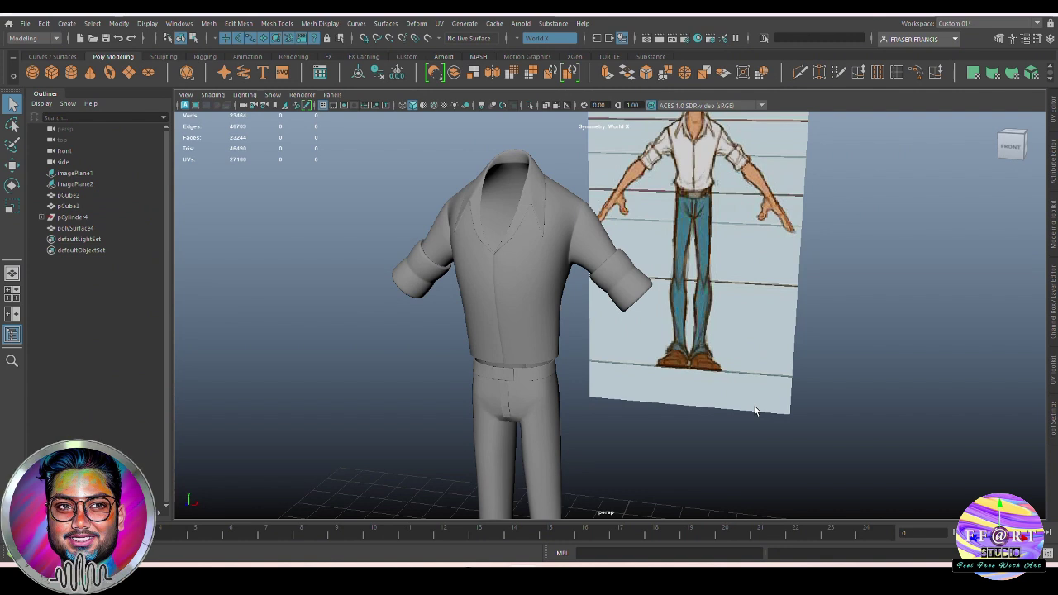
Step: Examine the shirt and trousers model from several angles against the front and side character reference images
alt+drag(754, 410, 718, 362)
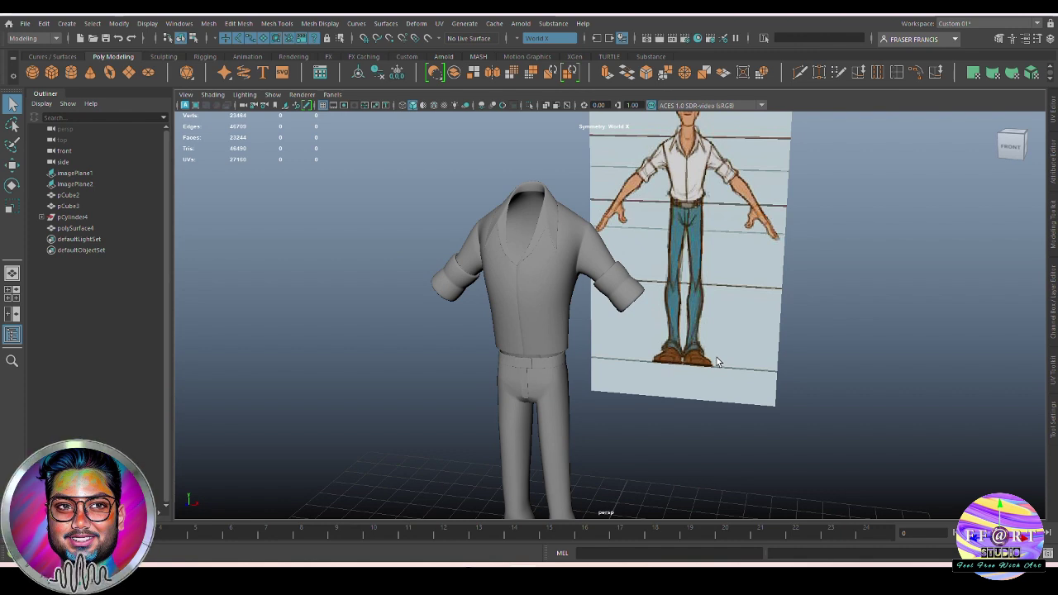
key(space)
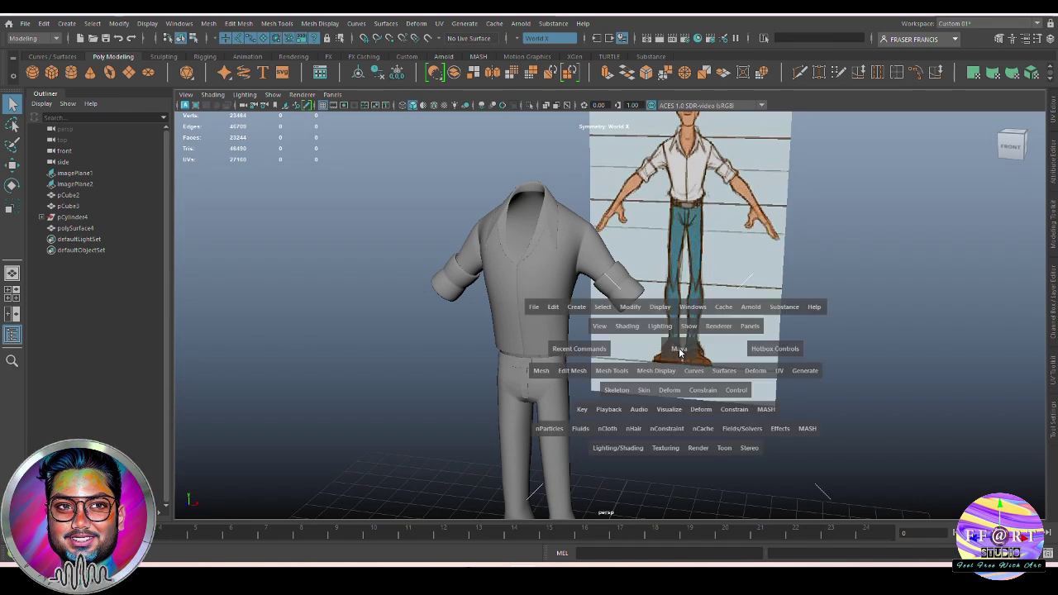
drag(666, 354, 562, 324)
key(space)
key(space)
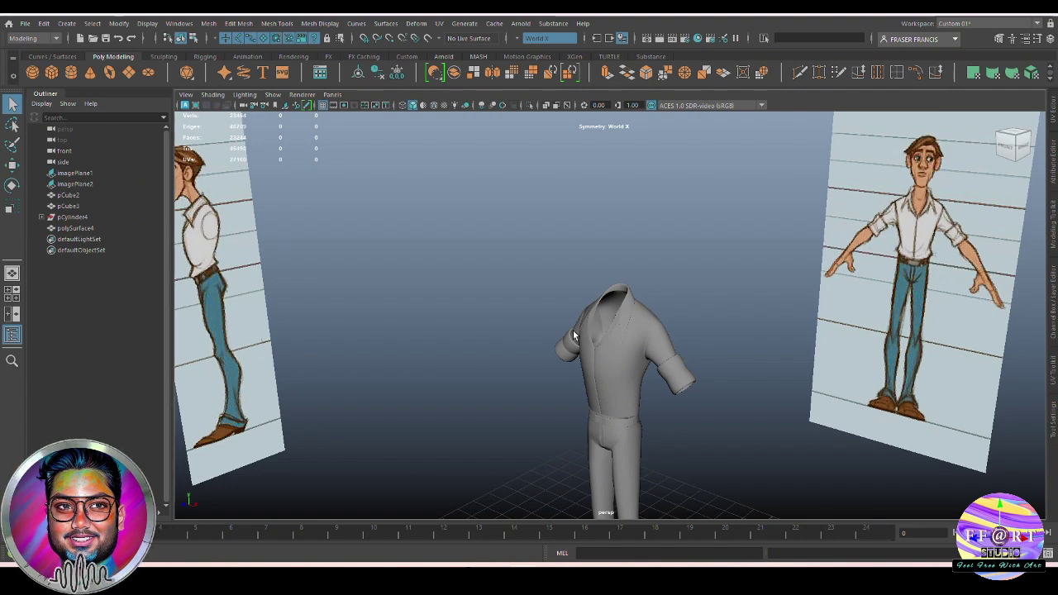
alt+middle_drag(573, 330, 587, 297)
alt+drag(587, 297, 599, 354)
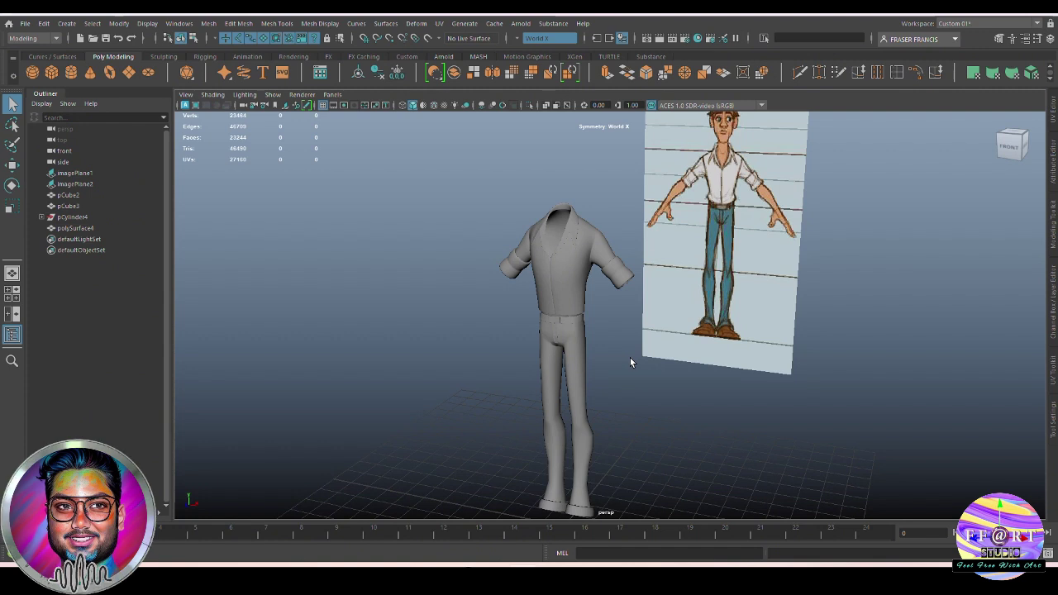
alt+drag(630, 358, 641, 379)
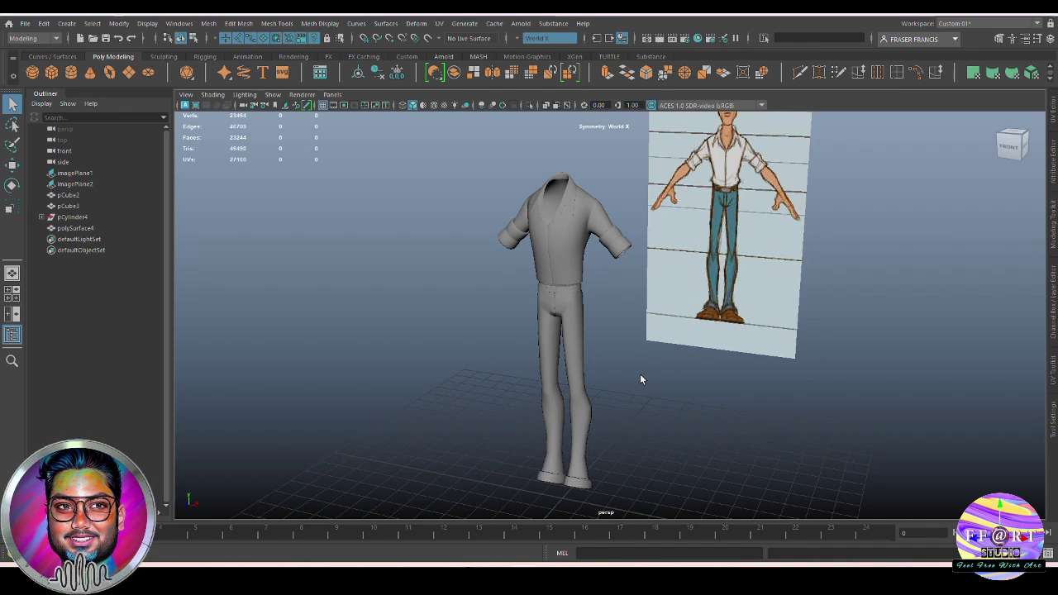
Step: Switch to Pinterest in the browser and search for "arm hand reference for 3d"
mouse_move(459, 566)
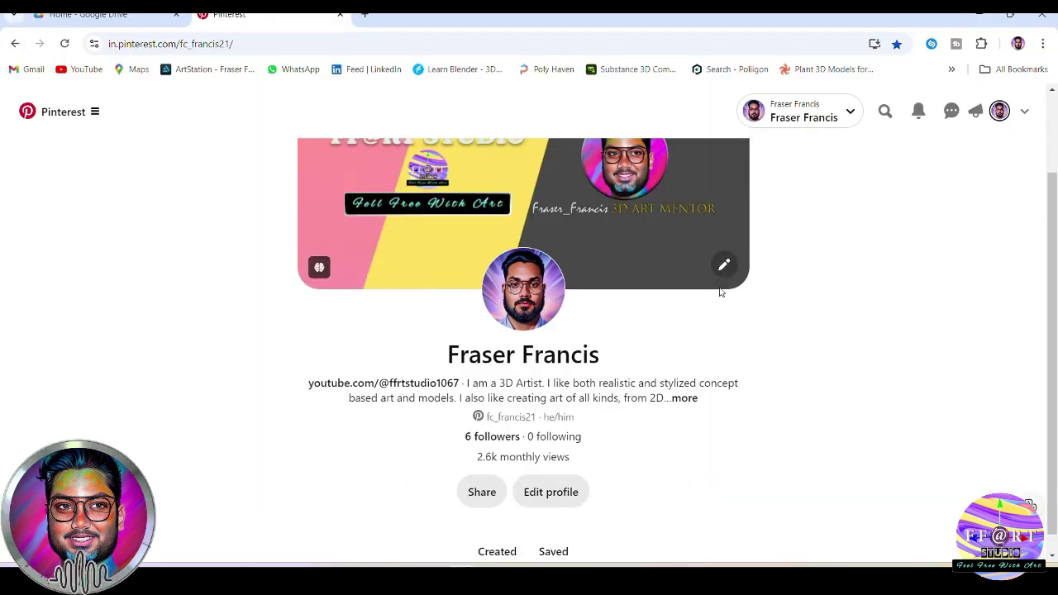
click(885, 111)
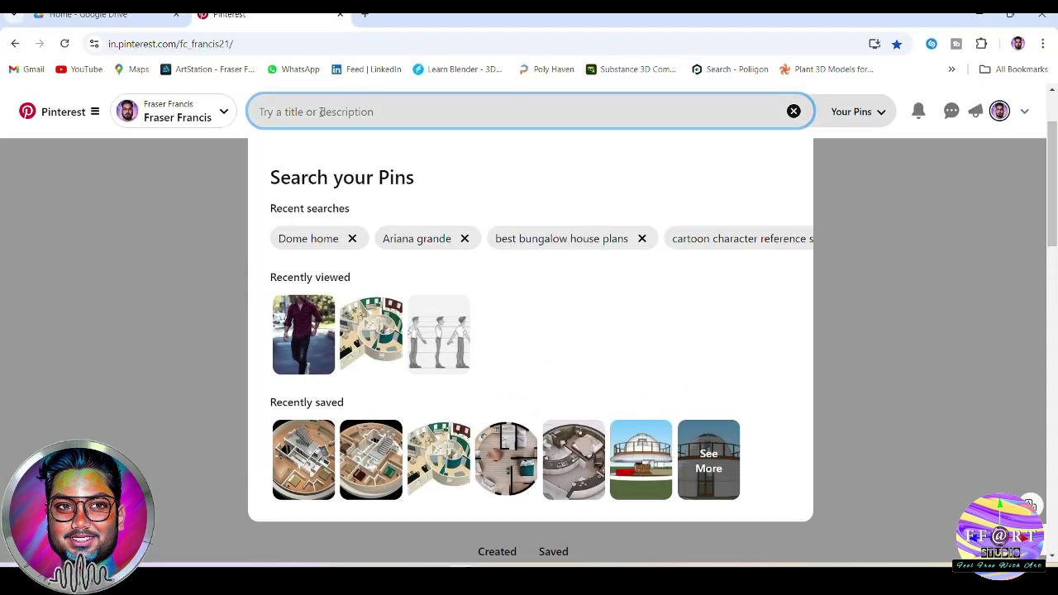
text(hand)
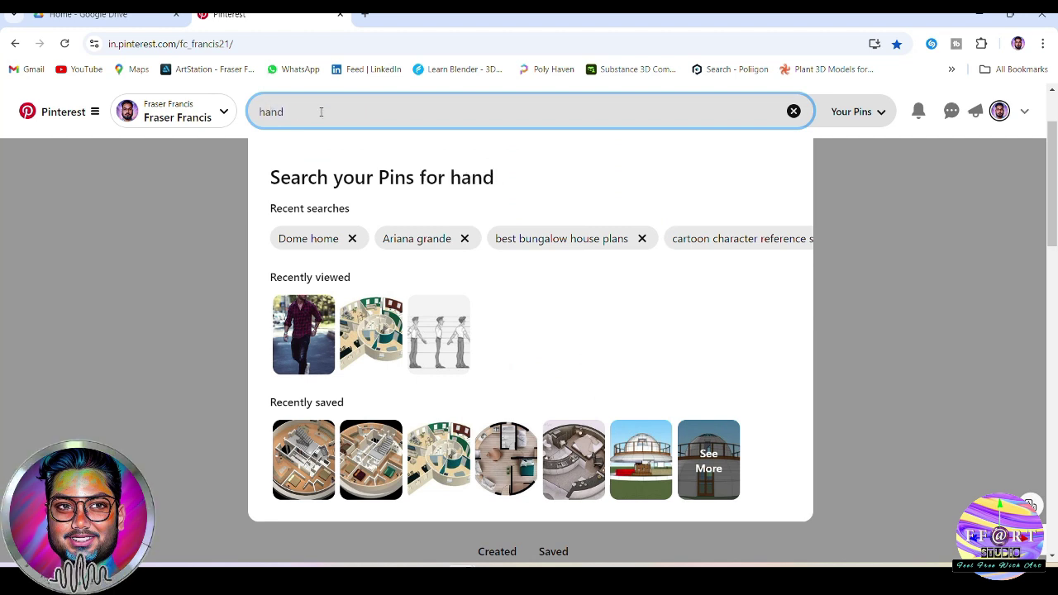
text( refrence)
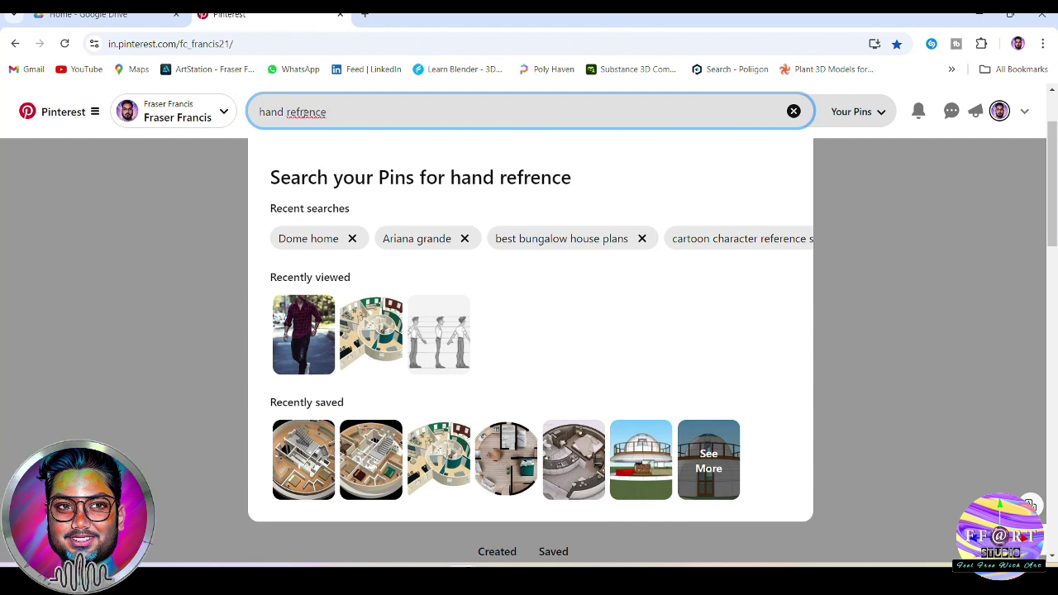
click(303, 112)
text(e)
click(260, 112)
text(arm)
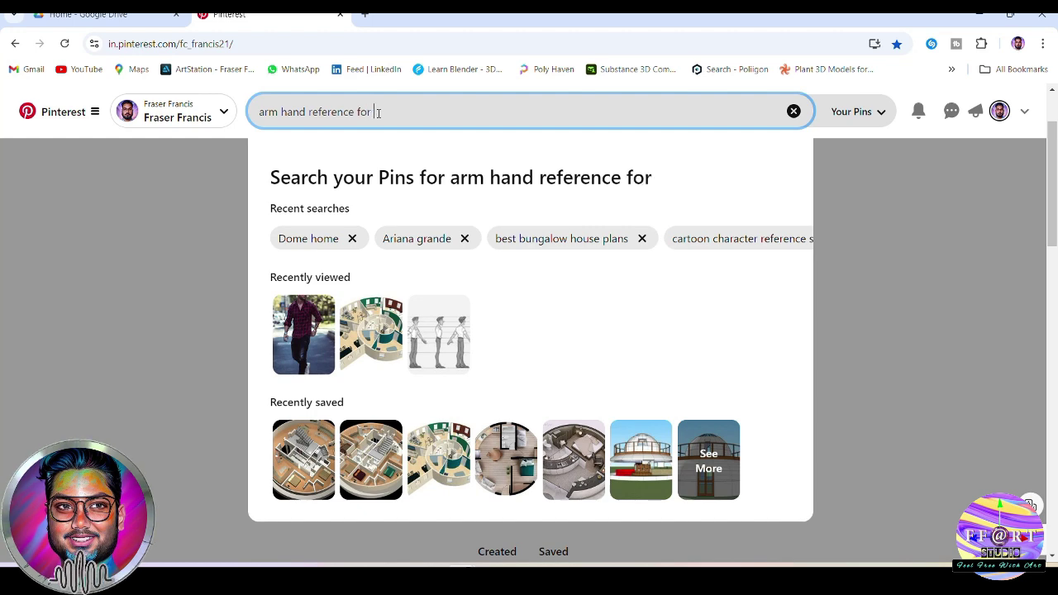
text( 3d)
key(Return)
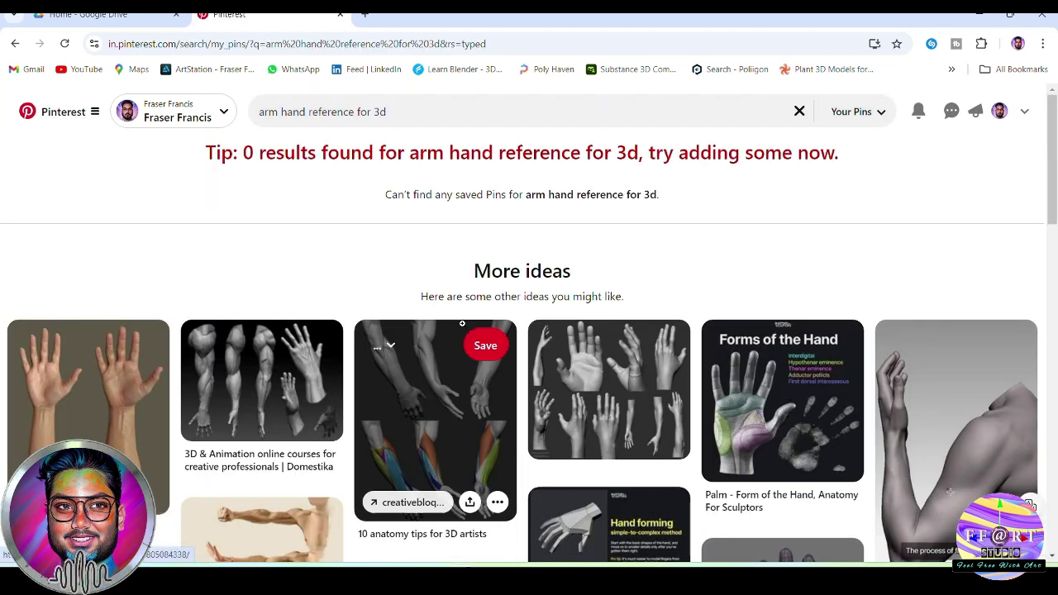
Step: Browse the arm and hand results and open the pin showing three grey sculpted arms, checking its related images
scroll(521, 346, down, 1)
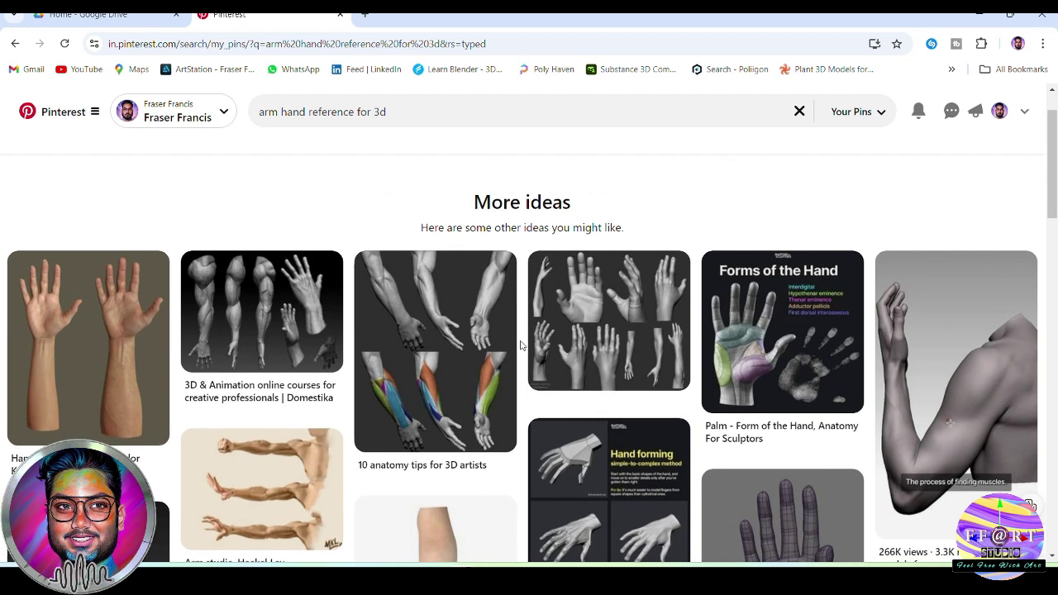
mouse_move(261, 314)
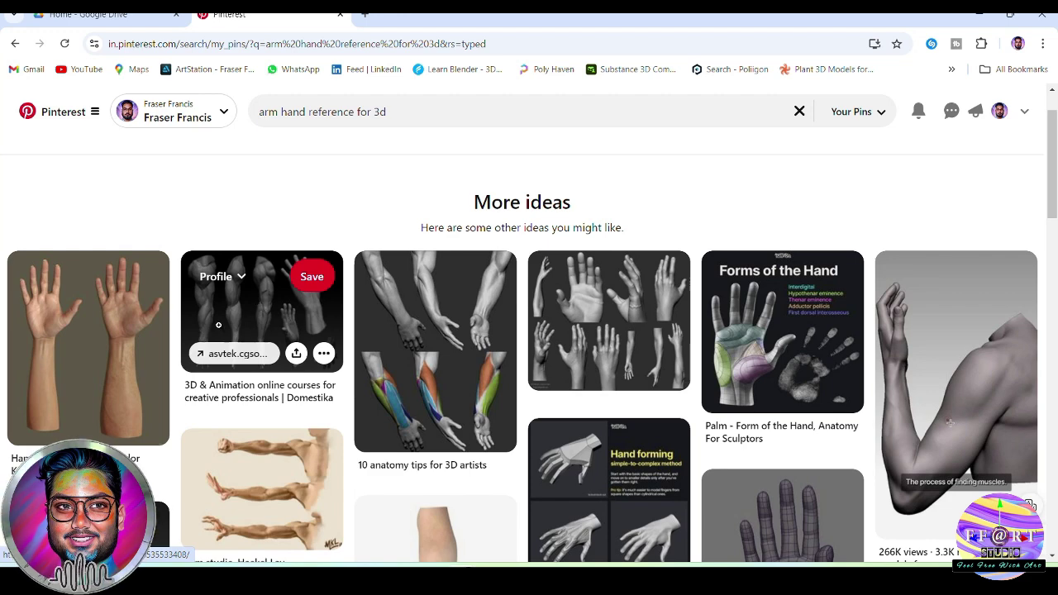
scroll(267, 321, down, 2)
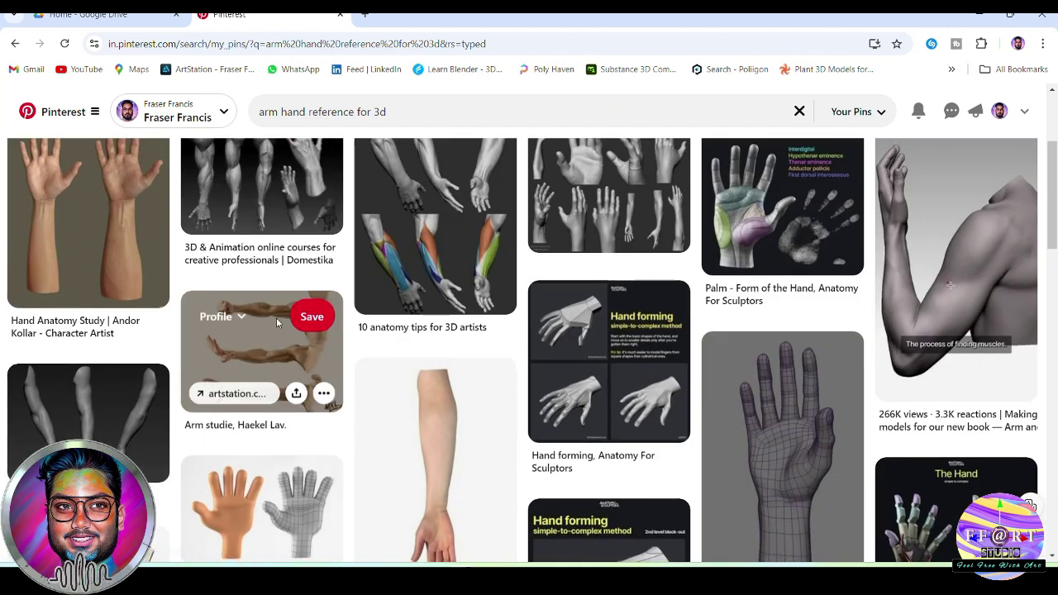
click(105, 415)
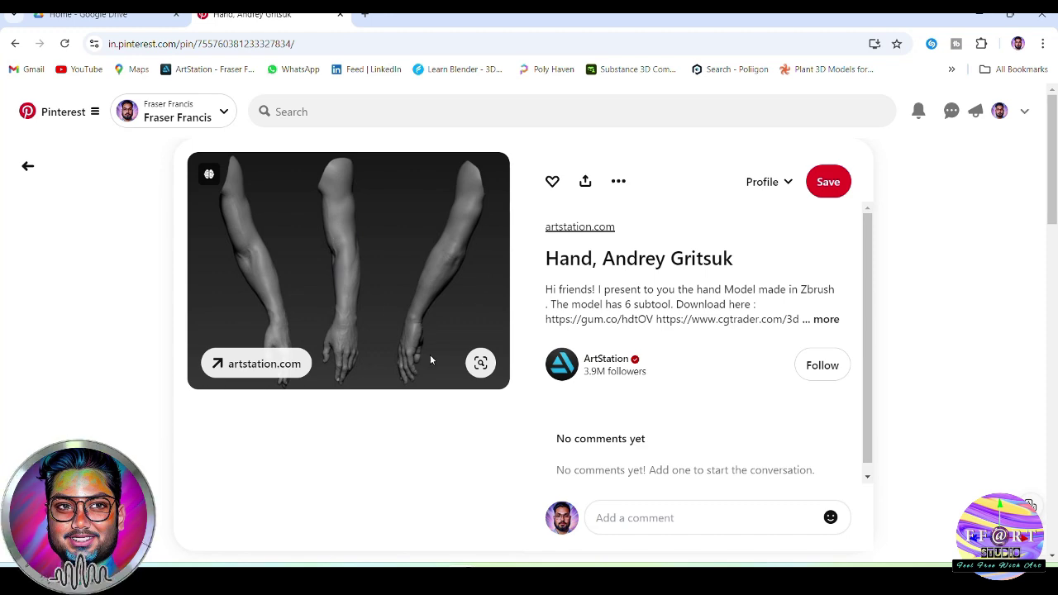
scroll(430, 359, down, 3)
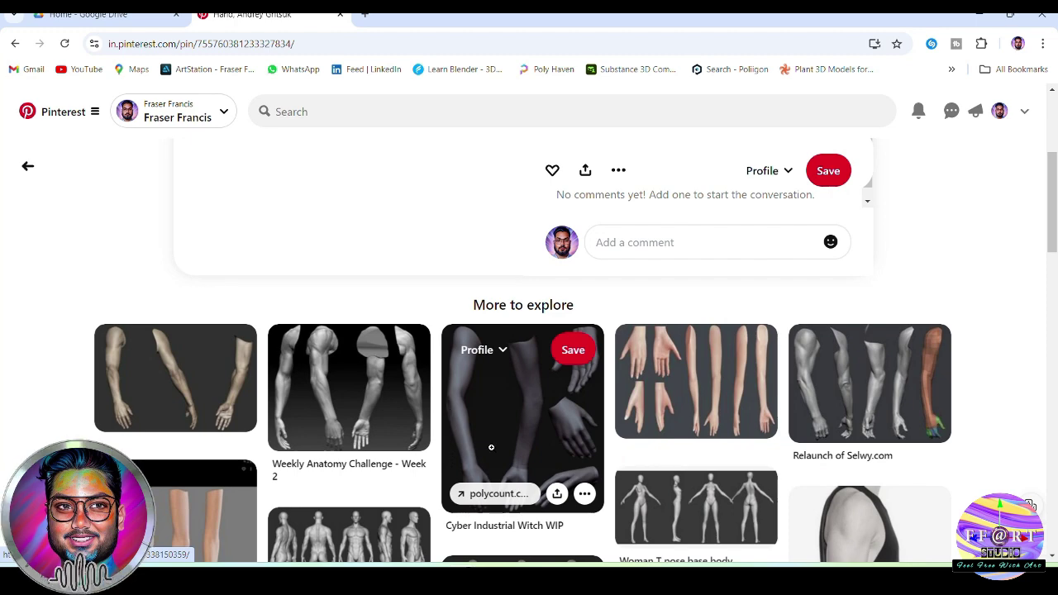
scroll(486, 413, down, 1)
scroll(484, 366, up, 5)
Step: Open the three-arm reference image in its own browser tab and bring up the image's options
right_click(365, 222)
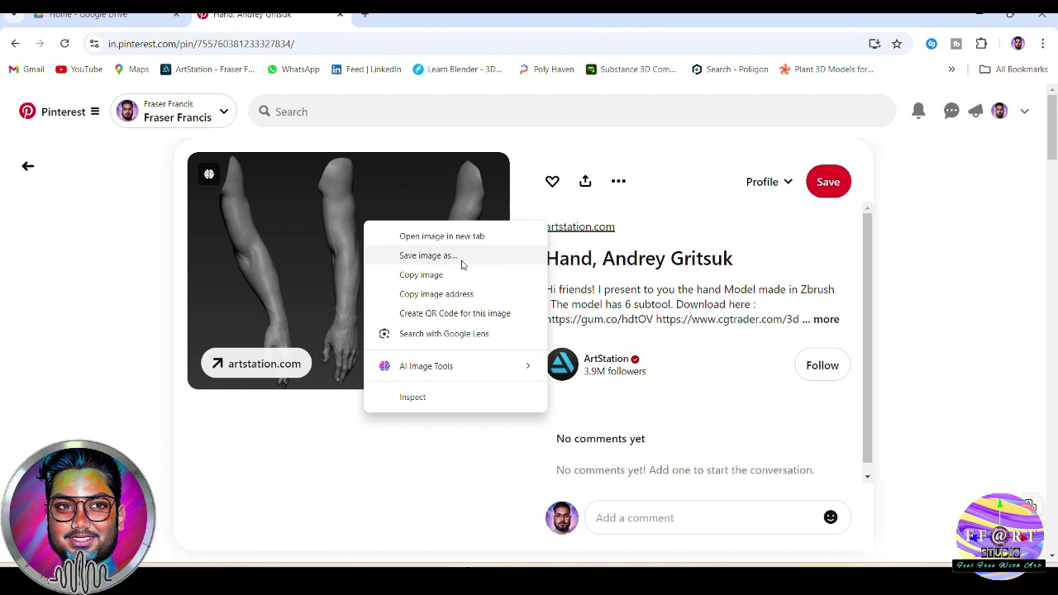
click(442, 236)
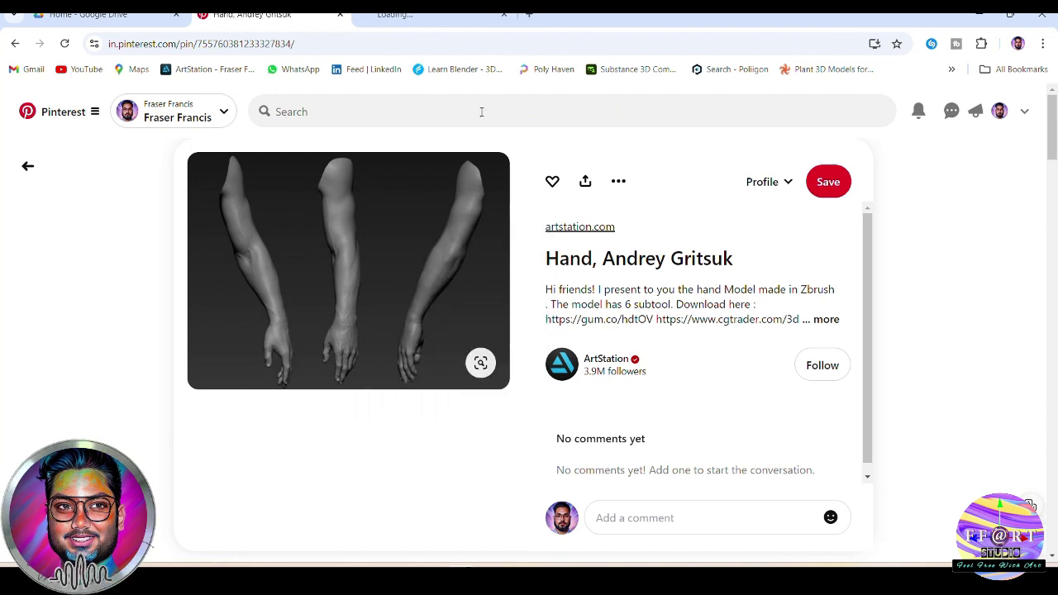
right_click(407, 18)
click(407, 19)
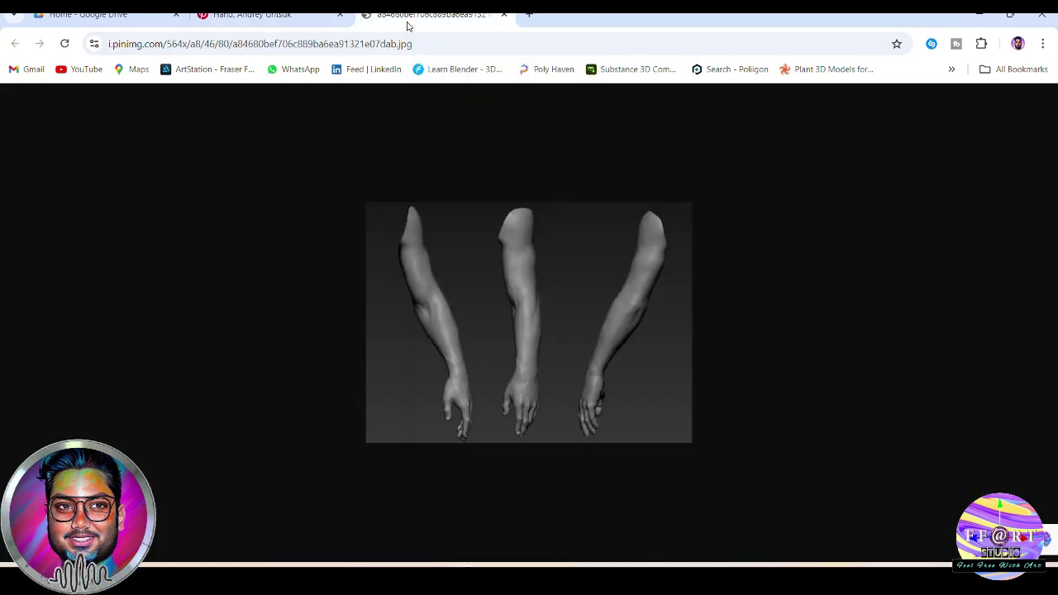
right_click(484, 268)
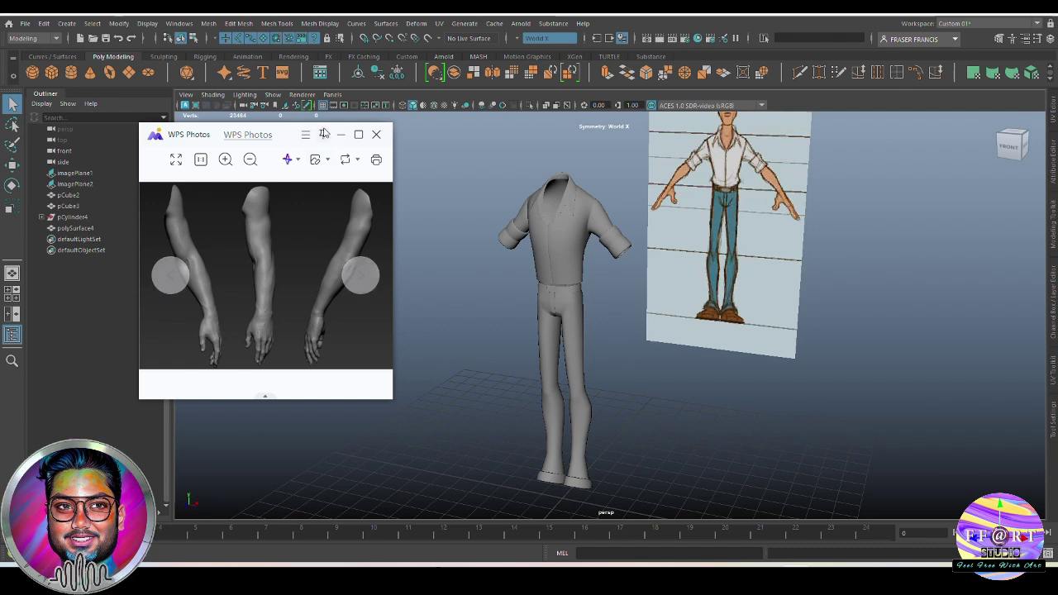
Step: Back in Maya, place the WPS Photos arm reference window beside the character model and pin it on top
drag(154, 142, 130, 189)
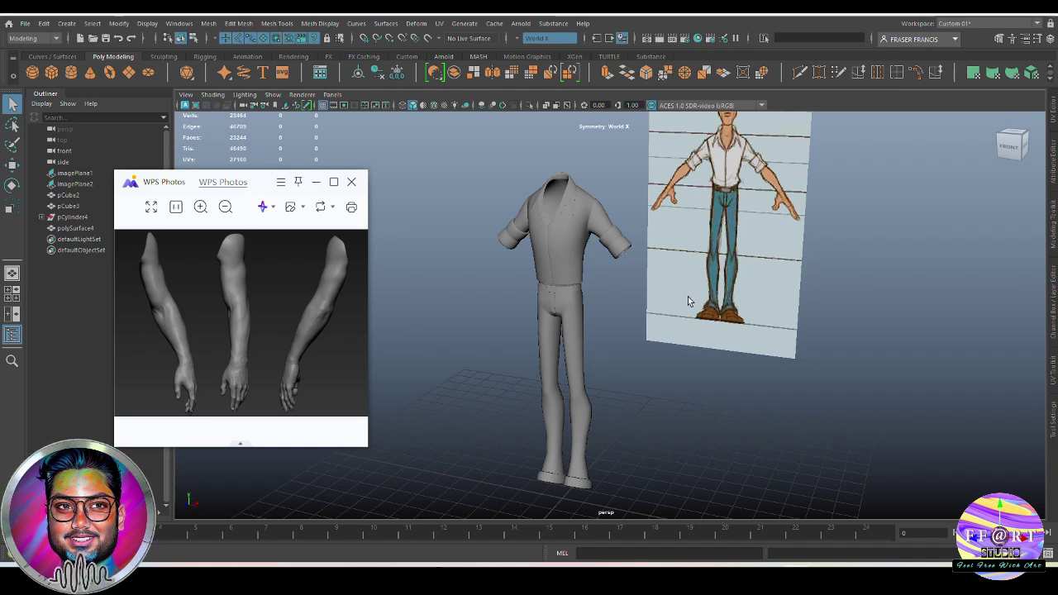
drag(130, 182, 86, 207)
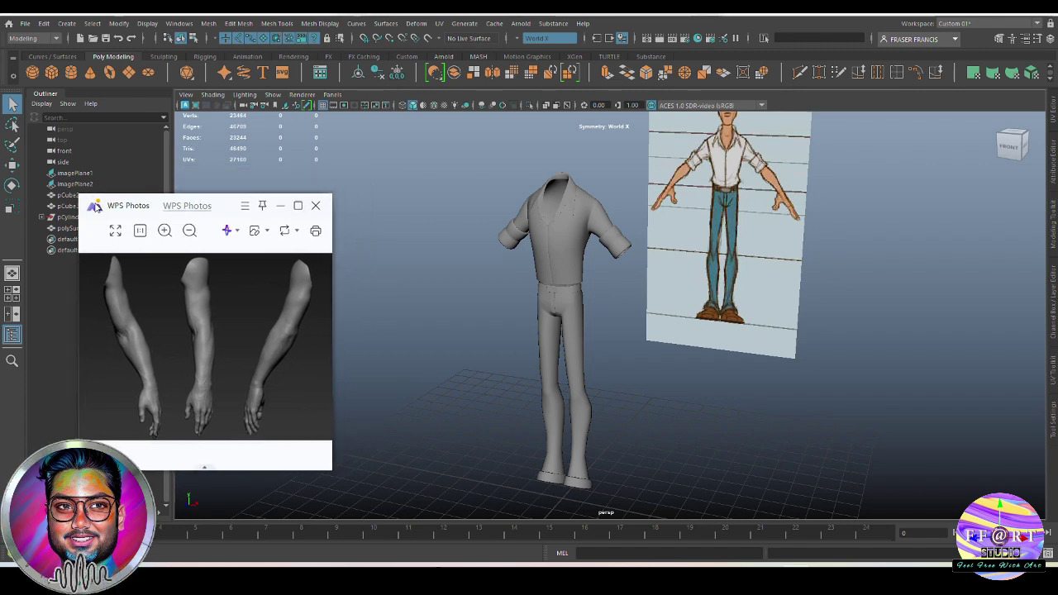
click(255, 205)
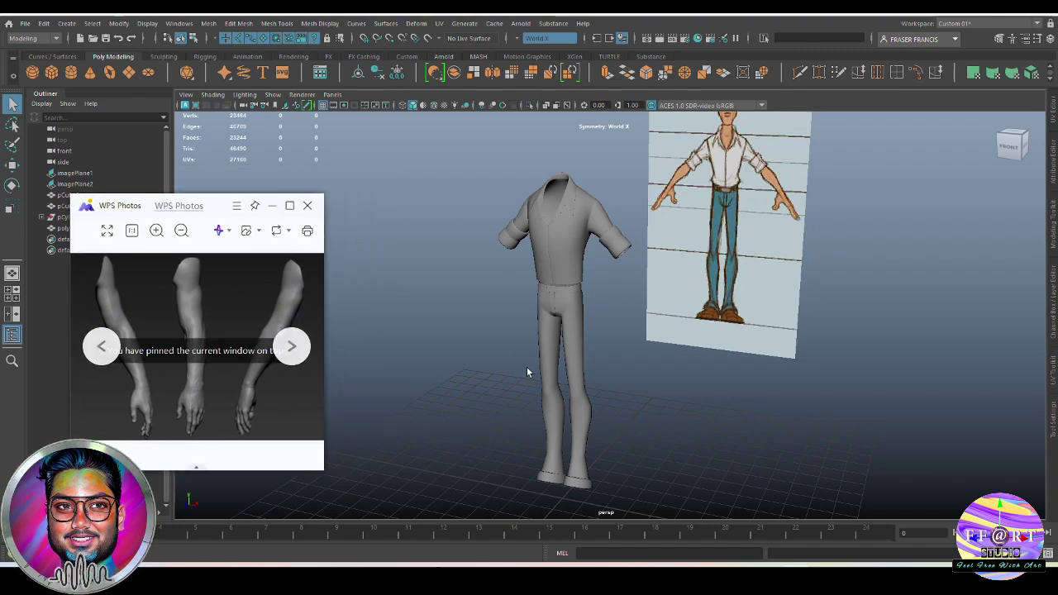
Step: Switch to the front view and create a polygon cylinder at the character's feet
key(space)
key(space)
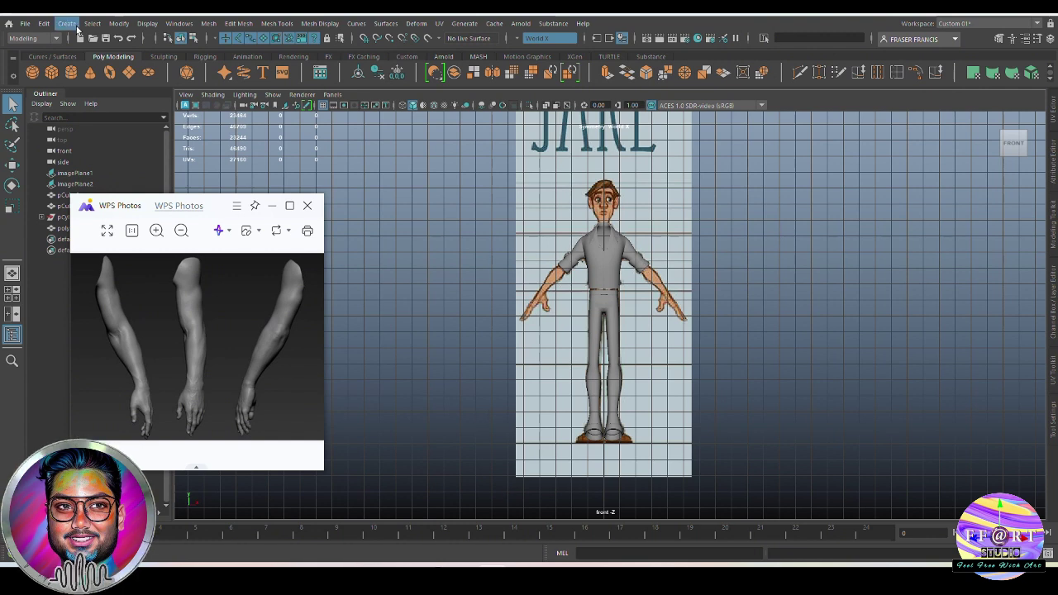
click(62, 239)
Step: Delete the cylinder's top and bottom cap faces and return to object mode
right_click(759, 247)
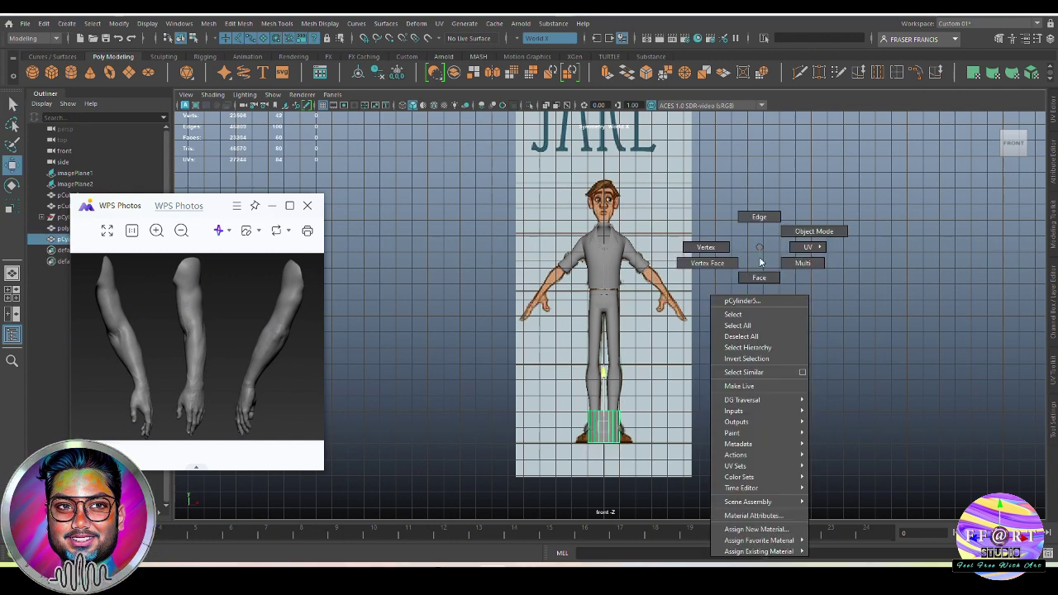
right_drag(762, 263, 759, 277)
drag(587, 451, 579, 432)
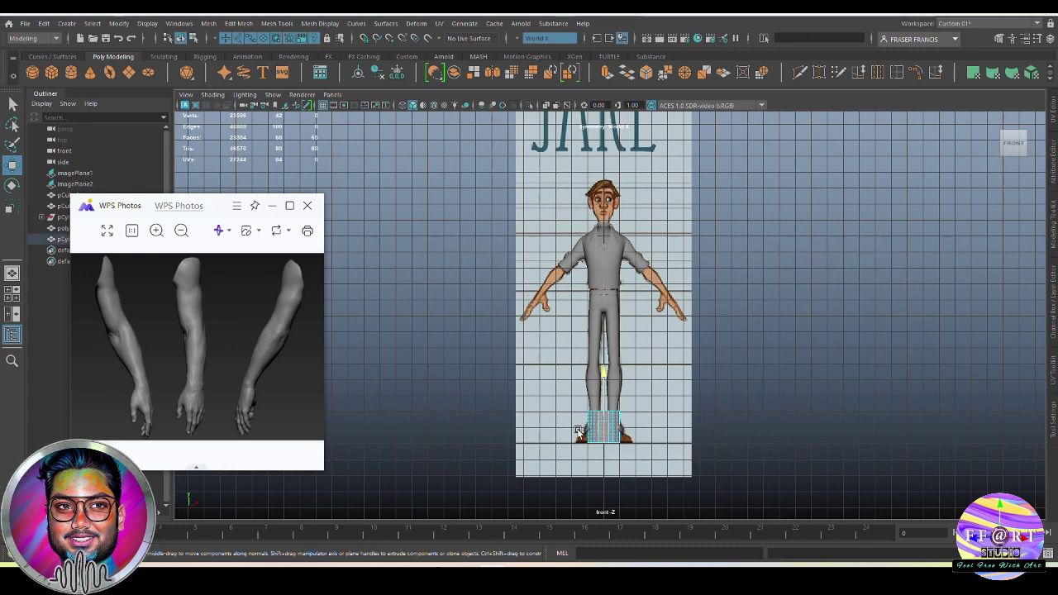
key(Delete)
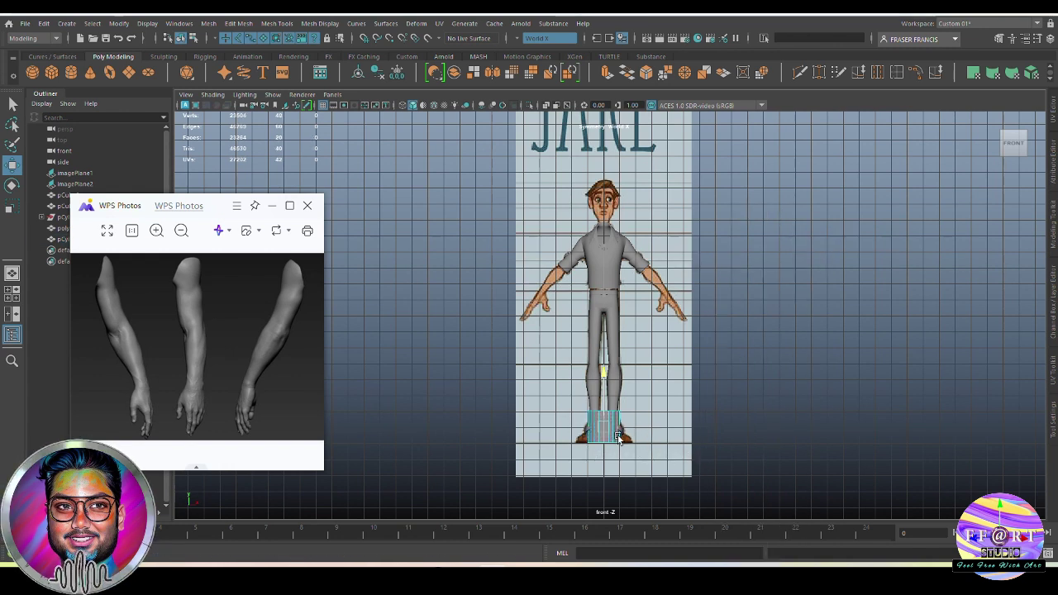
key(q)
right_drag(814, 347, 850, 321)
click(850, 319)
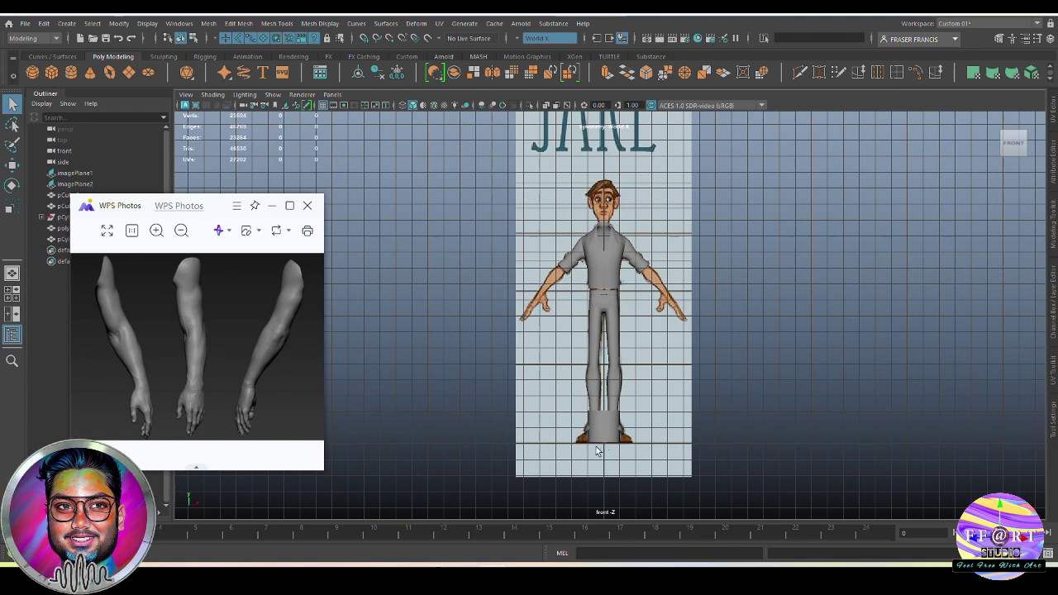
Step: Move the open cylinder onto the character's left forearm below the sleeve cuff and set its Z rotation to 45
click(609, 432)
key(w)
drag(606, 382, 631, 234)
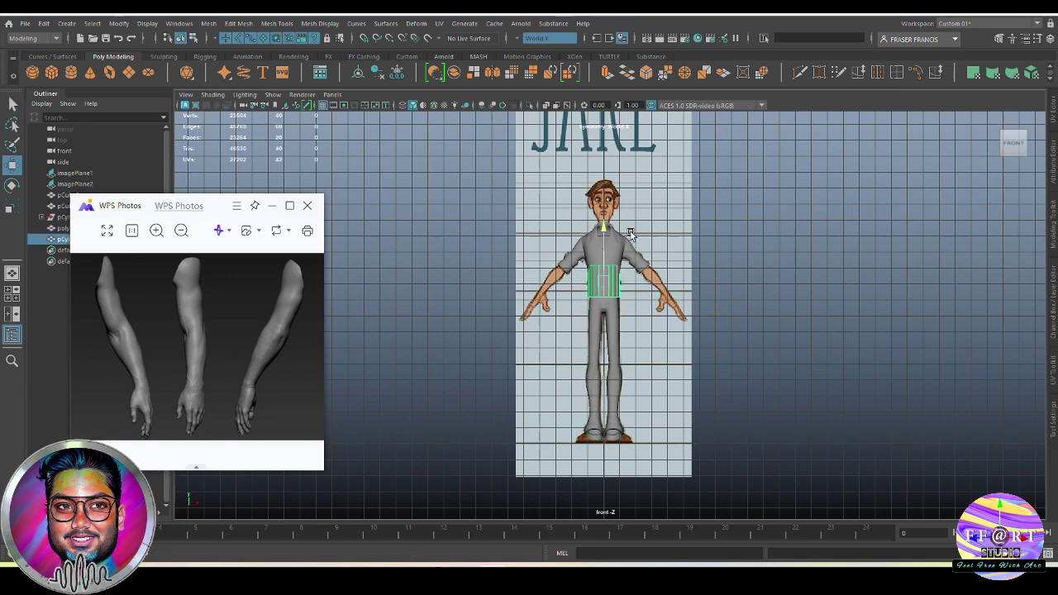
drag(651, 281, 676, 225)
key(e)
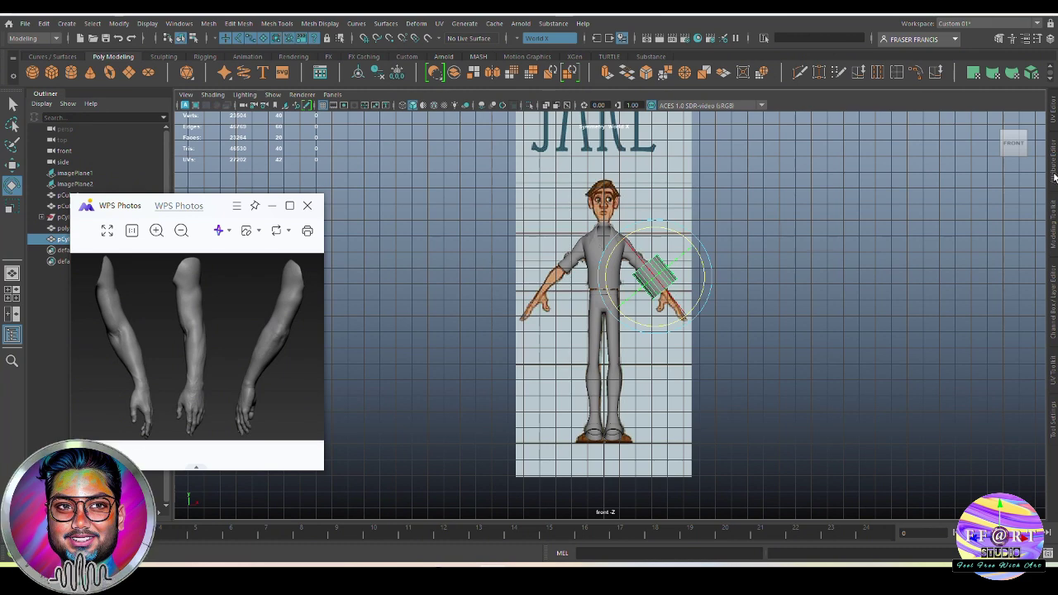
click(1055, 305)
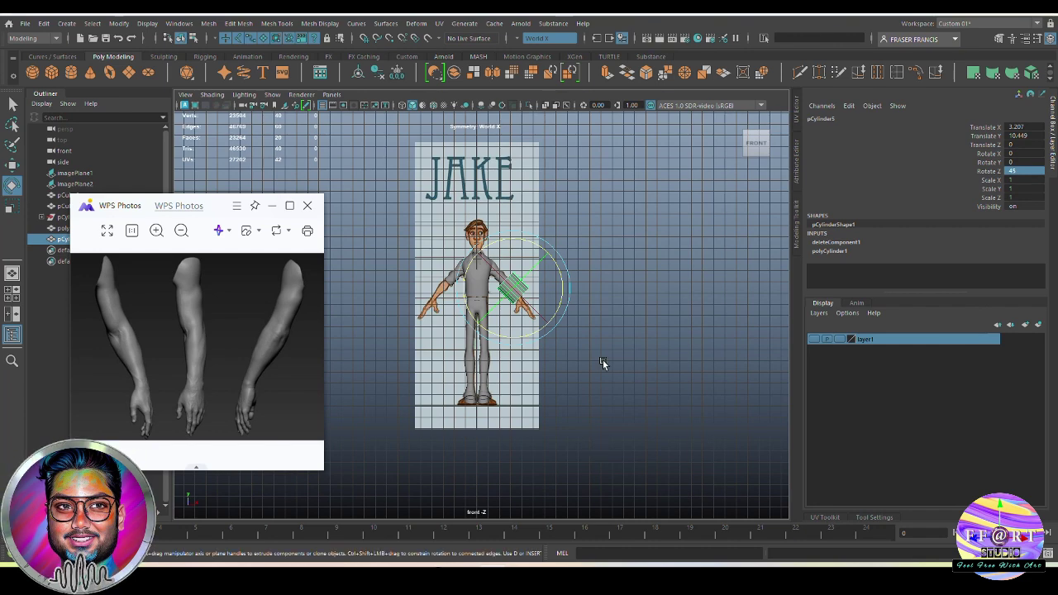
Step: Scale the cylinder uniformly down to about 0.519 toward the forearm's width
key(r)
drag(513, 288, 502, 289)
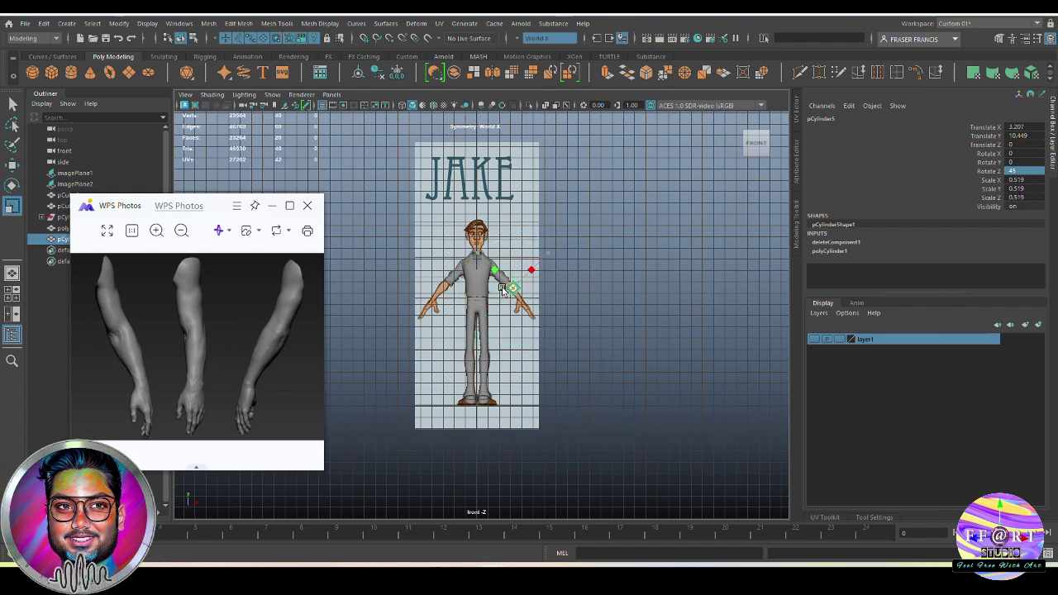
key(f)
scroll(628, 372, down, 6)
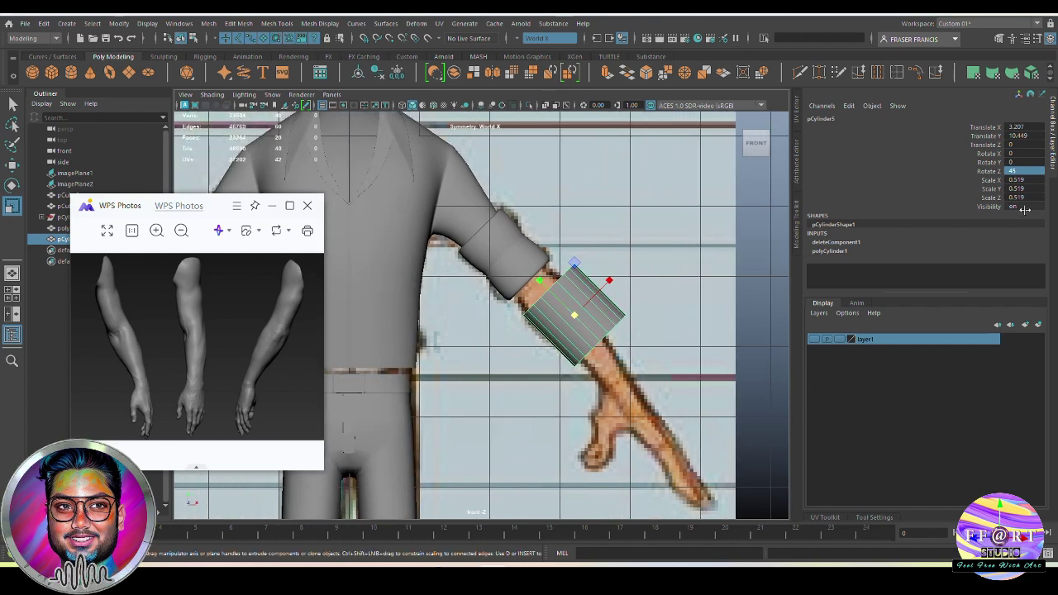
Step: Collapse the channel values display and move the arm reference window further away from the model
click(1053, 163)
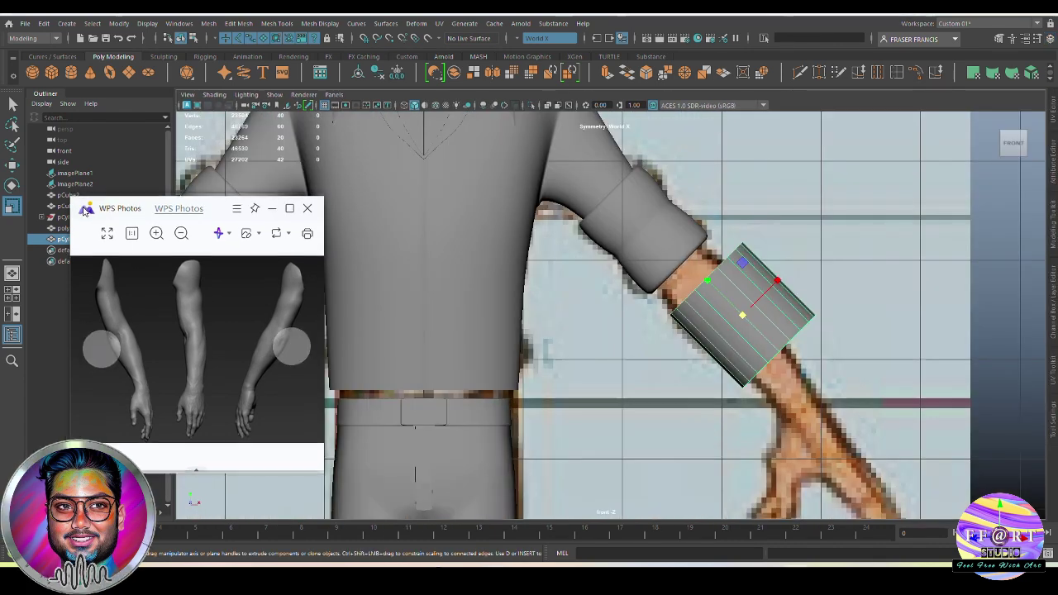
drag(85, 206, 38, 217)
scroll(709, 346, down, 2)
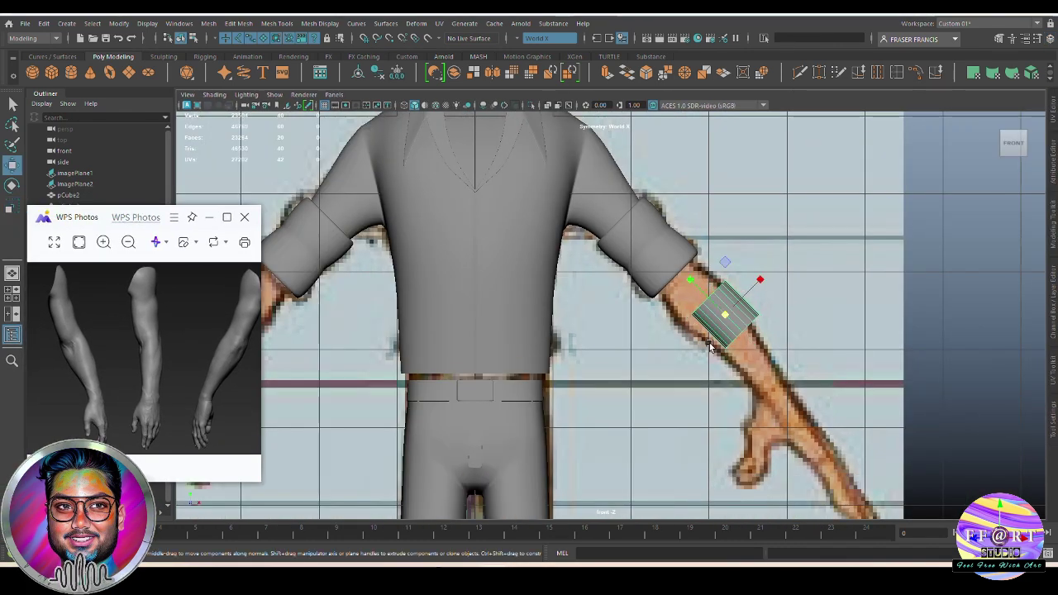
Step: Align the cylinder with the forearm, scale it up slightly, and stretch it lengthwise from the sleeve cuff toward the wrist
drag(723, 326, 721, 333)
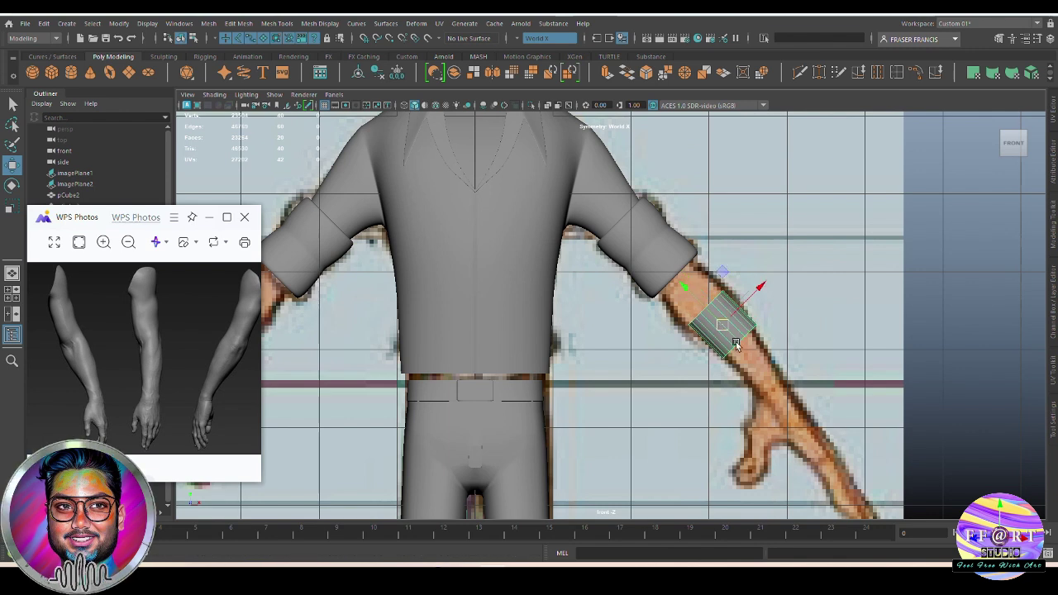
key(ctrl+e)
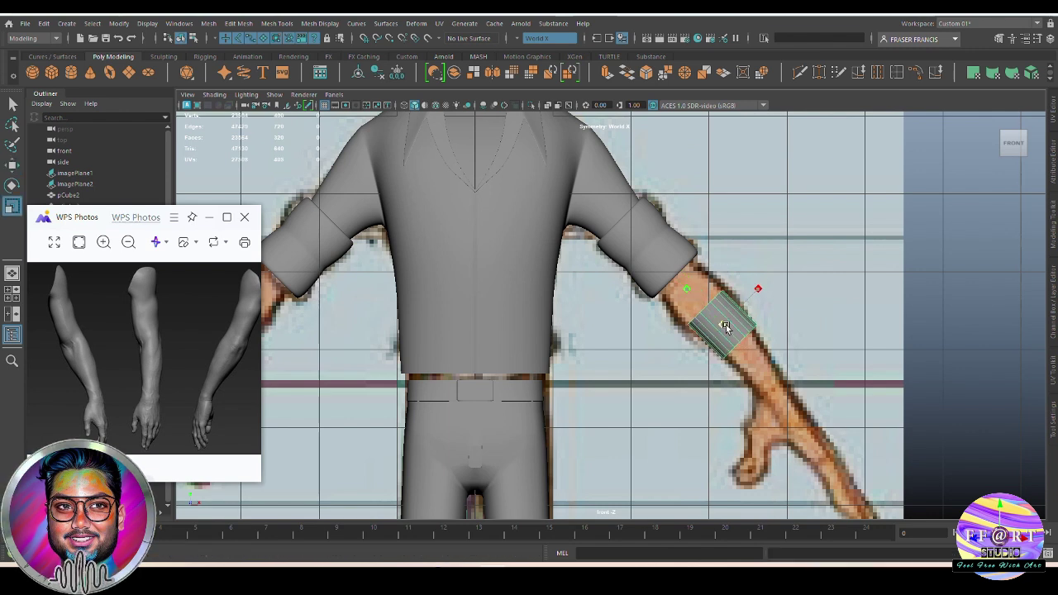
drag(726, 325, 729, 325)
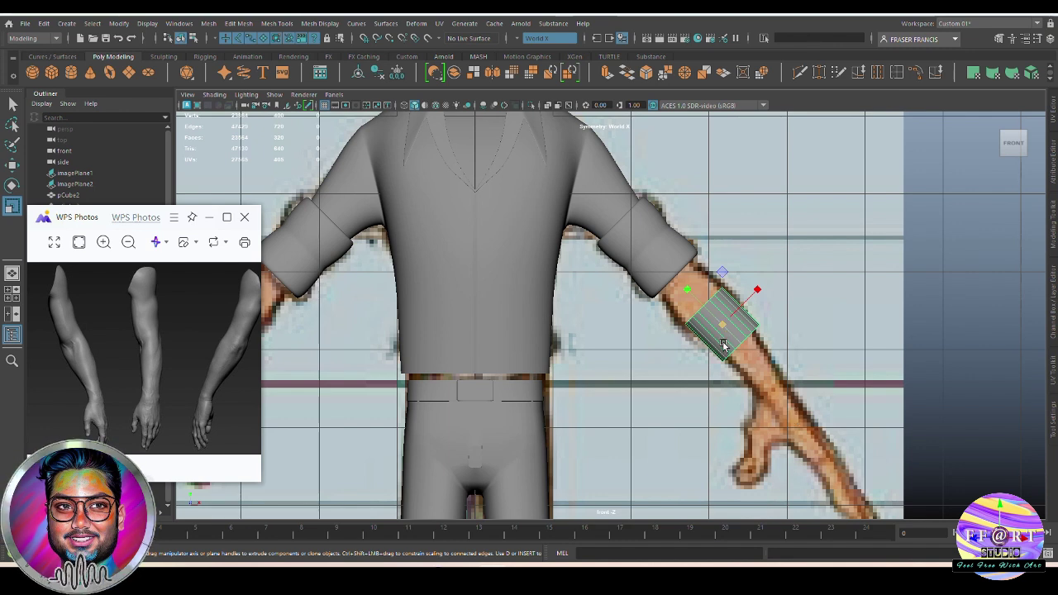
drag(688, 290, 655, 211)
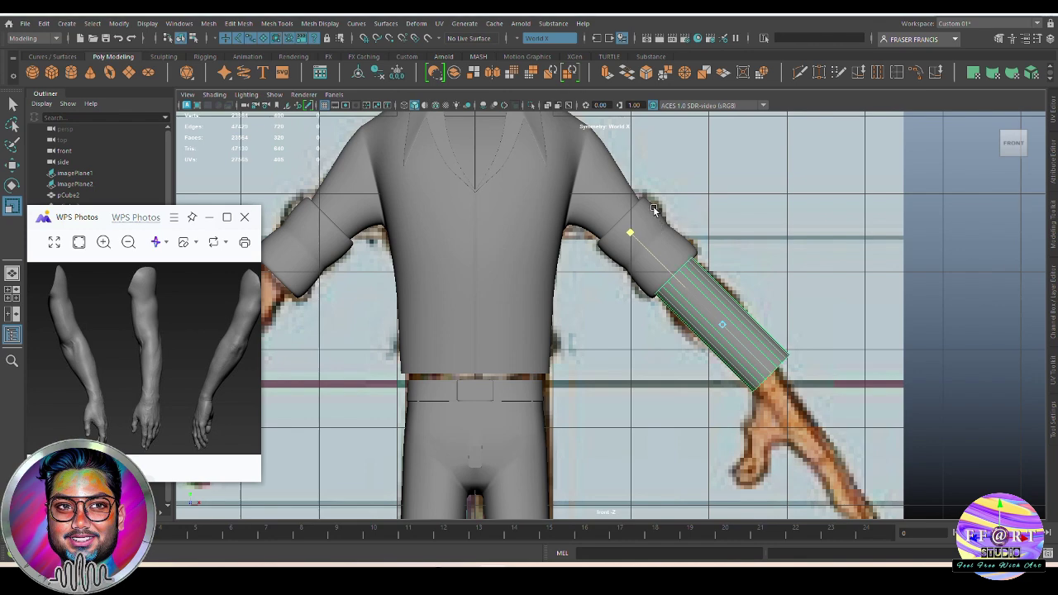
alt+middle_drag(796, 368, 800, 356)
alt+right_drag(800, 356, 847, 385)
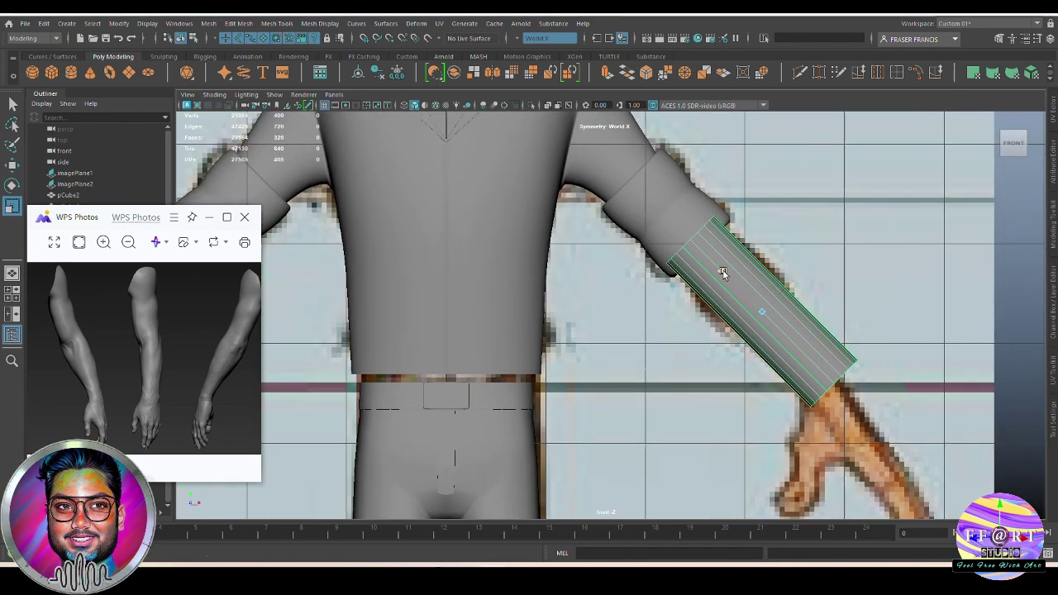
Step: Enable X-ray and wireframe-on-shaded display, and slide the cylinder along its length so its upper end sits inside the sleeve cuff
key(w)
click(549, 106)
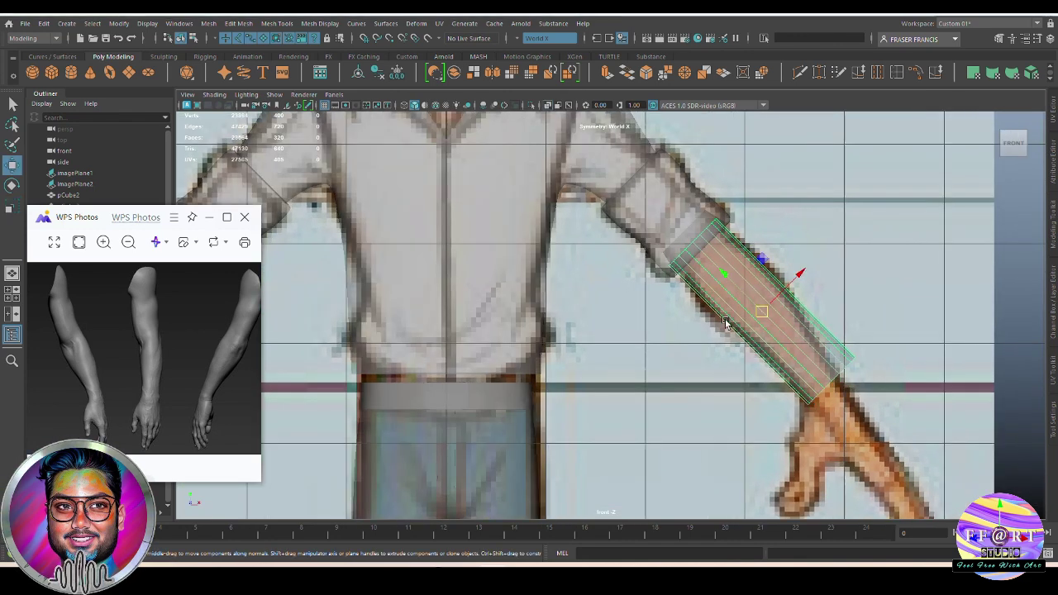
alt+middle_drag(486, 156, 445, 156)
click(436, 106)
mouse_move(658, 311)
alt+middle_down()
mouse_move(615, 323)
mouse_move(600, 359)
alt+middle_up()
alt+right_drag(600, 359, 626, 366)
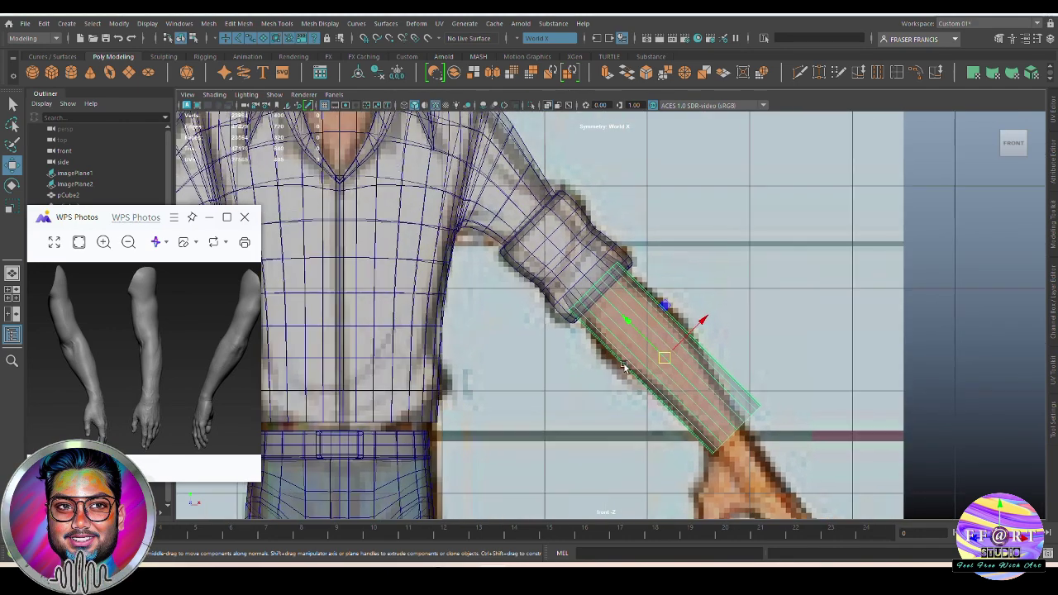
drag(631, 325, 622, 314)
Step: Scale the cylinder's wrist-end vertices narrower and move them along the arm to match the wrist in the character sheet
right_drag(942, 253, 886, 254)
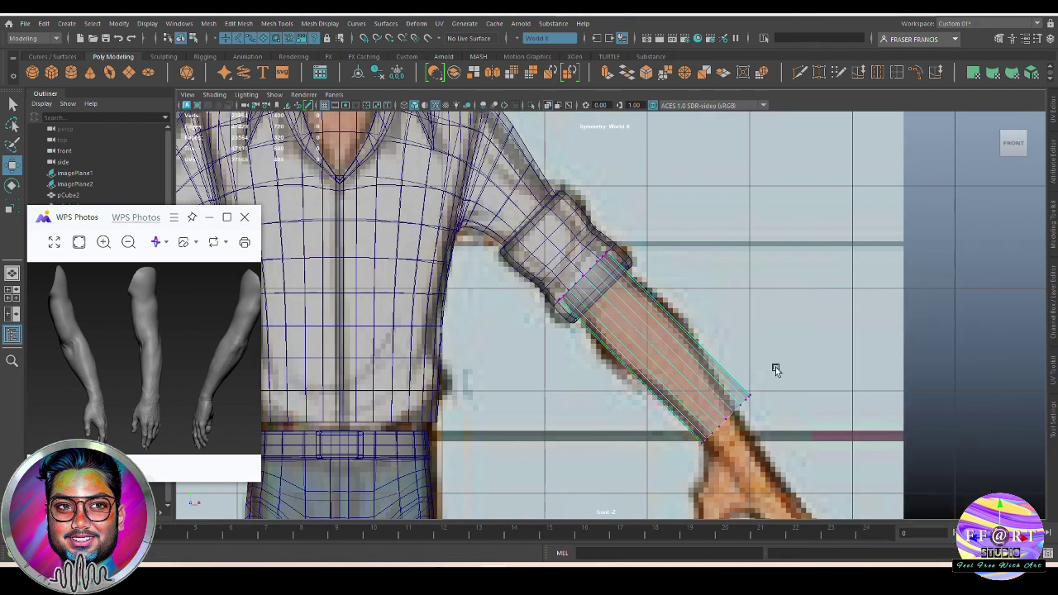
alt+middle_drag(818, 479, 813, 439)
drag(813, 440, 663, 349)
key(r)
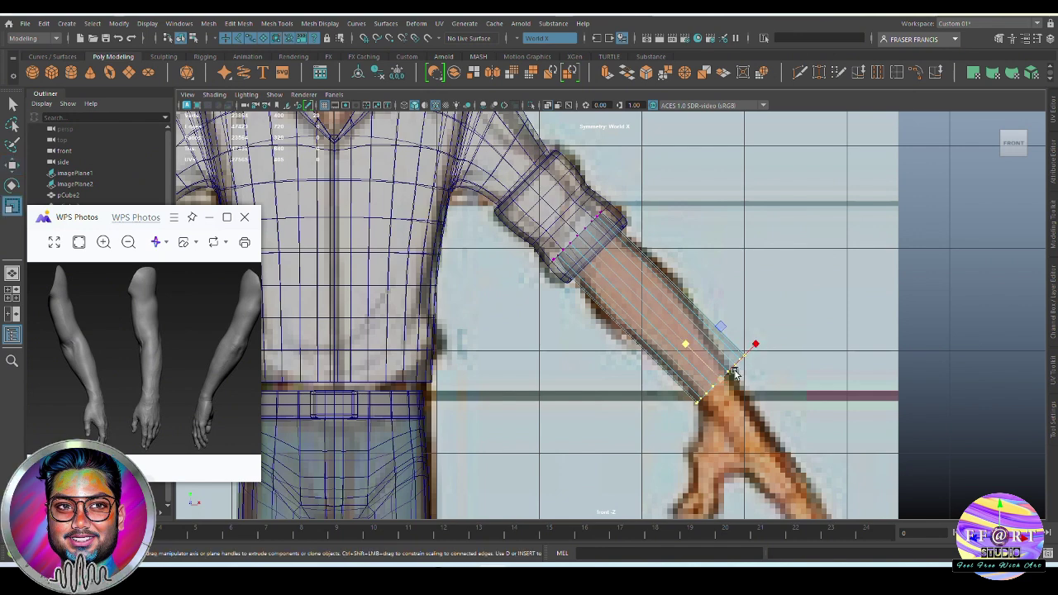
drag(722, 381, 708, 381)
key(w)
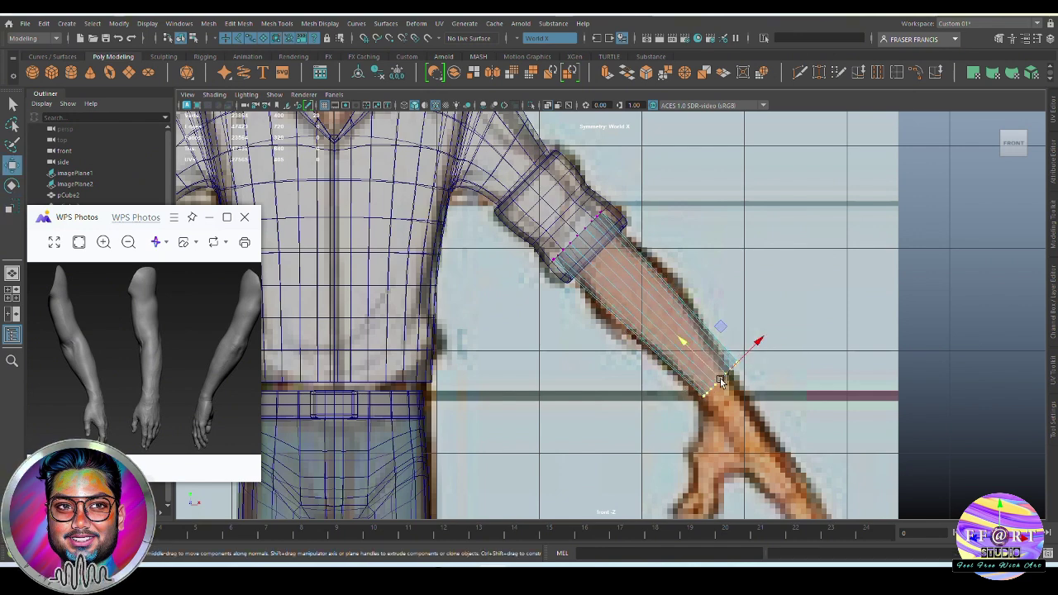
key(r)
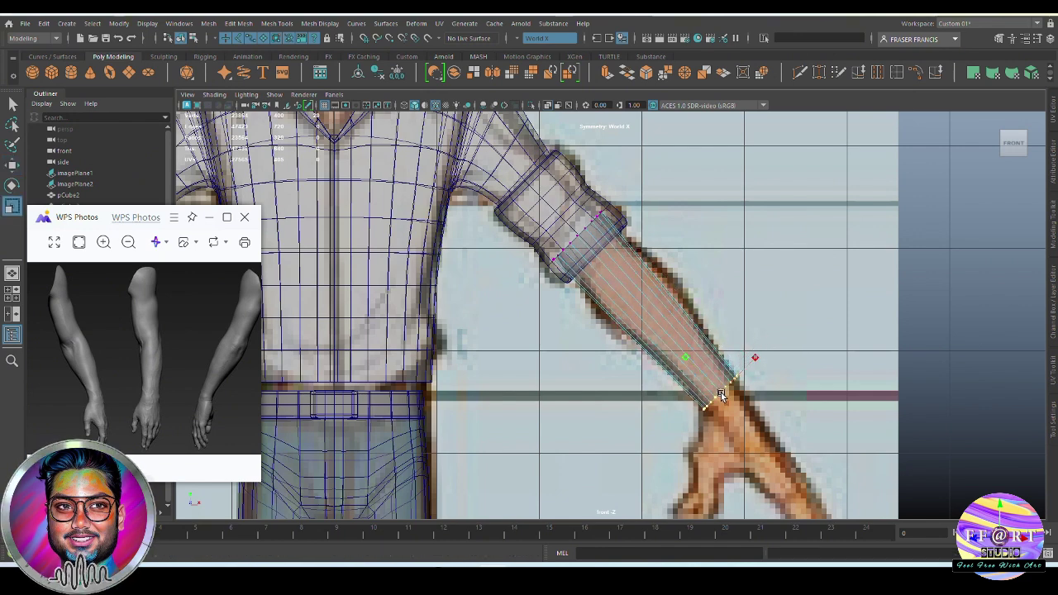
Step: Return the tapered cylinder to object mode with the Move tool active in the perspective view
alt+right_drag(722, 391, 779, 382)
key(space)
drag(734, 378, 787, 381)
alt+middle_drag(769, 397, 709, 529)
alt+right_drag(708, 530, 637, 331)
right_drag(637, 289, 685, 237)
key(w)
drag(571, 296, 562, 146)
key(space)
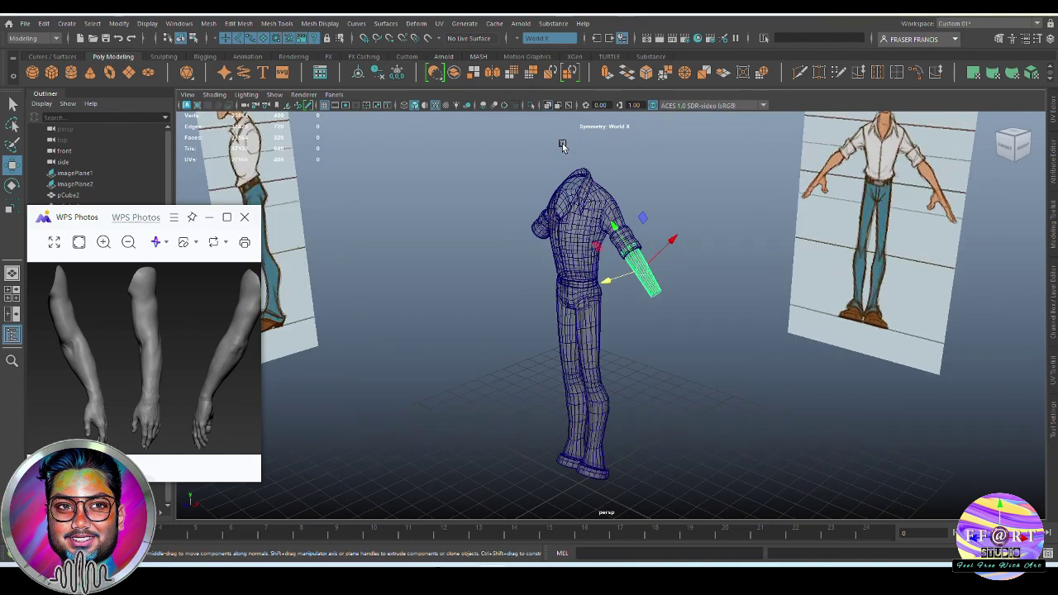
Step: Turn off X-ray display and examine from several angles how the forearm cylinder sits inside the sleeve opening
alt+right_drag(548, 107, 859, 199)
alt+middle_drag(860, 198, 801, 428)
alt+right_drag(801, 428, 789, 406)
alt+drag(788, 405, 742, 384)
alt+drag(582, 316, 643, 329)
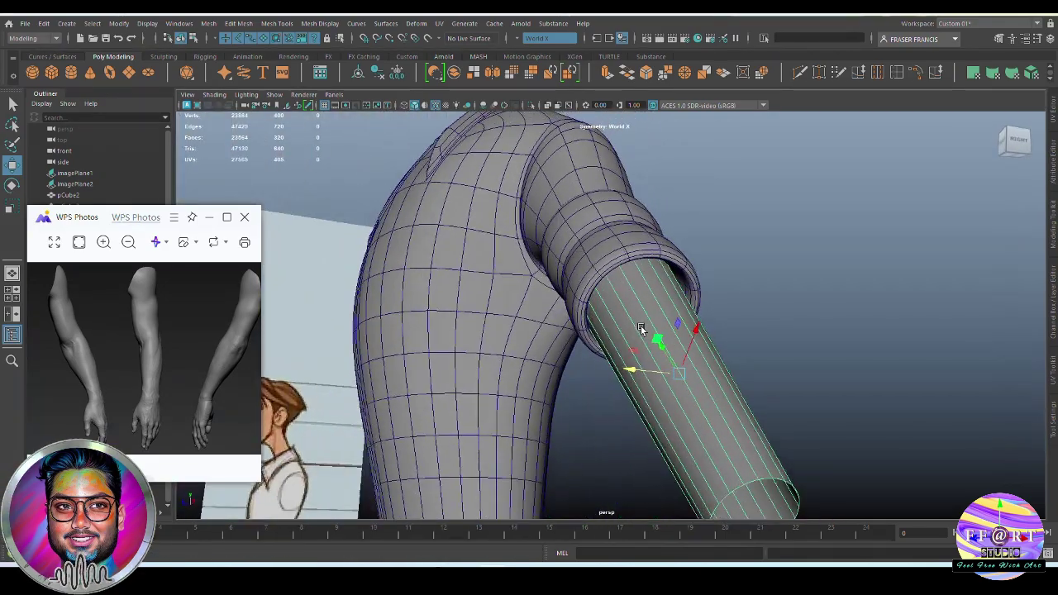
scroll(691, 371, down, 2)
alt+drag(691, 371, 605, 343)
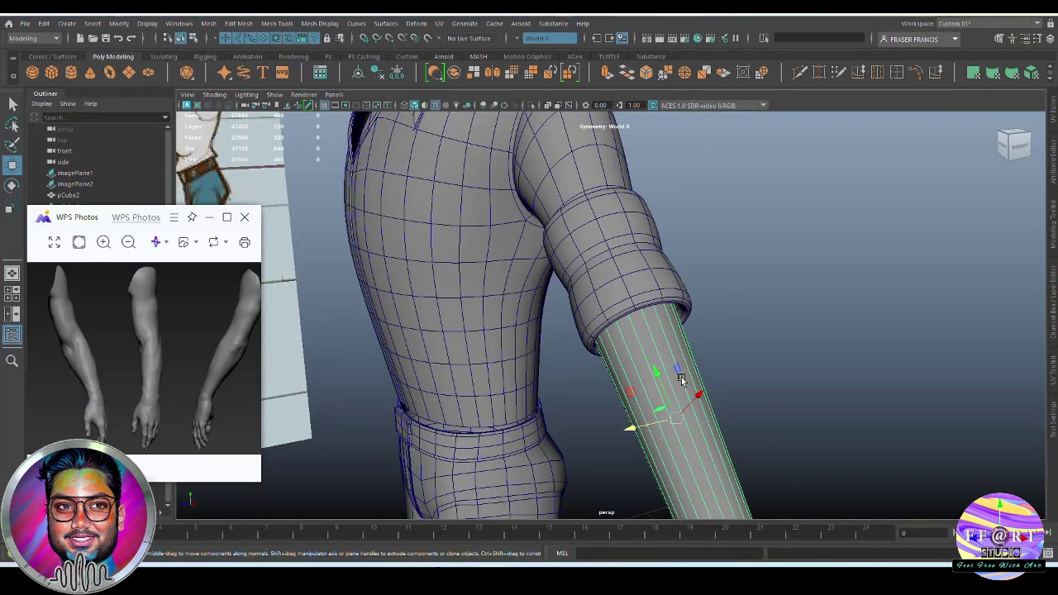
alt+drag(725, 406, 675, 389)
Step: Nudge the forearm cylinder front-to-back in the top view to centre it in the sleeve, and deselect it
key(space)
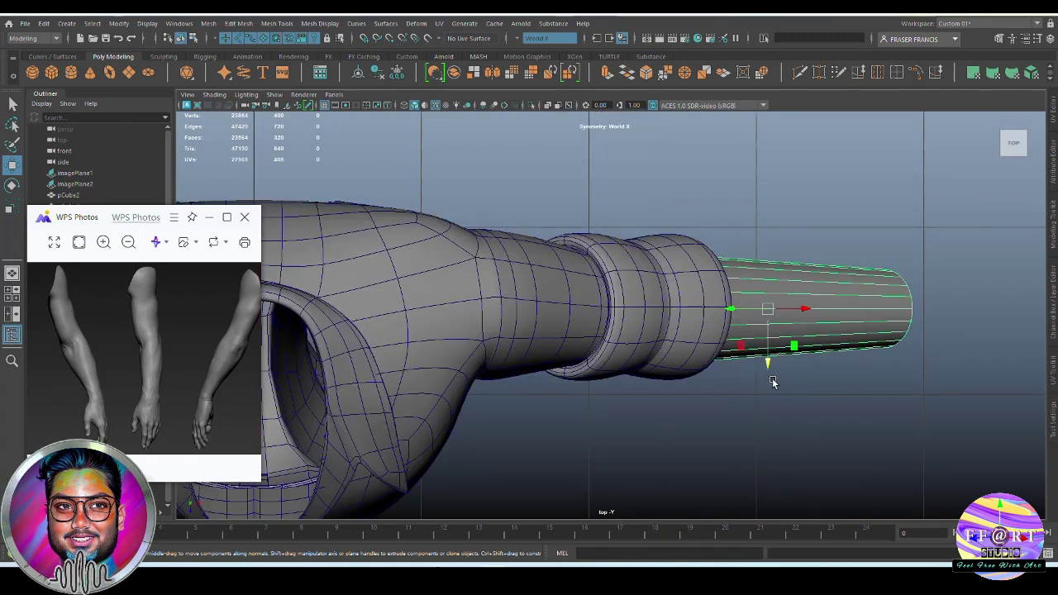
alt+middle_drag(773, 382, 755, 386)
drag(751, 360, 754, 362)
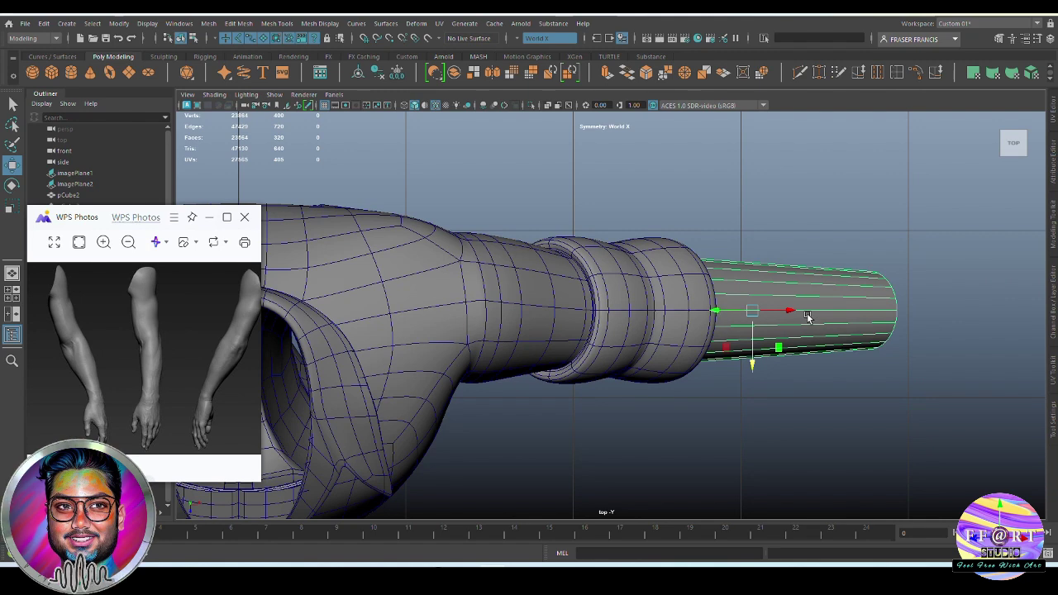
click(754, 411)
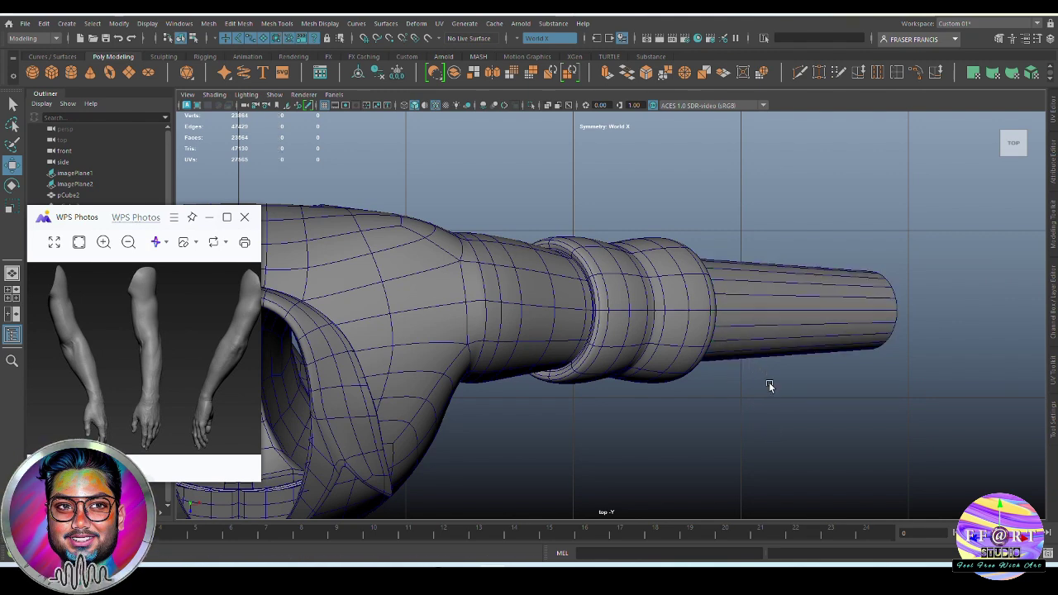
Step: Reselect the forearm cylinder and insert six edge loops around its length with Multi-Cut in the X-rayed front view
key(space)
drag(769, 385, 781, 356)
scroll(654, 366, down, 3)
click(653, 367)
alt+drag(657, 408, 764, 405)
key(space)
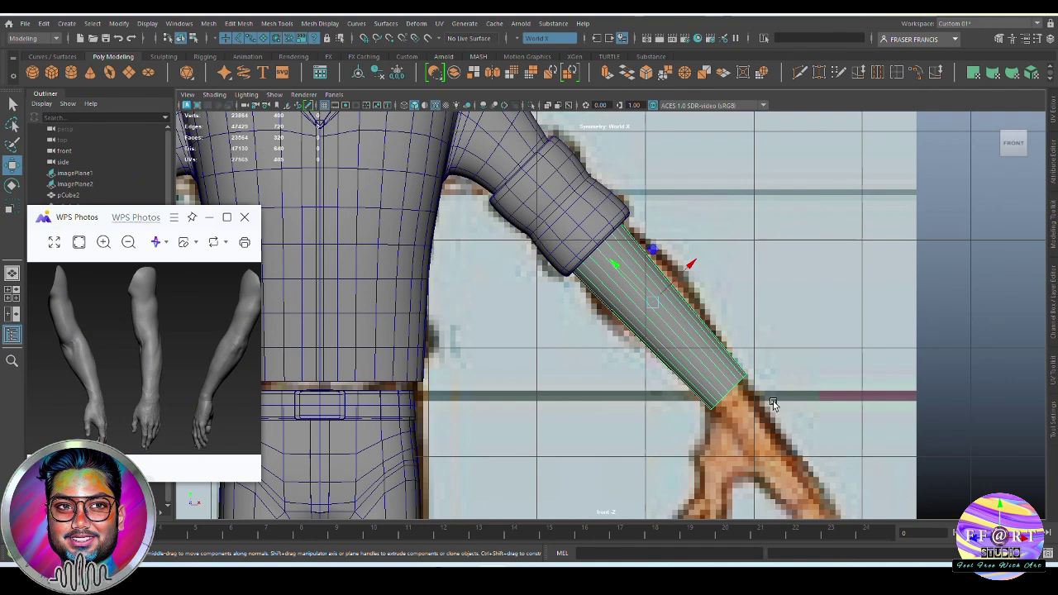
click(799, 73)
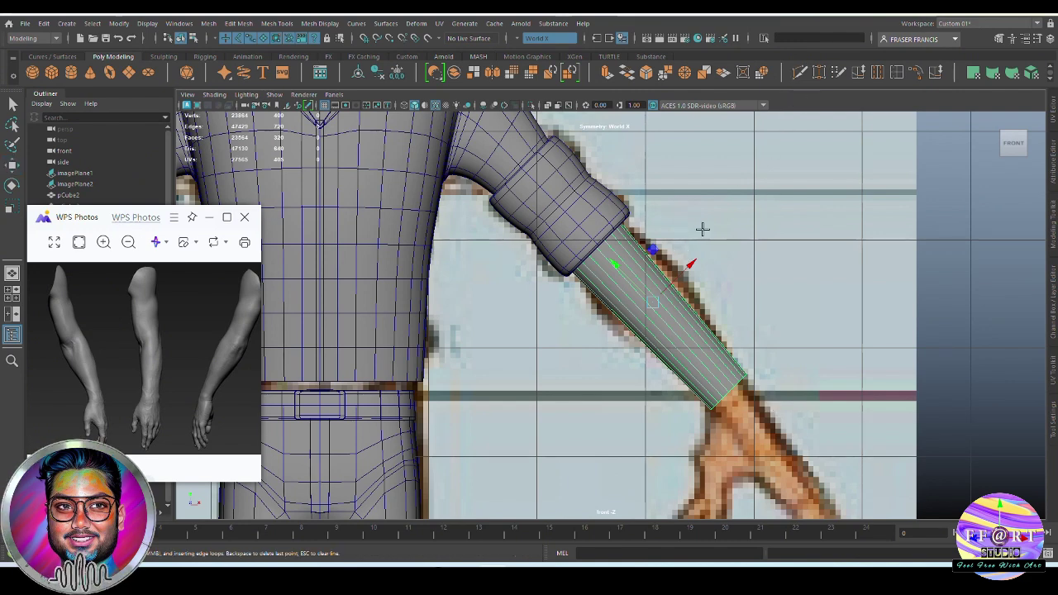
click(548, 106)
ctrl+click(612, 241)
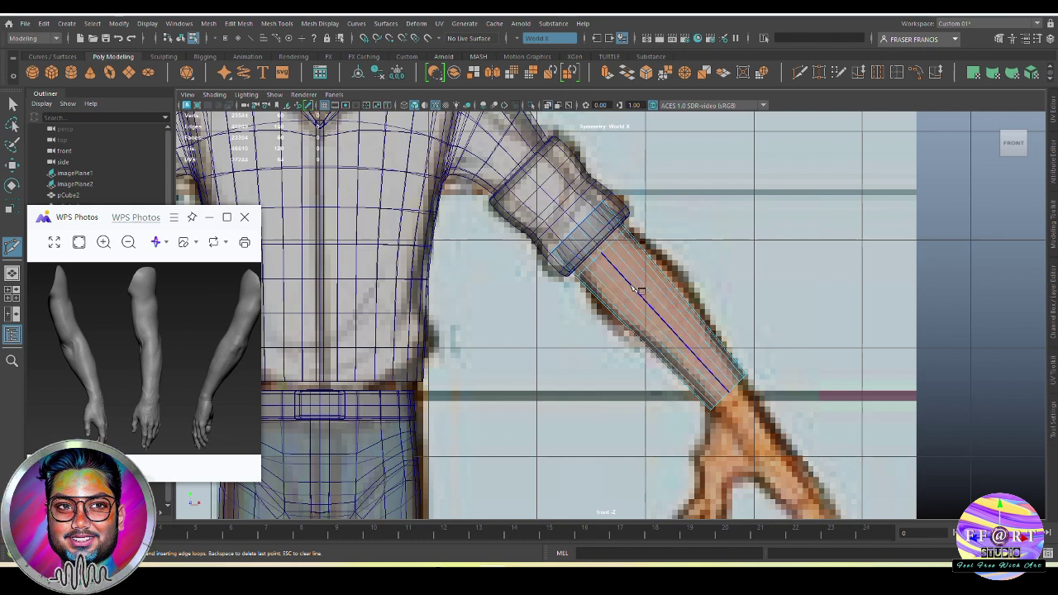
scroll(603, 253, up, 3)
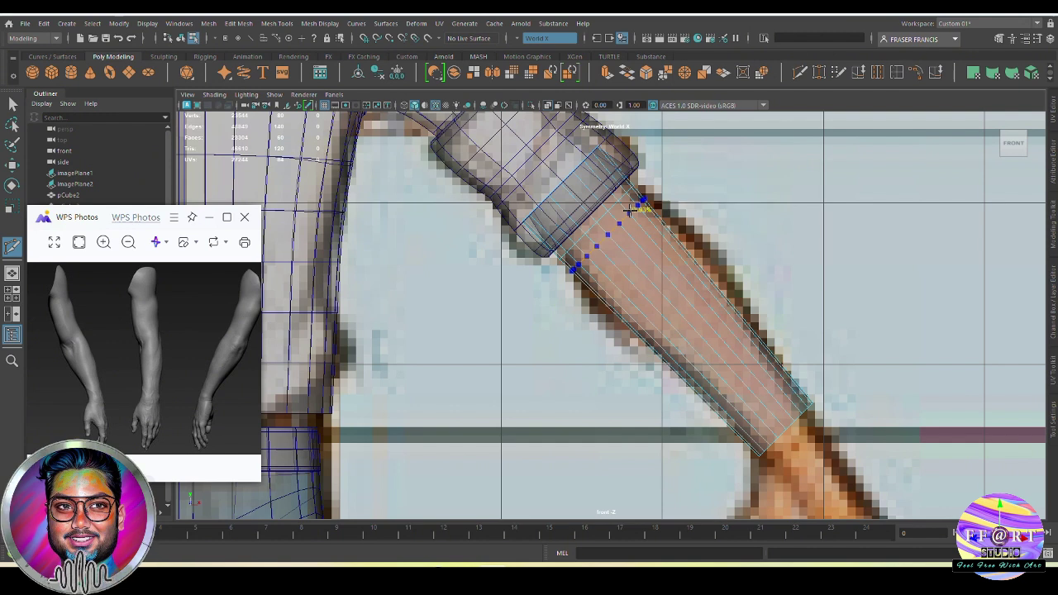
ctrl+click(683, 260)
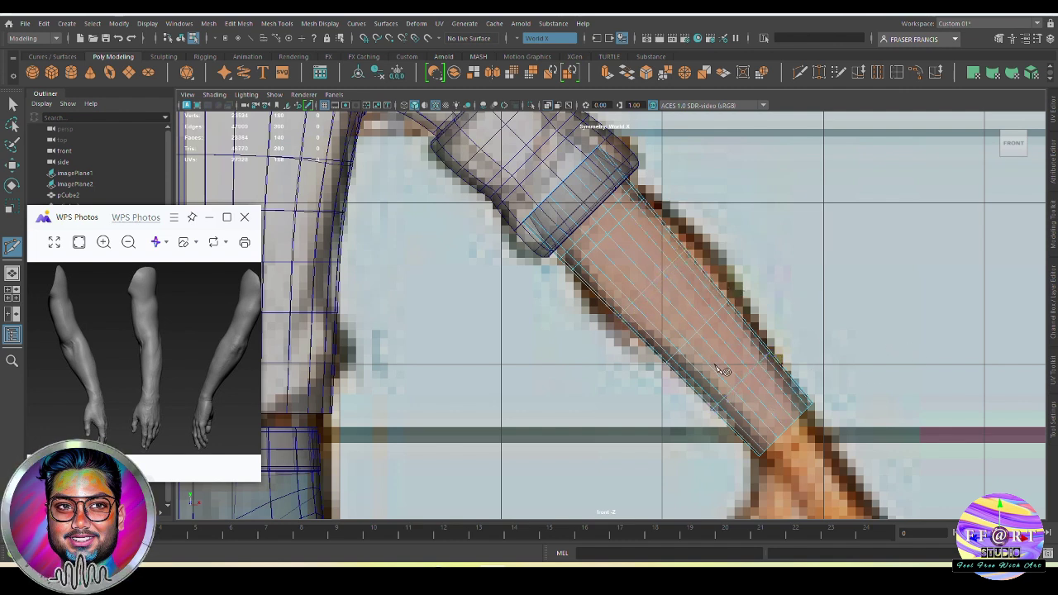
key(q)
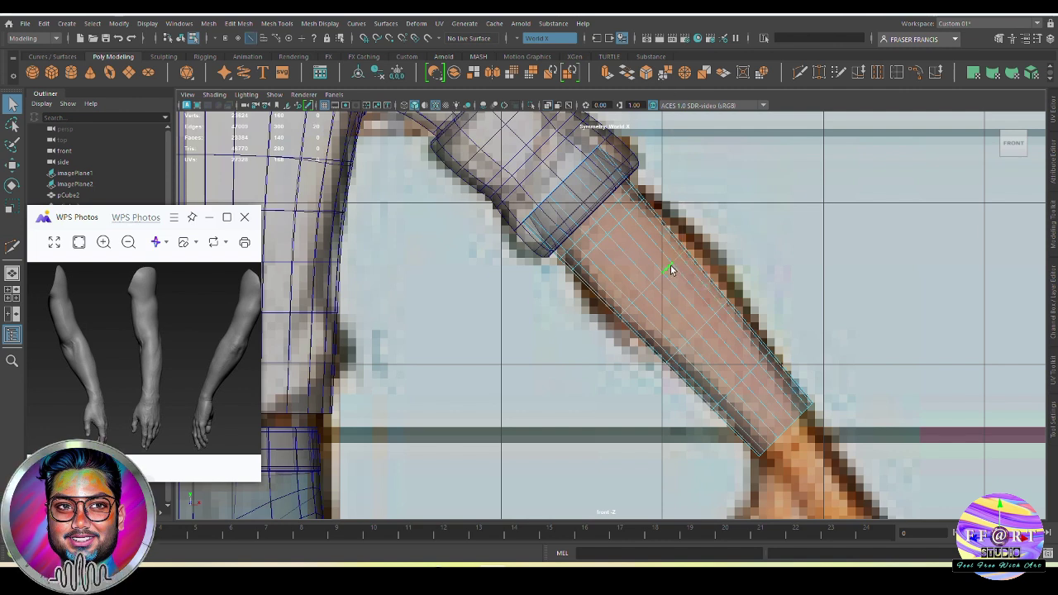
Step: Scale the upper and middle edge loops across the arm to match the bulging forearm outline below the sleeve cuff
key(r)
drag(684, 256, 692, 247)
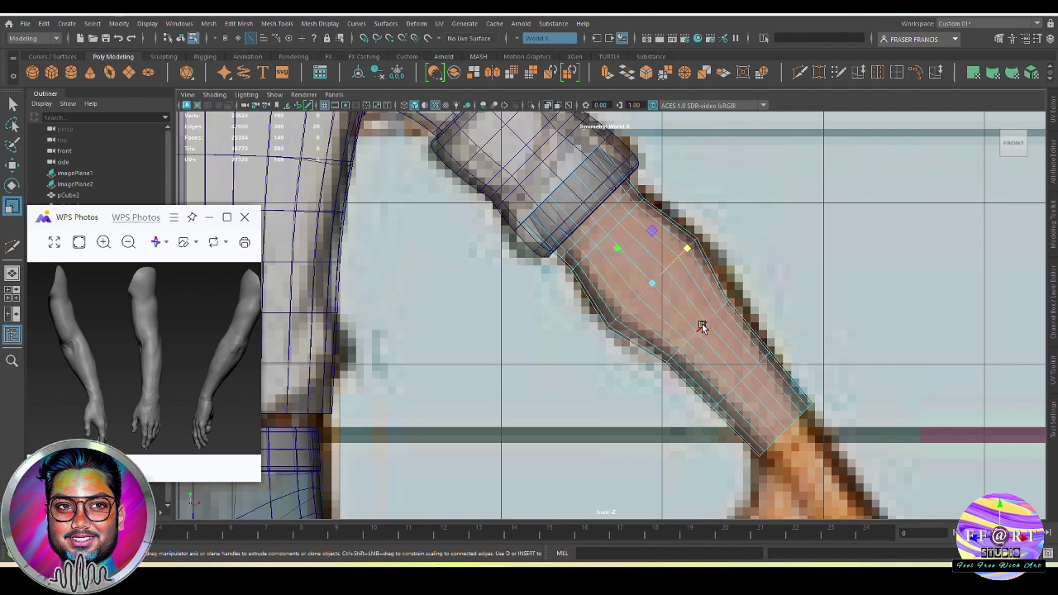
drag(730, 297, 736, 289)
alt+middle_drag(737, 304, 726, 301)
drag(637, 197, 632, 198)
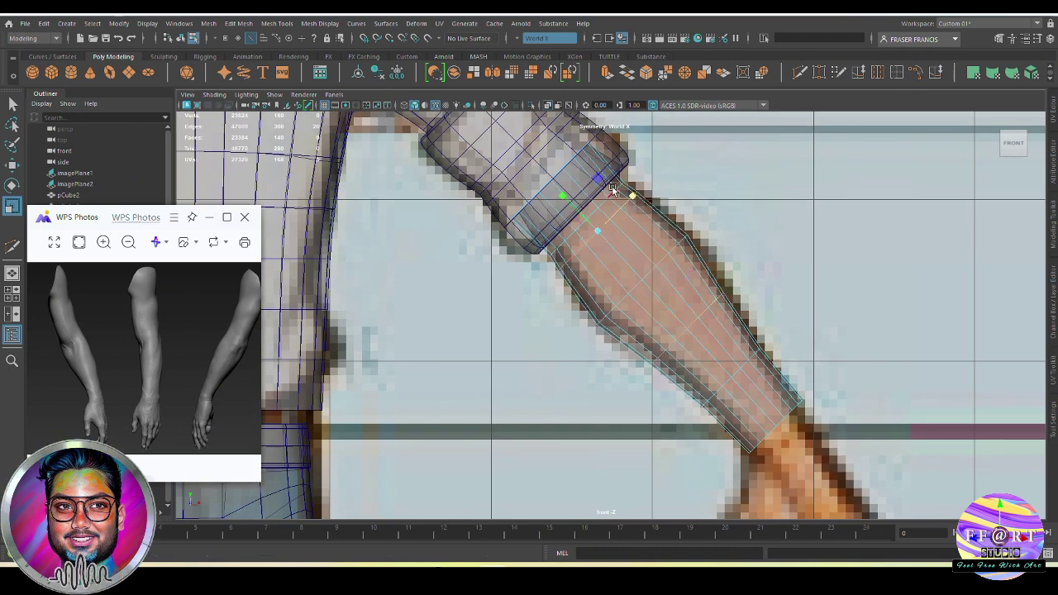
Step: Scale the lower edge loops to the forearm outline, then narrow the wrist-end loop and move it slightly up the arm
alt+middle_drag(726, 387, 698, 344)
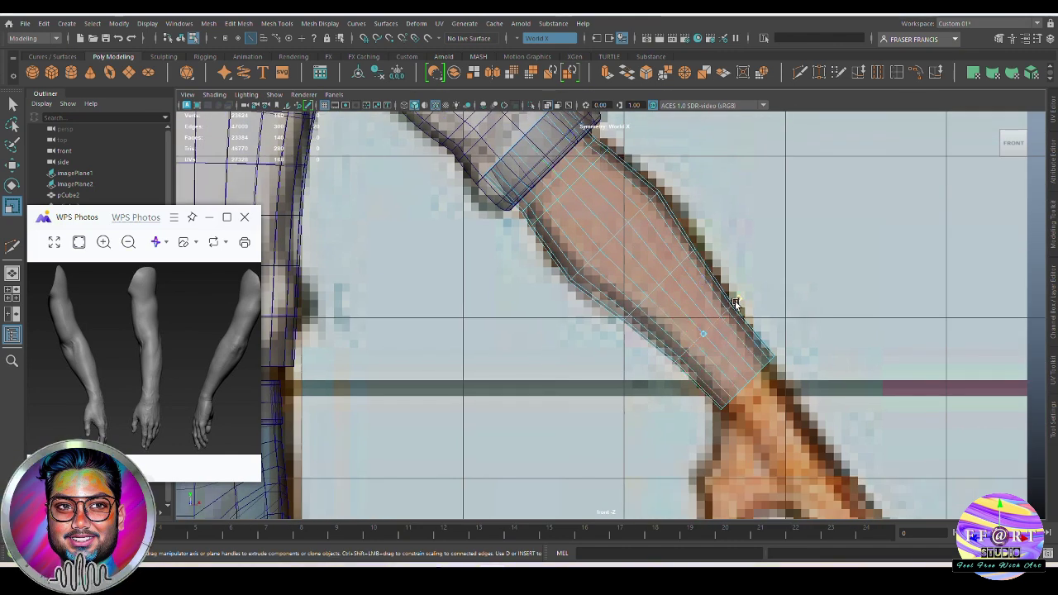
alt+middle_drag(740, 366, 726, 310)
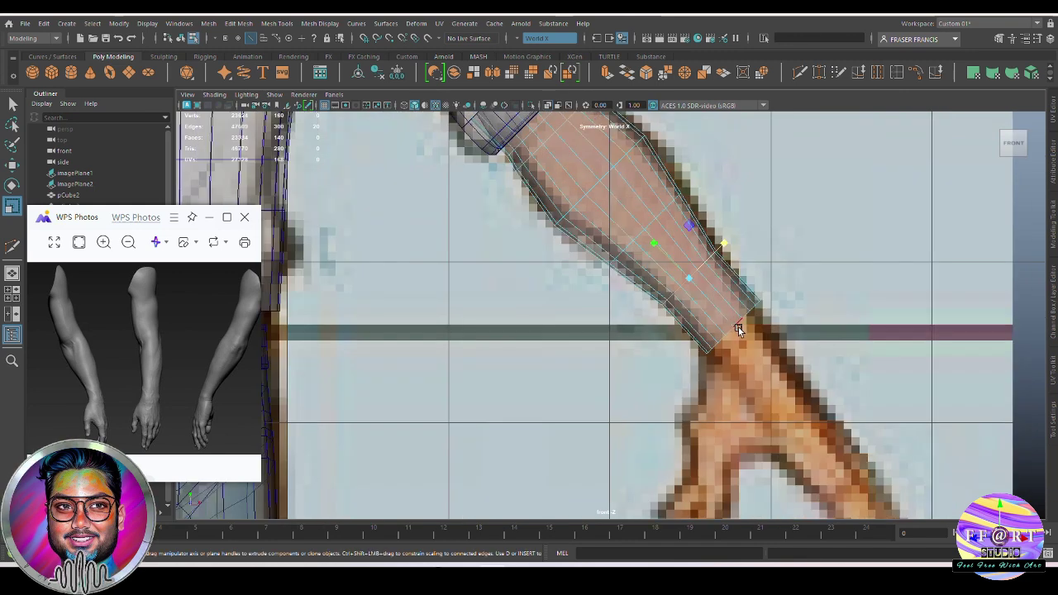
scroll(728, 327, down, 1)
double_click(722, 330)
drag(760, 294, 752, 302)
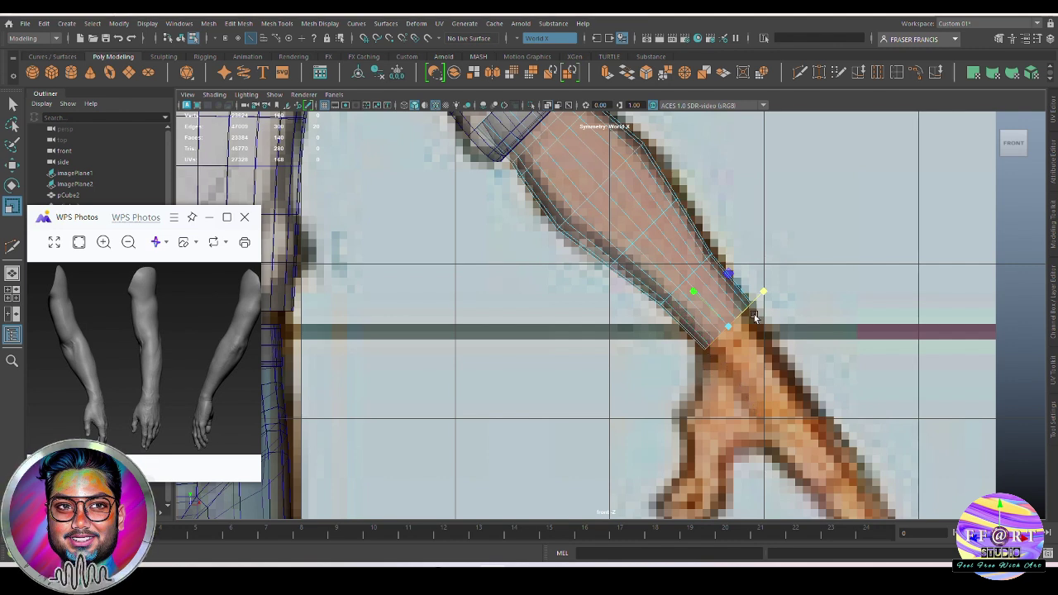
drag(762, 292, 751, 300)
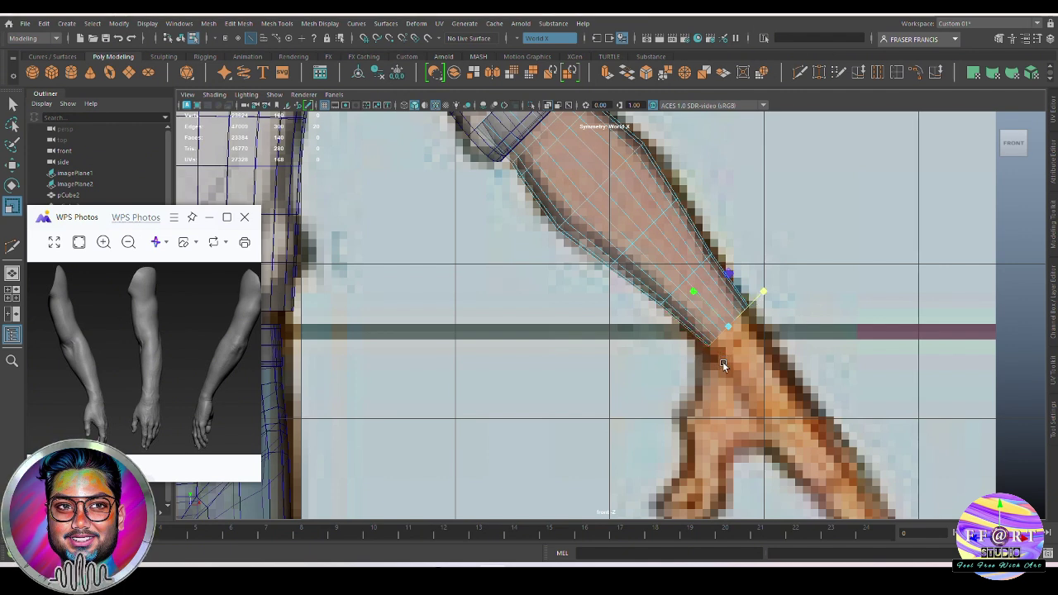
key(w)
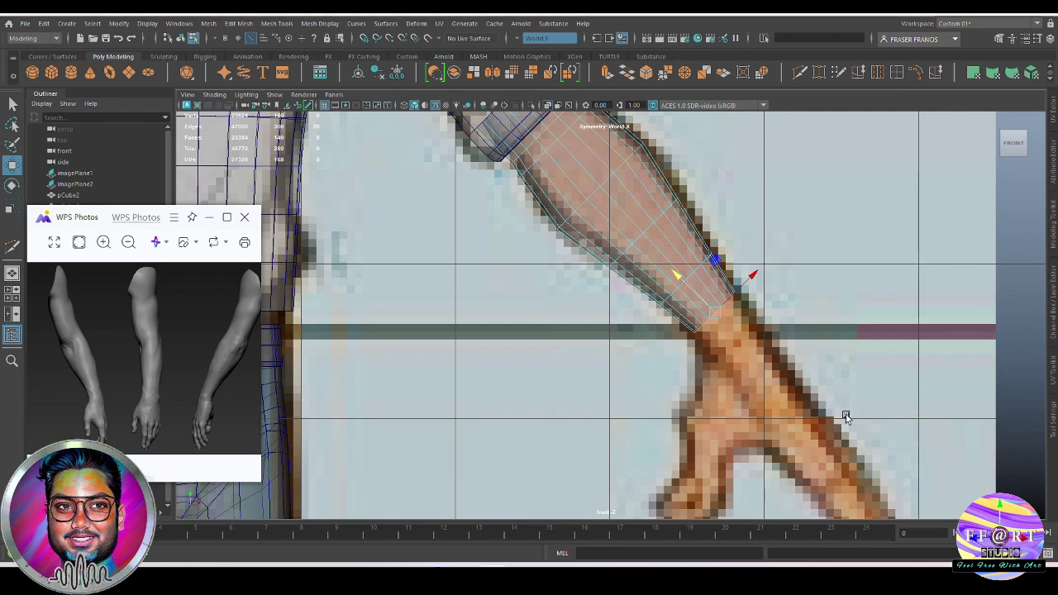
Step: Examine the shaped forearm against the character sheet and from around the model in perspective with X-ray display off
key(a)
scroll(732, 371, up, 4)
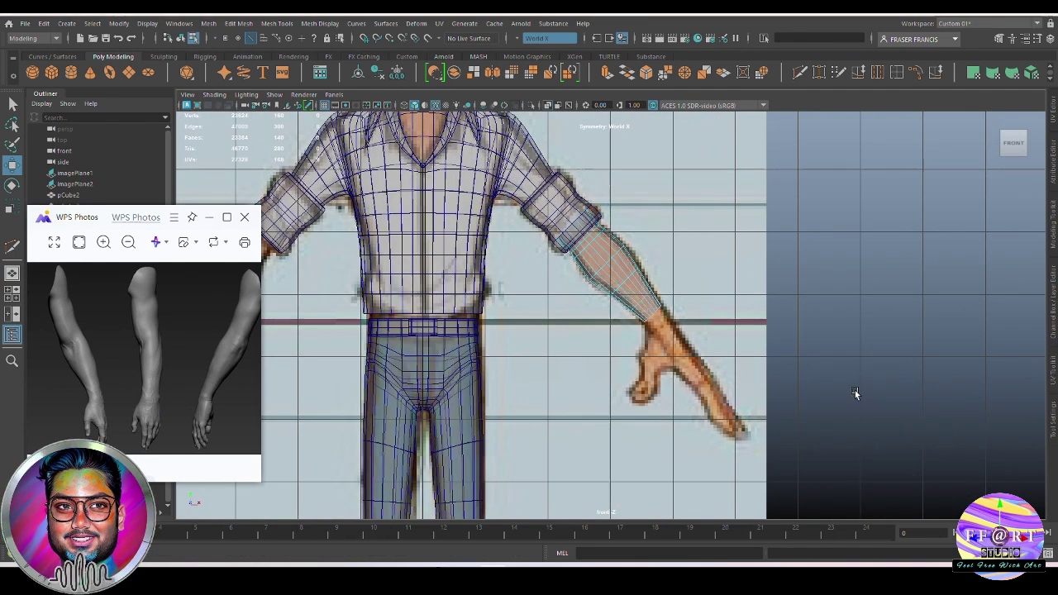
scroll(687, 314, up, 3)
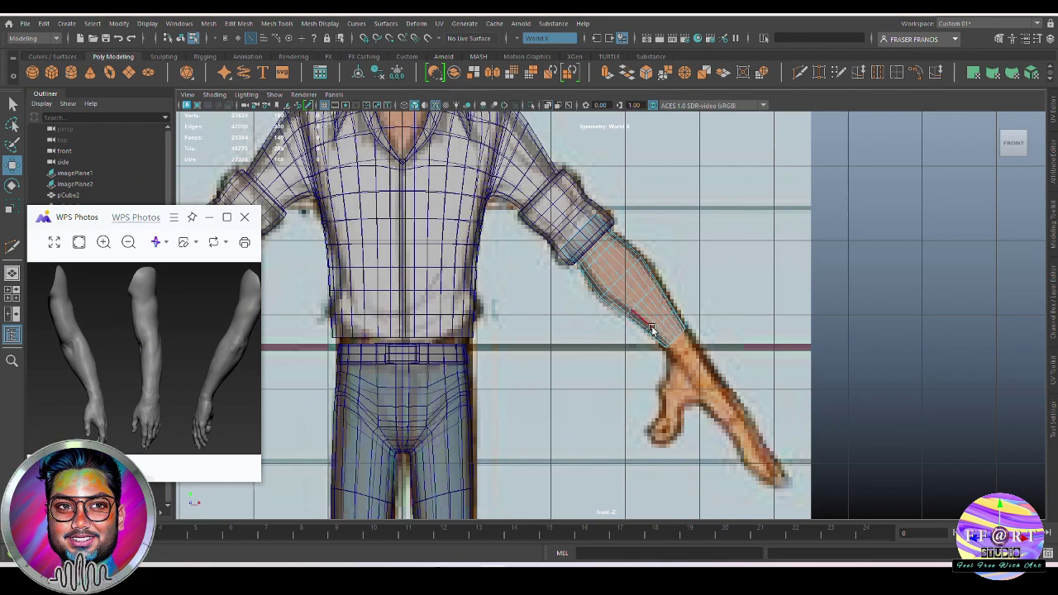
click(654, 326)
click(827, 355)
key(space)
drag(833, 355, 845, 307)
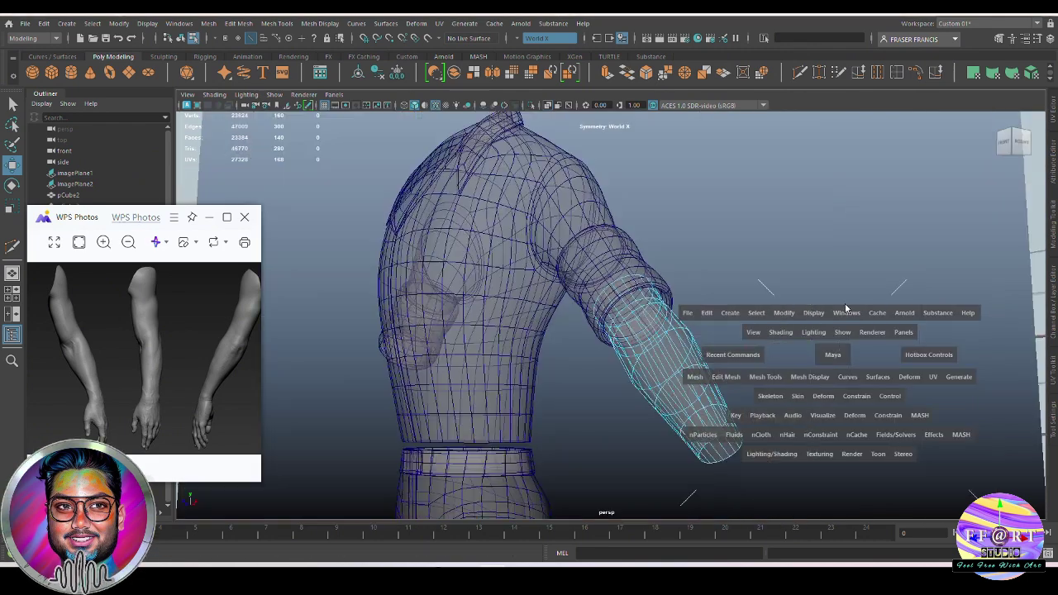
alt+drag(832, 358, 796, 385)
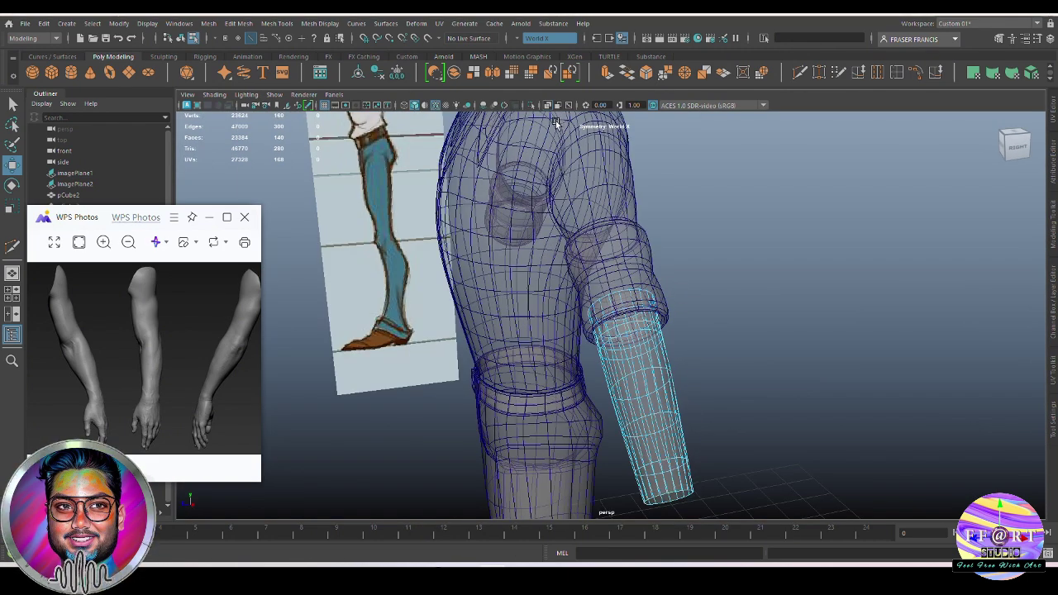
alt+drag(711, 263, 794, 357)
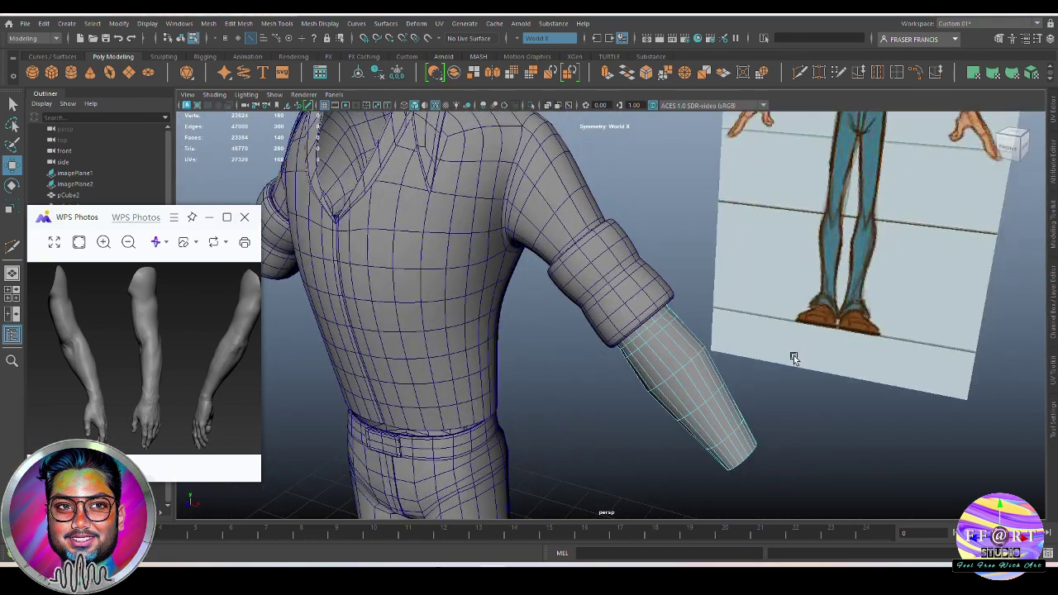
Step: Scale and shift the forearm's middle edge loop in depth to form the bulge seen in the sculpted arm reference
right_drag(706, 374, 789, 327)
click(796, 391)
alt+drag(831, 390, 692, 372)
click(644, 416)
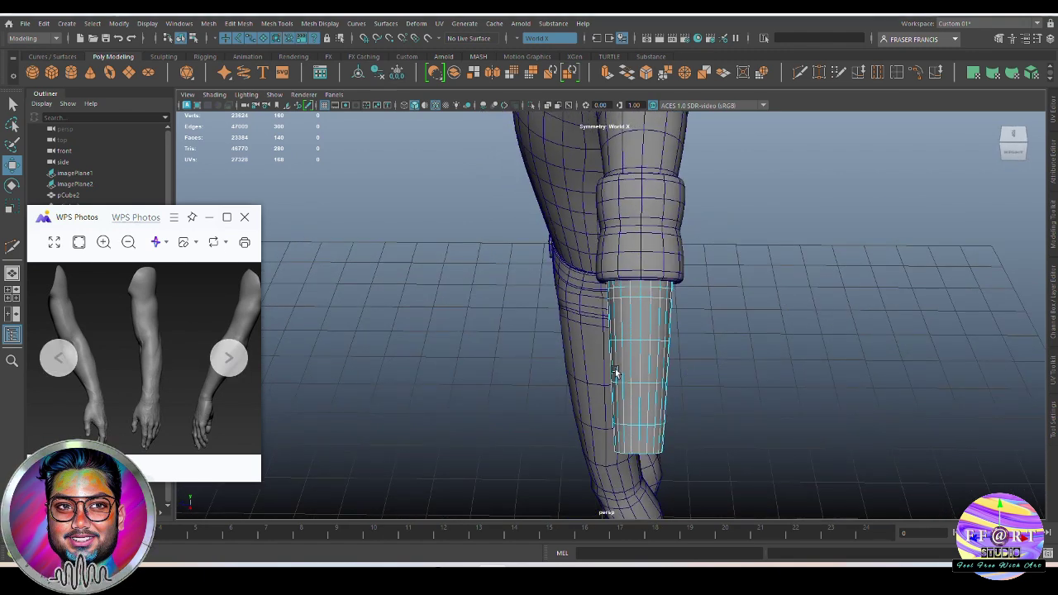
alt+middle_drag(671, 371, 669, 368)
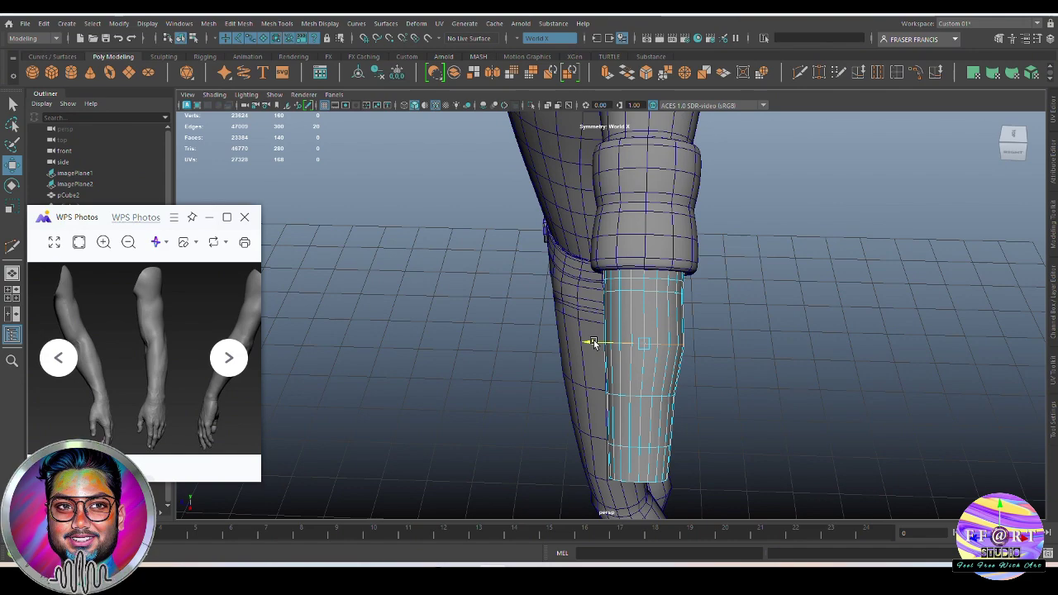
key(r)
key(w)
Step: Adjust the forearm's upper edge loop near the sleeve cuff in depth to follow the sculpted arm reference
alt+right_drag(593, 347, 716, 323)
alt+drag(716, 324, 827, 318)
click(578, 196)
alt+drag(578, 196, 620, 202)
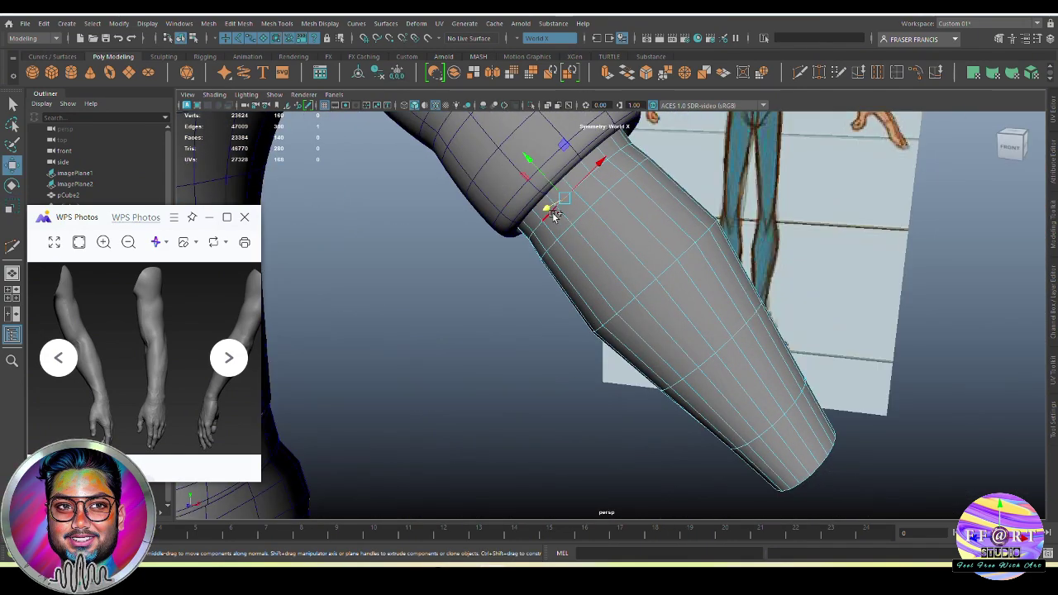
alt+drag(638, 262, 546, 231)
alt+drag(640, 240, 660, 153)
click(710, 279)
Step: Shift the forearm's lower-middle and wrist-end edge loops in depth to follow the reference arm's side profile
scroll(675, 311, down, 3)
right_drag(660, 153, 660, 124)
double_click(656, 323)
alt+drag(656, 323, 687, 366)
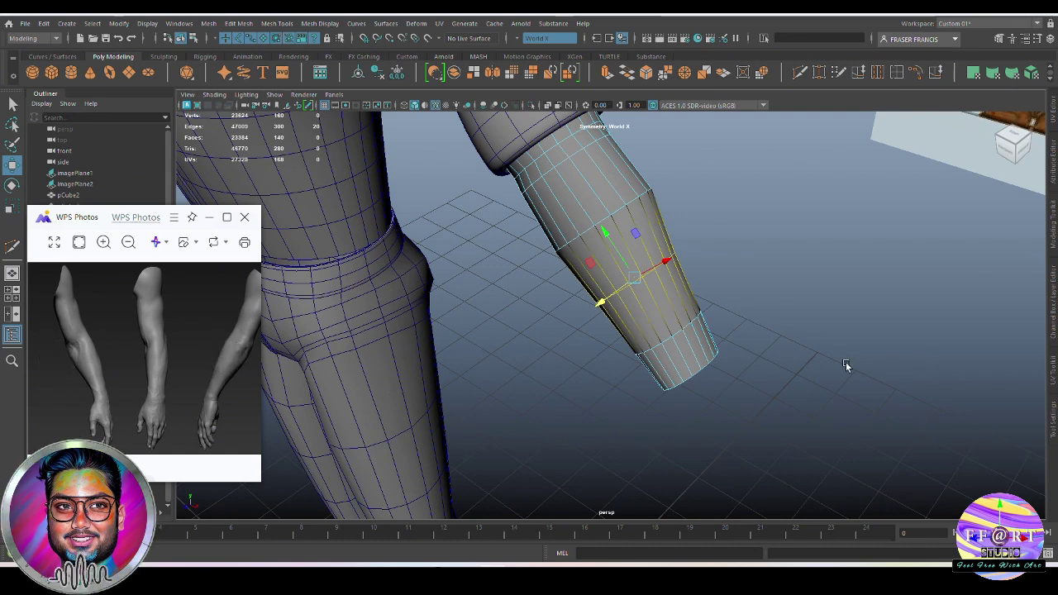
alt+drag(721, 380, 667, 430)
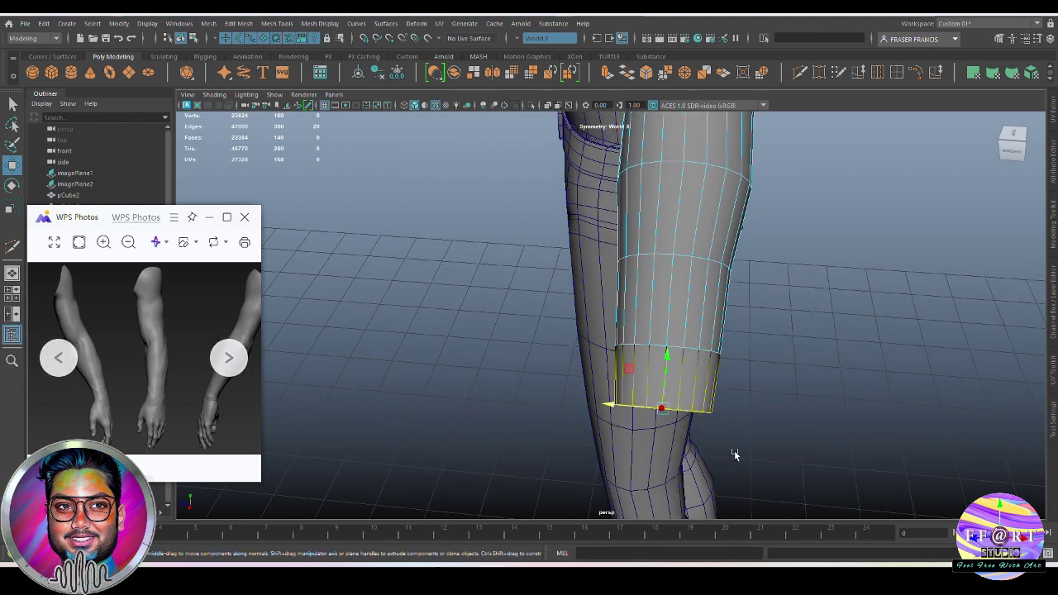
Step: Select the two lowest edge loops together and scale them narrower in depth toward the wrist
alt+drag(735, 456, 680, 370)
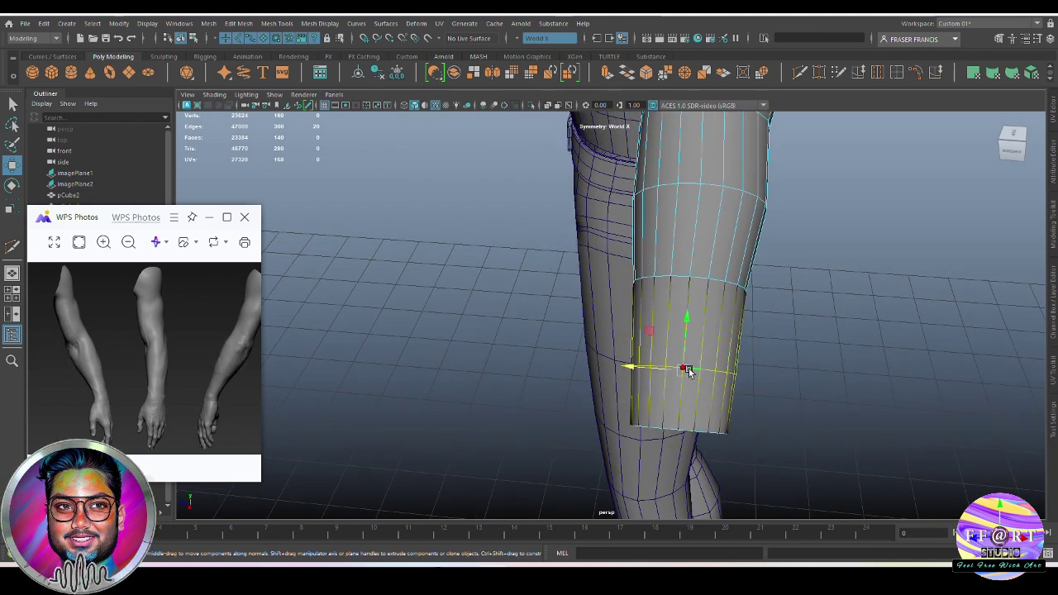
shift+double_click(666, 429)
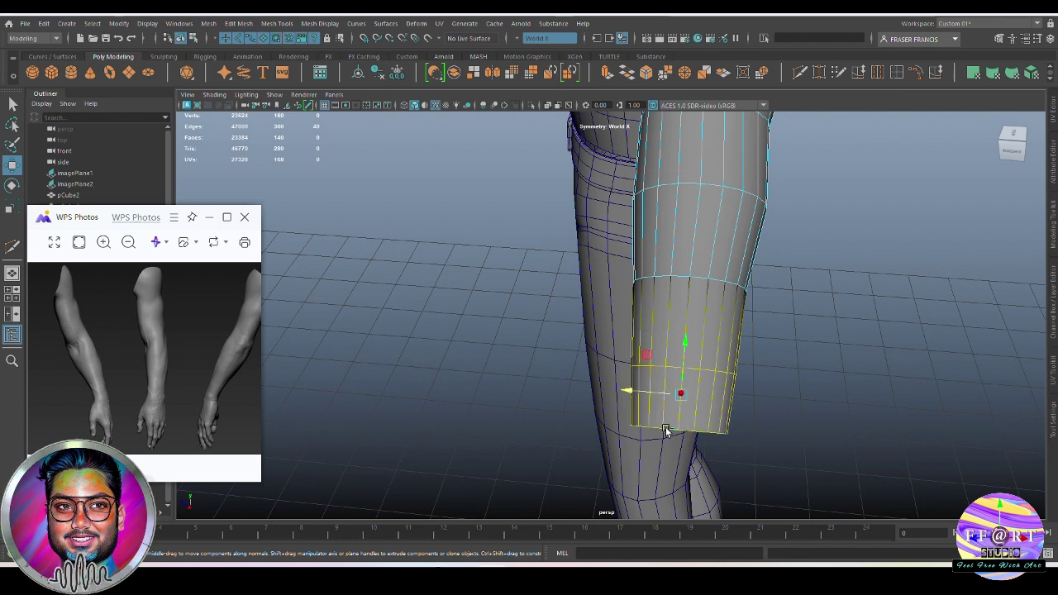
key(r)
drag(634, 393, 641, 393)
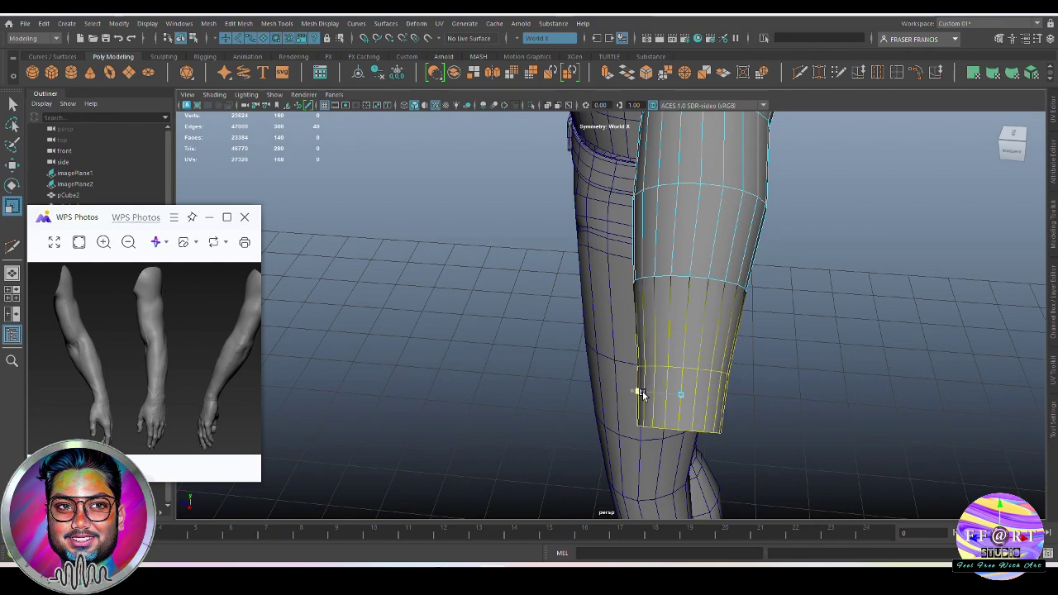
Step: Turn on soft selection with a wide falloff and scale the three lowest forearm loops narrower in depth
alt+drag(726, 343, 699, 332)
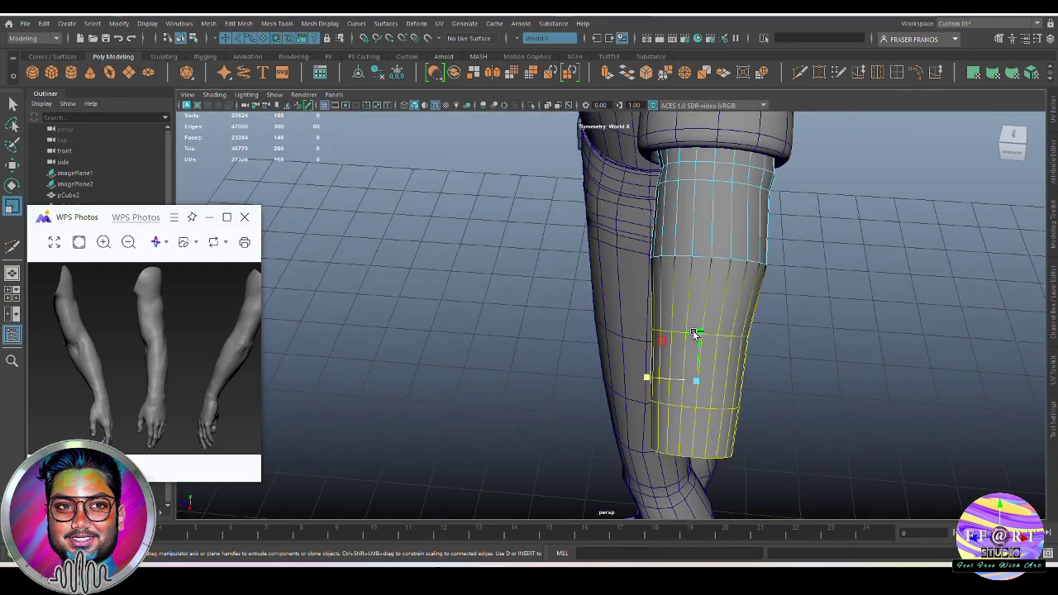
key(b)
drag(839, 413, 927, 425)
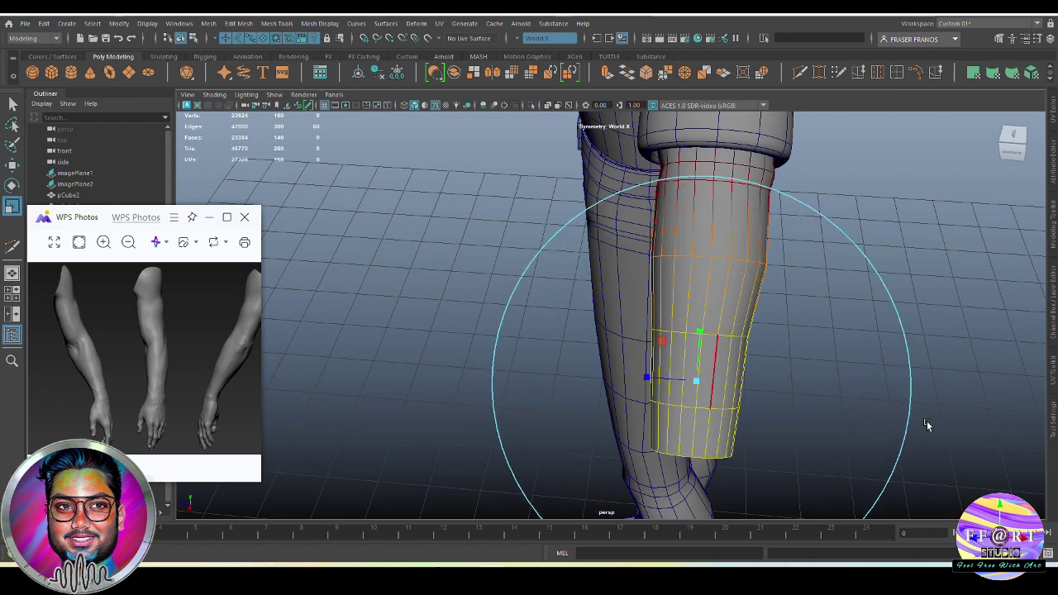
drag(647, 378, 651, 376)
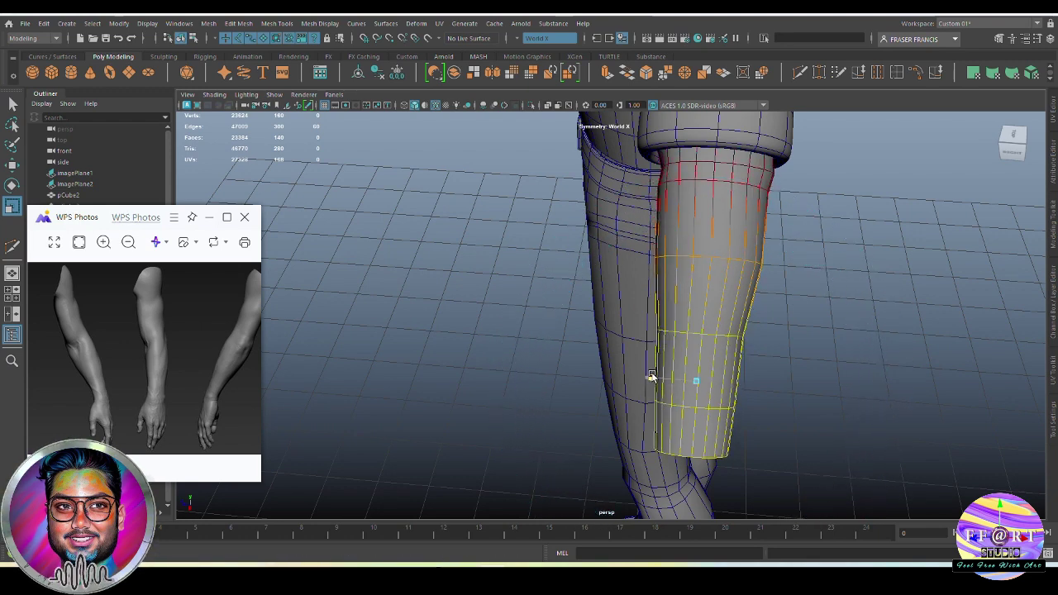
Step: Select the wrist-end edge loop in the front view and rotate it in perspective with soft selection
right_drag(703, 383, 725, 367)
alt+drag(725, 366, 658, 348)
alt+drag(619, 339, 807, 347)
key(space)
key(space)
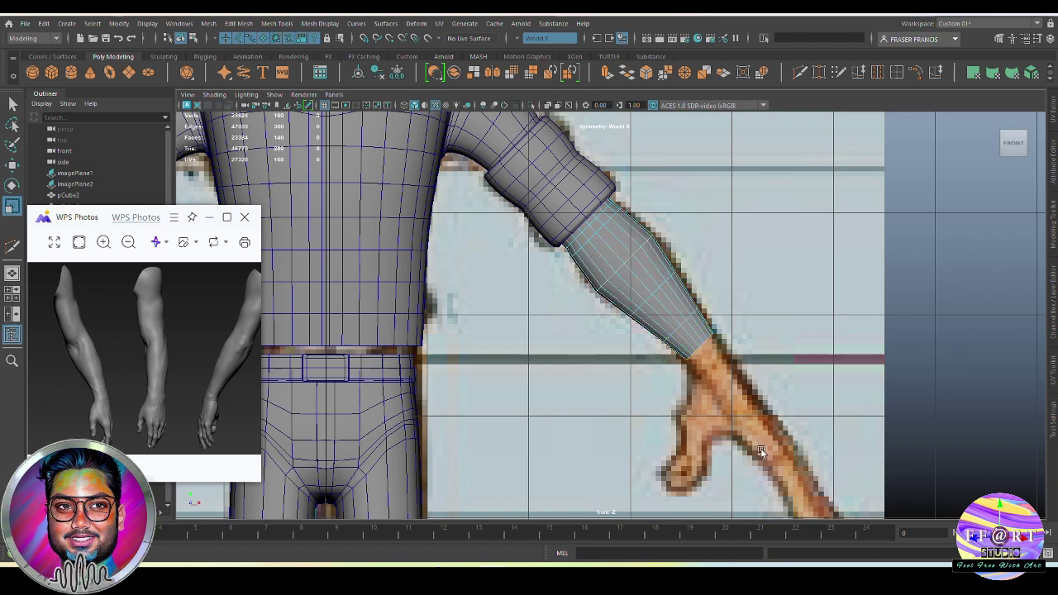
scroll(733, 353, up, 2)
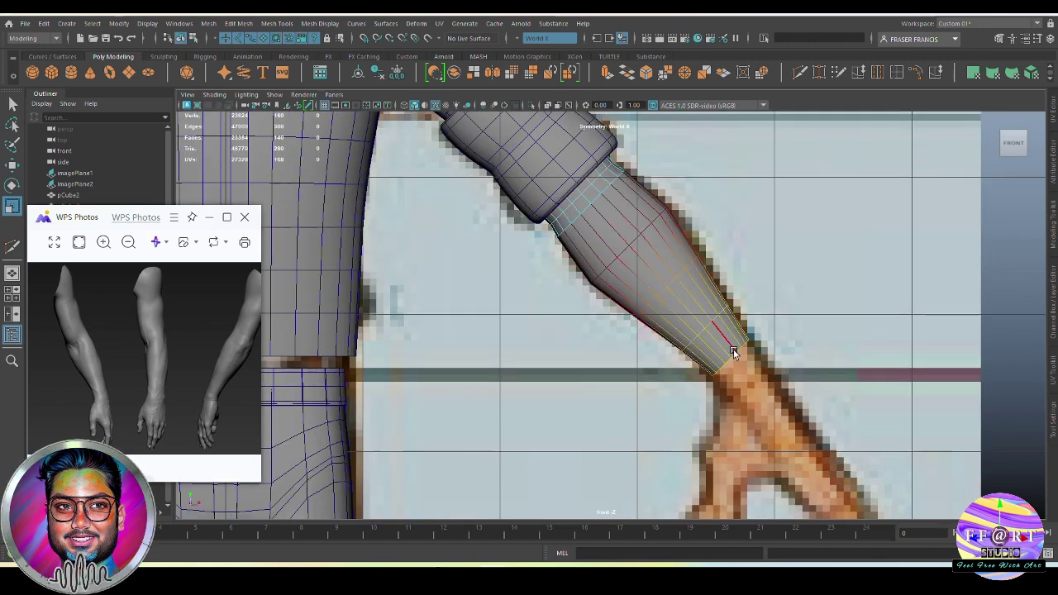
double_click(735, 354)
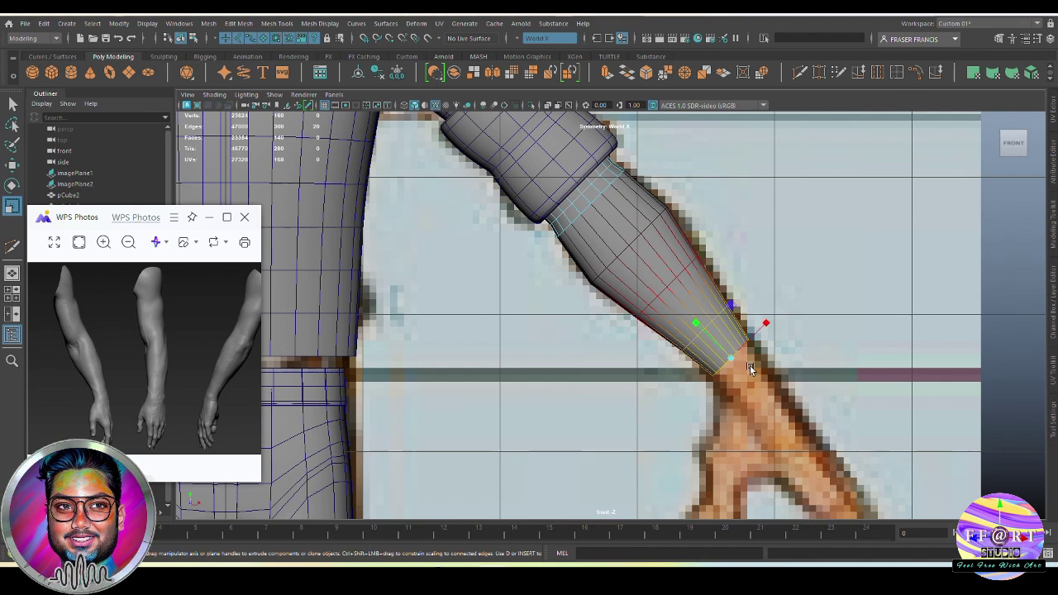
key(space)
key(space)
alt+drag(768, 356, 728, 396)
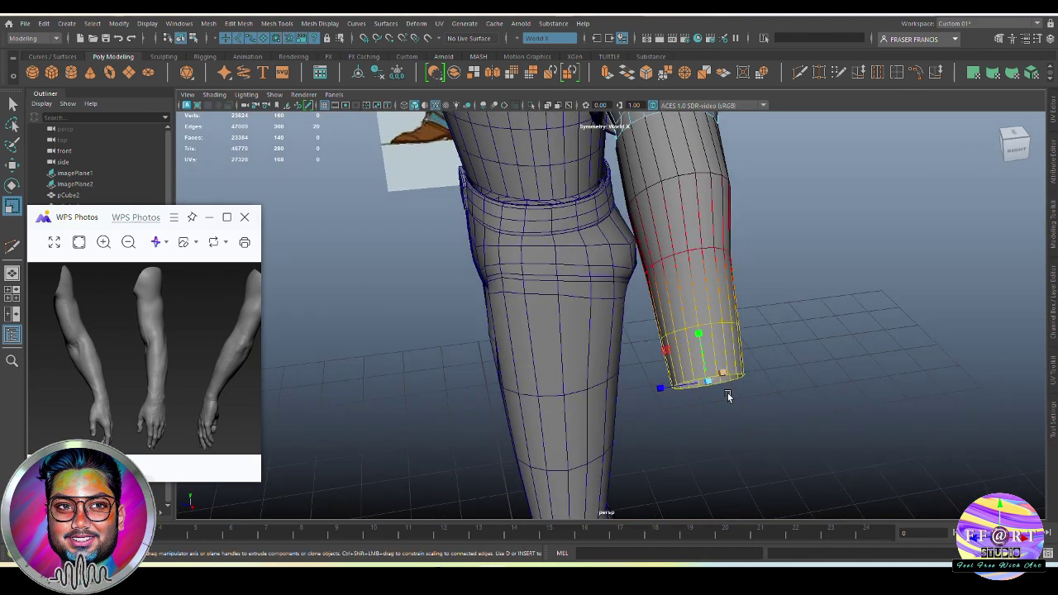
key(e)
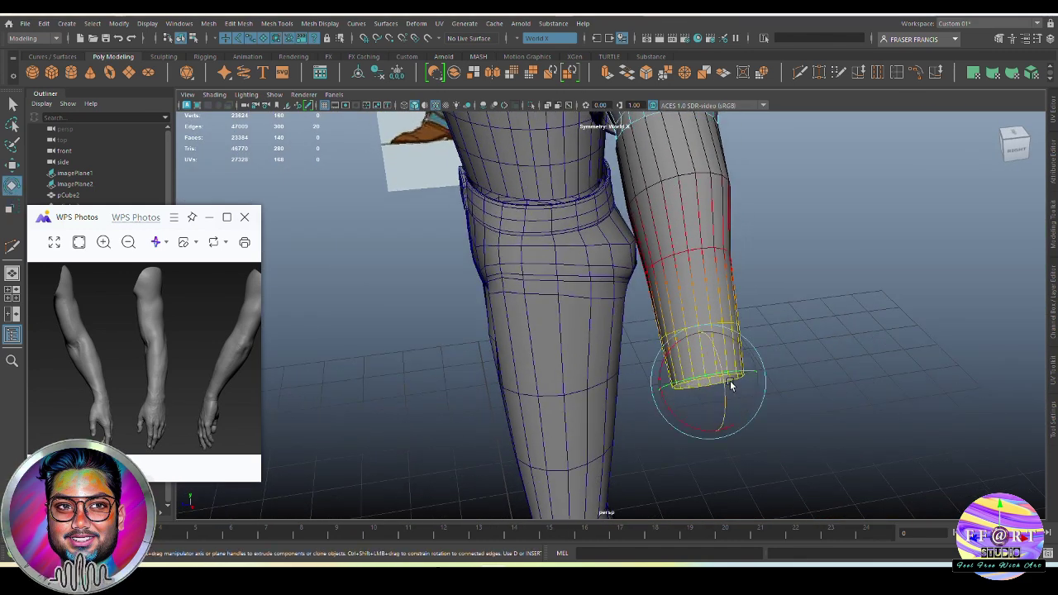
drag(732, 375, 718, 293)
Step: Reselect the wrist-end edge loop, reduce the soft-selection falloff, and twist the loop about the arm's length
click(831, 406)
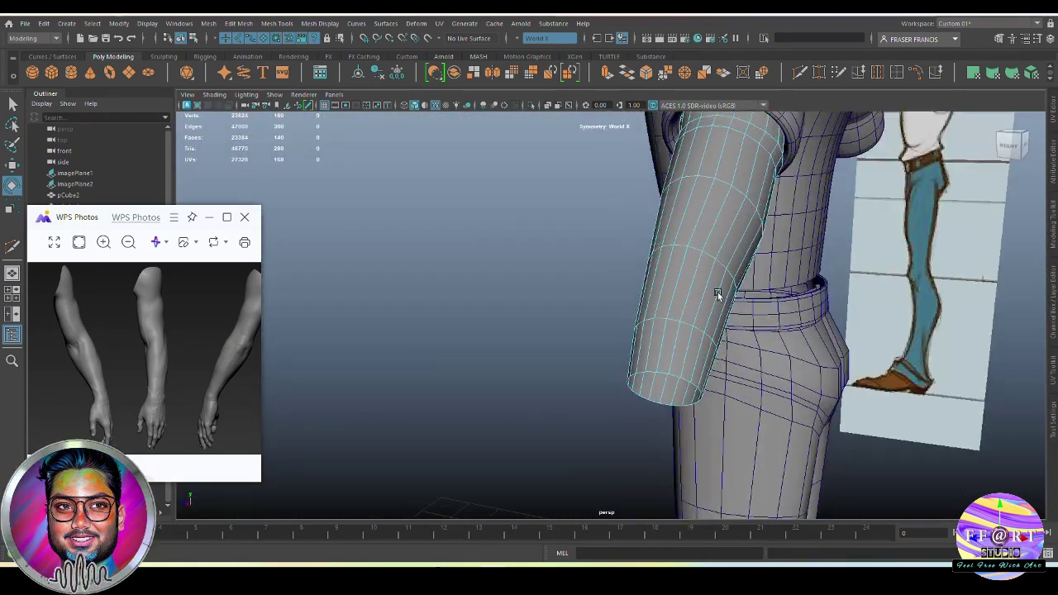
double_click(642, 364)
alt+drag(643, 359, 695, 388)
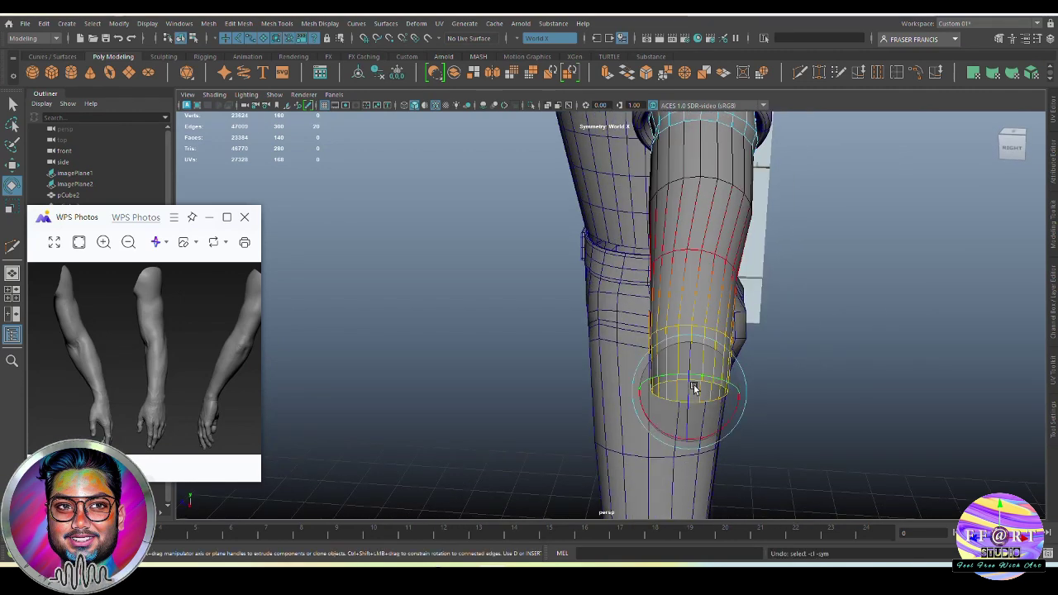
key(b)
drag(707, 439, 777, 456)
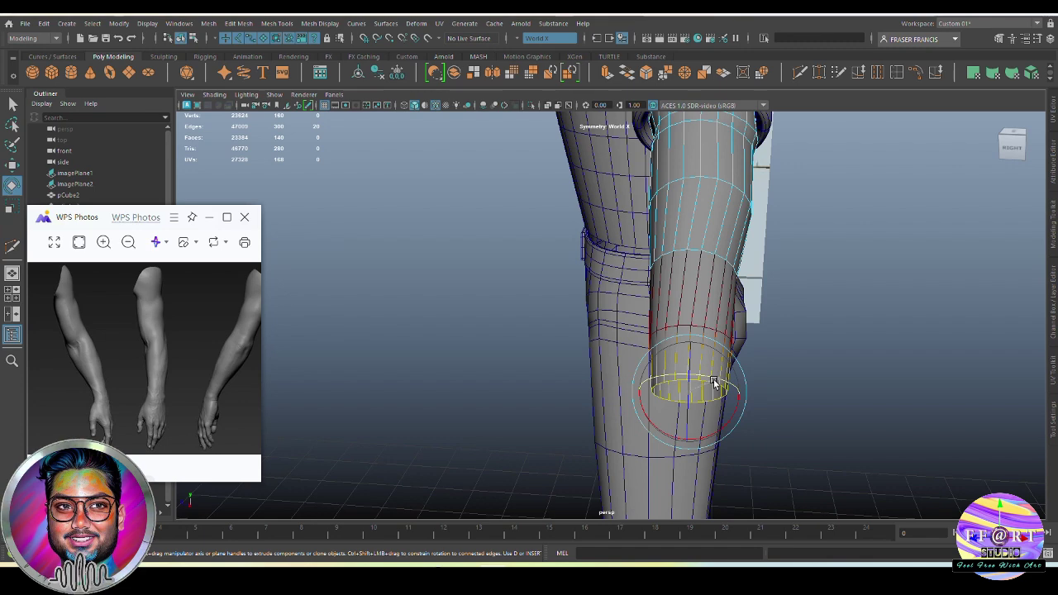
alt+drag(714, 381, 710, 404)
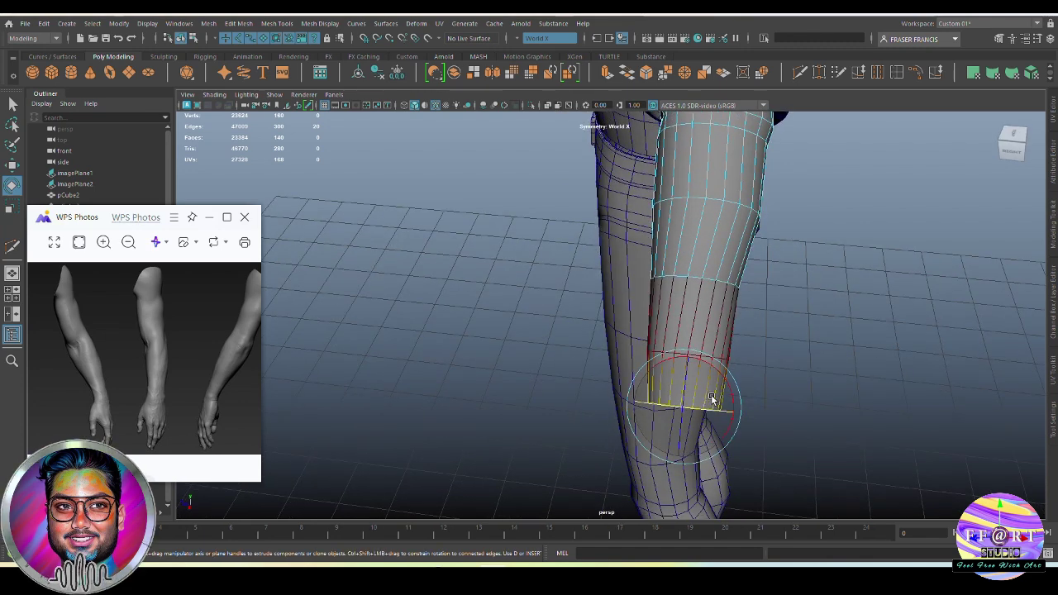
Step: Move the wrist-end edge loop slightly in depth to refine the lower forearm's side profile
key(w)
drag(637, 397, 633, 395)
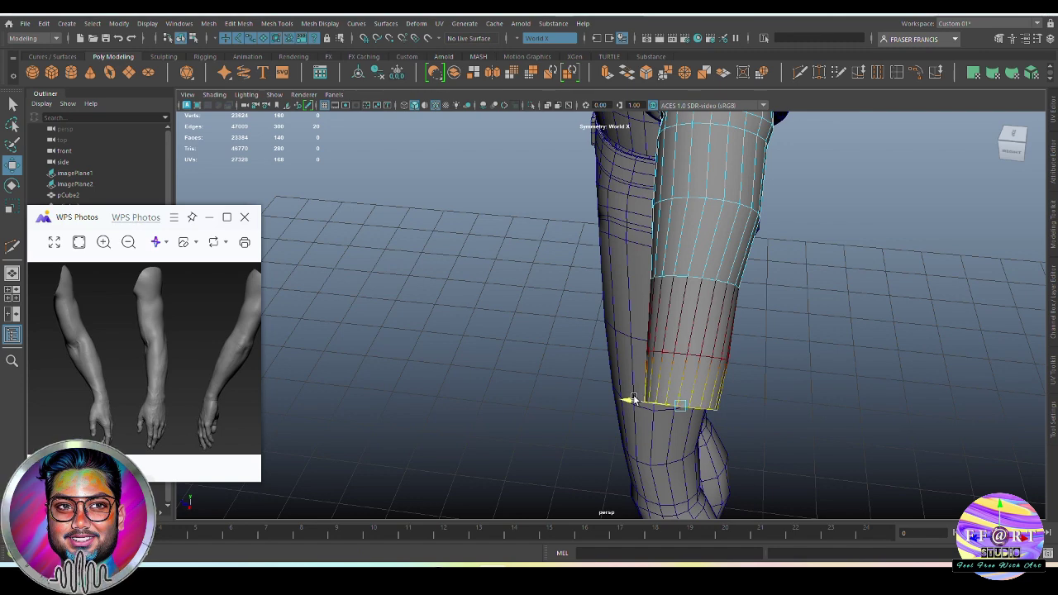
alt+drag(692, 420, 711, 330)
alt+drag(620, 223, 658, 408)
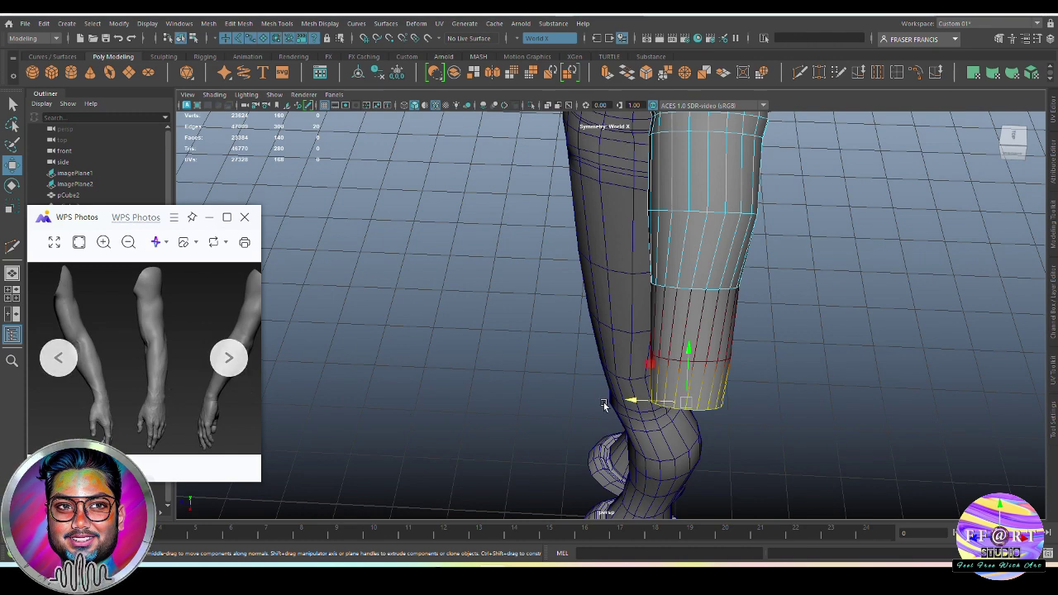
alt+drag(604, 402, 694, 387)
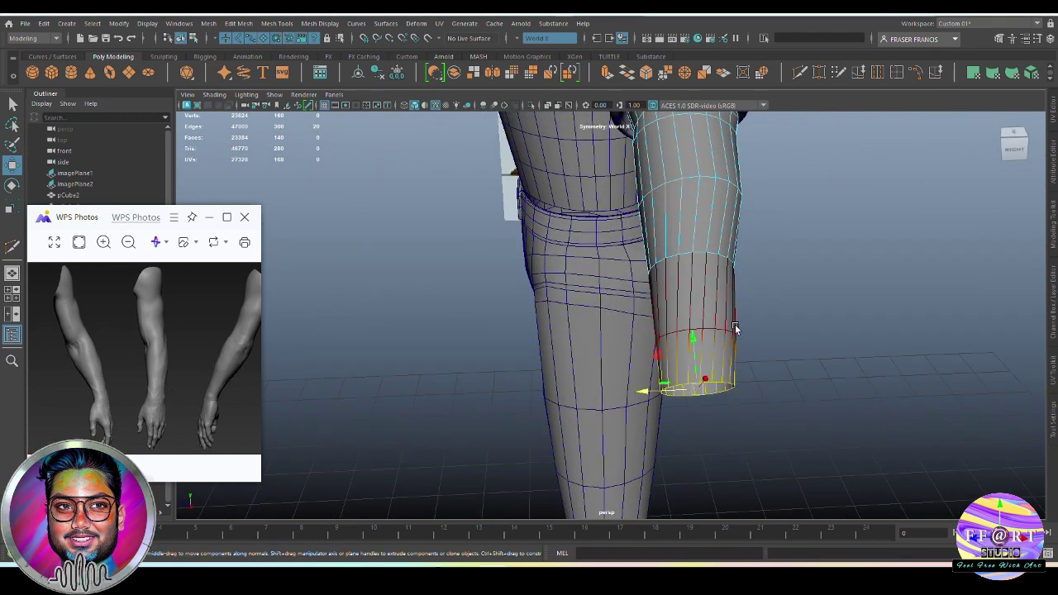
alt+drag(735, 329, 722, 318)
alt+drag(781, 147, 695, 352)
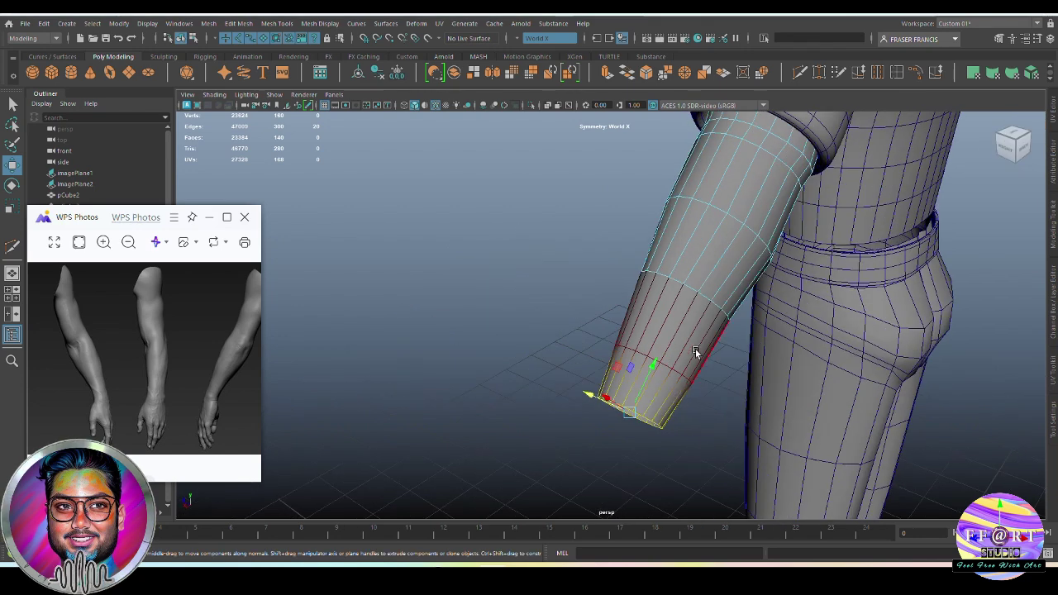
alt+drag(693, 444, 730, 163)
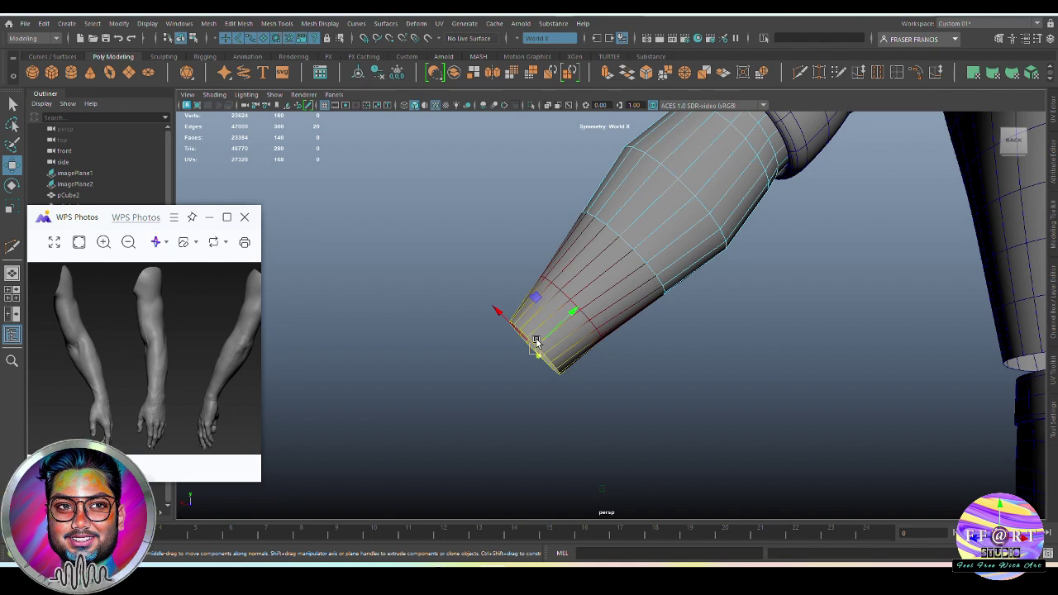
alt+drag(560, 367, 732, 416)
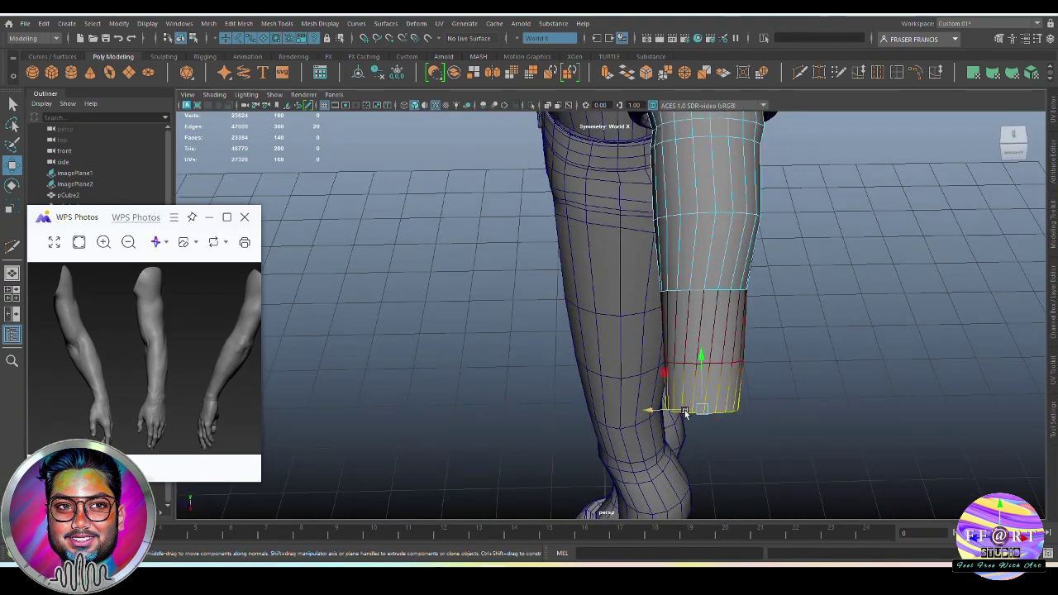
alt+drag(659, 415, 699, 410)
Step: Select the edge loop just above the wrist end and rotate it slightly about the arm's length with soft selection
alt+drag(788, 435, 1037, 450)
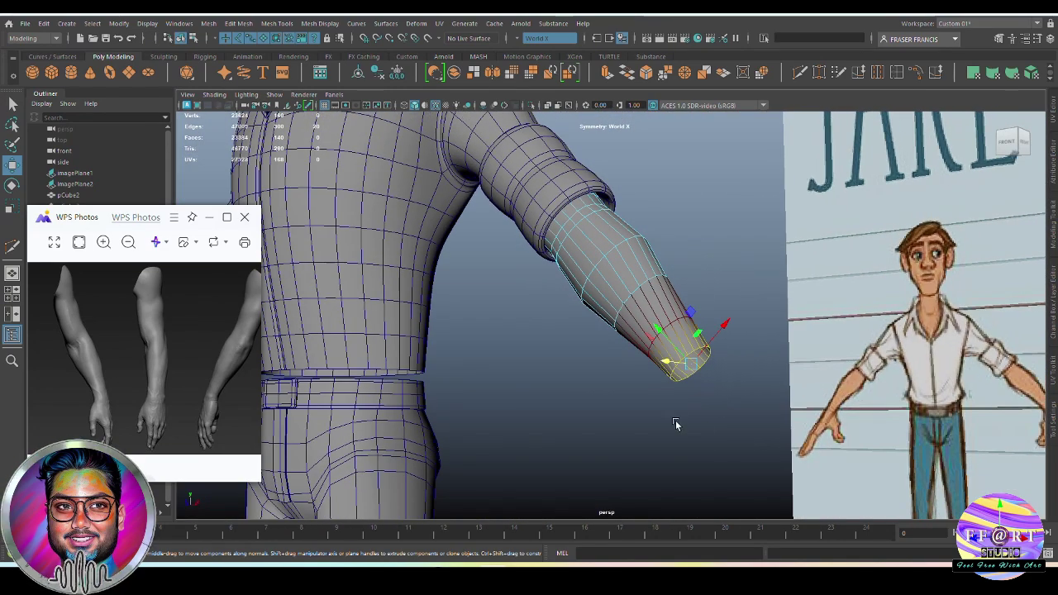
alt+drag(676, 424, 697, 441)
alt+drag(812, 454, 1047, 530)
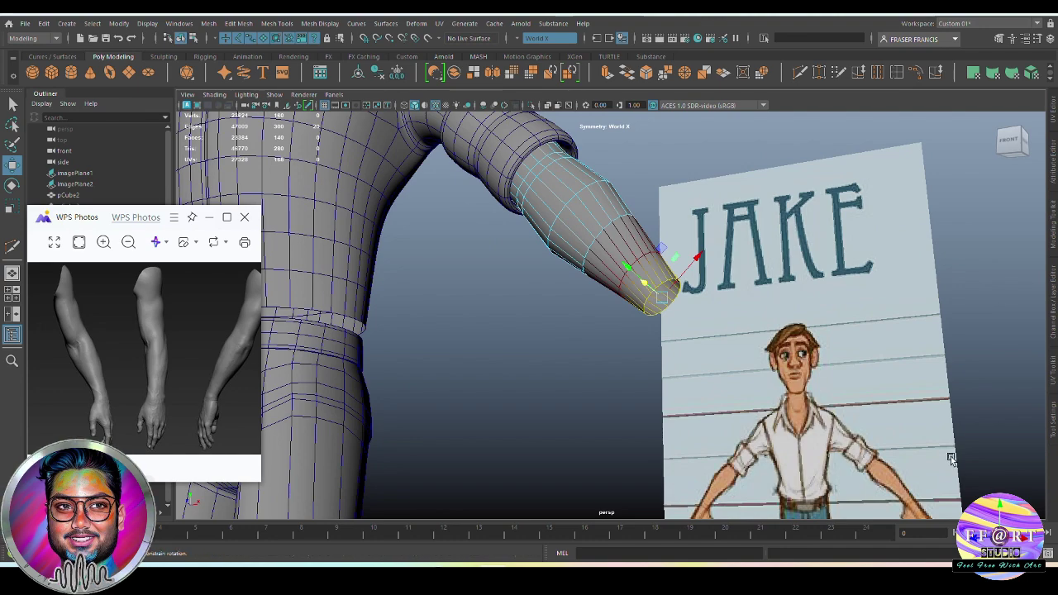
alt+drag(952, 459, 918, 365)
click(649, 349)
mouse_move(649, 349)
alt+mouse_down()
mouse_move(658, 323)
mouse_move(661, 361)
alt+mouse_up()
alt+drag(740, 285, 749, 333)
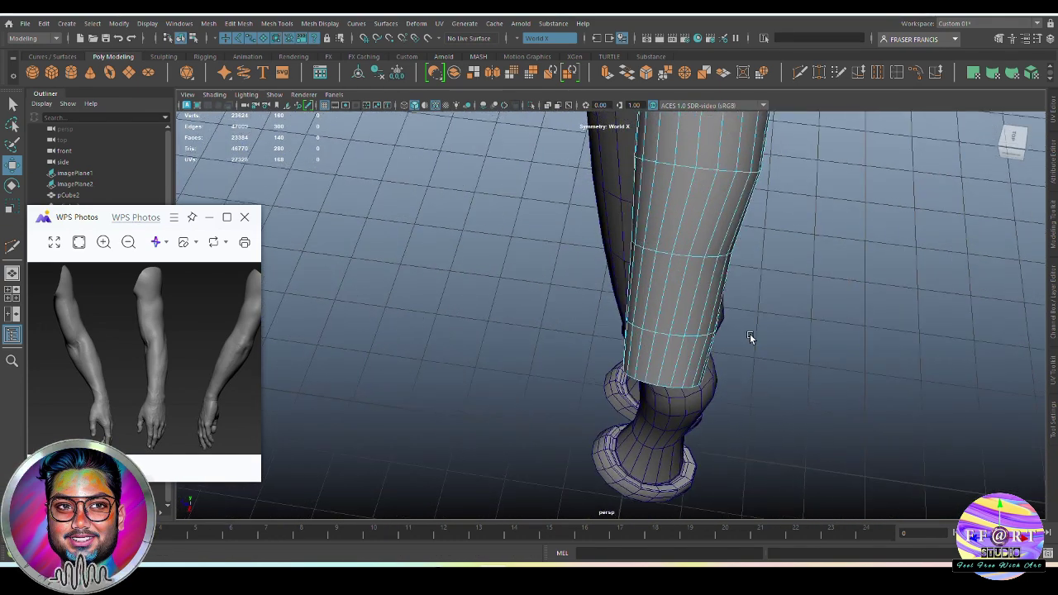
double_click(679, 334)
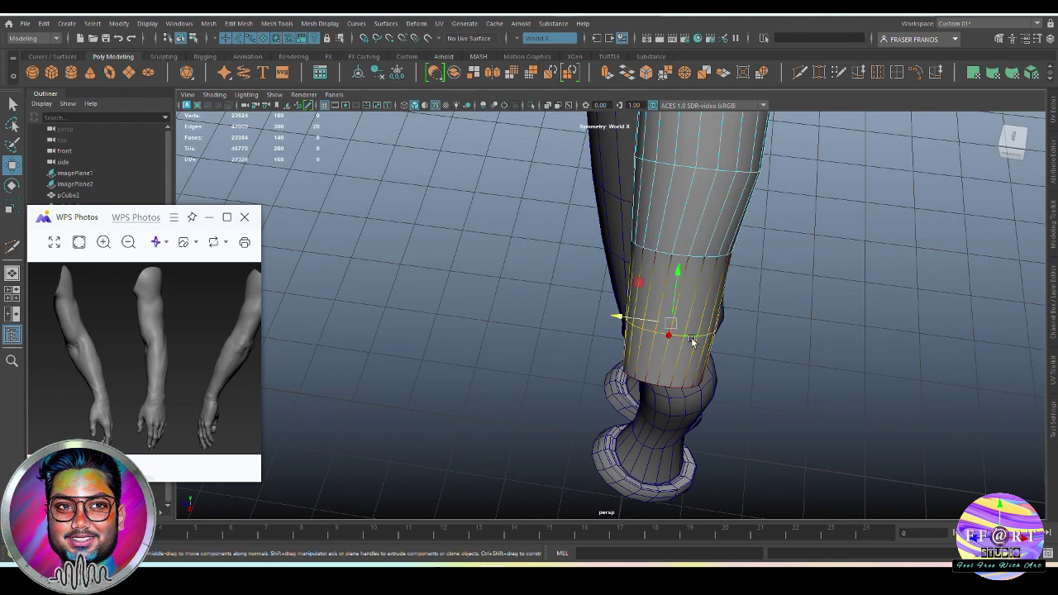
key(e)
drag(691, 335, 693, 333)
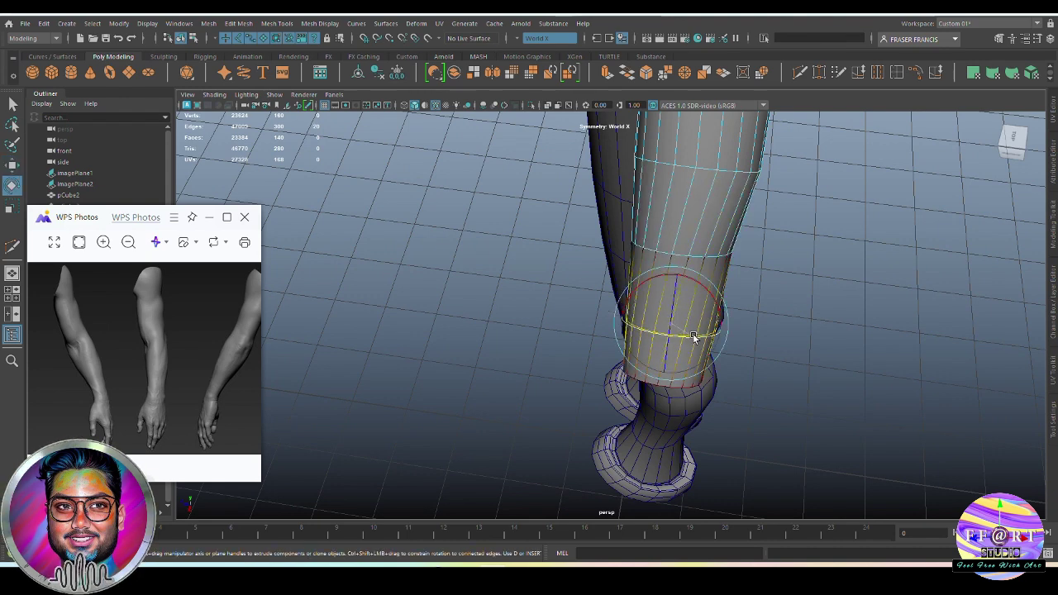
Step: Return to object mode and show the forearm in smooth mesh preview beside the character sheet
alt+drag(767, 366, 745, 304)
right_drag(745, 303, 845, 225)
click(845, 225)
alt+drag(845, 225, 821, 329)
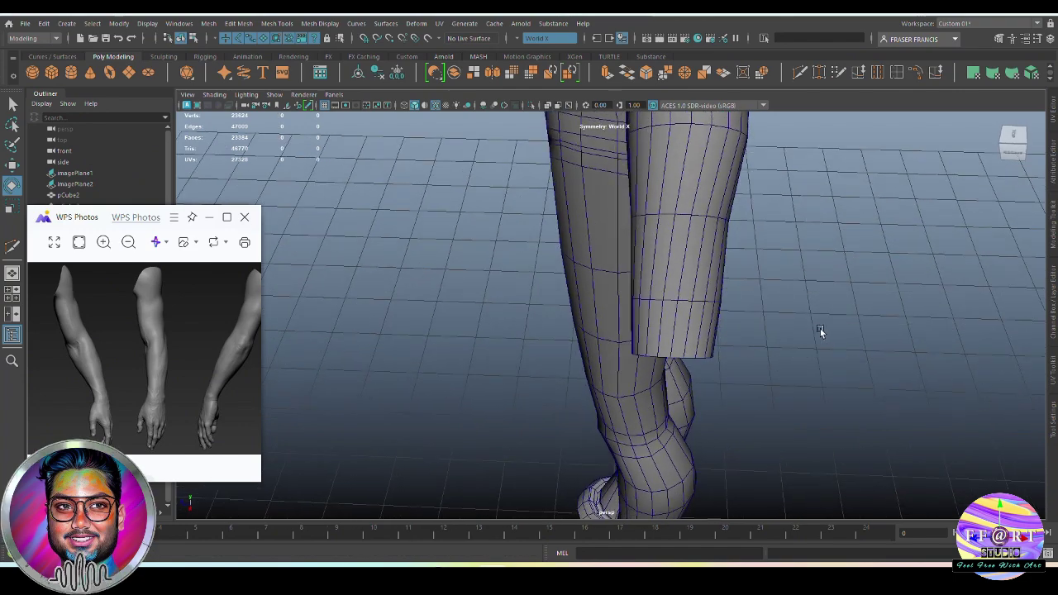
alt+right_drag(821, 329, 616, 303)
alt+drag(616, 304, 707, 304)
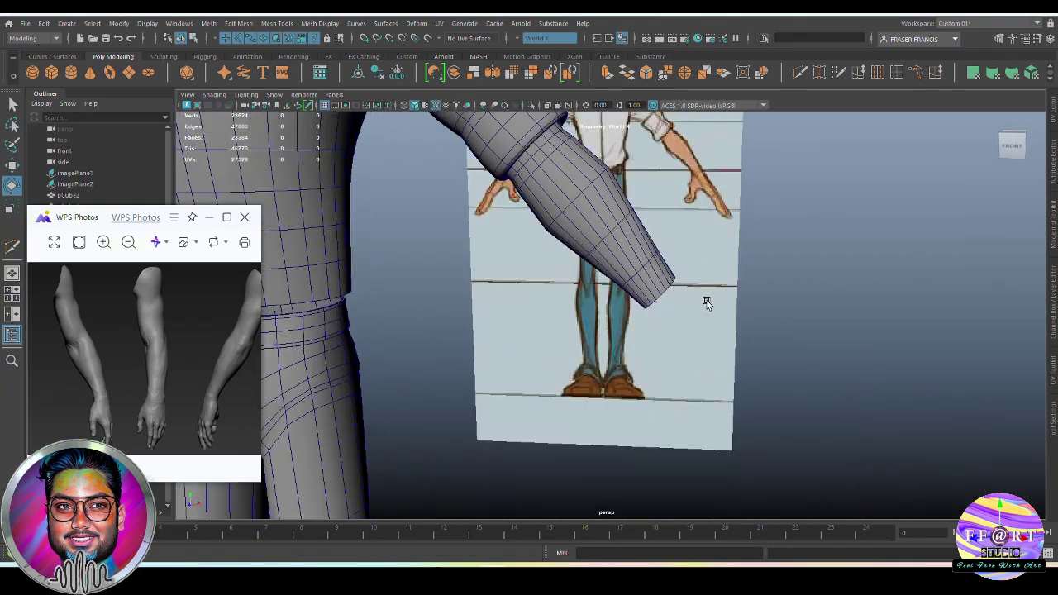
click(653, 281)
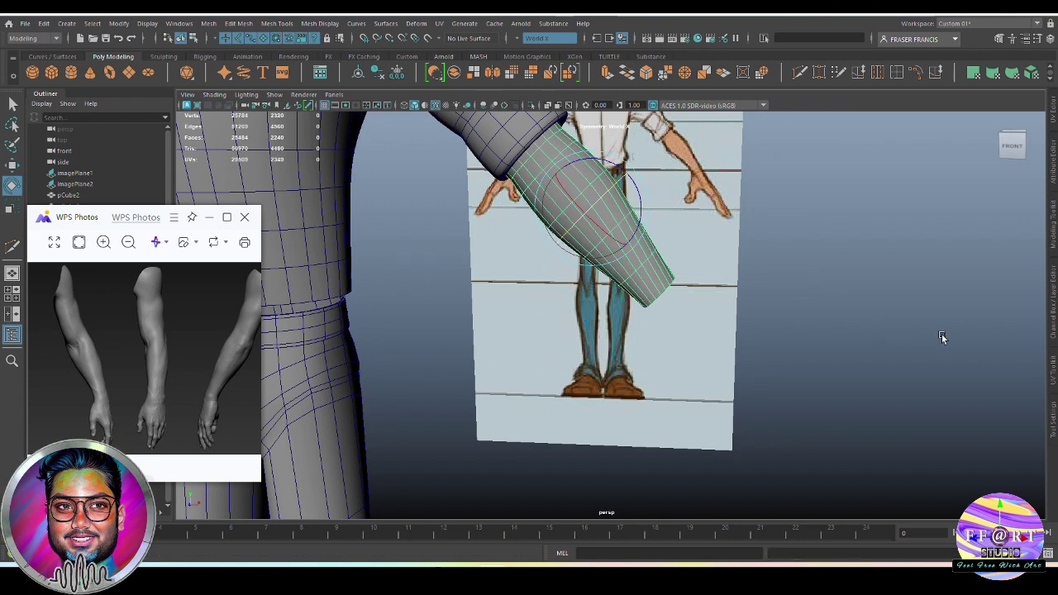
click(875, 331)
alt+drag(875, 330, 320, 186)
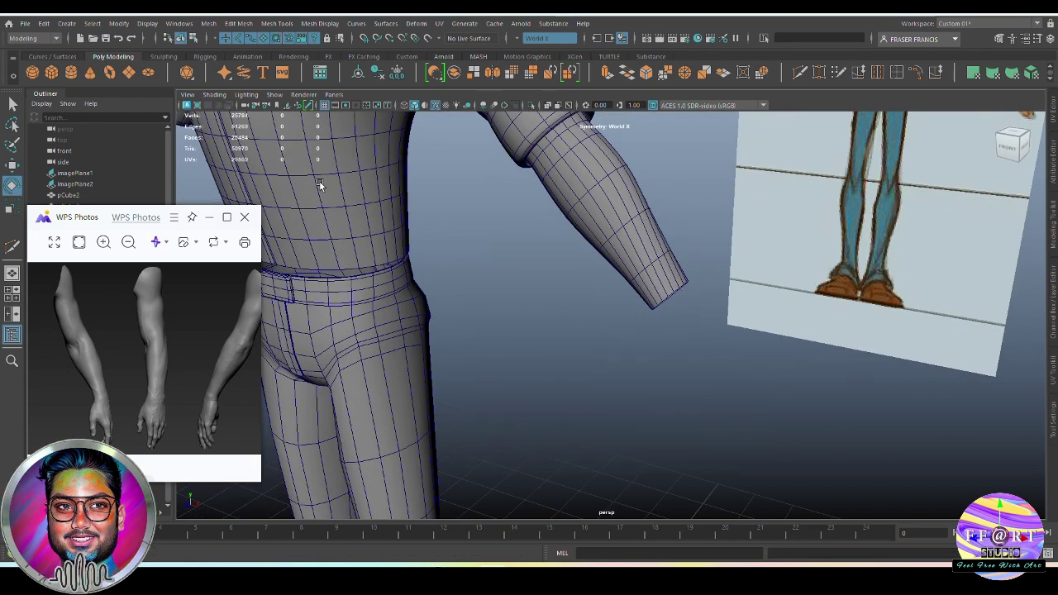
Step: Turn off the wireframe overlay on the shaded model and check the smooth forearm from the front and back
click(435, 106)
mouse_move(559, 284)
alt+mouse_down()
mouse_move(543, 300)
mouse_move(394, 295)
mouse_move(482, 312)
mouse_move(584, 360)
alt+mouse_up()
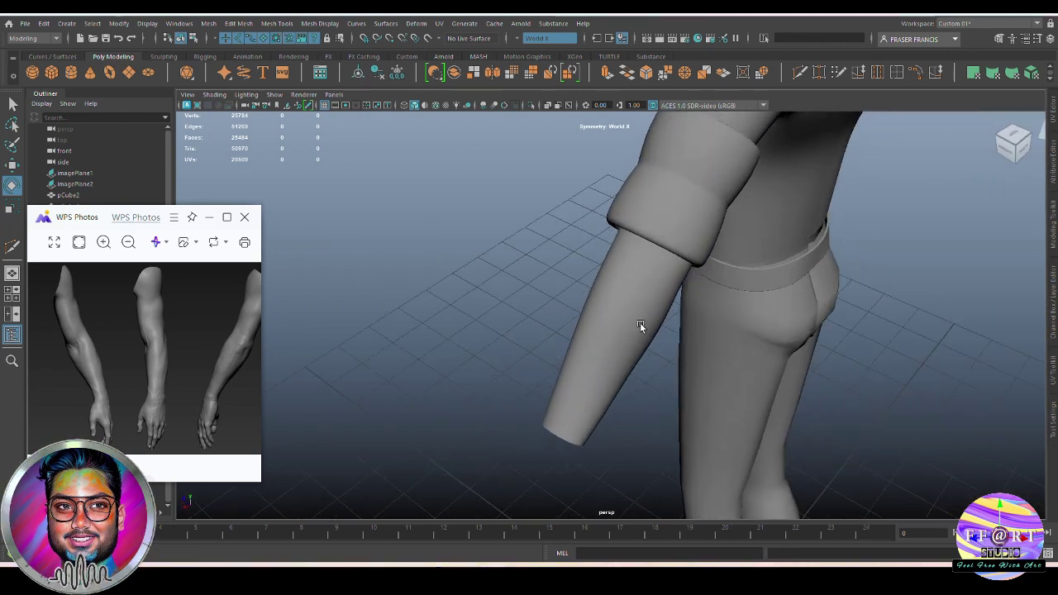
alt+drag(640, 323, 794, 286)
Step: Show the forearm without smooth preview, start the Multi-Cut tool on it and enable Edge Flow in its settings
click(570, 345)
key(1)
key(ctrl+shift+x)
double_click(13, 247)
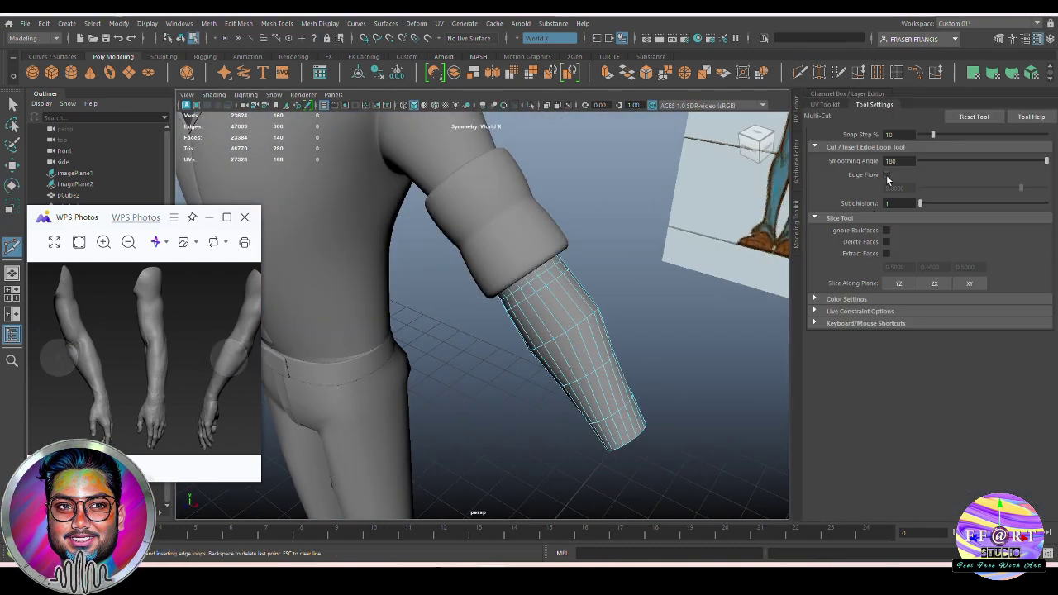
click(886, 175)
click(883, 109)
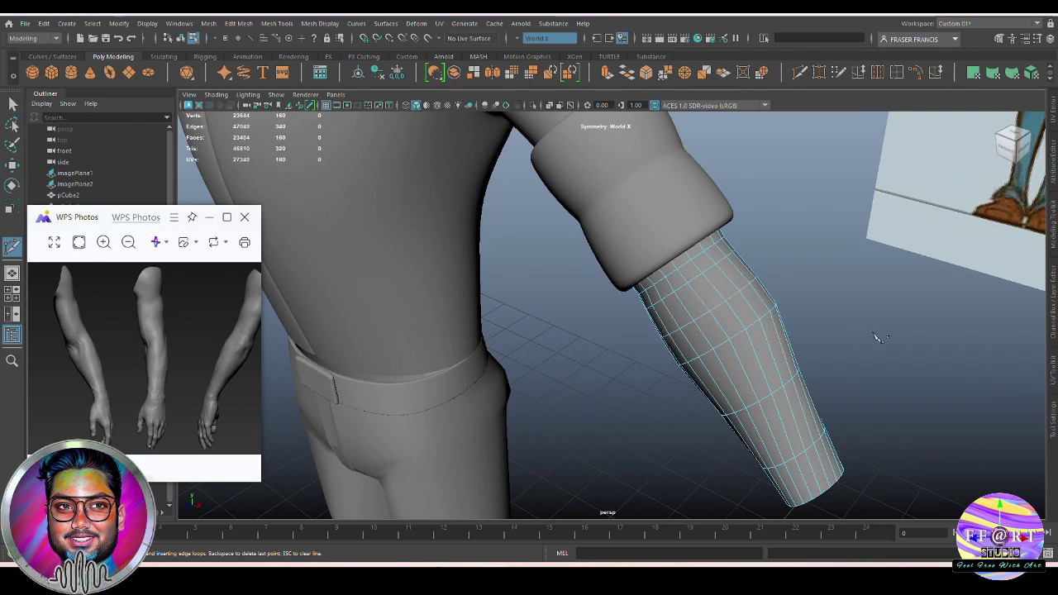
Step: Insert extra edge loops around the forearm between the existing loops from the sleeve to the wrist
alt+drag(879, 337, 848, 366)
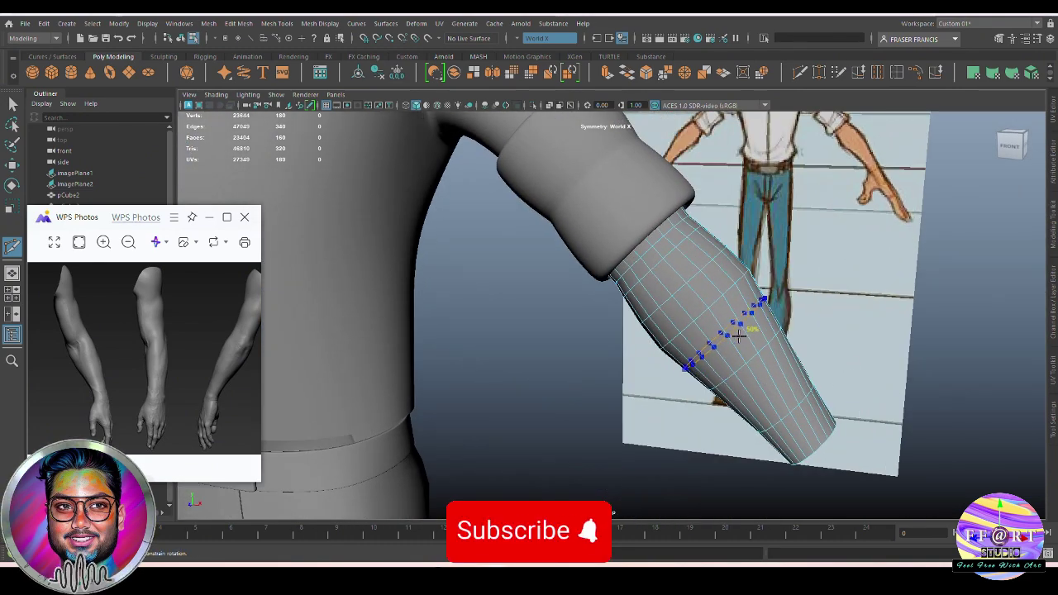
ctrl+click(809, 423)
alt+drag(878, 439, 839, 468)
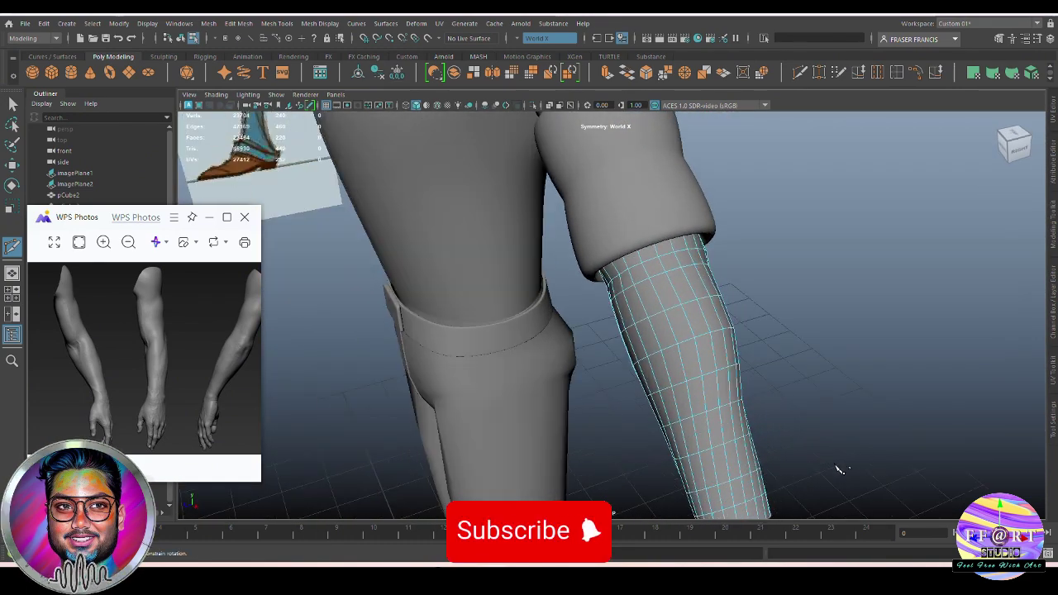
Step: Leave the Multi-Cut tool, return to object mode and isolate the forearm mesh in the view
key(q)
right_drag(699, 399, 744, 355)
click(781, 364)
alt+drag(765, 364, 797, 328)
click(707, 289)
scroll(706, 286, up, 3)
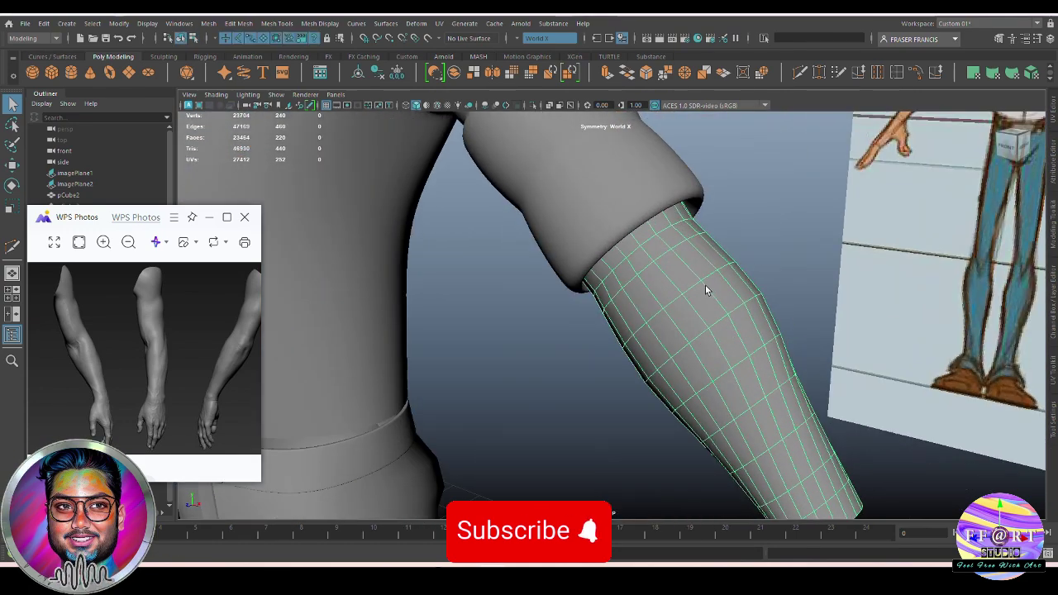
alt+drag(705, 285, 580, 219)
click(533, 106)
Step: Examine the isolated forearm in smooth mesh preview, then return it to the unsmoothed display
alt+drag(865, 380, 650, 350)
key(b)
key(w)
drag(591, 376, 649, 376)
key(1)
key(3)
click(578, 338)
alt+drag(581, 339, 683, 373)
click(673, 406)
key(1)
Step: Switch the forearm to edge mode and prepare soft selection for reshaping its surface
right_drag(683, 368, 680, 221)
click(670, 370)
alt+drag(671, 371, 674, 318)
alt+drag(619, 299, 664, 219)
key(b)
click(693, 367)
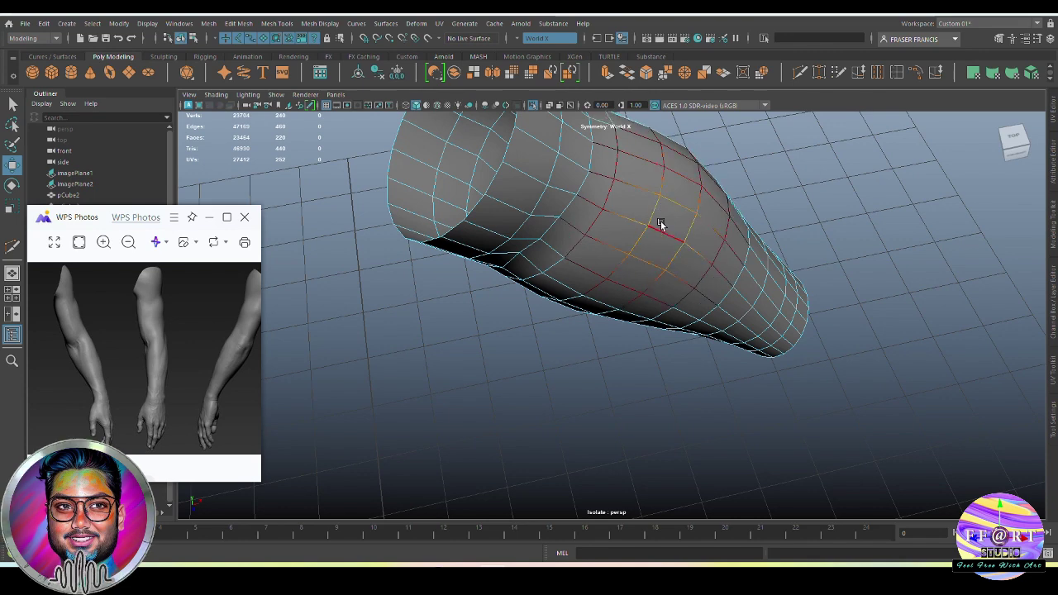
Step: Select the run of lengthwise edges from mid-forearm to the wrist, reduce the soft-selection falloff and pull the edges outward
click(660, 226)
shift+double_click(764, 316)
drag(733, 324, 733, 325)
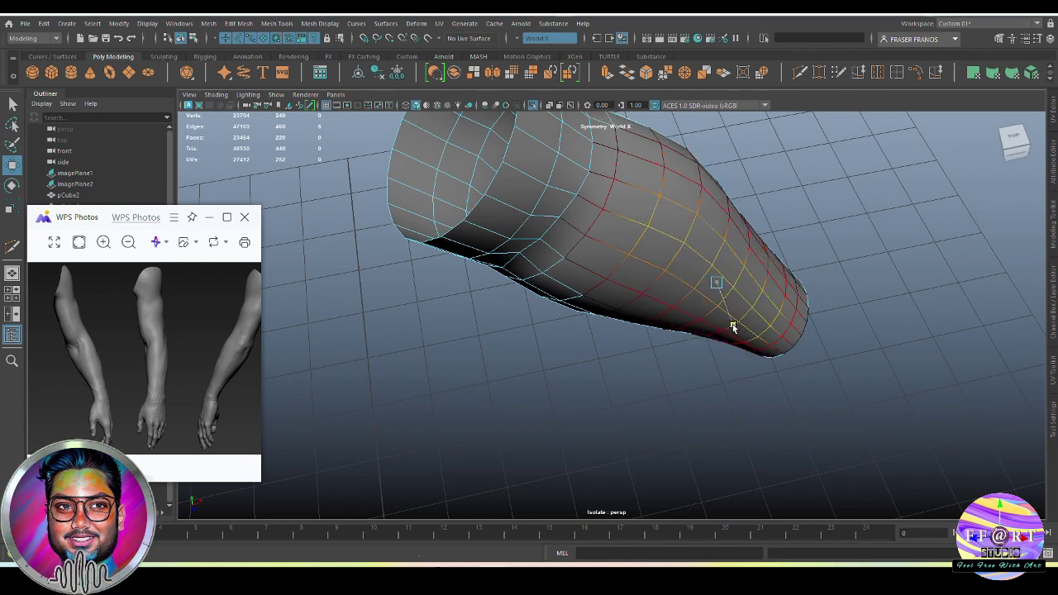
key(ctrl+z)
key(b)
drag(792, 365, 773, 362)
drag(734, 325, 690, 397)
click(763, 240)
Step: Select a short run of lengthwise edges at the widest part of the forearm and move it slightly outward
alt+drag(665, 342, 683, 367)
click(683, 366)
alt+drag(742, 380, 639, 325)
key(F10)
shift+click(560, 253)
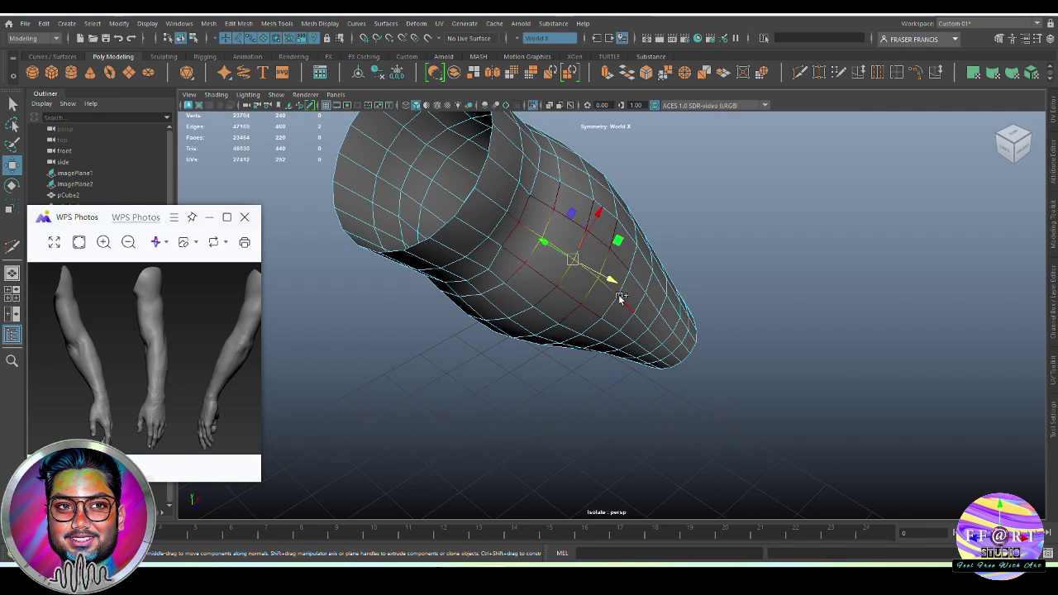
shift+click(619, 291)
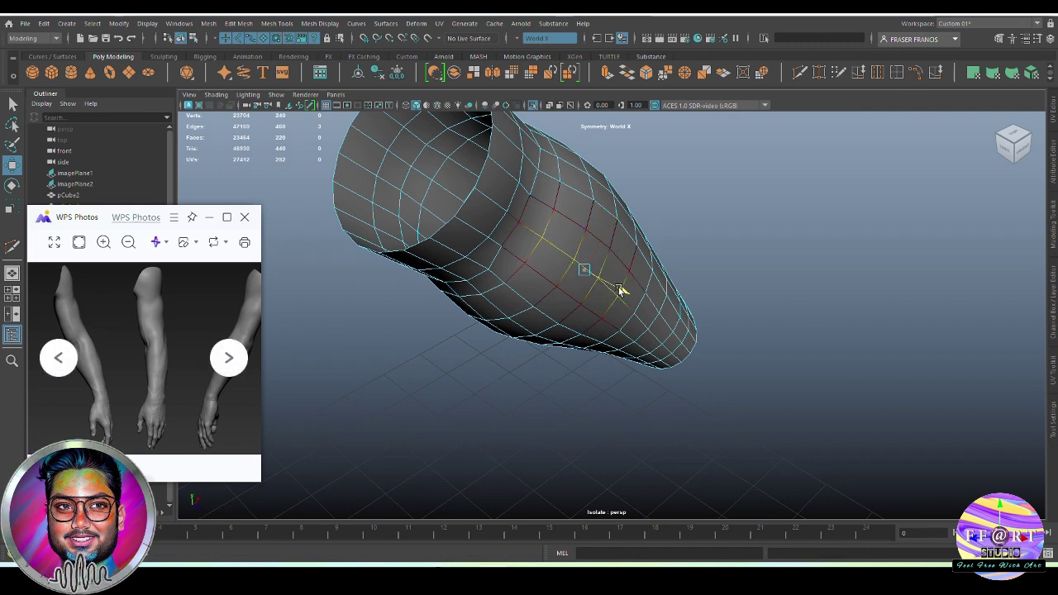
alt+drag(616, 288, 710, 356)
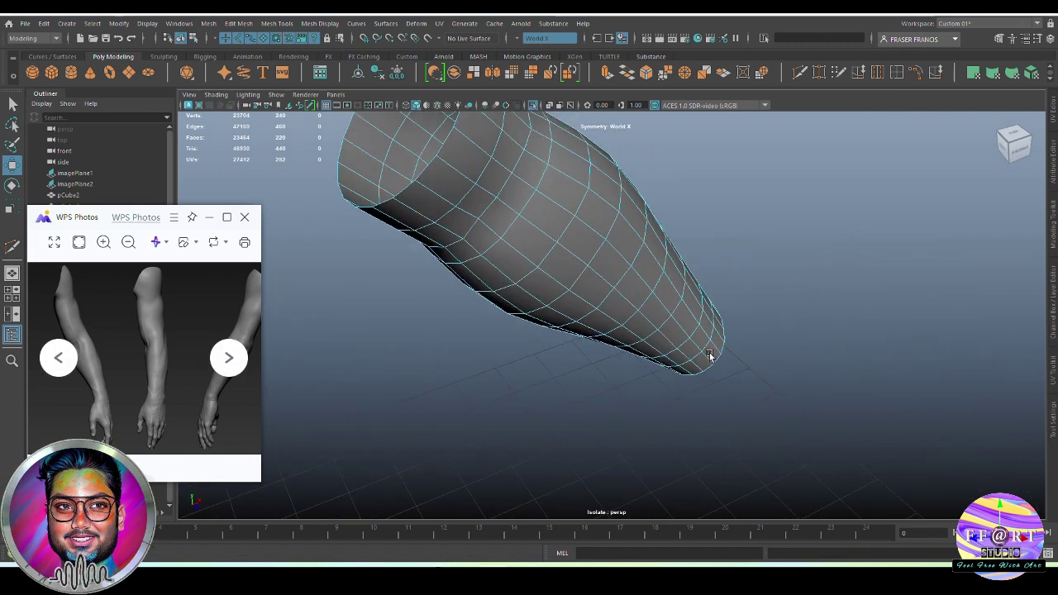
Step: Adjust a longer run of lengthwise mid-forearm edges and a neighbouring run around the bulge with soft selection
shift+click(626, 318)
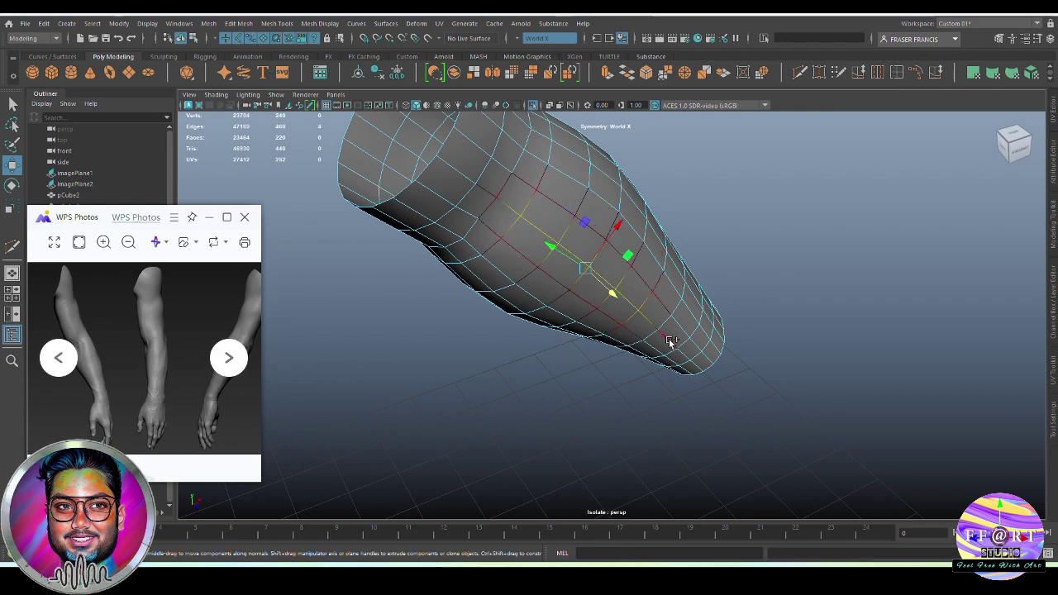
key(q)
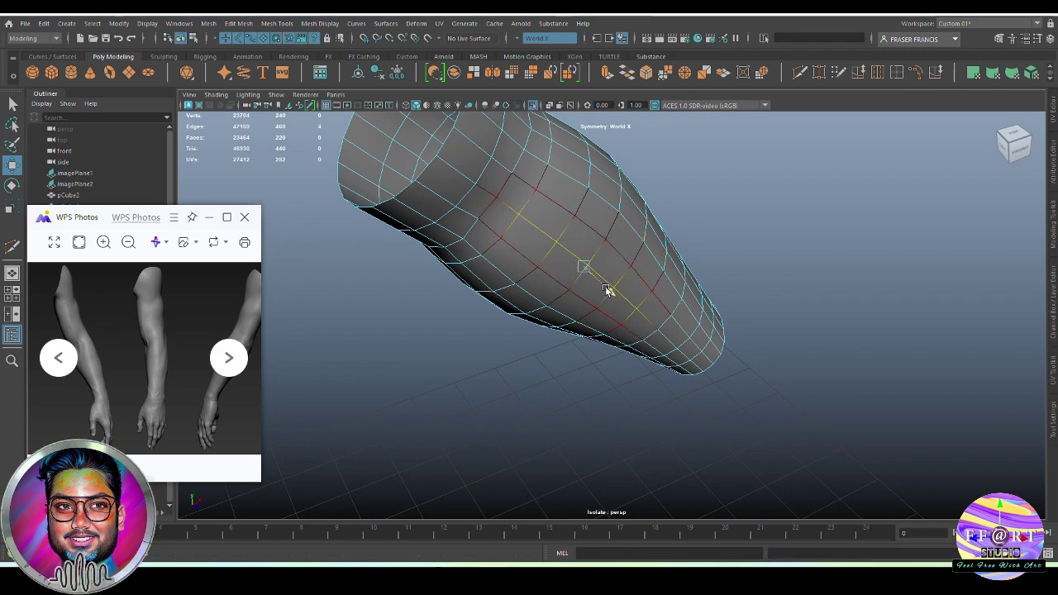
alt+drag(607, 290, 534, 317)
key(w)
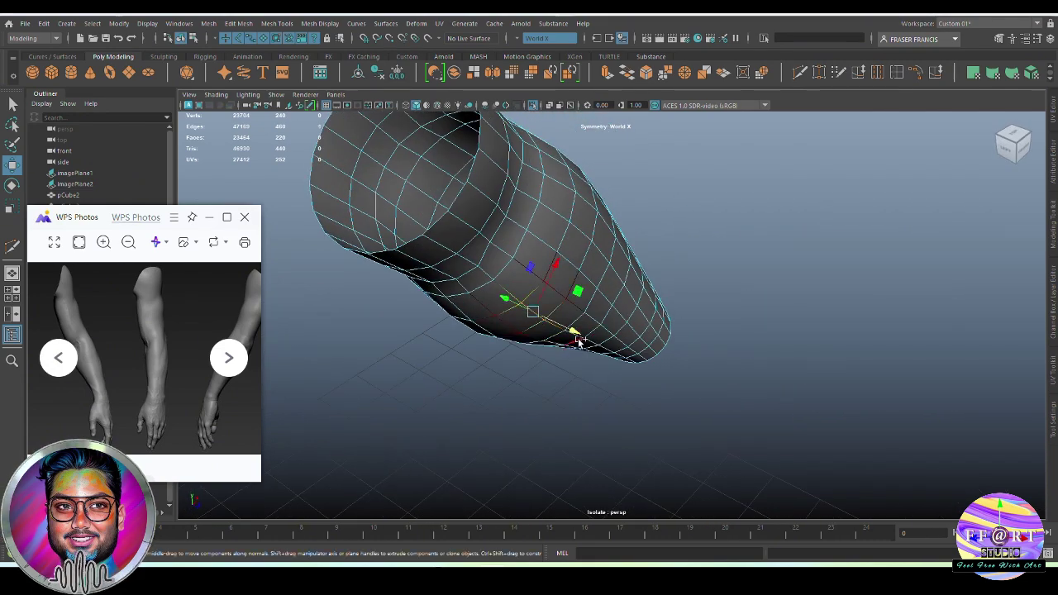
key(q)
alt+drag(583, 345, 704, 302)
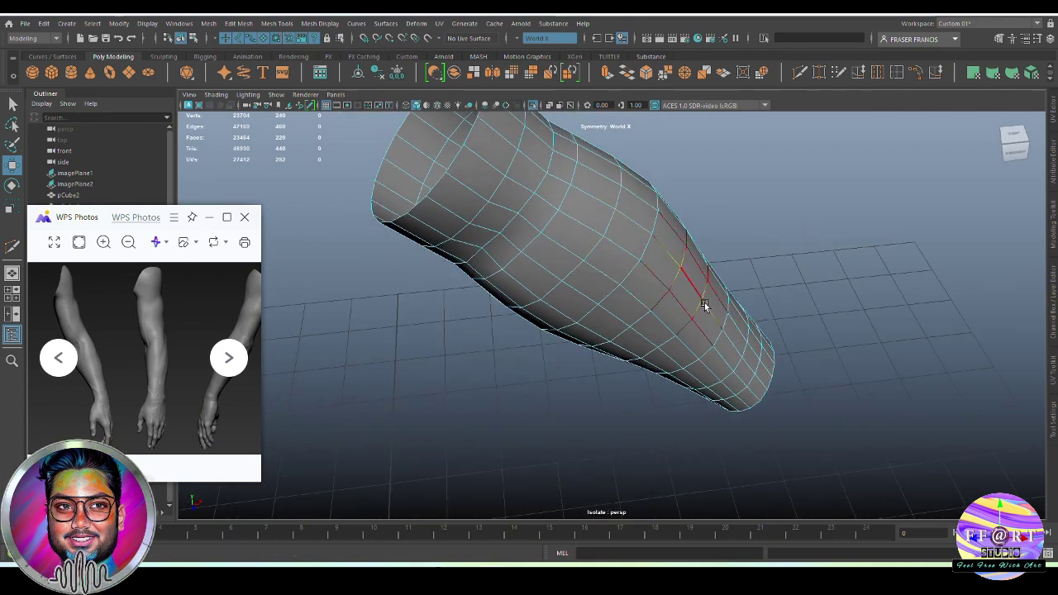
Step: Select the ring edges just below the forearm's upper opening and move them outward to shape the elbow
alt+drag(577, 255, 553, 276)
key(w)
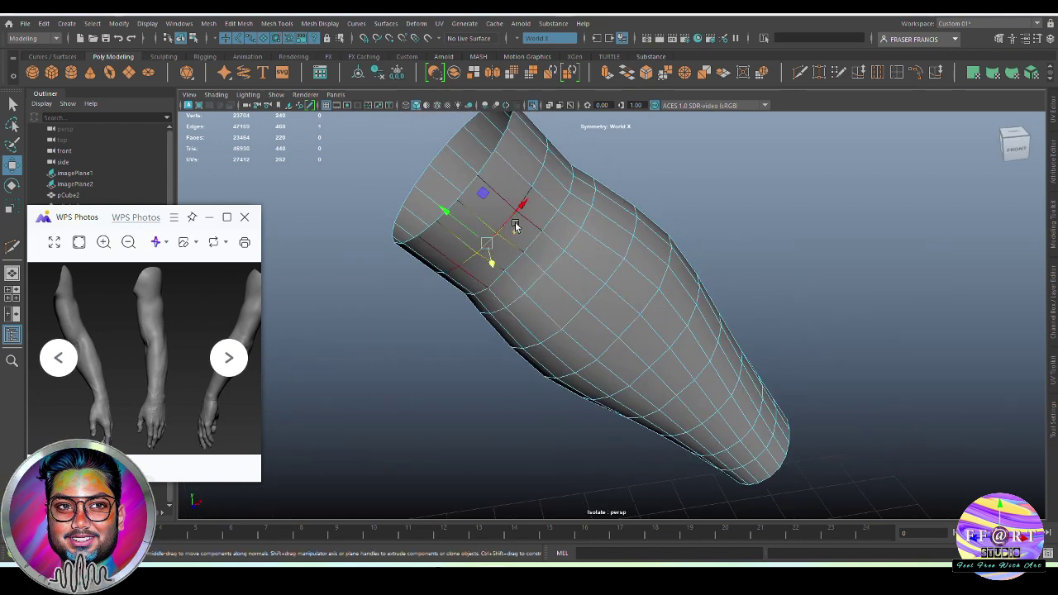
alt+drag(508, 225, 592, 303)
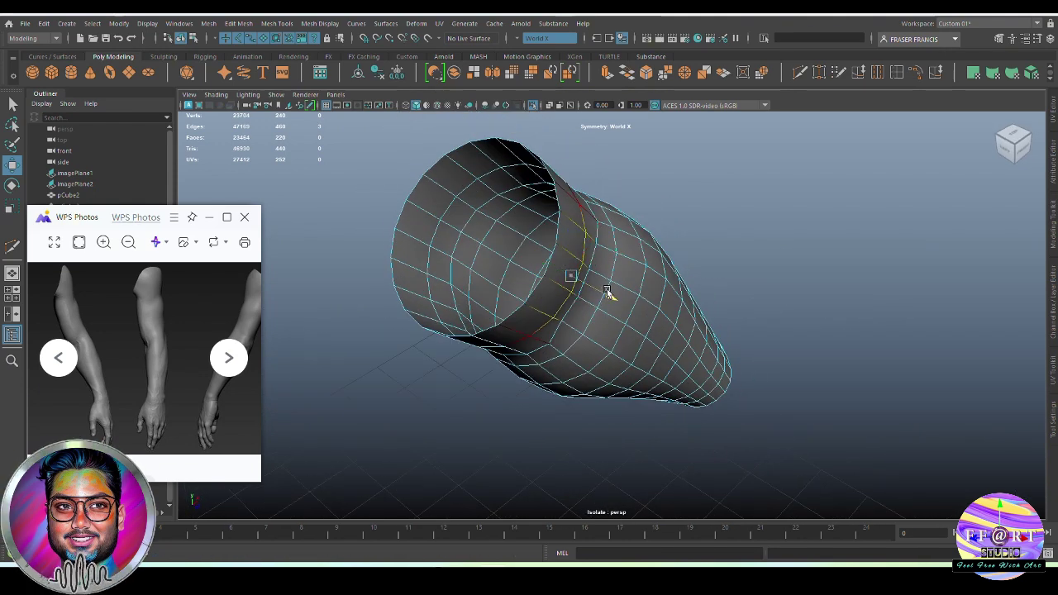
click(737, 355)
alt+drag(736, 355, 505, 276)
Step: Switch to vertex mode and adjust single vertices between the elbow and the forearm bulge
key(F9)
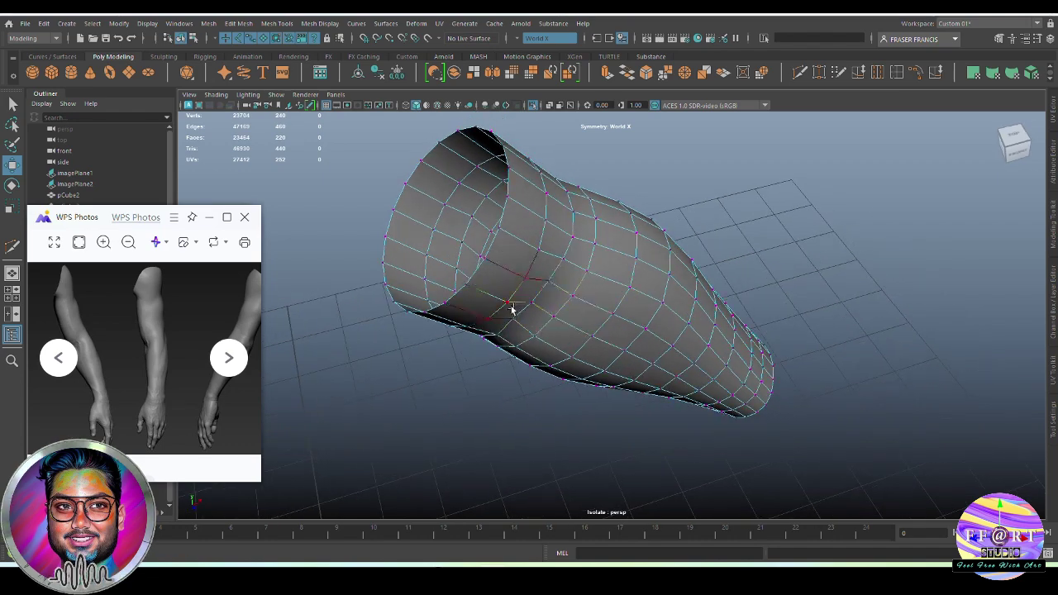
click(530, 317)
alt+drag(530, 316, 567, 356)
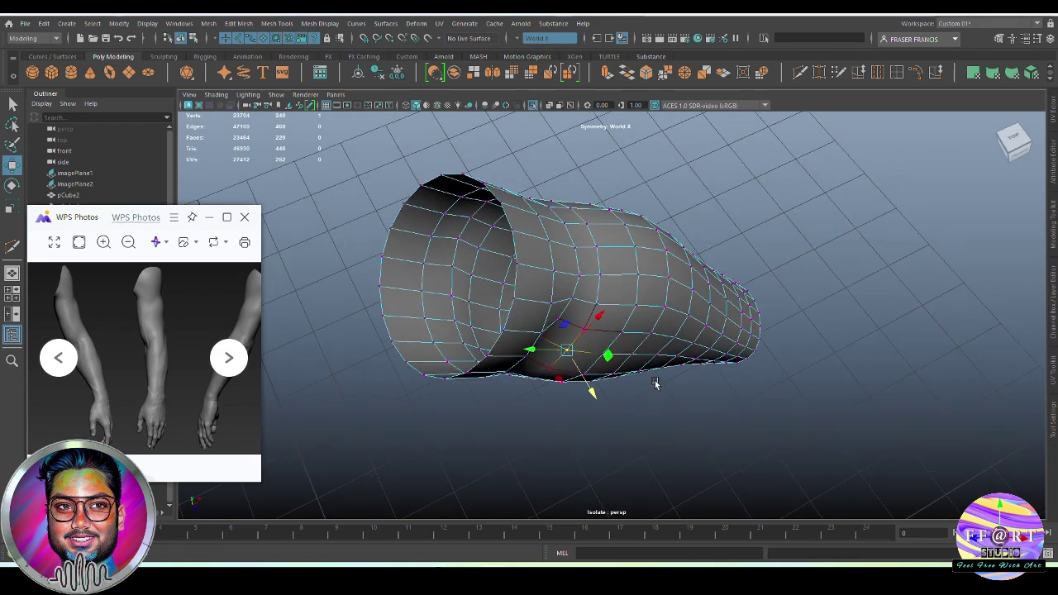
click(606, 356)
alt+drag(630, 395, 654, 311)
Step: Nudge single vertices on the back of the upper forearm to even out the elbow area, then return to object mode
click(641, 281)
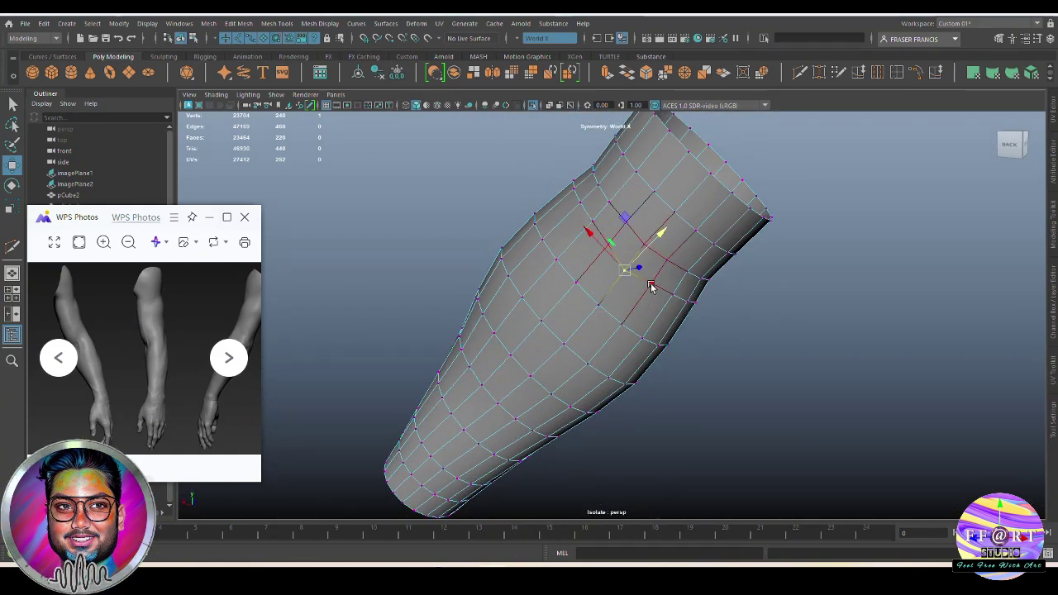
click(701, 234)
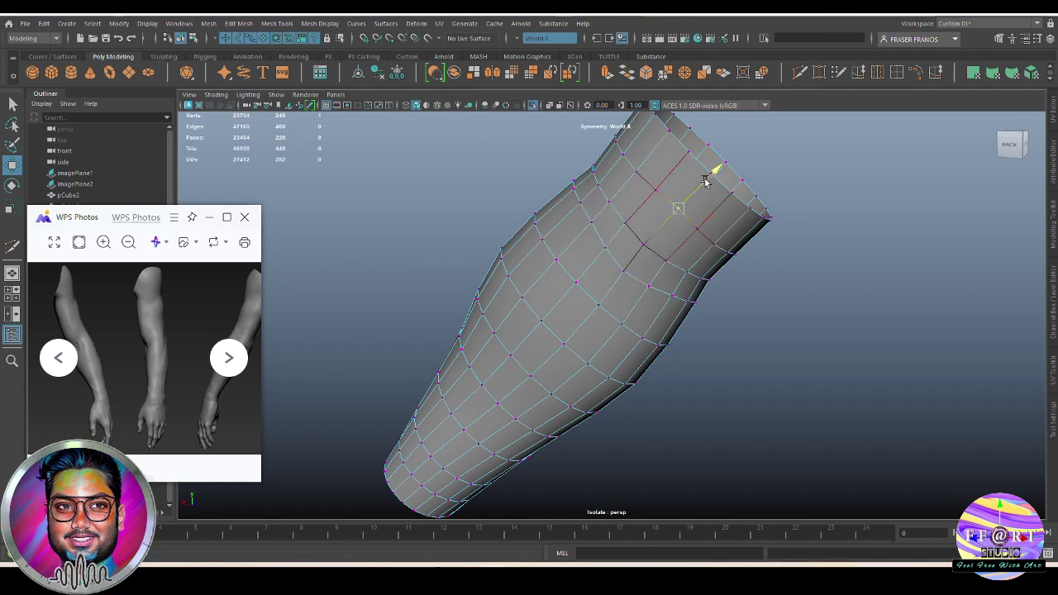
click(681, 189)
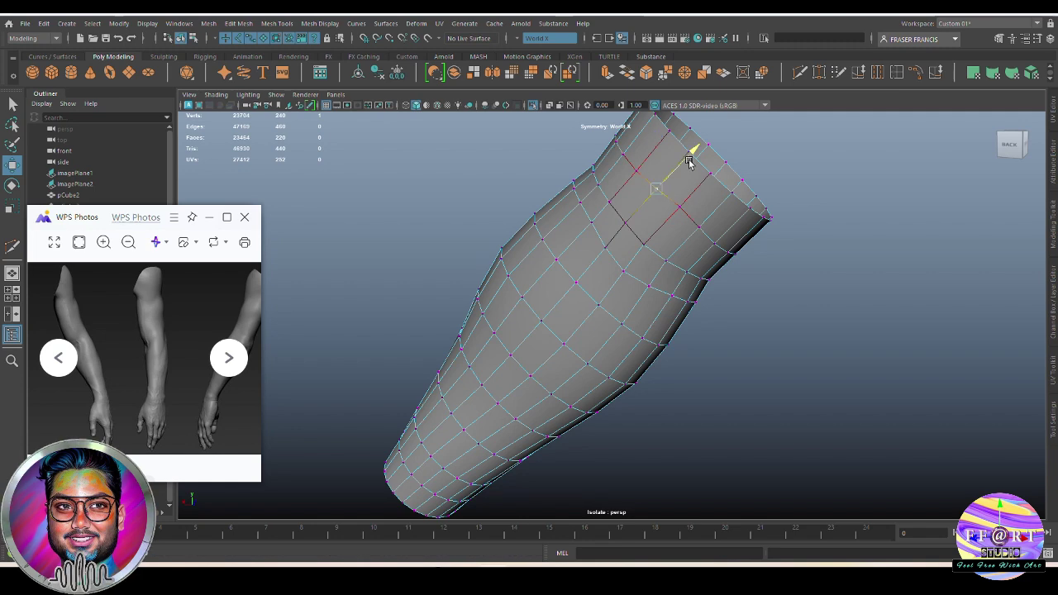
alt+drag(656, 259, 708, 277)
click(678, 228)
drag(690, 234, 693, 237)
alt+drag(703, 273, 777, 380)
right_drag(777, 384, 808, 364)
click(808, 366)
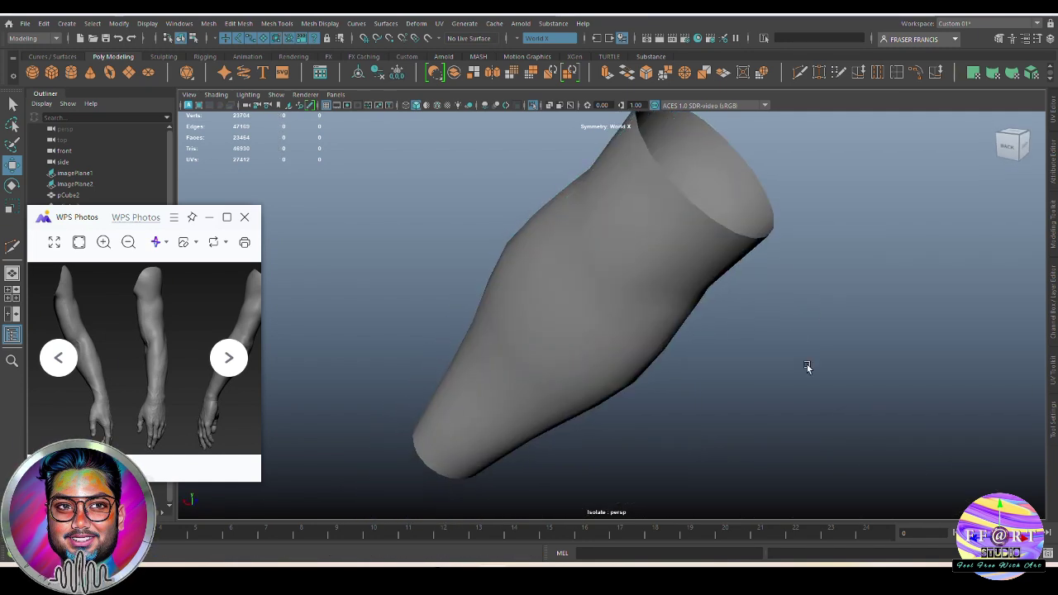
alt+drag(808, 366, 794, 371)
Step: Return to vertex mode and move a vertex below the upper opening to define the elbow point
click(653, 287)
right_drag(633, 277, 566, 242)
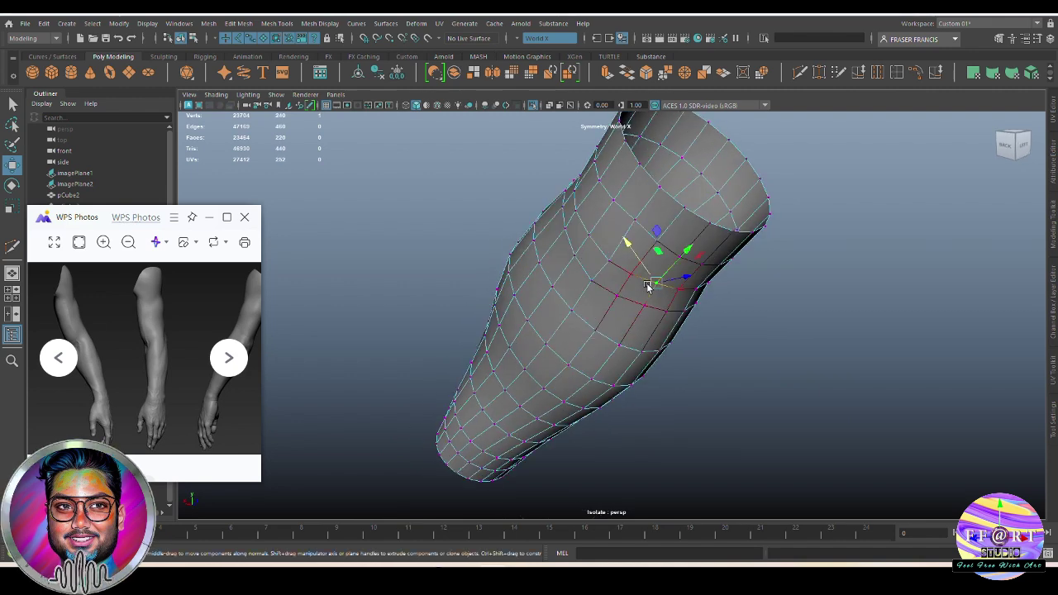
alt+drag(648, 286, 616, 292)
alt+drag(605, 281, 617, 315)
key(w)
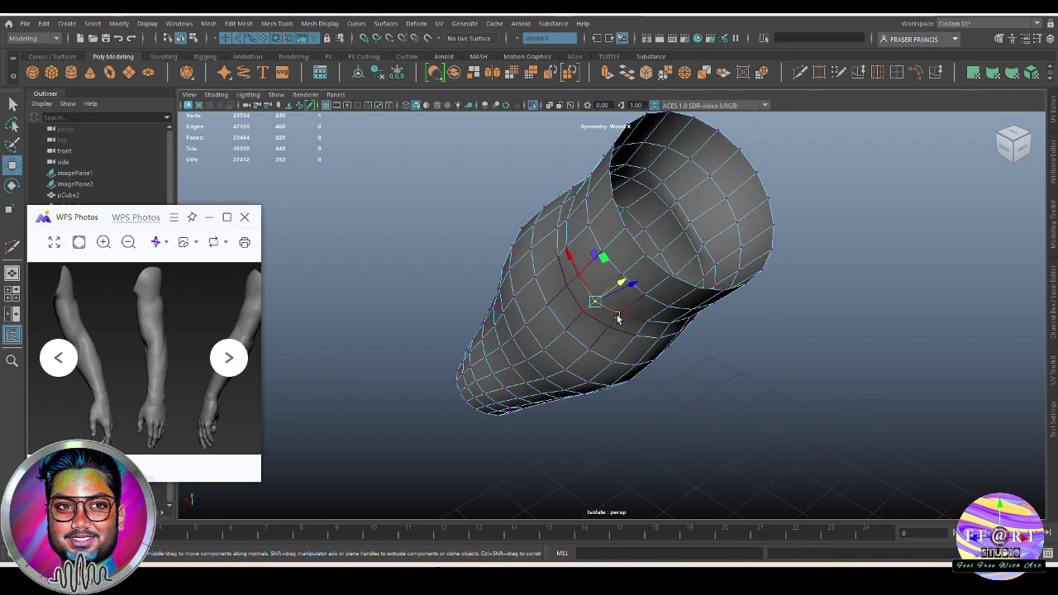
Step: Select the two vertices flanking the elbow point, scale them slightly together and move them, then return to object mode
shift+click(645, 321)
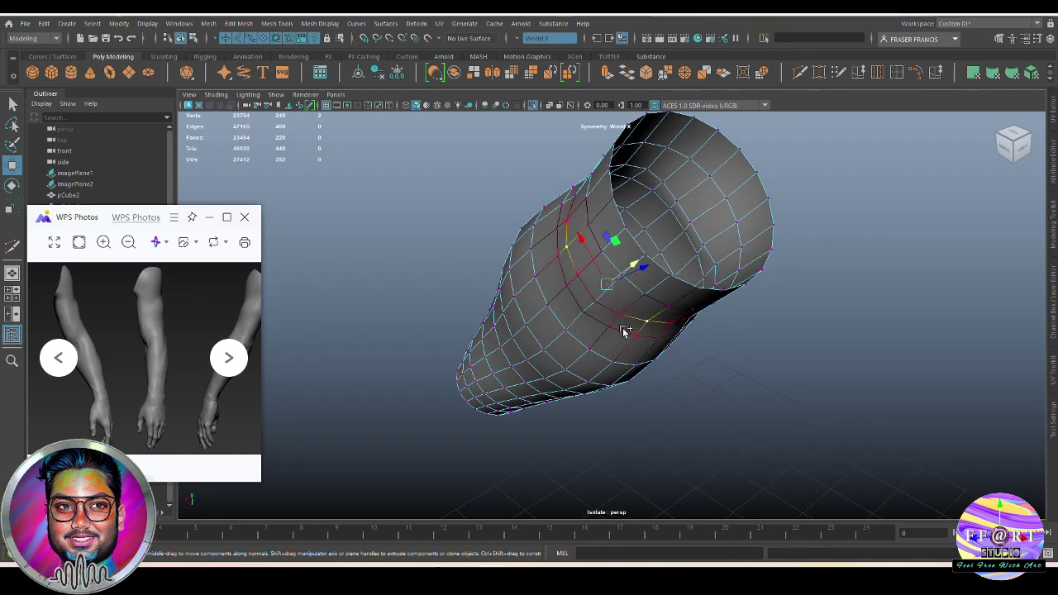
alt+drag(628, 336, 615, 338)
key(r)
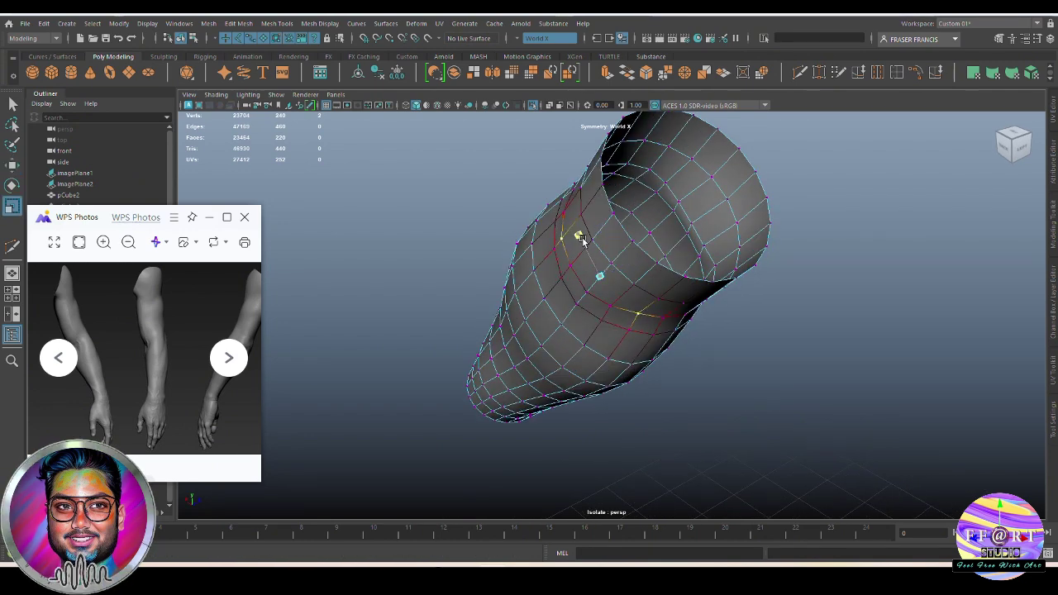
key(w)
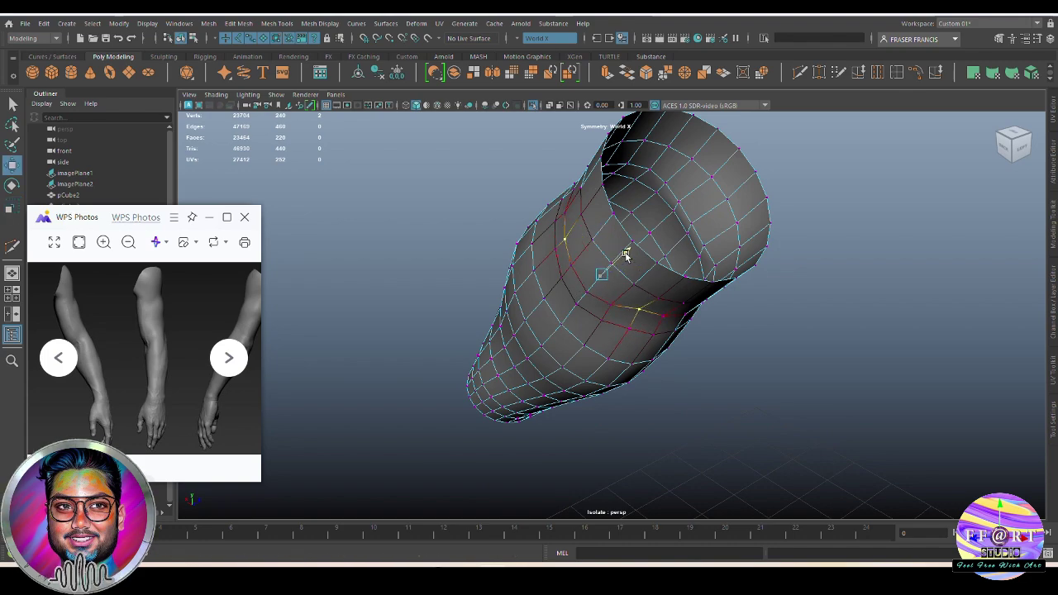
alt+drag(626, 257, 612, 273)
key(r)
key(F8)
click(824, 252)
alt+drag(822, 335, 755, 300)
Step: Adjust the elbow area once more in component mode, then deselect the forearm in object mode
click(588, 291)
alt+drag(588, 291, 552, 247)
key(F8)
click(620, 274)
drag(611, 257, 650, 289)
key(F8)
click(788, 278)
Step: Examine the forearm's shape from several sides, from the elbow down to the wrist end
alt+drag(788, 276, 633, 362)
click(690, 382)
scroll(633, 361, up, 5)
alt+middle_drag(604, 369, 624, 370)
alt+drag(624, 370, 644, 348)
right_drag(645, 347, 597, 346)
alt+drag(597, 346, 727, 354)
right_drag(727, 354, 776, 329)
click(782, 333)
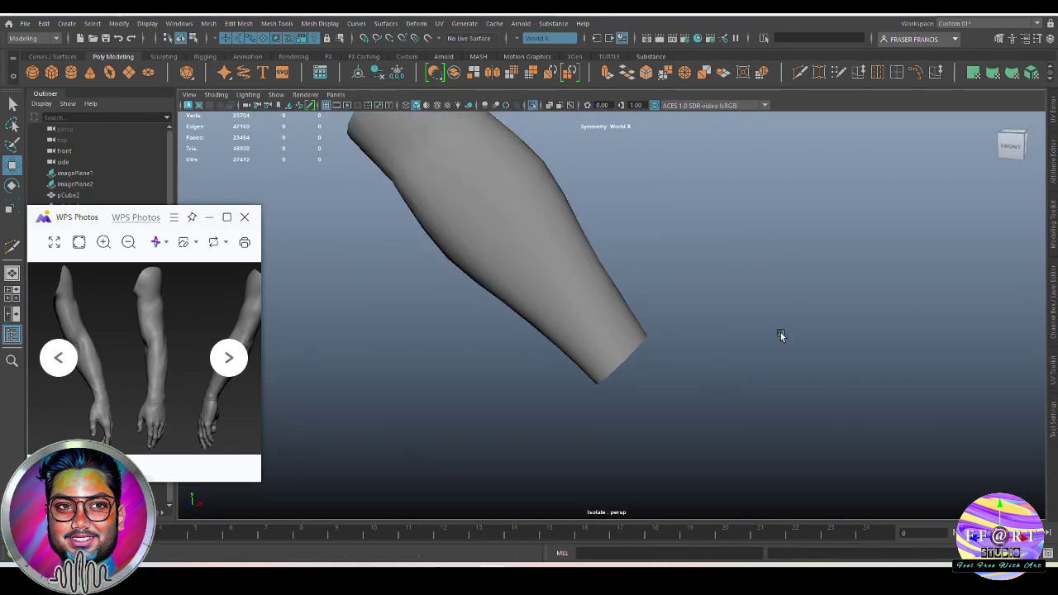
alt+drag(782, 333, 650, 417)
alt+drag(695, 366, 704, 309)
Step: Select the second edge loop above the wrist end, even out its flow with the neighbouring loops and return to object mode
click(686, 328)
right_drag(704, 310, 703, 271)
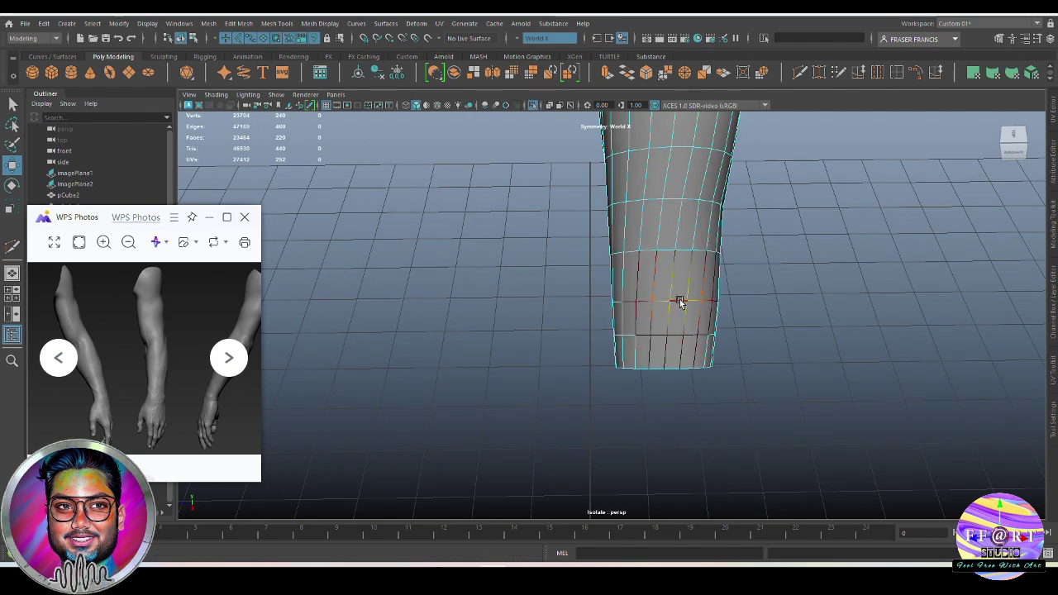
double_click(679, 301)
click(917, 74)
alt+drag(695, 286, 770, 324)
right_drag(771, 324, 815, 298)
click(815, 297)
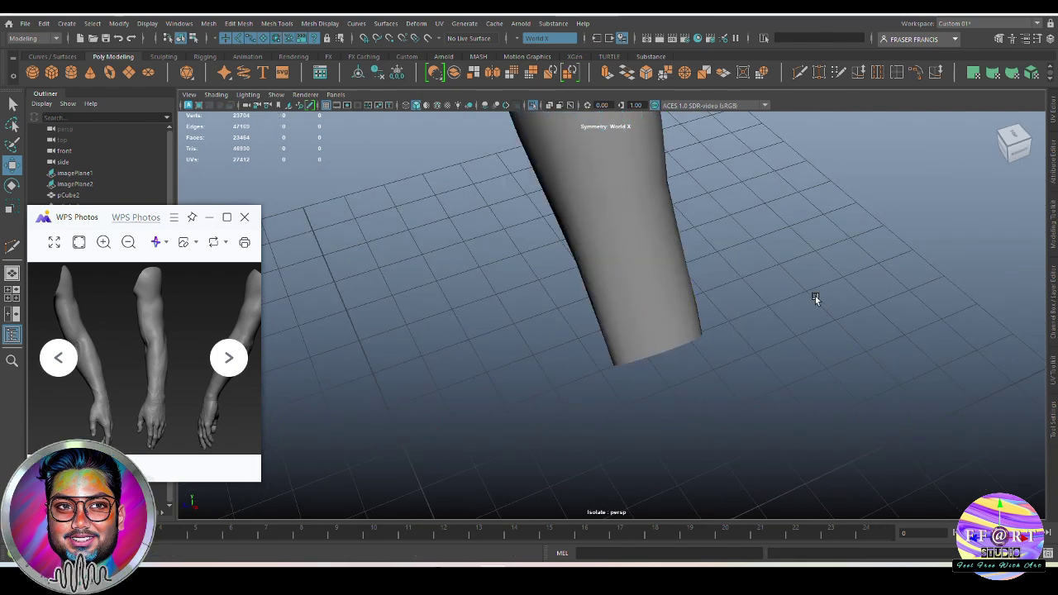
Step: Select the whole forearm mesh and review its overall shape against the arm reference image
scroll(816, 298, down, 5)
click(616, 257)
scroll(157, 86, down, 1)
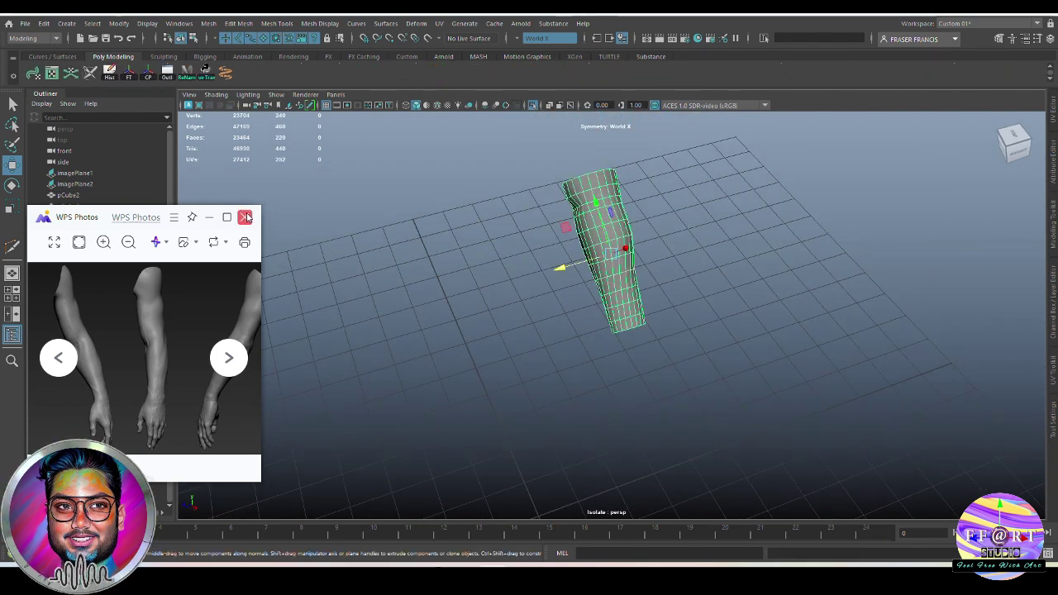
click(428, 296)
alt+drag(428, 296, 568, 267)
click(576, 263)
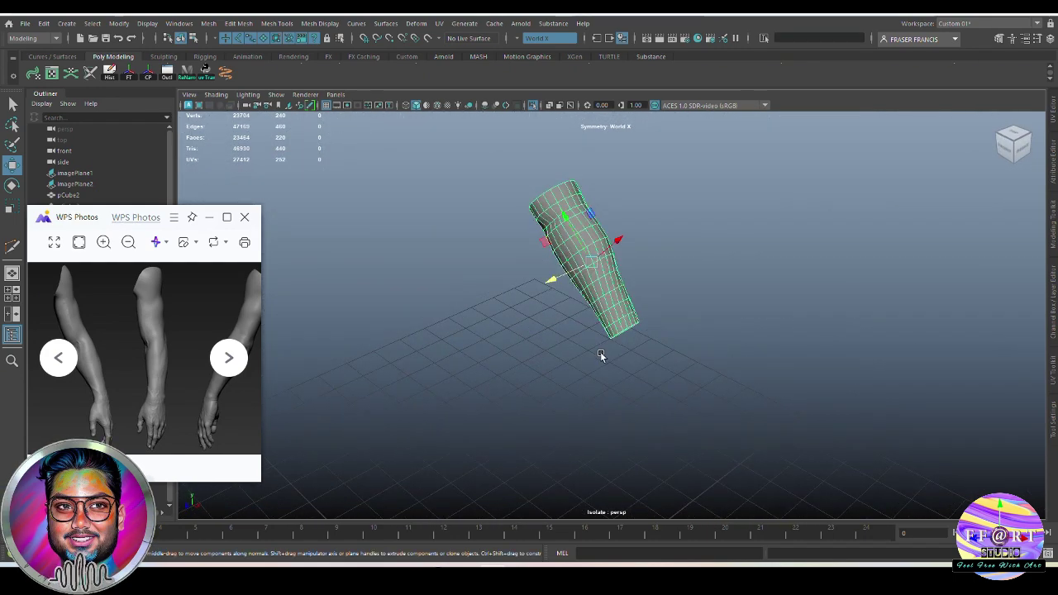
alt+drag(602, 356, 644, 341)
click(643, 367)
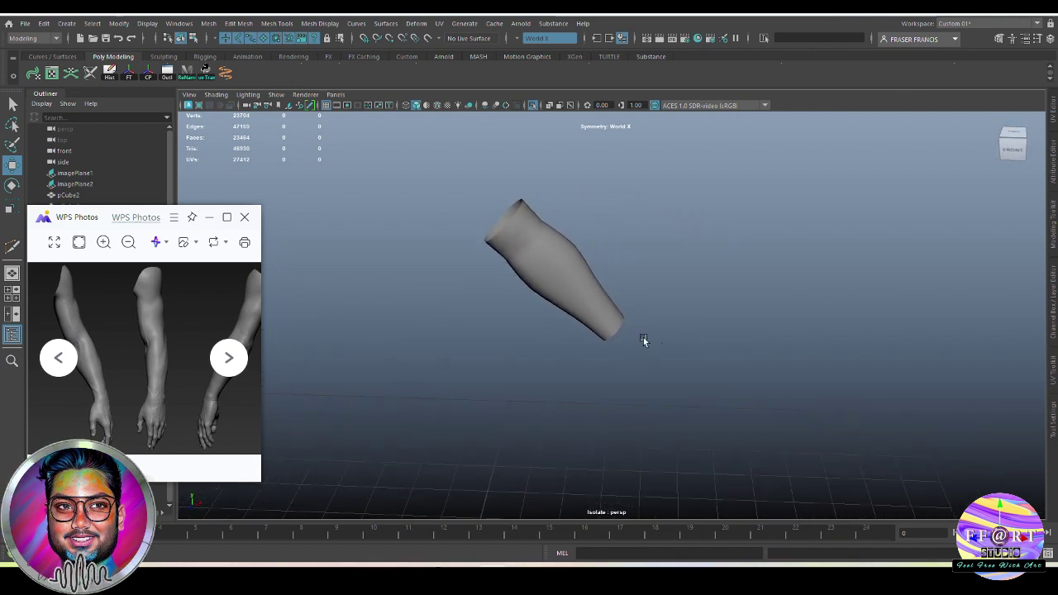
click(597, 318)
key(q)
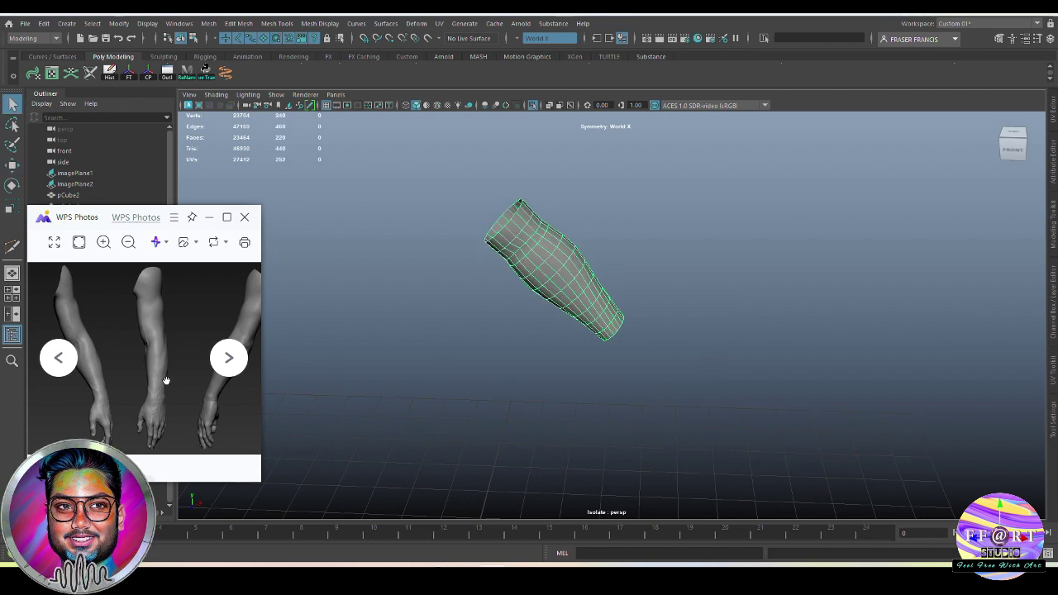
Step: Examine the isolated forearm mesh from several angles, from the elbow opening down to the wrist end
click(773, 312)
alt+drag(689, 337, 643, 309)
click(559, 282)
alt+drag(558, 282, 622, 308)
click(674, 313)
alt+drag(692, 342, 490, 285)
click(546, 291)
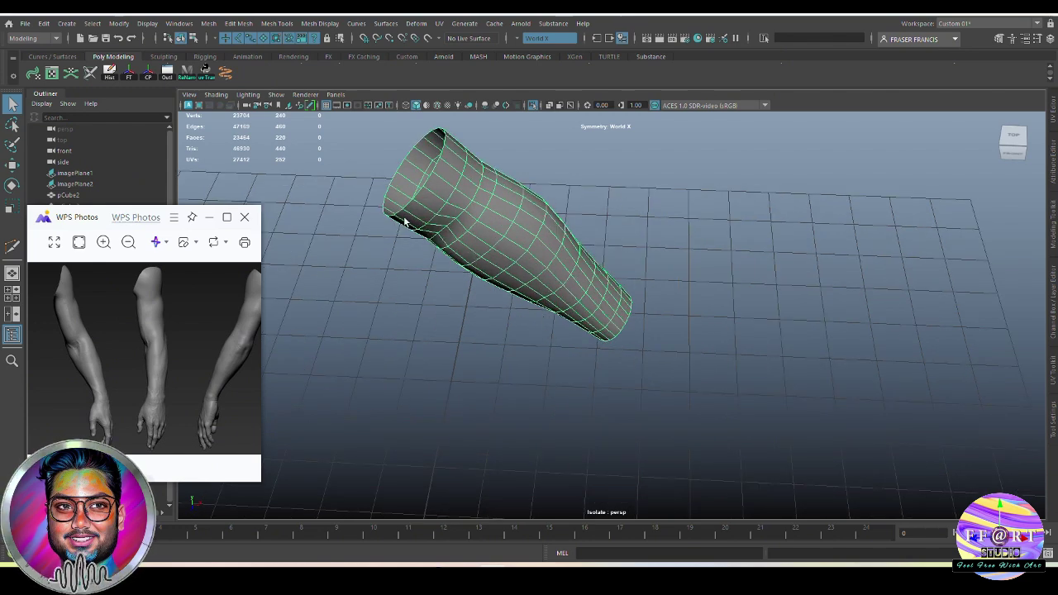
alt+drag(617, 302, 589, 288)
alt+middle_drag(693, 277, 700, 356)
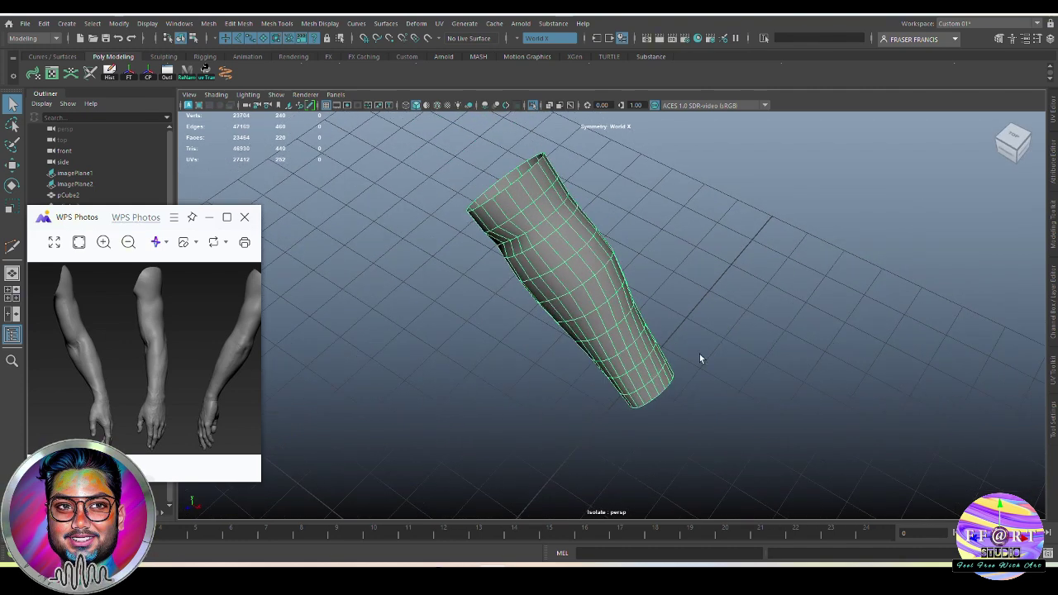
click(700, 356)
scroll(619, 288, down, 5)
alt+drag(618, 282, 605, 313)
click(606, 313)
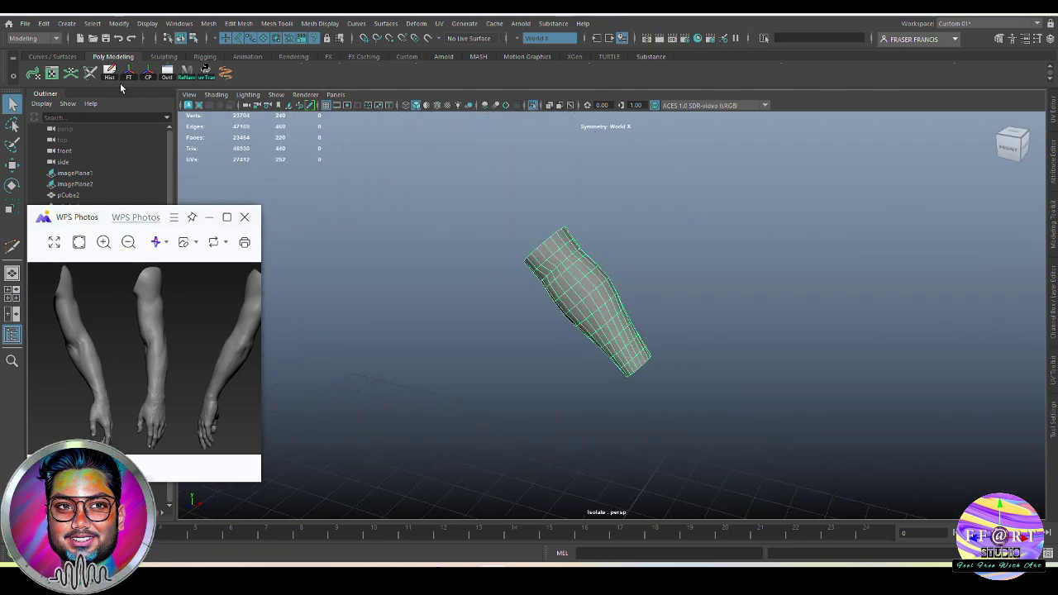
Step: Turn off isolation to show the whole character and compare the forearm with the reference drawing in the front view
click(536, 107)
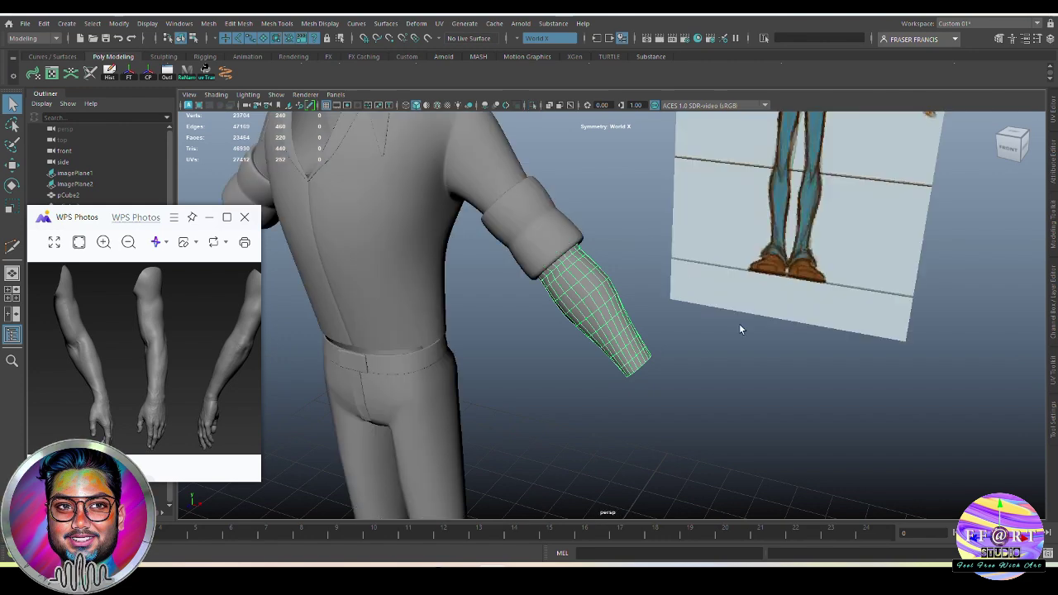
click(739, 325)
key(space)
scroll(655, 290, down, 5)
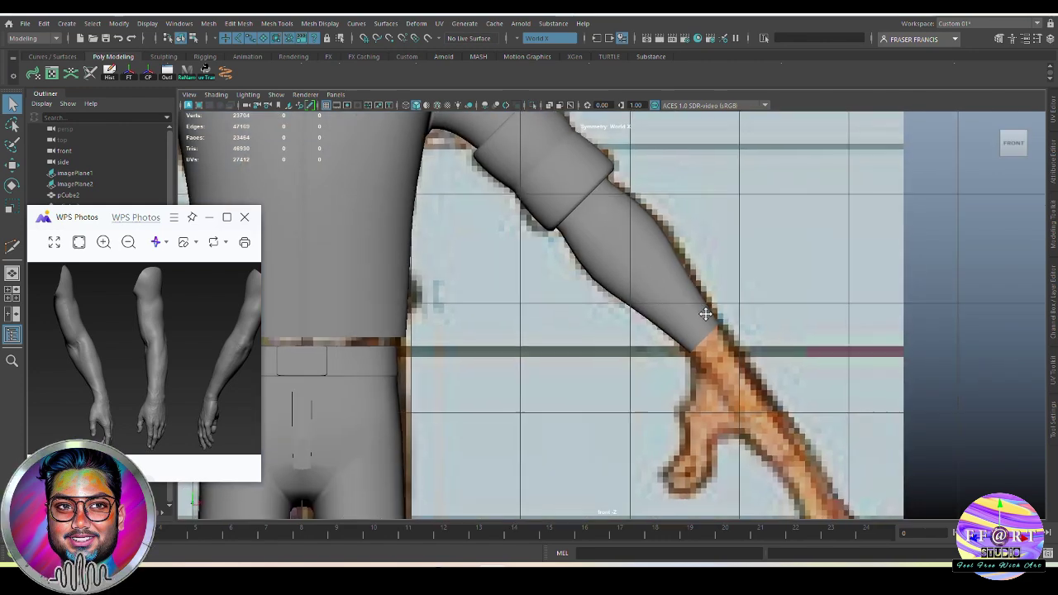
click(658, 319)
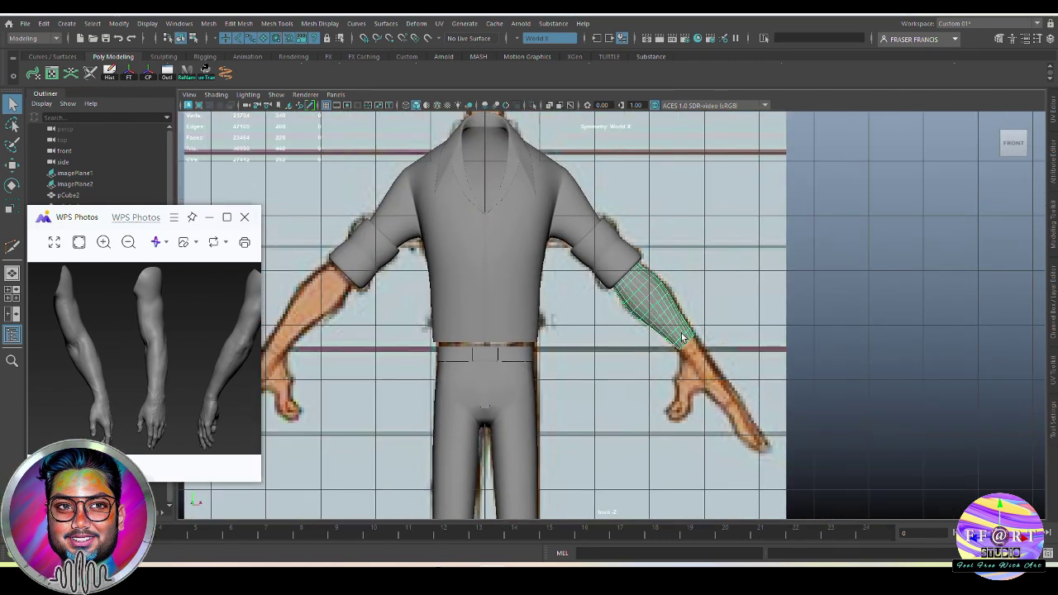
click(714, 297)
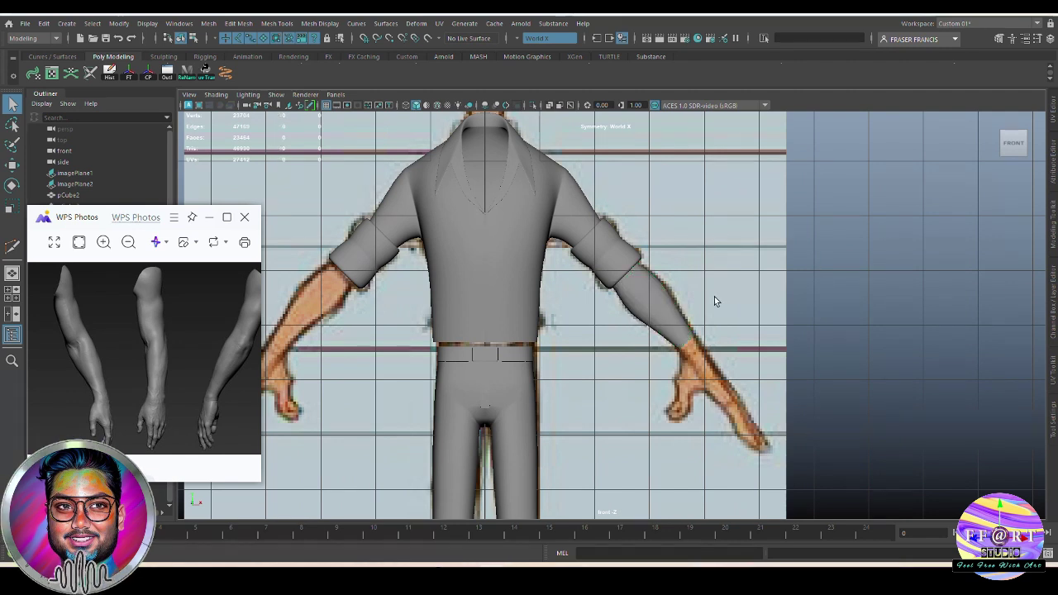
click(631, 298)
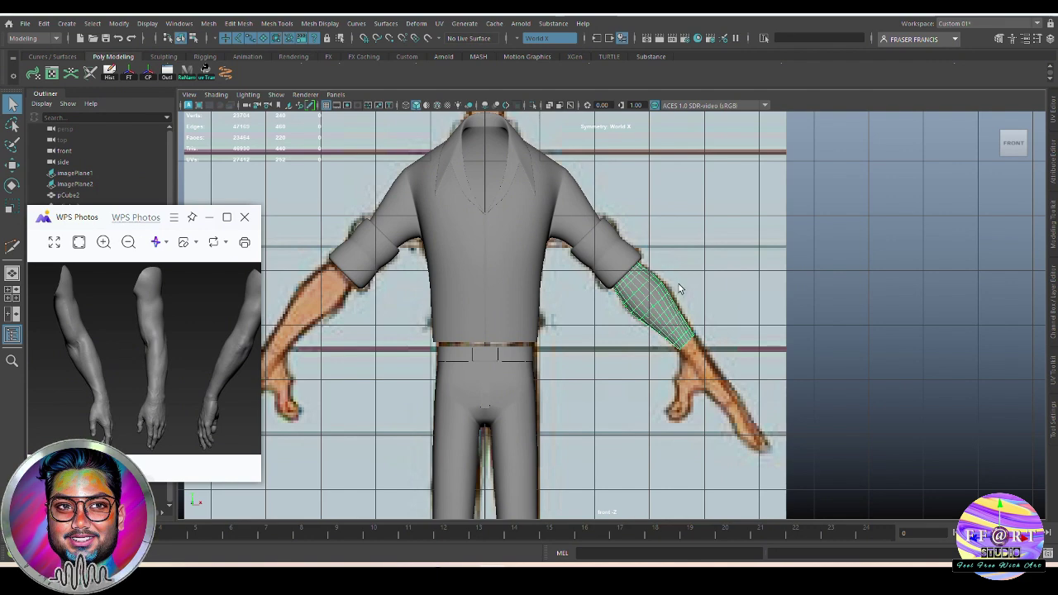
click(858, 328)
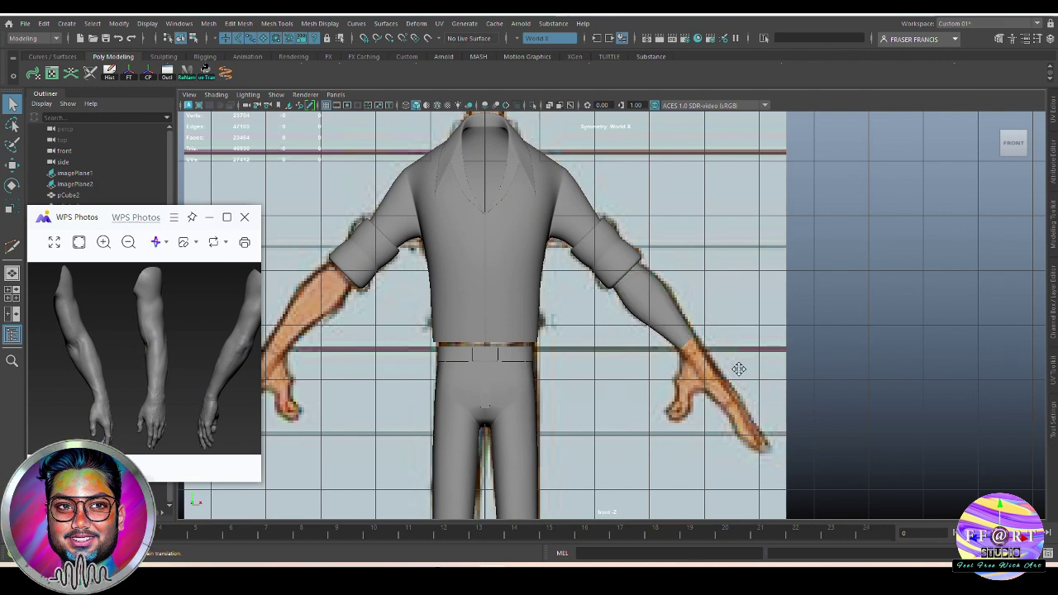
mouse_move(739, 369)
alt+middle_down()
mouse_move(803, 390)
mouse_move(737, 369)
alt+middle_up()
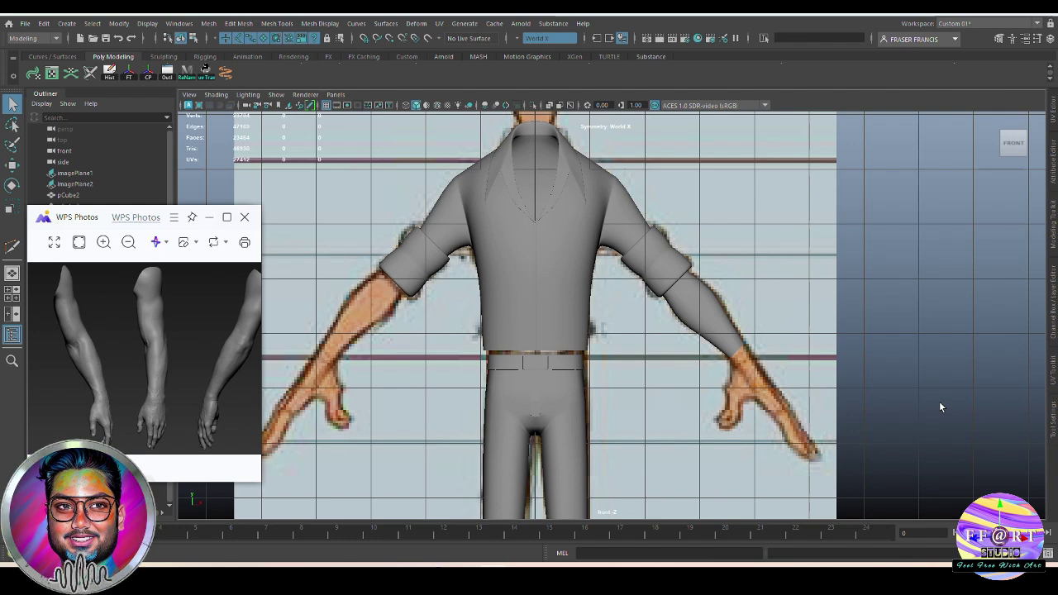
Step: Switch to the browser, open the hand image from the "Human retopology" Pinterest pin on its own and save it
mouse_move(232, 394)
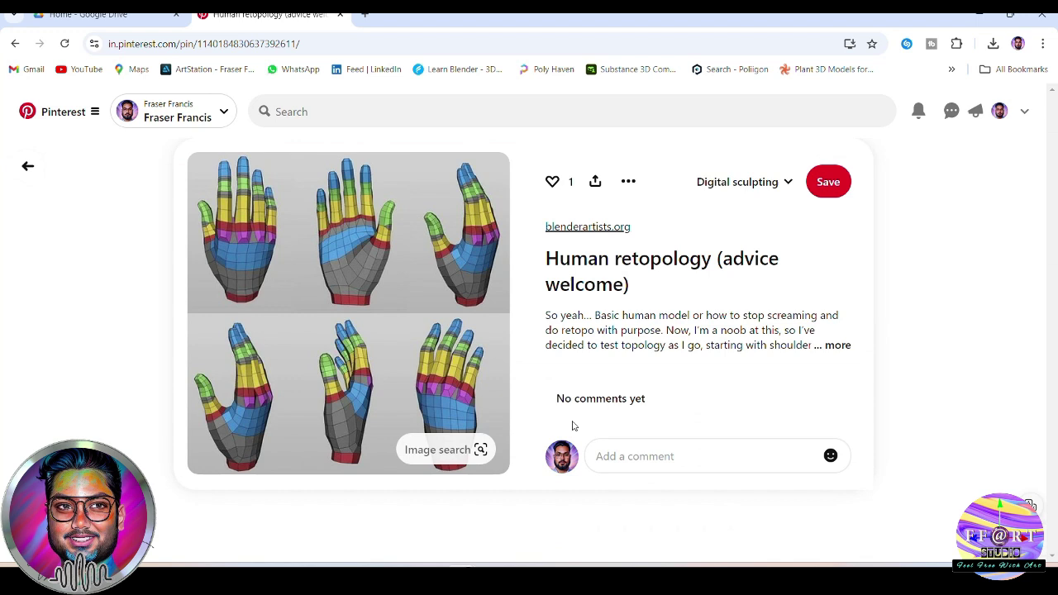
mouse_move(363, 395)
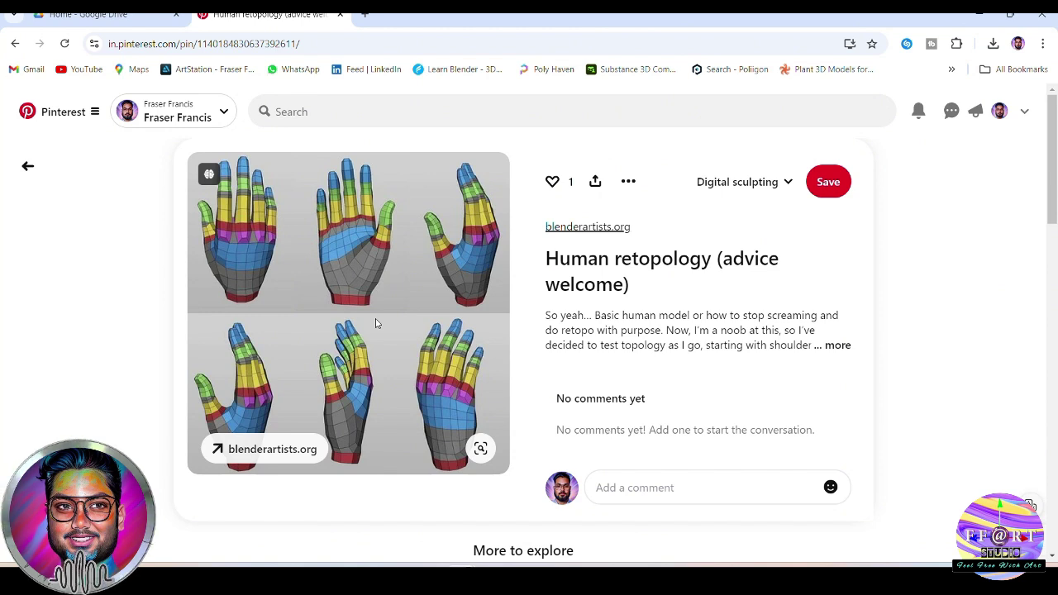
right_click(373, 259)
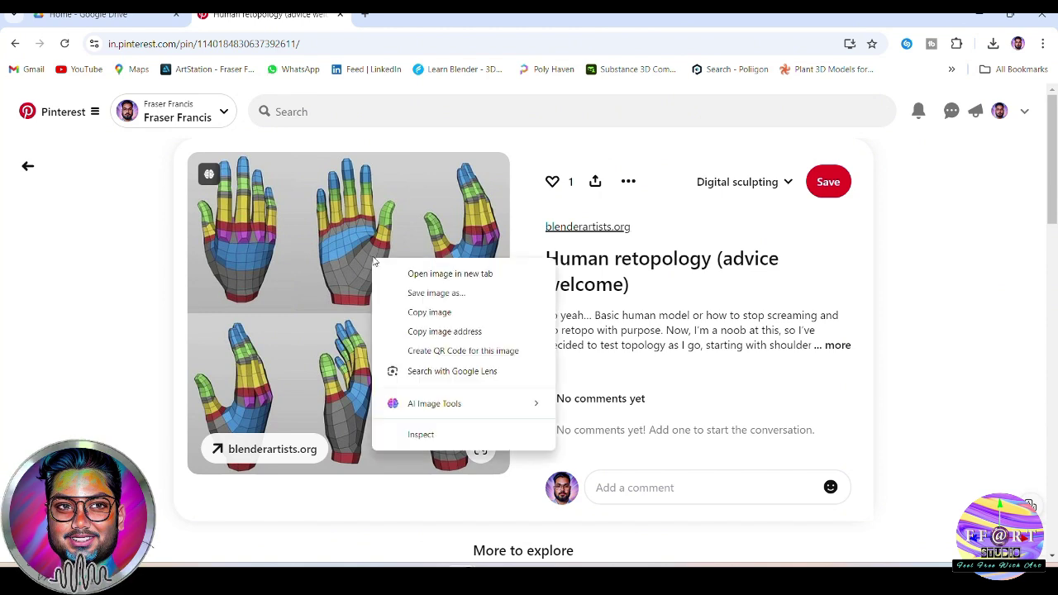
click(468, 276)
right_click(466, 241)
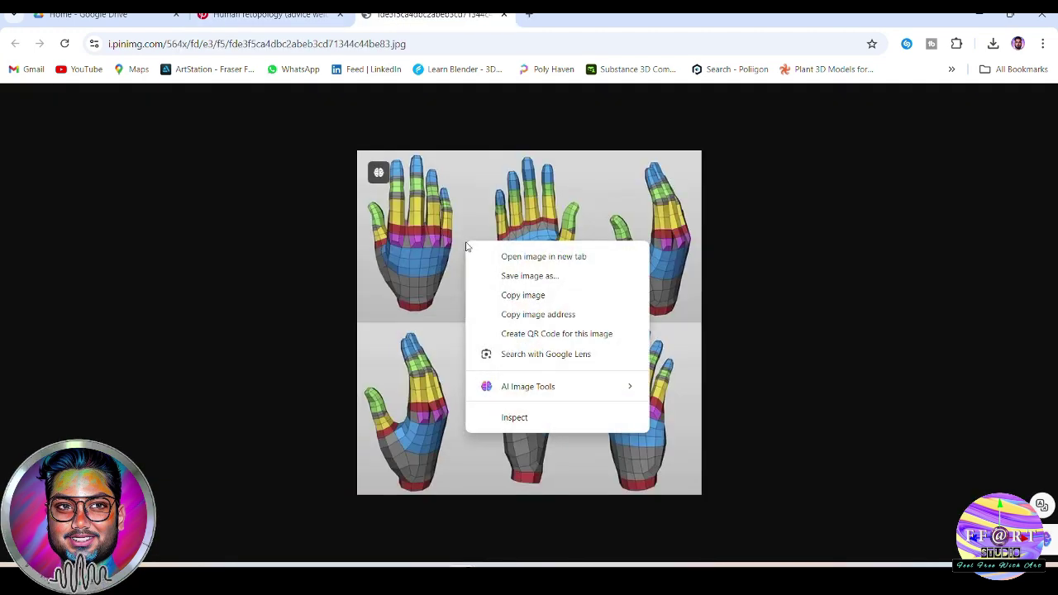
click(533, 275)
key(Return)
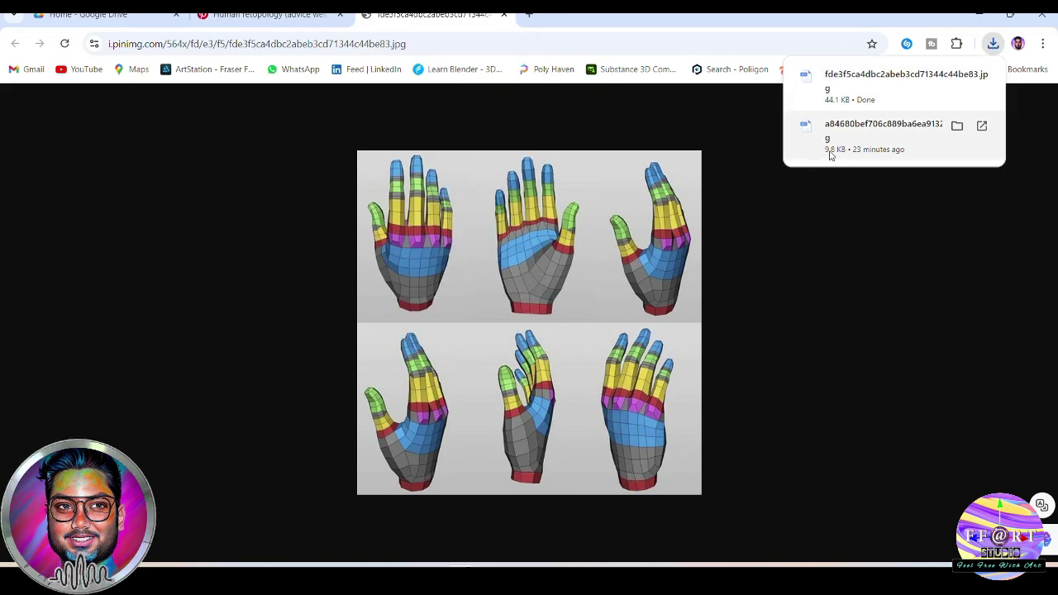
Step: Show the downloaded hand image in its folder and rename the file as palm 01
click(958, 76)
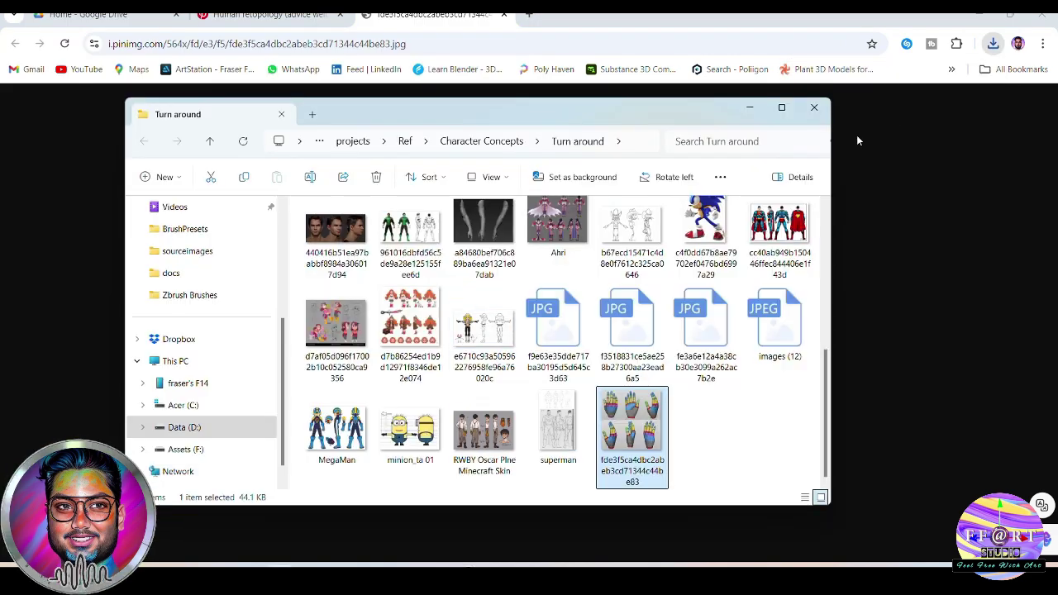
click(620, 470)
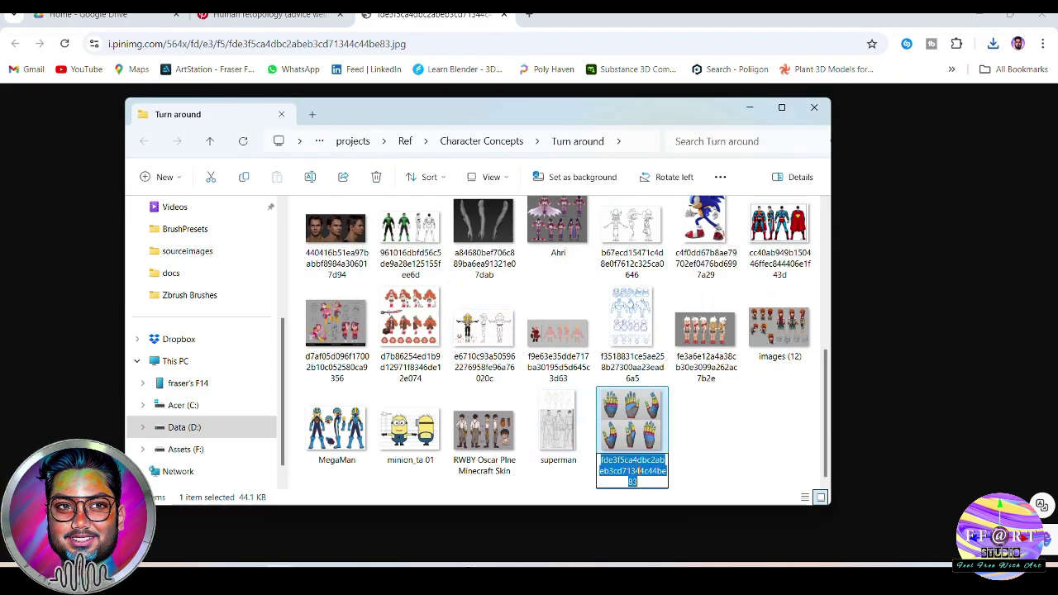
text(pal)
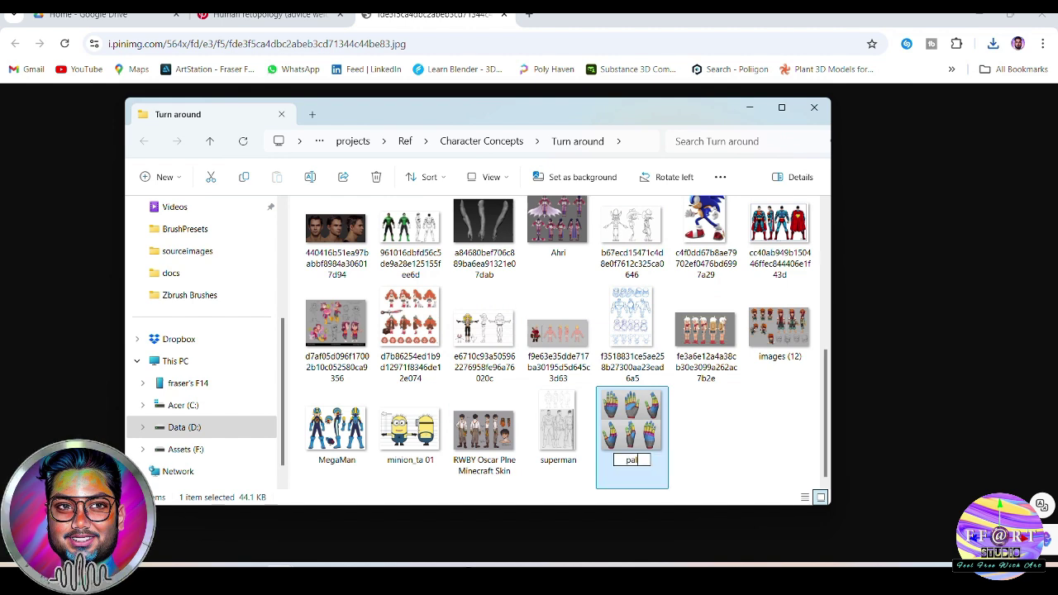
text(m 01)
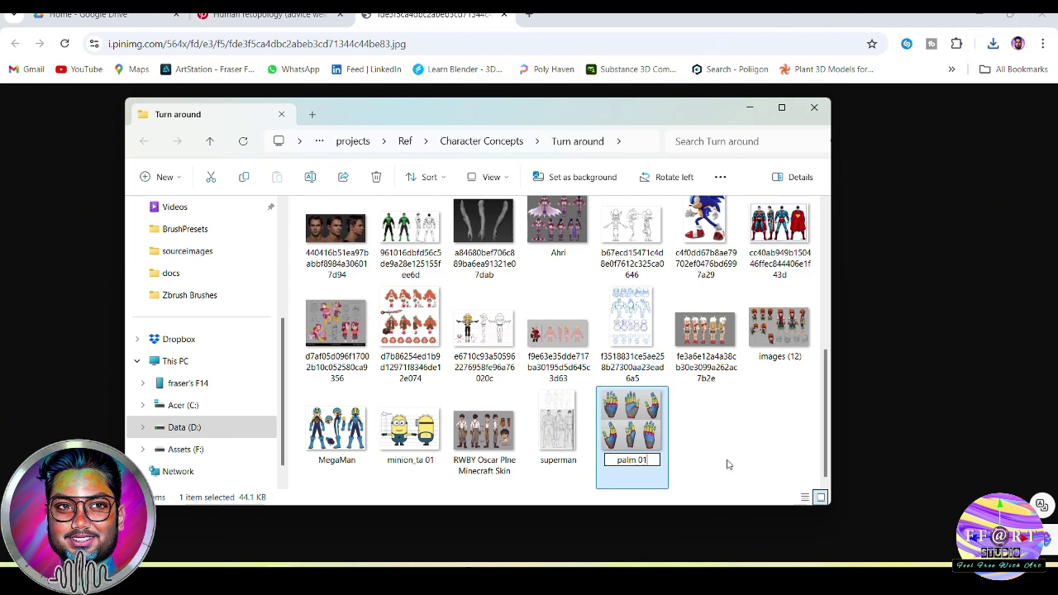
key(Return)
Step: Open palm 01 in WPS Photos, pin it above the other windows and return to Maya with browser and folder out of the way
double_click(635, 449)
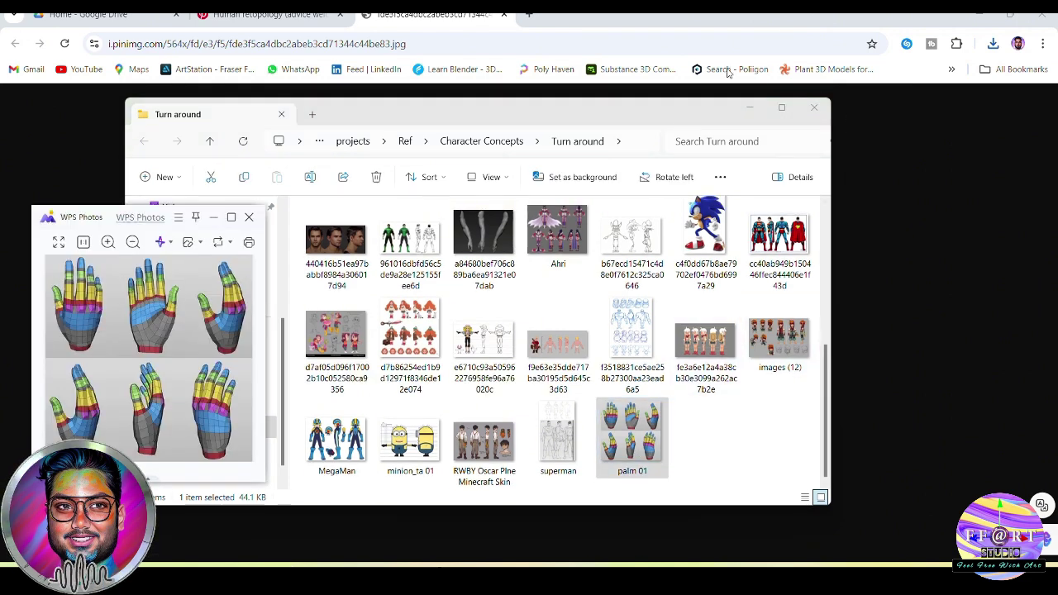
click(984, 20)
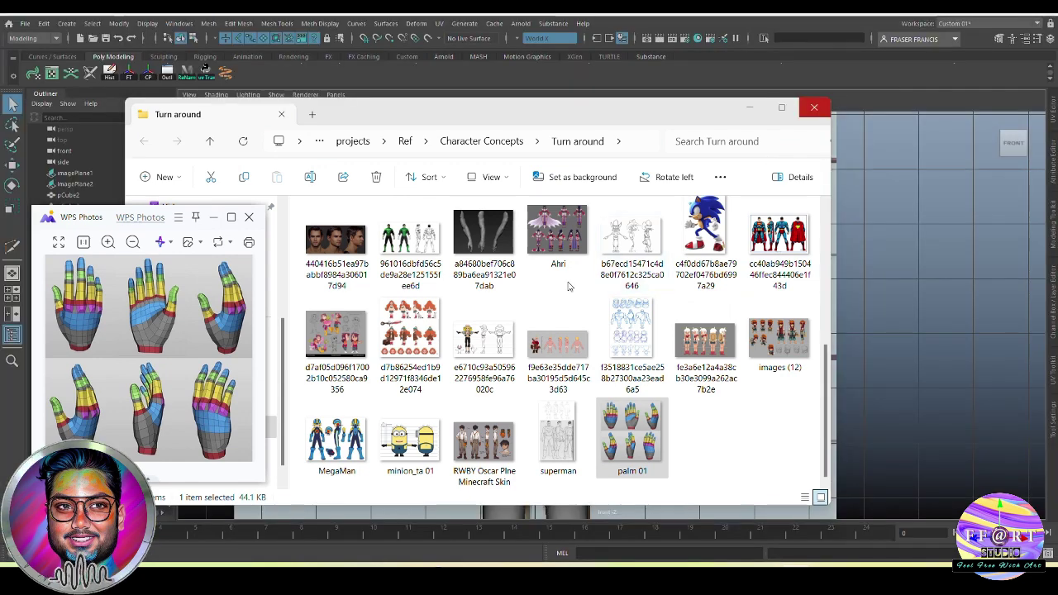
click(196, 216)
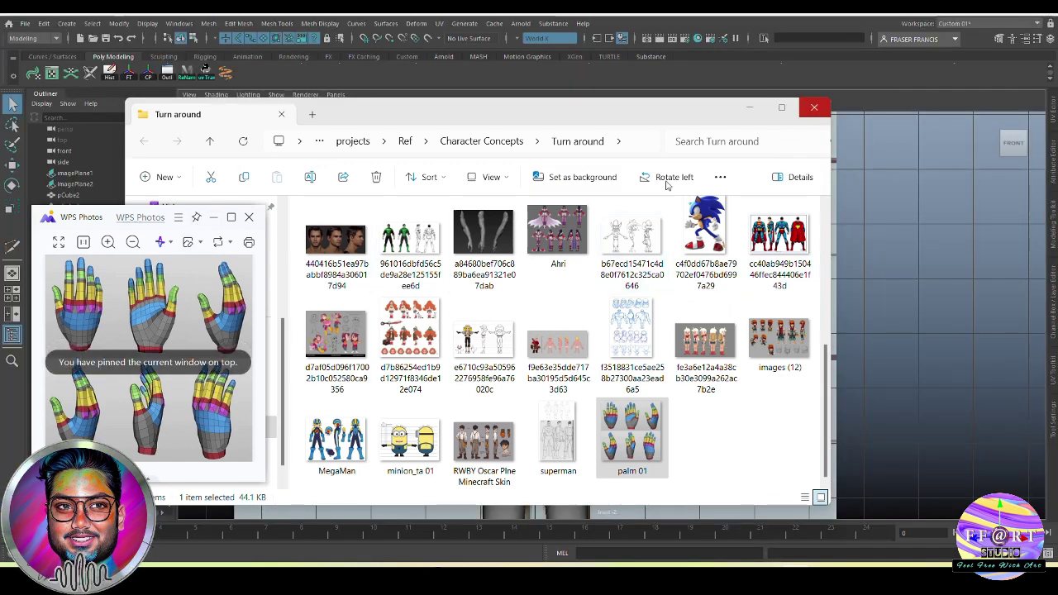
click(814, 107)
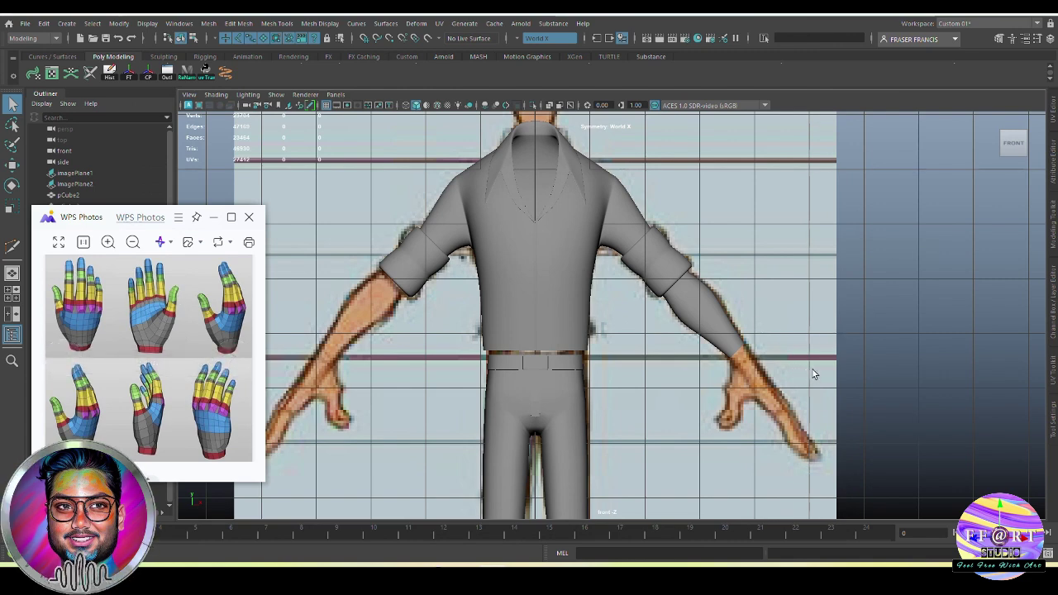
Step: Examine the palm and wrist topology in the hand reference image and compare it with the character's forearm and drawn hand
alt+middle_drag(815, 371, 827, 323)
mouse_move(183, 330)
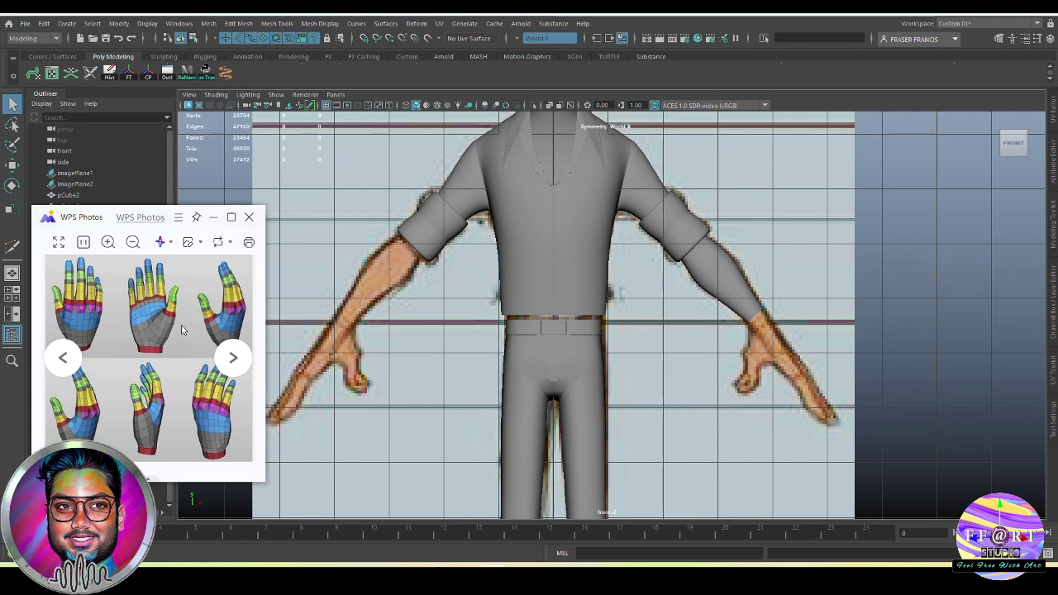
click(732, 285)
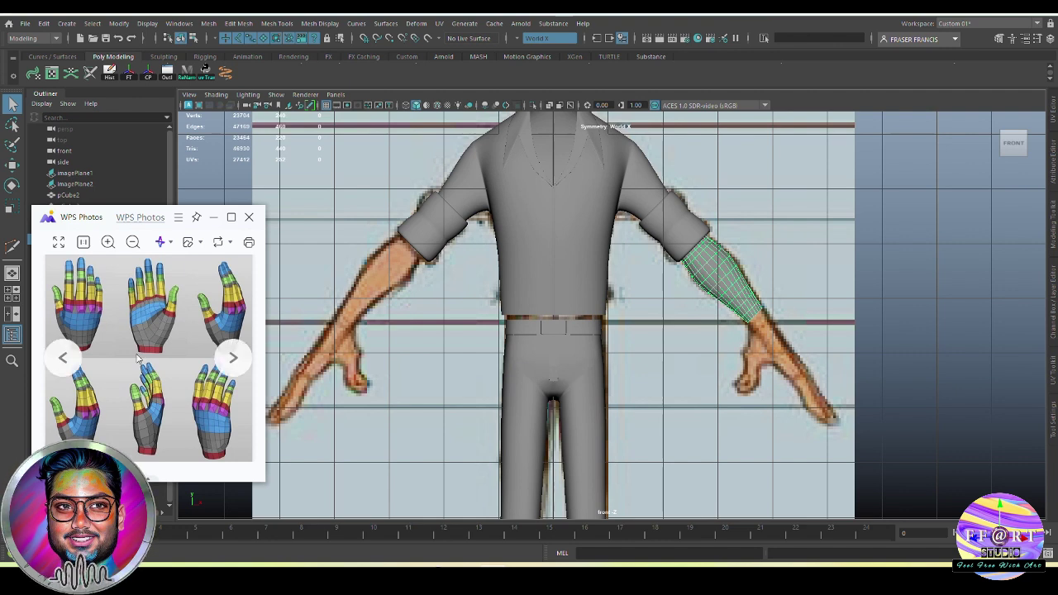
scroll(159, 317, up, 1)
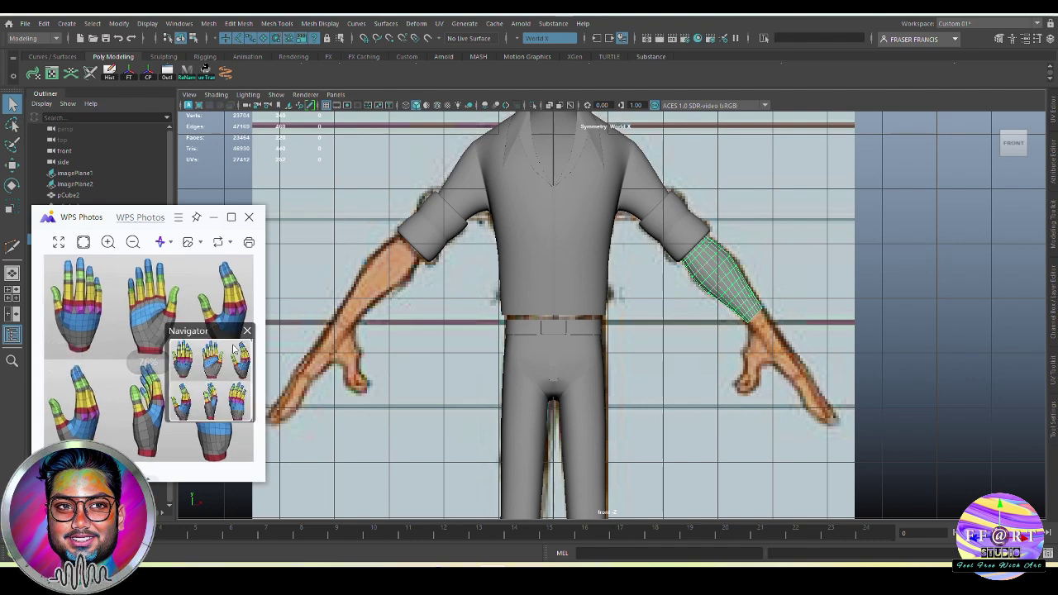
scroll(172, 308, up, 1)
scroll(173, 308, up, 2)
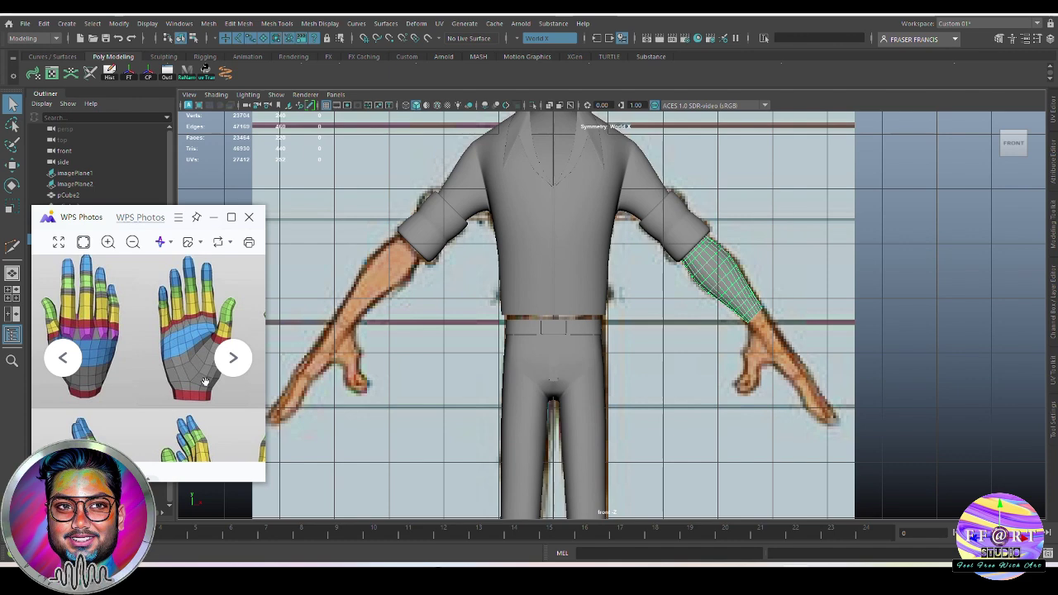
click(912, 270)
alt+middle_drag(855, 360, 838, 346)
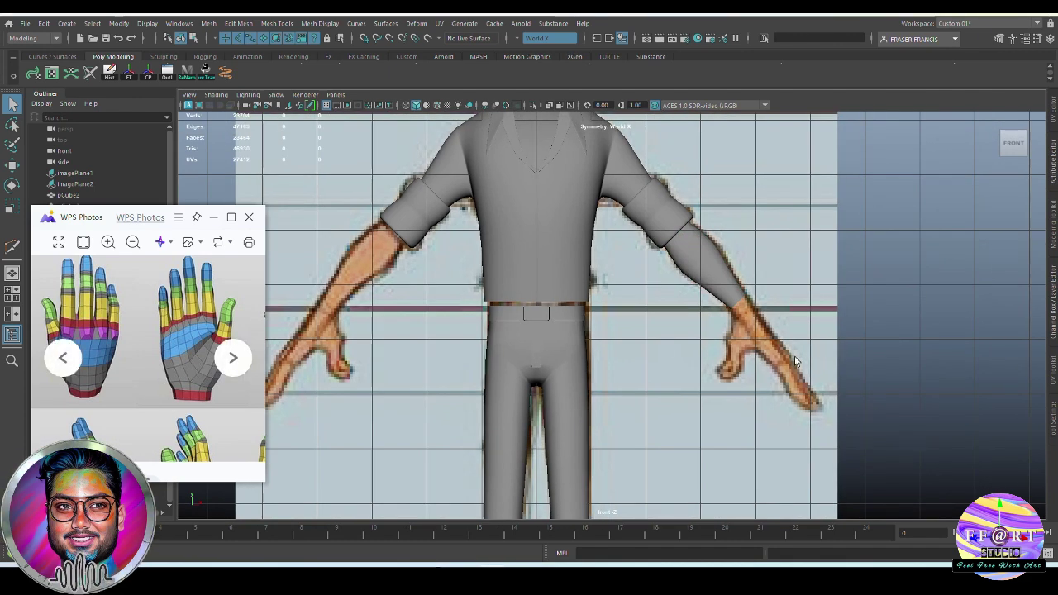
drag(170, 386, 171, 363)
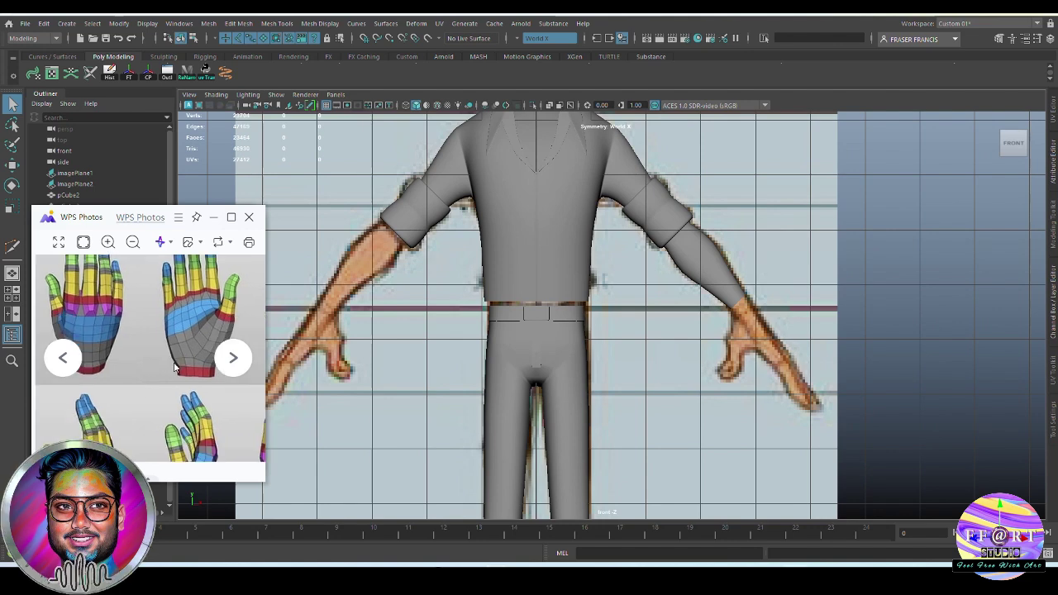
scroll(171, 363, down, 2)
Step: Create a polygon cube as the base for the hand and activate the Move tool on it
alt+middle_drag(816, 347, 768, 374)
scroll(766, 356, up, 1)
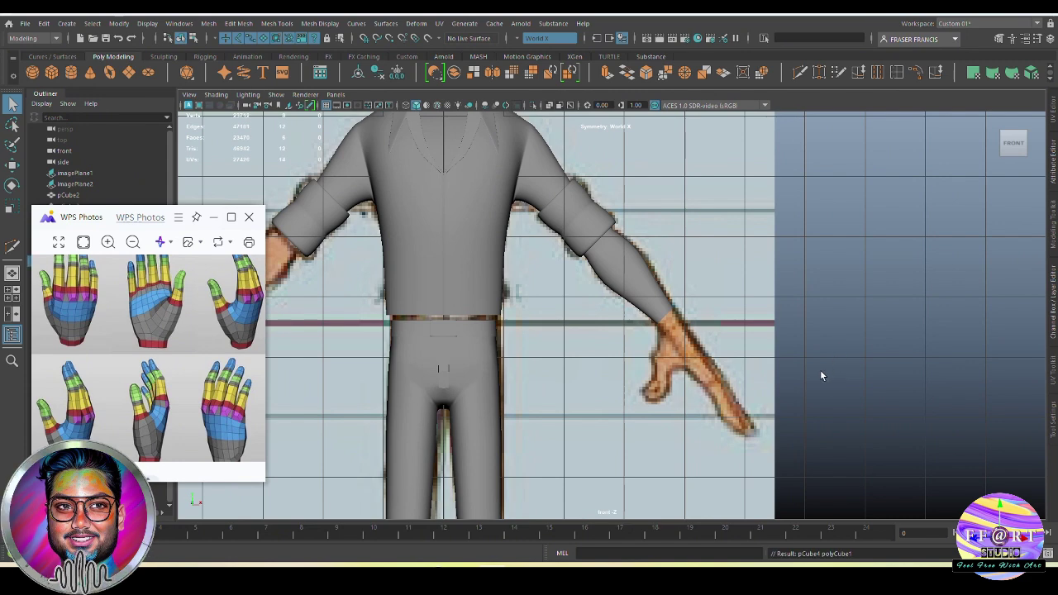
key(f)
scroll(757, 250, down, 1)
key(w)
alt+middle_drag(719, 388, 694, 355)
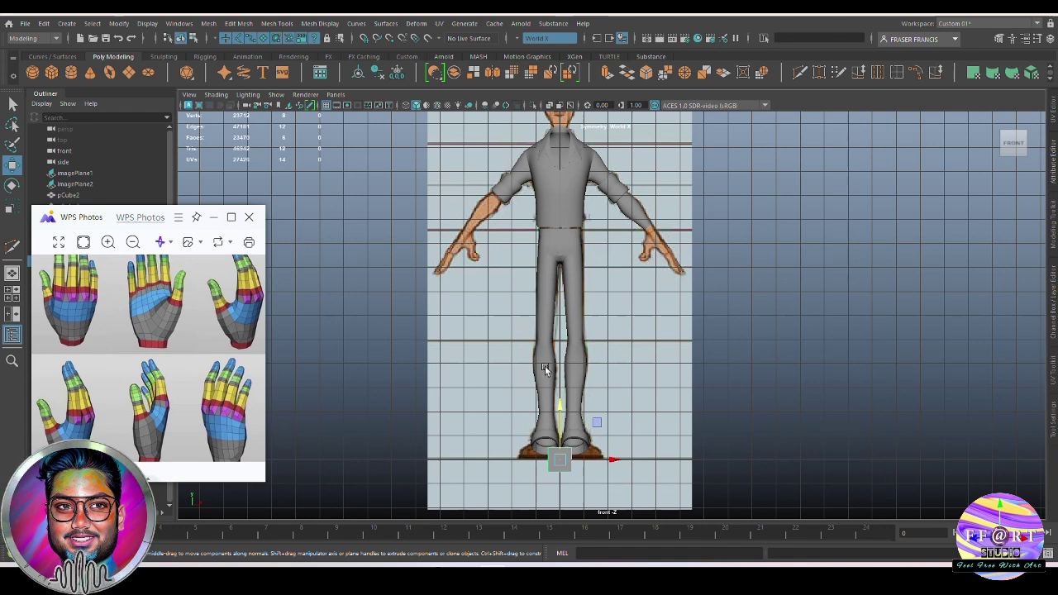
scroll(626, 338, down, 2)
scroll(746, 330, down, 1)
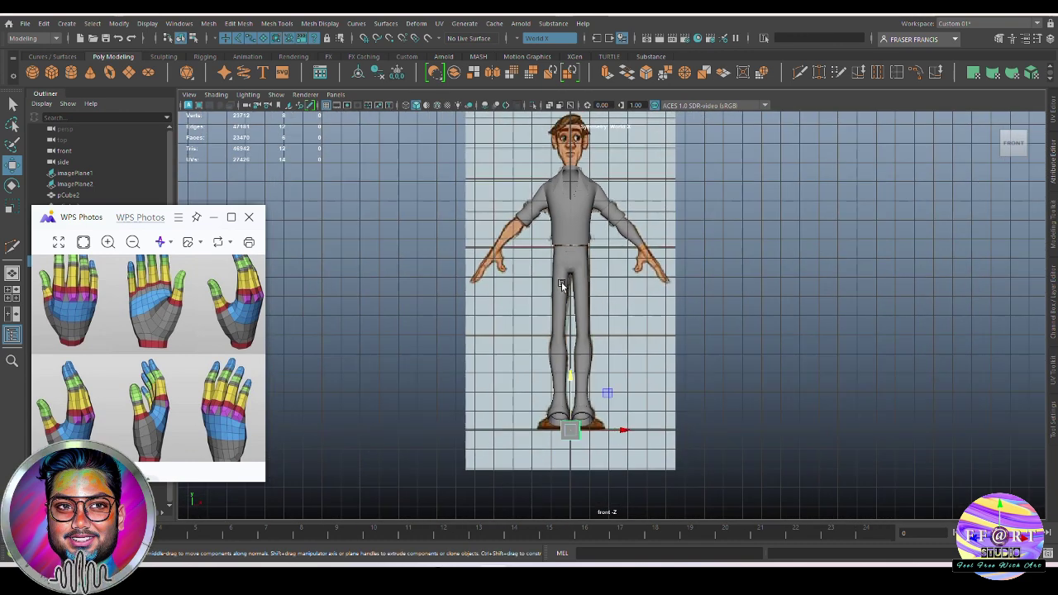
Step: Put the character's body meshes, without the new cube, on a new display layer and hide that layer
click(1053, 322)
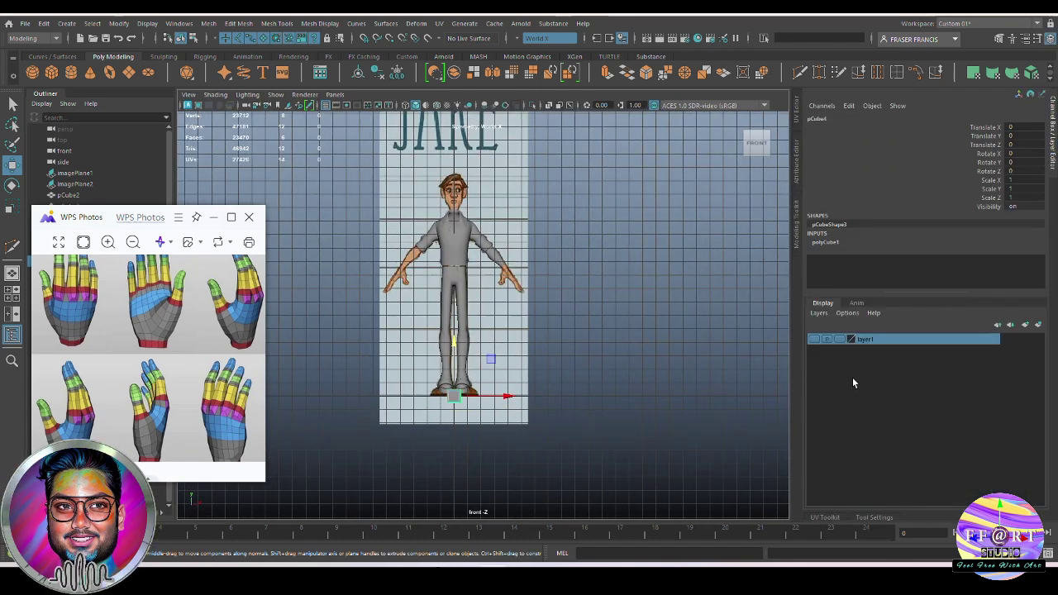
click(815, 341)
drag(384, 206, 542, 311)
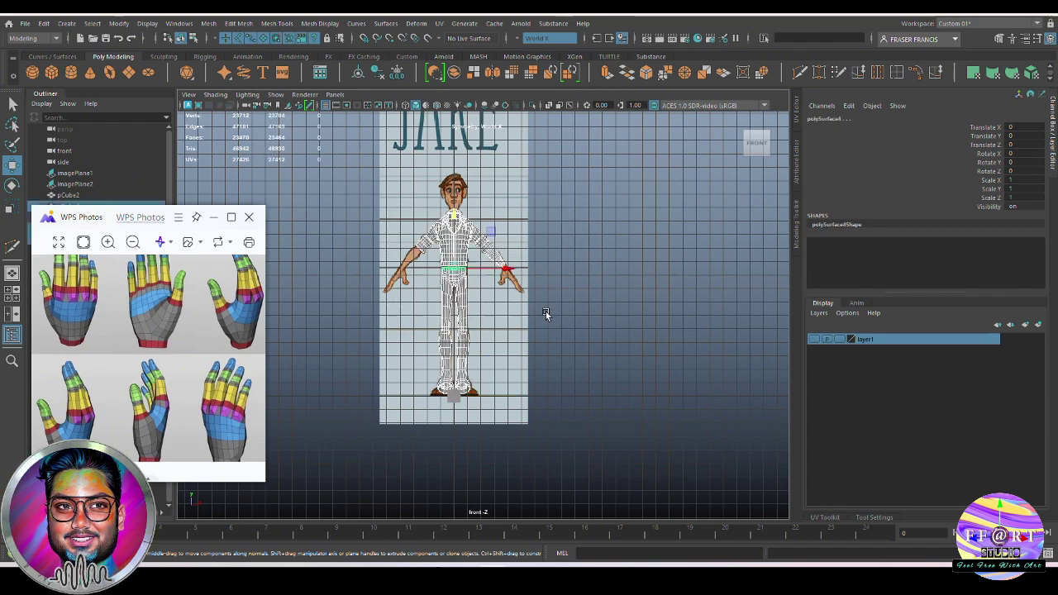
click(1040, 325)
click(816, 340)
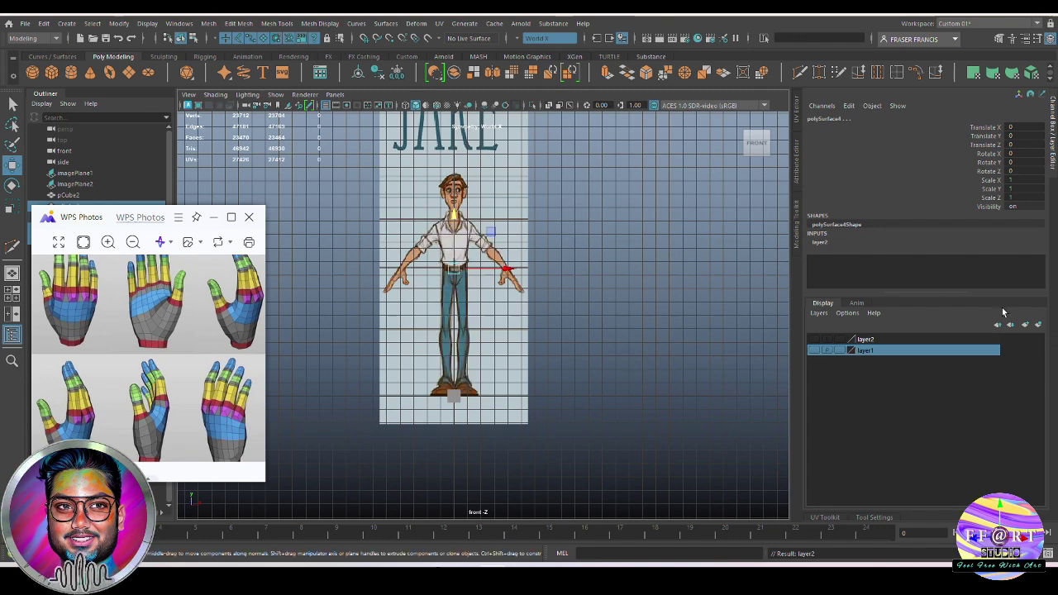
Step: Hide both reference image planes so that only the new hand cube remains in the scene
click(1054, 157)
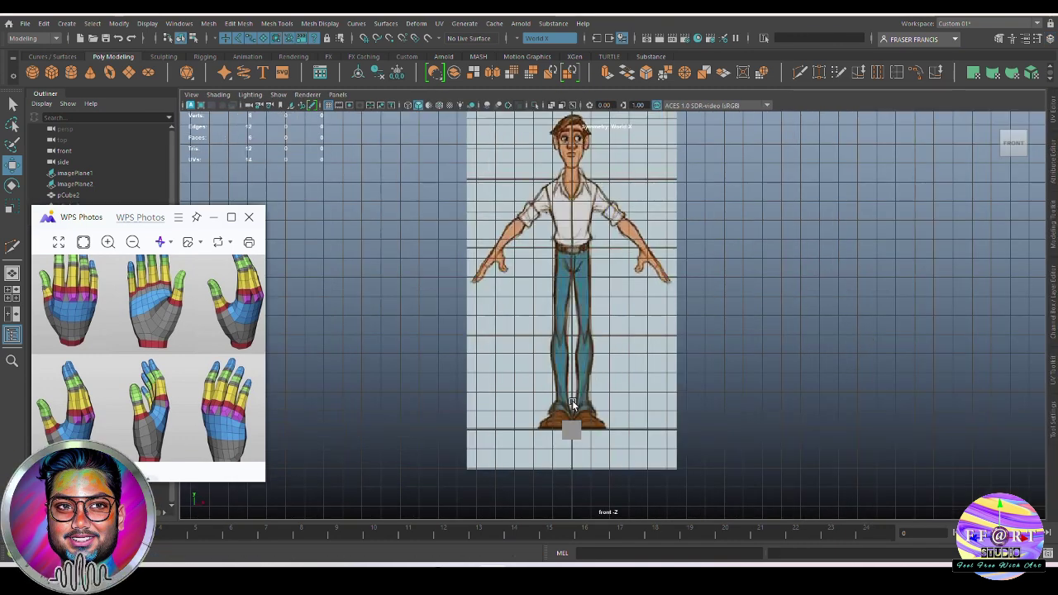
click(572, 428)
scroll(645, 457, up, 5)
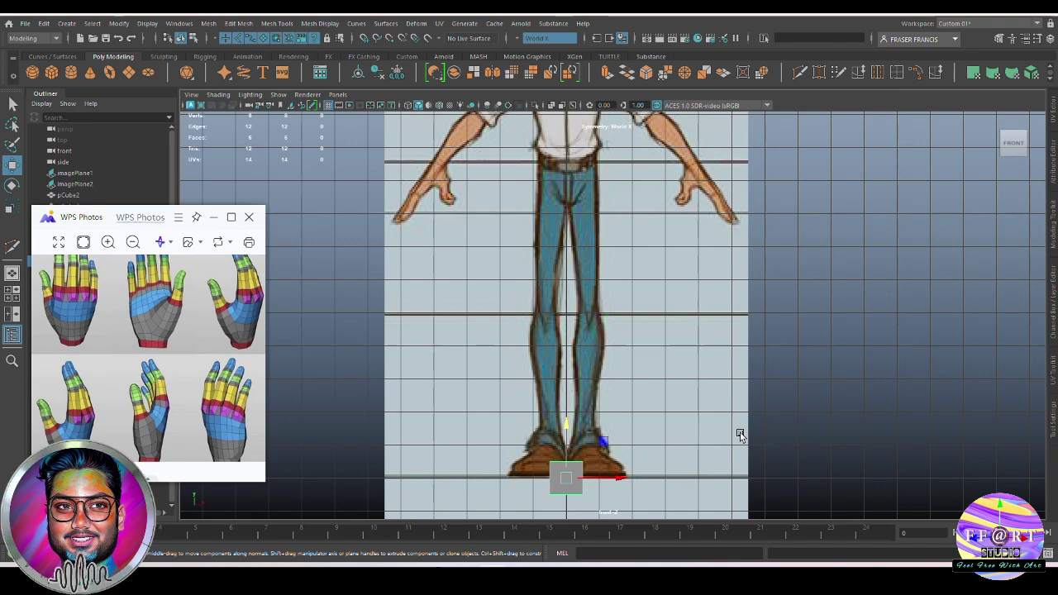
click(634, 307)
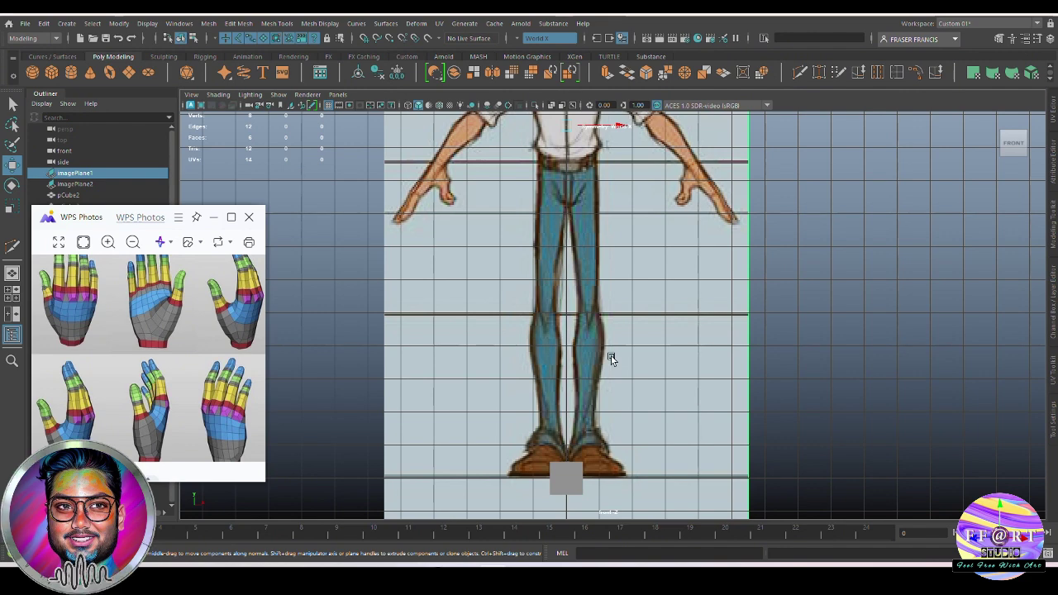
key(ctrl+h)
alt+middle_drag(650, 491, 651, 451)
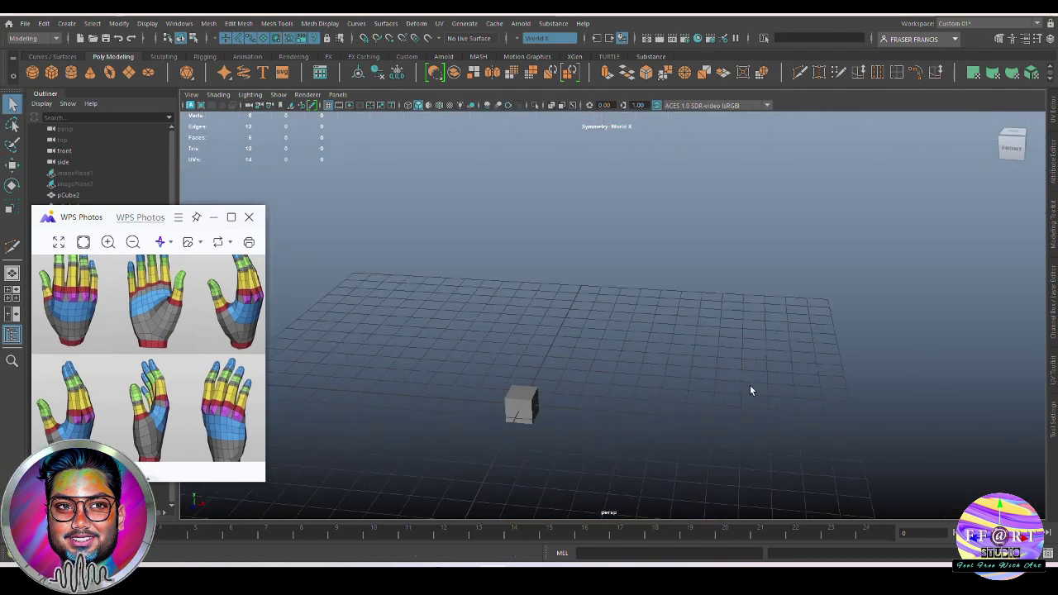
Step: Flatten the cube into a thin palm slab by scaling it vertically to about 0.302 in Y
alt+drag(750, 388, 684, 428)
click(525, 364)
alt+right_drag(570, 371, 692, 372)
alt+drag(691, 373, 653, 364)
key(r)
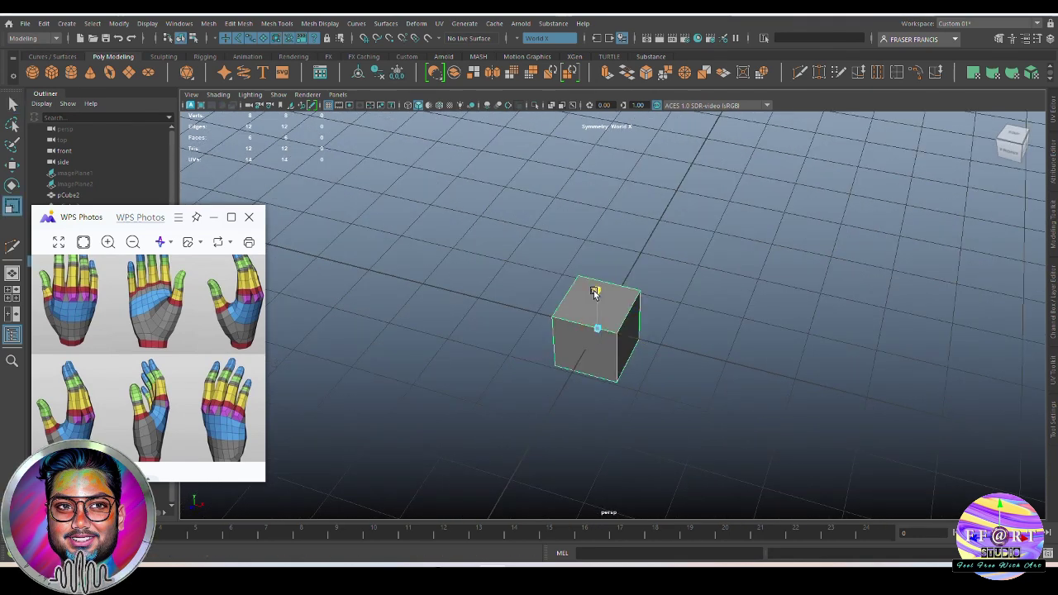
drag(595, 294, 598, 322)
alt+middle_drag(650, 381, 619, 376)
scroll(619, 377, up, 2)
drag(557, 290, 555, 285)
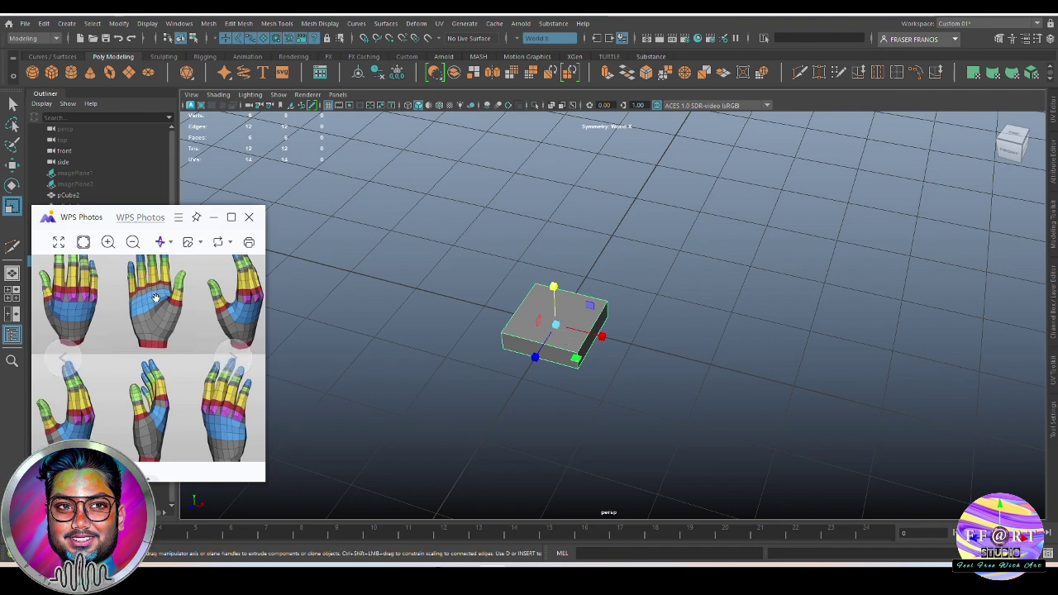
Step: Scale the flattened palm slab slightly longer along the X axis, to about 1.105
click(643, 401)
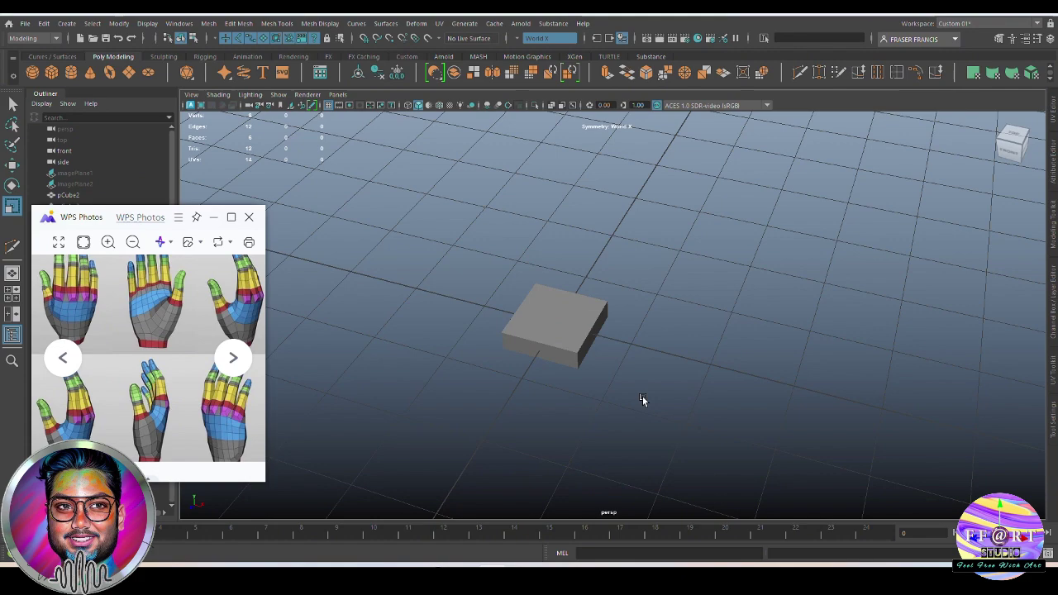
click(590, 334)
alt+drag(608, 352, 506, 351)
key(w)
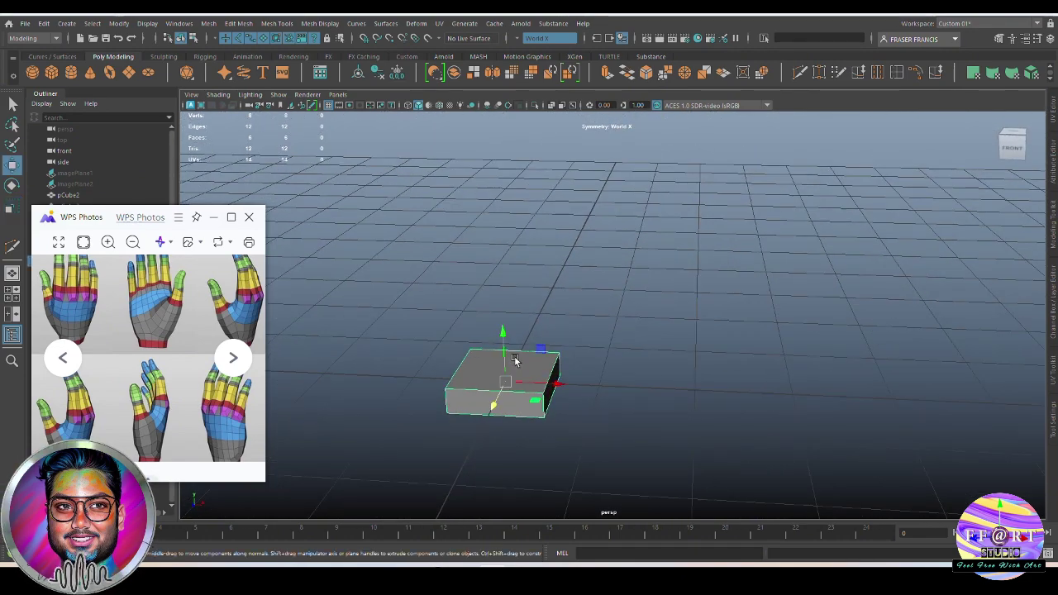
click(608, 407)
alt+drag(604, 408, 550, 355)
click(561, 345)
key(r)
drag(553, 313, 554, 313)
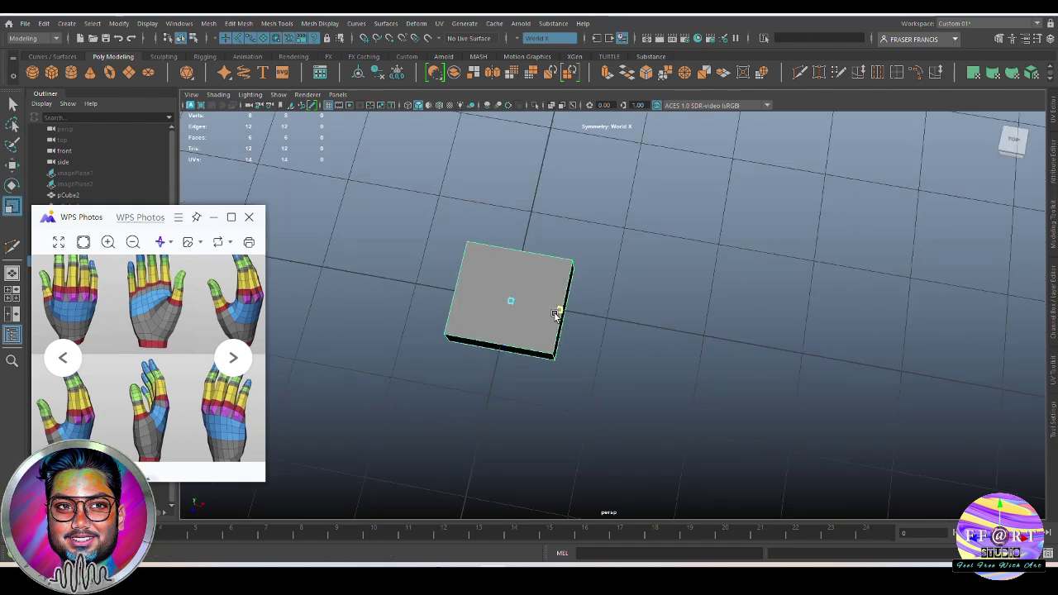
click(586, 363)
alt+drag(586, 363, 569, 352)
click(537, 323)
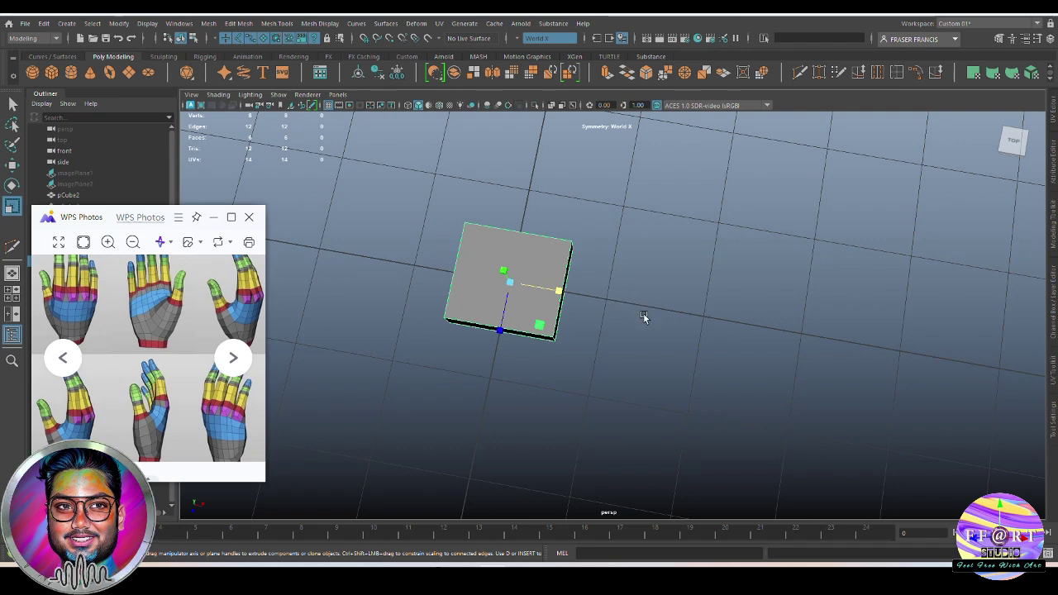
alt+drag(472, 325, 859, 337)
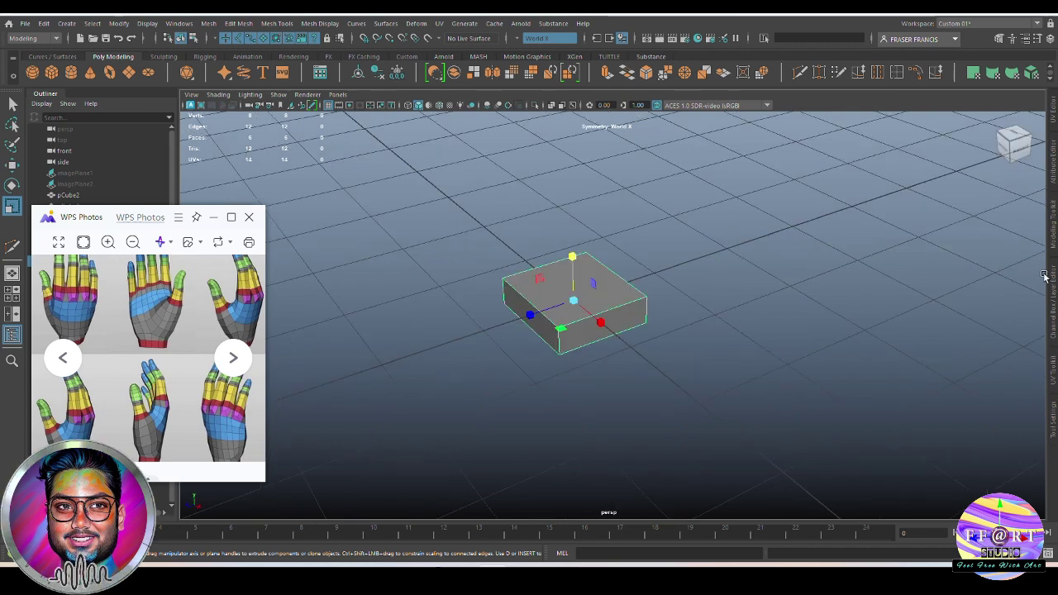
Step: Set the palm cube's Subdivisions Width to 2 in its polyCube inputs
click(1056, 312)
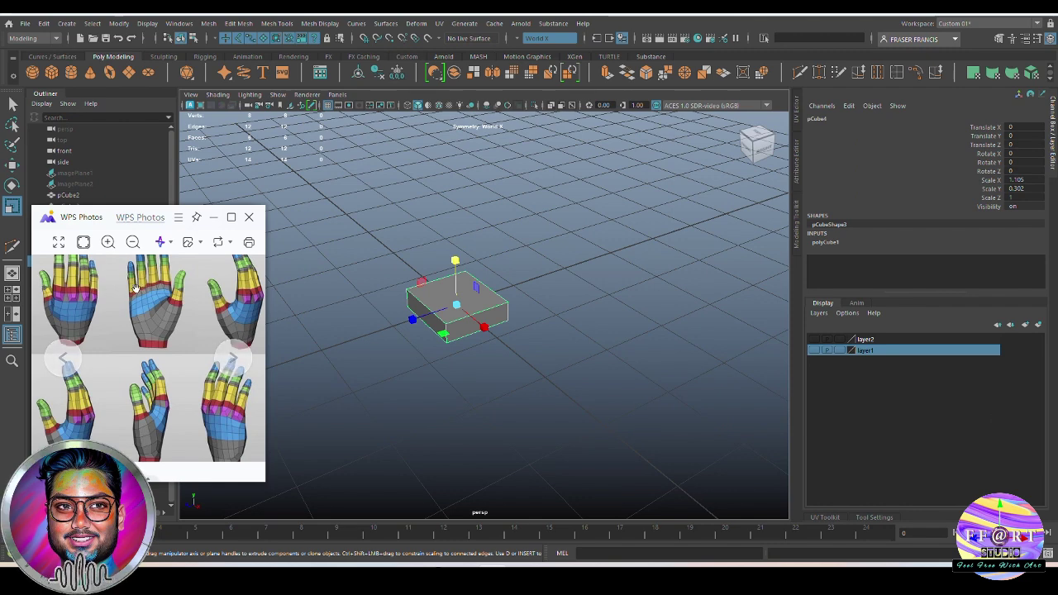
scroll(534, 348, up, 4)
alt+drag(529, 399, 482, 352)
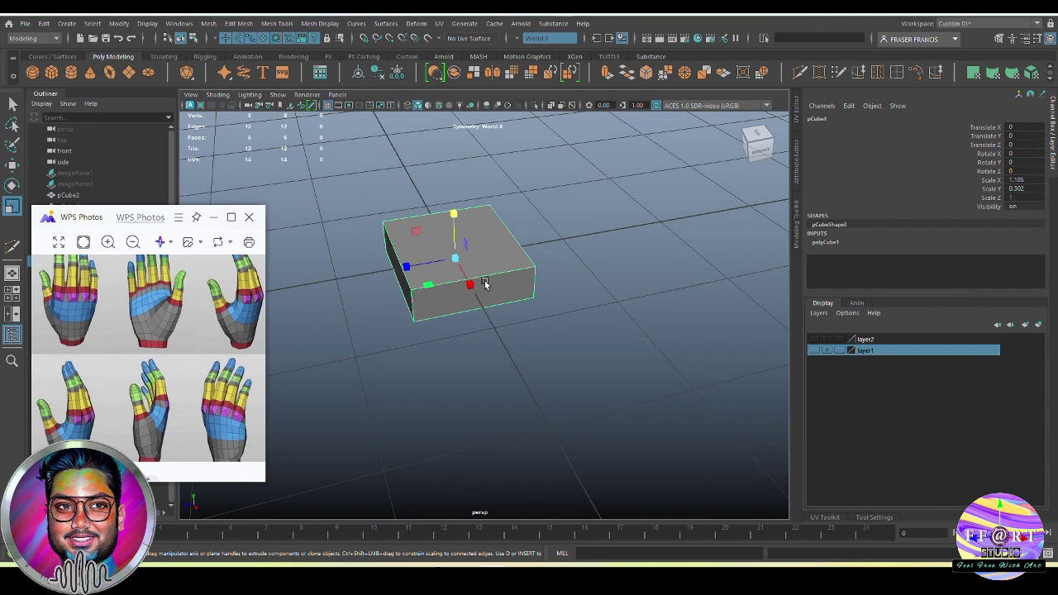
click(829, 242)
scroll(951, 263, down, 2)
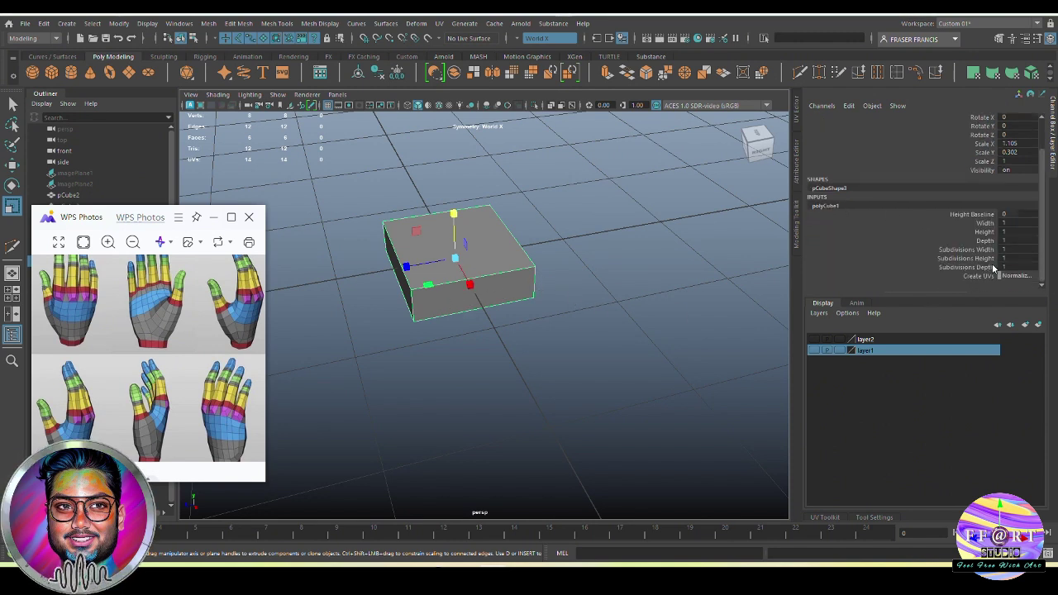
click(982, 250)
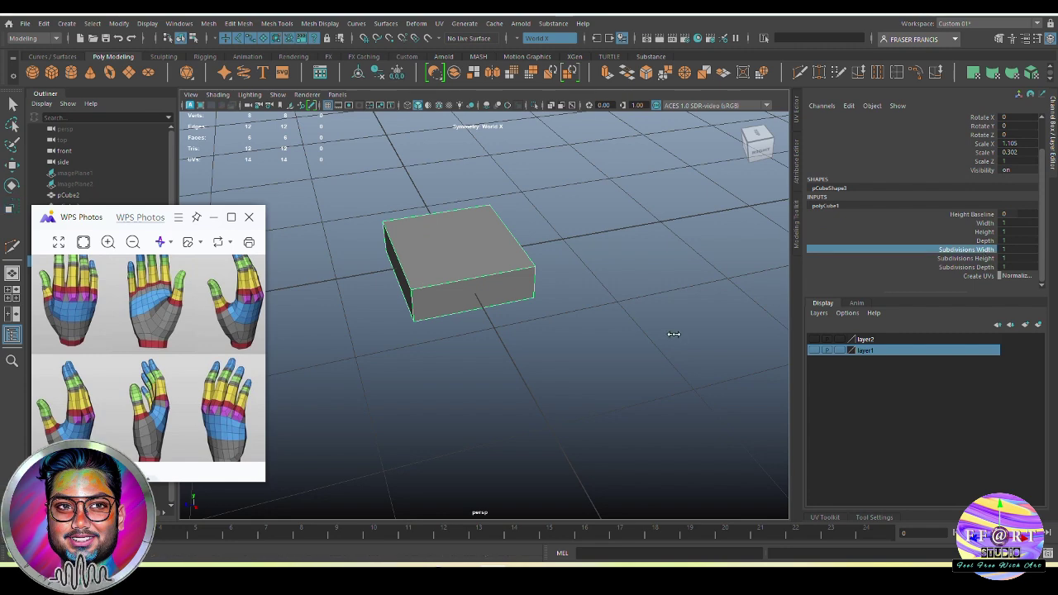
middle_drag(673, 333, 677, 334)
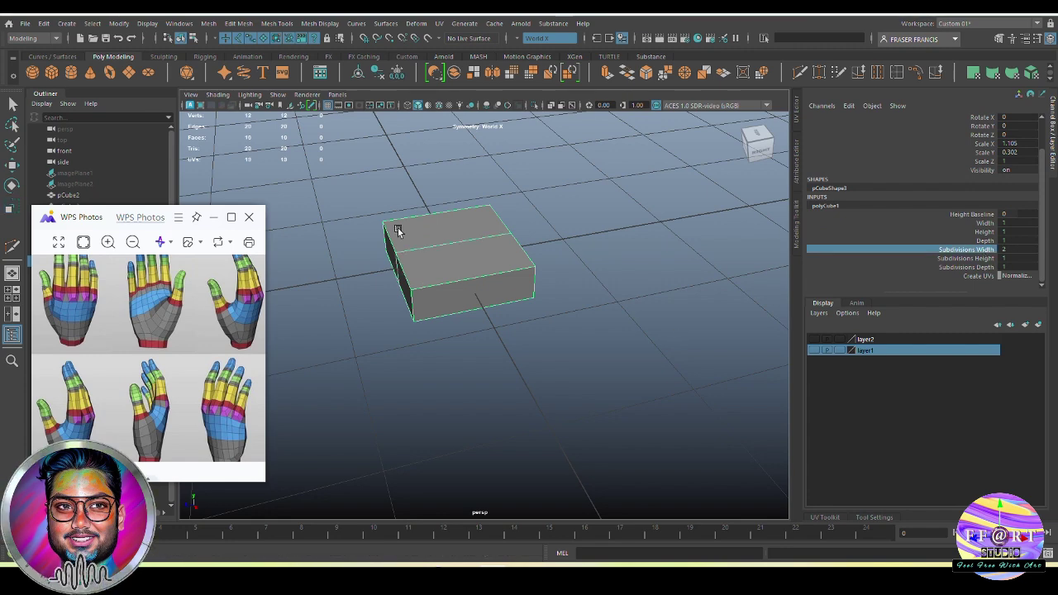
alt+drag(414, 342, 373, 333)
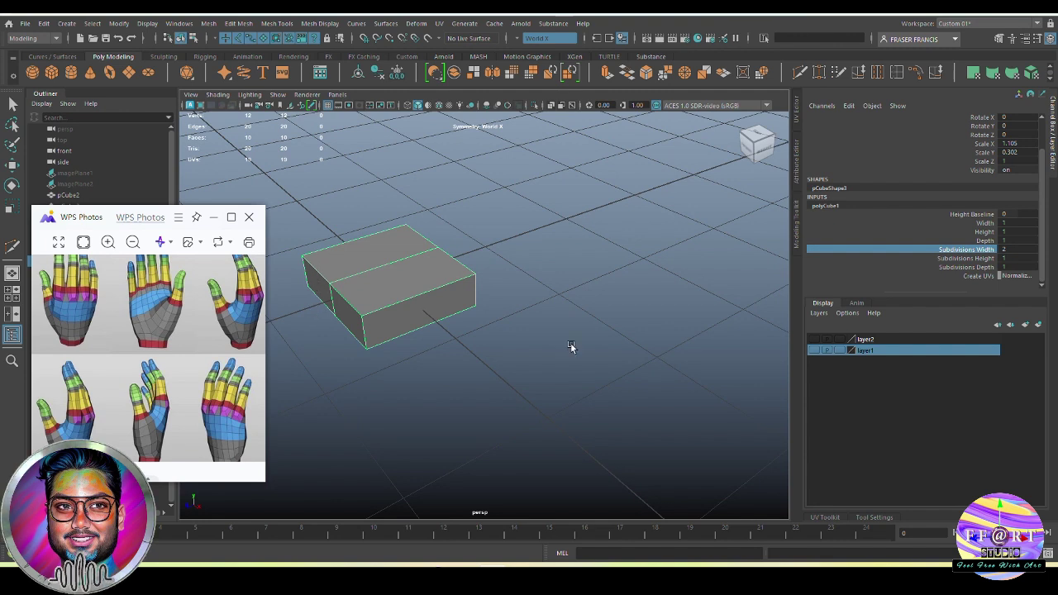
click(980, 259)
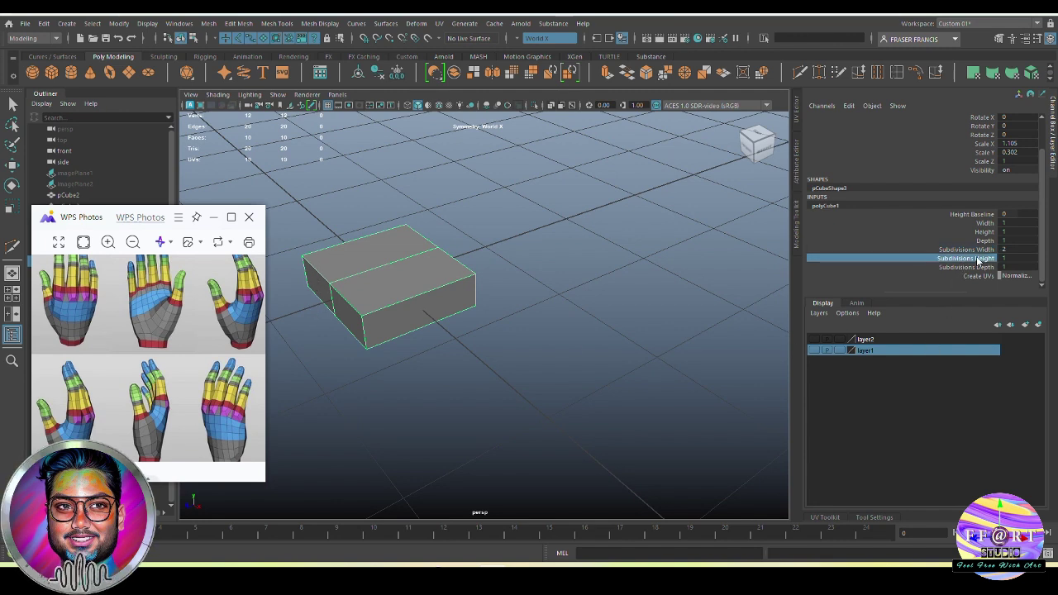
middle_drag(599, 375, 604, 374)
key(ctrl+z)
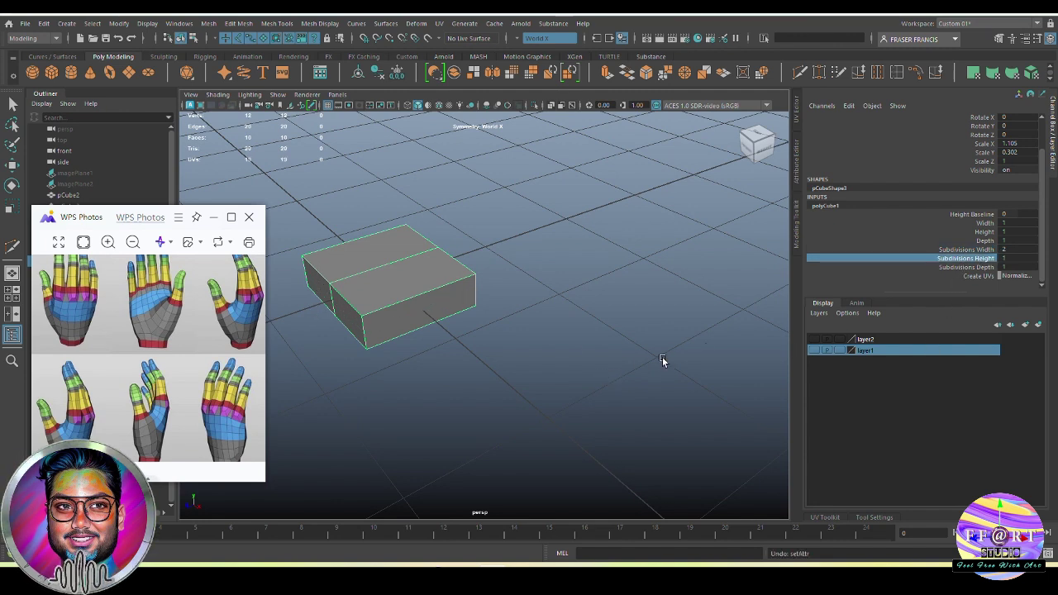
Step: Set the palm cube's Subdivisions Depth to 4 for the four fingers, and collapse the channel settings
click(972, 267)
middle_drag(645, 371, 662, 368)
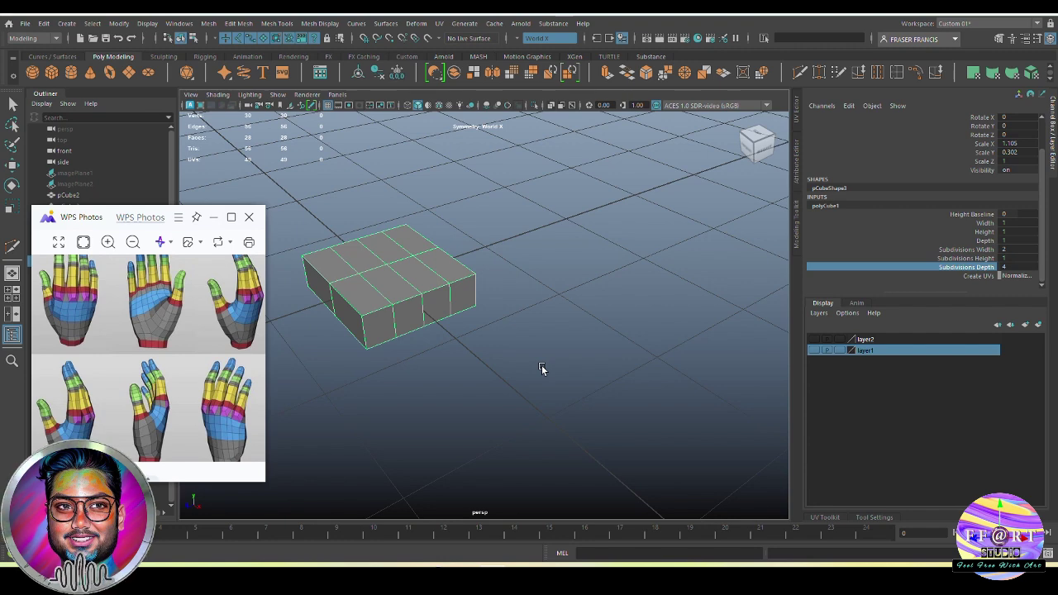
click(1053, 131)
key(r)
click(586, 370)
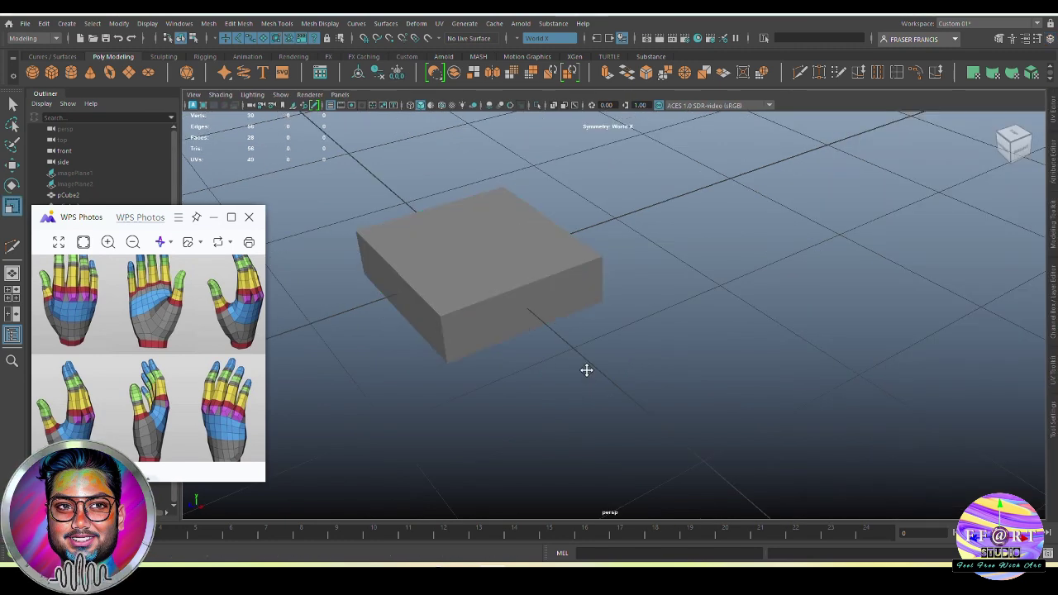
Step: Turn off symmetry and scale the four faces at the palm's wrist end vertically to make that end taller
alt+middle_drag(587, 370, 659, 371)
right_drag(588, 293, 533, 295)
alt+drag(534, 330, 584, 385)
alt+middle_drag(583, 385, 520, 386)
alt+drag(638, 396, 562, 397)
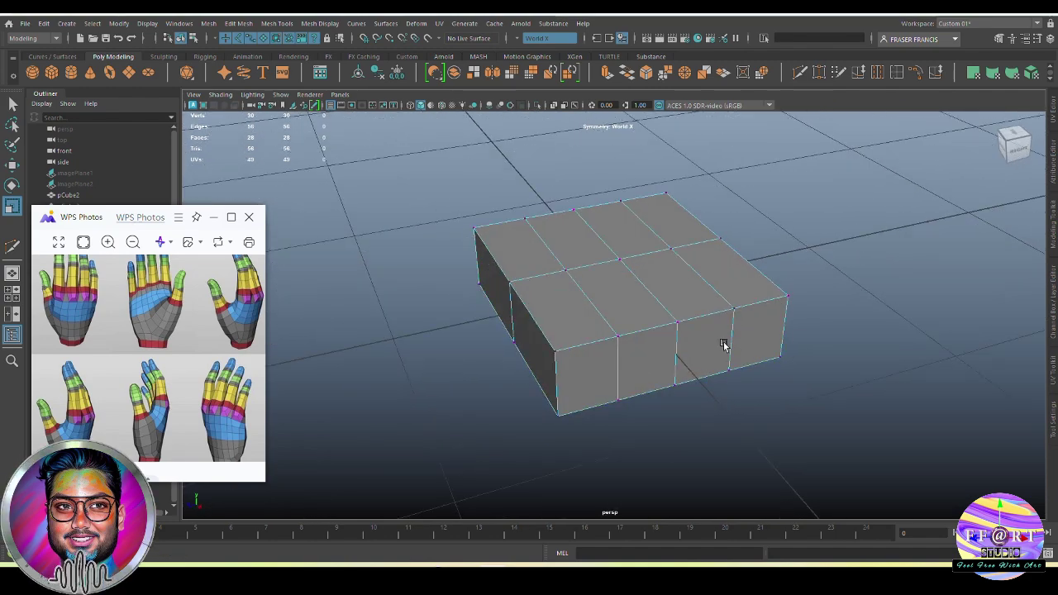
alt+drag(724, 346, 613, 289)
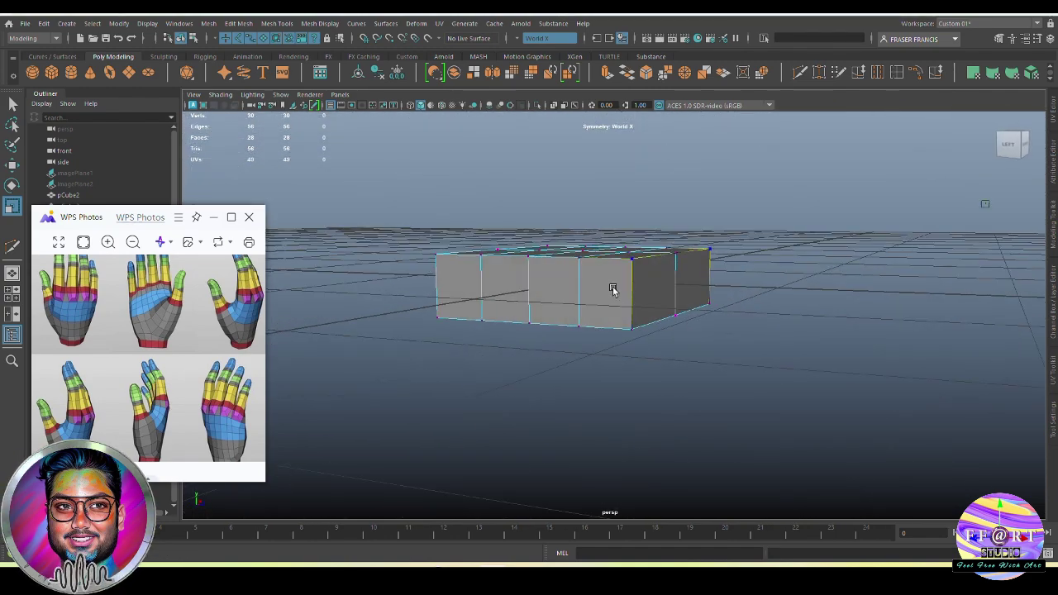
right_drag(613, 290, 614, 277)
click(614, 289)
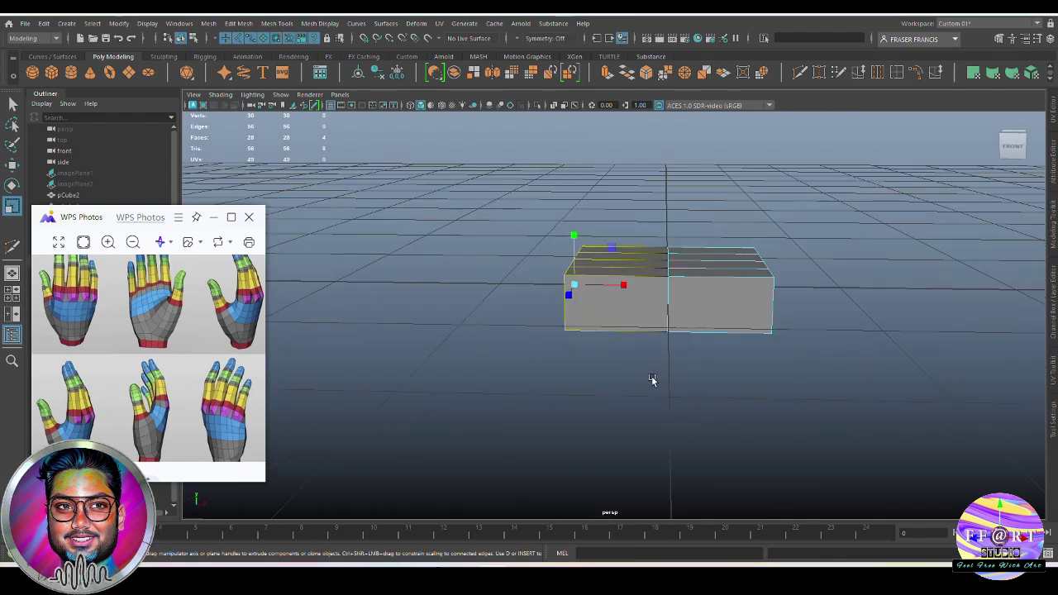
drag(653, 378, 765, 389)
alt+drag(718, 329, 692, 319)
drag(574, 238, 574, 226)
Step: Delete the four wrist-end faces to leave that end of the palm open
scroll(652, 307, up, 5)
alt+drag(653, 307, 636, 364)
key(3)
key(1)
key(Delete)
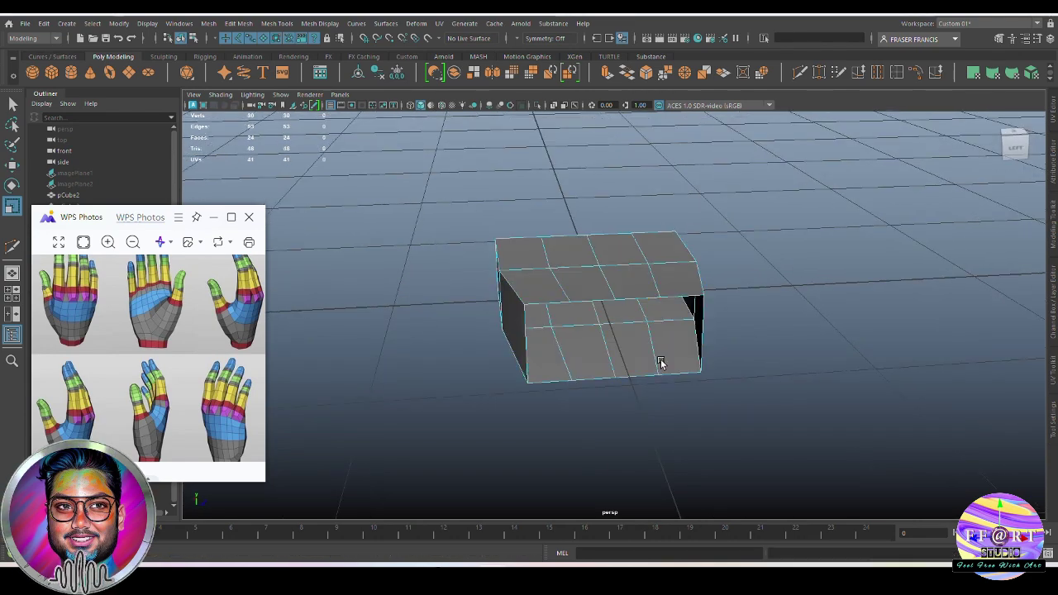
Step: Preview the open palm block with smoothing from several angles and return to the unsmoothed display
right_drag(690, 363, 728, 331)
click(734, 329)
click(657, 283)
key(3)
click(760, 354)
alt+drag(761, 355, 627, 346)
click(661, 362)
key(1)
Step: Insert an edge loop with the Multi-Cut tool midway between the palm's centre loop and its finger end
right_drag(586, 326, 585, 296)
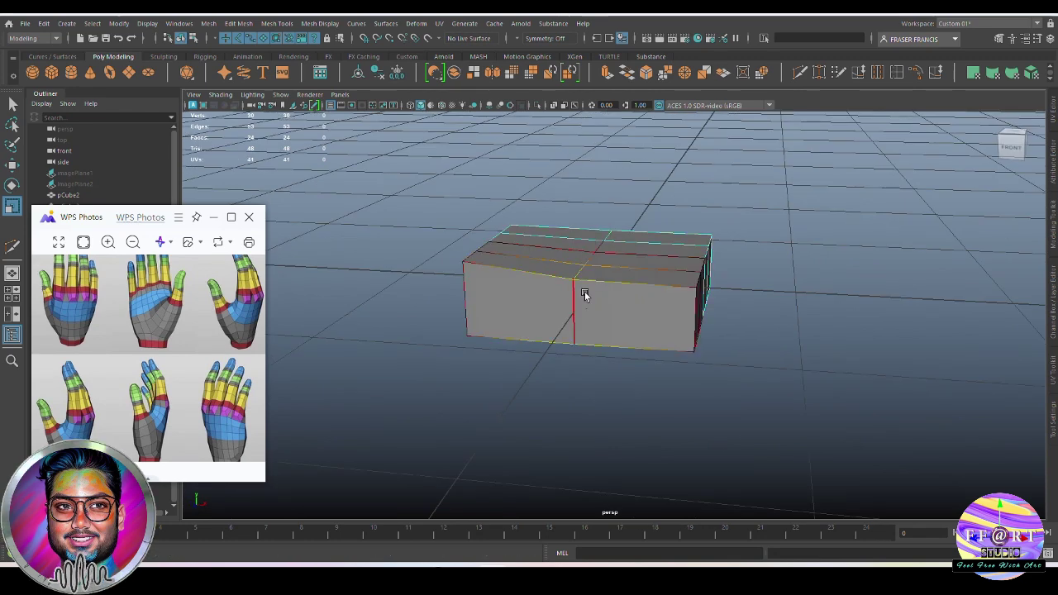
click(800, 73)
ctrl+click(672, 239)
alt+drag(765, 279, 821, 267)
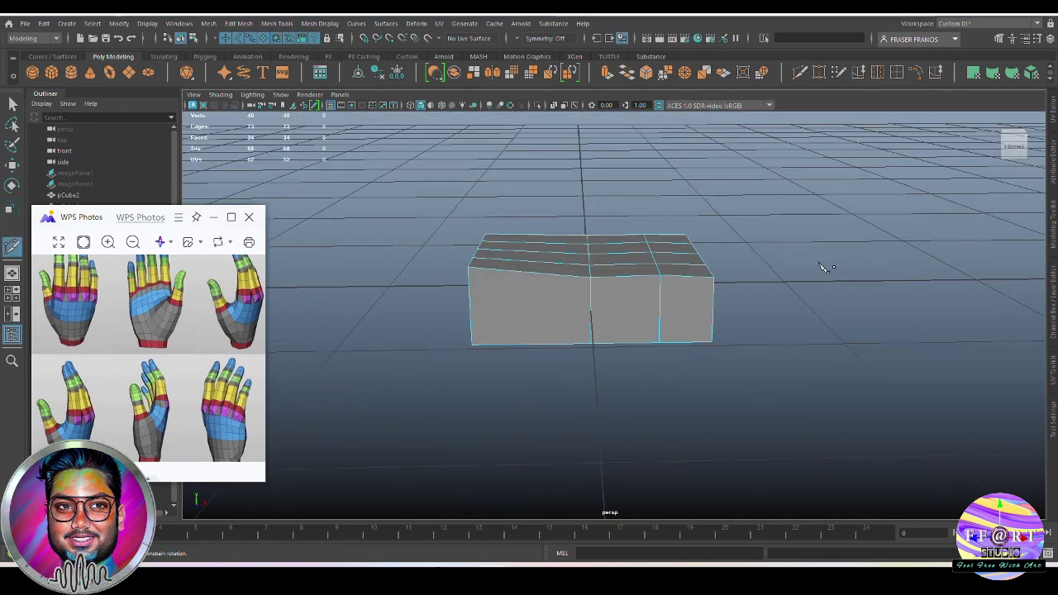
key(q)
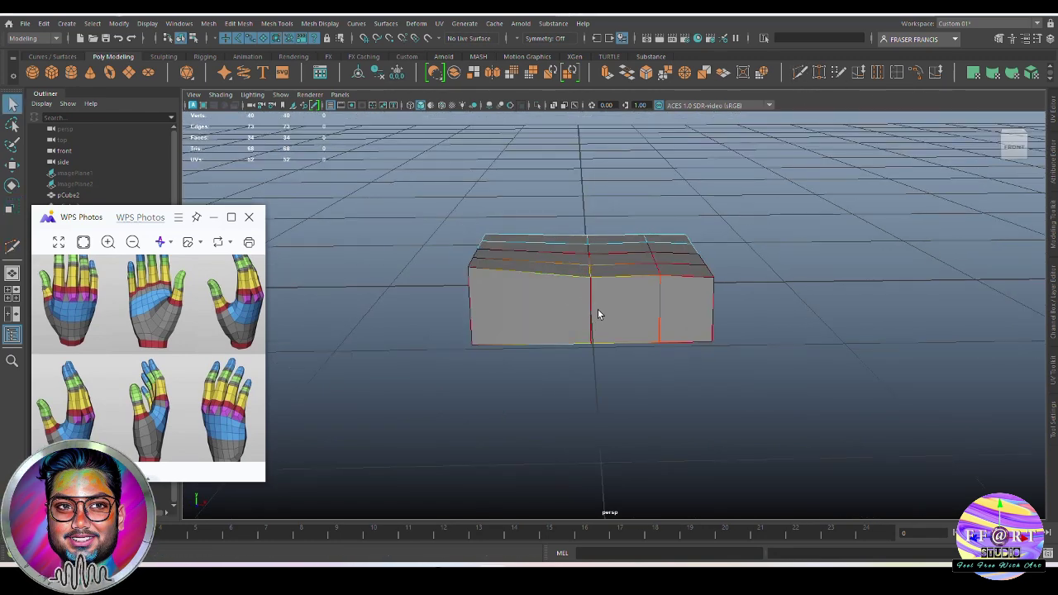
Step: Turn off soft selection and scale up the palm's centre edge loop to broaden the middle of the hand
click(591, 314)
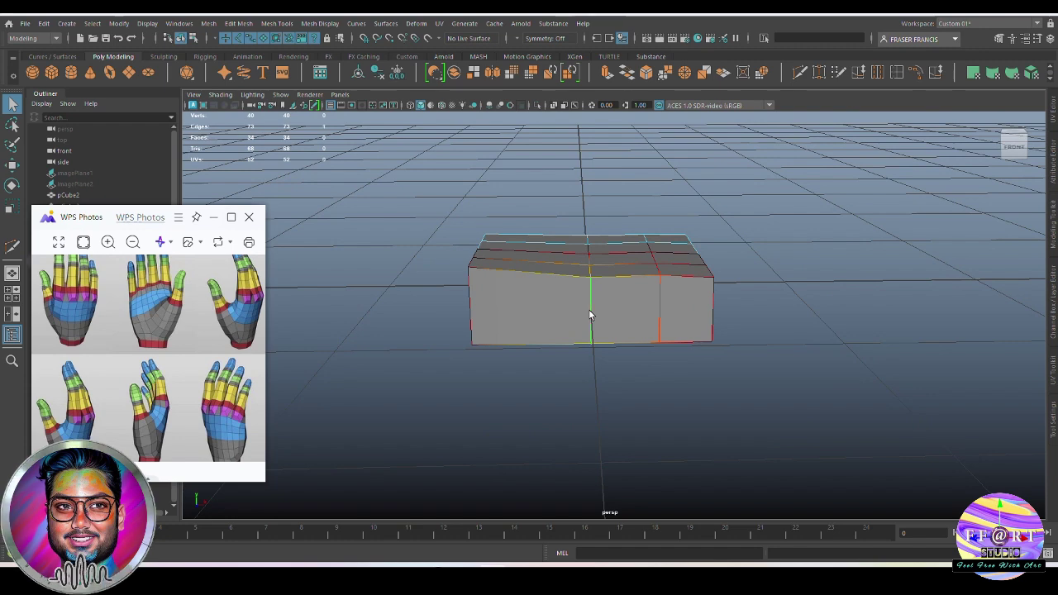
double_click(590, 314)
key(b)
alt+drag(590, 314, 589, 281)
key(r)
drag(591, 236, 598, 225)
alt+drag(626, 299, 660, 301)
drag(579, 215, 583, 212)
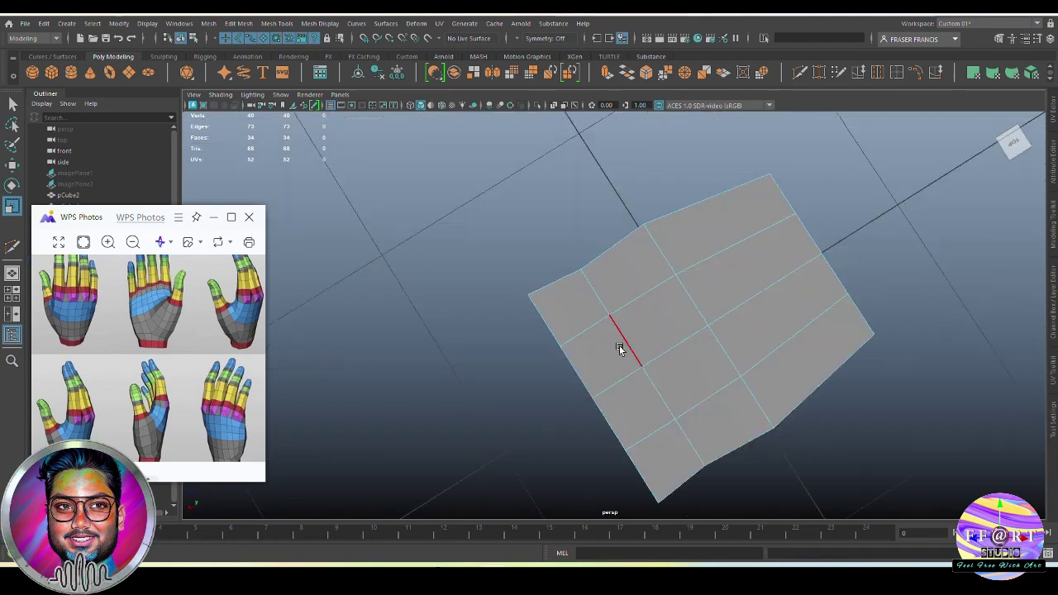
Step: Scale up the new edge loop near the finger end to widen the palm outline there
double_click(620, 350)
alt+drag(621, 376, 700, 392)
drag(631, 331, 673, 300)
scroll(626, 331, down, 4)
scroll(619, 253, up, 3)
alt+drag(619, 253, 620, 323)
Step: Switch to face selection and select the four faces across the palm block's finger end
right_drag(638, 257, 642, 291)
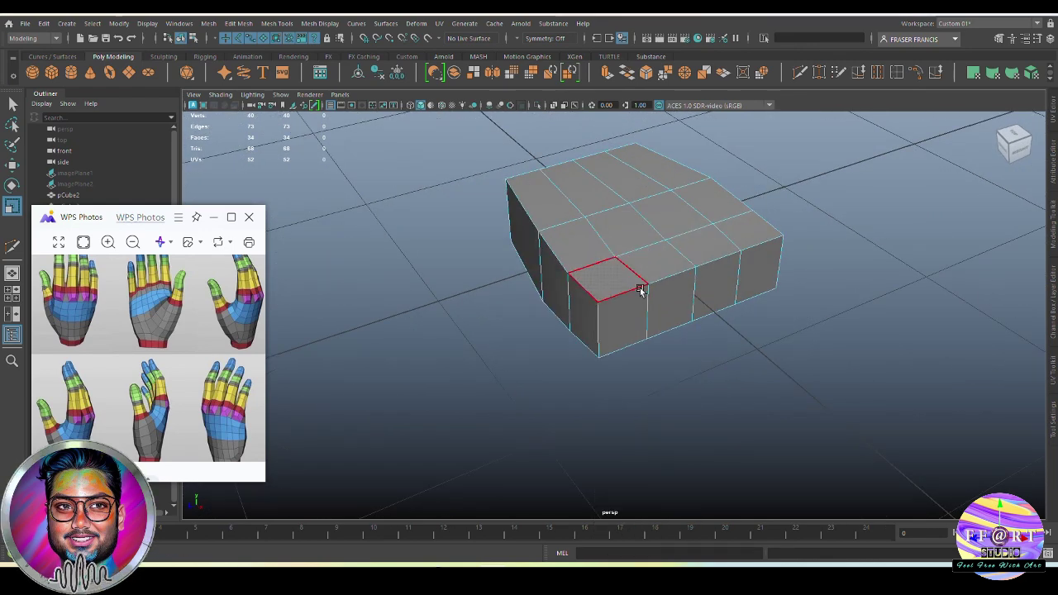
click(641, 291)
alt+drag(686, 355, 583, 316)
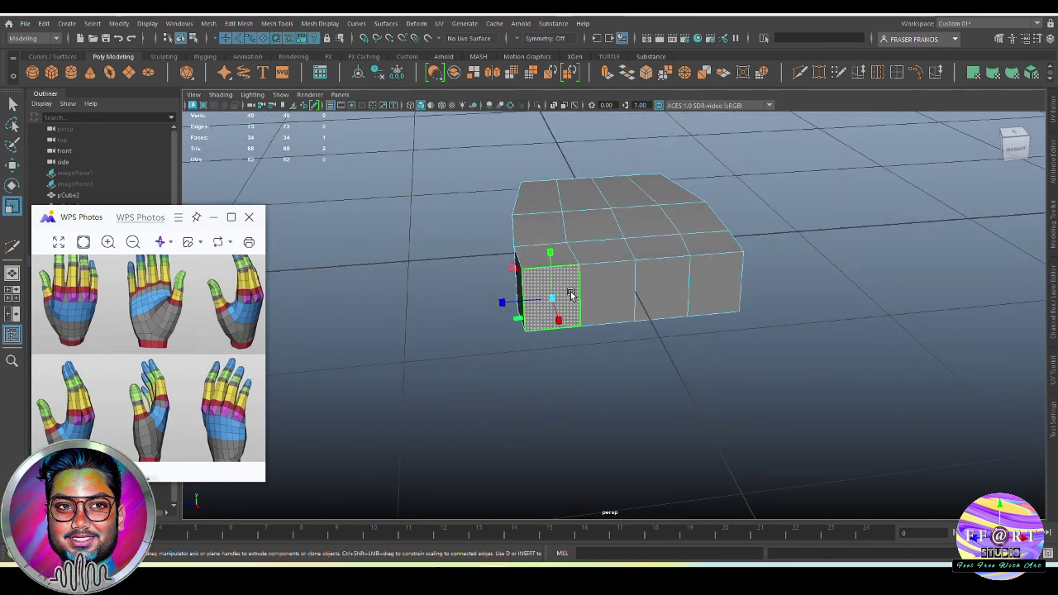
alt+drag(570, 295, 638, 341)
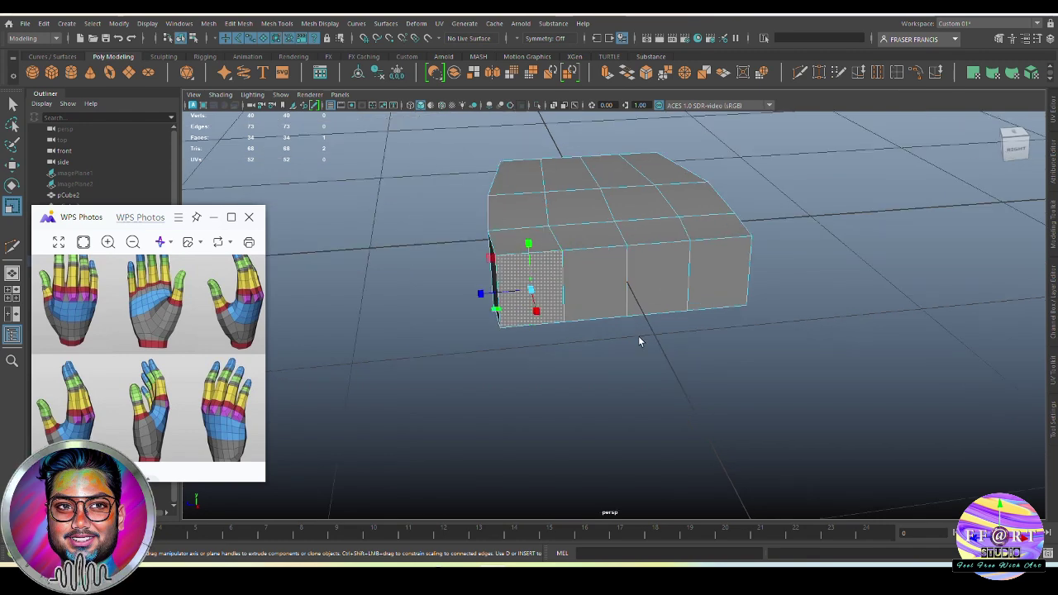
key(q)
shift+click(610, 293)
shift+click(667, 293)
shift+click(715, 300)
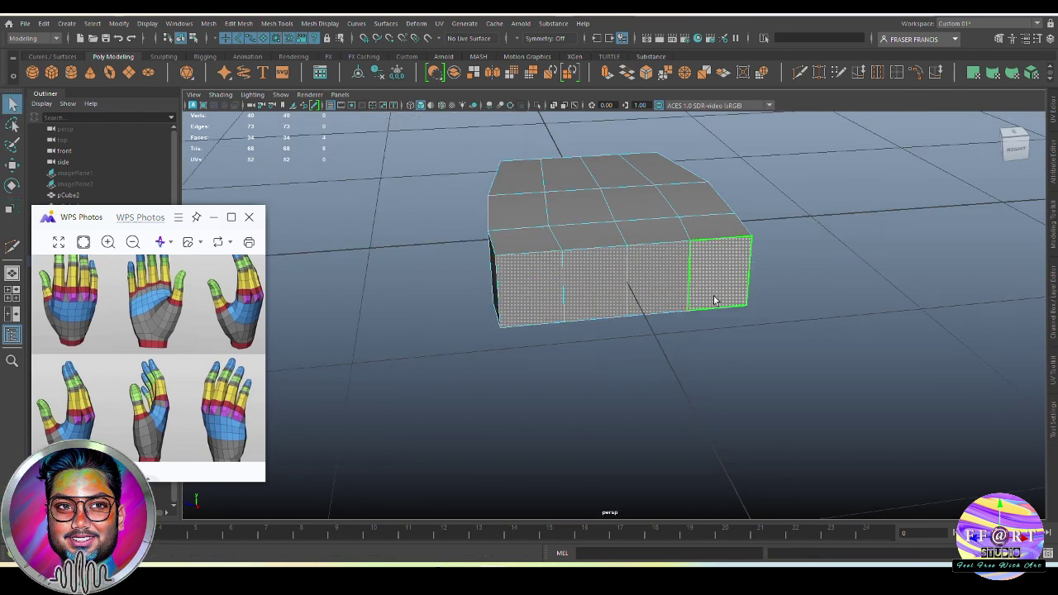
Step: Extrude the four finger-end faces individually with Keep Faces Together off and an offset of 0.01
alt+drag(716, 299, 691, 316)
key(ctrl+e)
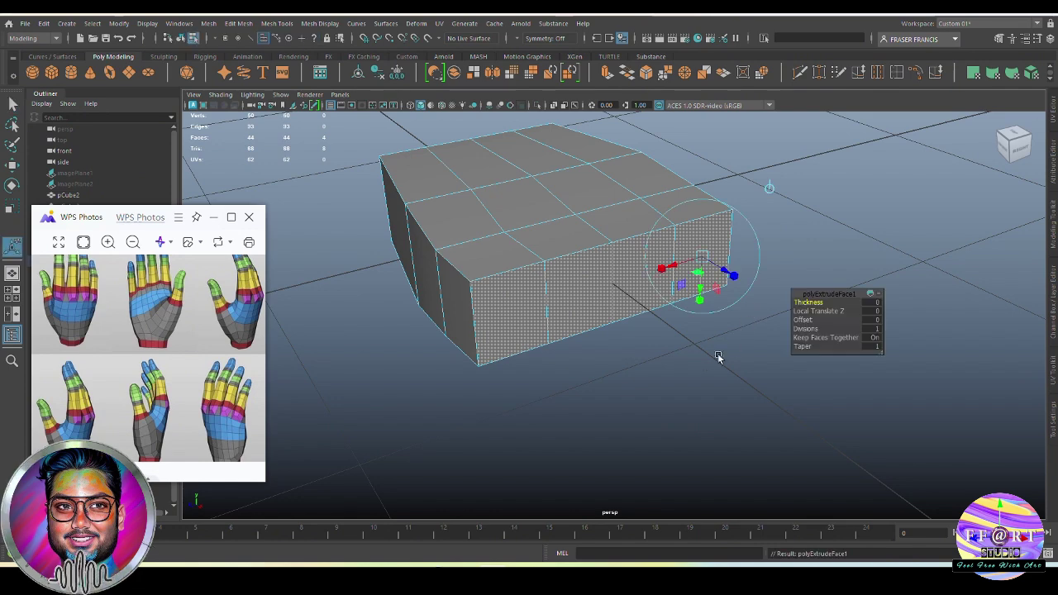
alt+drag(718, 357, 716, 385)
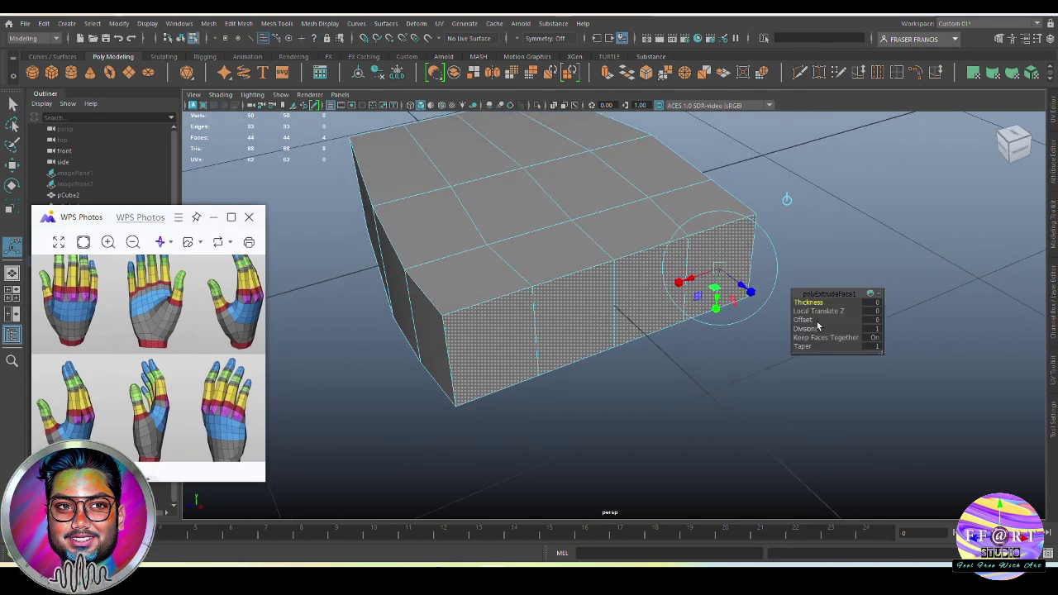
drag(807, 320, 814, 320)
key(ctrl+z)
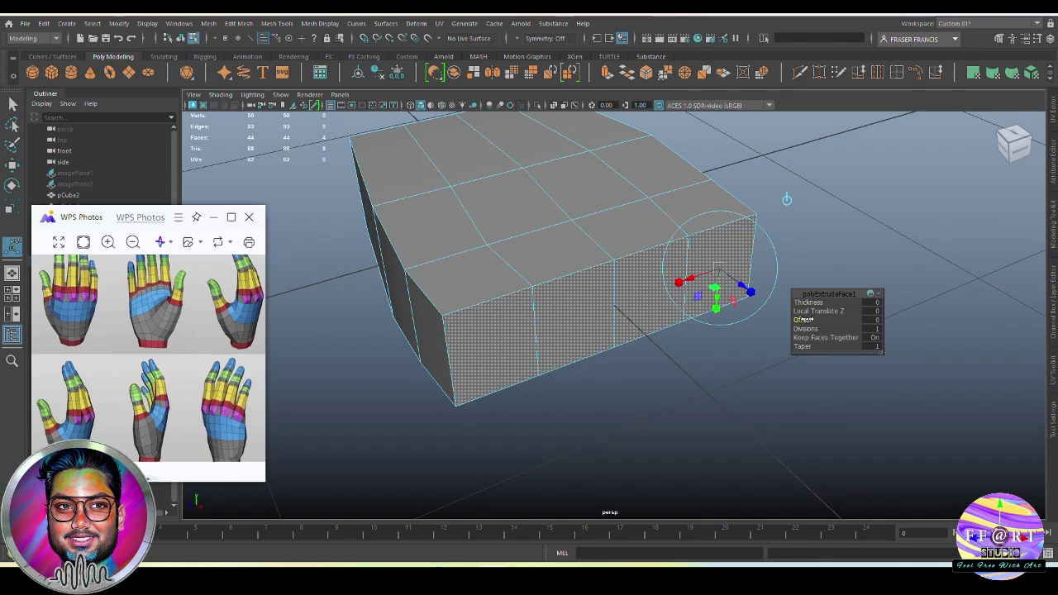
click(875, 338)
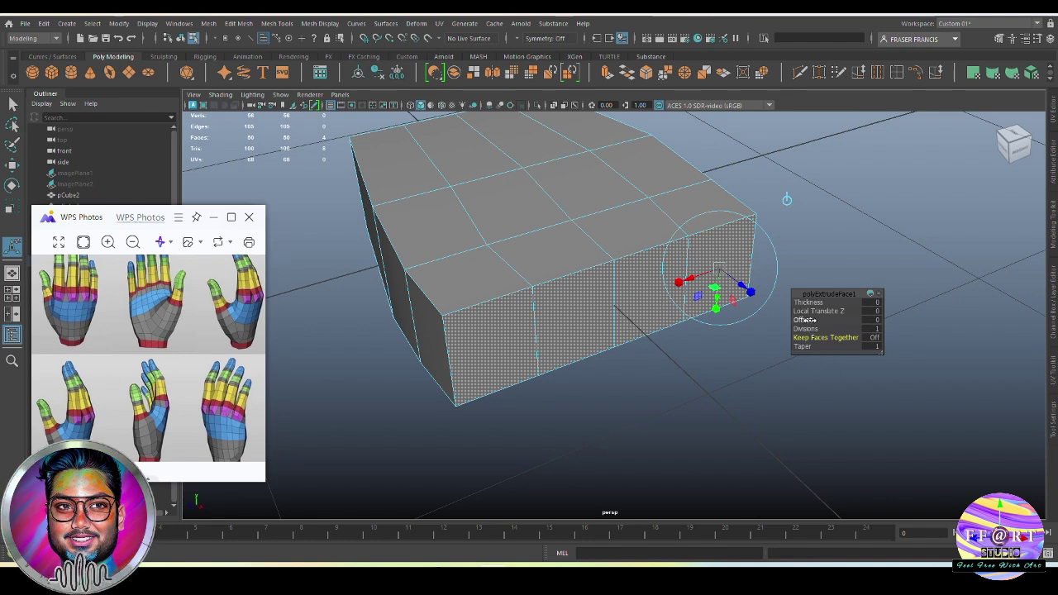
drag(808, 320, 812, 320)
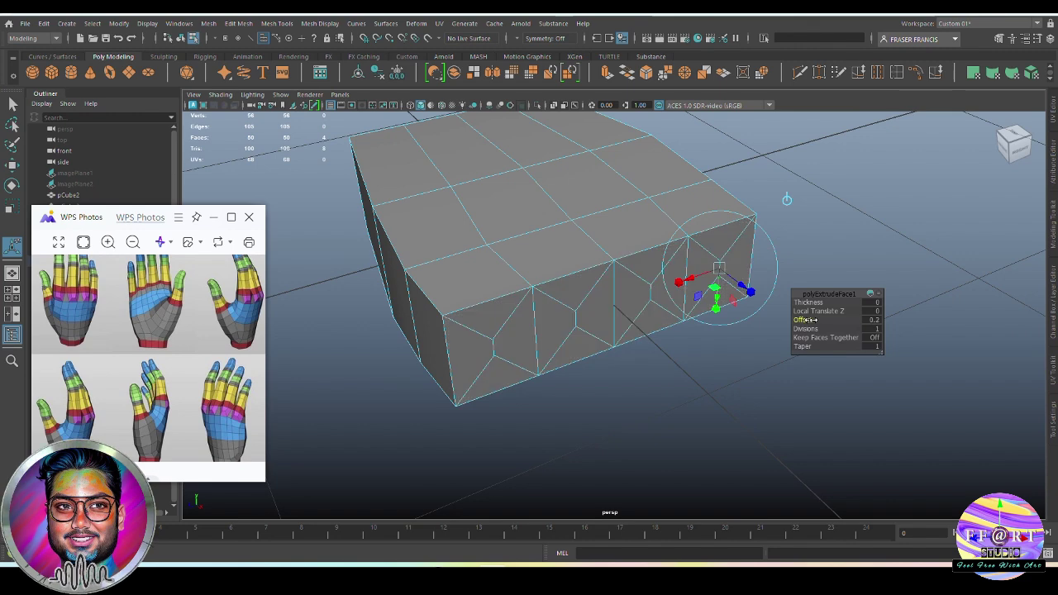
click(872, 321)
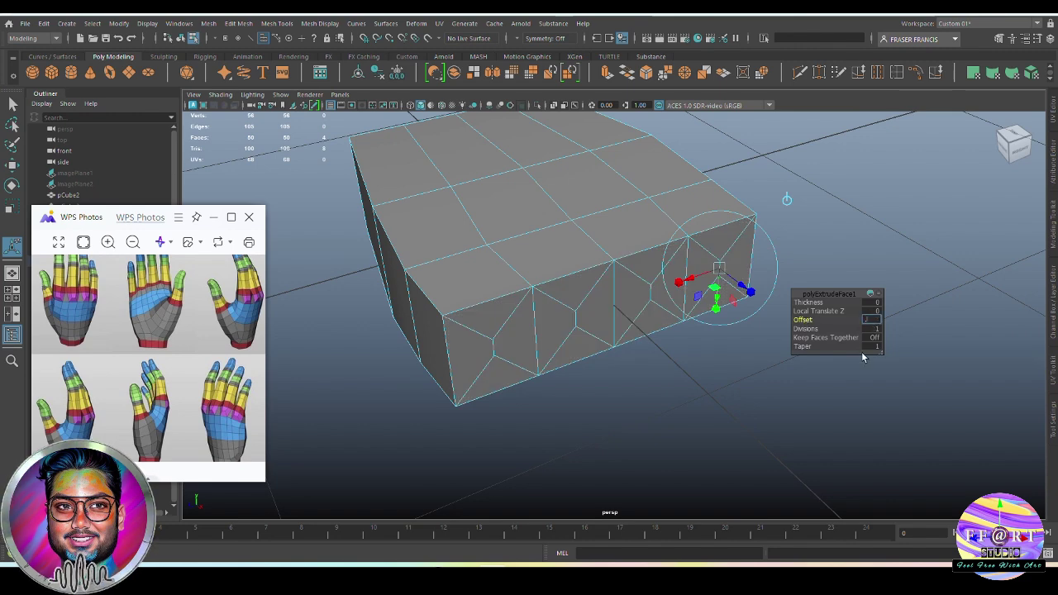
text(.05)
middle_drag(859, 350, 857, 350)
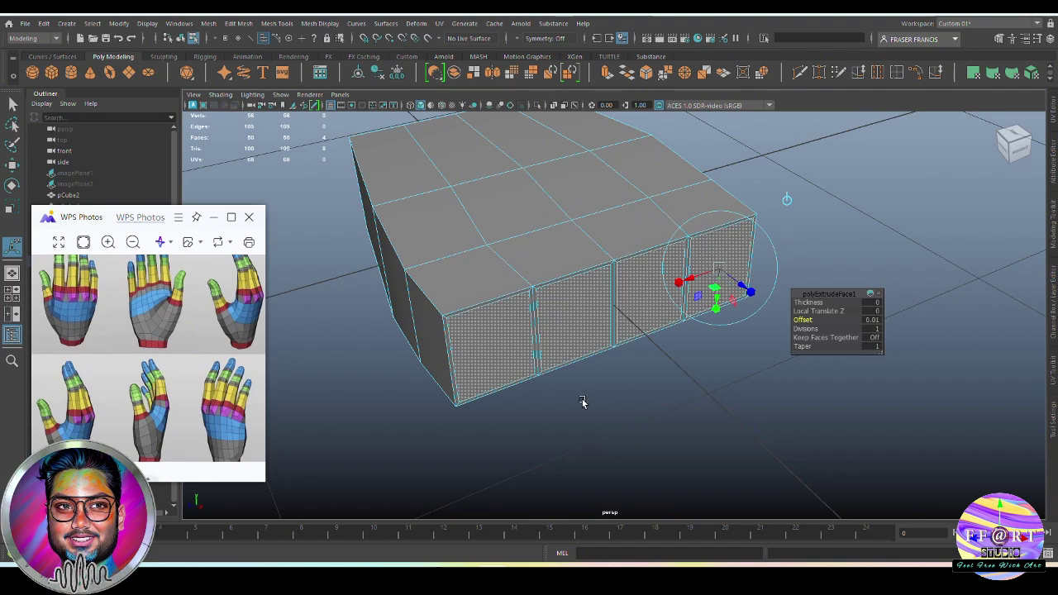
Step: Move the four inset faces slightly outward from the palm along the finger direction
alt+drag(564, 377, 546, 358)
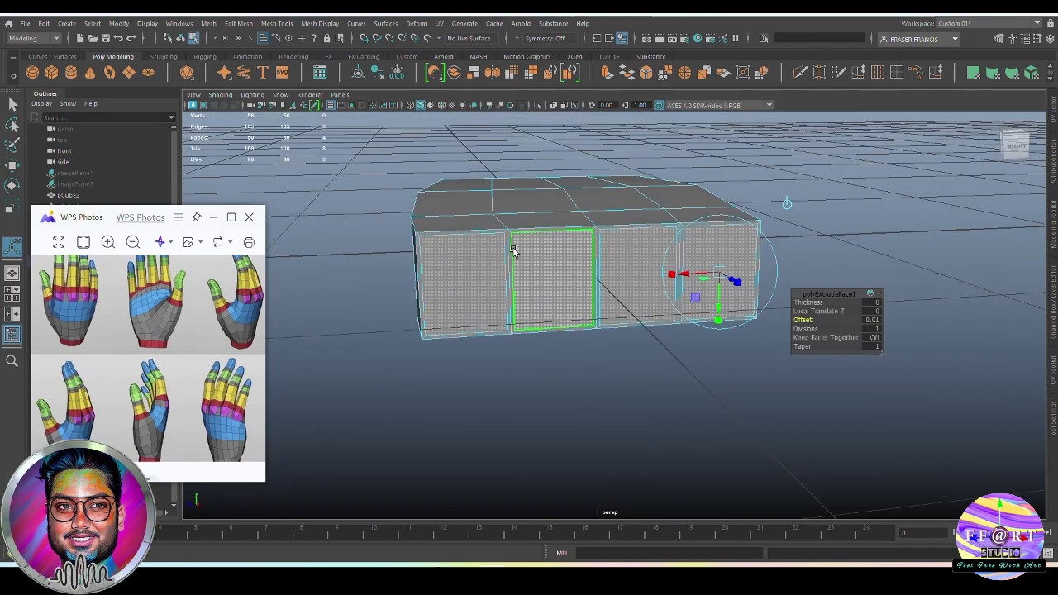
alt+drag(513, 321, 568, 352)
key(w)
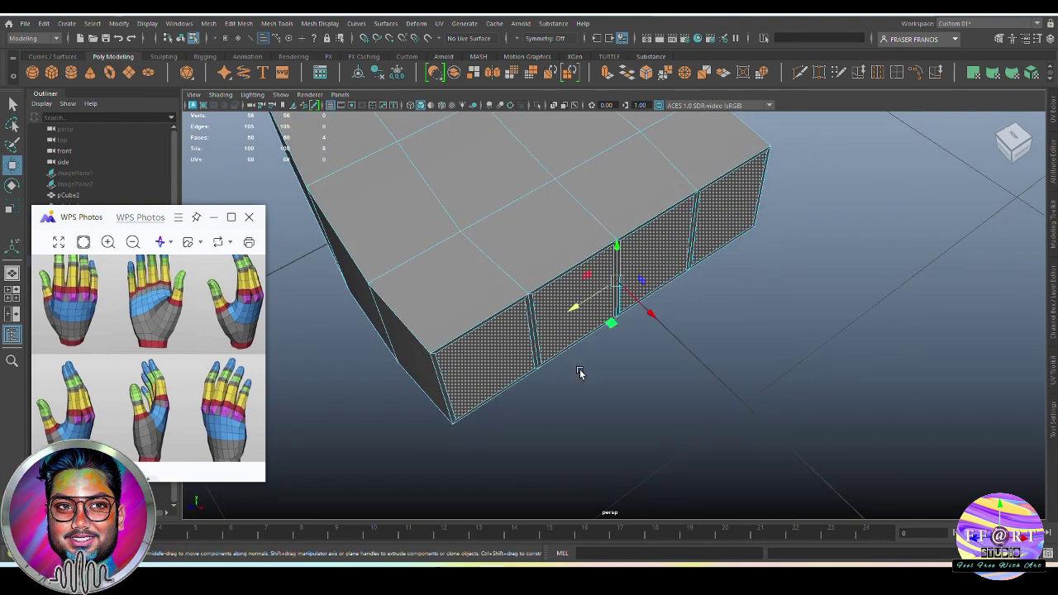
click(648, 315)
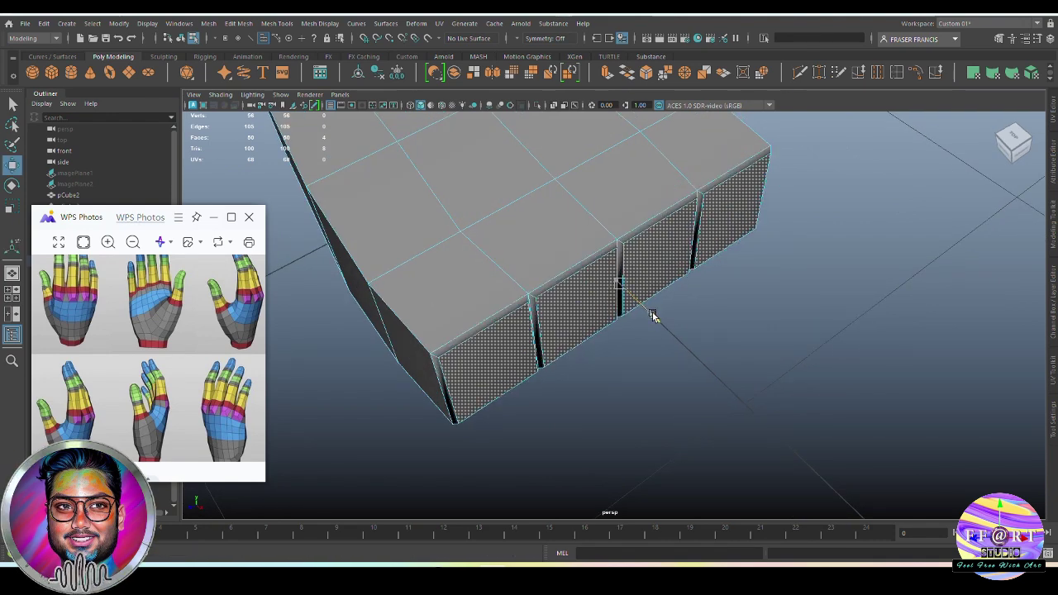
drag(652, 313, 731, 360)
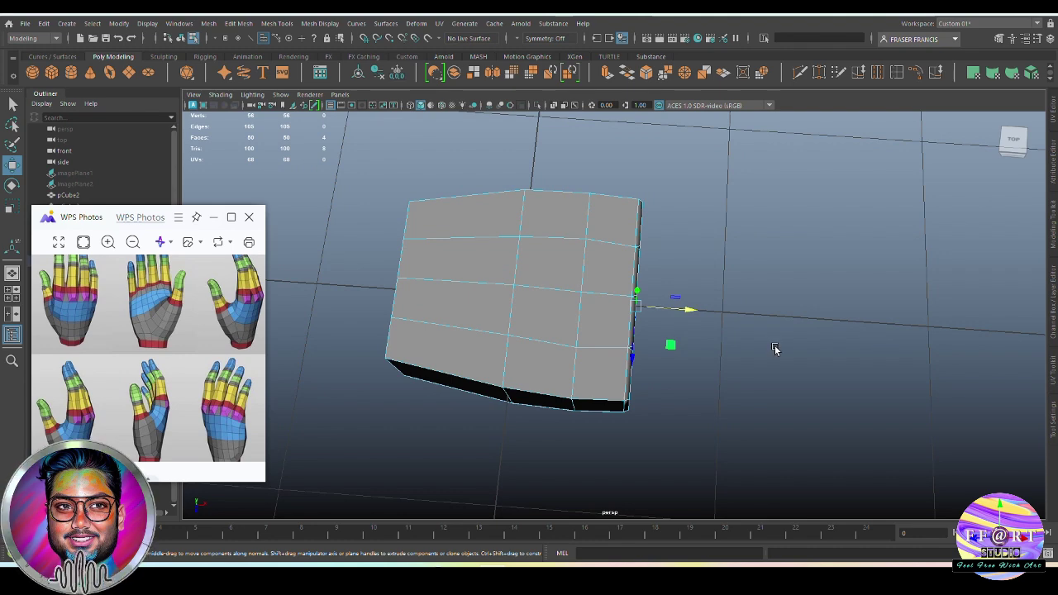
Step: Extrude the four inset faces outward into fingers with a local Z translation of 0.923
alt+drag(773, 348, 706, 335)
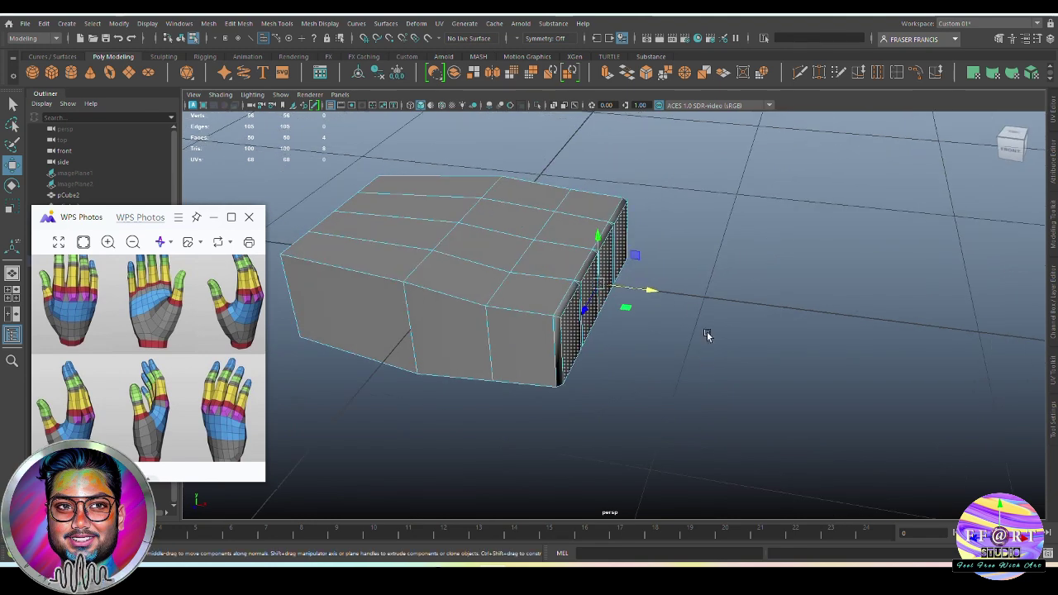
key(ctrl+e)
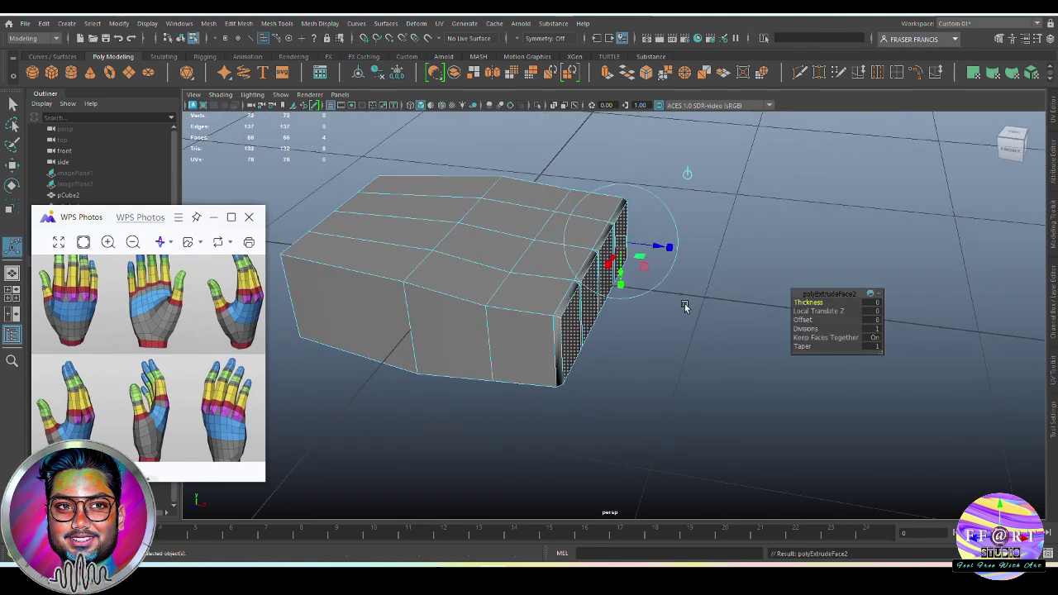
alt+drag(683, 304, 638, 288)
drag(607, 229, 533, 390)
drag(495, 343, 579, 376)
scroll(406, 336, down, 5)
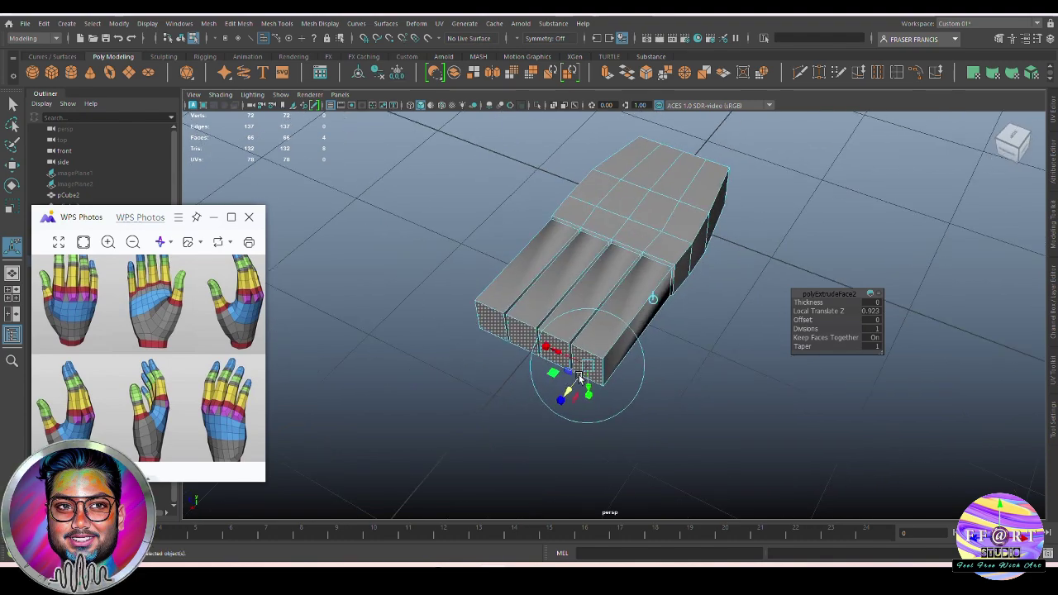
Step: Set the finger extrusion to 3 divisions to create the finger segments
scroll(583, 413, up, 5)
alt+drag(586, 430, 666, 393)
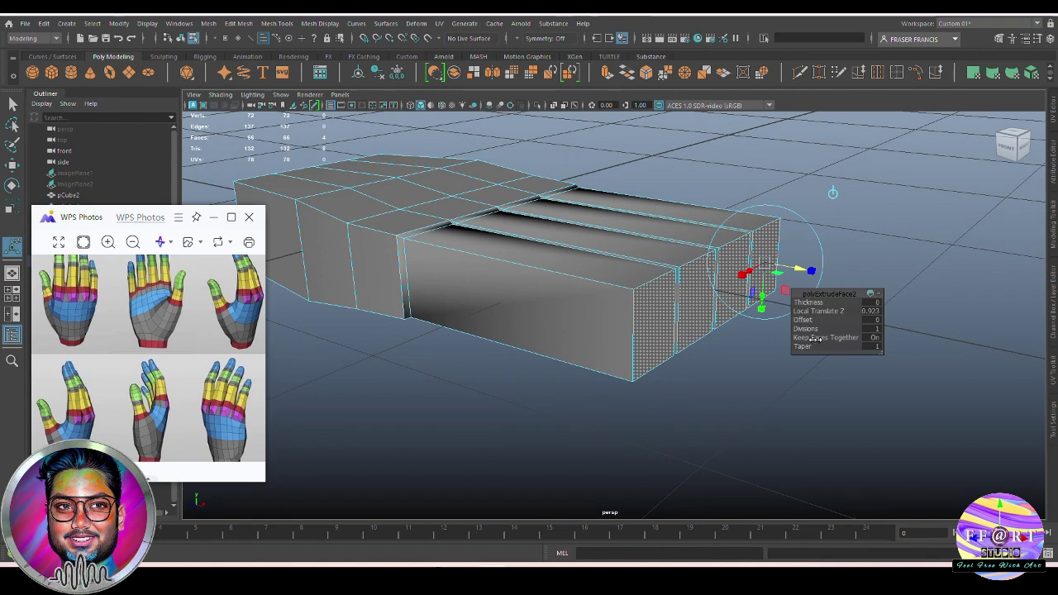
drag(807, 330, 816, 329)
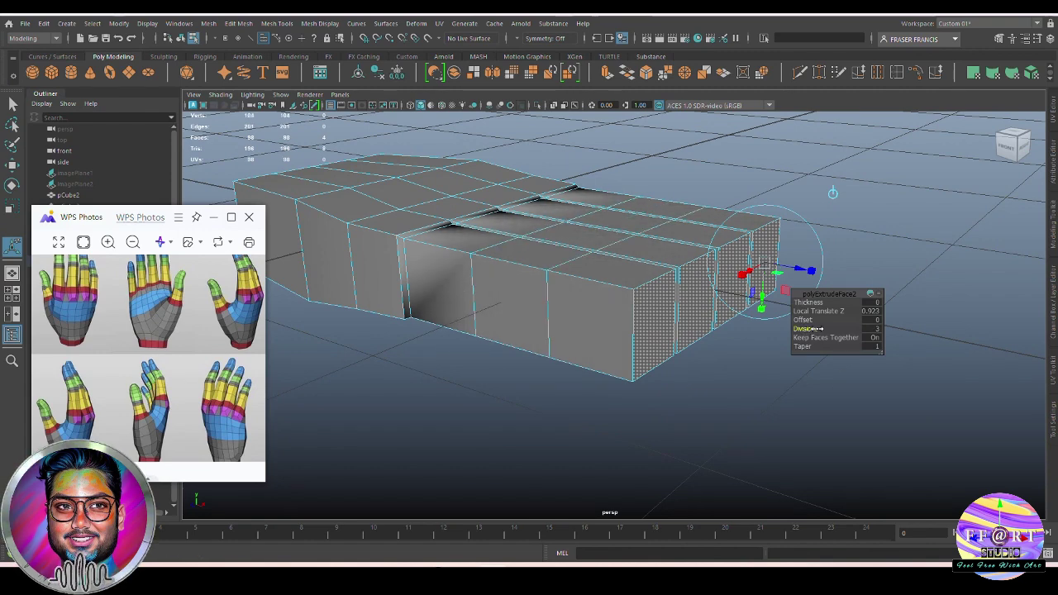
alt+drag(483, 332, 549, 321)
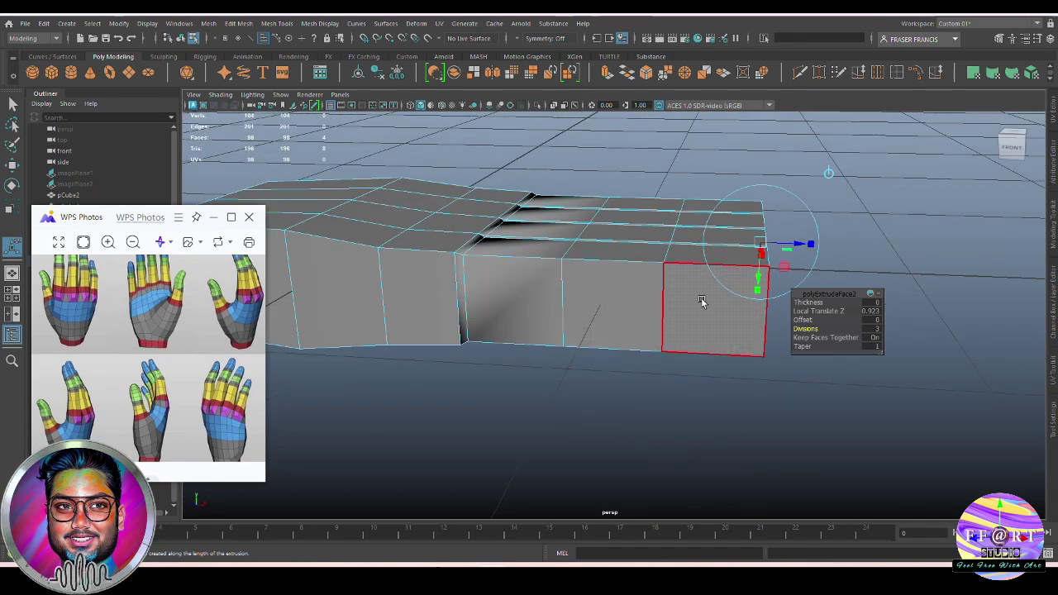
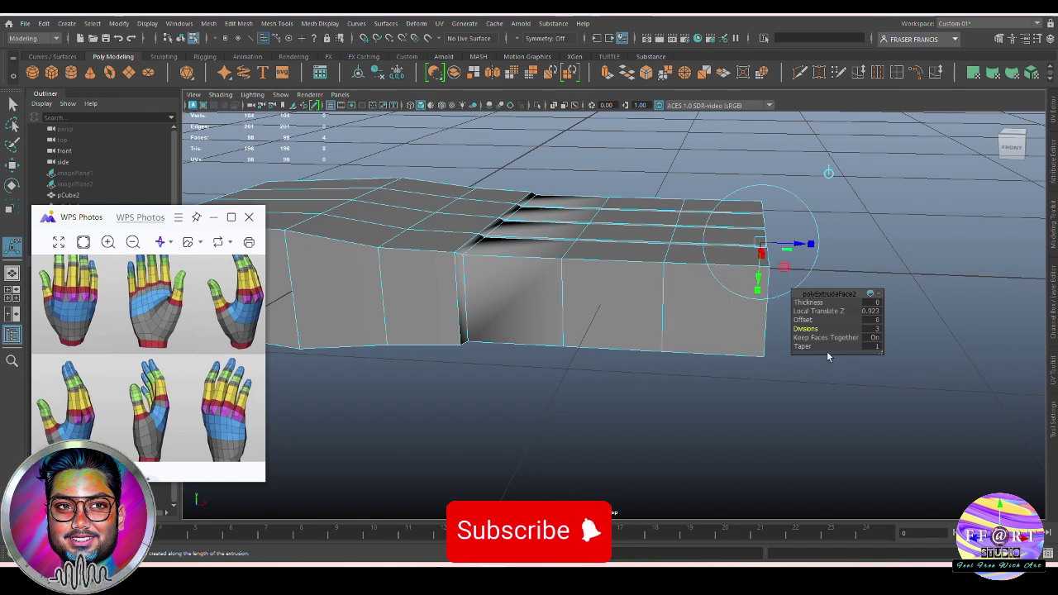
Step: Extrude the four finger end faces again by 0.179 in local Z to add short fingertip segments
alt+drag(746, 377, 728, 395)
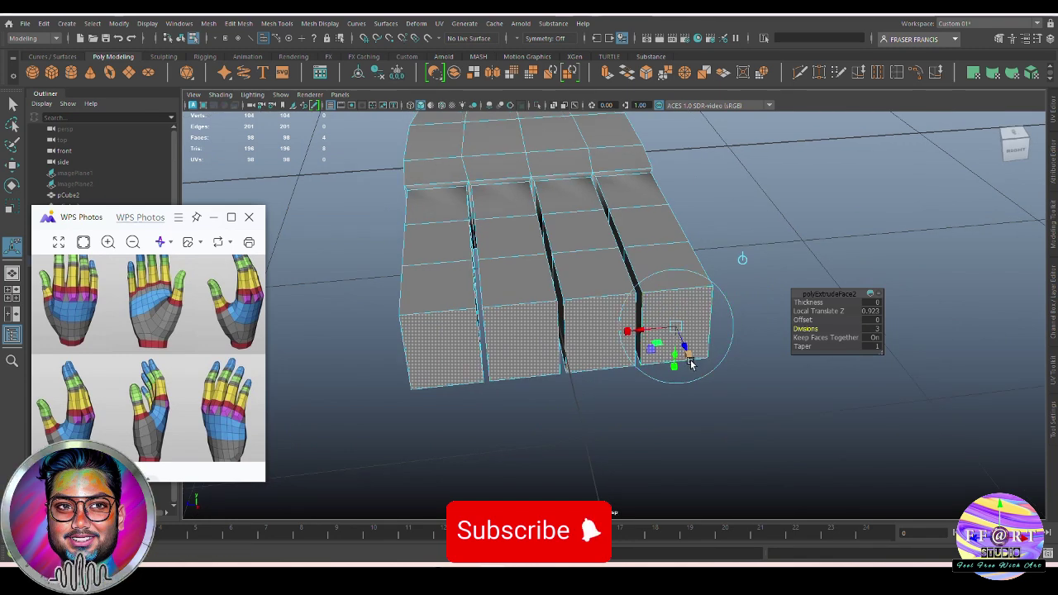
alt+drag(690, 362, 601, 329)
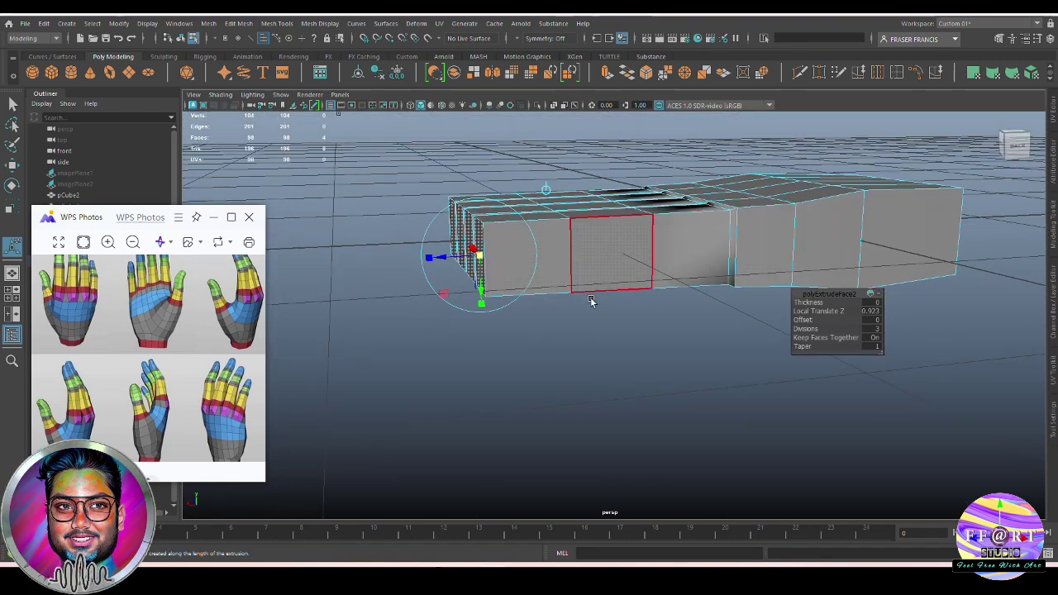
alt+drag(575, 313, 688, 426)
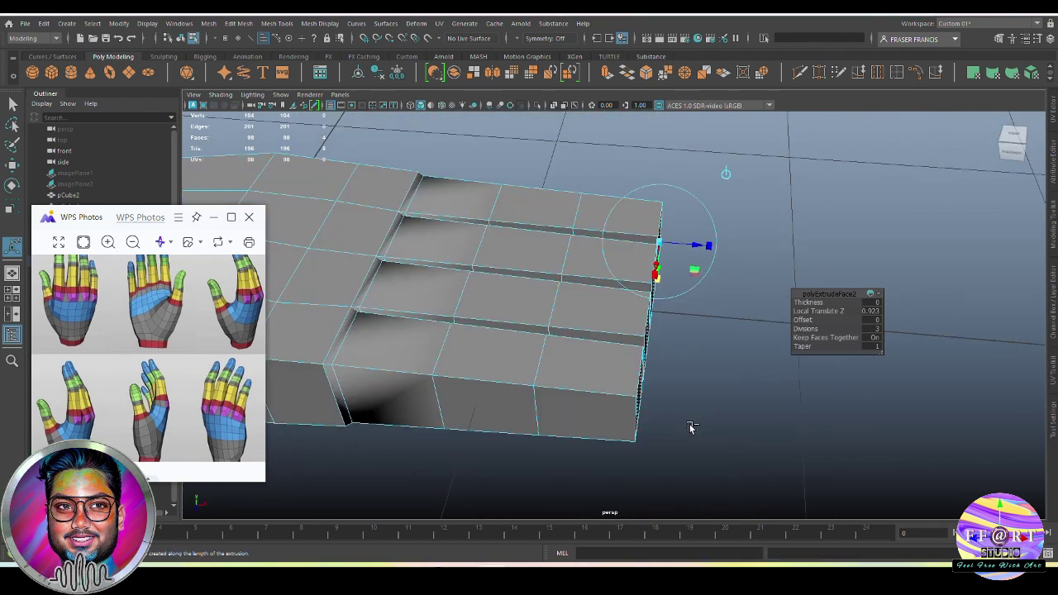
key(ctrl+e)
drag(703, 244, 743, 251)
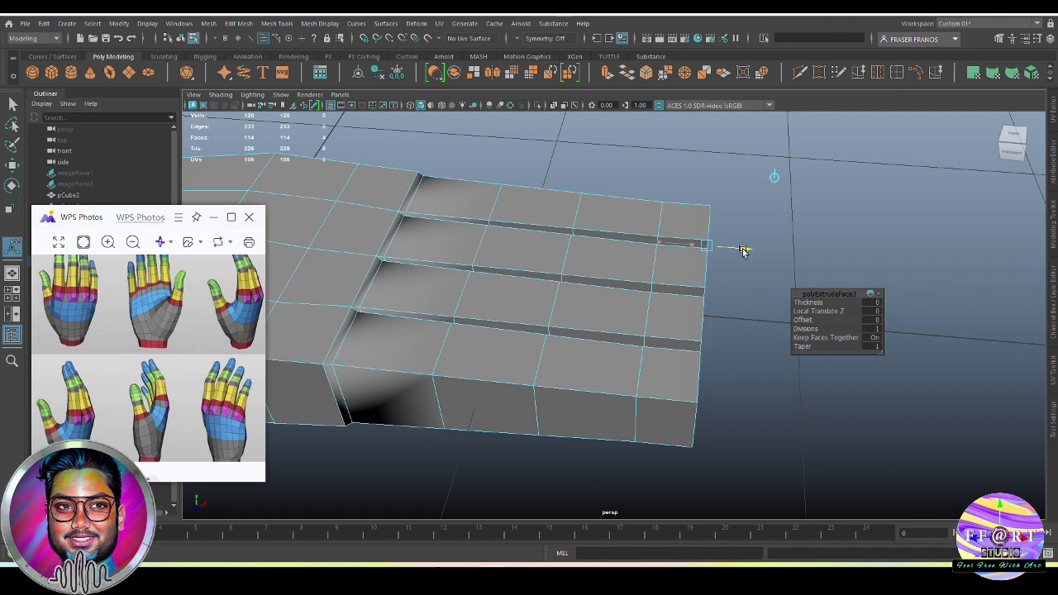
drag(744, 251, 744, 250)
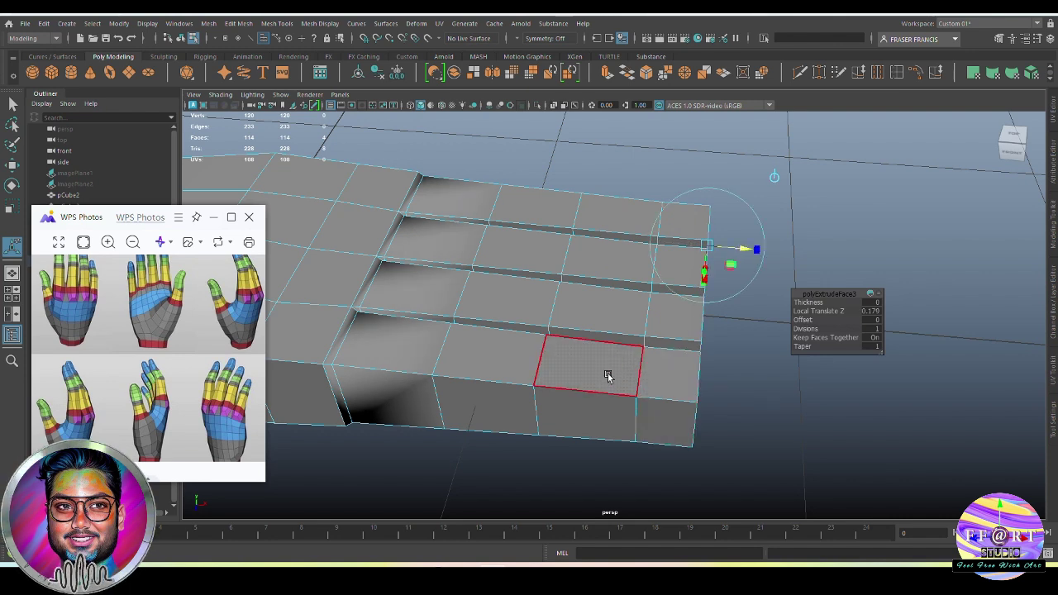
Step: Scale down the four fingertip end faces slightly and return to object mode
alt+drag(705, 398, 666, 383)
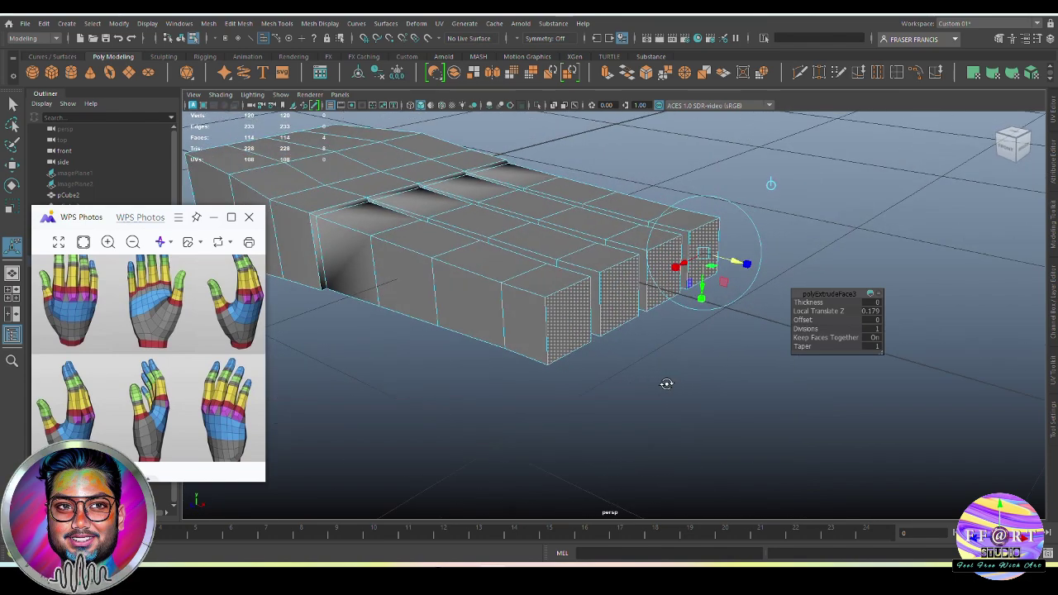
alt+drag(745, 411, 717, 299)
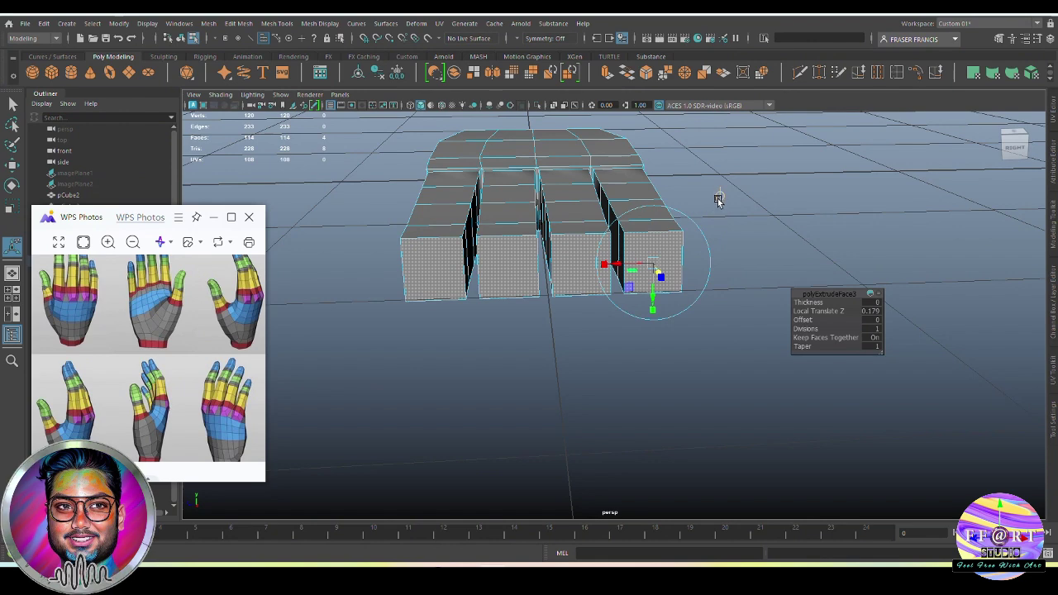
alt+drag(605, 332, 651, 299)
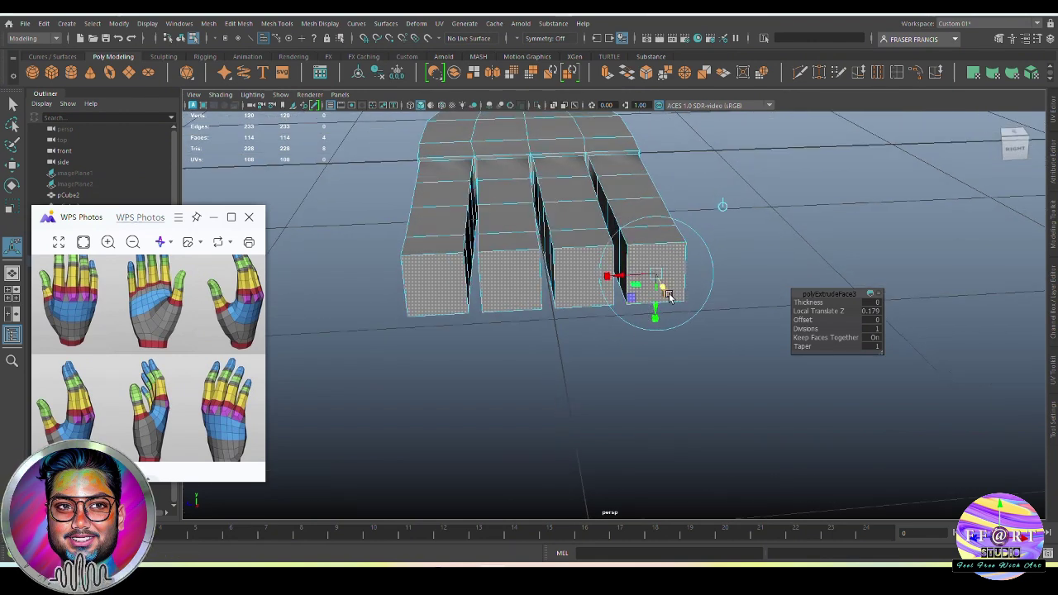
click(669, 296)
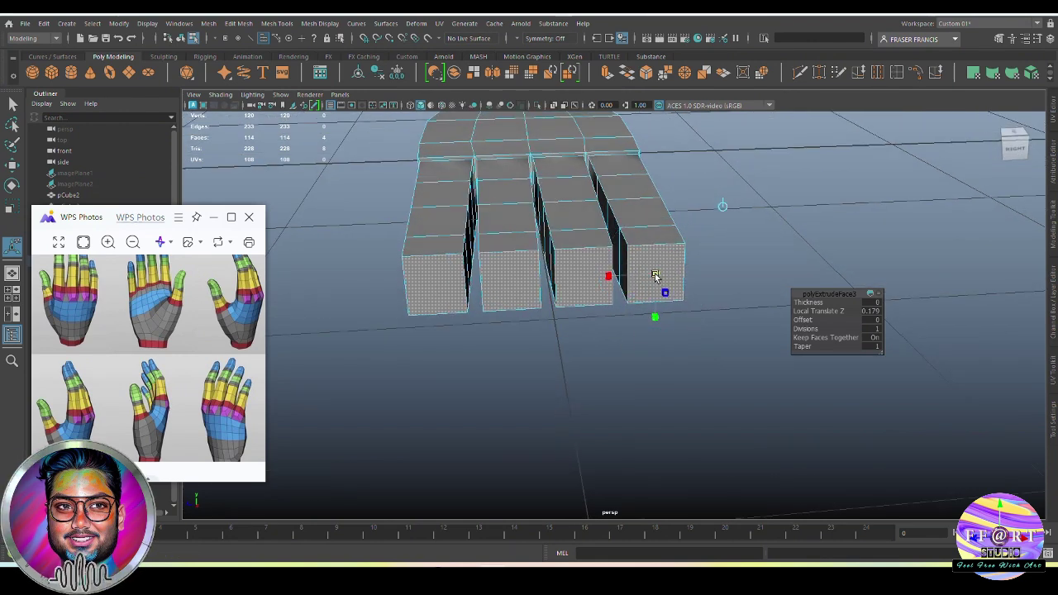
drag(654, 274, 645, 276)
alt+drag(645, 276, 572, 314)
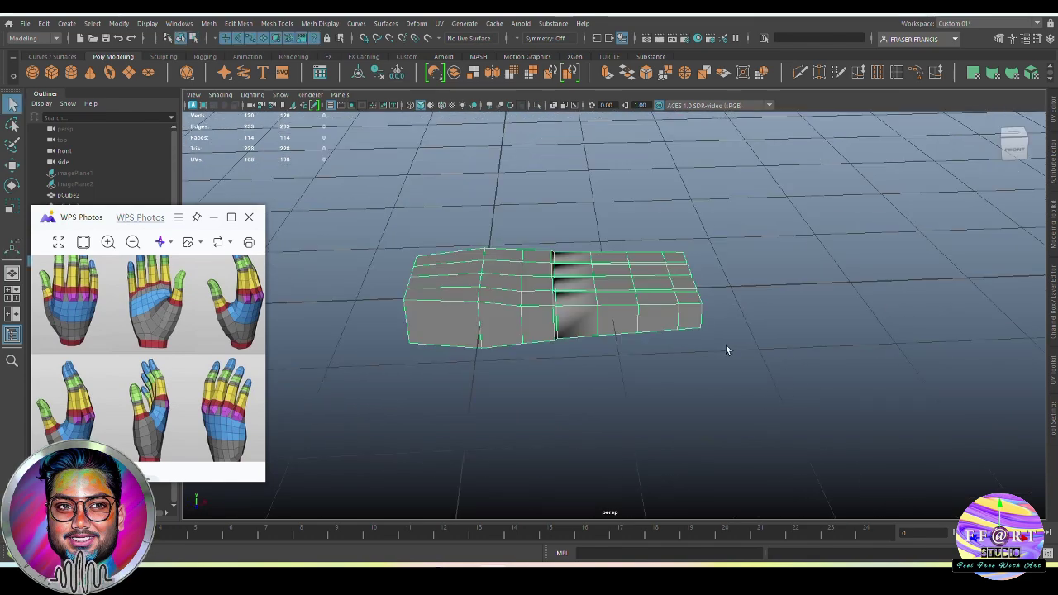
Step: Preview the hand mesh with smoothing and inspect the palm and four fingers from several angles
click(647, 341)
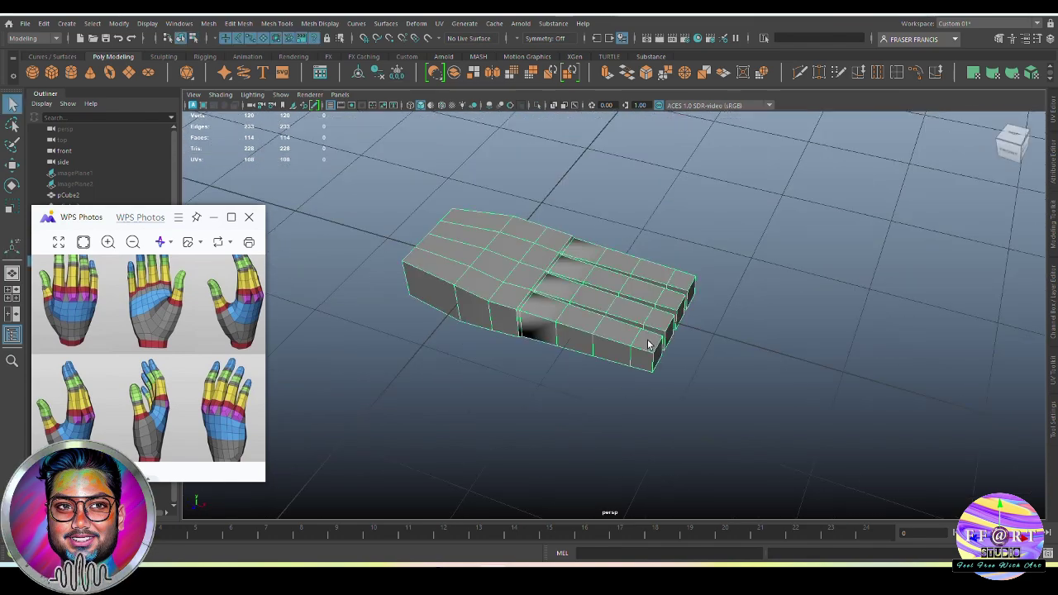
alt+drag(649, 346, 692, 305)
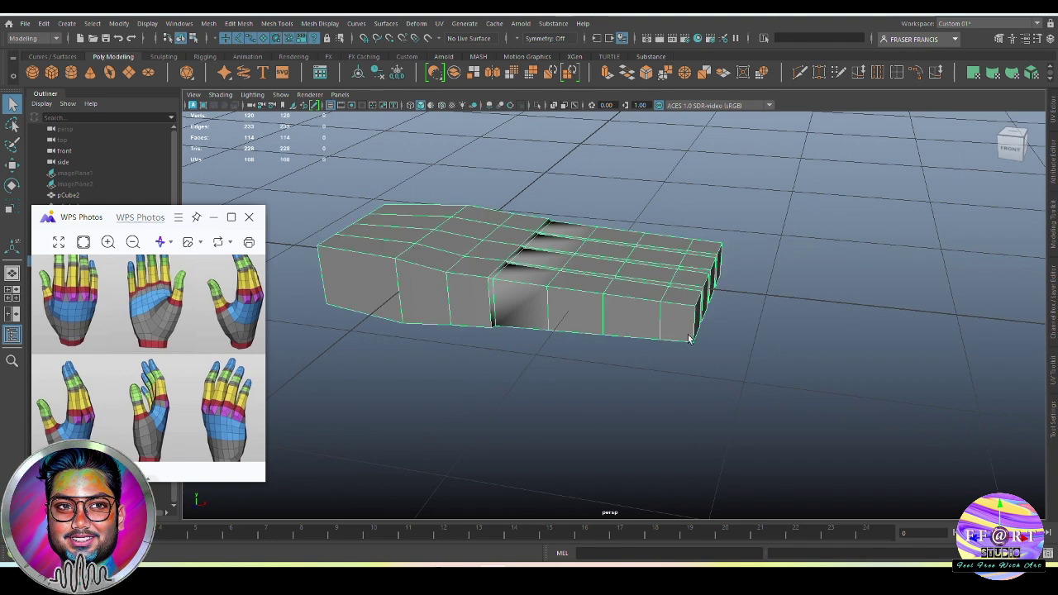
key(3)
click(761, 351)
alt+drag(713, 290, 727, 334)
click(707, 306)
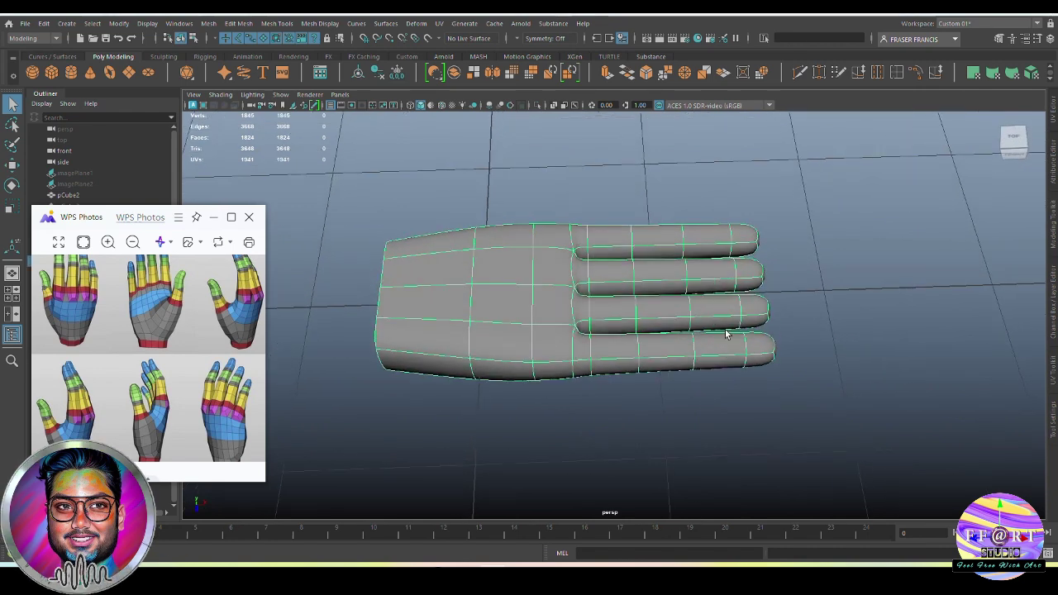
Step: Turn off Edge Flow for the Multi-Cut tool and insert an edge loop around the mid-thickness of the palm and fingers
key(1)
click(857, 370)
alt+drag(733, 374, 702, 360)
click(703, 359)
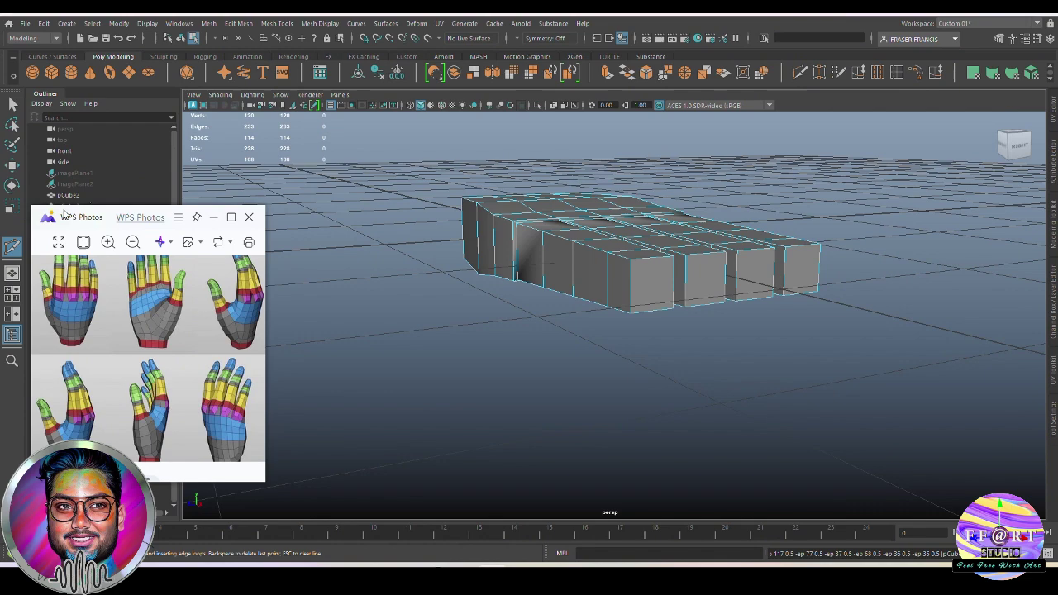
double_click(10, 250)
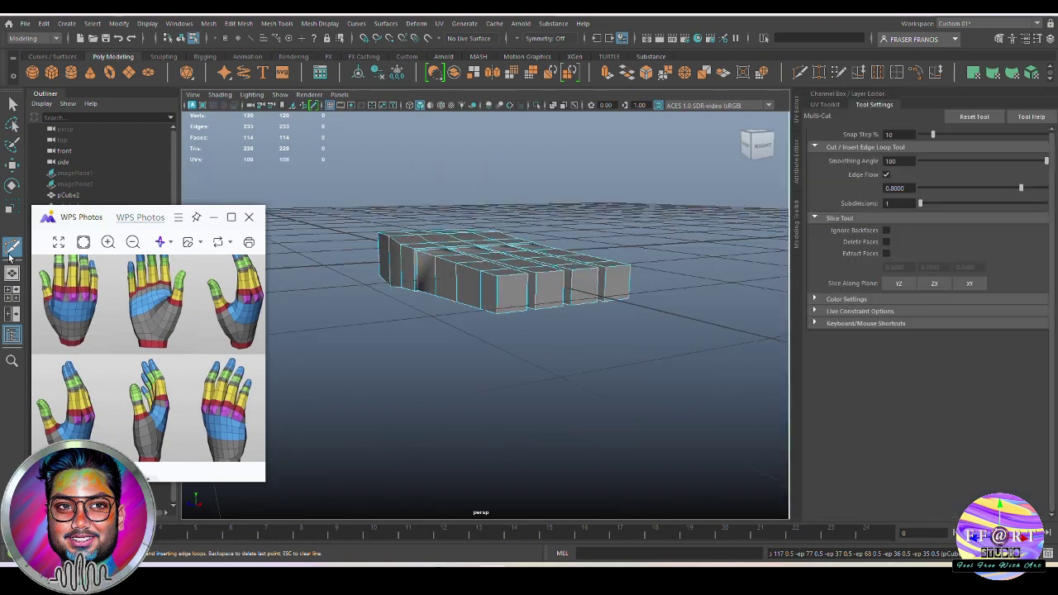
click(888, 175)
click(883, 111)
ctrl+click(684, 295)
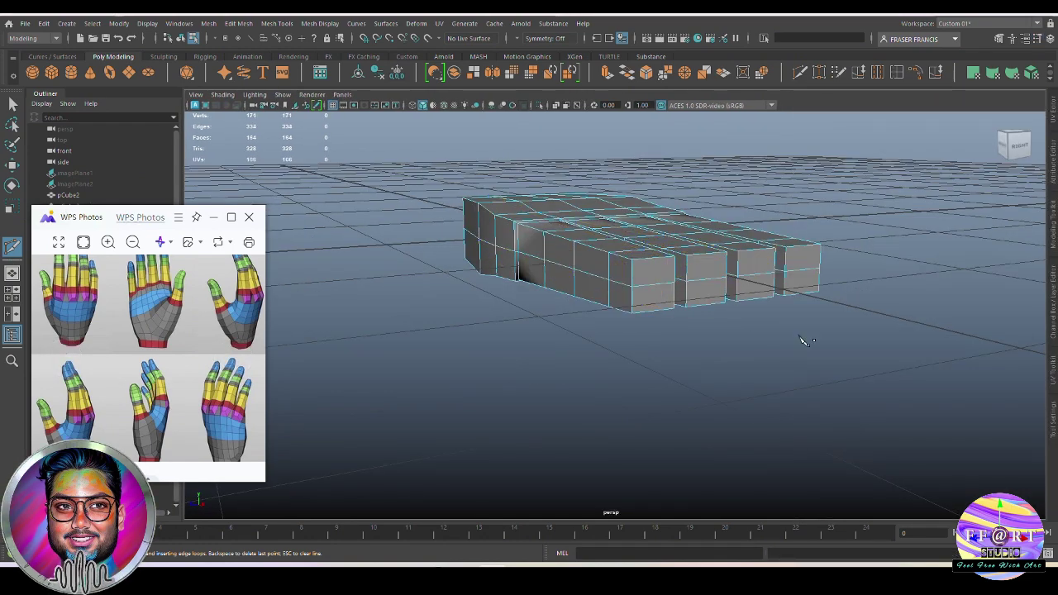
Step: Push the middle side edges of the palm outward in Z and preview the hand with smoothing
alt+drag(803, 342, 621, 394)
key(w)
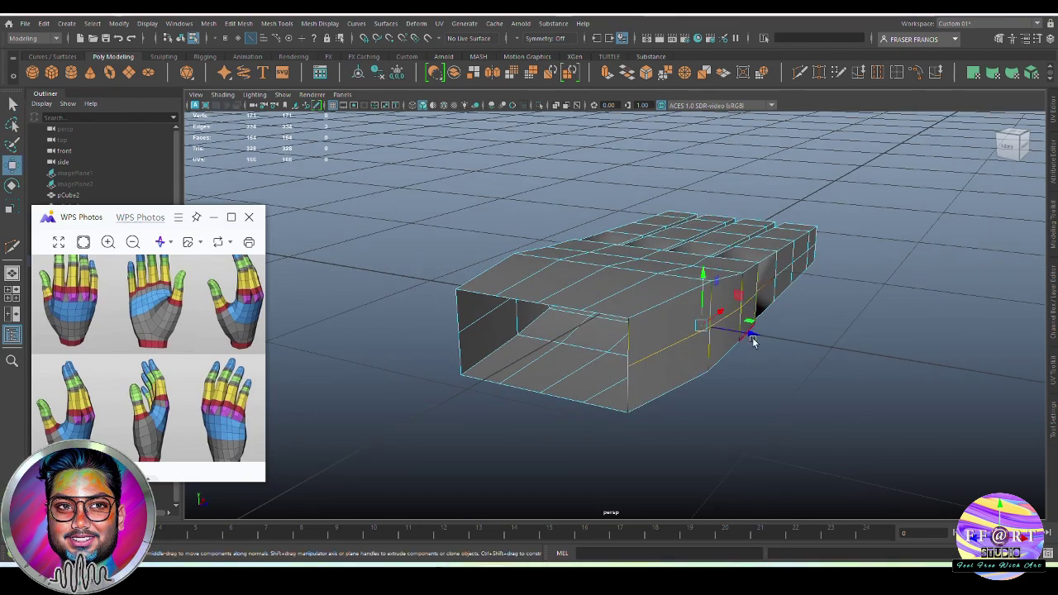
alt+drag(711, 438, 675, 203)
click(539, 237)
alt+drag(676, 203, 581, 305)
key(3)
key(1)
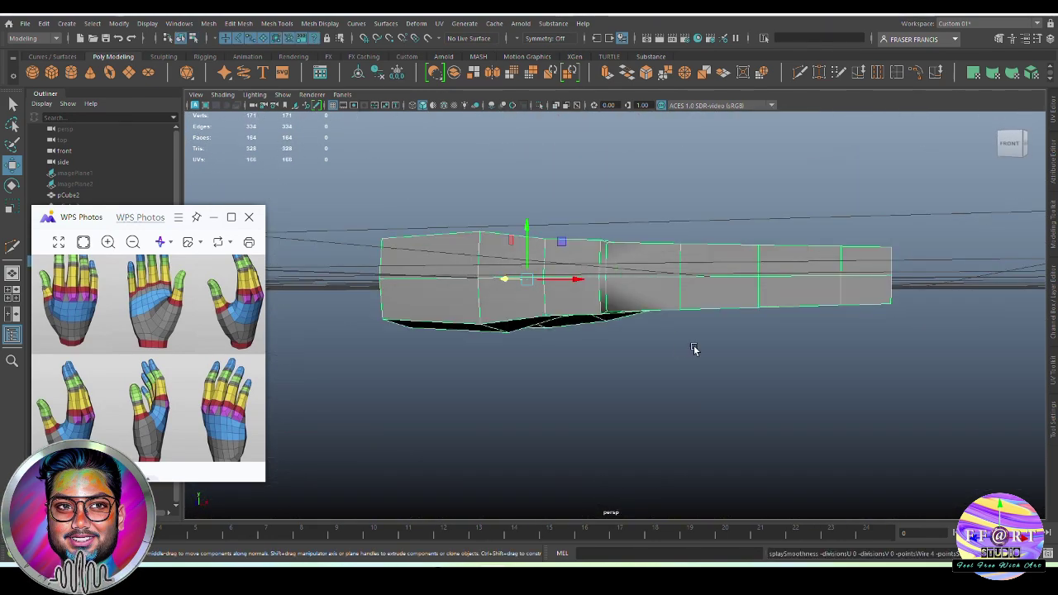
Step: Insert an edge loop across the palm just behind the finger bases
alt+drag(695, 349, 569, 272)
key(g)
click(667, 247)
key(q)
key(F9)
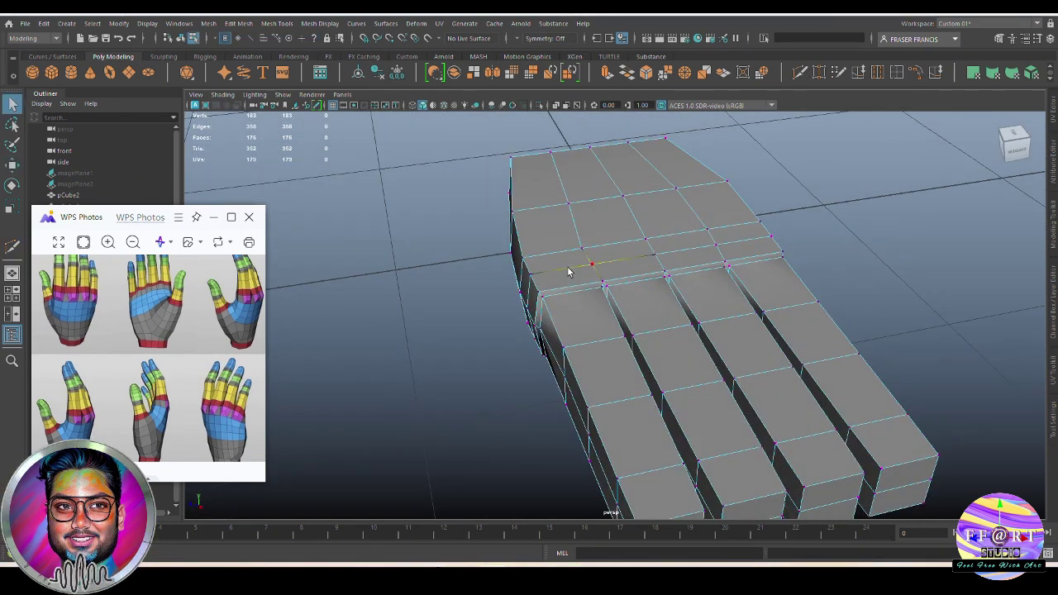
Step: Insert lengthwise edge loops down the middle of the fingers, continuing through the palm to the wrist
click(801, 73)
alt+drag(777, 273, 720, 286)
scroll(720, 285, down, 2)
ctrl+click(604, 367)
ctrl+click(665, 367)
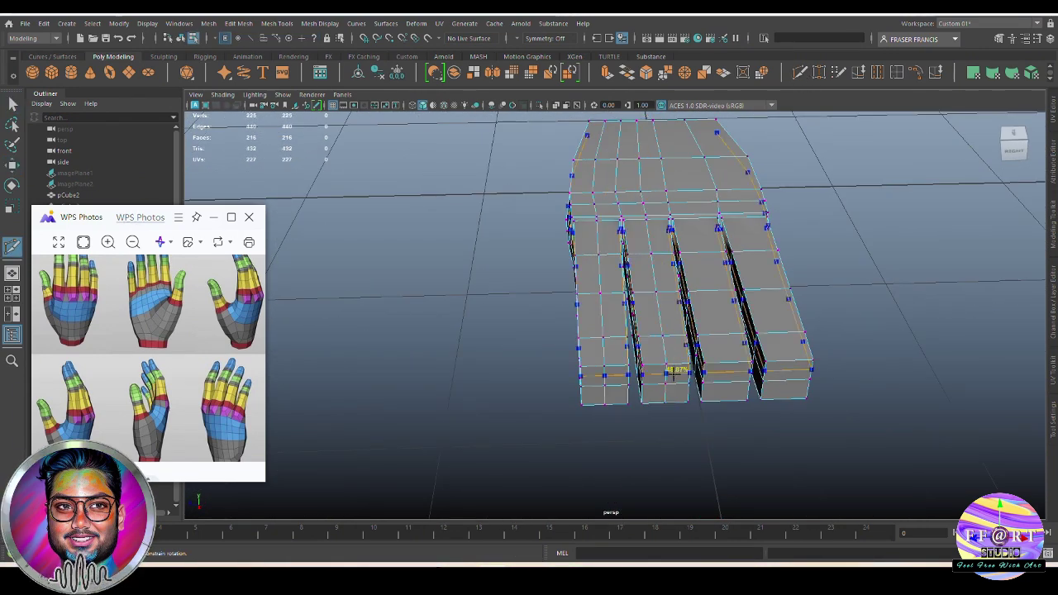
ctrl+middle_click(781, 370)
Step: Select the edge loop at the open wrist end and round out the wrist's cross-section
alt+drag(780, 370, 683, 277)
alt+middle_drag(684, 277, 664, 315)
key(q)
alt+drag(619, 273, 718, 241)
right_drag(616, 310, 615, 279)
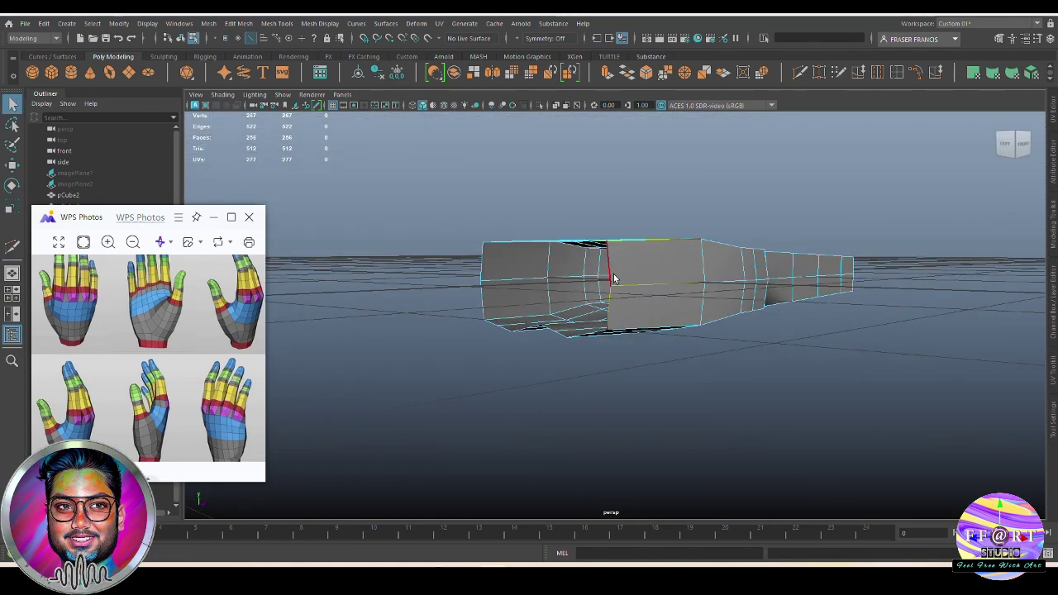
double_click(613, 277)
alt+drag(613, 277, 615, 327)
alt+drag(361, 164, 687, 350)
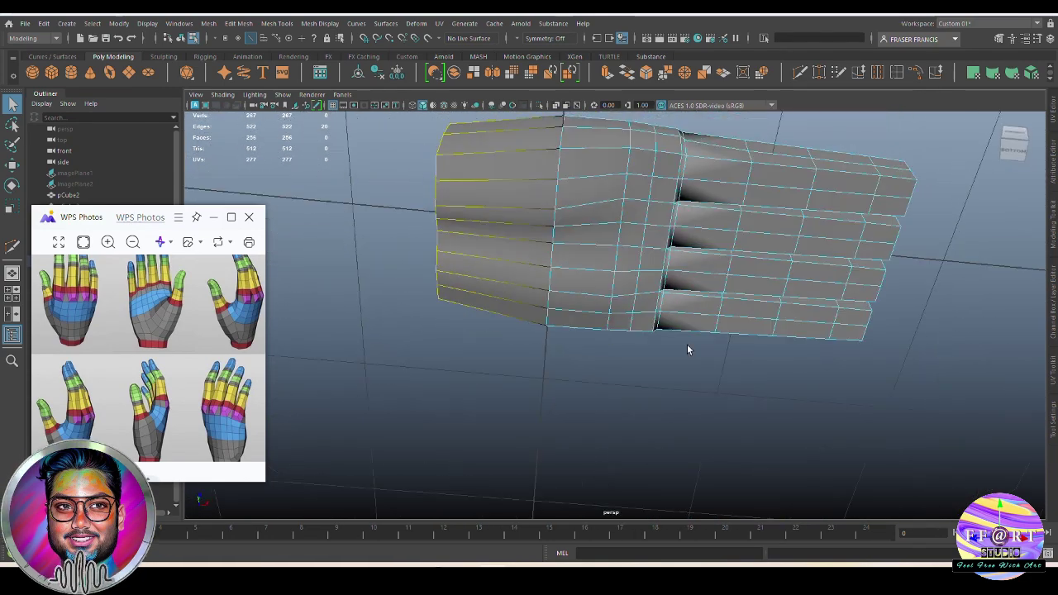
Step: Repeat the rounding on the neighbouring palm edge loops and return to object mode
alt+drag(850, 276, 797, 418)
double_click(589, 357)
key(g)
double_click(624, 381)
alt+drag(624, 380, 757, 427)
key(g)
key(F8)
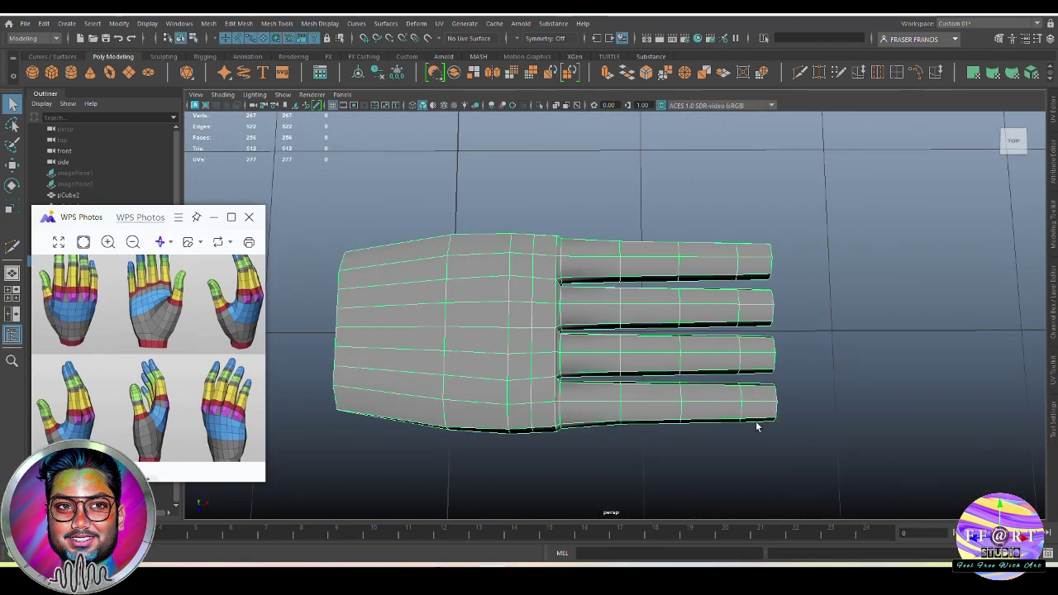
Step: Enable soft selection and pull the little finger's end vertices back along X to shorten the finger
right_drag(754, 257, 705, 256)
drag(725, 217, 810, 285)
key(b)
drag(778, 317, 930, 324)
key(w)
drag(805, 262, 787, 261)
key(r)
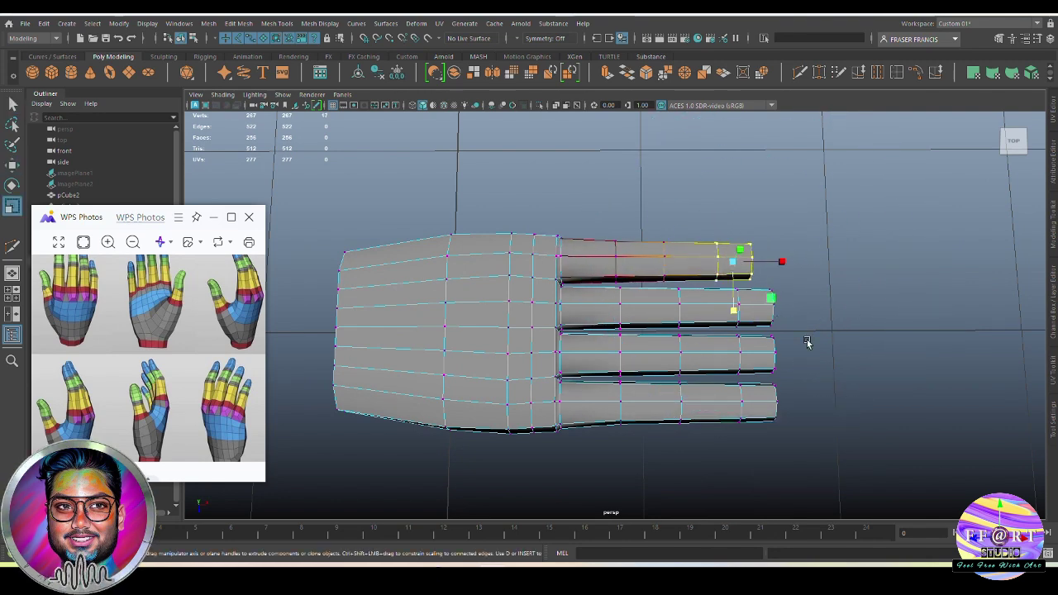
Step: Reselect the little finger's end vertices and move them slightly closer to the palm, making the finger clearly shorter
mouse_move(807, 343)
alt+mouse_down()
mouse_move(687, 355)
mouse_move(708, 307)
mouse_move(780, 265)
mouse_move(766, 273)
mouse_move(824, 336)
alt+mouse_up()
key(w)
click(815, 327)
drag(766, 235, 696, 291)
drag(778, 270, 769, 269)
click(868, 389)
alt+drag(877, 405, 844, 418)
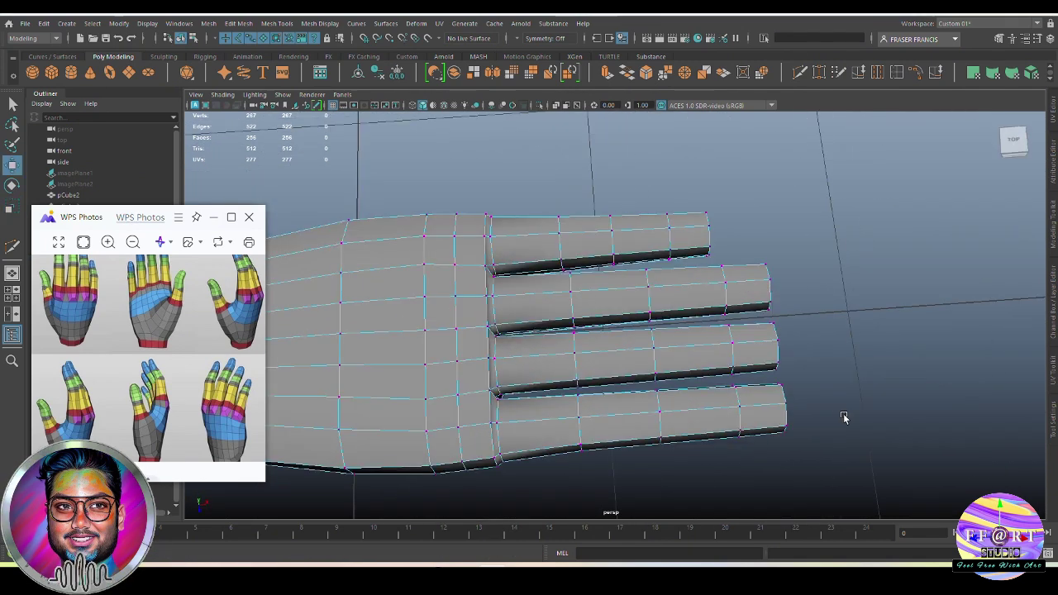
Step: Select the middle finger's end vertices with soft selection and extend it along X beyond the other fingers
alt+drag(799, 361, 759, 433)
click(681, 371)
key(shift+period)
key(shift+period)
drag(770, 341, 791, 397)
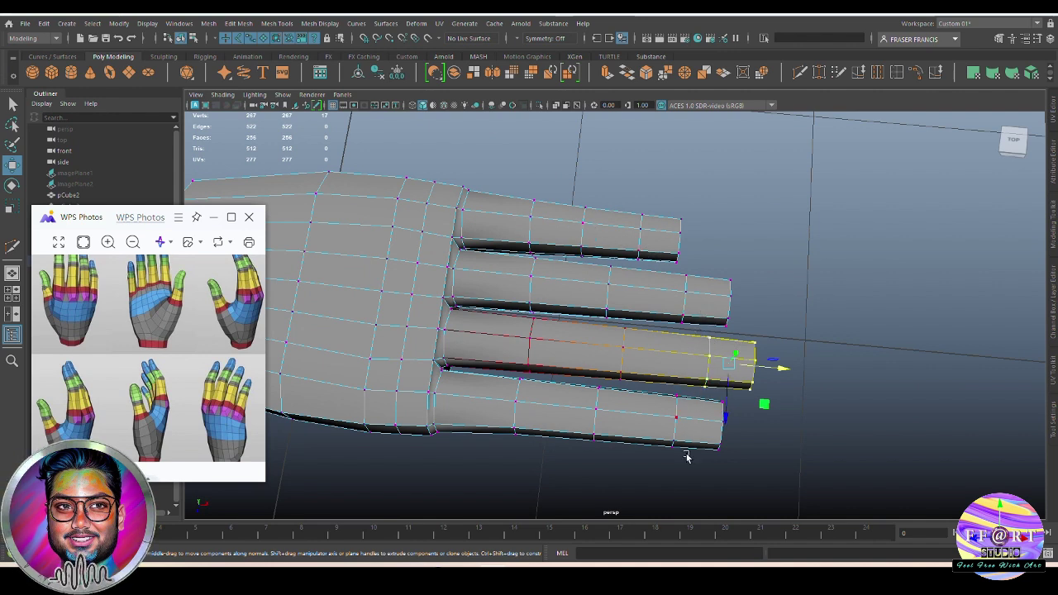
key(r)
scroll(760, 397, up, 3)
alt+drag(831, 428, 675, 386)
click(758, 397)
Step: Adjust the index finger's end vertices with soft selection so the finger stays shorter than the middle finger
click(714, 361)
alt+drag(640, 369, 755, 314)
key(w)
alt+drag(751, 431, 754, 416)
key(r)
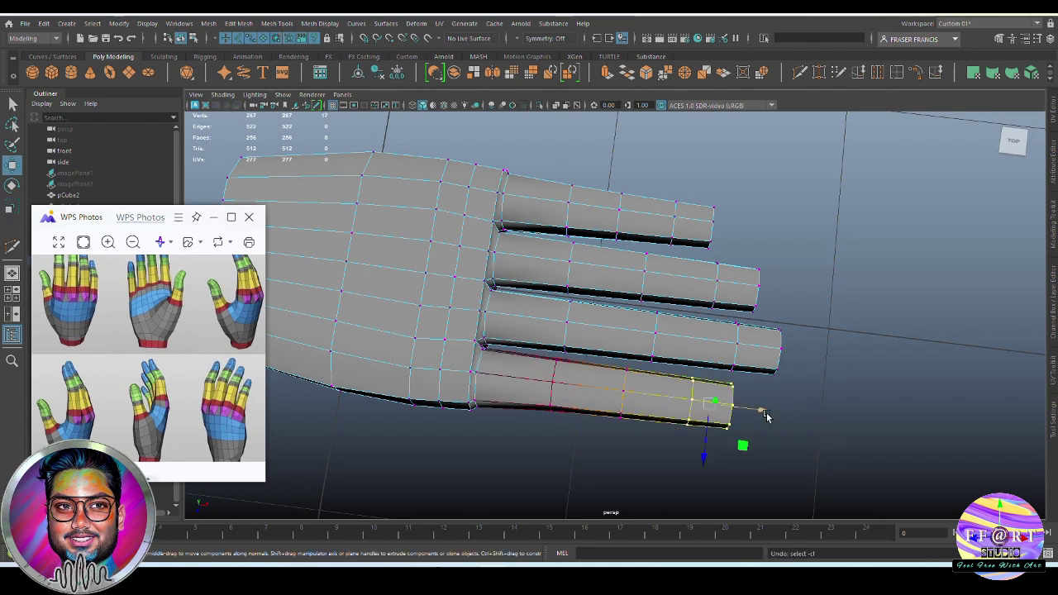
key(r)
drag(761, 413, 825, 426)
key(w)
click(792, 424)
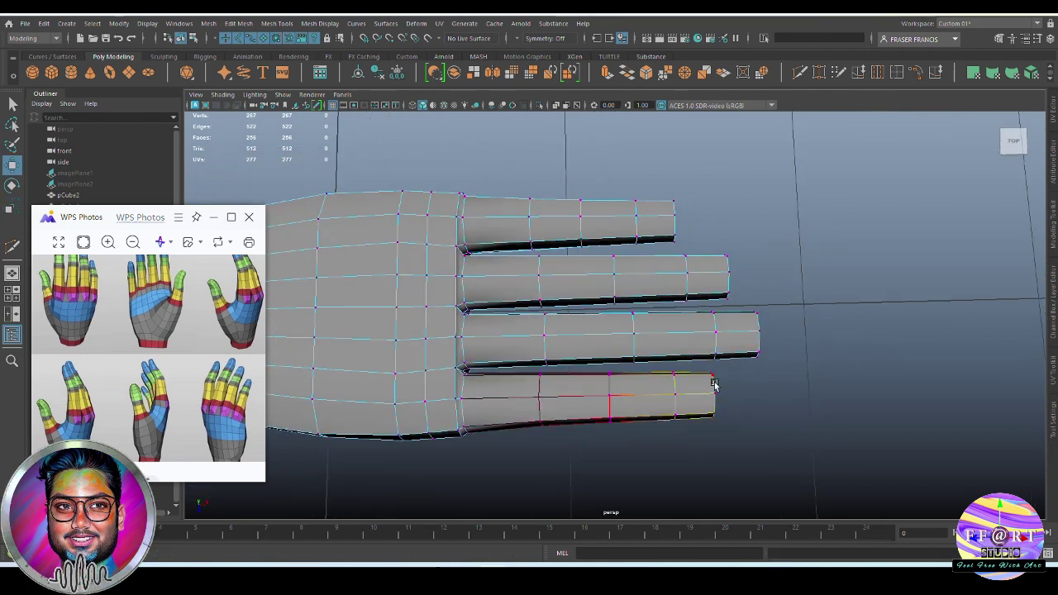
Step: Scale the edge loop at the finger bases to shape the webbing between the fingers
alt+drag(705, 397, 574, 349)
double_click(531, 371)
key(r)
alt+drag(579, 228, 640, 336)
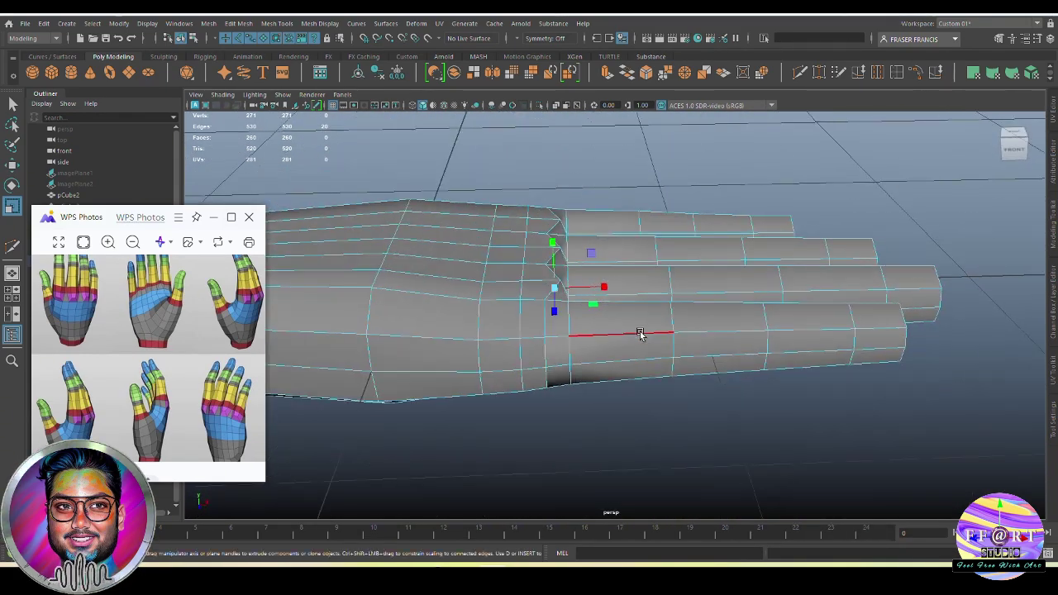
right_drag(640, 335, 674, 269)
Step: Select the first edge loop around each of the four fingers and slide the loops with the Slide Edge tool
alt+drag(661, 231, 603, 257)
mouse_move(603, 257)
alt+right_down()
mouse_move(586, 324)
mouse_move(603, 275)
alt+right_up()
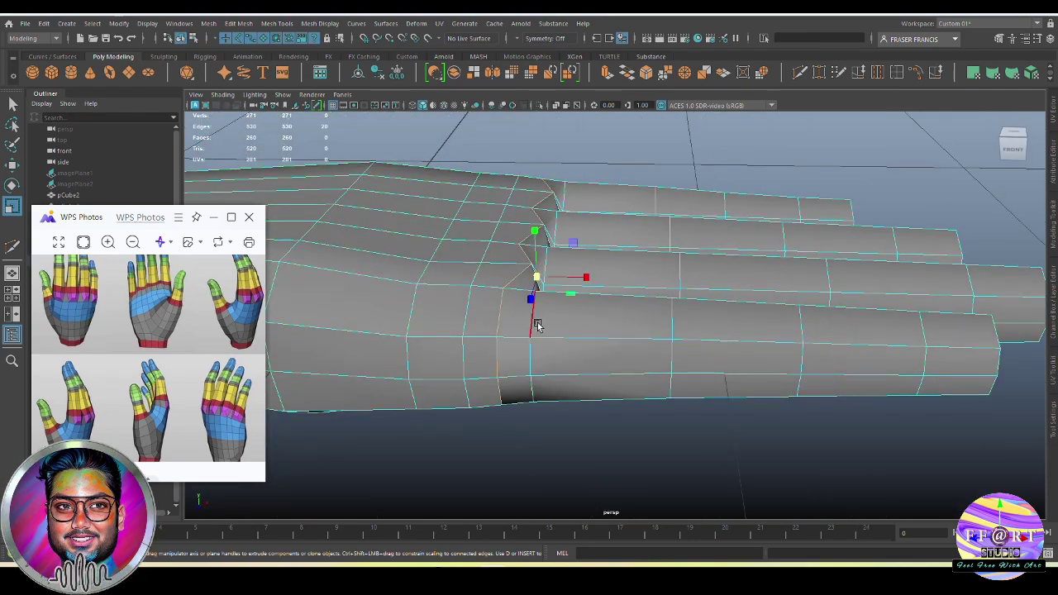
alt+drag(537, 325, 575, 238)
alt+drag(672, 267, 619, 355)
click(858, 73)
alt+drag(806, 331, 829, 326)
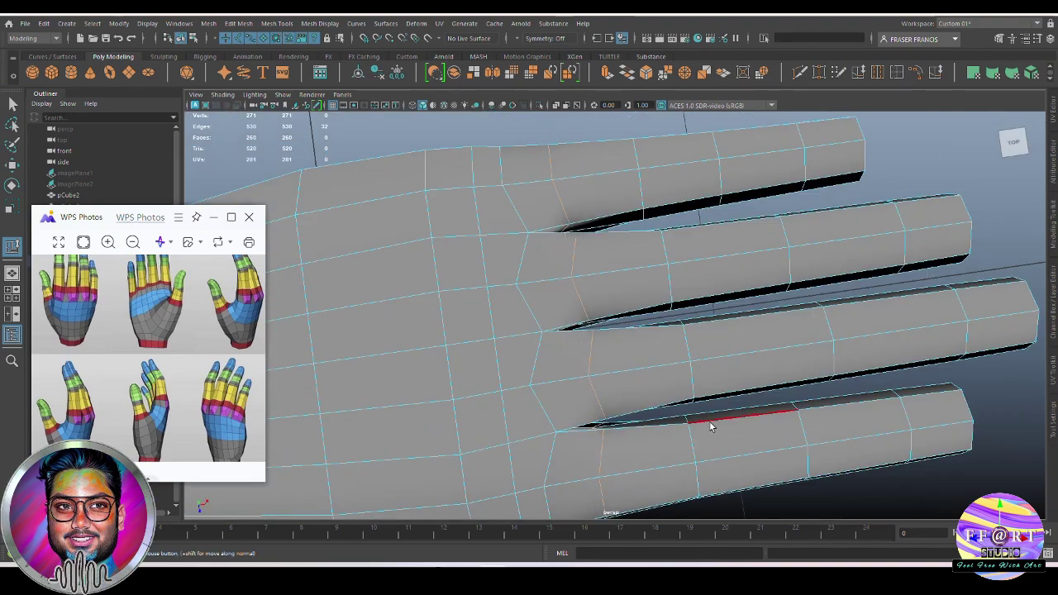
Step: Raise the four knuckle vertices on the back of the hand in Y and check the shape with smoothing
alt+drag(711, 425, 659, 428)
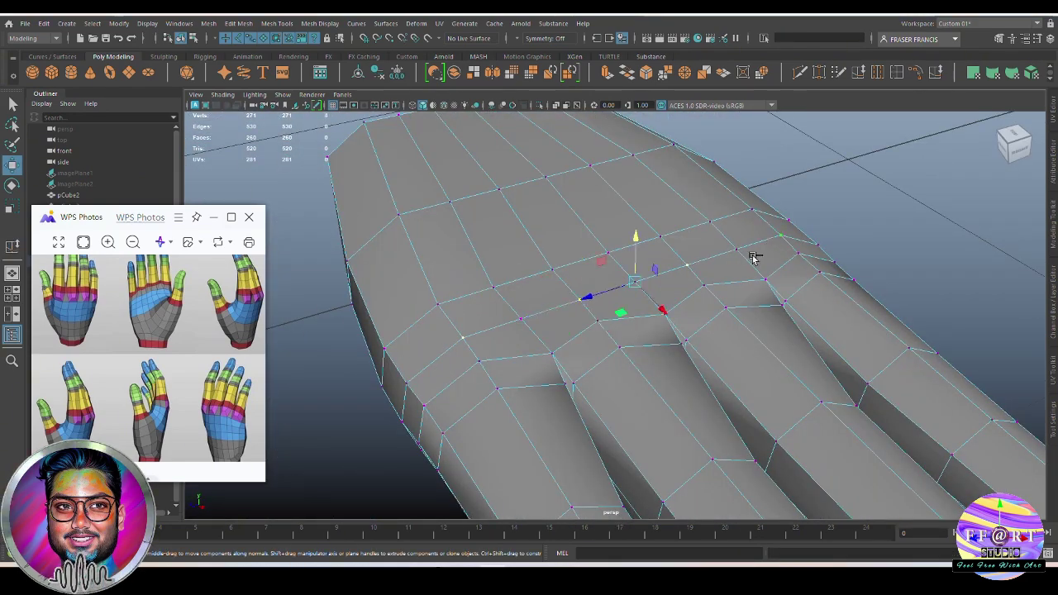
alt+drag(443, 372, 513, 308)
drag(674, 187, 681, 267)
click(815, 186)
mouse_move(744, 323)
alt+mouse_down()
mouse_move(814, 252)
mouse_move(748, 331)
alt+mouse_up()
click(728, 306)
key(3)
click(770, 206)
alt+drag(770, 239, 794, 298)
click(794, 298)
key(1)
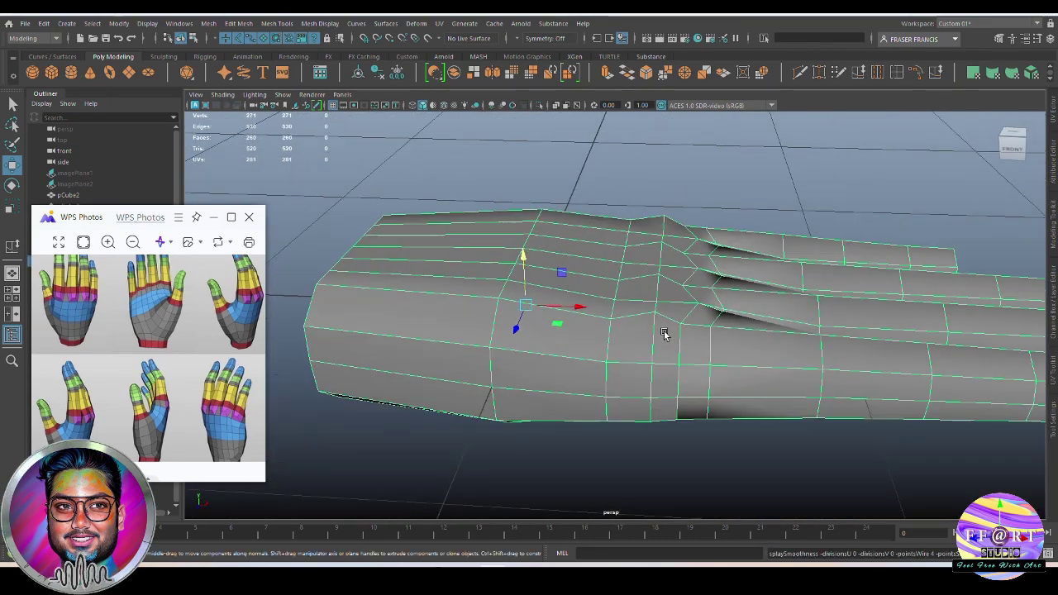
Step: Turn on Edge Flow for Multi-Cut and insert two edge loops across the palm, one near the wrist and one behind the knuckles
alt+drag(665, 334, 711, 318)
shift+right_drag(728, 305, 759, 222)
double_click(11, 247)
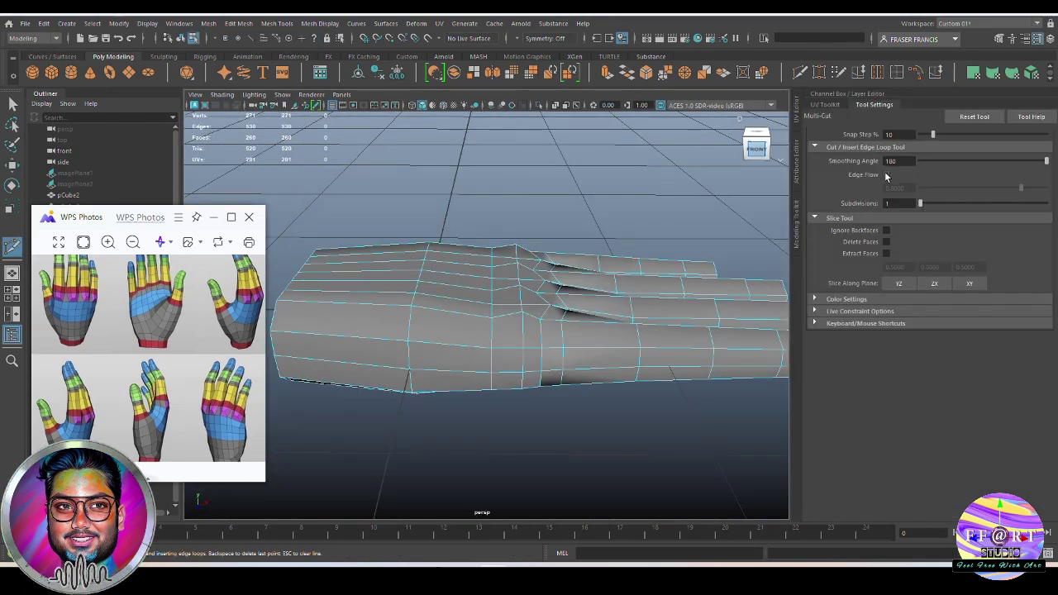
click(887, 176)
click(875, 105)
ctrl+middle_click(597, 283)
alt+drag(579, 318, 633, 306)
ctrl+middle_click(502, 335)
alt+drag(674, 393, 697, 370)
key(q)
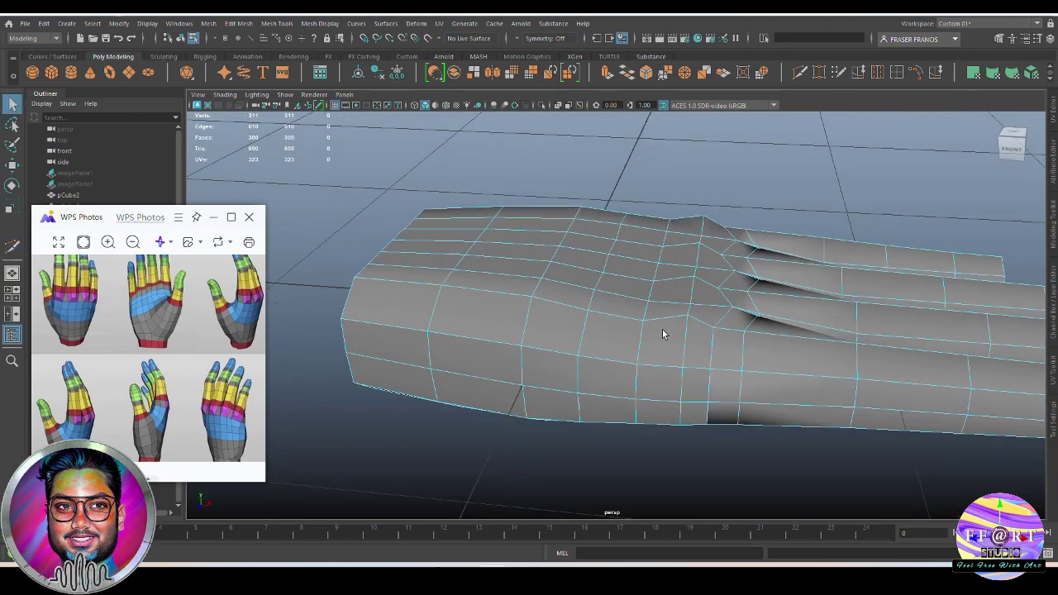
Step: Adjust selected vertices and an edge on the back of the hand around the knuckles, then return to object mode
right_drag(666, 333, 721, 281)
alt+drag(786, 269, 628, 318)
right_drag(629, 318, 562, 319)
click(615, 344)
shift+click(677, 289)
alt+drag(724, 260, 648, 302)
key(w)
mouse_move(542, 254)
right_down()
mouse_move(595, 203)
mouse_move(550, 236)
right_up()
click(574, 244)
right_drag(628, 273, 681, 221)
Step: Preview the hand with smoothing and examine the knuckles and finger bases from several angles
alt+drag(777, 248, 921, 251)
alt+right_drag(921, 251, 823, 293)
key(3)
click(823, 294)
alt+drag(629, 298, 760, 303)
click(760, 302)
alt+right_drag(711, 273, 750, 263)
alt+drag(802, 266, 770, 395)
click(798, 186)
click(735, 335)
key(1)
Step: Move the center vertices at the finger bases along X to refine the knuckle flow, and turn on the smooth preview
right_drag(770, 394, 711, 394)
alt+drag(744, 364, 702, 331)
click(675, 251)
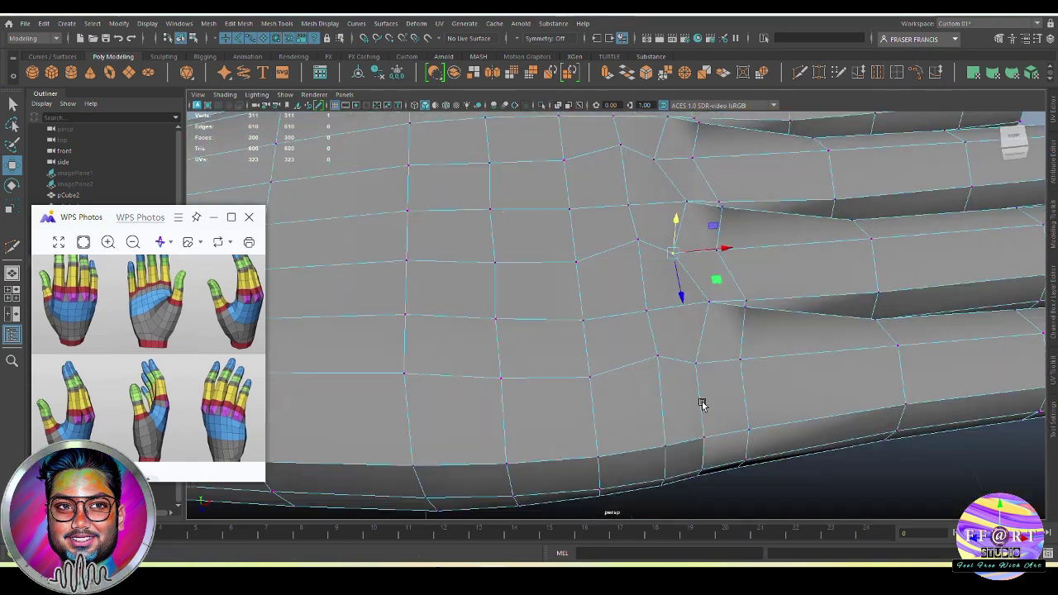
shift+click(671, 354)
alt+drag(702, 404, 712, 429)
alt+drag(802, 316, 782, 331)
drag(706, 301, 733, 347)
key(3)
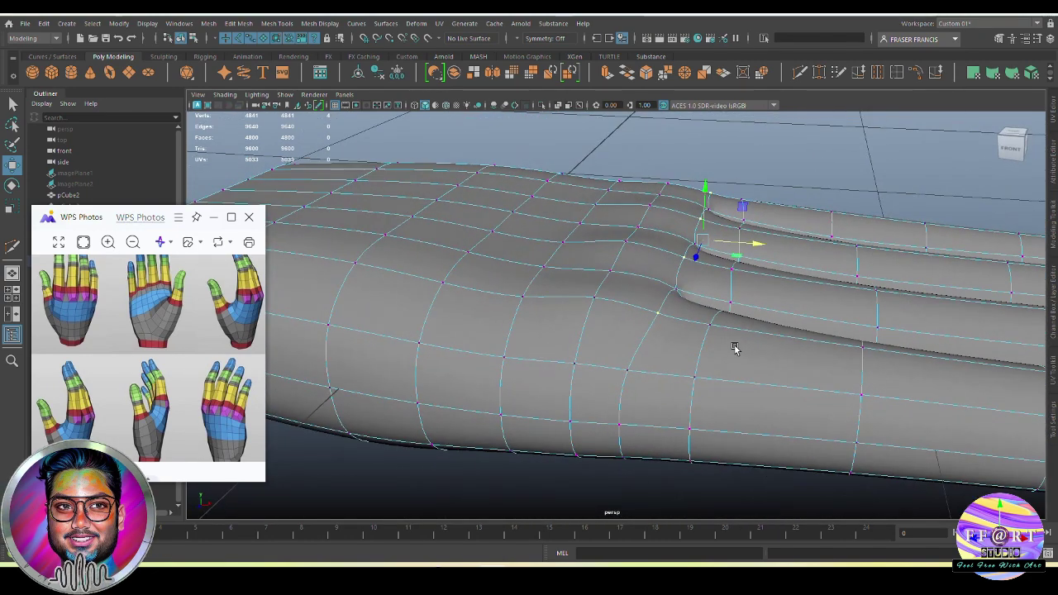
Step: Raise the knuckle vertices slightly in Y on the smoothed hand
click(616, 286)
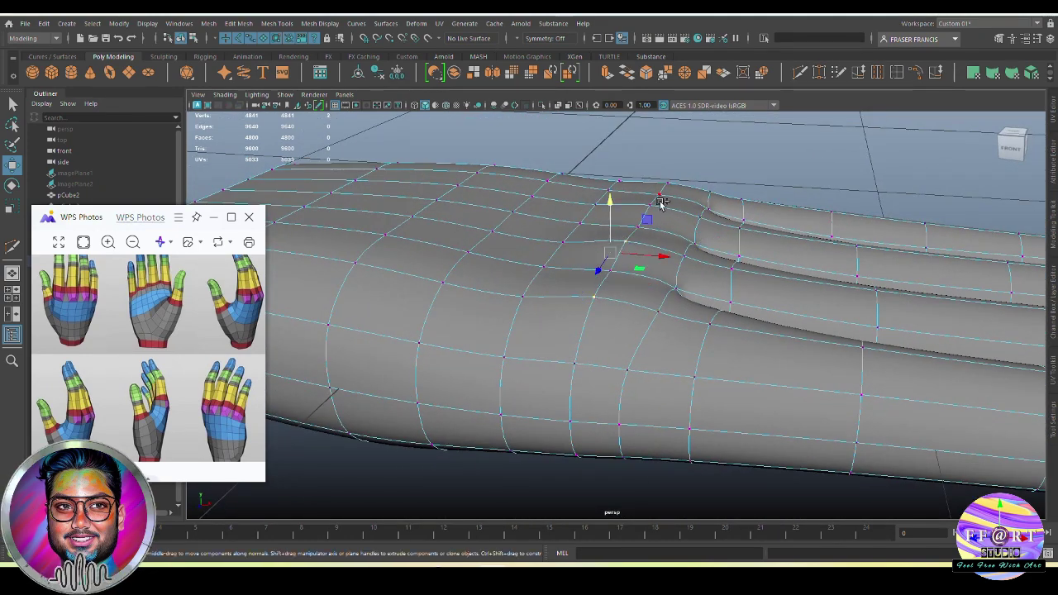
drag(654, 163, 654, 154)
click(794, 139)
alt+drag(794, 138, 695, 291)
Step: Select the lengthwise edges running from the wrist to the knuckles on the back of the palm and raise them slightly in Y
click(566, 274)
right_drag(693, 314, 692, 288)
alt+drag(692, 291, 732, 268)
click(574, 321)
shift+click(568, 284)
shift+click(559, 240)
drag(640, 196, 640, 187)
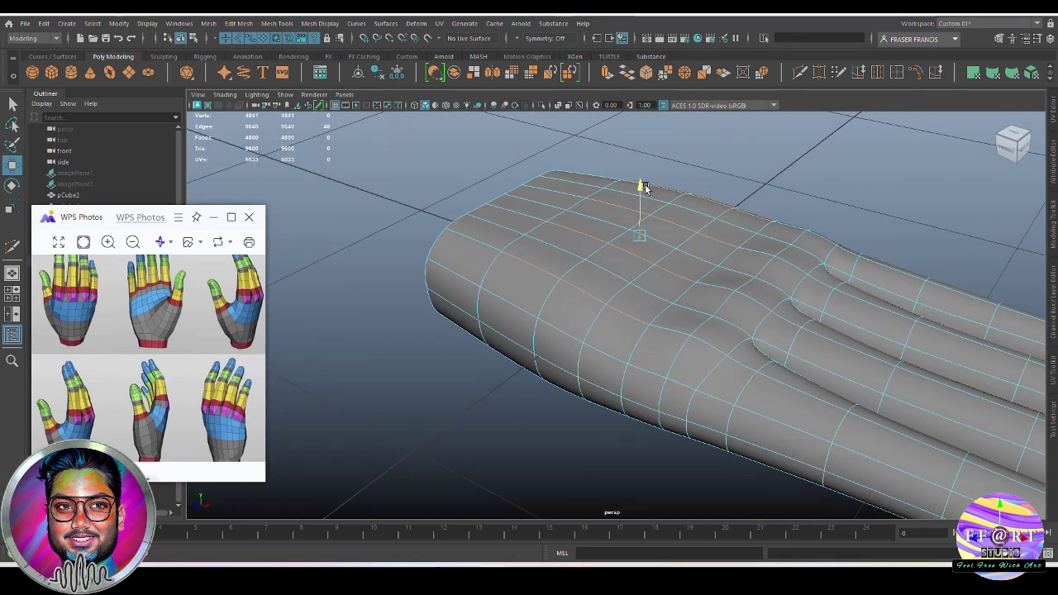
right_drag(717, 238, 769, 201)
click(872, 177)
Step: Switch to the front orthographic view, select the hand mesh, and shift the topology reference to show the wrists
alt+drag(841, 319, 690, 378)
key(q)
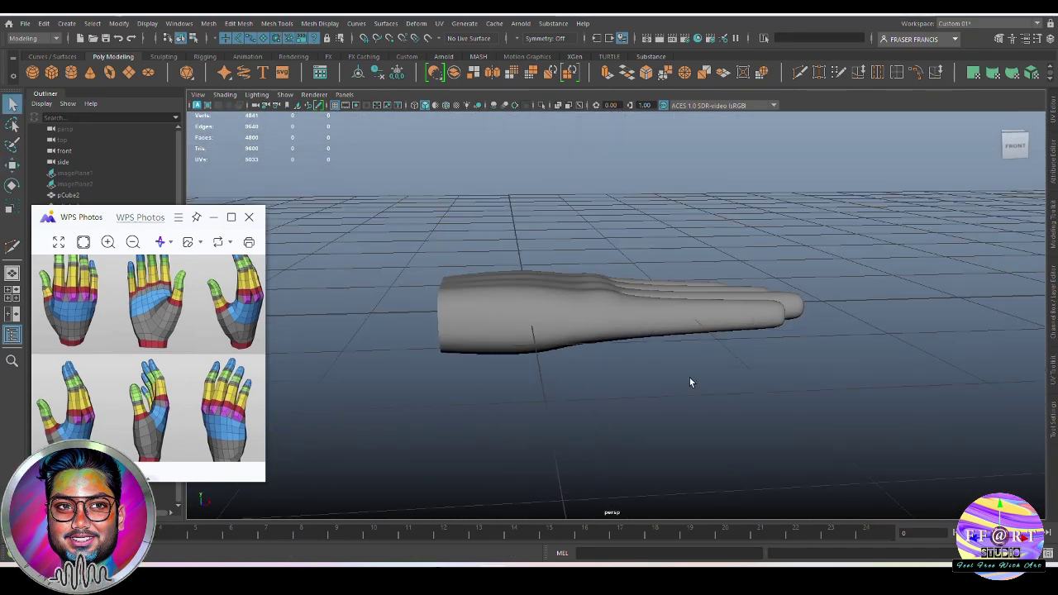
key(space)
drag(682, 338, 689, 374)
click(626, 336)
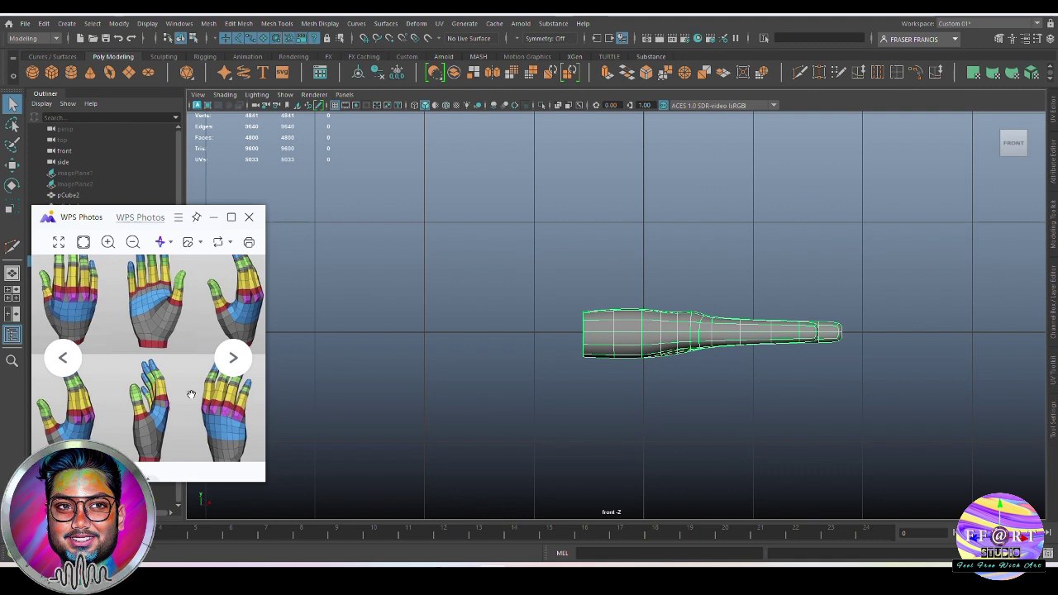
drag(191, 394, 193, 376)
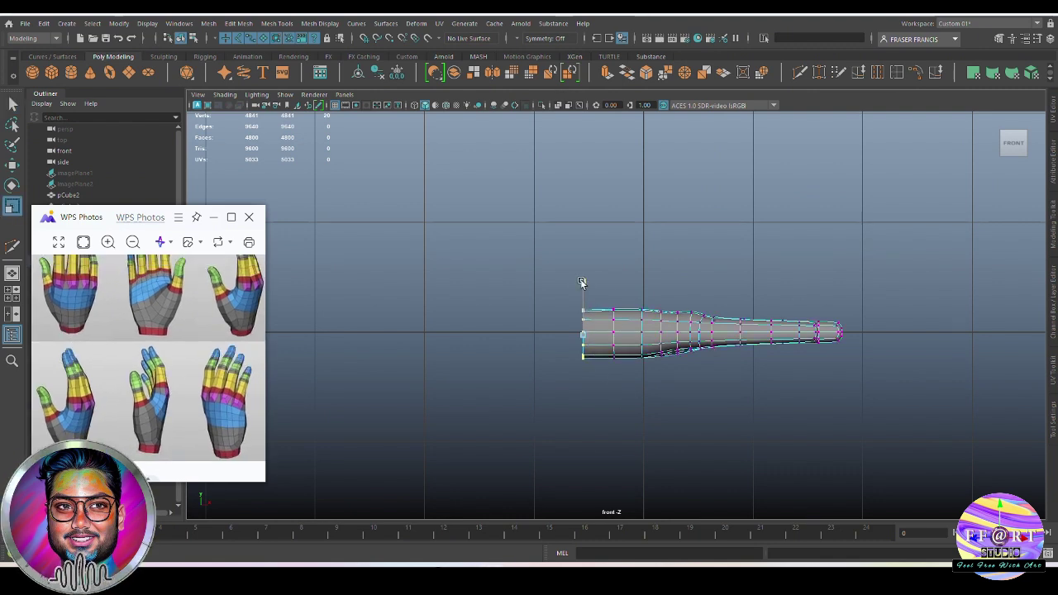
Step: Scale the vertices and then the border edge loop at the wrist's open end slightly in Y to thicken the wrist
click(530, 289)
drag(582, 282, 633, 380)
drag(616, 284, 597, 374)
drag(583, 289, 584, 283)
key(w)
right_drag(687, 330, 721, 299)
click(579, 313)
click(586, 356)
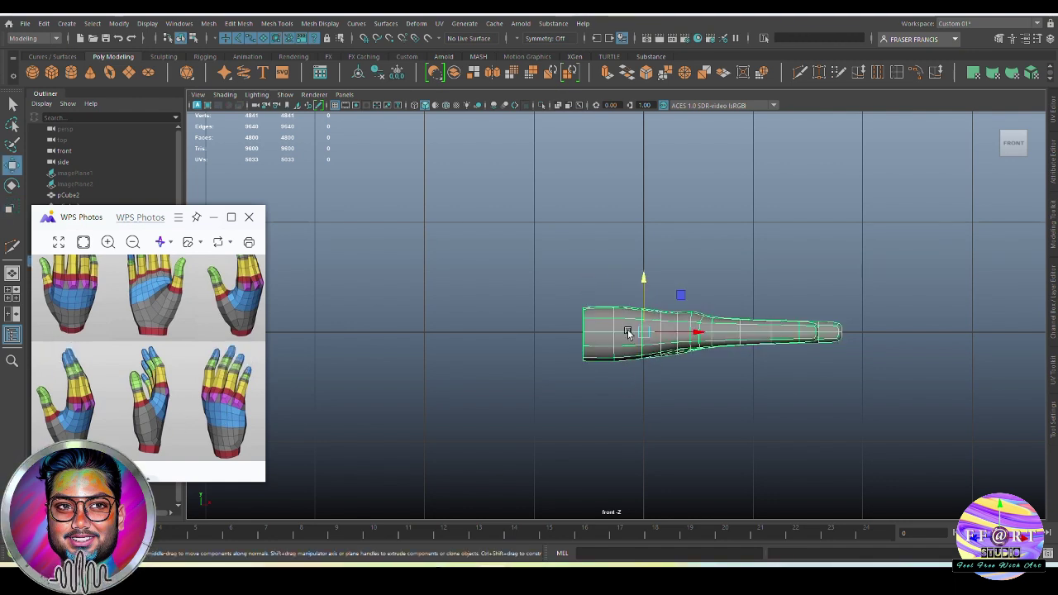
key(r)
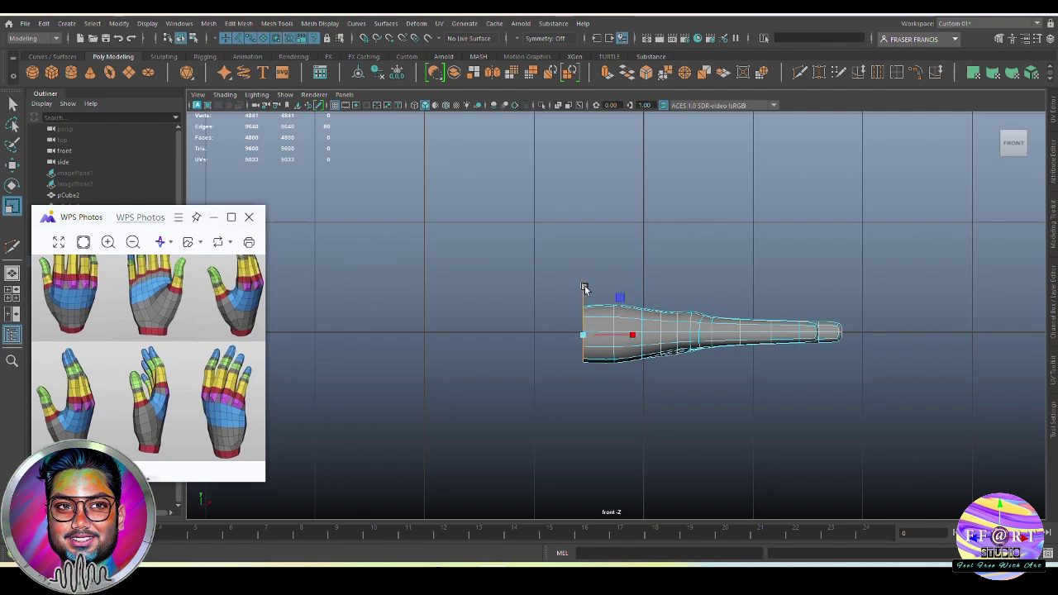
drag(587, 287, 587, 285)
drag(626, 293, 685, 360)
key(space)
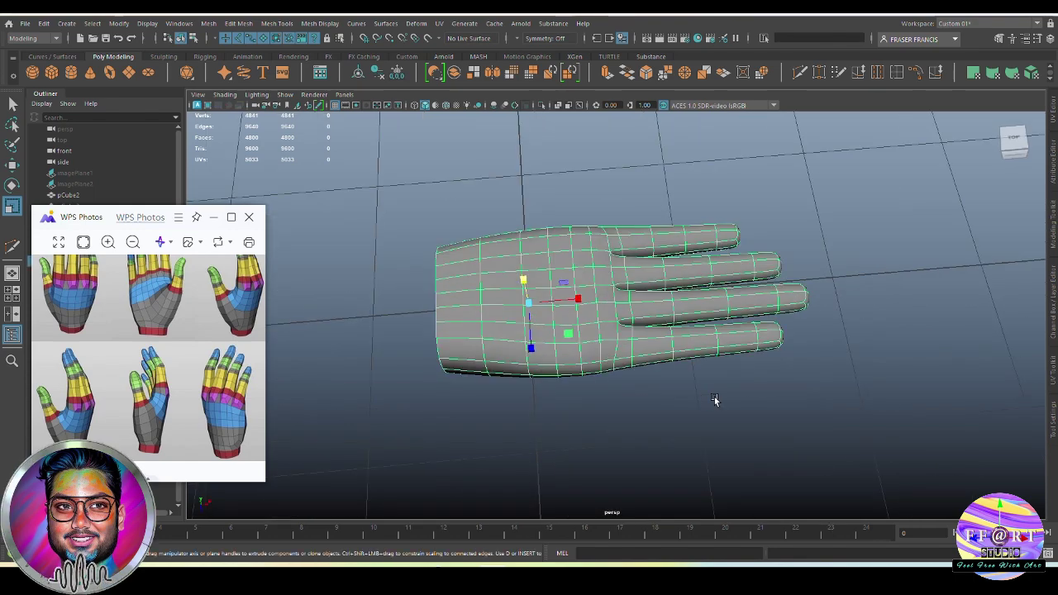
Step: Check the hand's smoothed side profile in perspective, then turn off the smooth preview and reselect the hand mesh
click(716, 402)
alt+drag(716, 402, 614, 341)
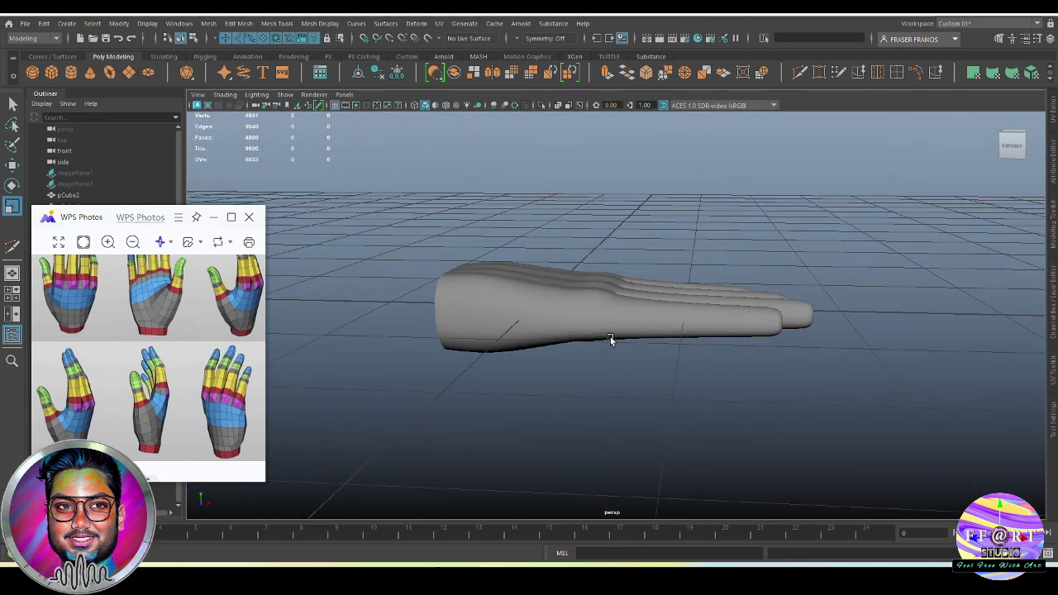
key(space)
alt+drag(652, 338, 697, 396)
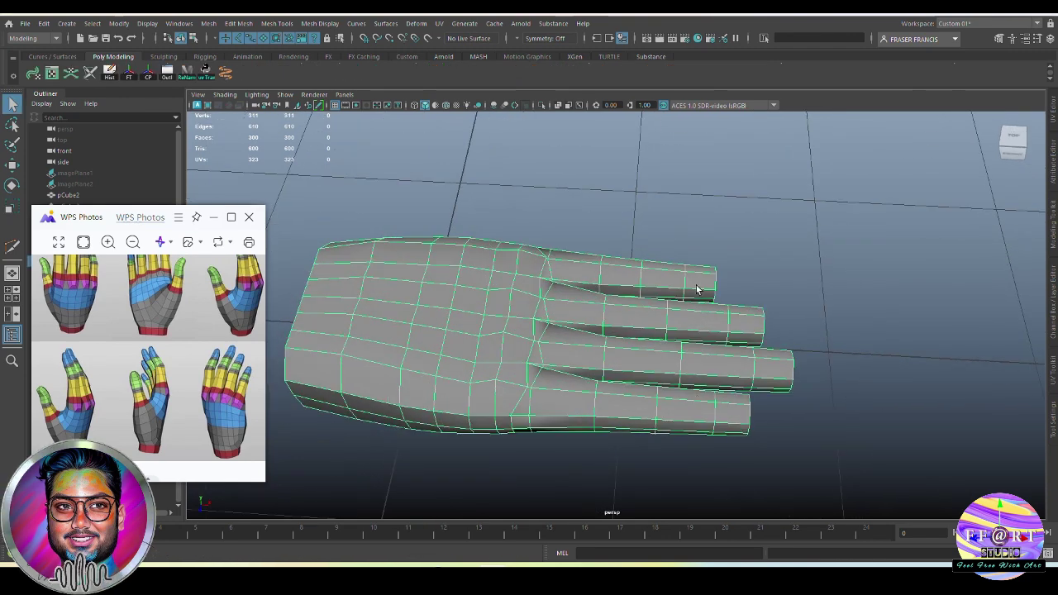
right_drag(701, 248, 704, 282)
right_drag(695, 332, 915, 179)
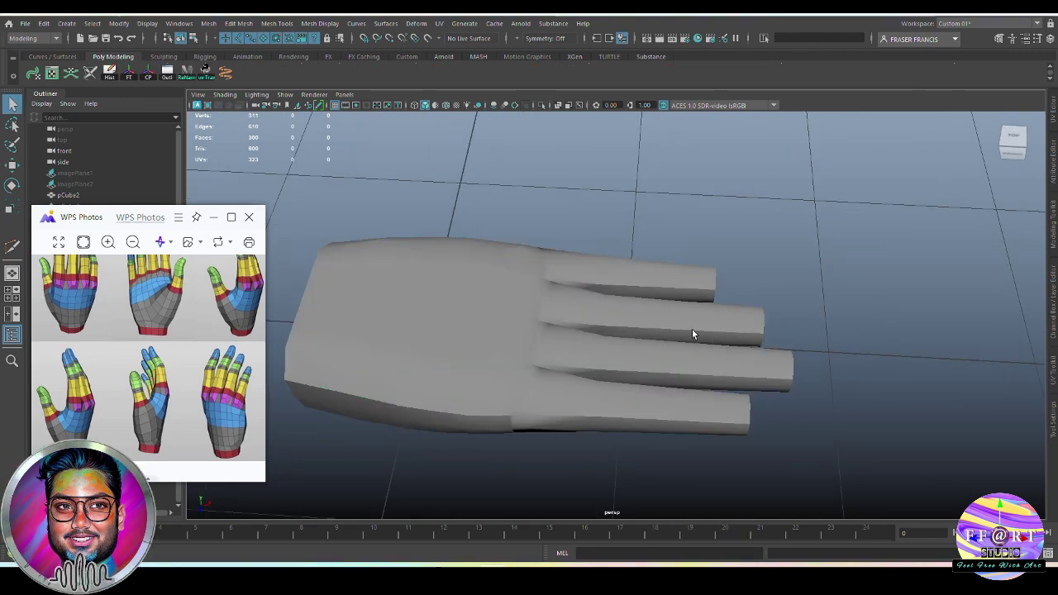
click(693, 331)
scroll(773, 79, up, 2)
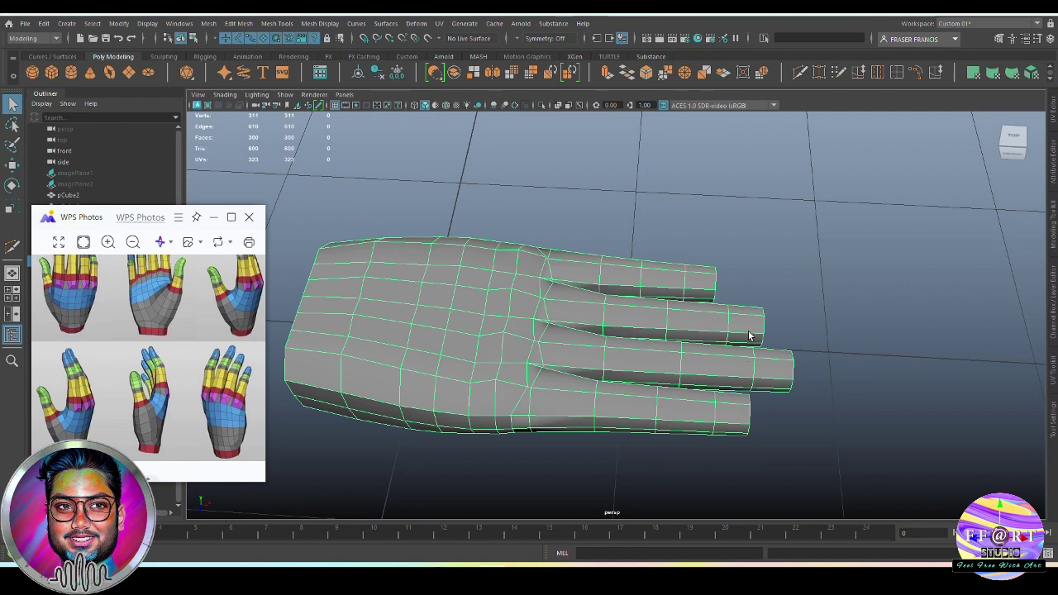
Step: Try to insert a Multi-Cut edge loop beside the first joint of the index finger, and check the selection tool settings
scroll(750, 335, up, 3)
alt+middle_drag(816, 378, 843, 288)
alt+drag(720, 338, 668, 355)
alt+middle_drag(825, 370, 791, 367)
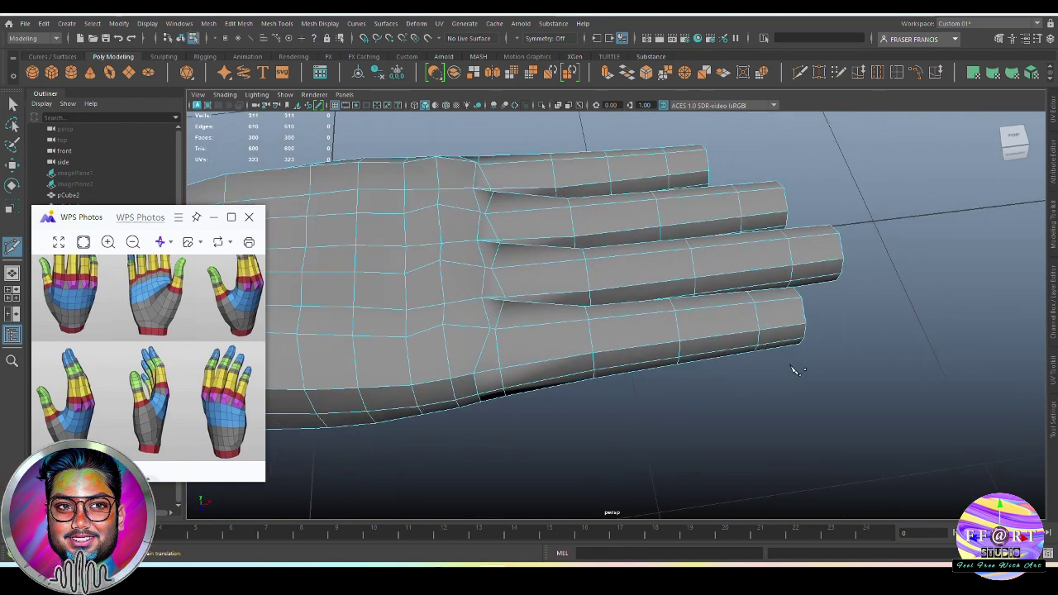
alt+drag(796, 370, 745, 383)
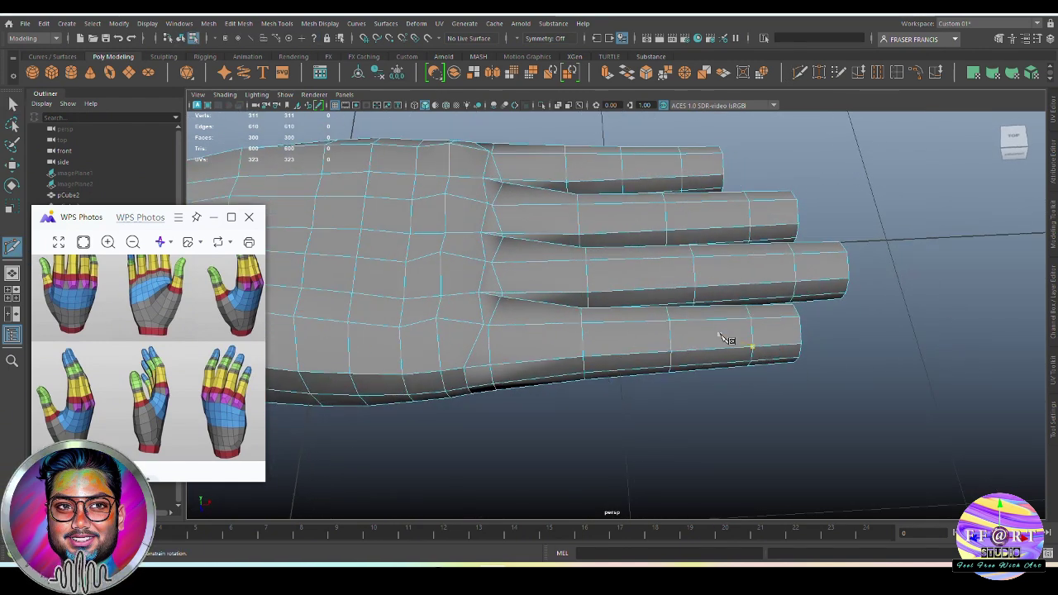
scroll(634, 369, up, 6)
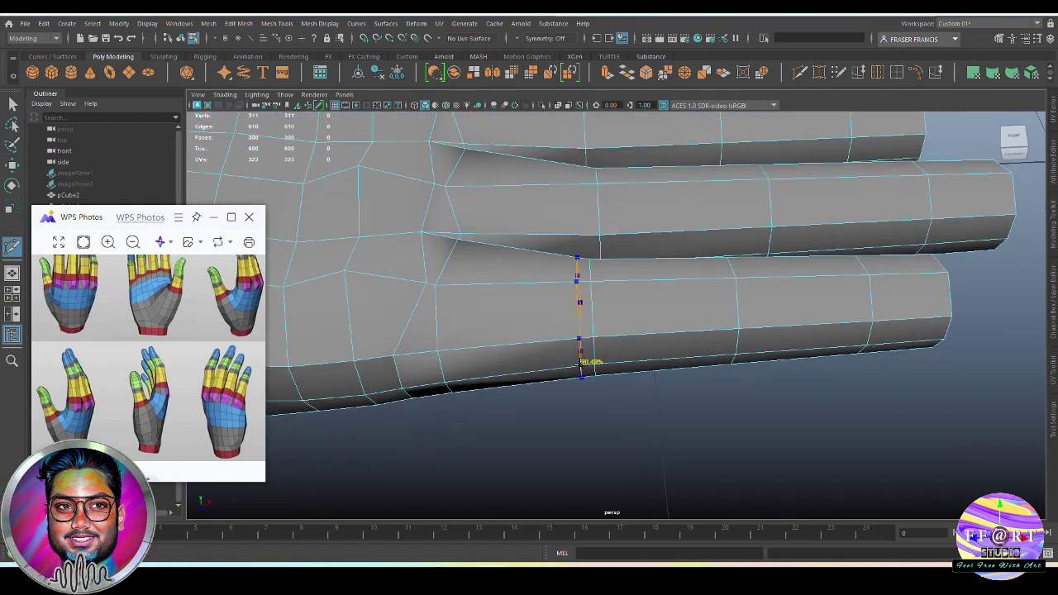
ctrl+click(582, 364)
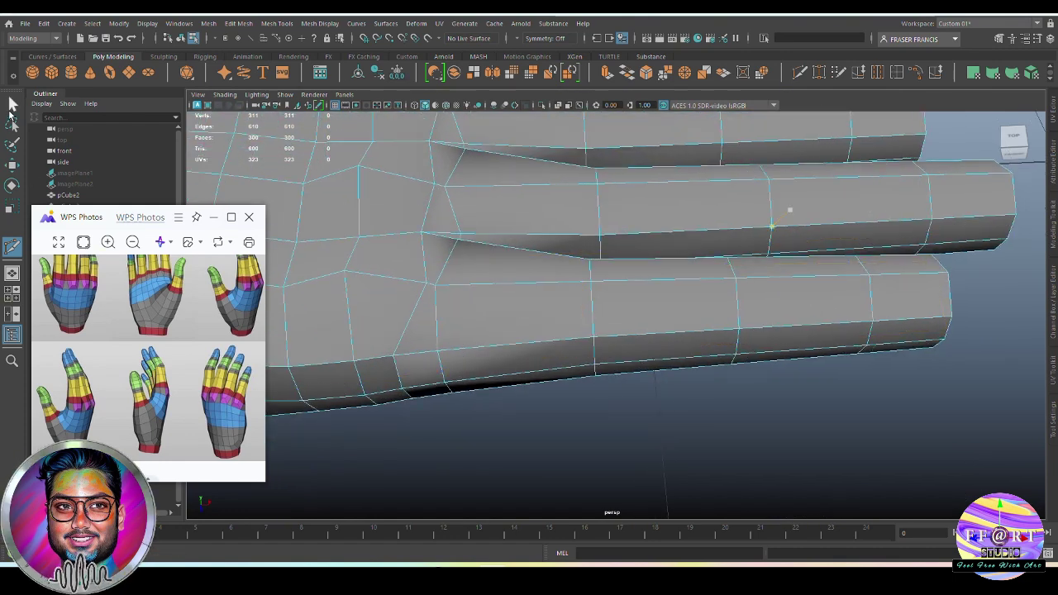
double_click(12, 104)
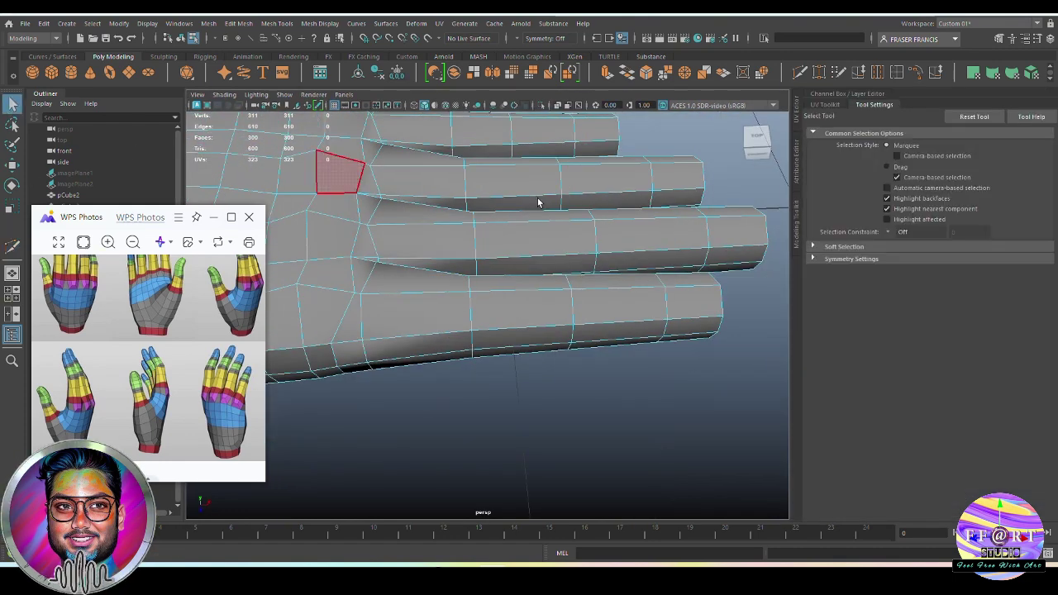
click(875, 105)
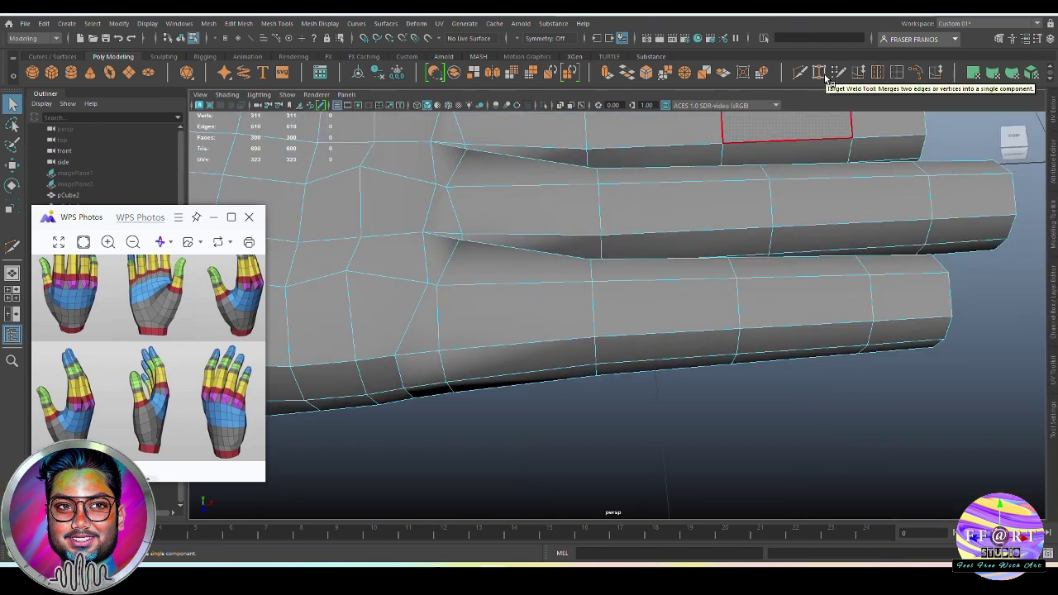
Step: Add offset edge loops on both sides of the first and second joint loops of the index finger
click(877, 72)
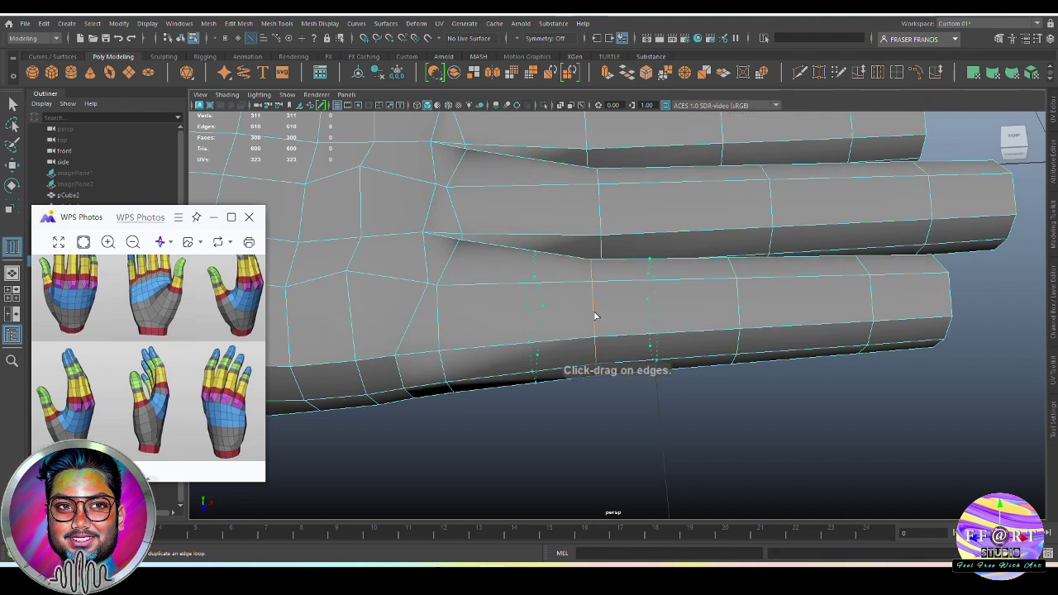
drag(596, 316, 587, 315)
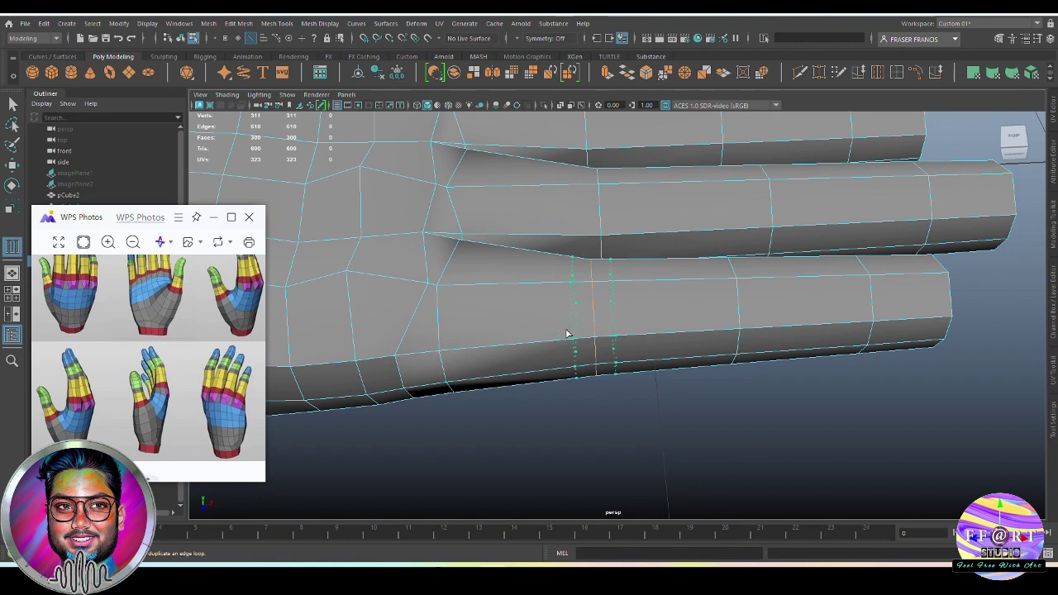
drag(558, 335, 557, 336)
alt+drag(754, 388, 672, 401)
drag(691, 353, 691, 354)
alt+drag(691, 354, 762, 428)
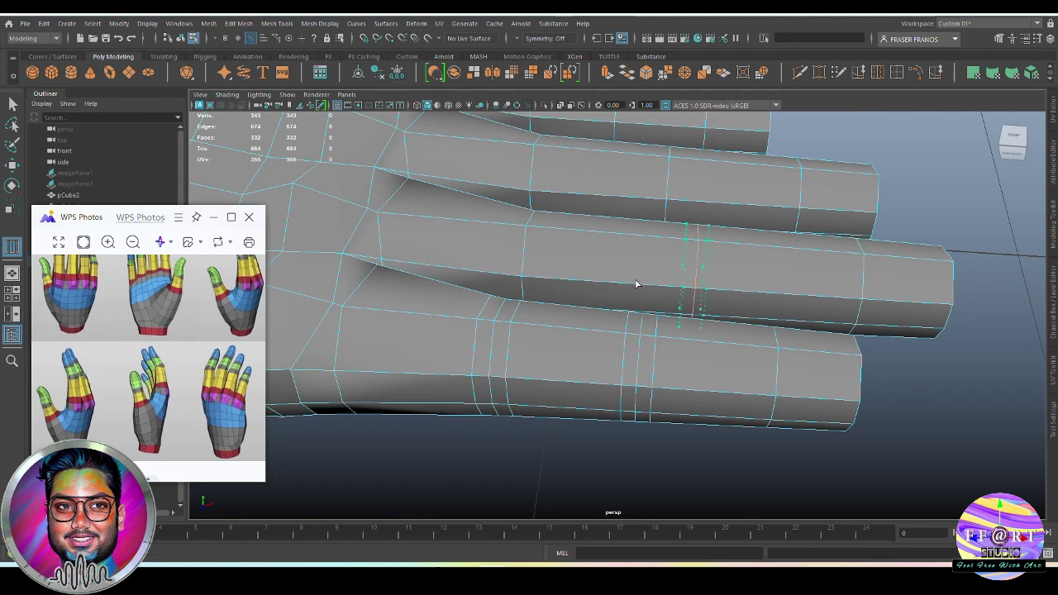
Step: Add offset edge loops on both sides of the first and second joint loops of the middle, ring and little fingers
drag(637, 284, 635, 283)
alt+middle_drag(635, 284, 725, 303)
drag(621, 279, 570, 280)
alt+middle_drag(723, 284, 720, 397)
drag(756, 311, 673, 323)
alt+middle_drag(673, 322, 680, 402)
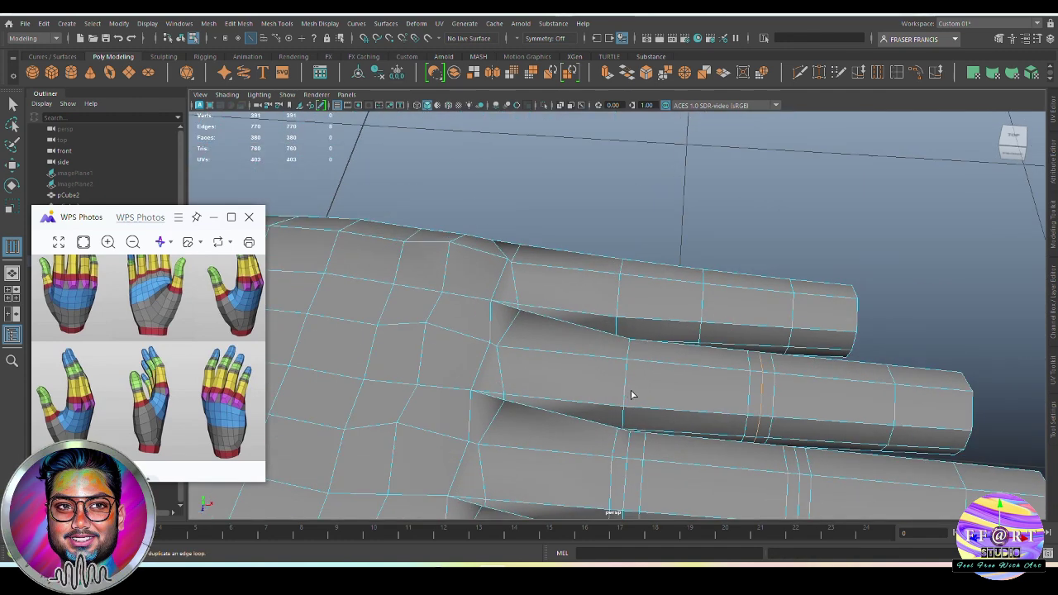
drag(642, 407, 642, 407)
alt+drag(642, 407, 717, 468)
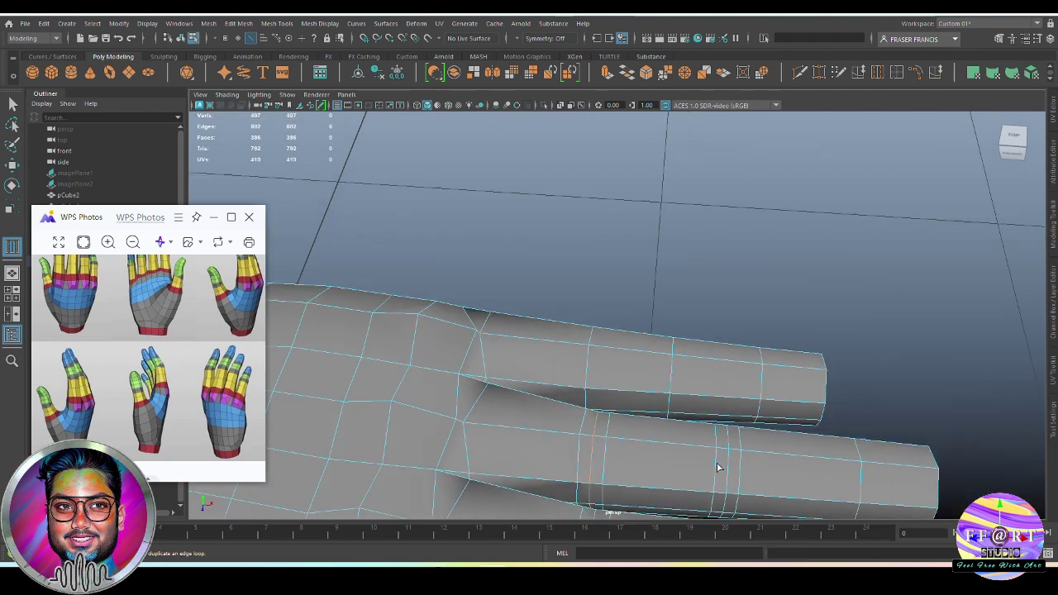
drag(675, 380, 525, 383)
Step: Select the upper edges of the palm-side loops at the first joints of all four fingers and move them along X toward the palm
alt+drag(525, 384, 578, 457)
key(r)
shift+double_click(570, 454)
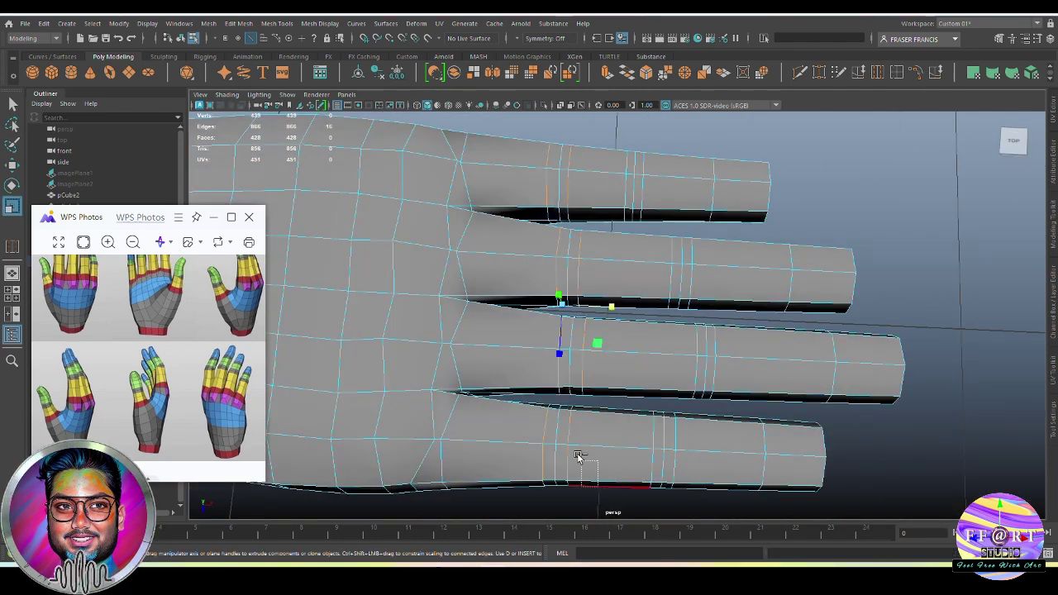
shift+drag(569, 231, 569, 232)
shift+drag(581, 219, 556, 161)
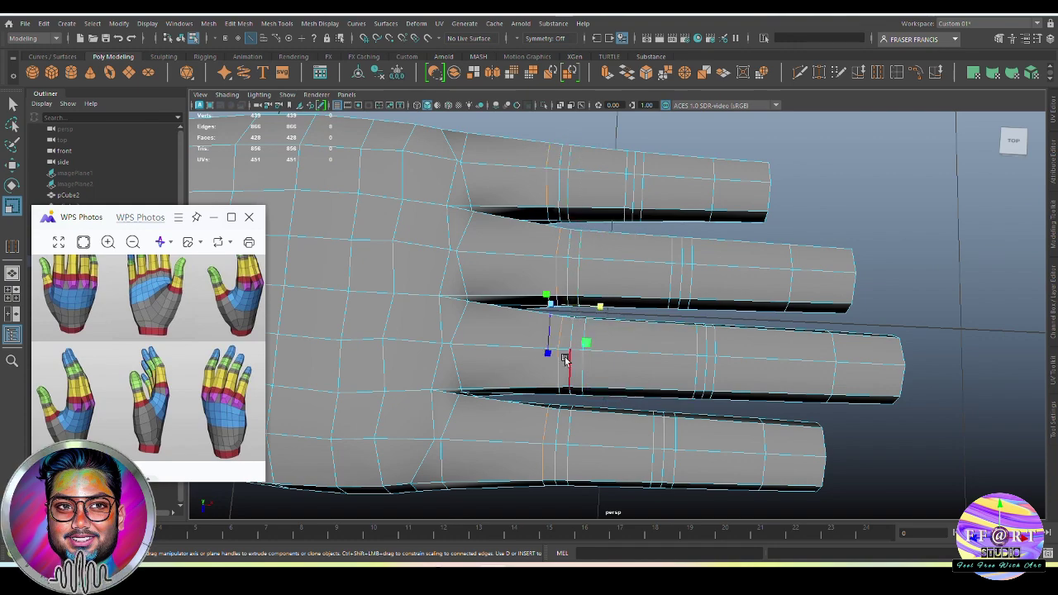
key(w)
key(b)
drag(603, 307, 624, 190)
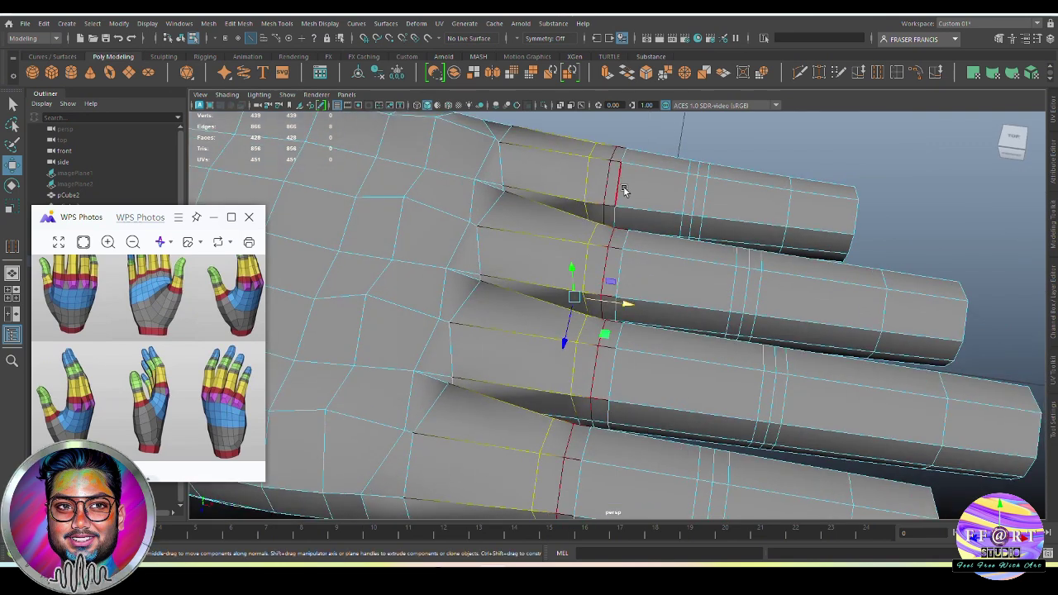
Step: Select the upper edges of the fingertip-side loops at the four first joints and move them along X toward the fingertips
click(624, 190)
shift+click(627, 159)
shift+click(621, 267)
shift+click(623, 241)
key(q)
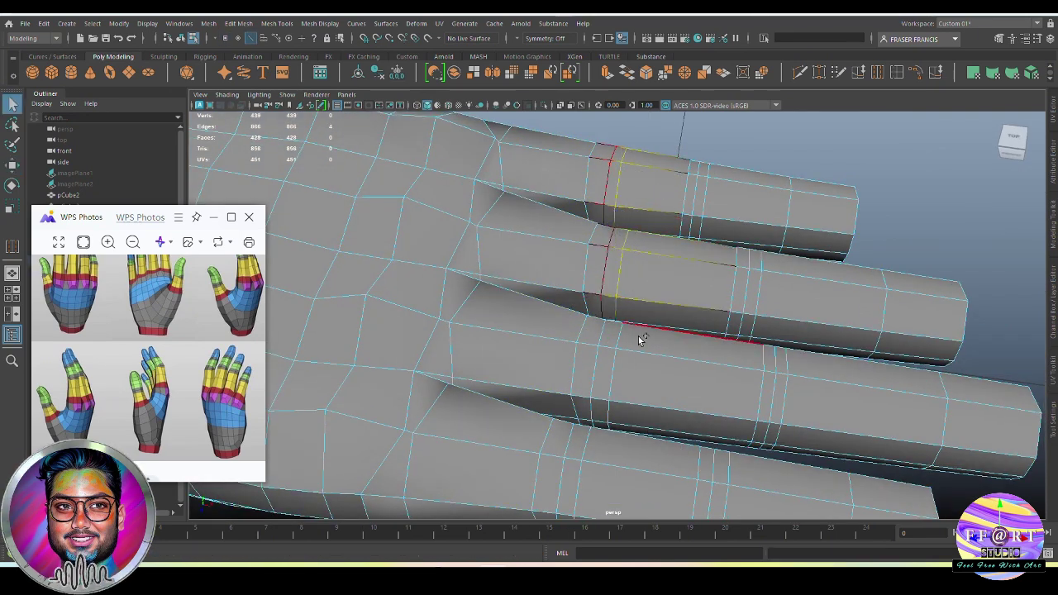
shift+click(579, 487)
shift+click(588, 448)
alt+middle_drag(642, 475, 699, 442)
alt+right_drag(698, 443, 668, 415)
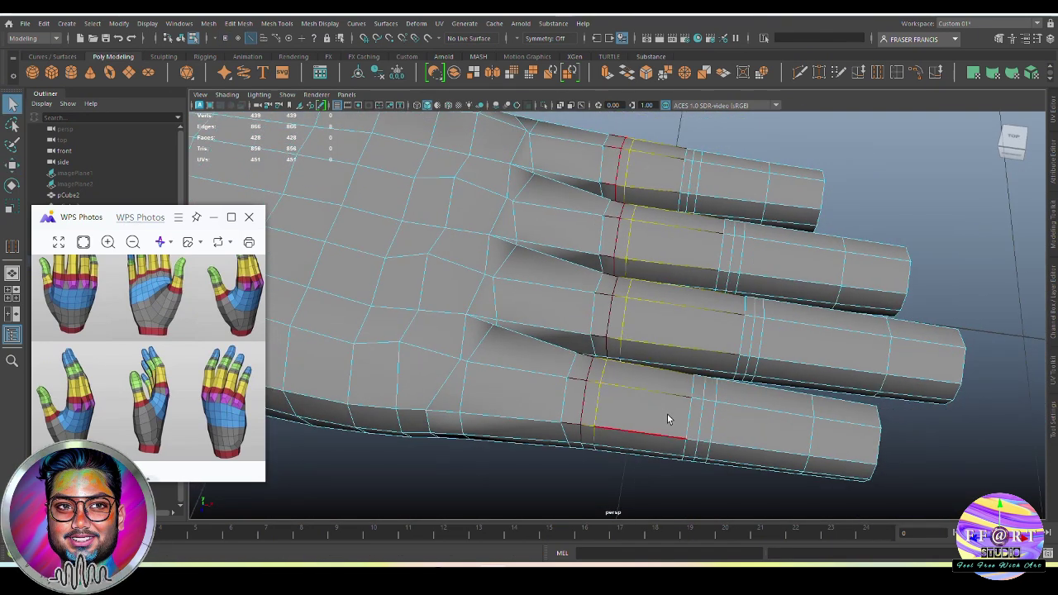
key(b)
drag(685, 413, 676, 411)
key(w)
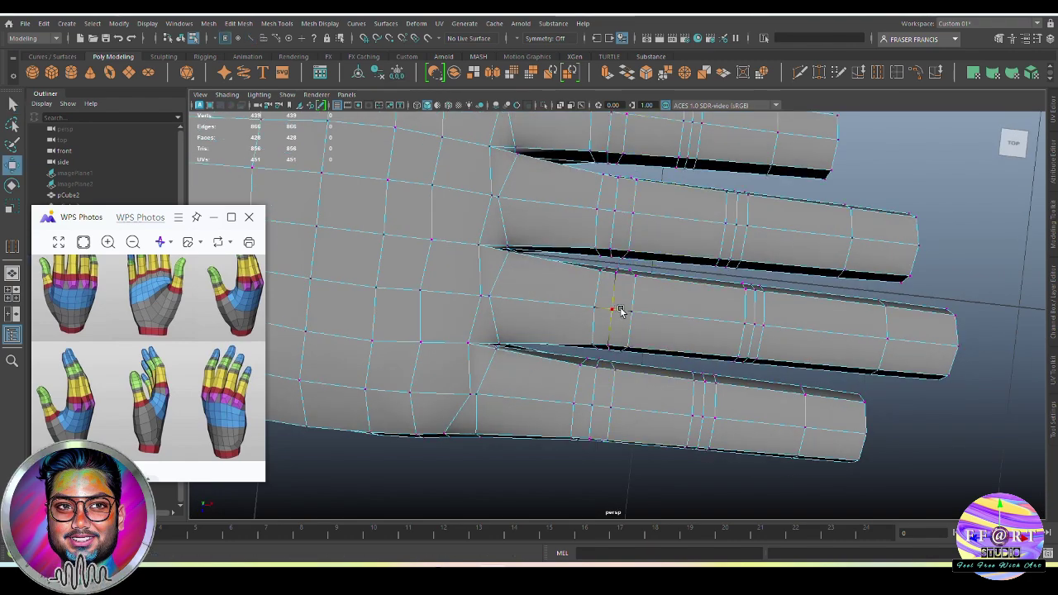
alt+drag(621, 311, 622, 424)
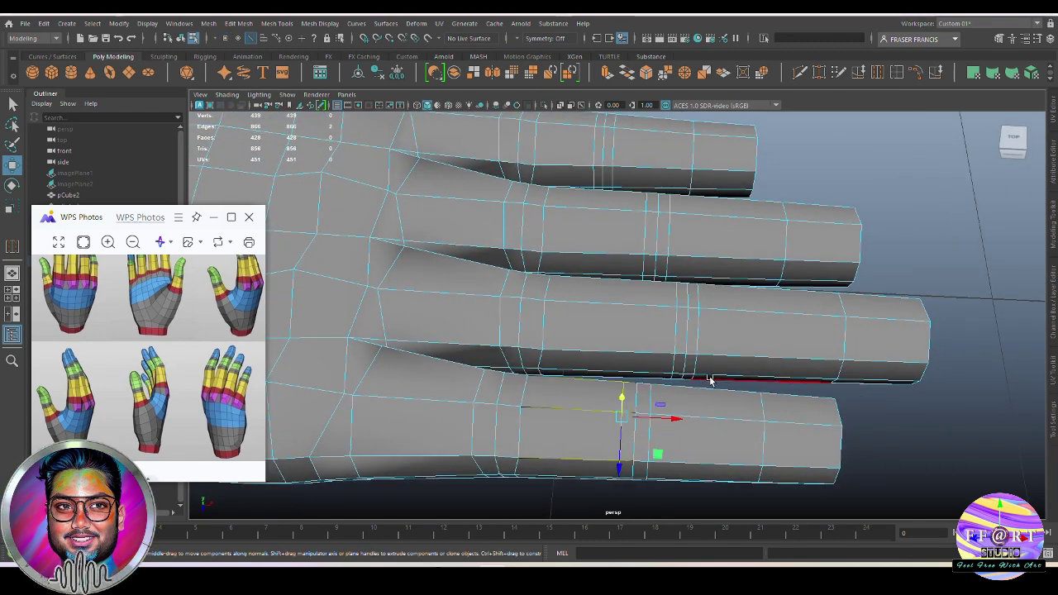
Step: Spread the upper edges of the offset loops on both sides of the four second finger joints apart along X
shift+double_click(671, 335)
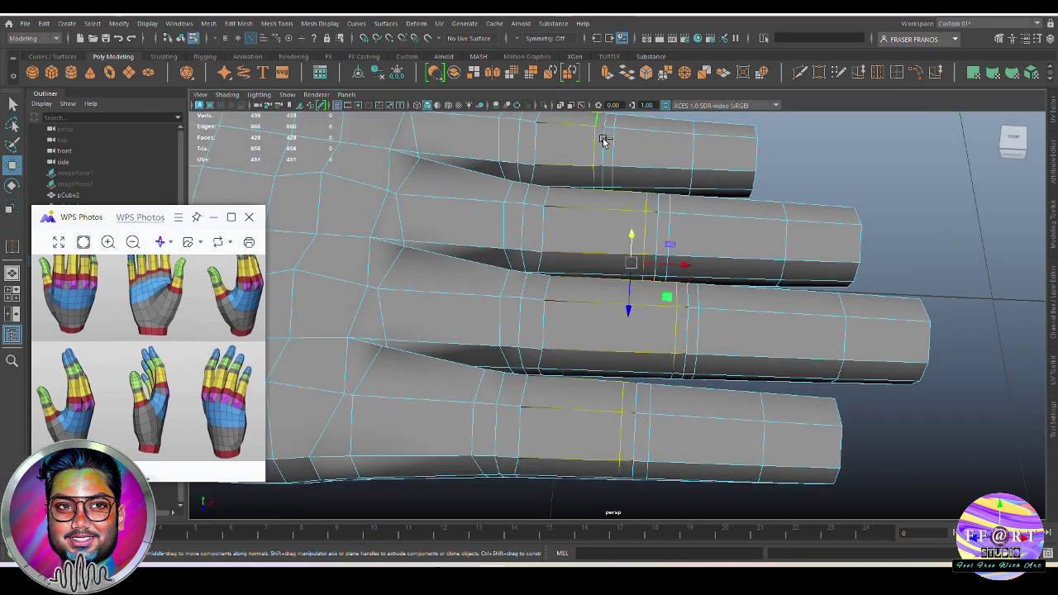
alt+drag(725, 302, 692, 289)
alt+drag(702, 393, 657, 397)
double_click(605, 407)
shift+double_click(675, 322)
shift+double_click(665, 235)
shift+double_click(634, 154)
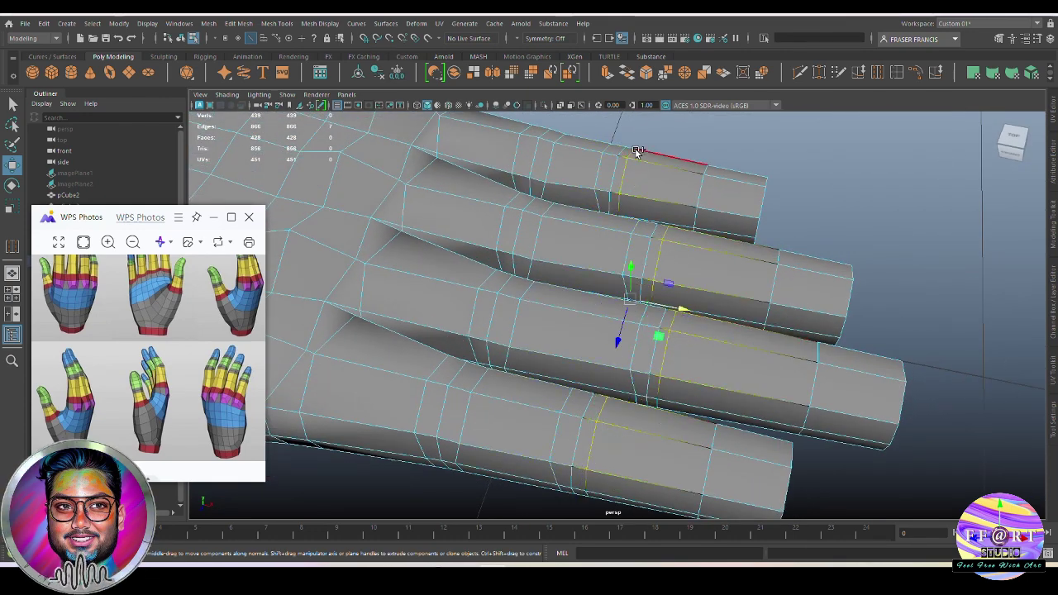
Step: Select the top center vertices of the first and second joints on all four fingers and raise them slightly in Y
alt+drag(636, 152, 589, 408)
scroll(726, 367, up, 4)
right_drag(587, 411, 521, 408)
alt+drag(480, 389, 429, 372)
click(453, 340)
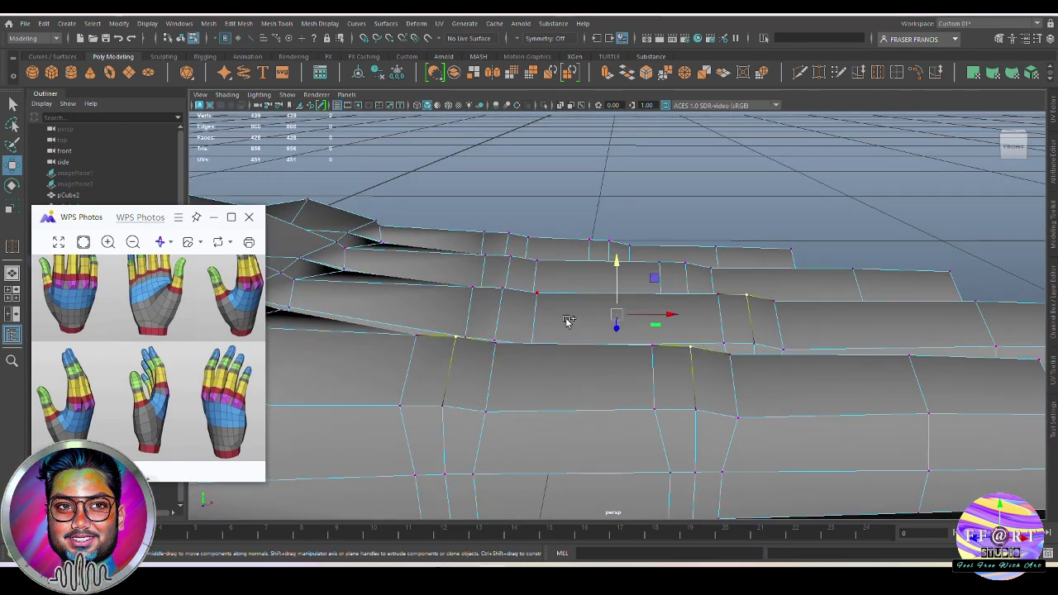
shift+click(606, 243)
drag(607, 222, 607, 214)
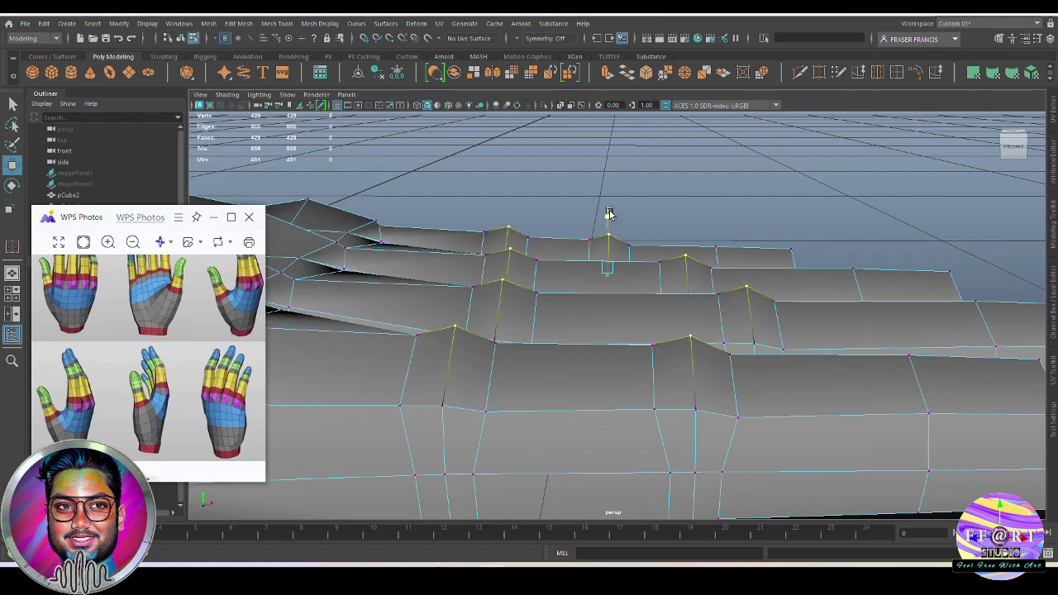
scroll(612, 239, down, 3)
alt+drag(614, 265, 587, 362)
right_drag(735, 277, 816, 222)
alt+drag(816, 222, 619, 428)
scroll(767, 368, up, 3)
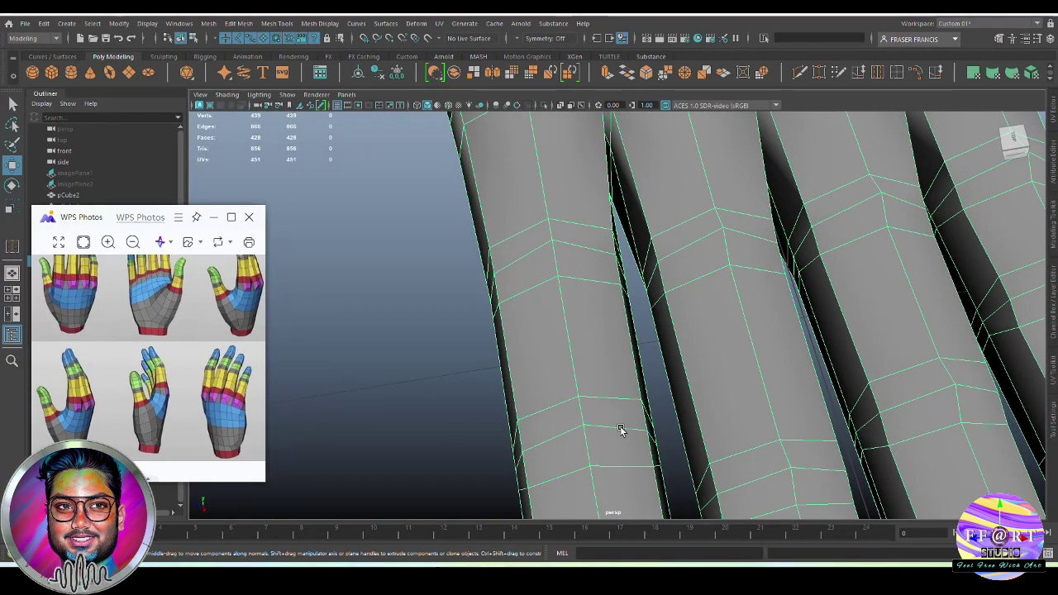
Step: Change the component mode on the fingers and undo the last four actions
right_drag(591, 318, 542, 321)
alt+drag(571, 333, 664, 320)
key(ctrl+z)
key(ctrl+z)
key(ctrl+z)
key(ctrl+z)
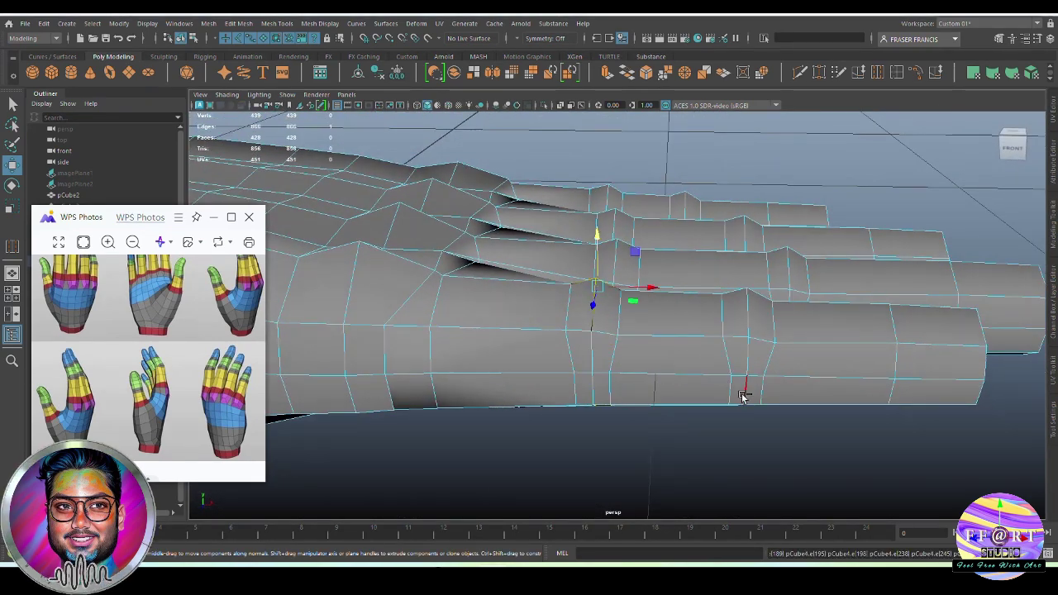
Step: Undo the last knuckle edit and select the palm-side edges of the base-knuckle loops across all four fingers
key(ctrl+z)
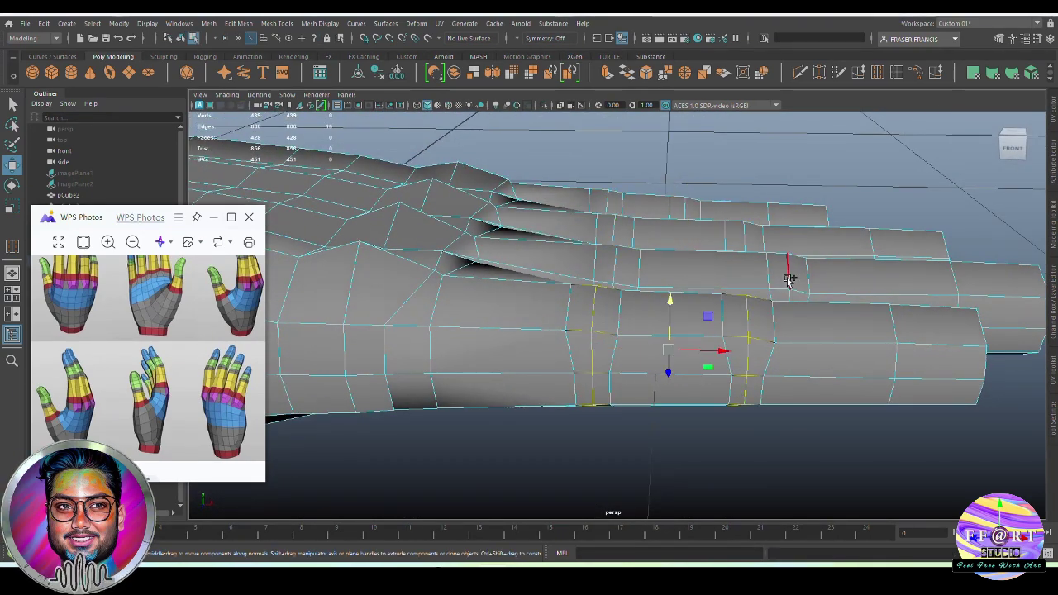
alt+drag(620, 209, 646, 392)
click(551, 377)
alt+drag(552, 377, 639, 338)
click(621, 303)
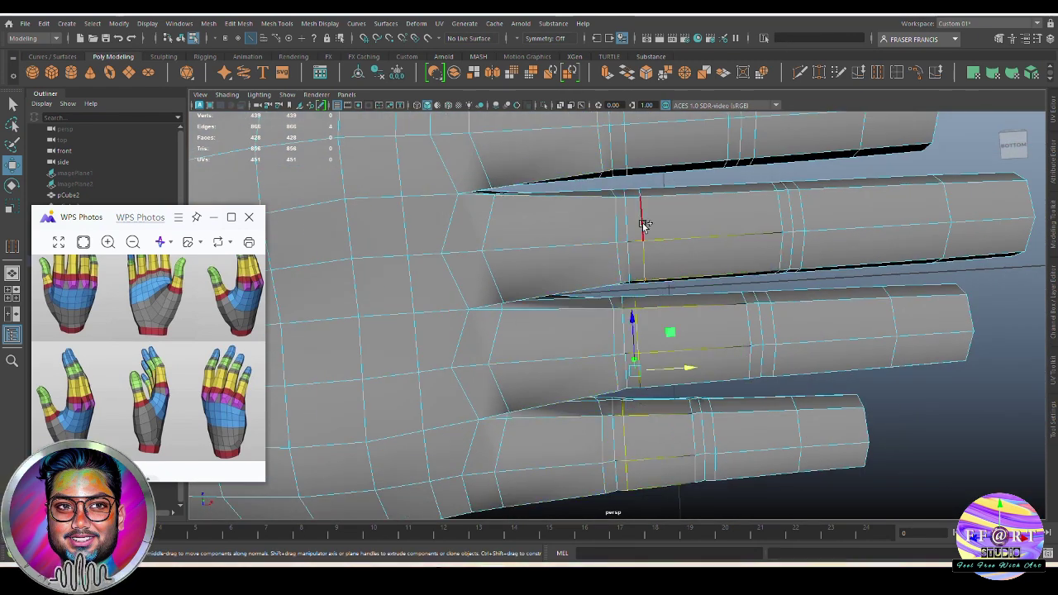
alt+drag(645, 224, 612, 240)
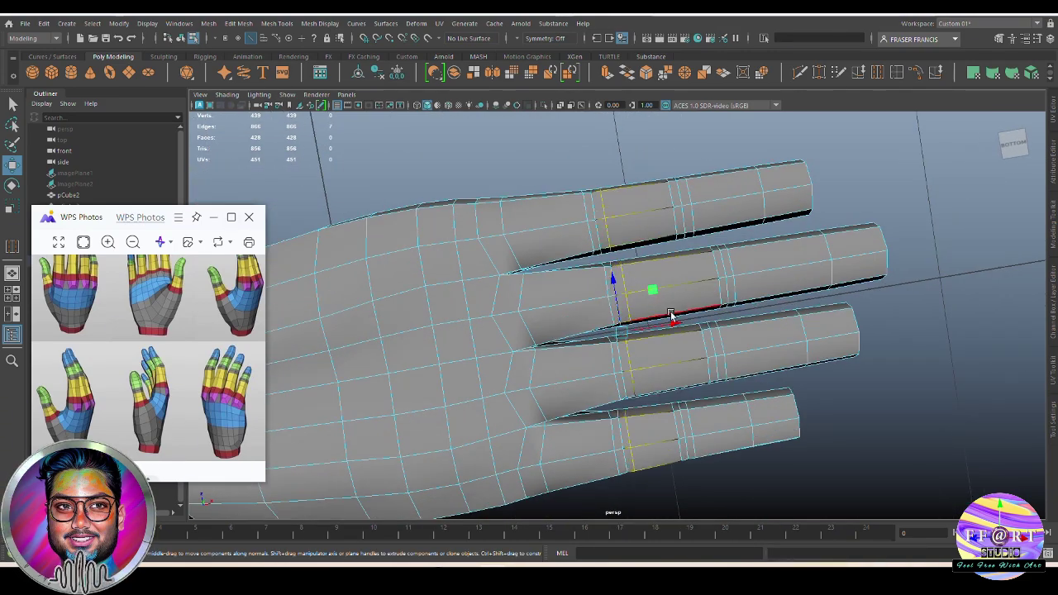
alt+drag(642, 380, 676, 330)
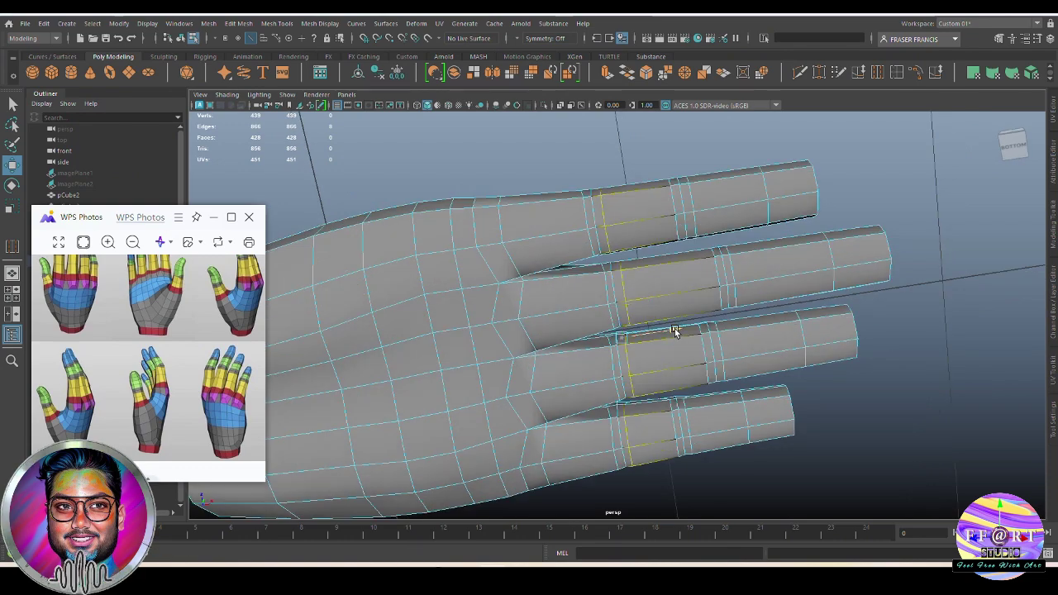
Step: Move the palm-side centre vertices of the base-knuckle loops on the fingers to bring the loops closer together
alt+right_drag(675, 331, 676, 307)
alt+middle_drag(675, 308, 692, 345)
right_drag(692, 344, 622, 343)
click(632, 219)
shift+click(647, 324)
alt+middle_drag(693, 391, 681, 296)
shift+click(643, 348)
shift+click(641, 461)
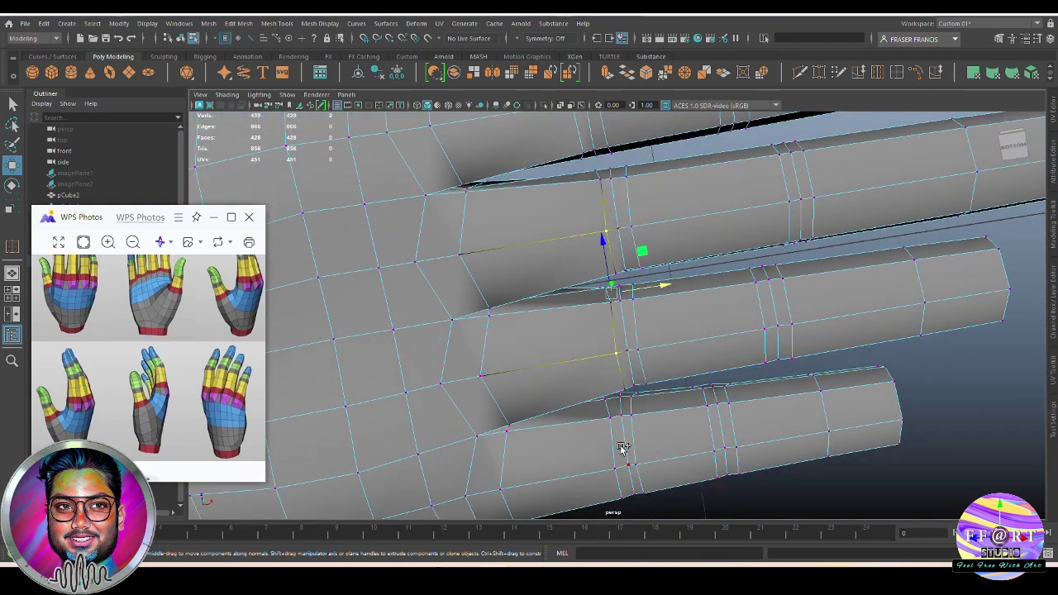
Step: Select the centre vertices on both sides of the base knuckles on the back of the hand and scale their spacing
alt+drag(623, 448, 596, 254)
mouse_move(675, 401)
alt+mouse_down()
mouse_move(673, 314)
mouse_move(694, 366)
mouse_move(634, 373)
mouse_move(655, 397)
alt+mouse_up()
alt+drag(601, 273, 614, 285)
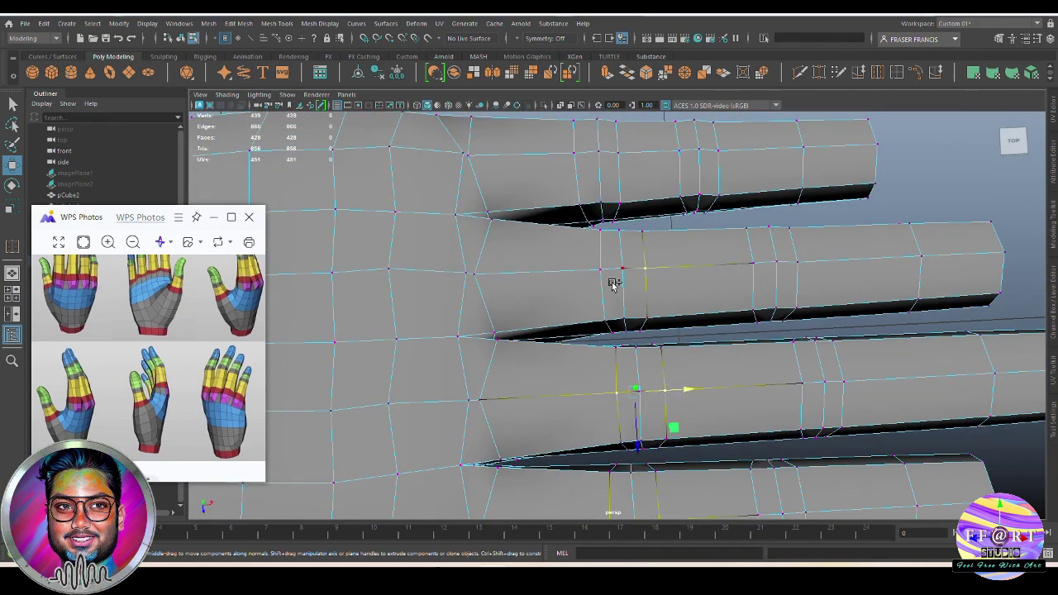
alt+drag(579, 165, 608, 207)
key(r)
Step: Shift the palm-side centre vertices of the outer second-knuckle loops slightly toward the palm on all four fingers
alt+drag(639, 423, 614, 408)
alt+drag(617, 236, 659, 295)
shift+click(671, 219)
alt+middle_drag(639, 135, 639, 240)
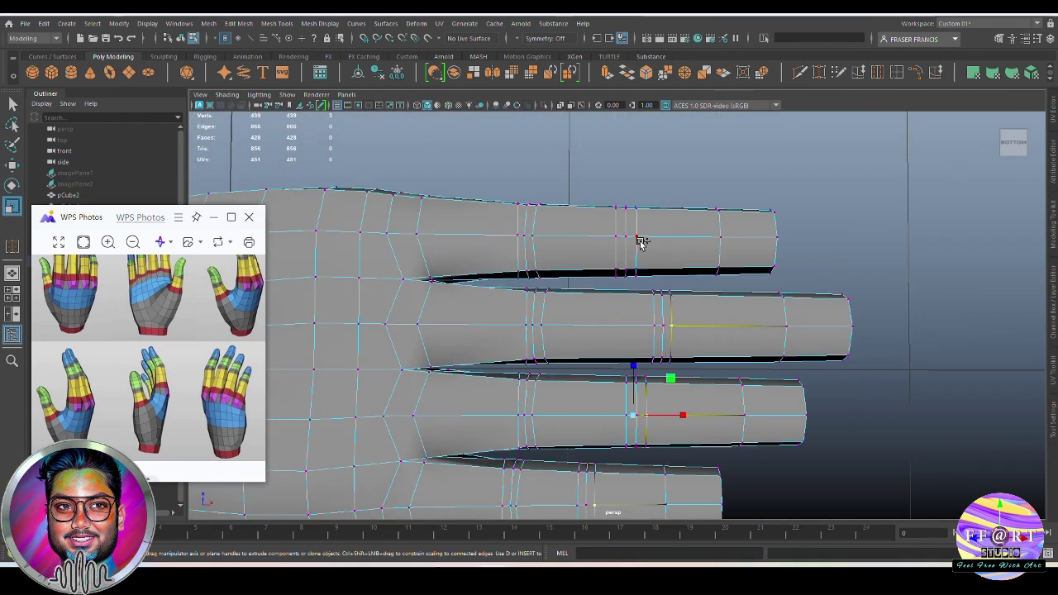
shift+click(637, 237)
key(w)
drag(690, 374, 687, 377)
Step: Shift the palm-side centre vertices of the inner loops at the second and base knuckles slightly toward the fingertips
alt+middle_drag(685, 410, 670, 326)
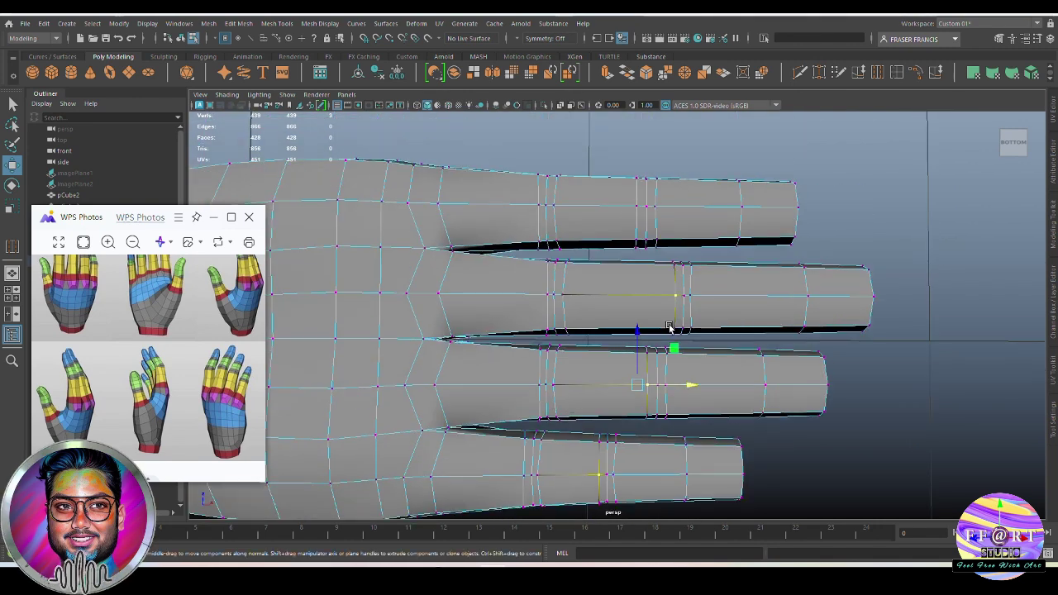
drag(686, 341, 689, 341)
alt+middle_drag(539, 227, 569, 206)
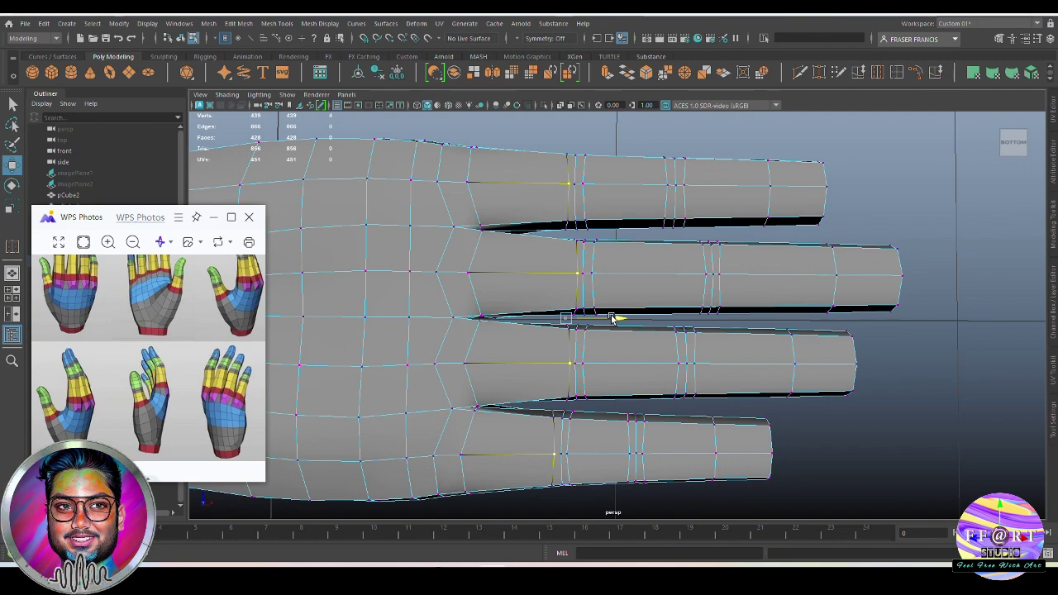
alt+drag(612, 319, 684, 438)
Step: Return to object mode and examine the knuckle shapes from the side and from the palm
key(F8)
alt+drag(781, 453, 659, 328)
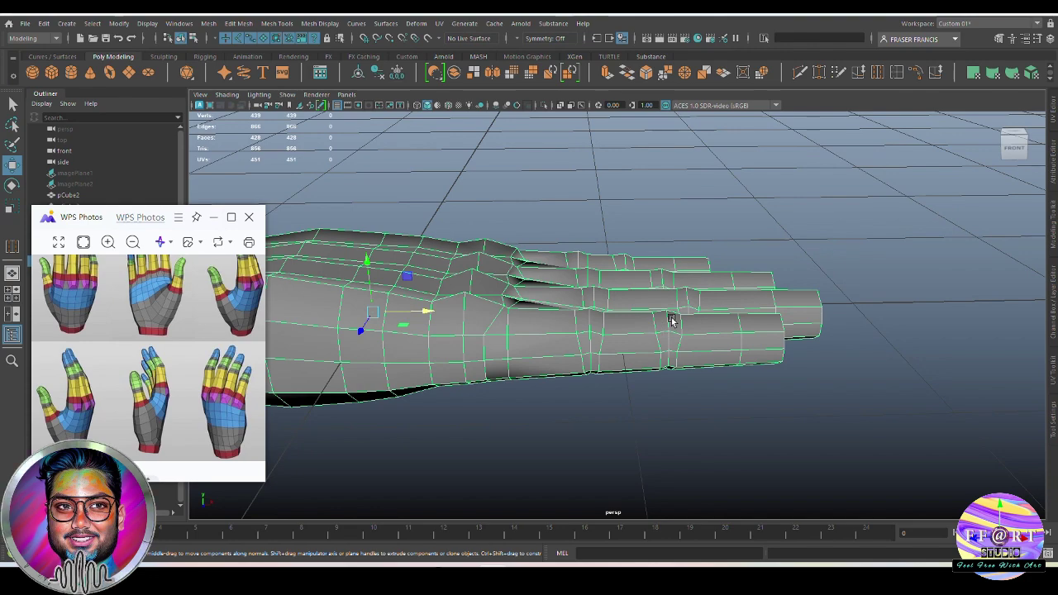
alt+drag(688, 395, 621, 279)
click(699, 389)
scroll(582, 241, up, 4)
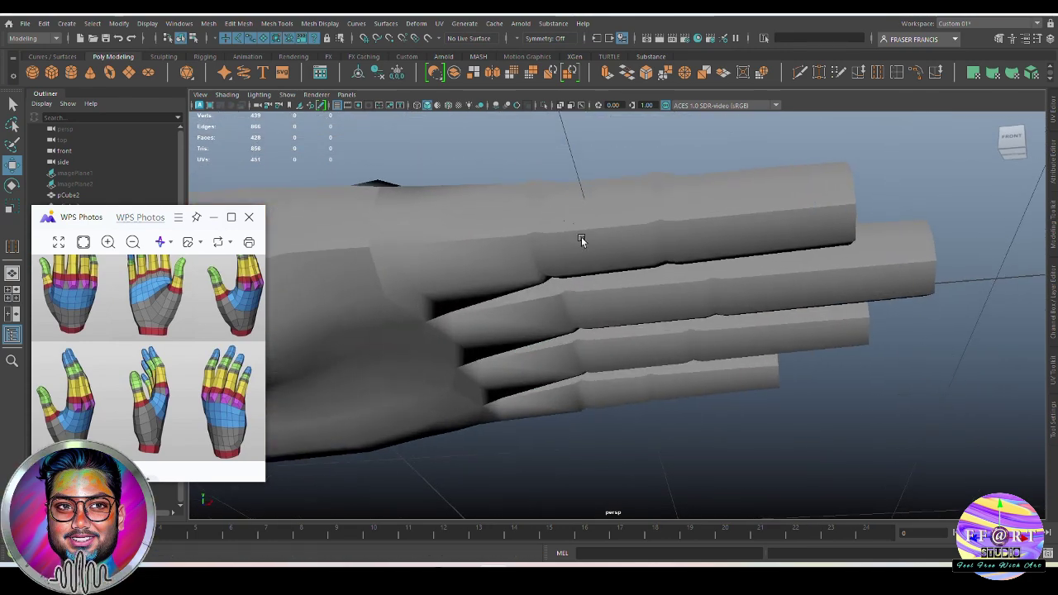
alt+drag(583, 241, 765, 312)
click(623, 331)
scroll(765, 312, down, 4)
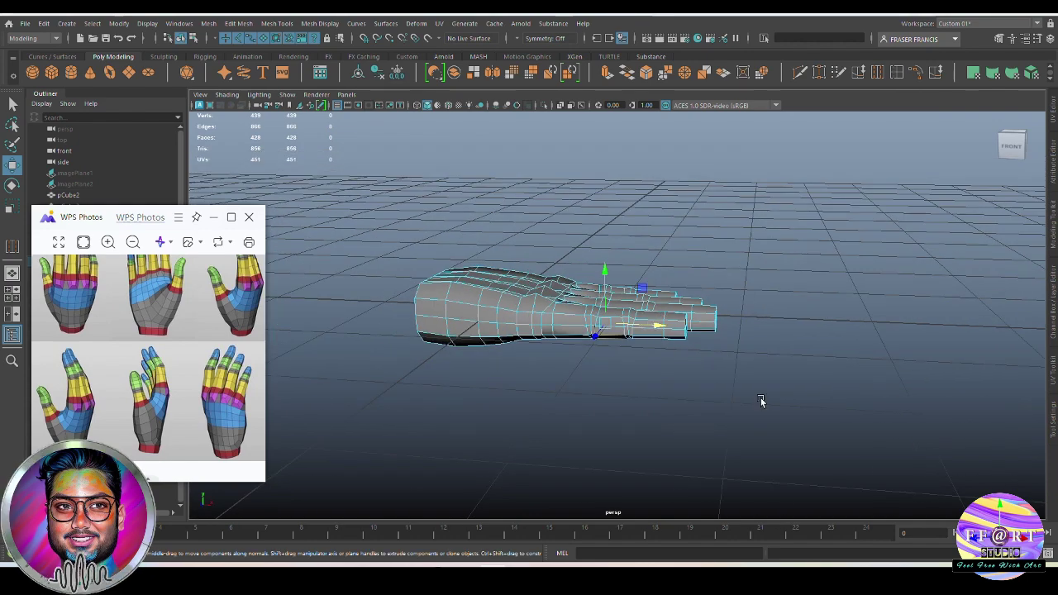
Step: Select the index finger's vertices, adjust the soft-selection radius and move the finger slightly away from the middle finger
shift+right_drag(668, 307, 715, 314)
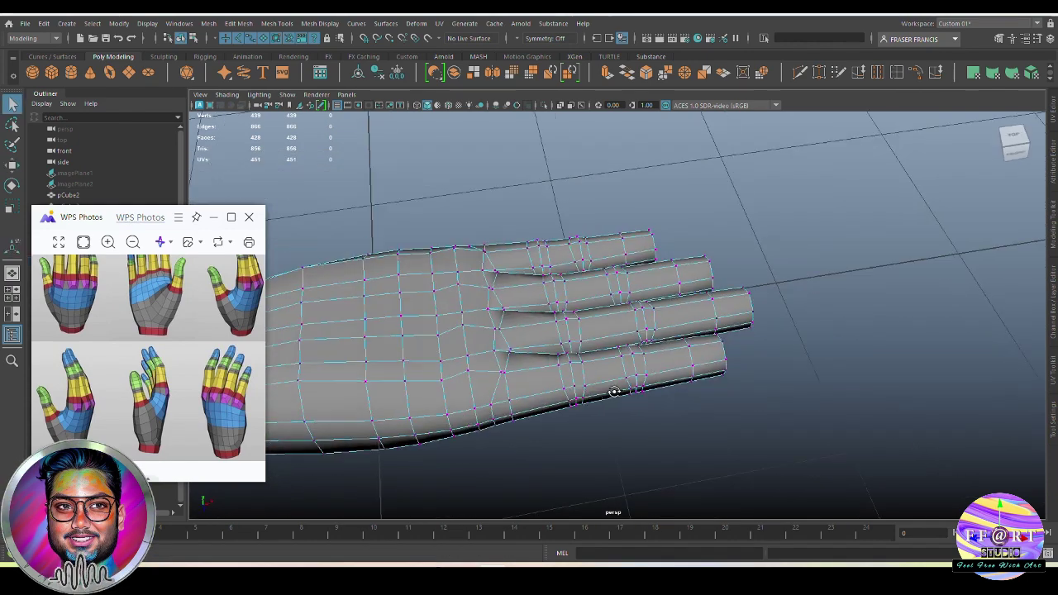
alt+drag(619, 392, 529, 425)
alt+drag(575, 386, 568, 376)
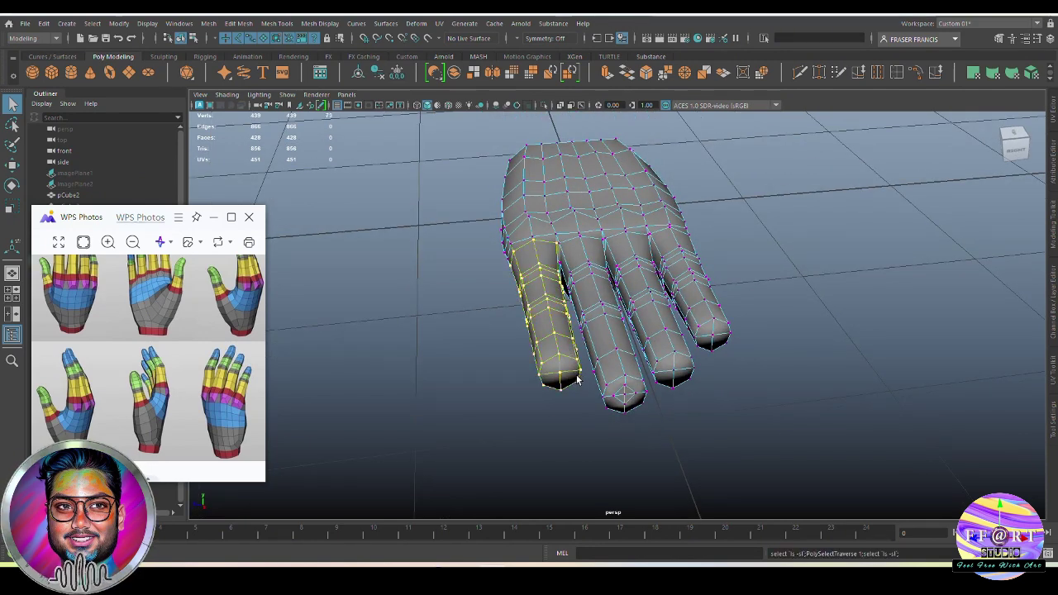
key(b)
mouse_move(583, 379)
mouse_down()
mouse_move(626, 381)
mouse_move(585, 343)
mouse_move(592, 387)
mouse_up()
key(w)
drag(534, 342, 524, 335)
alt+drag(526, 338, 508, 285)
click(506, 313)
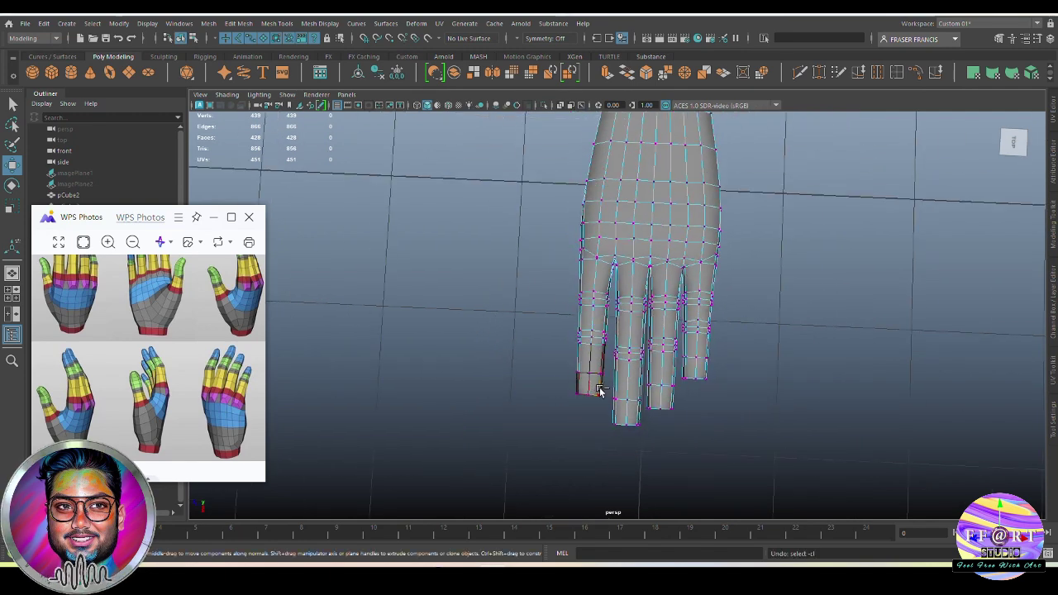
Step: Rotate the index finger slightly outward and shift it further from the middle finger, then clear the selection
alt+right_drag(599, 392, 680, 390)
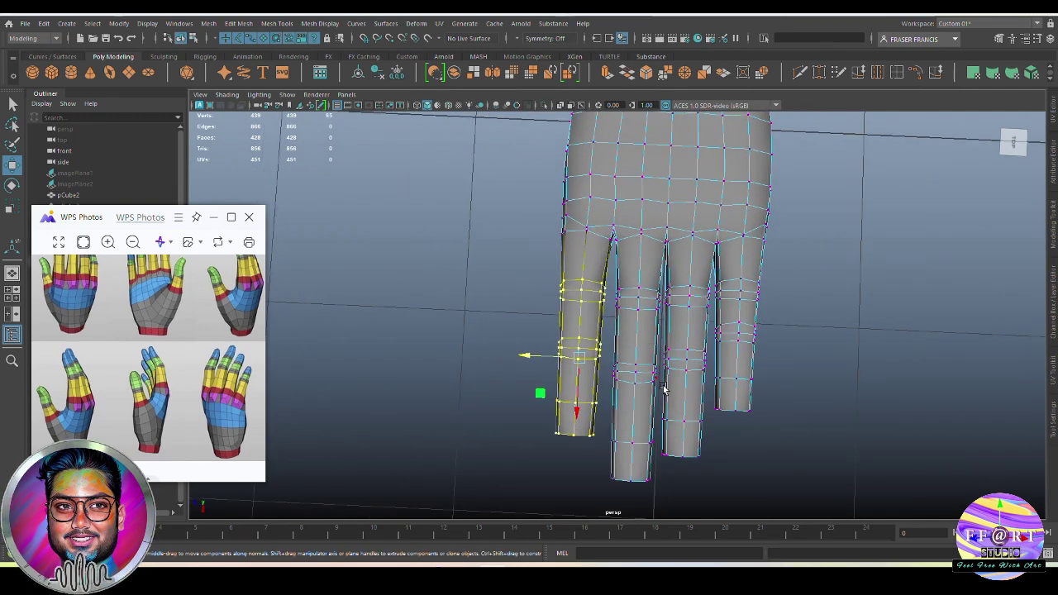
key(e)
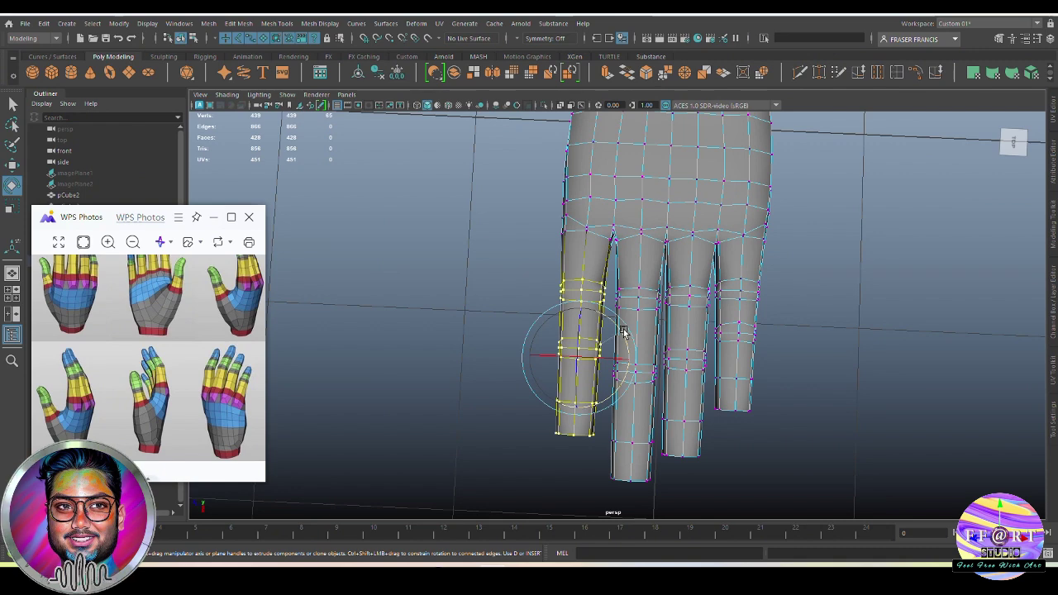
drag(625, 332, 626, 335)
key(w)
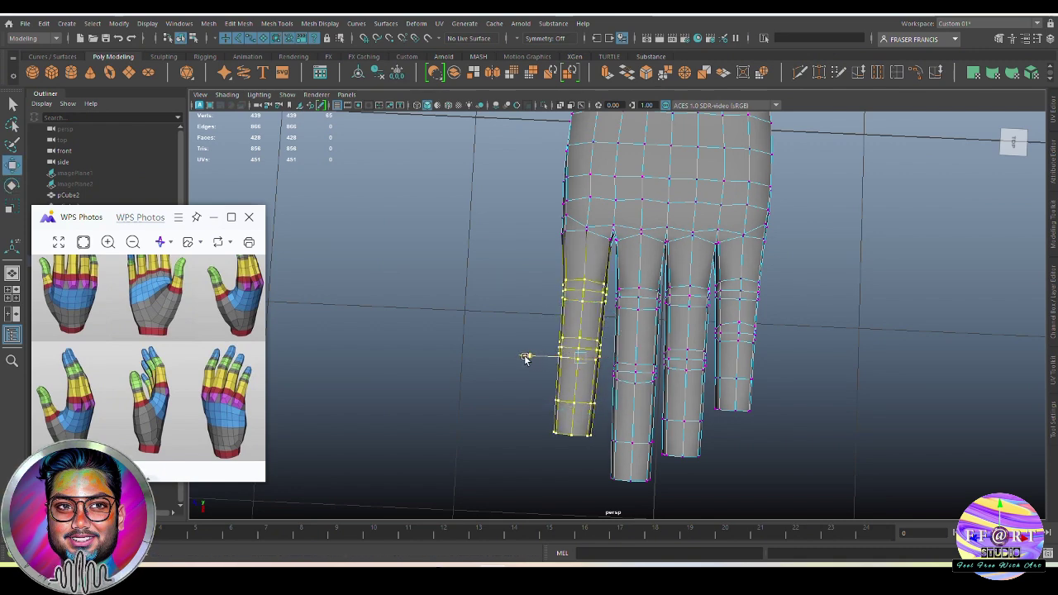
drag(525, 358, 521, 359)
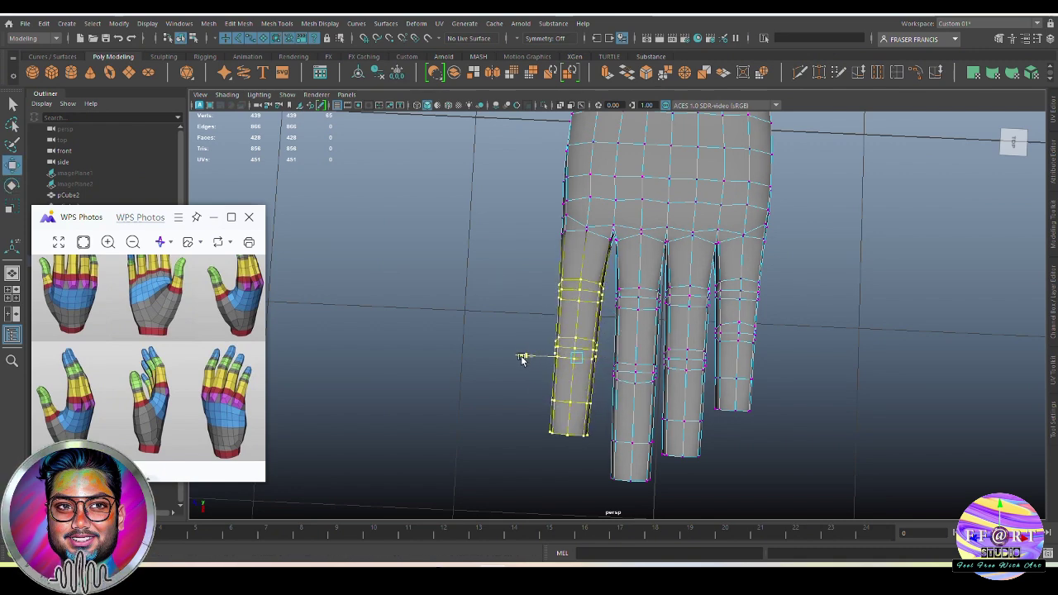
click(559, 324)
scroll(563, 323, down, 3)
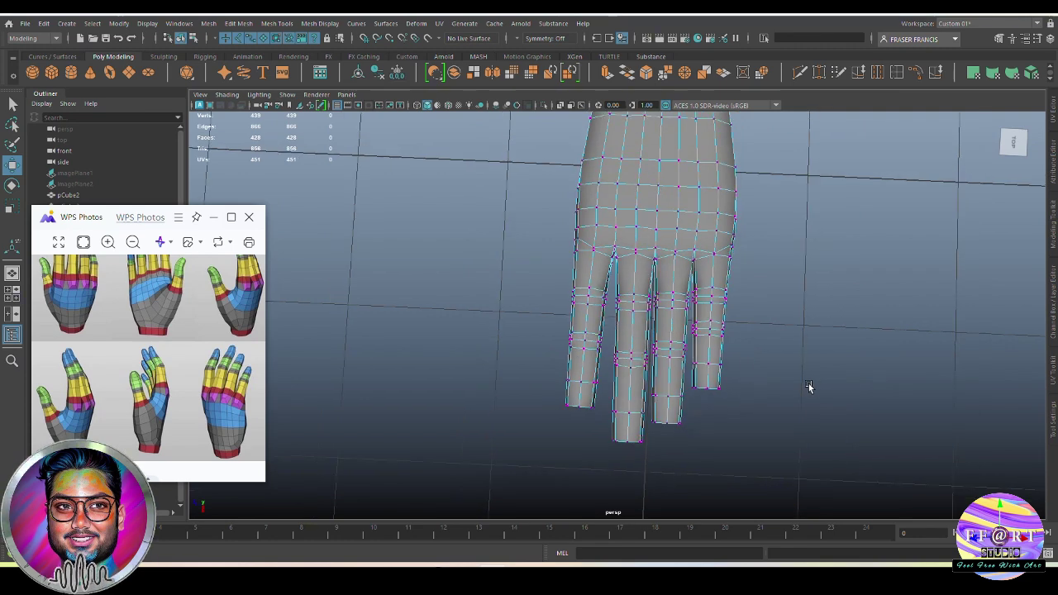
Step: Grow a soft selection from the little fingertip over the whole finger and shift it slightly away from the ring finger
scroll(763, 402, up, 2)
alt+middle_drag(809, 387, 731, 405)
scroll(727, 412, up, 2)
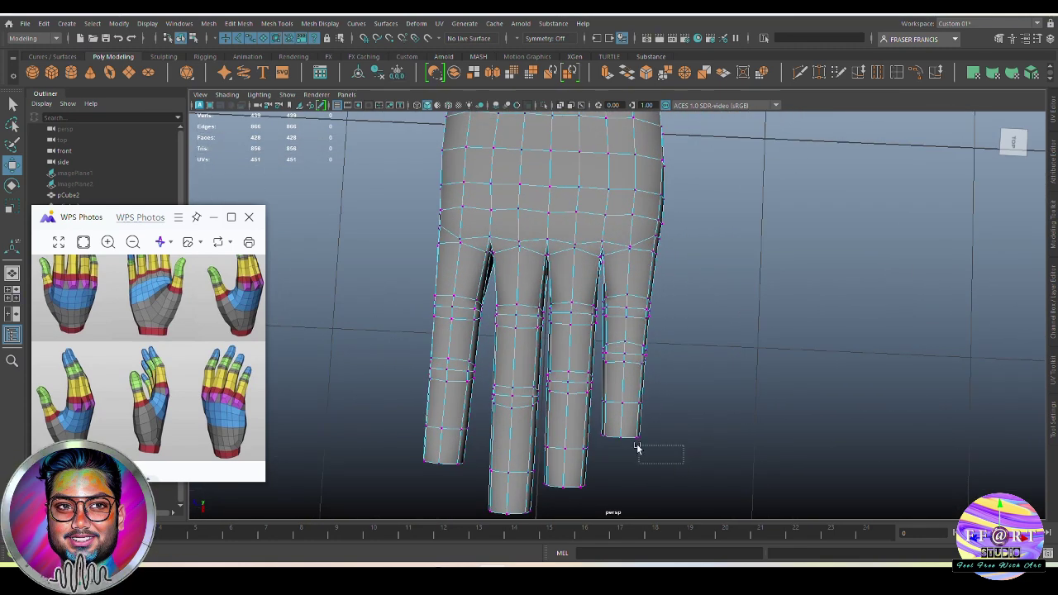
drag(597, 423, 596, 421)
key(shift+period)
key(shift+period)
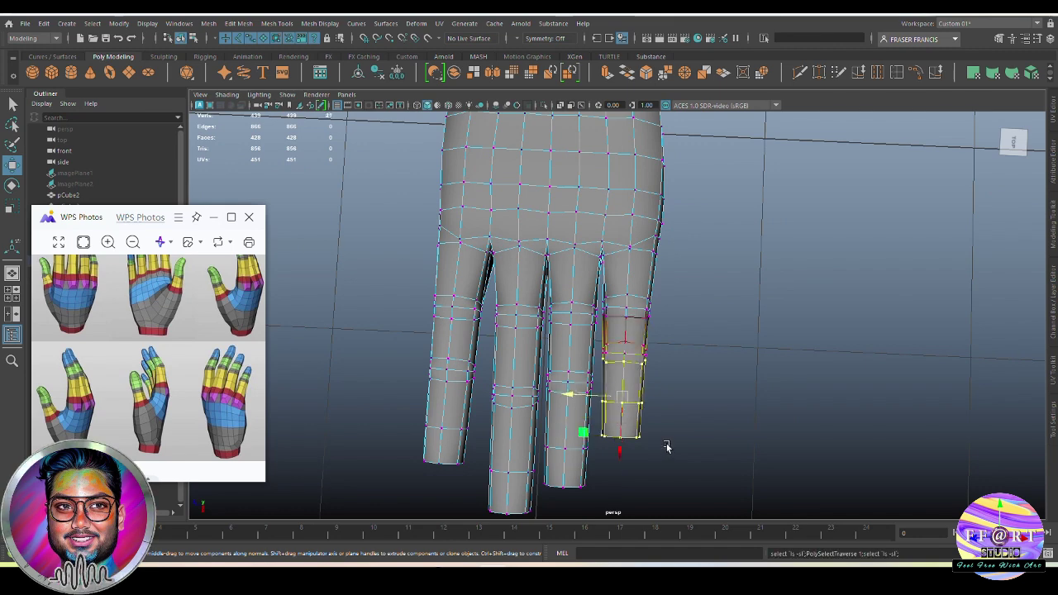
drag(579, 343, 584, 345)
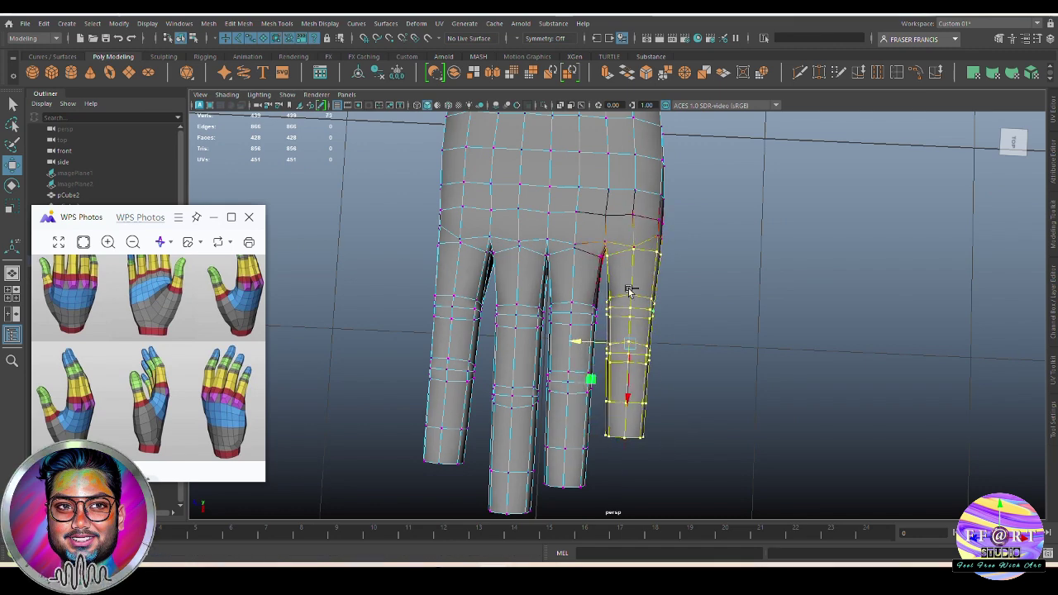
Step: Shrink the little-finger selection, rotate the finger slightly outward and adjust its sideways position
key(shift+comma)
key(e)
drag(599, 401, 603, 405)
key(w)
mouse_move(588, 369)
mouse_down()
mouse_move(597, 372)
mouse_move(581, 371)
mouse_up()
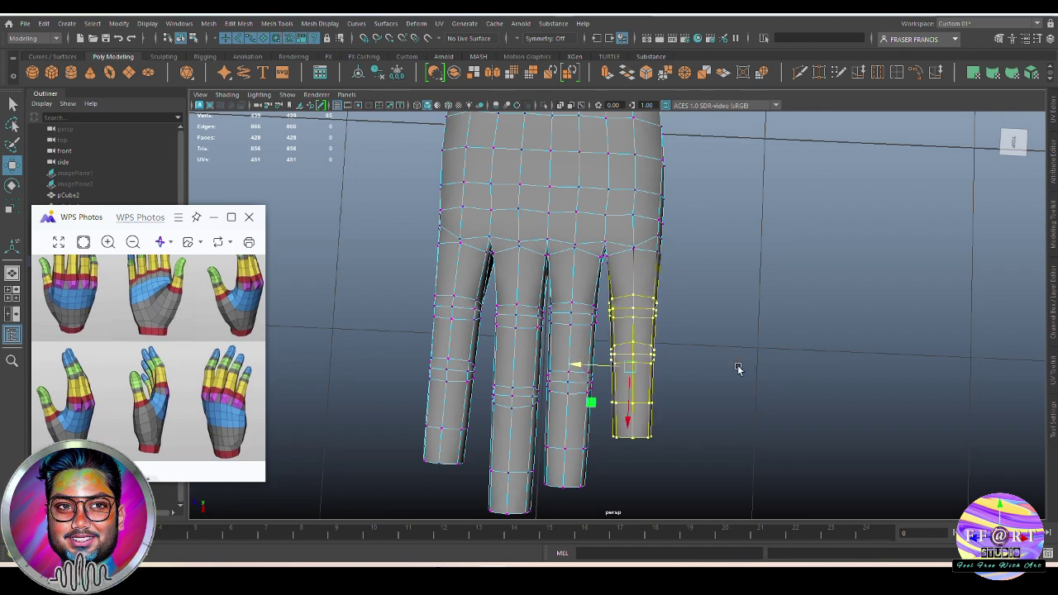
Step: Nudge the vertices at the little finger's outer base and adjoining palm edge sideways to even out the outline
alt+middle_drag(739, 369, 777, 395)
drag(660, 248, 704, 298)
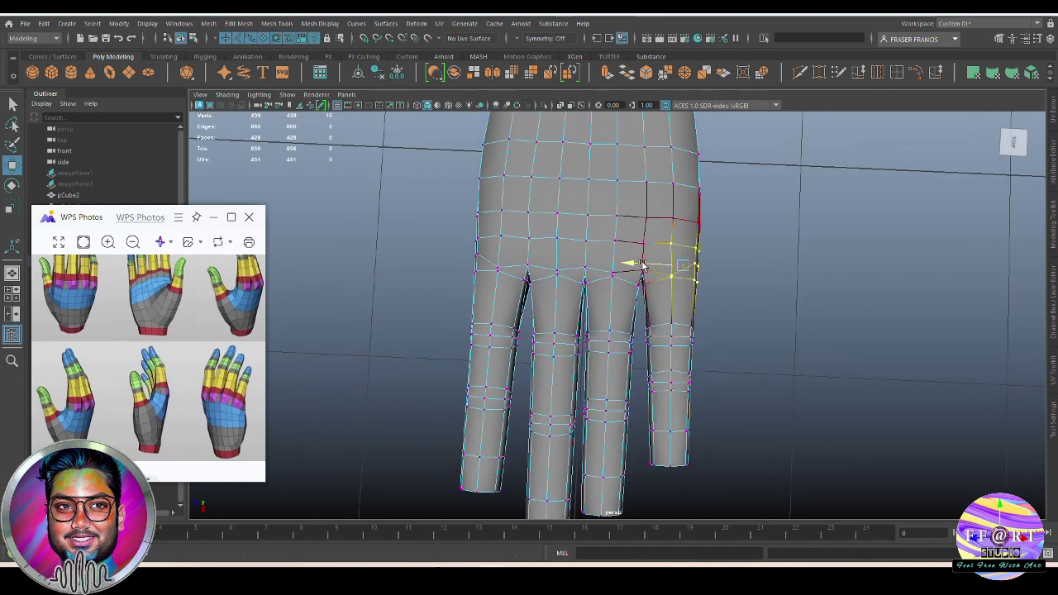
drag(642, 264, 646, 265)
alt+middle_drag(671, 249, 678, 272)
click(677, 269)
drag(633, 265, 630, 265)
Step: Return to object mode and check the finger spacing and hand outline from above
key(F8)
scroll(671, 331, down, 2)
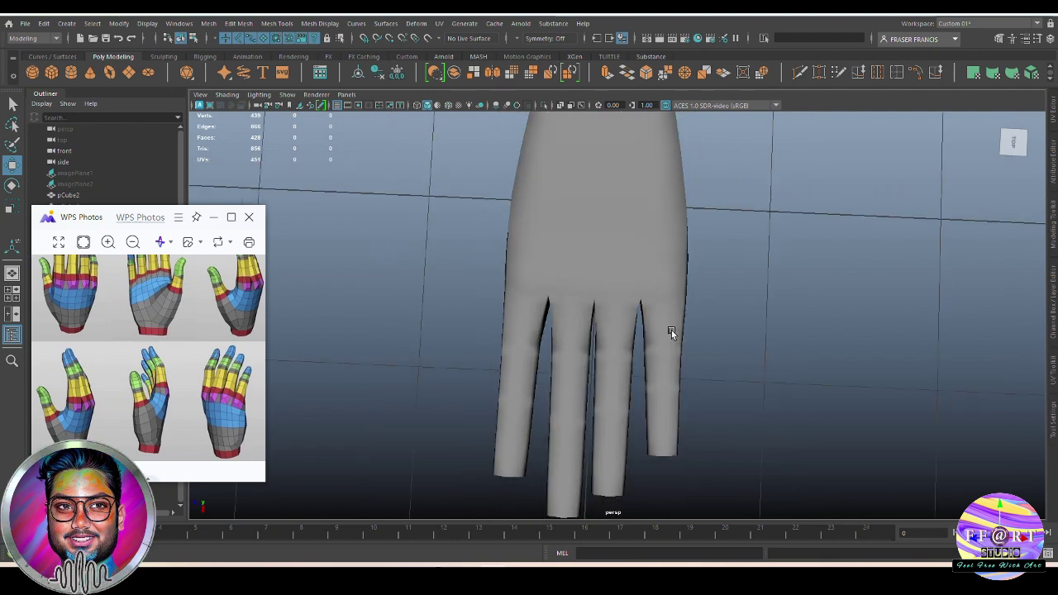
key(q)
click(676, 334)
click(778, 450)
alt+middle_drag(779, 453, 794, 406)
scroll(795, 409, down, 3)
scroll(570, 372, up, 3)
Step: Select the index fingertip vertices with soft selection and move the tip slightly away from the middle finger
click(623, 248)
right_drag(623, 247, 574, 247)
alt+middle_drag(576, 441, 625, 420)
key(b)
key(w)
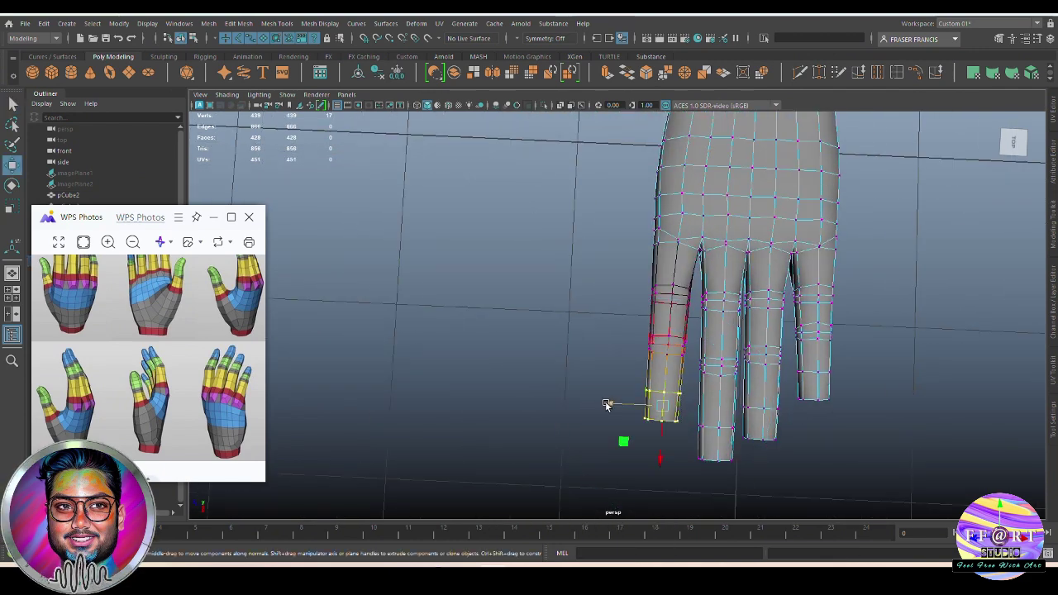
key(e)
drag(680, 368, 684, 370)
key(w)
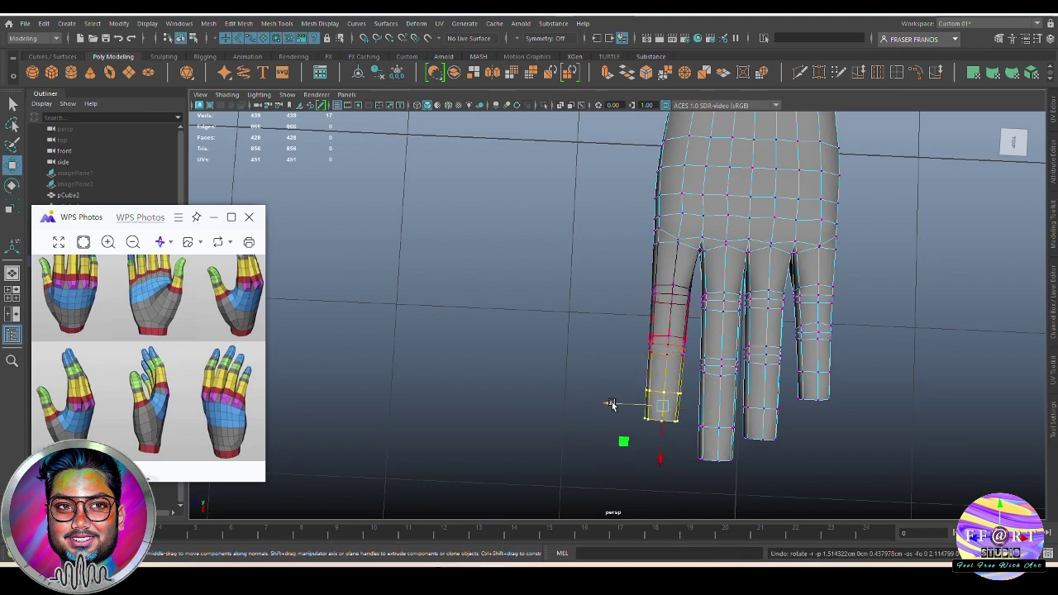
drag(612, 404, 606, 403)
Step: Select the outer part of the ring finger with soft selection and shift it slightly toward the little finger
alt+middle_drag(893, 431, 765, 400)
scroll(744, 414, up, 2)
click(723, 435)
alt+middle_drag(724, 434, 730, 408)
drag(625, 445, 564, 416)
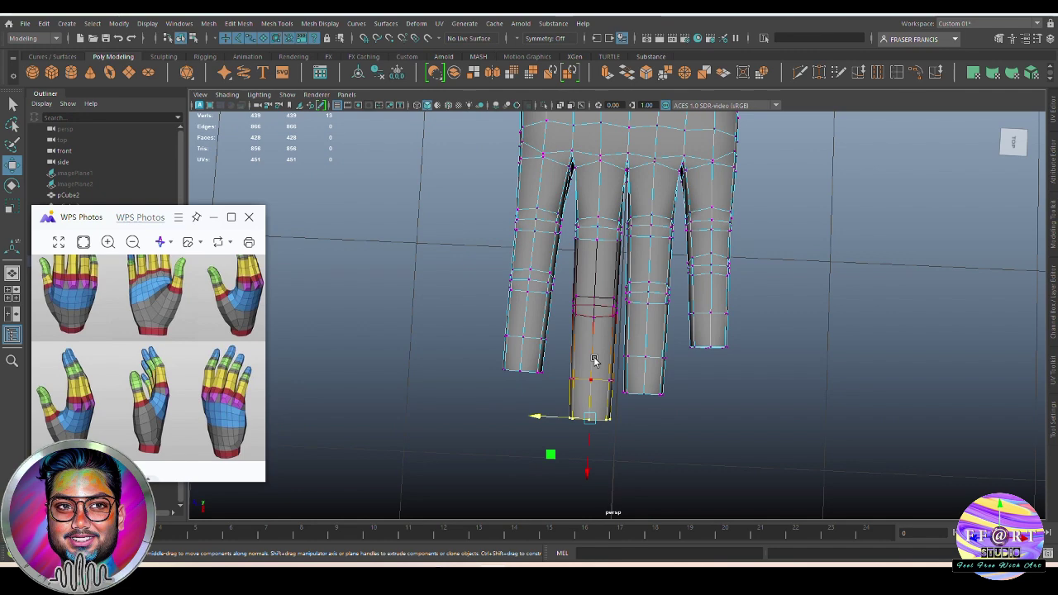
drag(615, 354, 673, 408)
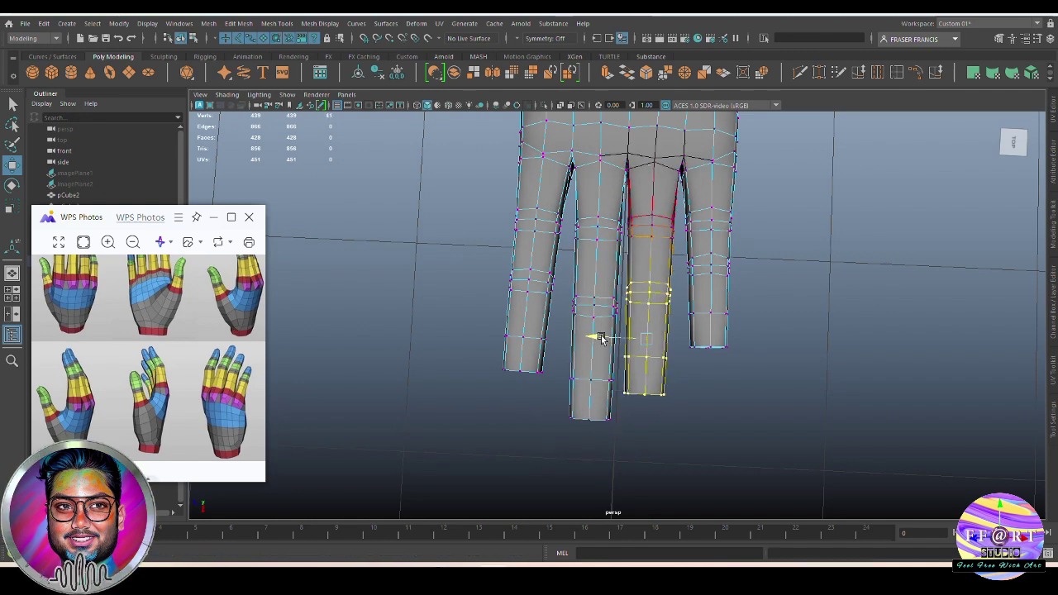
key(e)
key(w)
drag(593, 336, 683, 407)
Step: Nudge the ring fingertip toward the little finger, adjusting the soft-selection radius, and clear the selection
drag(592, 372, 598, 373)
key(b)
drag(732, 420, 765, 420)
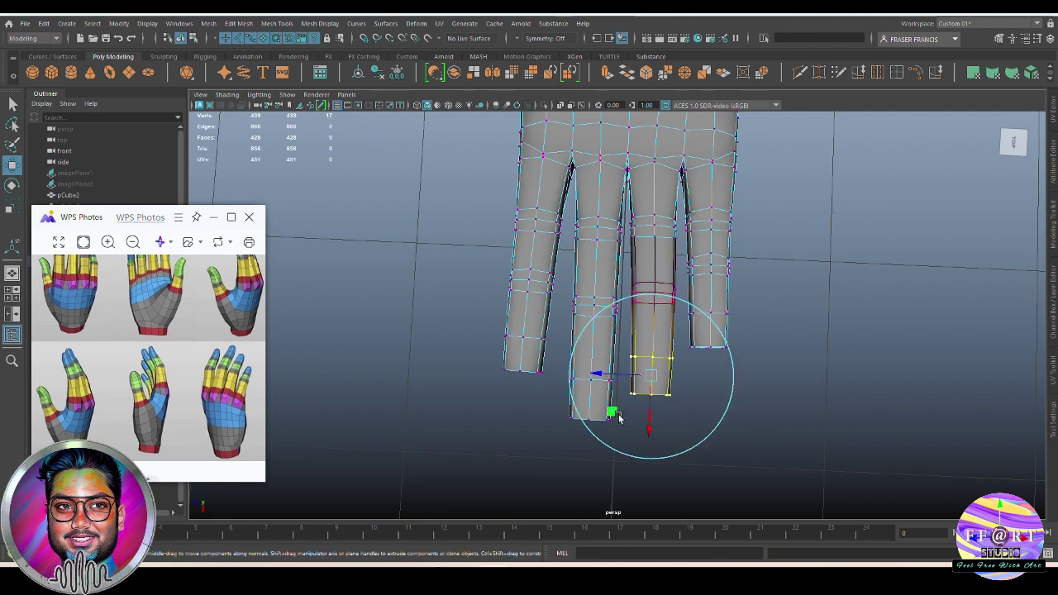
drag(598, 373, 600, 371)
click(651, 392)
Step: Reselect the ring fingertip, adjust the falloff radius again and fine-tune the tip's sideways position
alt+middle_drag(654, 392, 564, 418)
scroll(595, 442, up, 1)
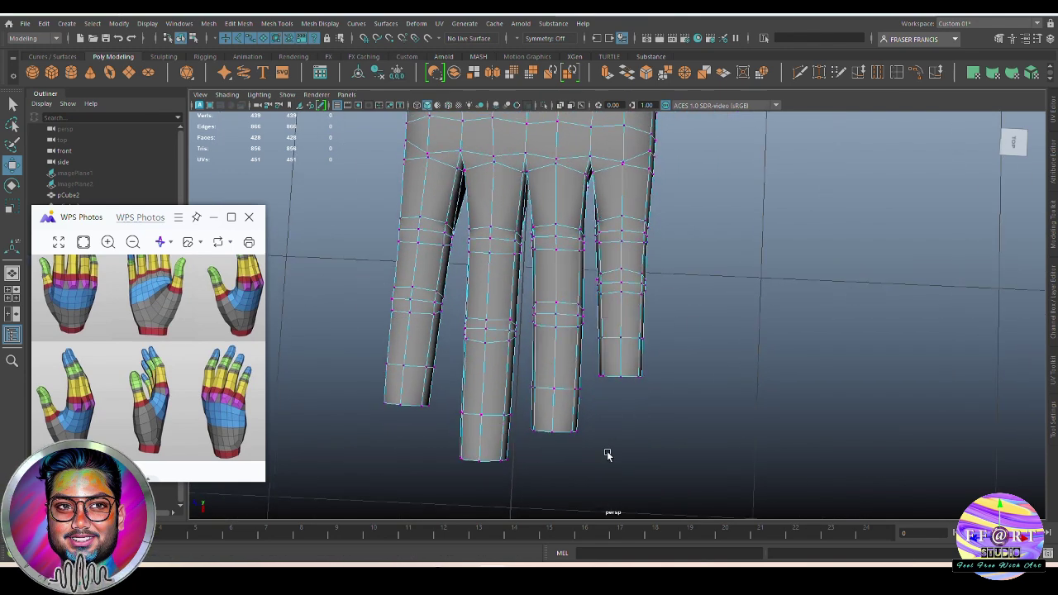
drag(609, 458, 522, 378)
drag(649, 460, 621, 461)
drag(504, 407, 512, 408)
drag(602, 451, 507, 431)
click(619, 426)
Step: Return to object mode and review the spread of all four fingers from several angles
alt+middle_drag(619, 427, 651, 427)
scroll(628, 372, down, 2)
scroll(594, 183, down, 2)
scroll(588, 419, up, 1)
right_drag(588, 418, 641, 376)
click(696, 333)
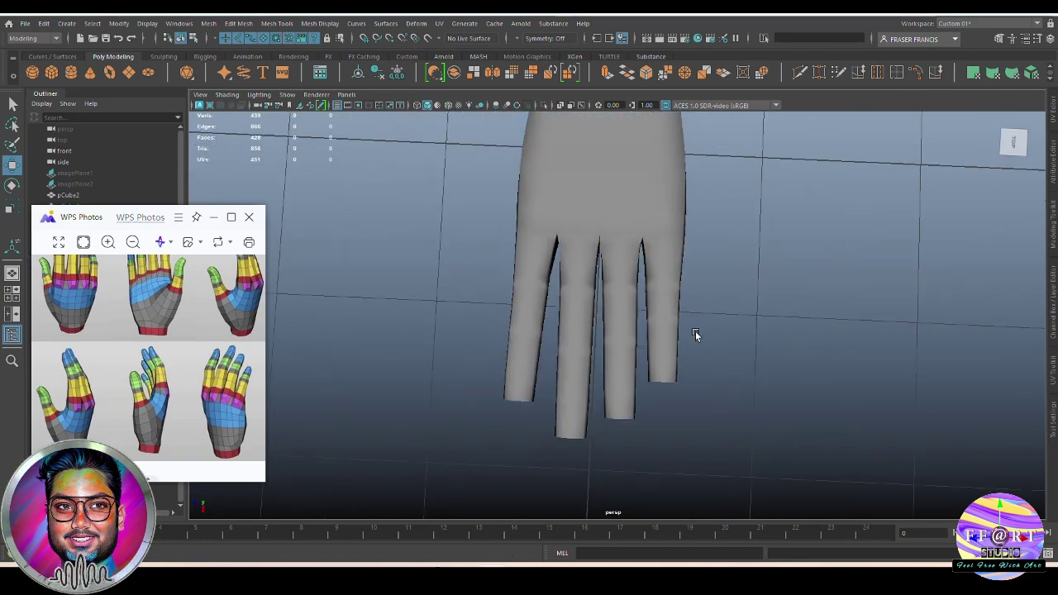
scroll(570, 317, down, 5)
alt+drag(693, 324, 616, 434)
Step: Delete the hand mesh's construction history and deselect the mesh
click(644, 331)
alt+drag(674, 414, 369, 123)
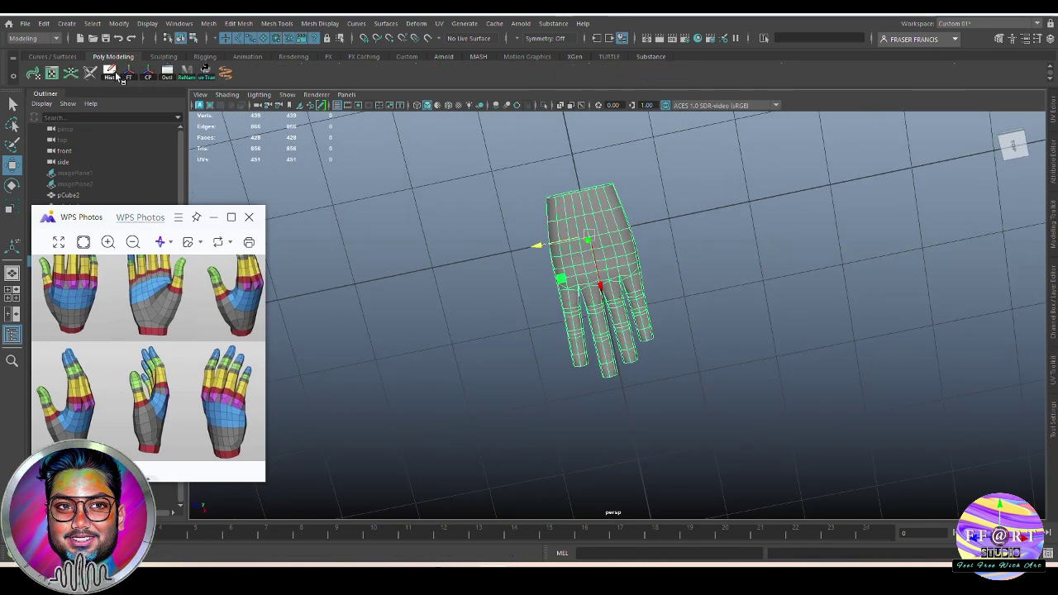
click(416, 251)
key(q)
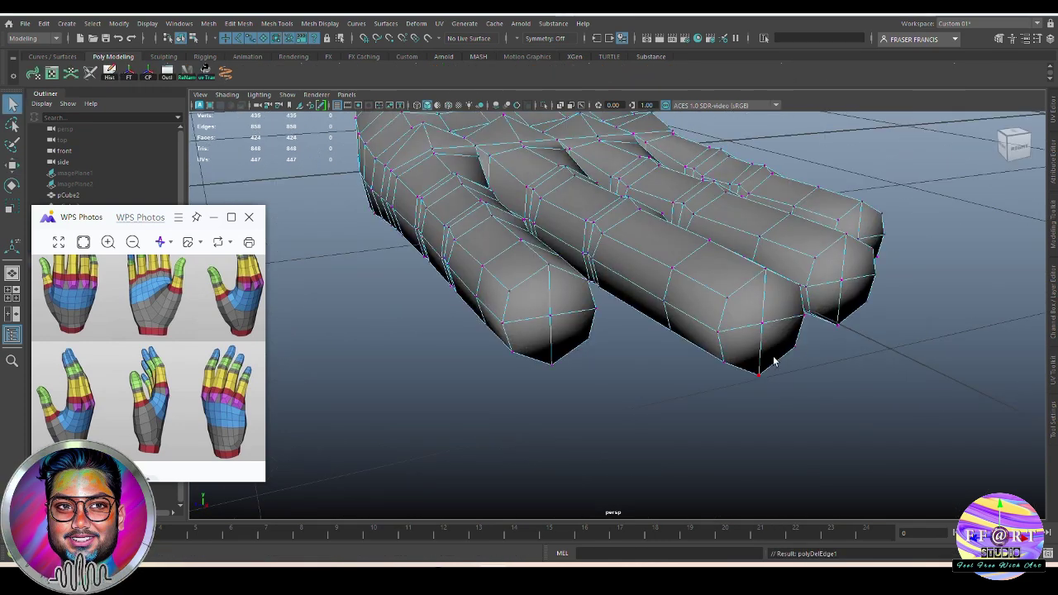
Step: Select the centre vertex of all four fingertips, move them along the fingers' length and return to object mode in smooth preview
alt+drag(772, 359, 748, 364)
alt+drag(637, 319, 826, 344)
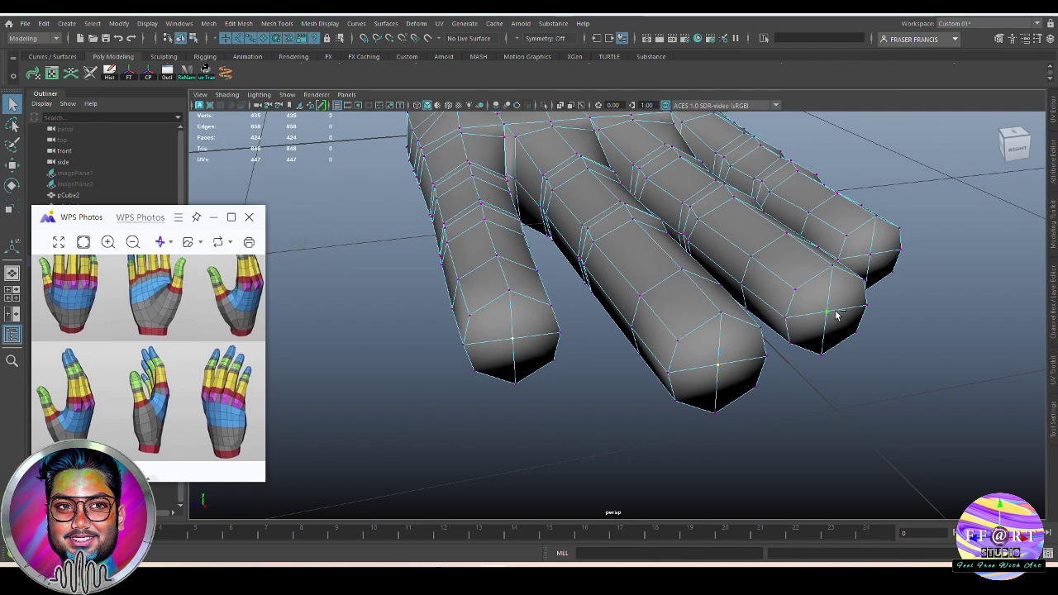
alt+drag(724, 397, 849, 319)
key(w)
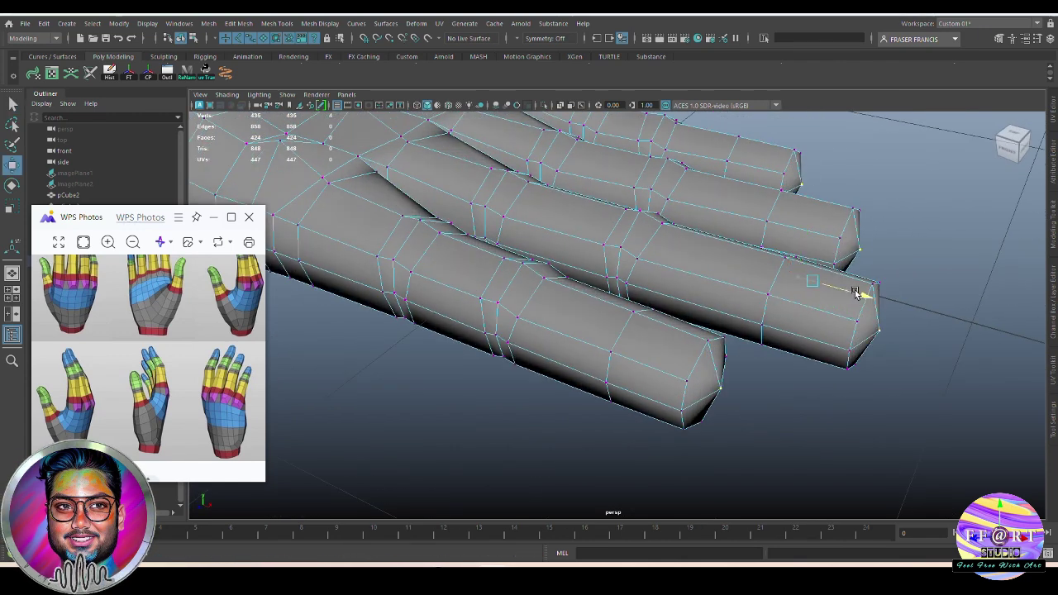
key(3)
alt+drag(832, 357, 875, 408)
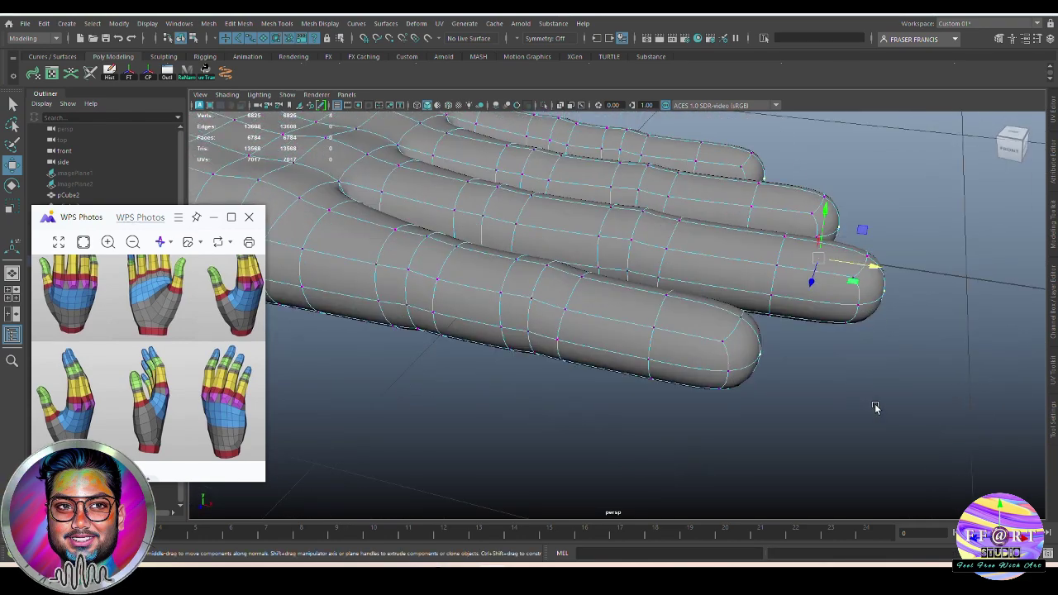
click(868, 267)
alt+drag(868, 267, 860, 357)
click(953, 332)
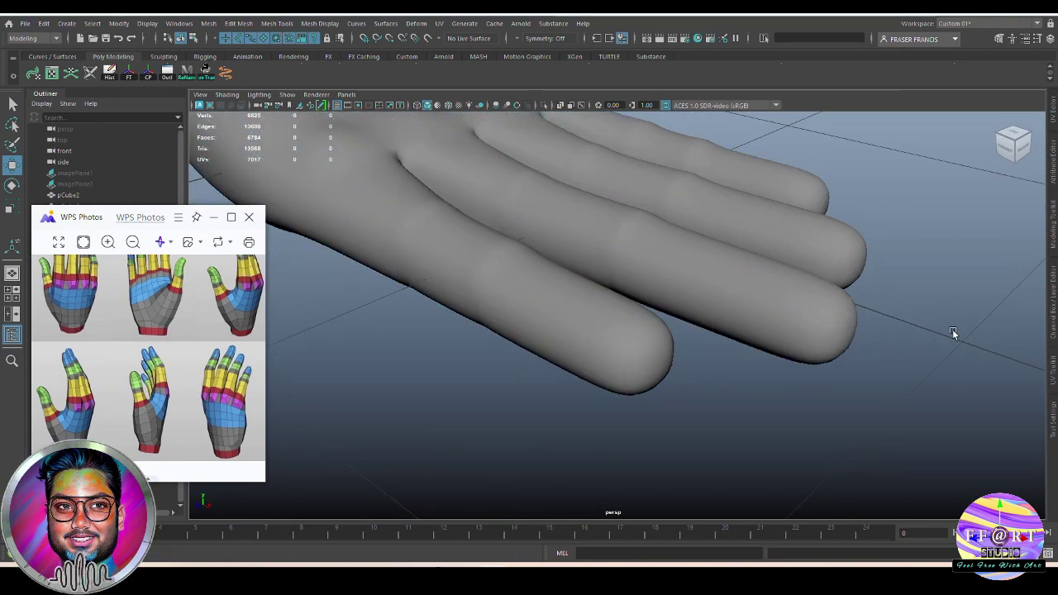
click(809, 279)
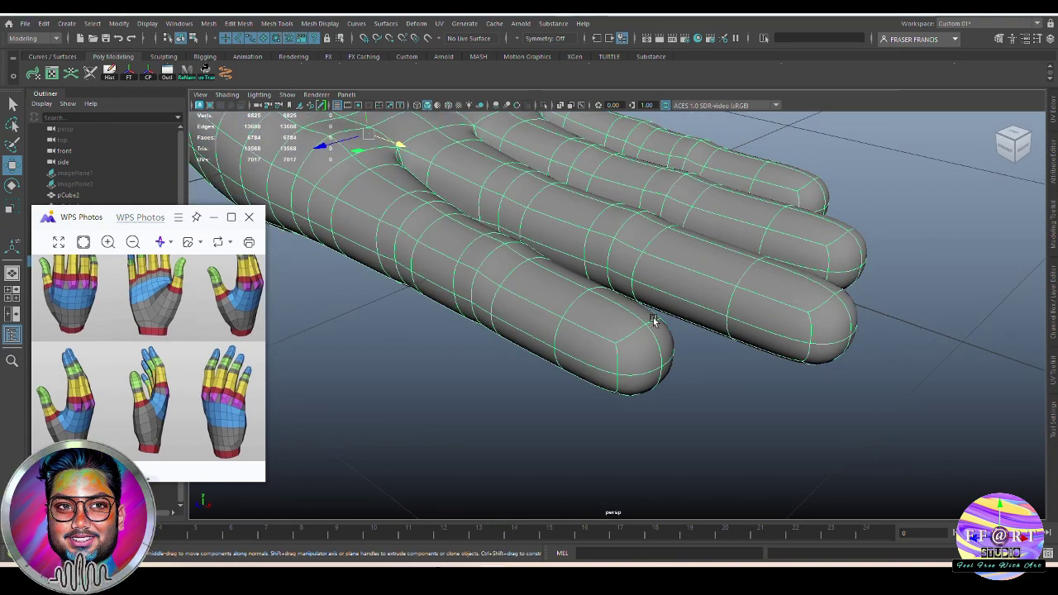
Step: Turn off smooth preview and select the two nail faces on top of each of the four fingertips
key(1)
alt+drag(803, 310, 732, 327)
right_drag(726, 327, 724, 368)
click(652, 394)
alt+drag(695, 409, 639, 411)
shift+click(612, 368)
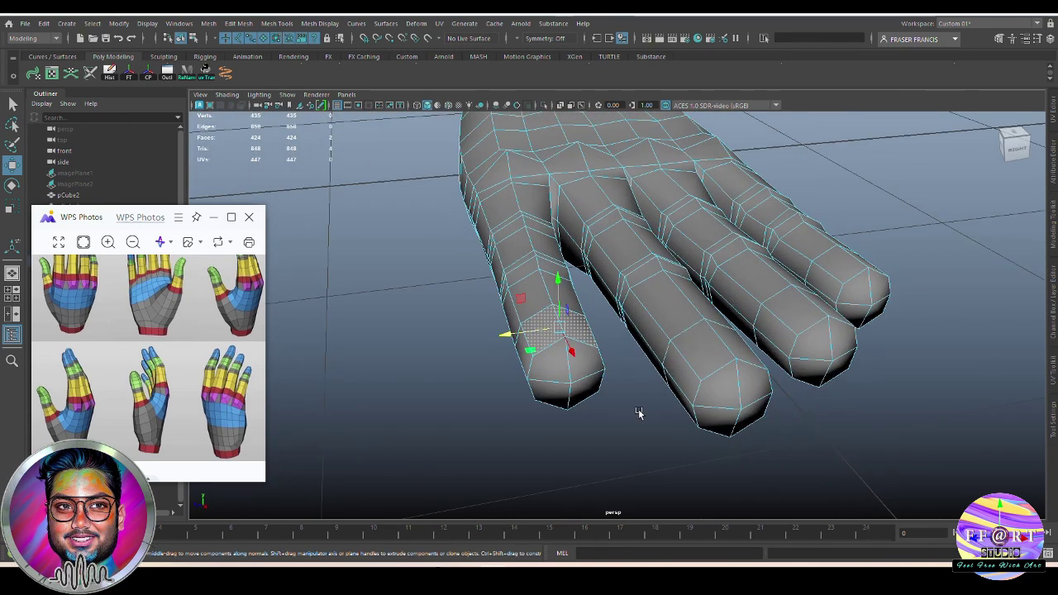
shift+click(720, 389)
shift+click(818, 312)
alt+drag(876, 364, 839, 310)
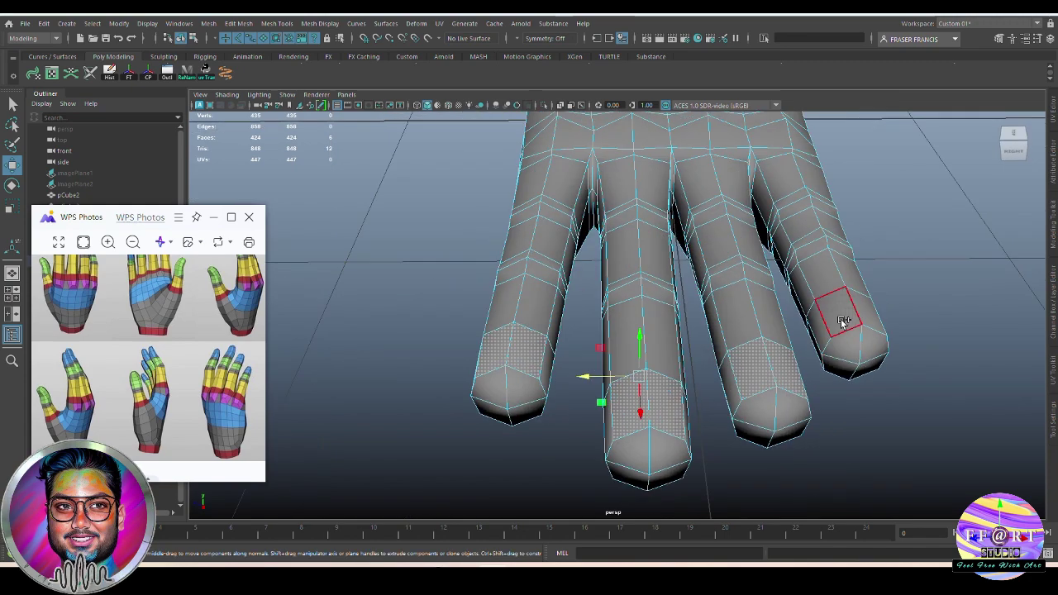
shift+click(839, 310)
Step: Extrude the selected nail faces with an offset of 0.01 and sink them with a Local Translate Z of -0.005
key(ctrl+e)
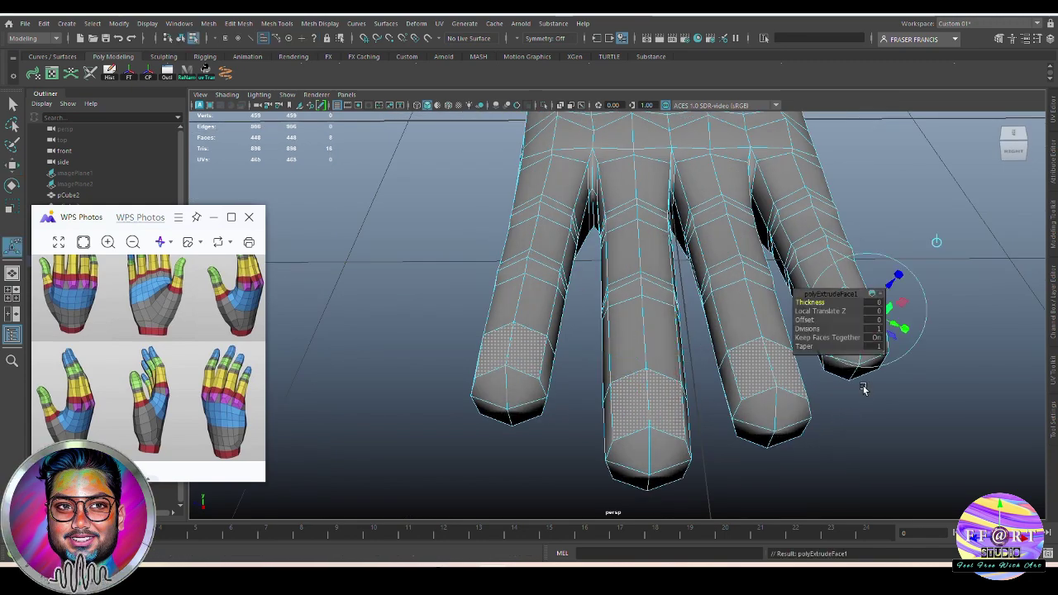
alt+drag(865, 385, 847, 333)
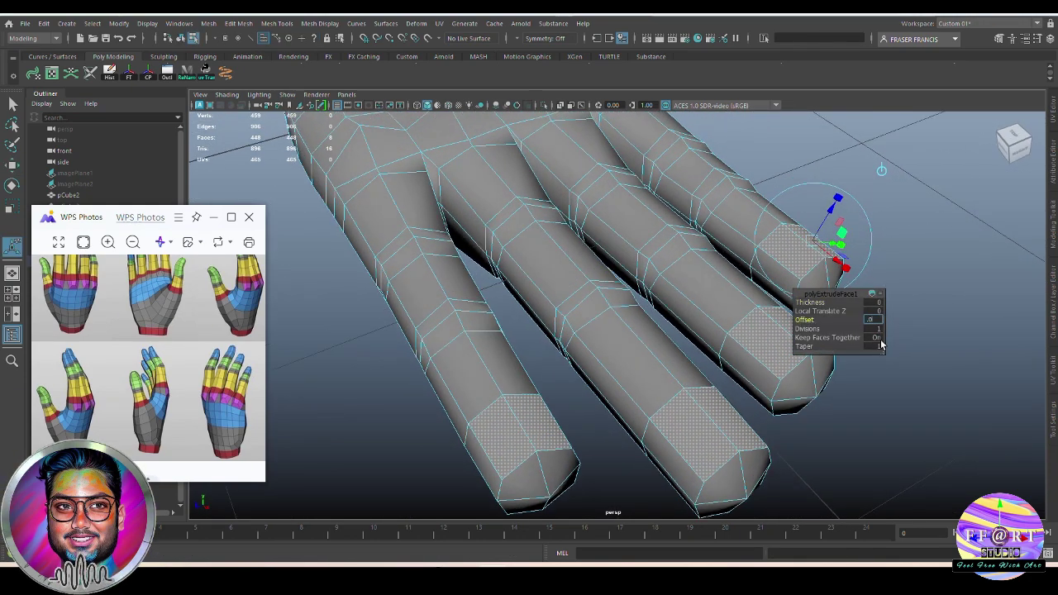
alt+drag(644, 468, 687, 207)
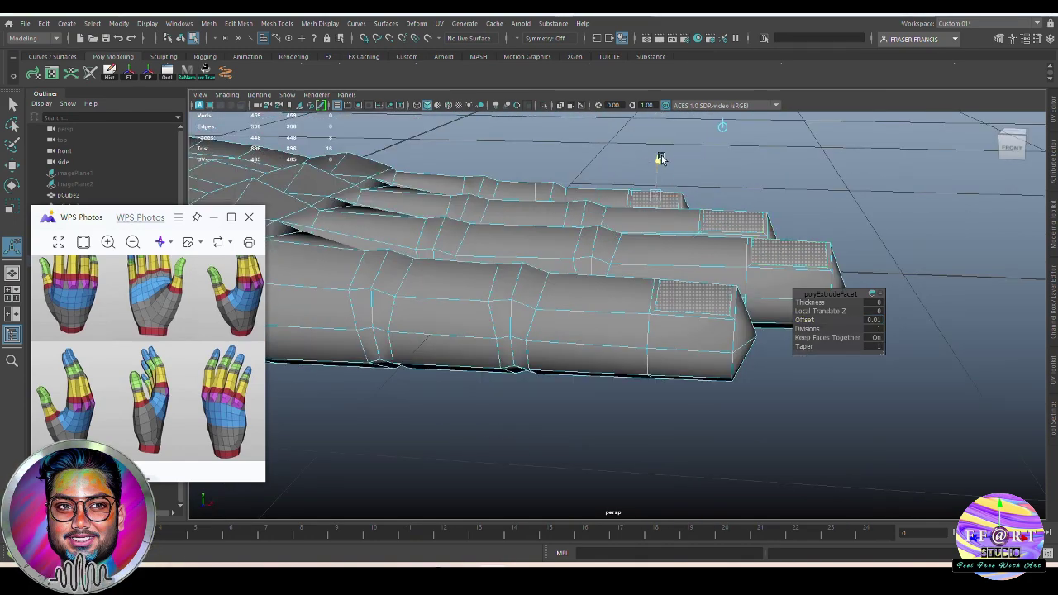
drag(661, 160, 662, 165)
scroll(723, 276, up, 3)
alt+drag(723, 276, 715, 334)
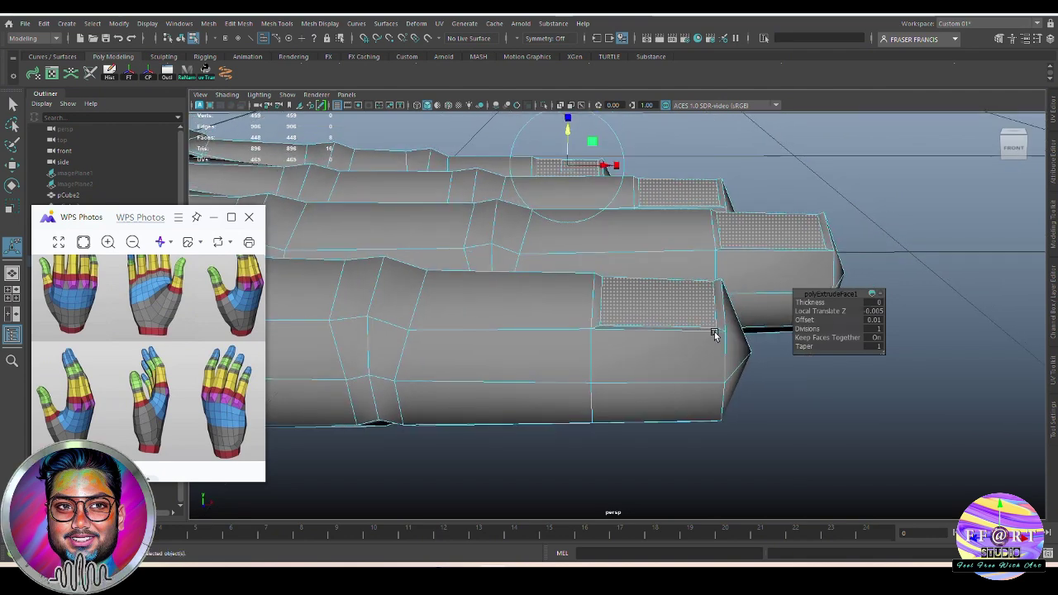
Step: Extrude the recessed nail faces again and raise them with a Local Translate Z of about 0.009
key(ctrl+e)
alt+middle_drag(698, 309, 720, 349)
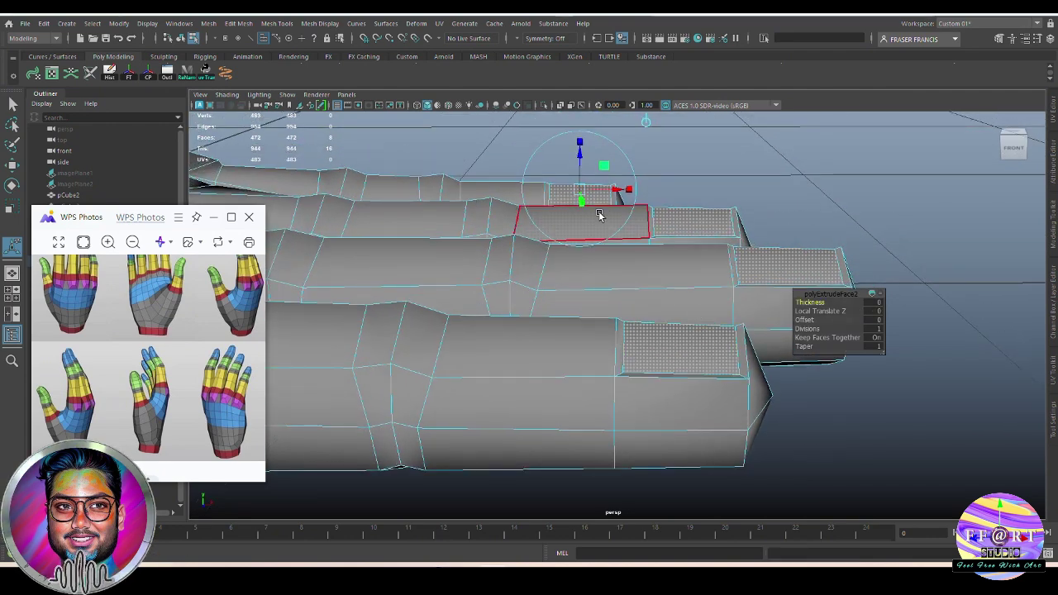
click(582, 153)
drag(584, 151, 622, 148)
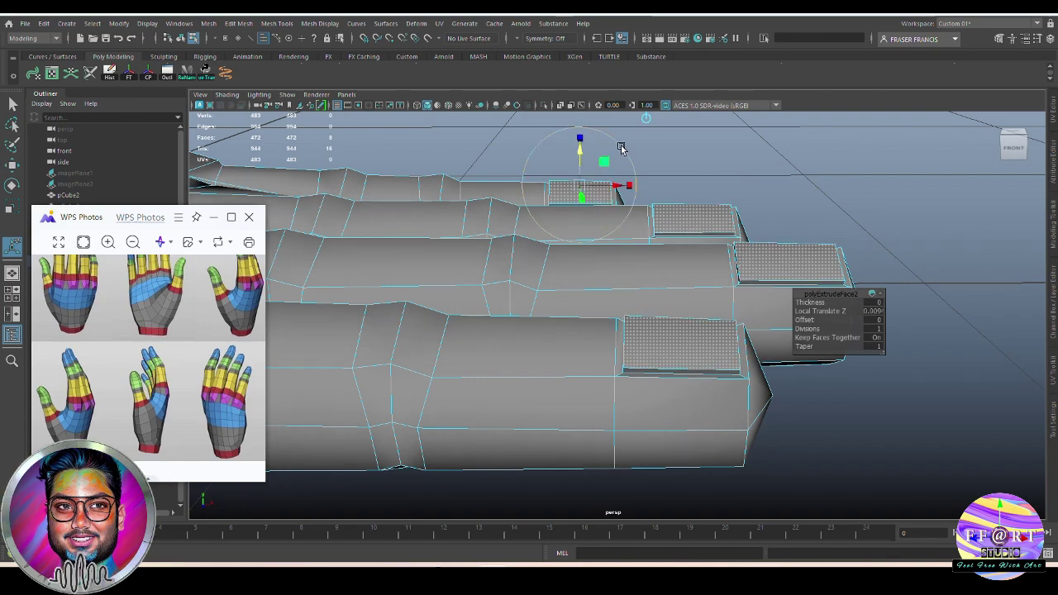
Step: Reposition and tilt the four extruded nail surfaces so they lift toward the fingertips
alt+drag(630, 201, 772, 248)
alt+drag(847, 131, 684, 344)
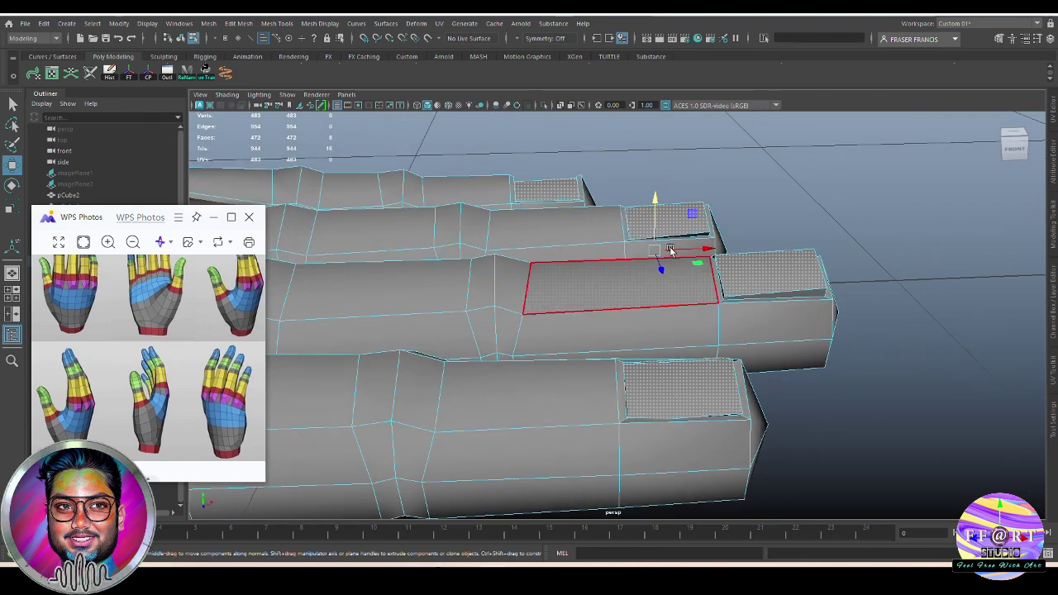
alt+drag(654, 208, 868, 345)
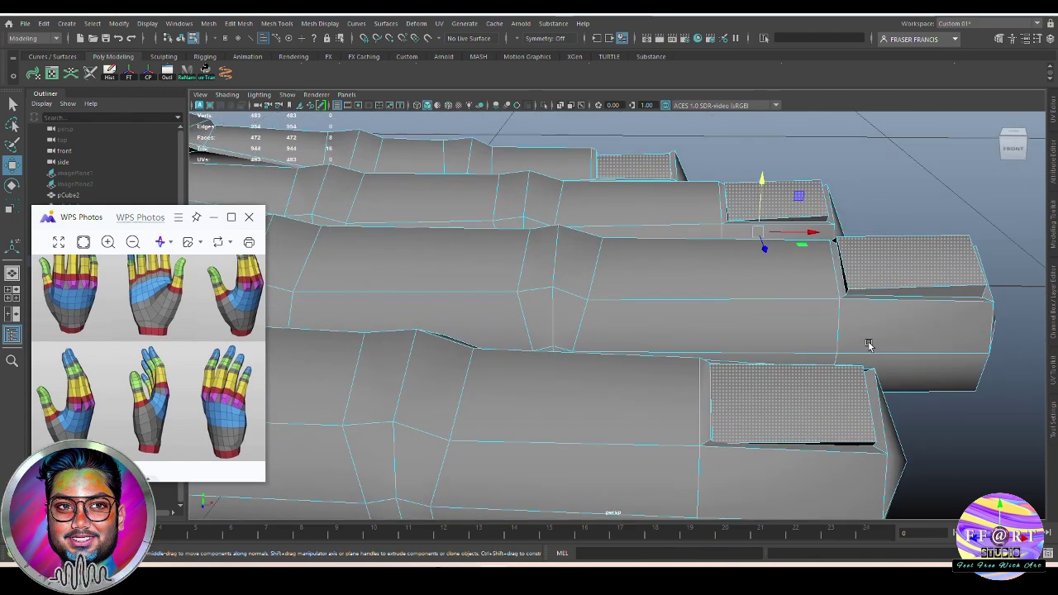
alt+drag(835, 256, 809, 309)
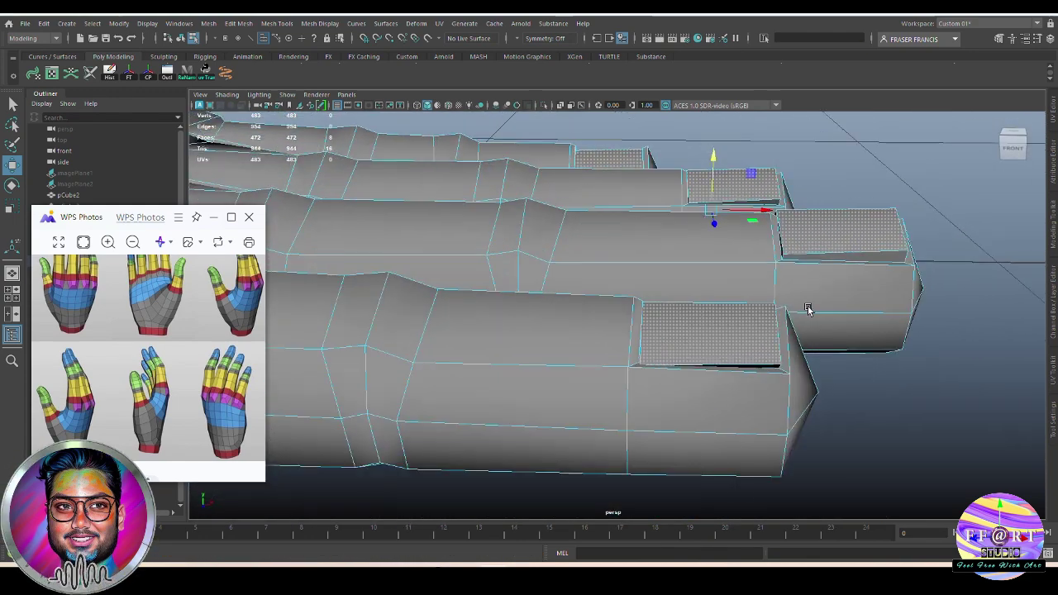
Step: Switch to smooth preview, return to object mode and inspect the four fingernails from several angles
alt+drag(801, 364, 885, 390)
key(3)
alt+right_drag(885, 389, 843, 373)
key(F8)
key(q)
click(867, 316)
alt+drag(843, 373, 820, 316)
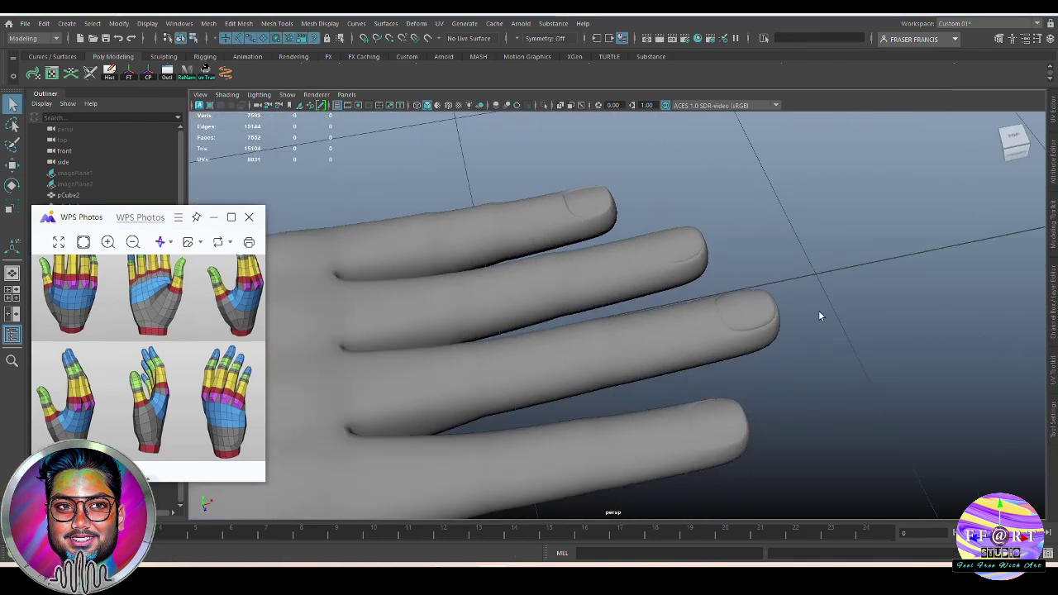
alt+middle_drag(820, 313, 846, 406)
alt+right_drag(845, 406, 933, 418)
alt+drag(933, 417, 800, 363)
Step: Select the little finger's nail faces and adjust their height with smooth preview off
click(600, 255)
alt+middle_drag(600, 254, 649, 326)
alt+right_drag(650, 326, 748, 377)
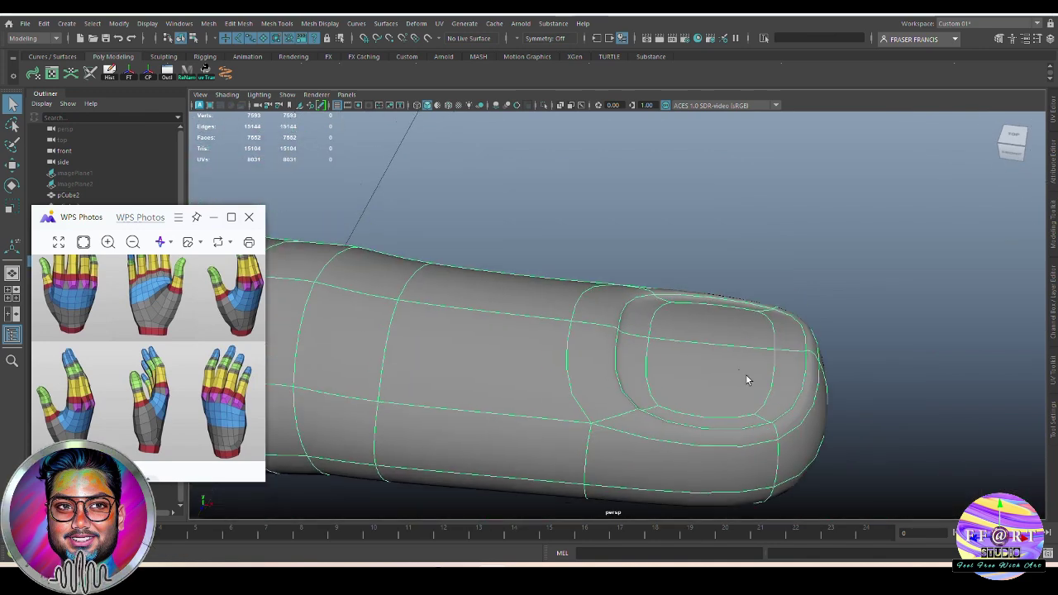
alt+drag(747, 381, 716, 328)
right_drag(716, 328, 712, 291)
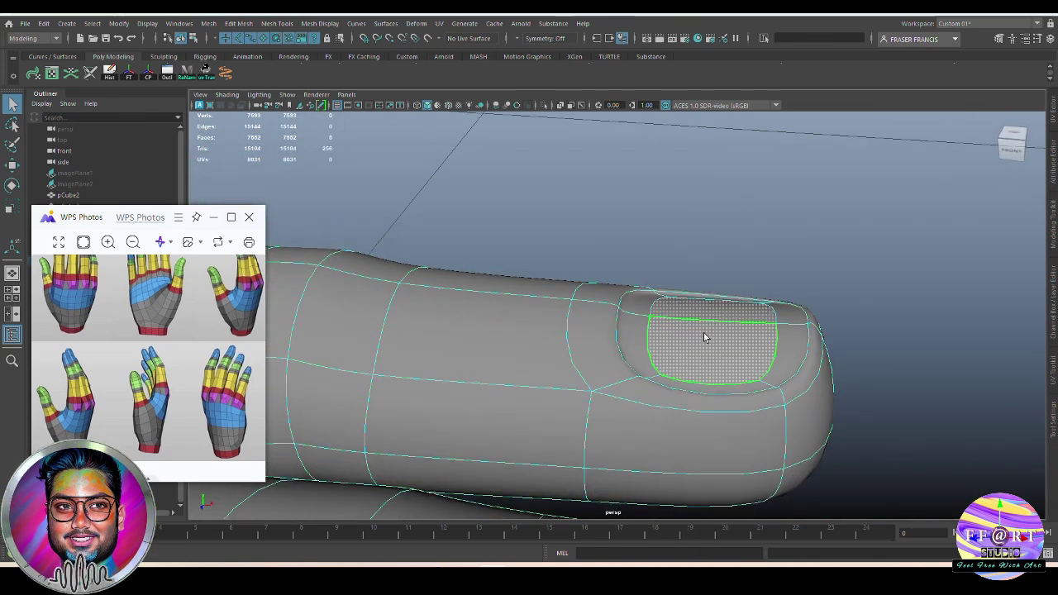
alt+right_drag(744, 334, 725, 323)
key(1)
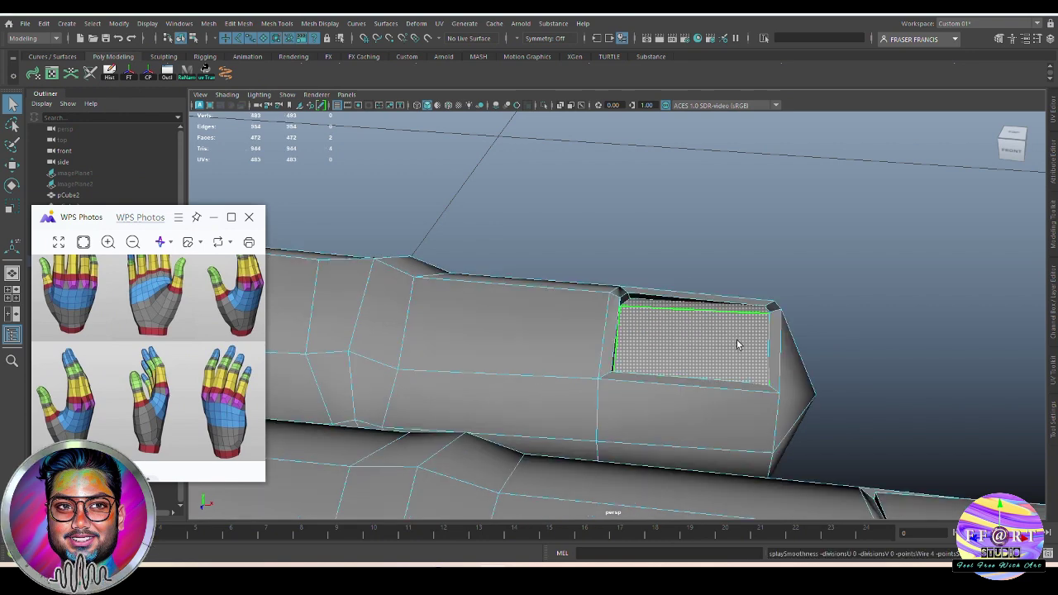
key(3)
key(w)
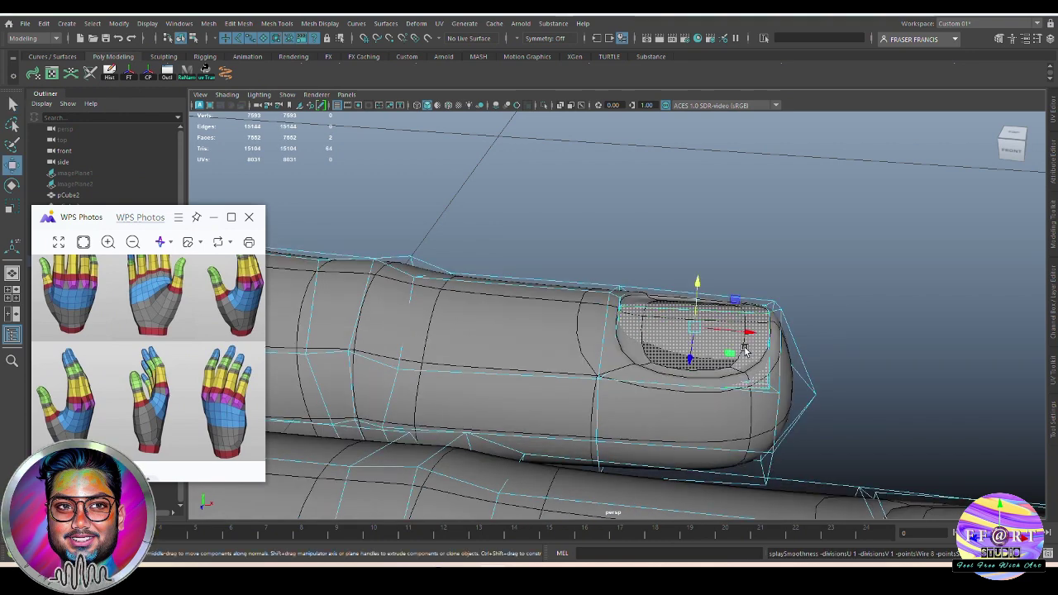
key(1)
drag(696, 285, 726, 274)
Step: Fine-tune the little fingernail's vertical position, comparing the low-poly cage with the smooth preview, and clear the face selection
scroll(733, 389, down, 5)
mouse_move(734, 400)
alt+mouse_down()
mouse_move(703, 392)
mouse_move(746, 394)
alt+mouse_up()
scroll(626, 328, up, 5)
alt+drag(682, 392, 721, 417)
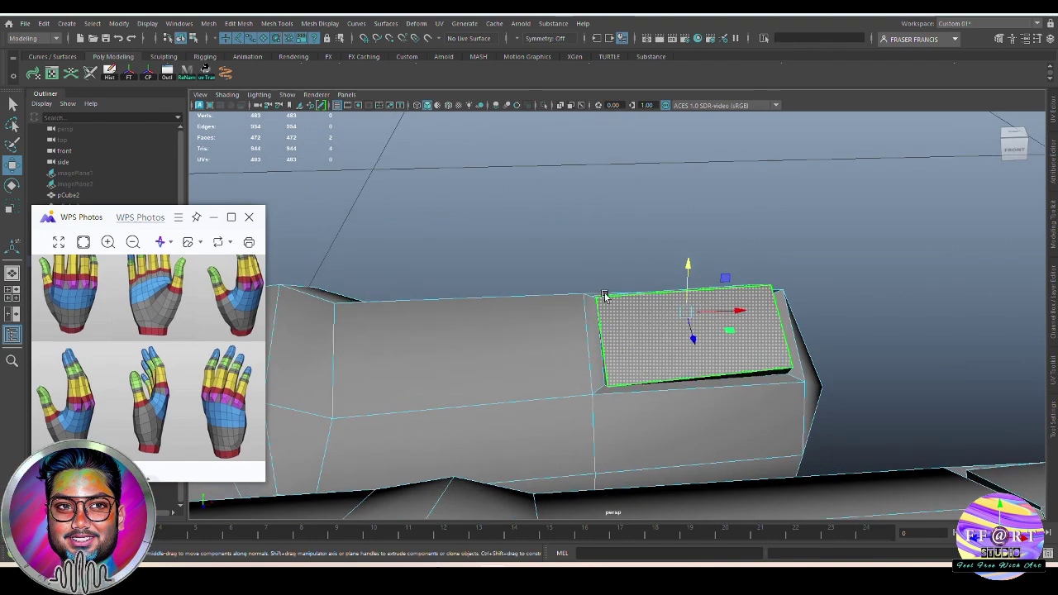
scroll(560, 355, down, 5)
alt+drag(560, 354, 569, 395)
scroll(543, 338, up, 5)
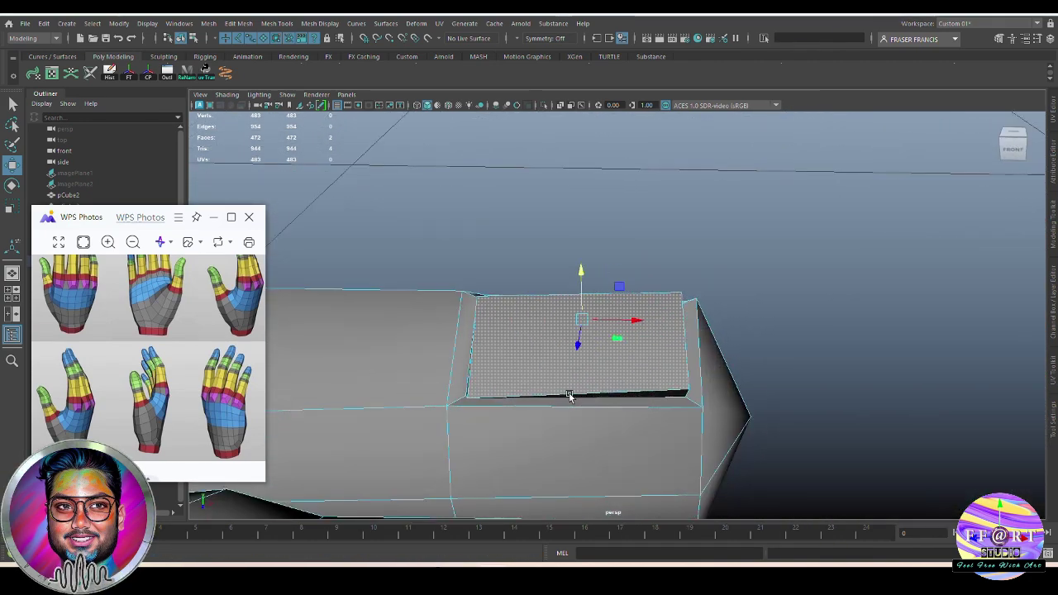
scroll(578, 400, down, 5)
key(3)
alt+drag(735, 430, 597, 302)
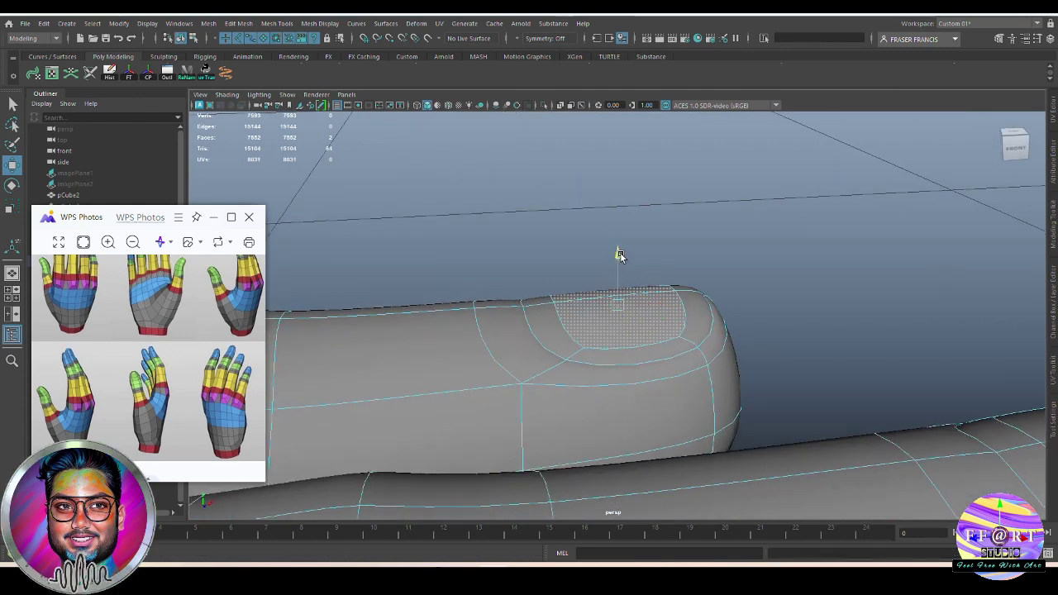
scroll(697, 406, down, 4)
alt+drag(697, 406, 619, 396)
key(1)
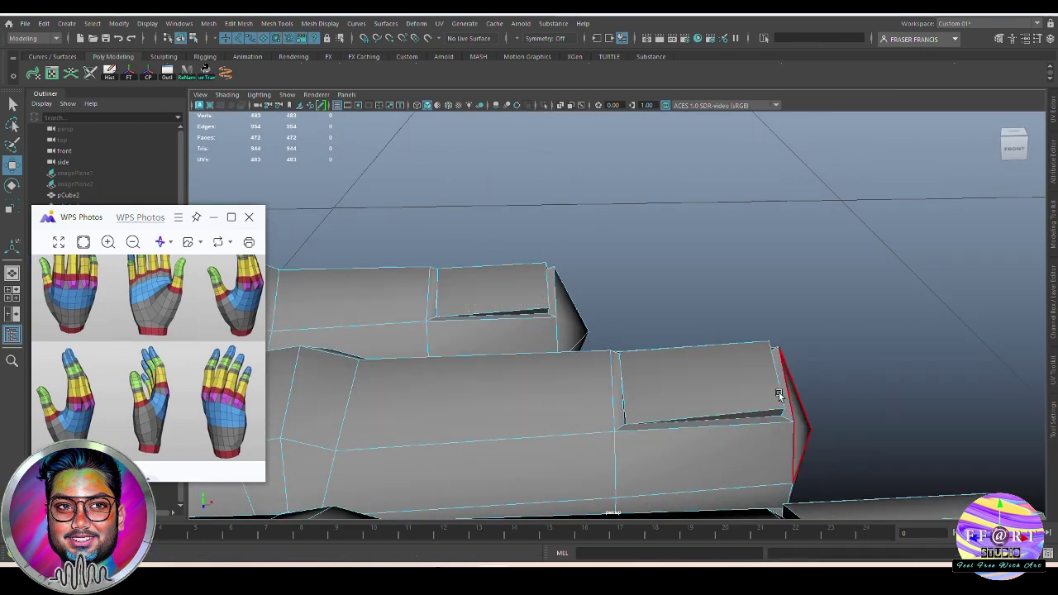
Step: Select the middle finger's two nail faces and lower them slightly toward the finger
alt+drag(780, 396, 803, 391)
alt+drag(621, 339, 735, 389)
click(901, 365)
mouse_move(901, 366)
alt+mouse_down()
mouse_move(883, 353)
mouse_move(893, 384)
alt+mouse_up()
shift+click(926, 451)
alt+drag(926, 450, 913, 393)
drag(892, 317, 892, 326)
alt+right_drag(892, 327, 797, 333)
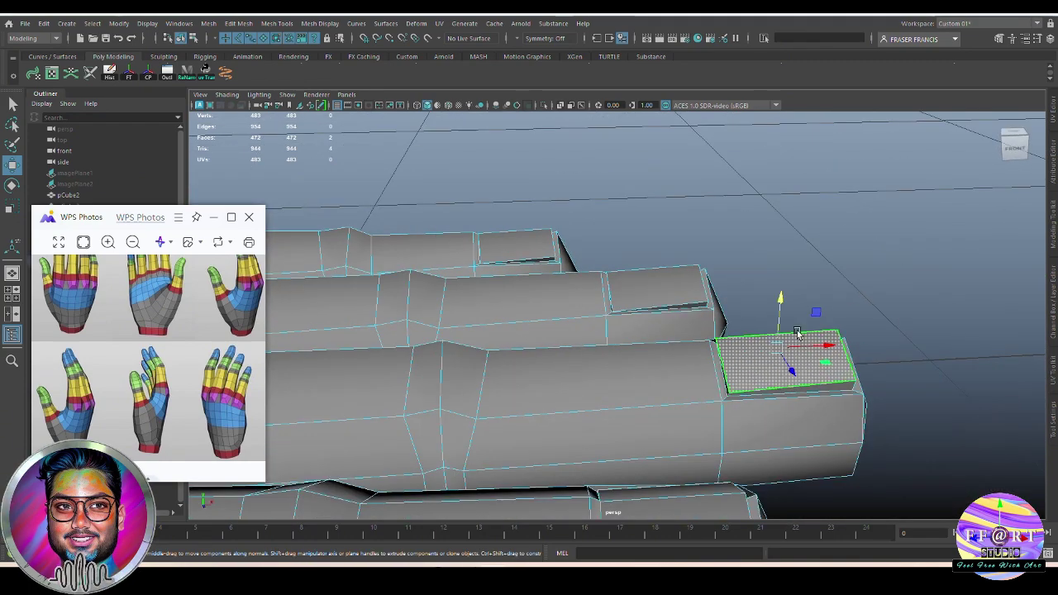
drag(780, 298, 781, 302)
Step: Select the index finger's two nail faces, frame them and adjust their height above the nail bed
alt+middle_drag(801, 432, 795, 361)
alt+drag(795, 361, 873, 397)
click(907, 328)
alt+drag(907, 328, 733, 354)
key(f)
shift+click(799, 444)
alt+right_drag(799, 444, 785, 432)
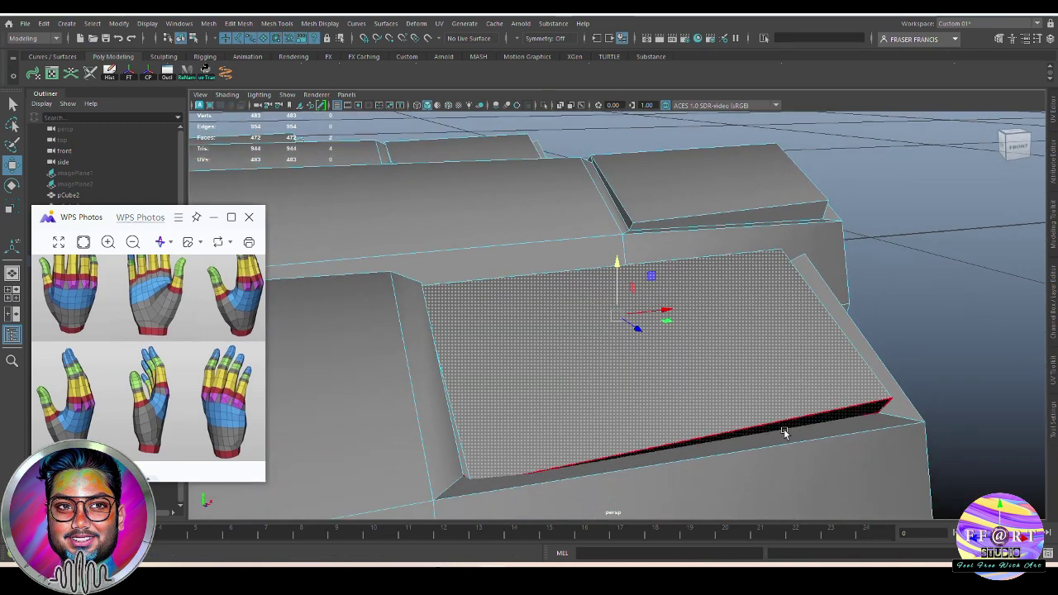
alt+drag(785, 432, 769, 413)
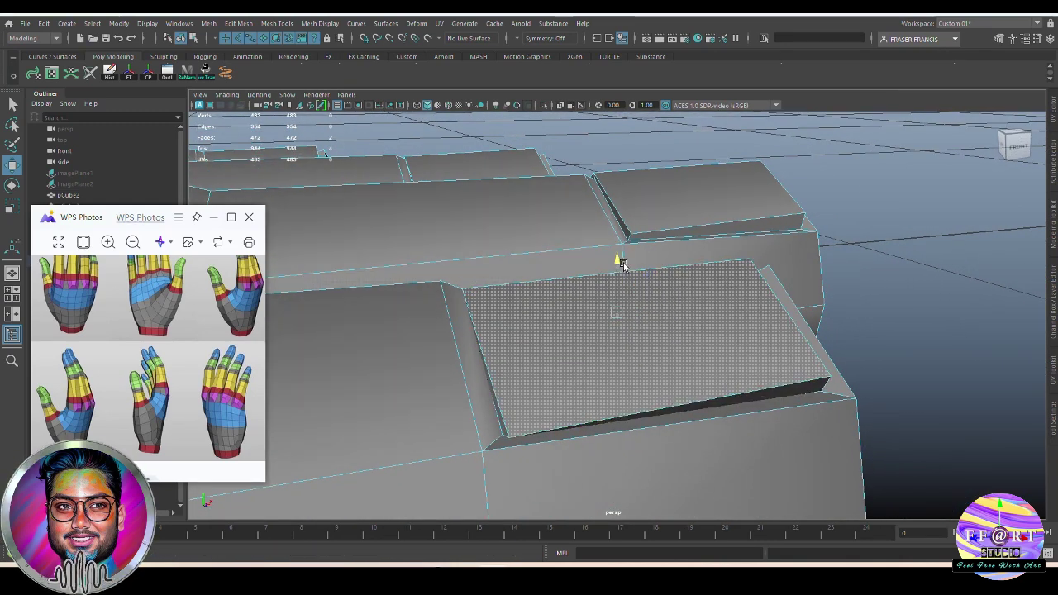
alt+drag(626, 263, 615, 295)
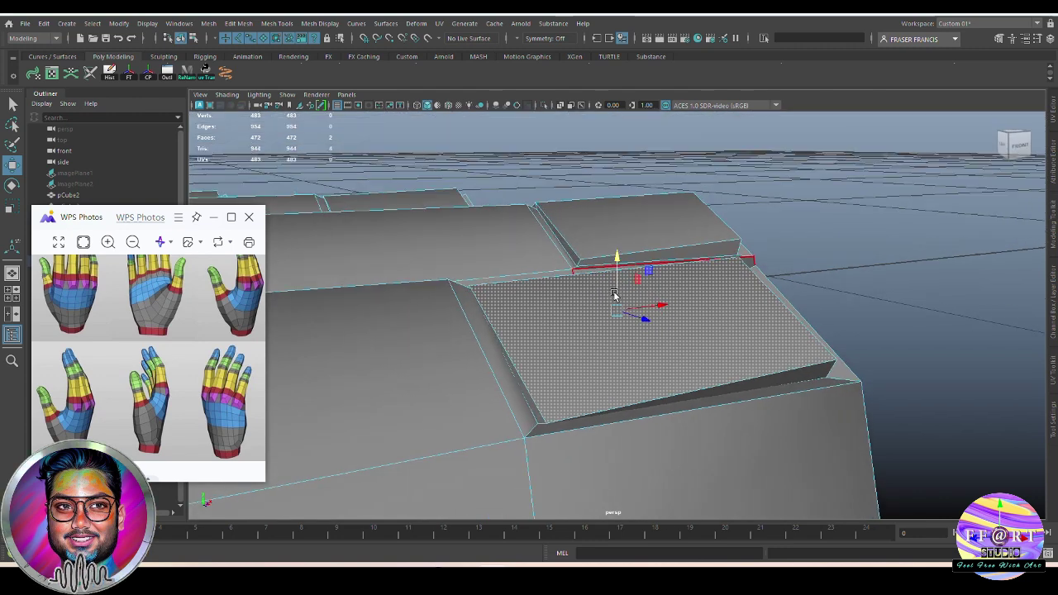
alt+drag(461, 298, 504, 364)
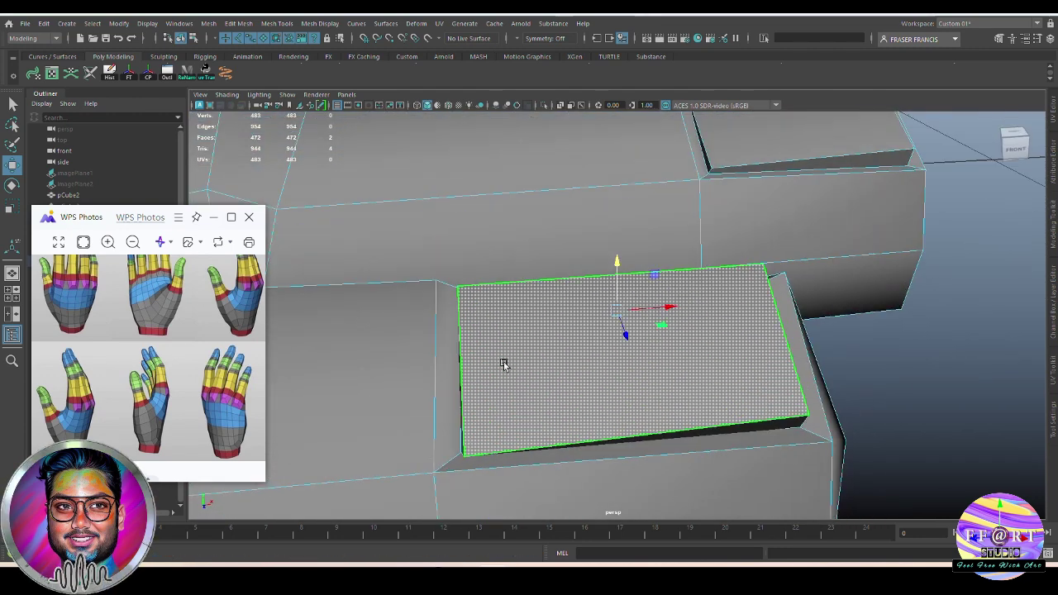
alt+drag(468, 476, 520, 442)
Step: Deselect the nail faces and review the fingers in smooth preview from several angles
click(944, 318)
click(944, 319)
alt+right_drag(944, 318, 670, 365)
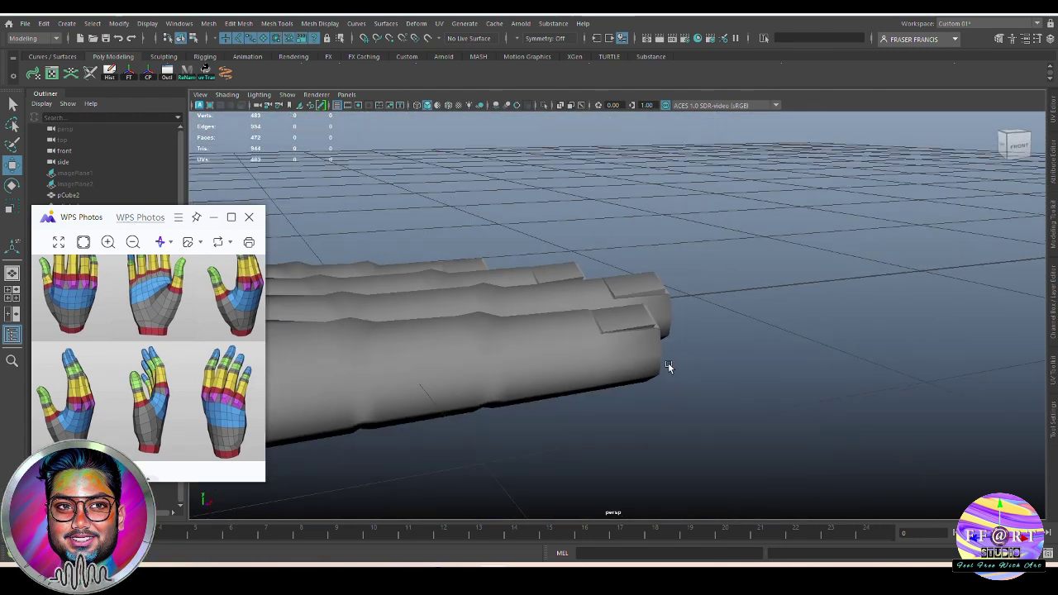
alt+drag(670, 365, 598, 392)
alt+middle_drag(659, 369, 746, 463)
alt+drag(785, 451, 891, 419)
click(791, 356)
key(3)
click(899, 387)
alt+drag(859, 418, 836, 413)
Step: Select the pad vertices under all four fingertips, shift them along the fingers' length with soft selection and return to object mode
click(812, 430)
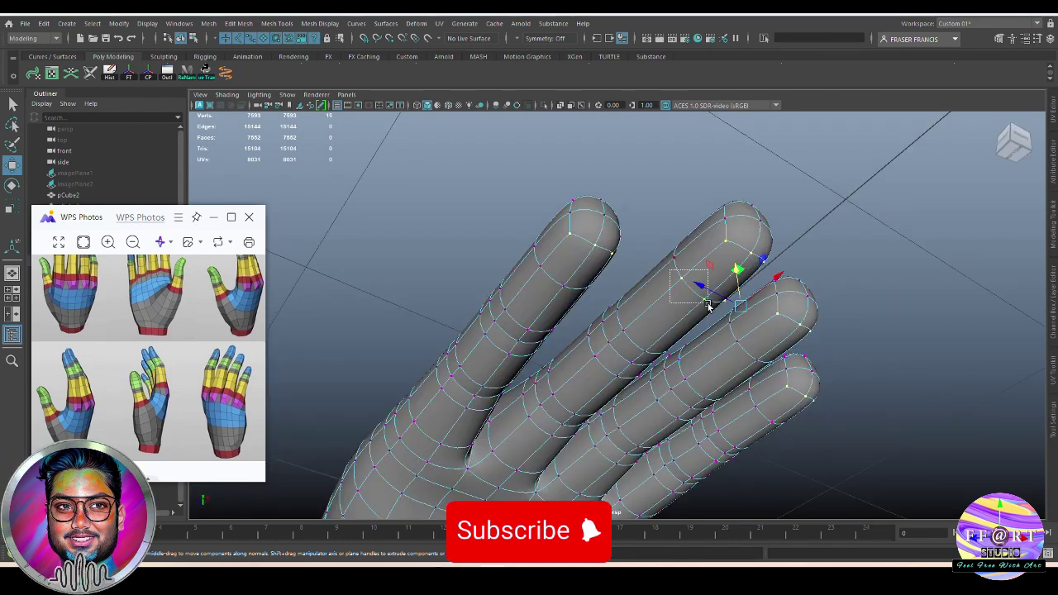
alt+drag(802, 342, 668, 366)
key(b)
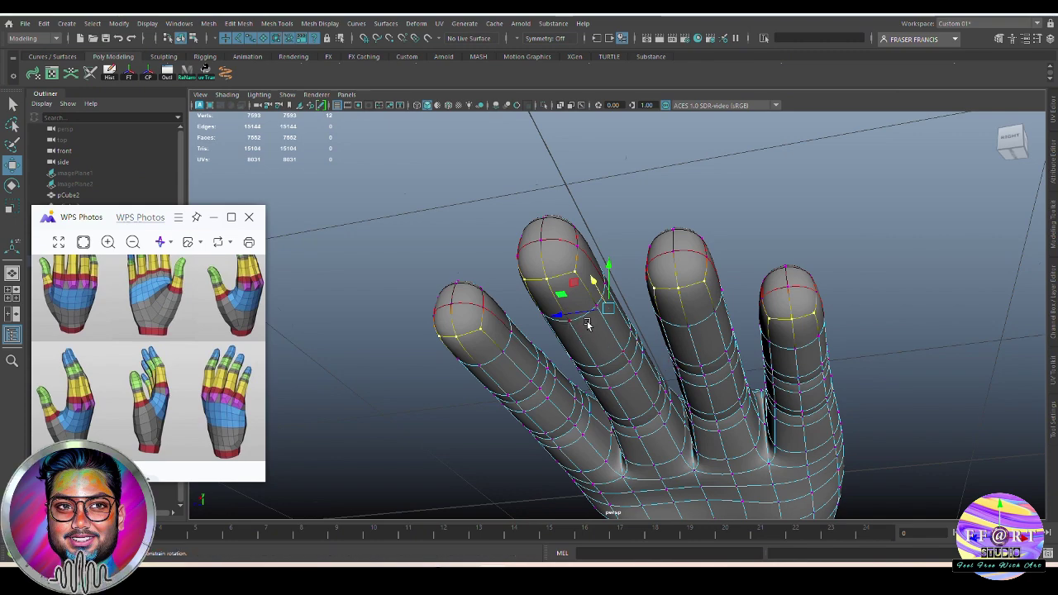
alt+drag(602, 342, 792, 386)
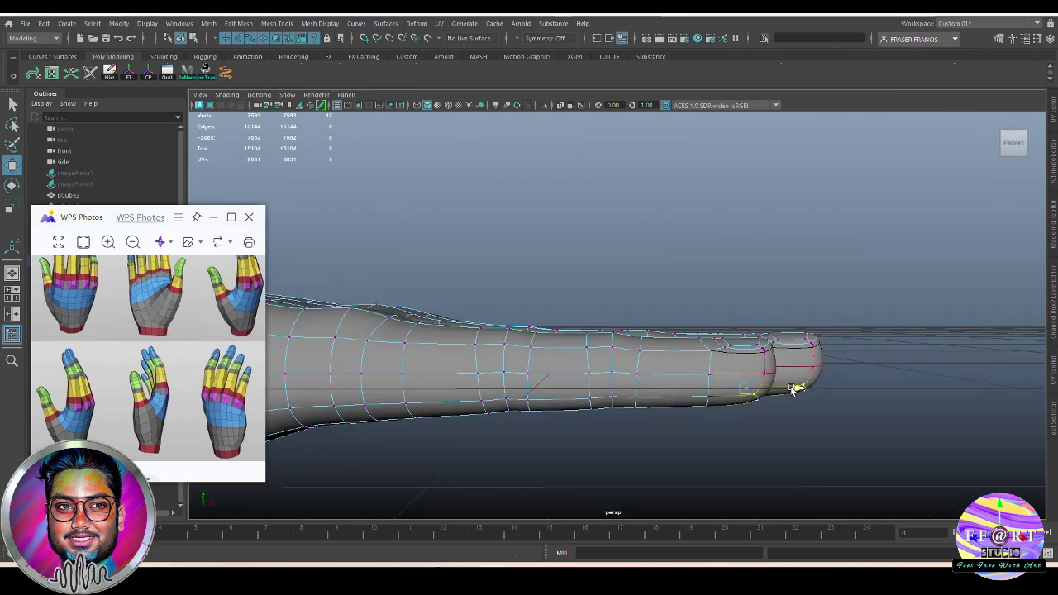
right_drag(785, 347, 822, 294)
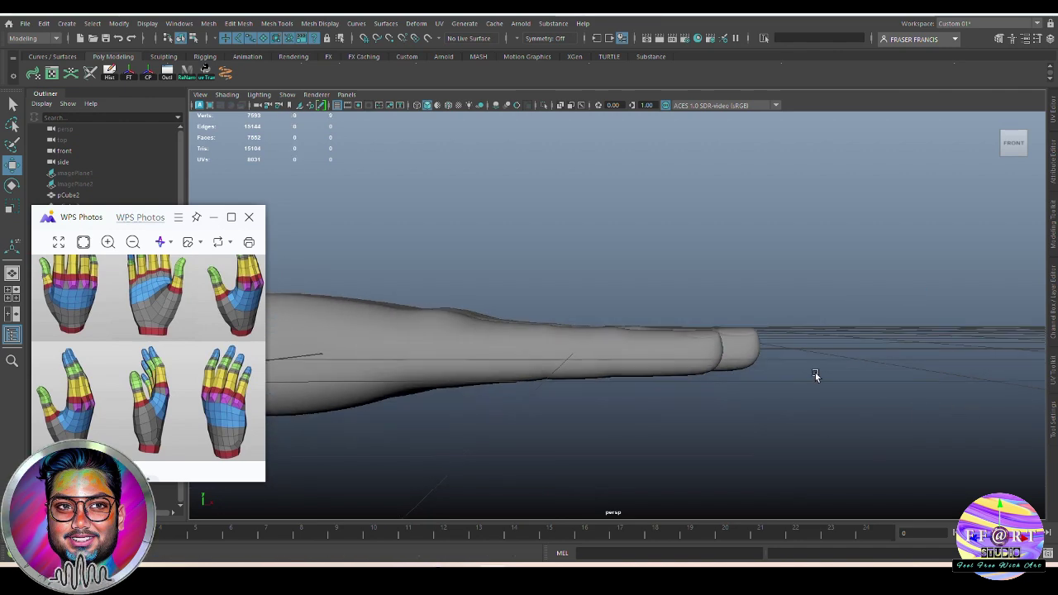
Step: Examine the fingers and nails in smooth preview from above and from the side, checking the wireframe on the hand
alt+drag(815, 373, 648, 373)
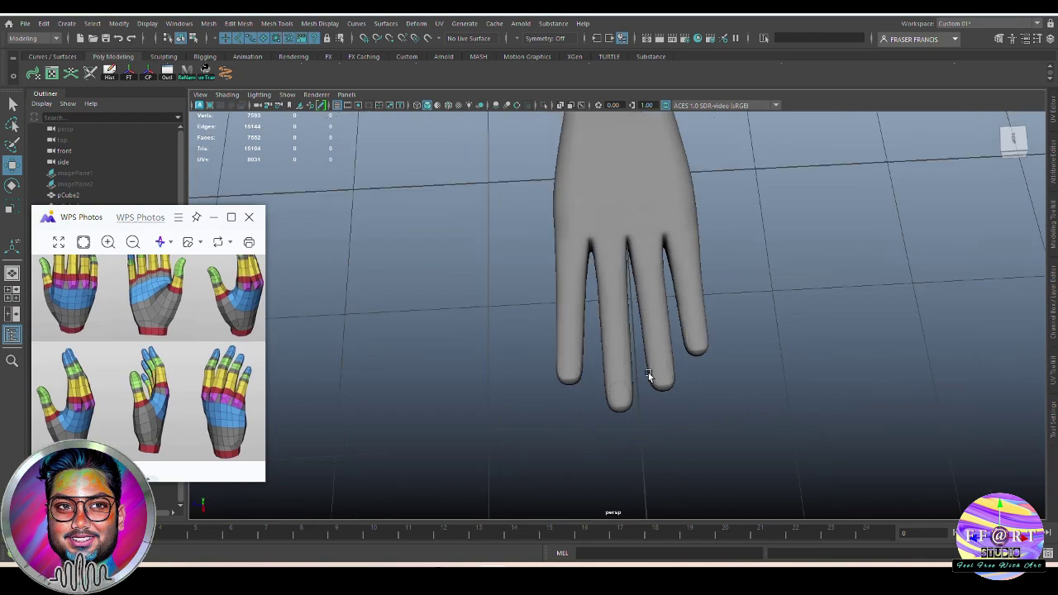
key(q)
click(683, 321)
alt+drag(683, 320, 784, 343)
click(685, 326)
alt+right_drag(685, 327, 747, 350)
alt+drag(747, 350, 851, 342)
click(704, 338)
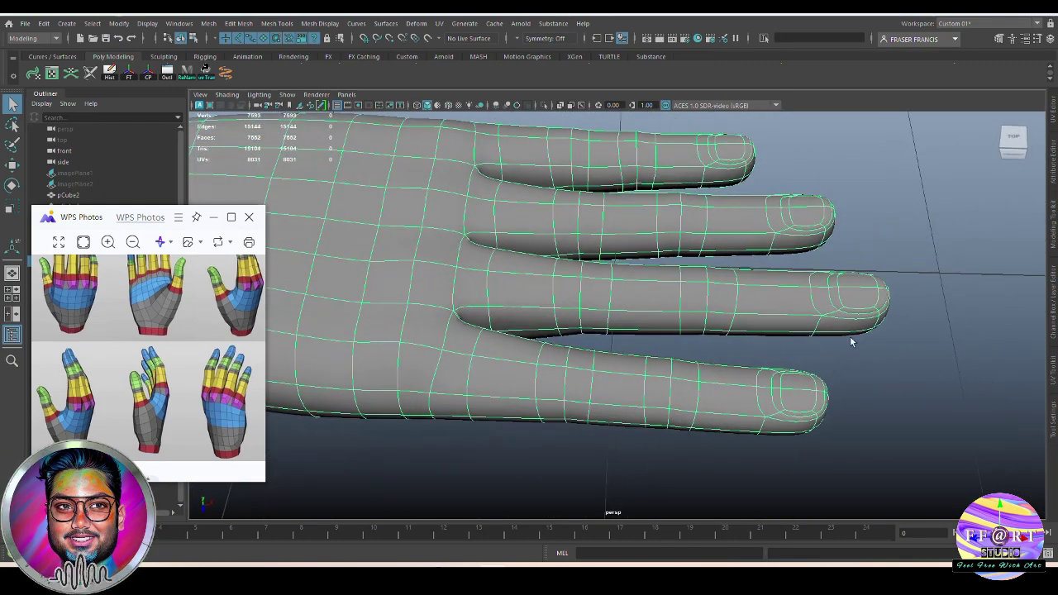
alt+drag(855, 390, 693, 365)
scroll(695, 361, up, 2)
Step: Turn off smooth preview and start the Multi-Cut tool, checking its Edge Flow settings for inserting edge loops
key(1)
scroll(698, 345, down, 2)
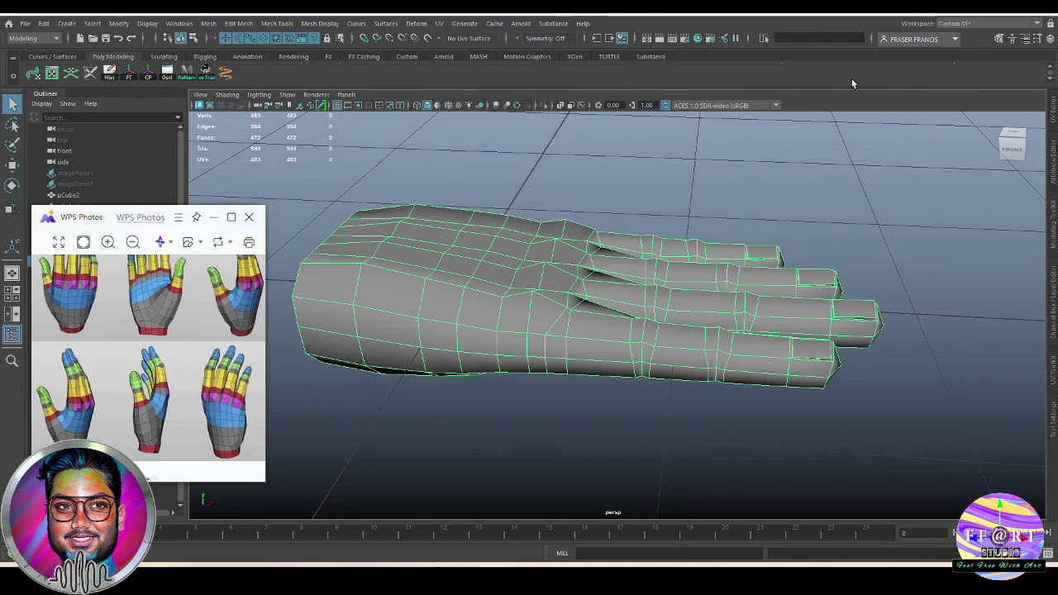
click(798, 72)
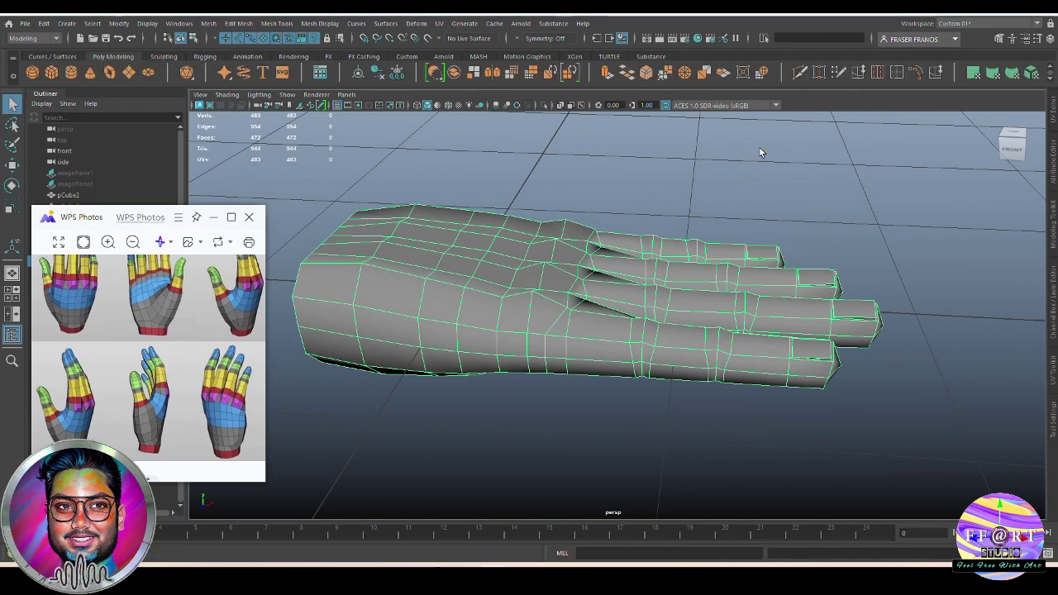
ctrl+middle_click(598, 344)
key(ctrl+z)
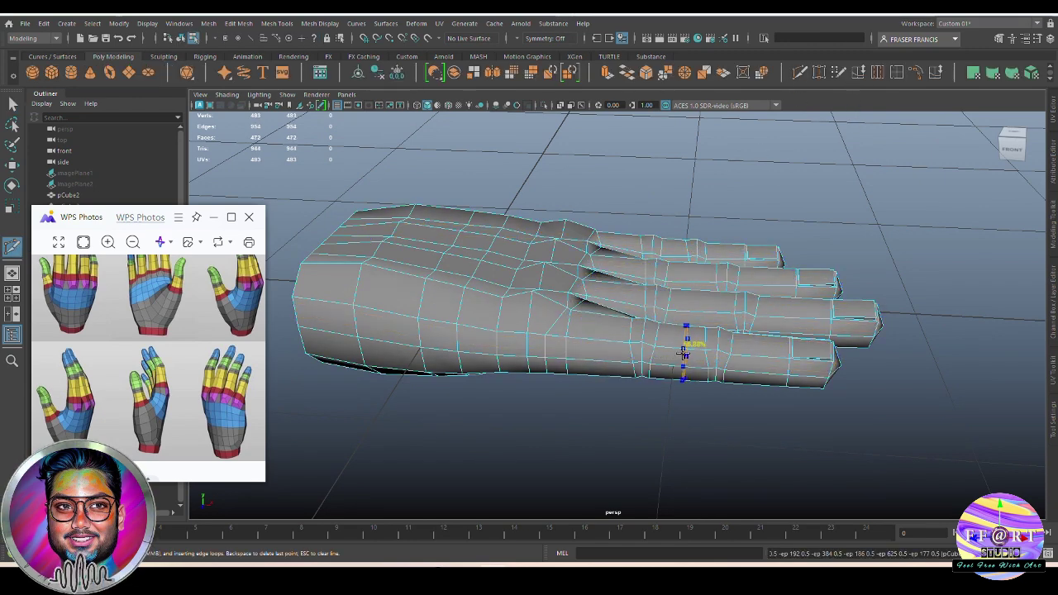
double_click(13, 246)
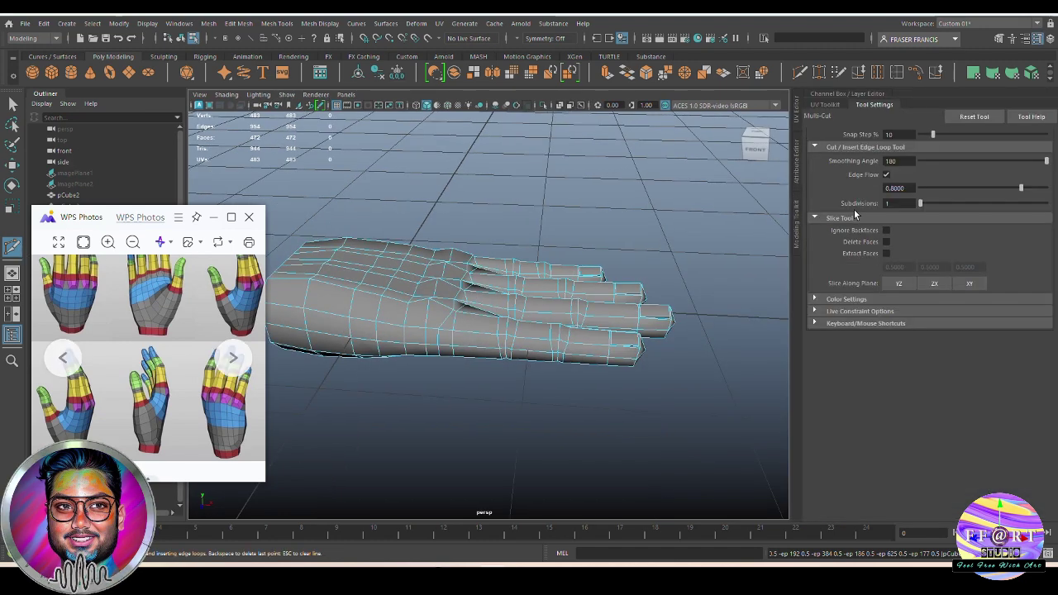
click(875, 107)
Step: Insert a centred edge loop around each of the three segments of the index and middle fingers
ctrl+middle_click(608, 329)
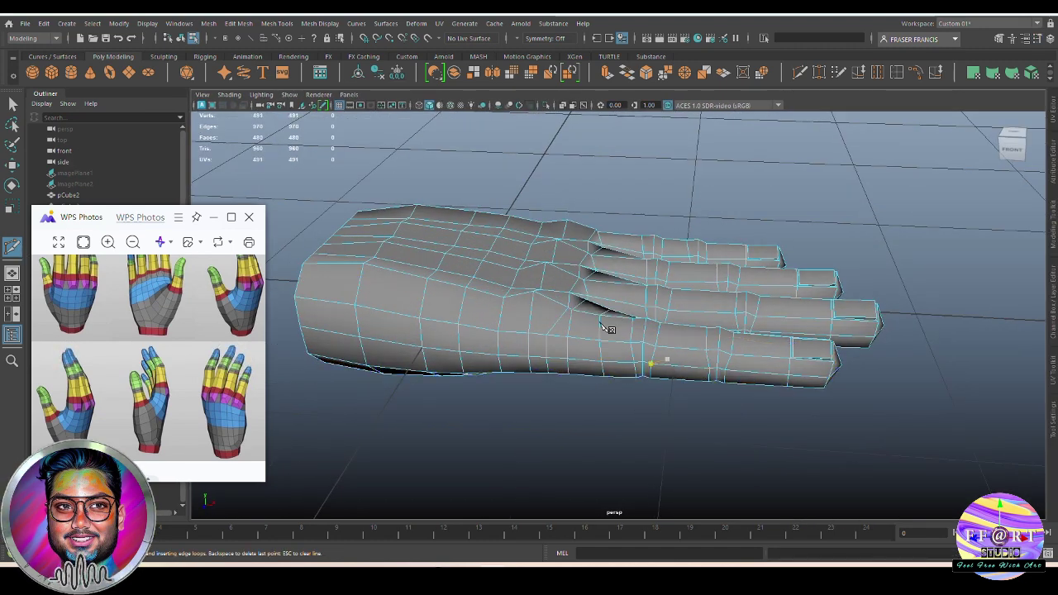
scroll(702, 368, up, 3)
ctrl+middle_click(719, 364)
ctrl+middle_click(838, 359)
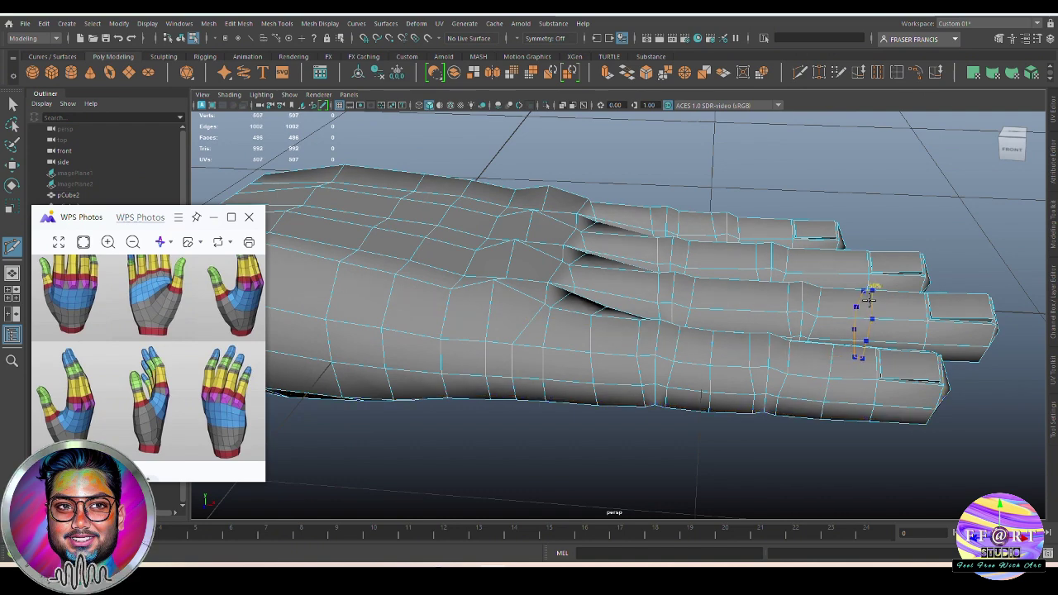
ctrl+middle_click(869, 296)
ctrl+middle_click(718, 310)
ctrl+middle_click(635, 300)
Step: Insert a centred edge loop around each of the three segments of the ring and little fingers
ctrl+middle_click(634, 250)
ctrl+middle_click(716, 254)
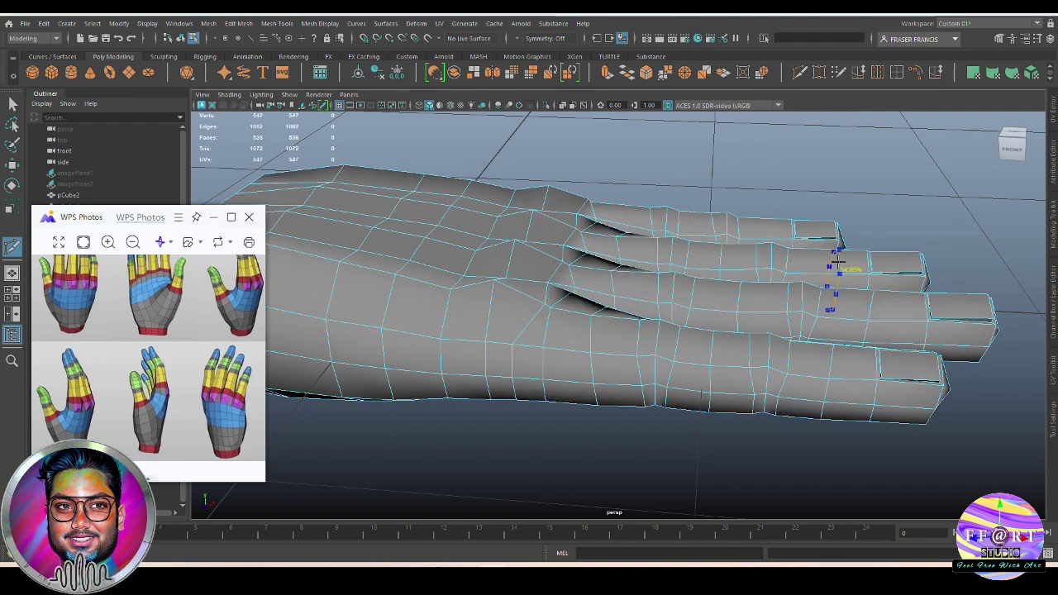
ctrl+middle_click(833, 261)
ctrl+middle_click(765, 230)
ctrl+middle_click(695, 218)
ctrl+middle_click(643, 219)
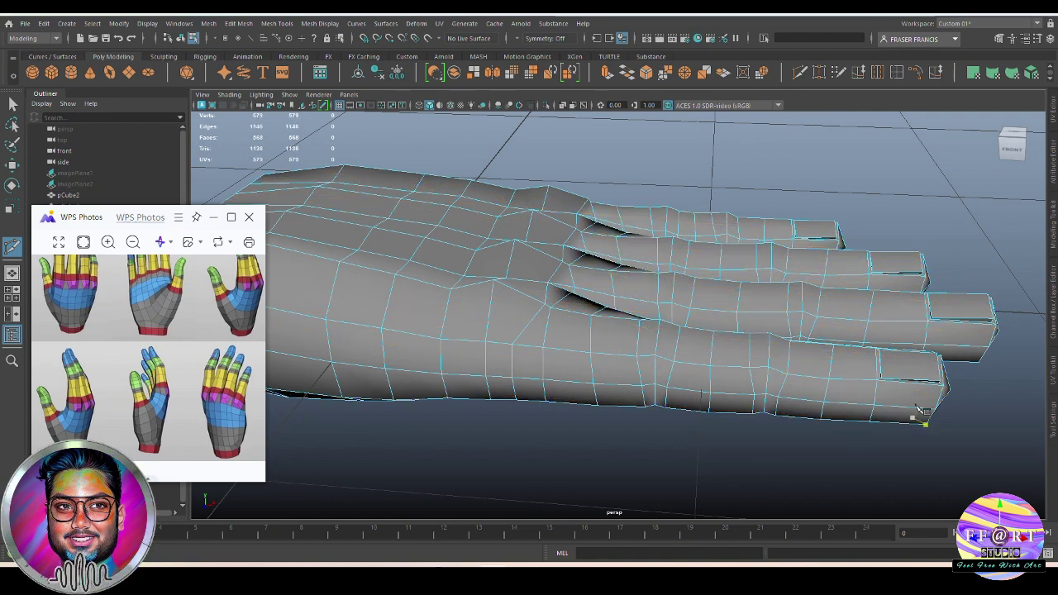
Step: Leave Multi-Cut, select the hand and examine the new finger loops from above
key(q)
click(922, 236)
scroll(788, 339, down, 3)
alt+drag(790, 326, 745, 345)
click(787, 356)
scroll(794, 365, up, 4)
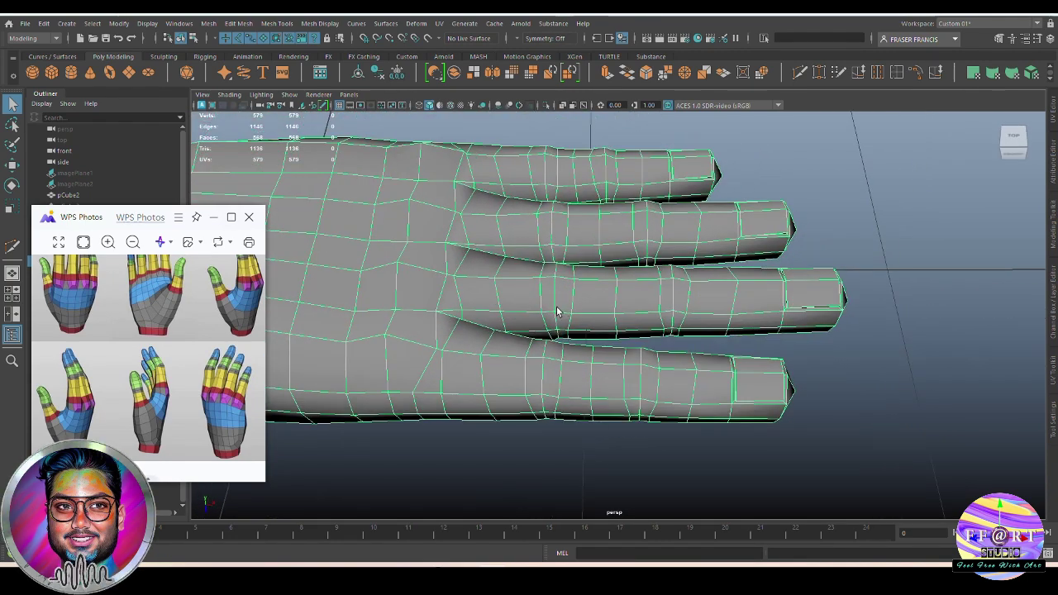
alt+drag(606, 363, 612, 365)
Step: Select the vertices of all four fingertips by growing the selection, shift them slightly toward the palm and return to object mode
right_drag(608, 361, 529, 335)
alt+drag(657, 372, 636, 397)
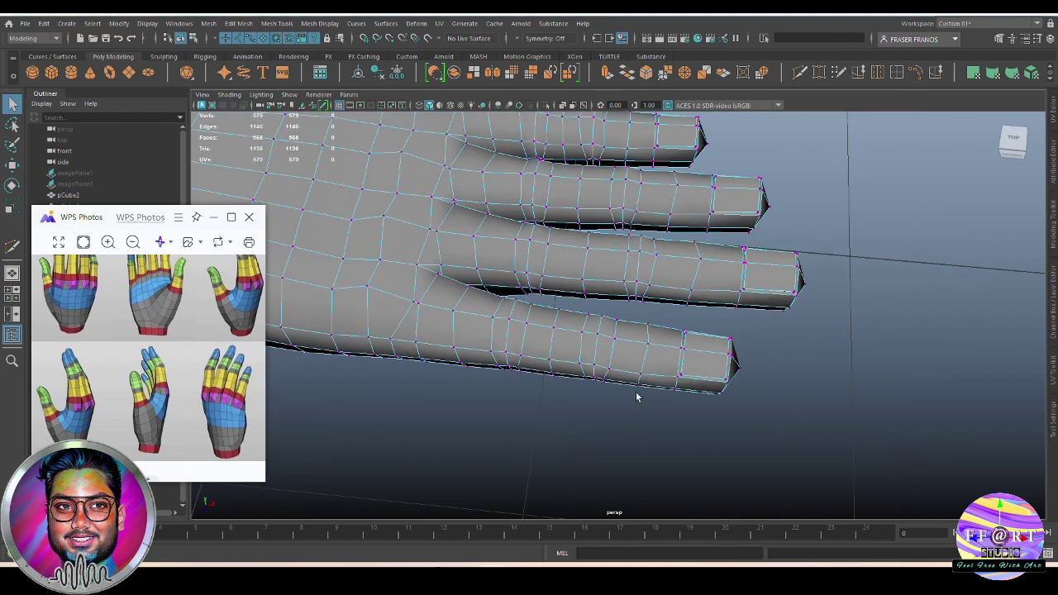
drag(766, 436, 639, 317)
alt+drag(737, 422, 857, 386)
key(shift+period)
key(shift+period)
key(shift+period)
key(e)
key(w)
alt+drag(770, 372, 741, 321)
key(shift+comma)
alt+drag(760, 361, 674, 356)
alt+drag(744, 386, 744, 372)
drag(758, 319, 749, 320)
scroll(763, 432, down, 5)
alt+drag(763, 431, 762, 366)
click(756, 405)
scroll(761, 365, up, 4)
click(604, 359)
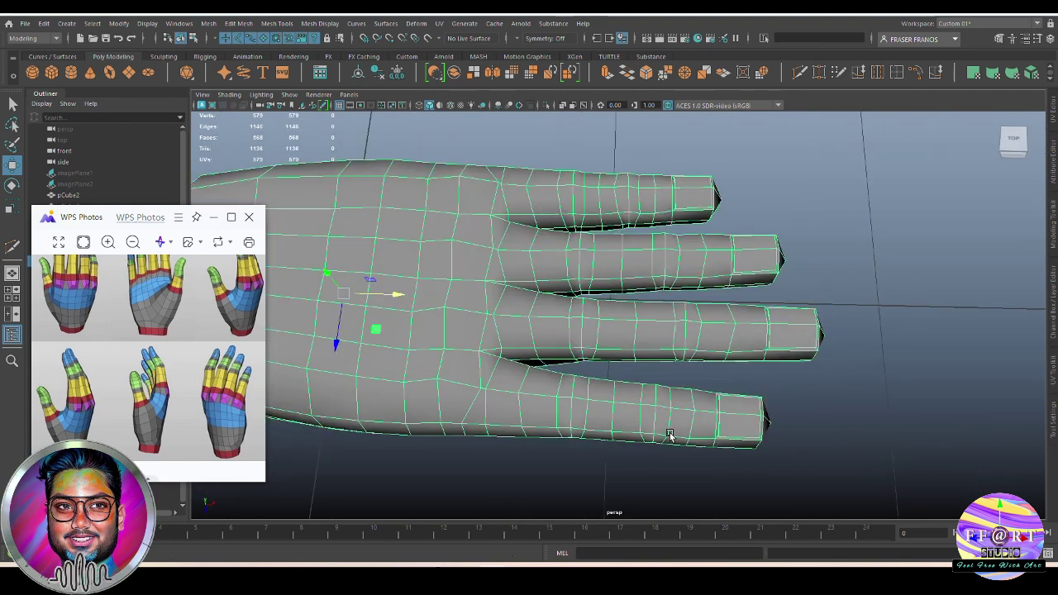
Step: Grow the fingertip vertex selection down all four fingers, try shifting it along their length, undo the last change and deselect
right_drag(752, 314, 703, 248)
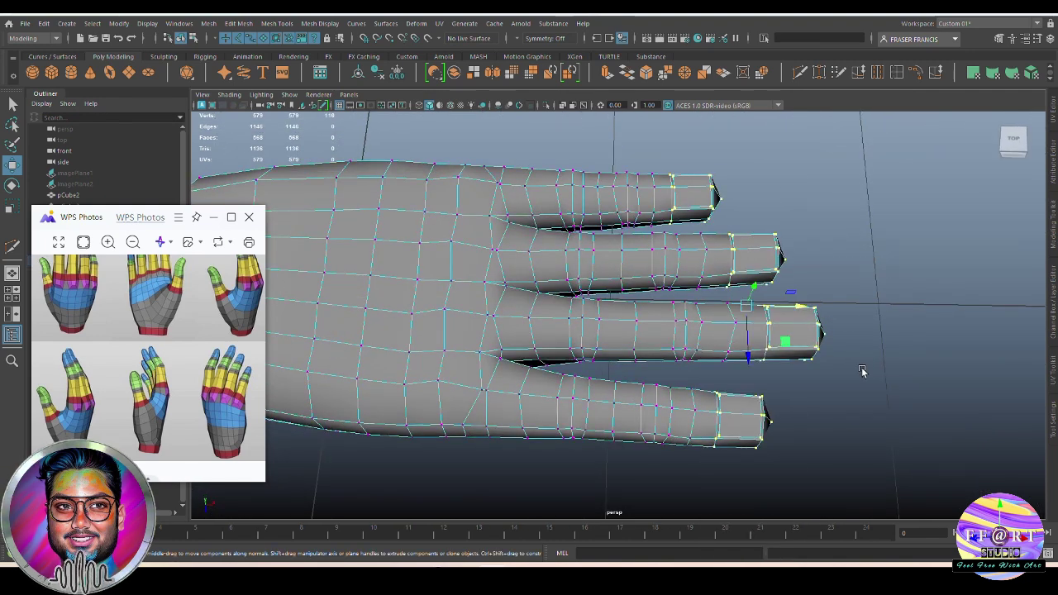
key(shift+period)
key(shift+period)
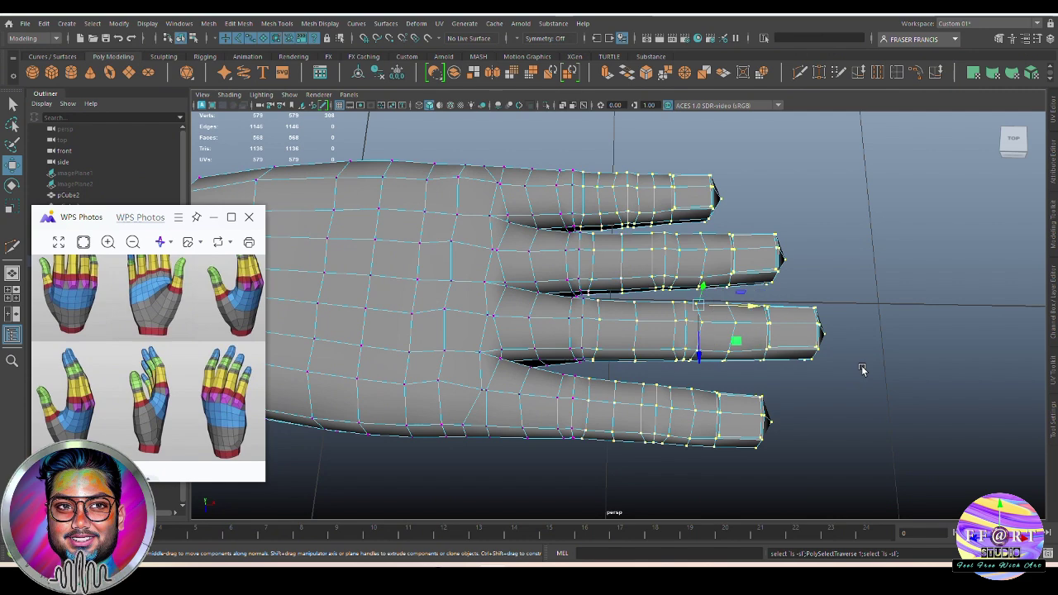
drag(749, 306, 573, 415)
key(shift+period)
alt+drag(533, 205, 684, 213)
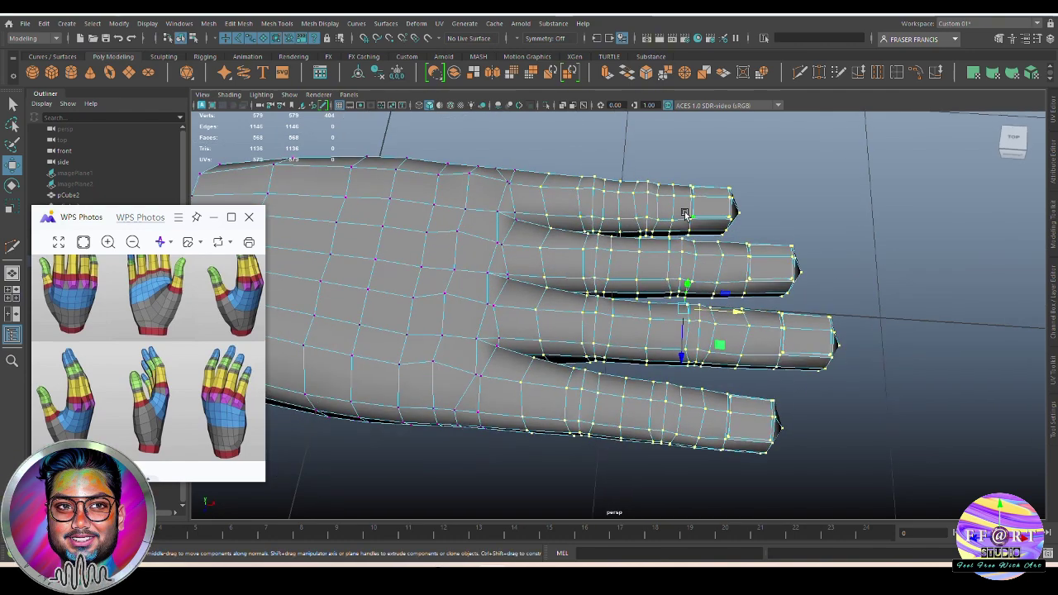
alt+drag(730, 284, 721, 353)
key(ctrl+z)
click(789, 401)
Step: Turn on smooth preview for the hand and review the finger segments and knuckles from several angles
alt+right_drag(722, 353, 658, 312)
alt+drag(633, 336, 635, 439)
alt+right_drag(635, 438, 789, 411)
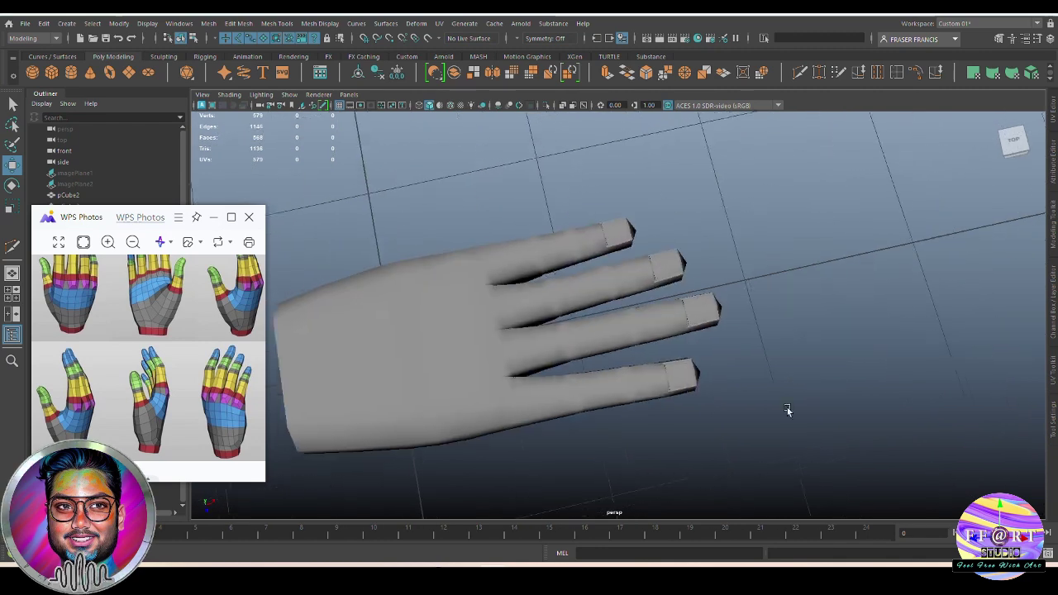
click(688, 377)
key(3)
alt+drag(742, 373, 660, 374)
key(q)
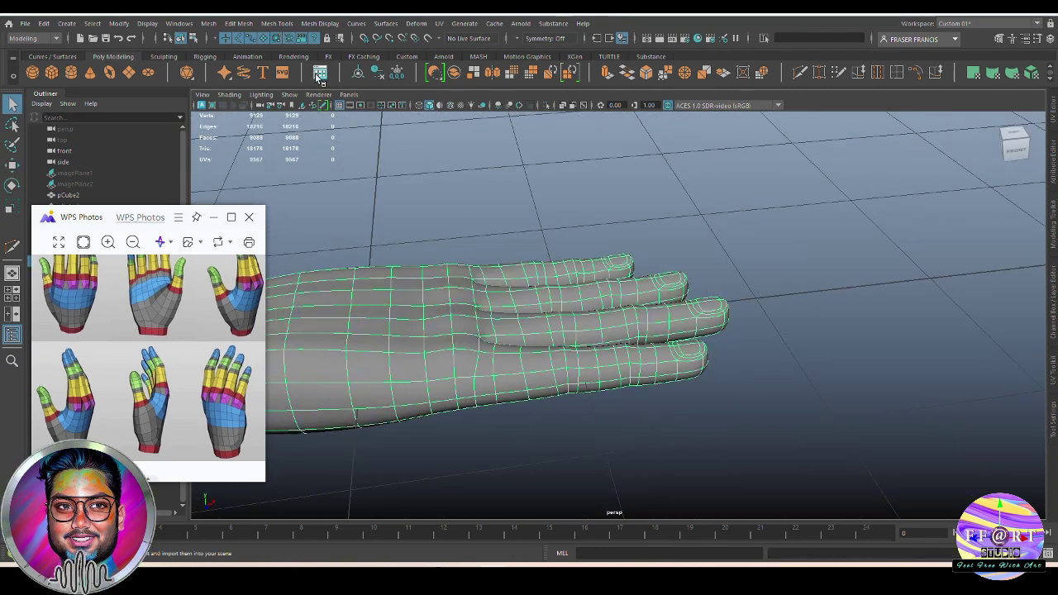
scroll(317, 77, down, 1)
click(481, 197)
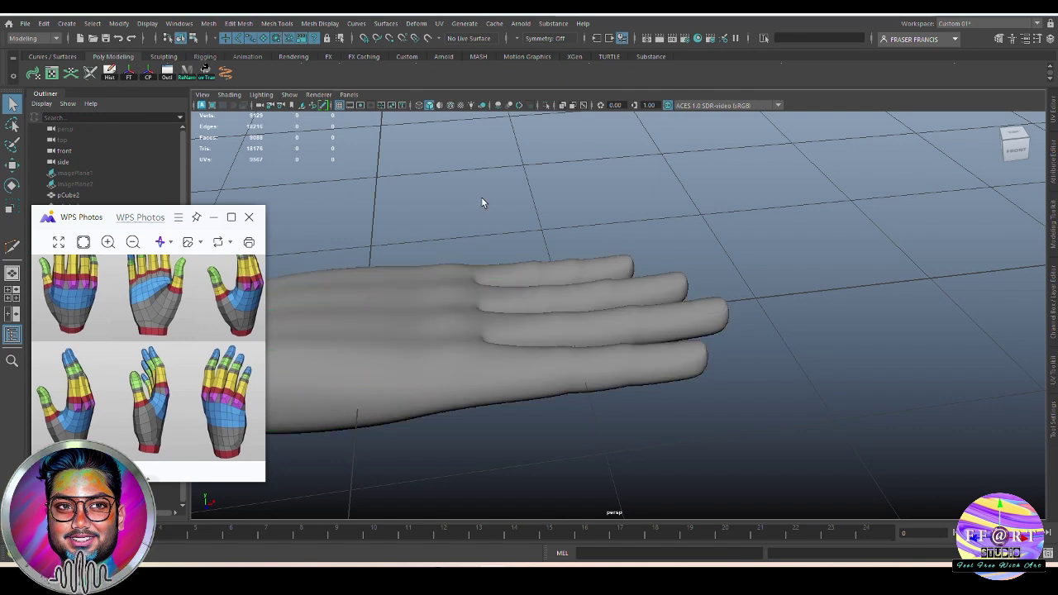
alt+drag(762, 304, 631, 335)
click(681, 348)
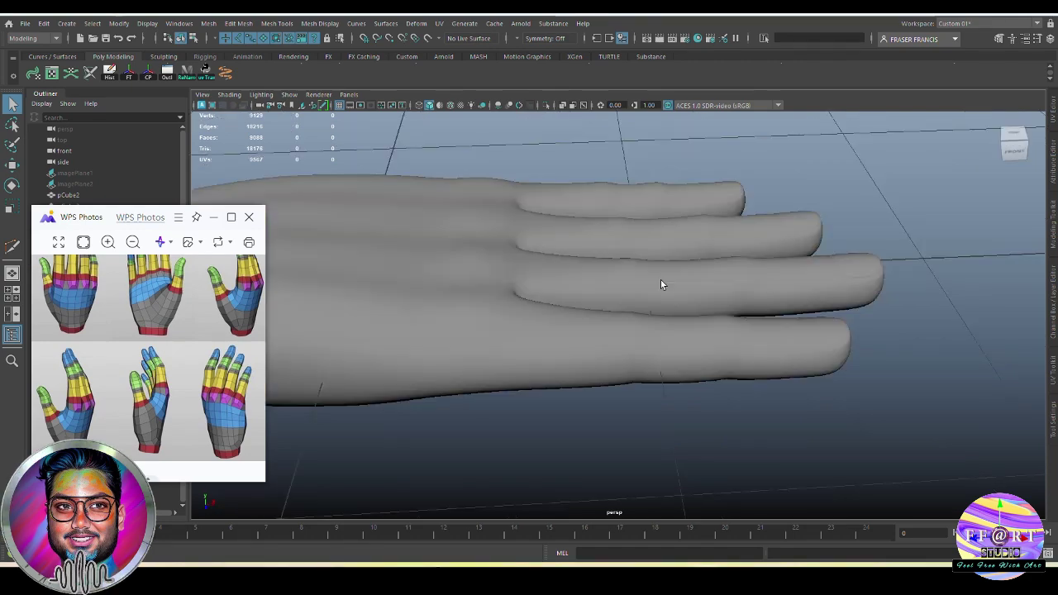
click(661, 281)
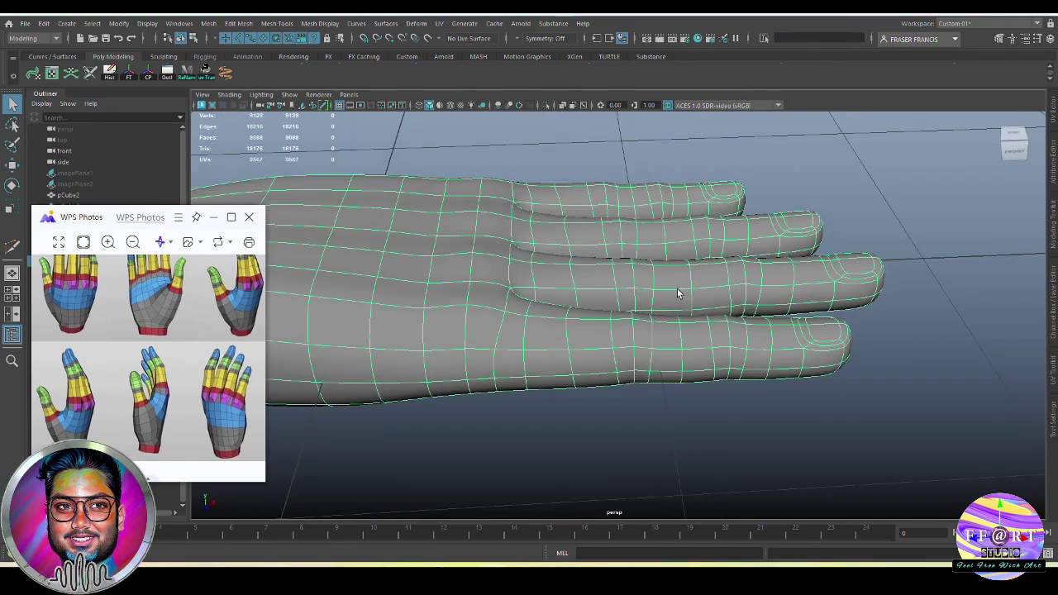
alt+drag(634, 366, 697, 328)
Step: Select the central edge loop of each index finger segment in turn and scale it slightly to fill out the segment
alt+drag(617, 323, 739, 371)
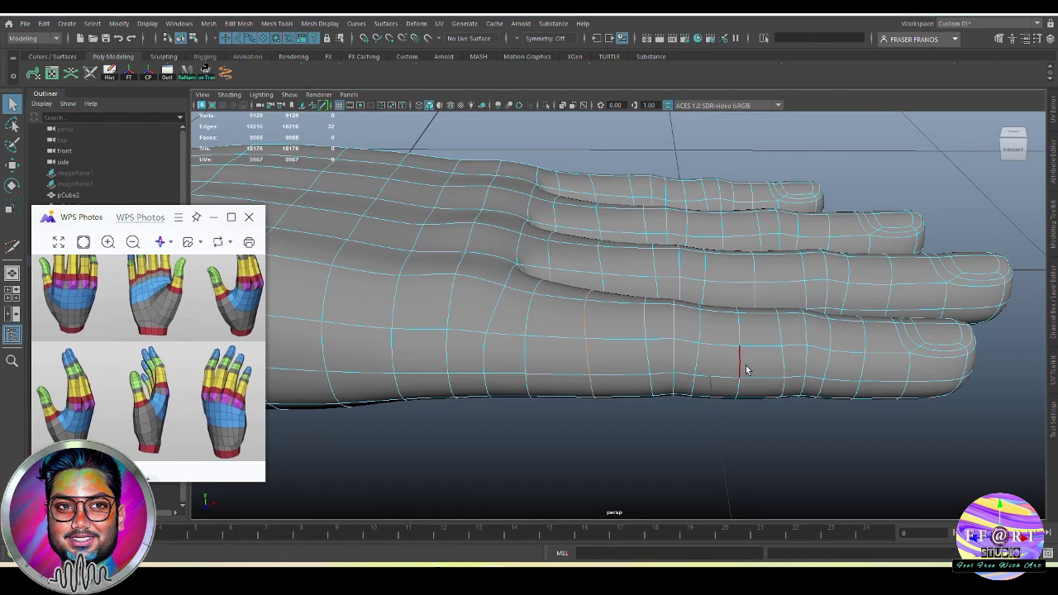
key(r)
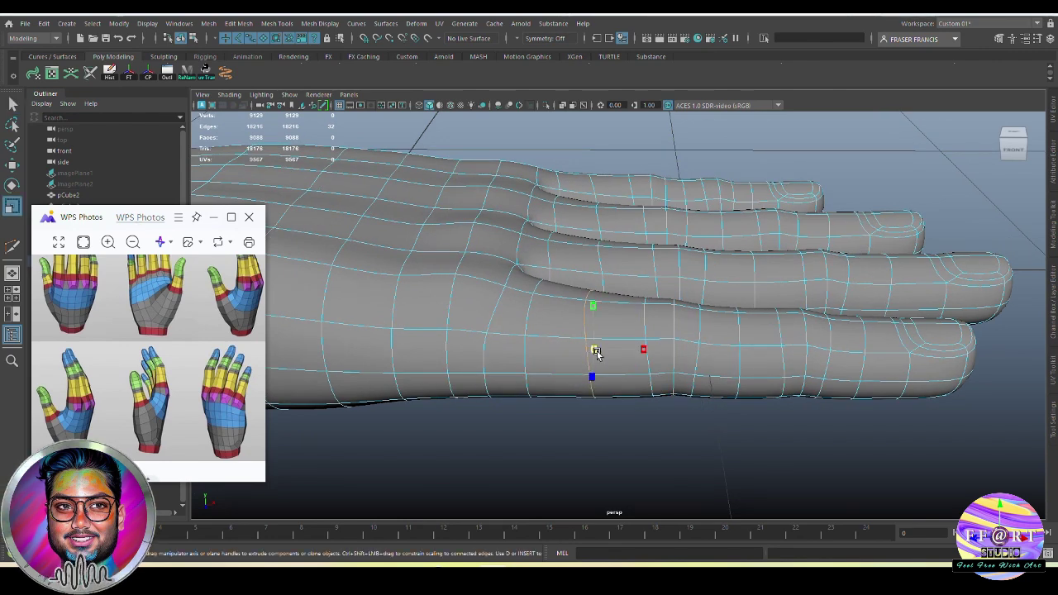
double_click(742, 363)
drag(738, 355, 740, 353)
alt+drag(740, 353, 637, 299)
double_click(810, 377)
Step: Scale the central edge loop of each middle finger segment slightly to fill out the areas between the joints
double_click(612, 302)
double_click(746, 288)
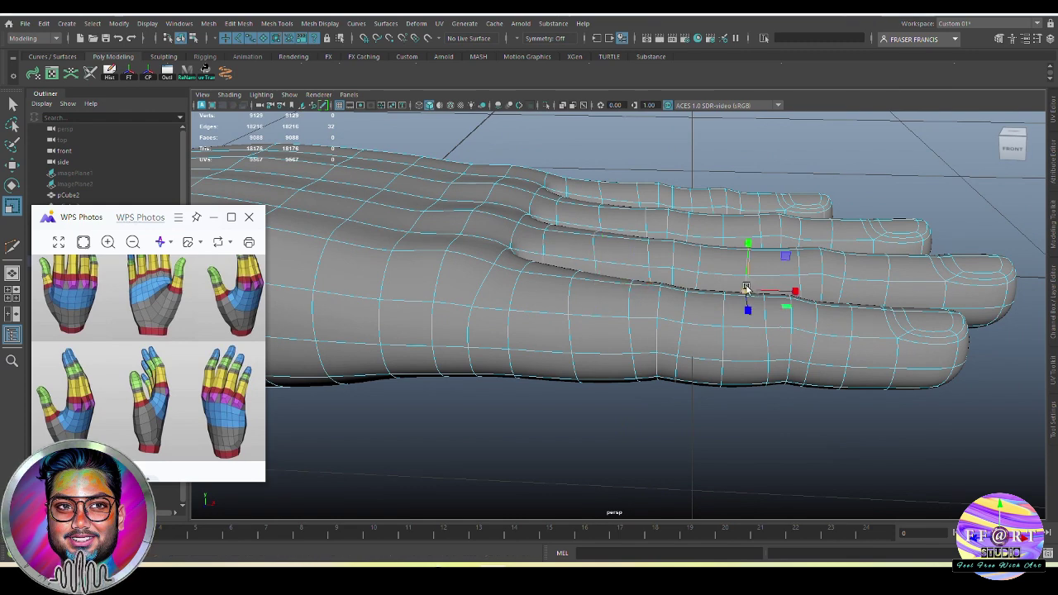
drag(747, 287, 750, 288)
alt+drag(771, 335, 794, 314)
double_click(853, 295)
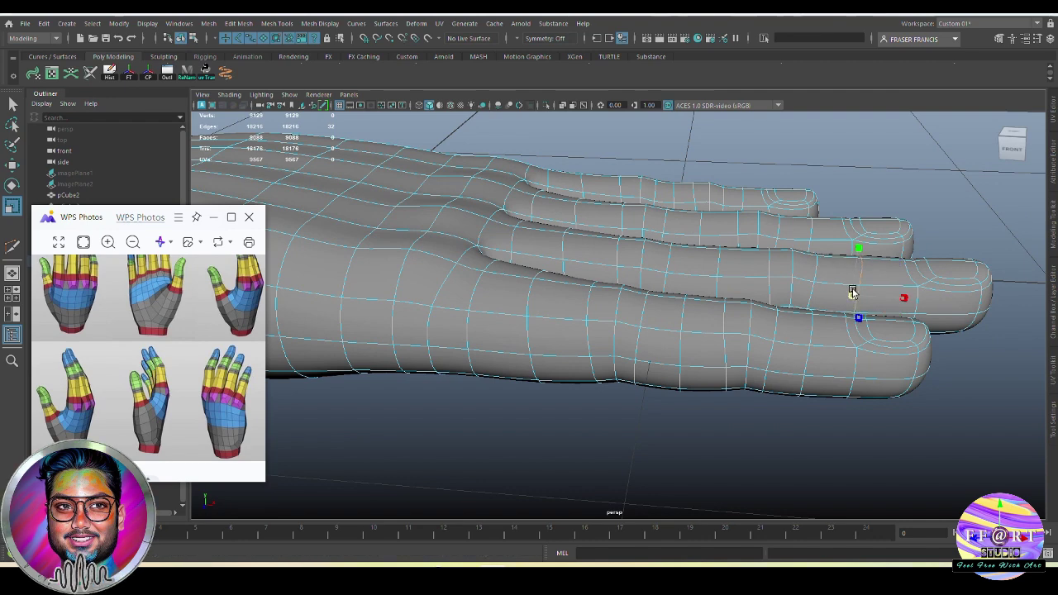
alt+drag(853, 294, 819, 341)
Step: Scale the central edge loop of each ring finger segment slightly to fill out the areas between the joints
double_click(584, 293)
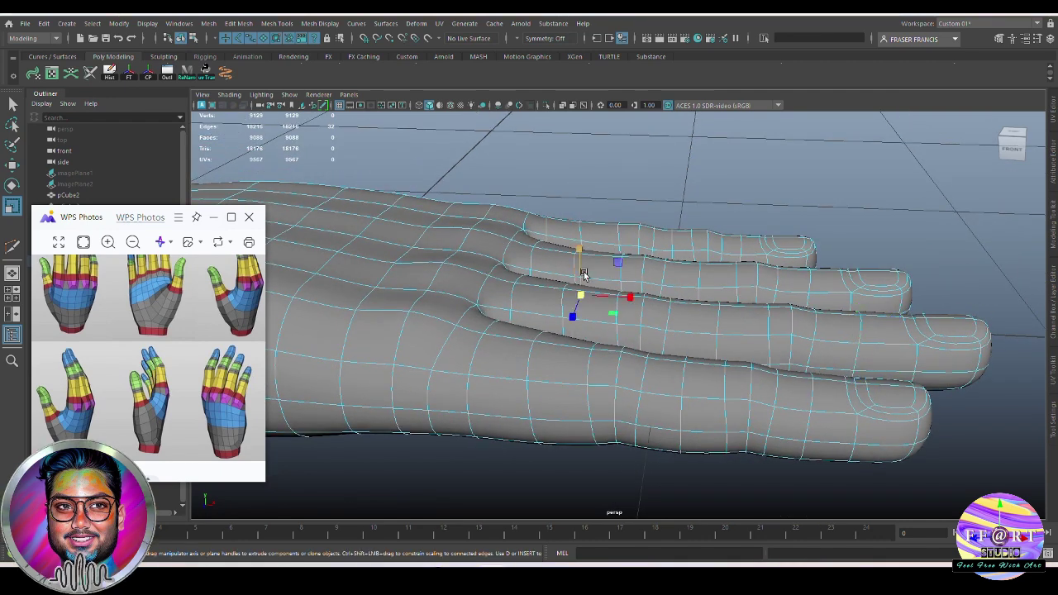
double_click(693, 292)
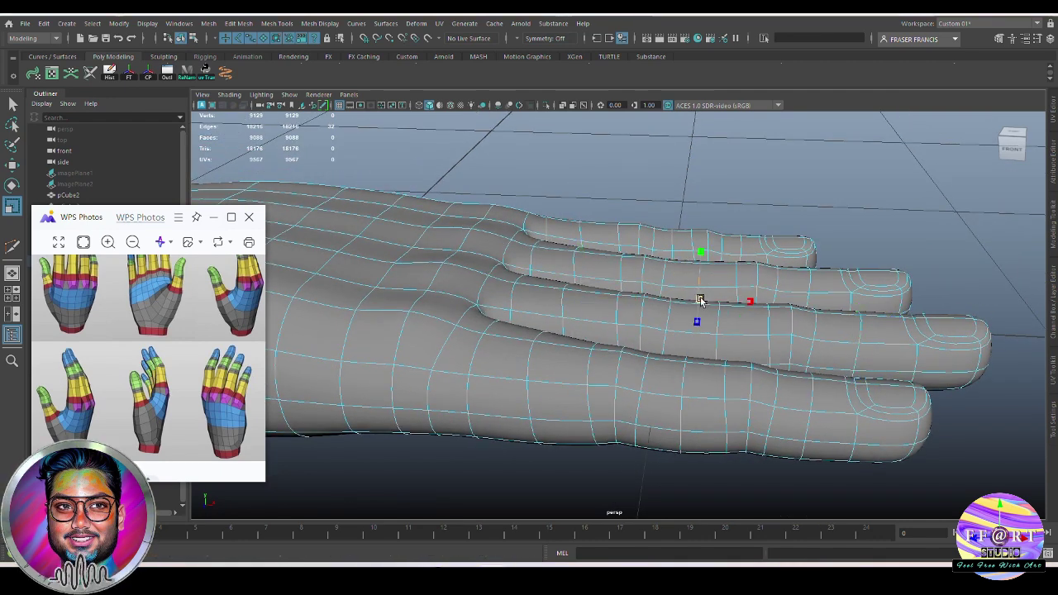
alt+drag(702, 296, 754, 298)
double_click(754, 297)
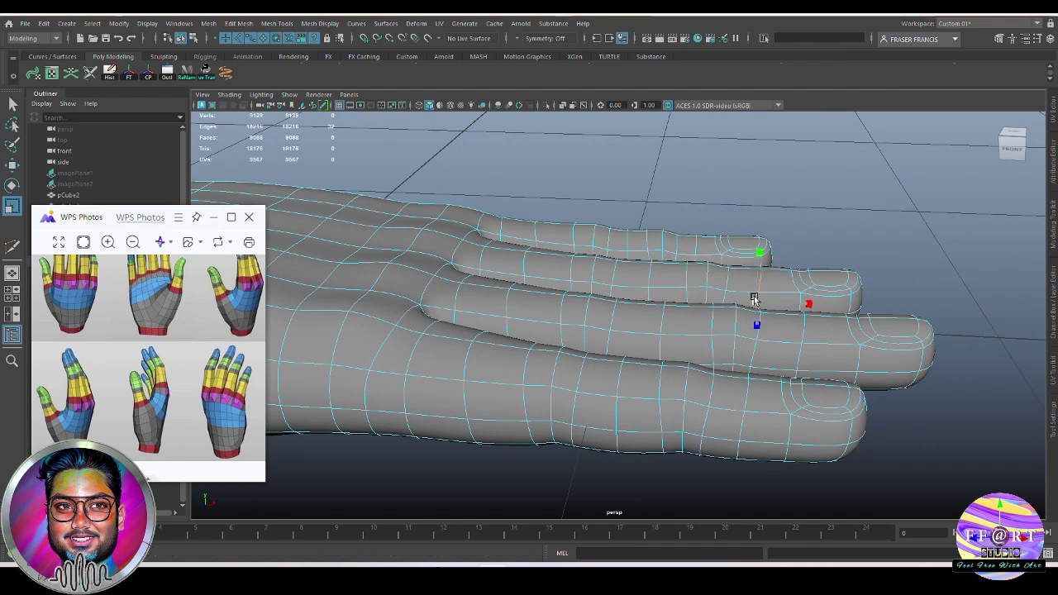
Step: Scale the central edge loop of each little finger segment slightly to fill out the areas between the joints
double_click(529, 236)
double_click(629, 260)
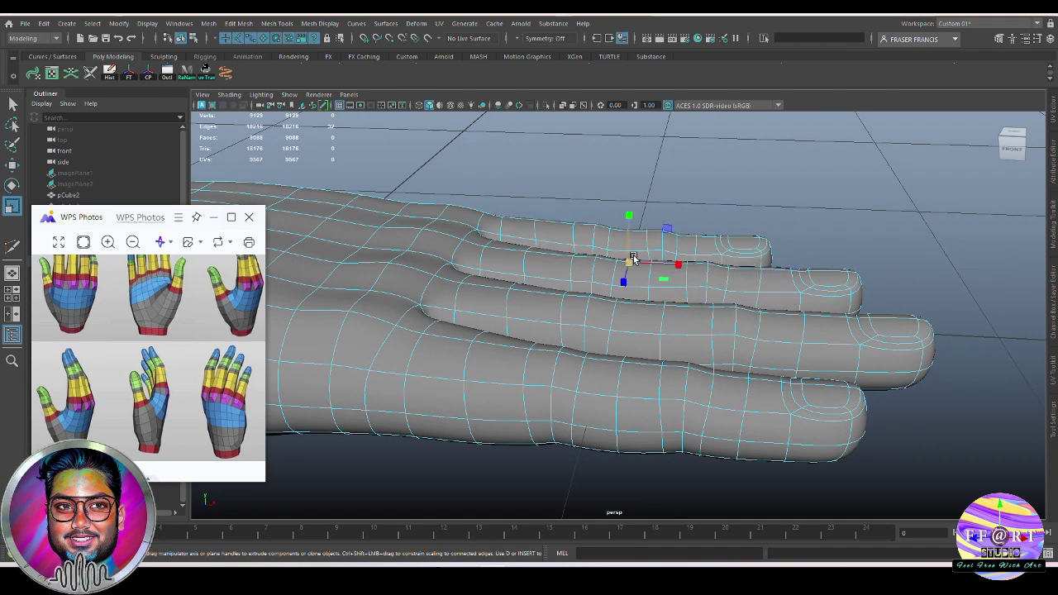
double_click(695, 265)
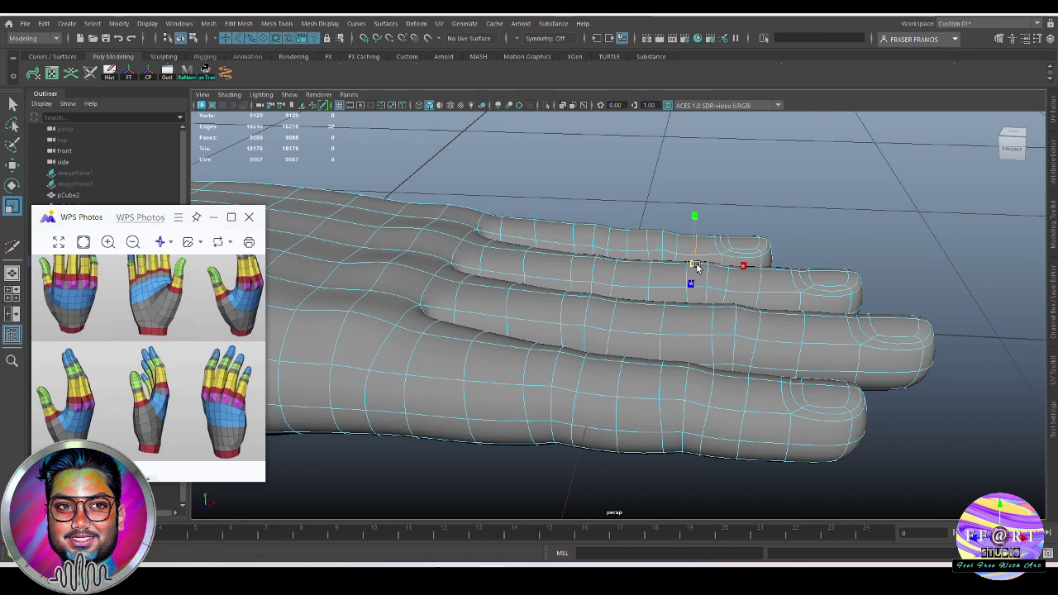
Step: Select the pad edges on the underside of all four fingertips with the Move tool to shape the finger pads
alt+drag(696, 267, 768, 251)
alt+drag(740, 200, 761, 234)
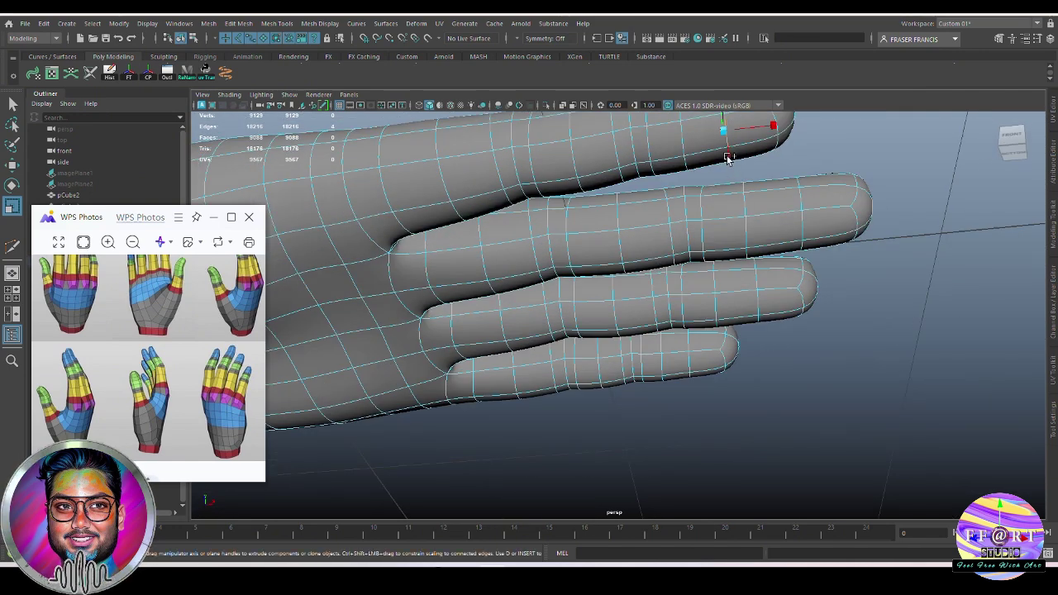
shift+double_click(800, 250)
shift+double_click(761, 319)
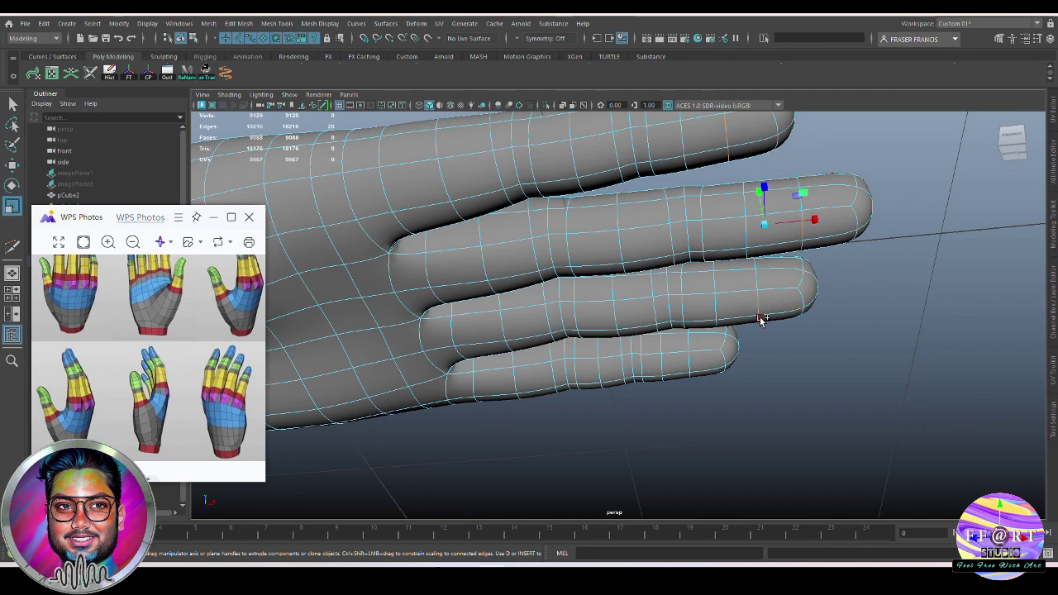
shift+double_click(696, 377)
key(w)
alt+drag(756, 359, 742, 257)
key(1)
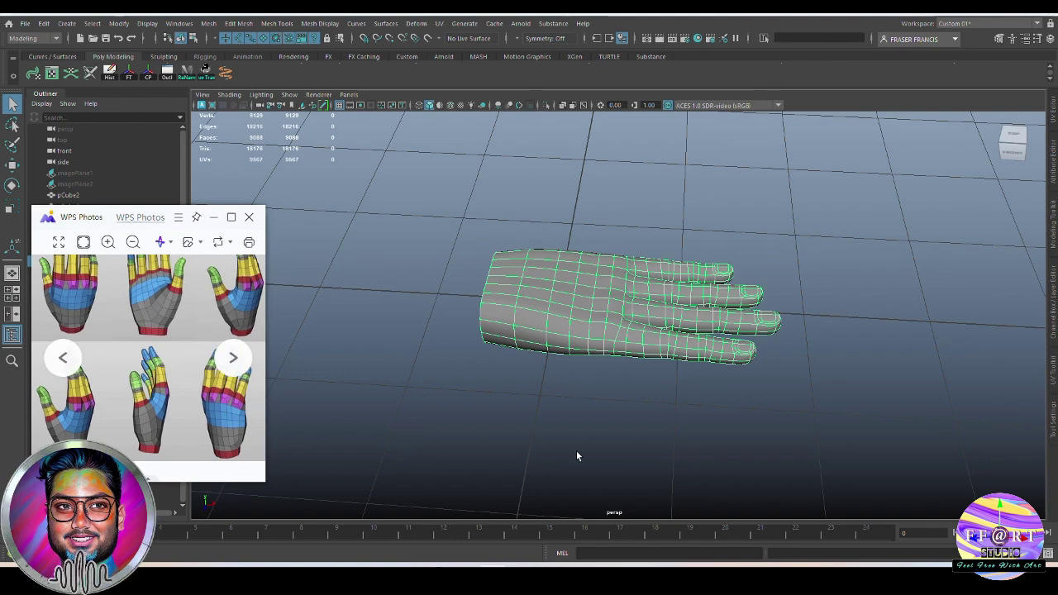
Step: Select all faces of the index finger's outer two segments, from the middle joint to the fingertip
scroll(779, 369, up, 4)
mouse_move(766, 381)
alt+mouse_down()
mouse_move(756, 385)
mouse_move(791, 391)
mouse_move(797, 364)
mouse_move(775, 378)
alt+mouse_up()
scroll(769, 386, up, 1)
alt+drag(726, 363, 748, 374)
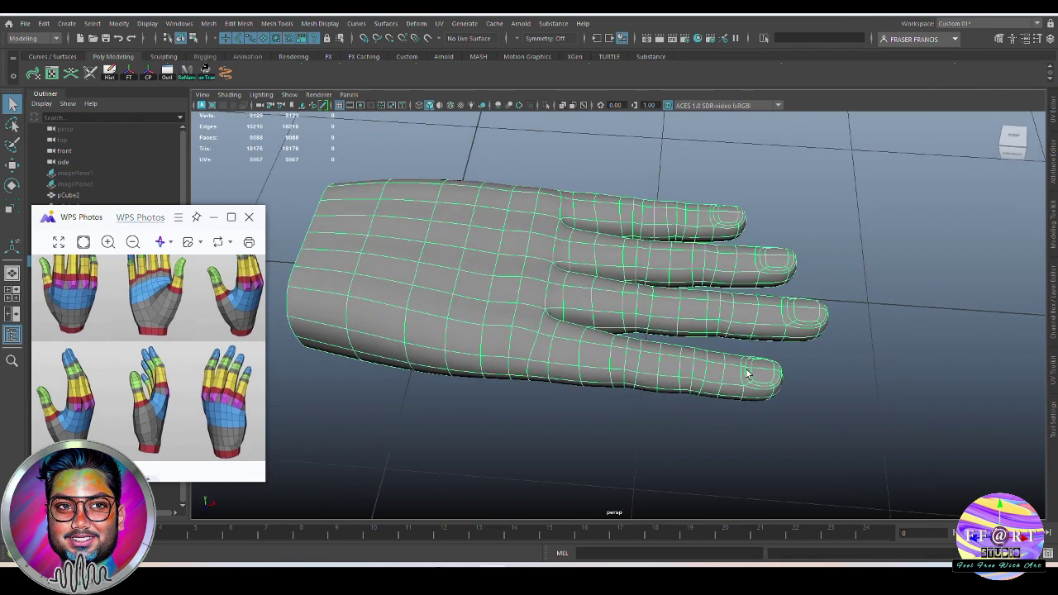
right_drag(759, 247, 762, 355)
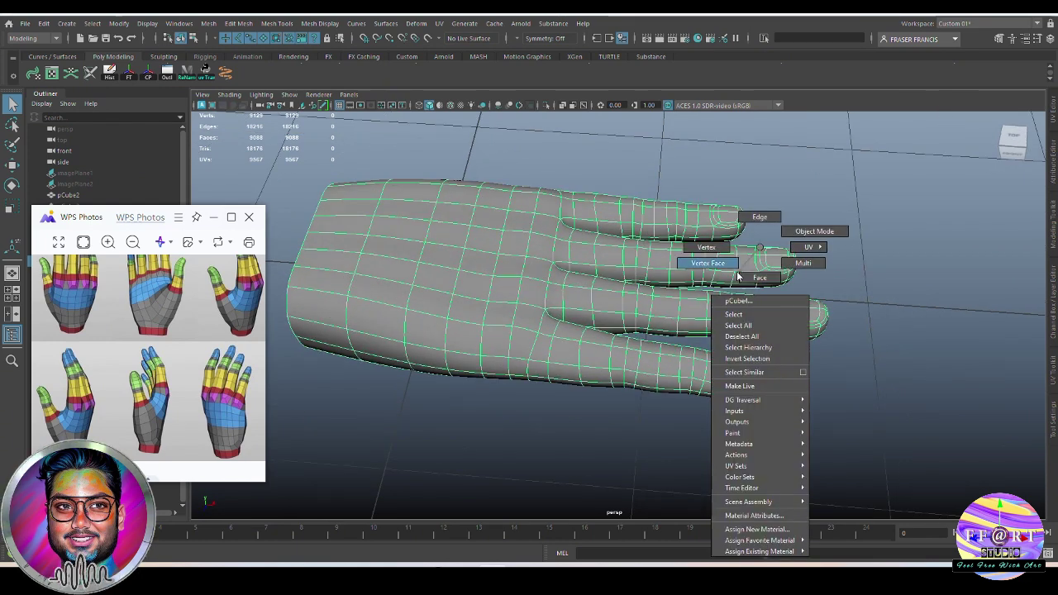
right_drag(739, 277, 758, 281)
alt+drag(771, 396, 802, 411)
drag(807, 422, 707, 380)
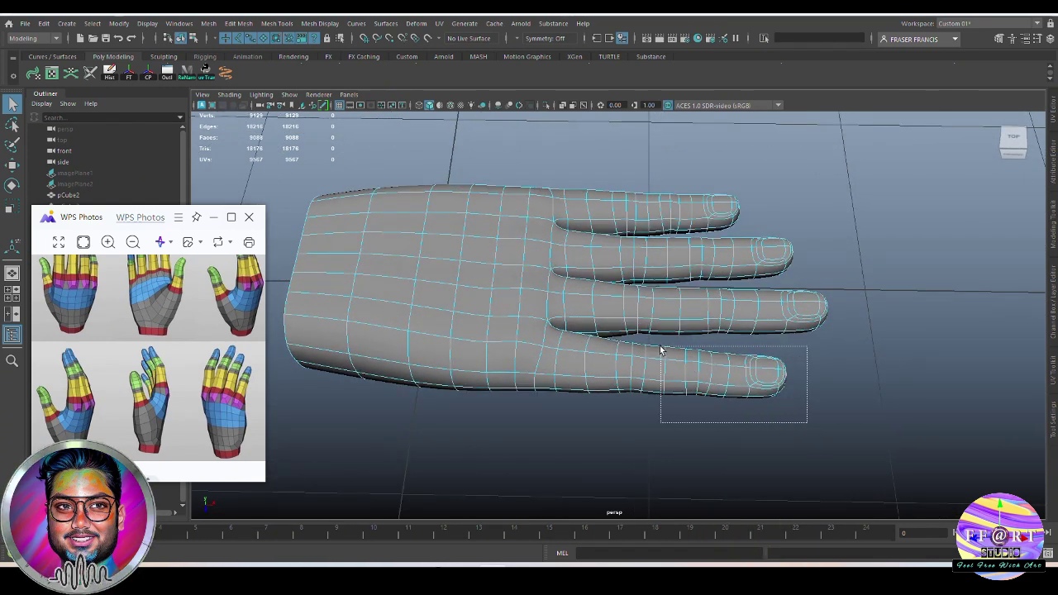
drag(661, 351, 637, 342)
alt+drag(703, 385, 732, 382)
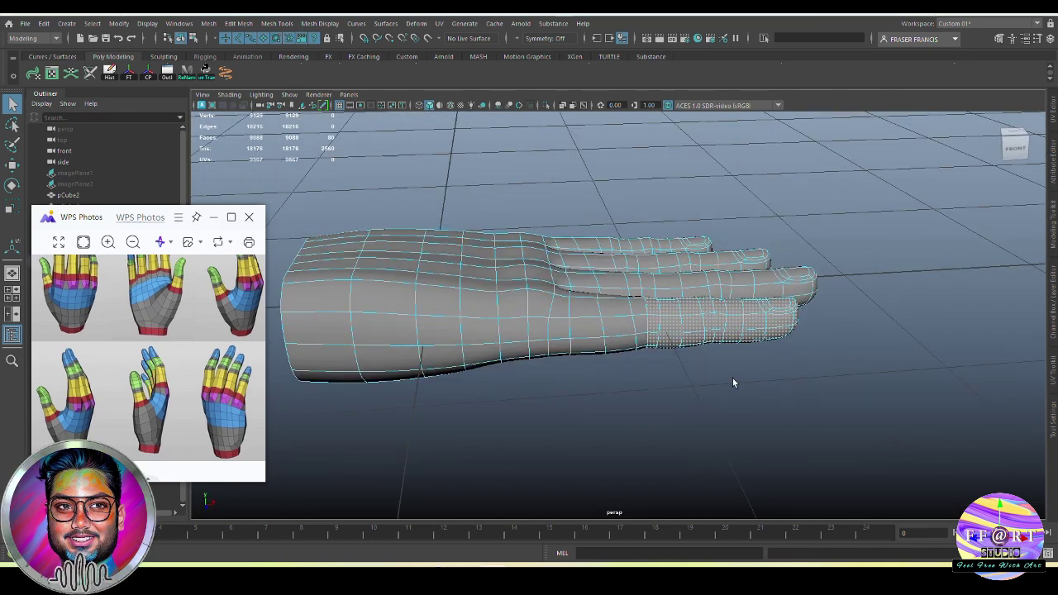
alt+drag(732, 382, 851, 291)
Step: Duplicate the selected index finger faces as a separate mesh for the thumb and center its pivot
shift+right_drag(851, 291, 853, 353)
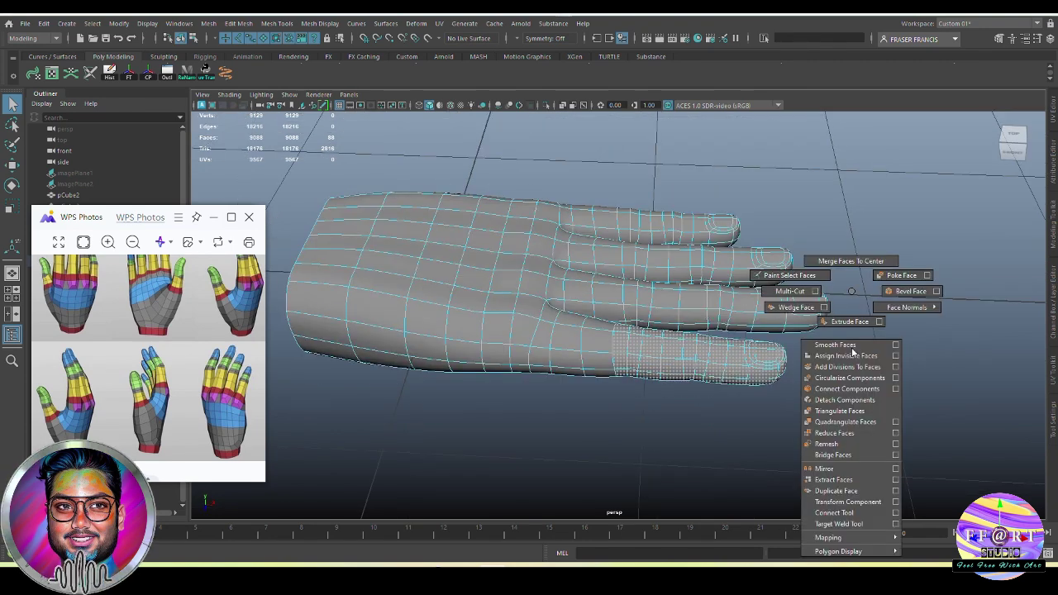
shift+right_drag(848, 487, 834, 479)
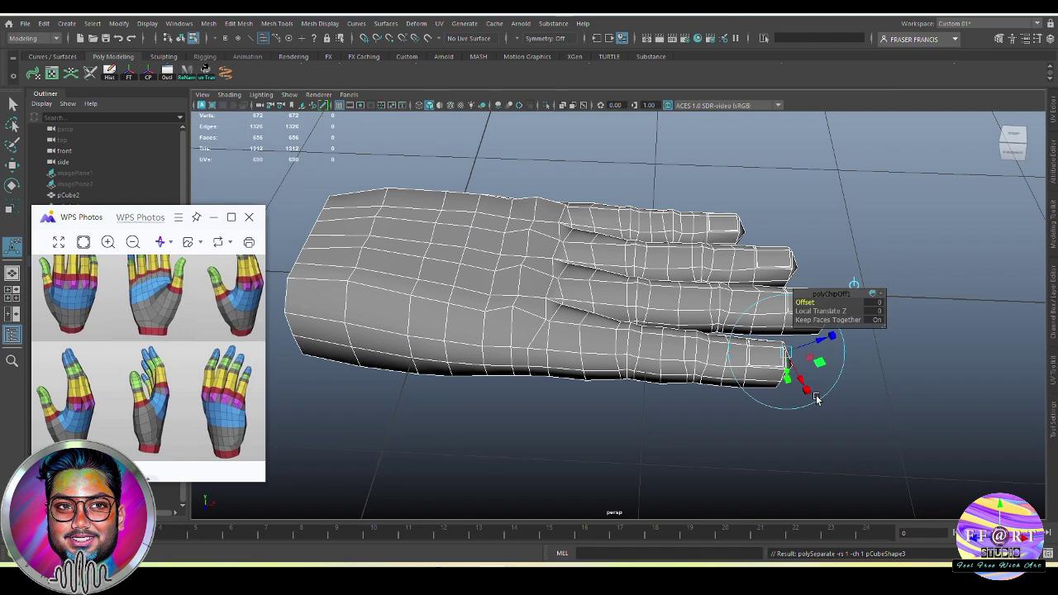
click(729, 359)
click(743, 380)
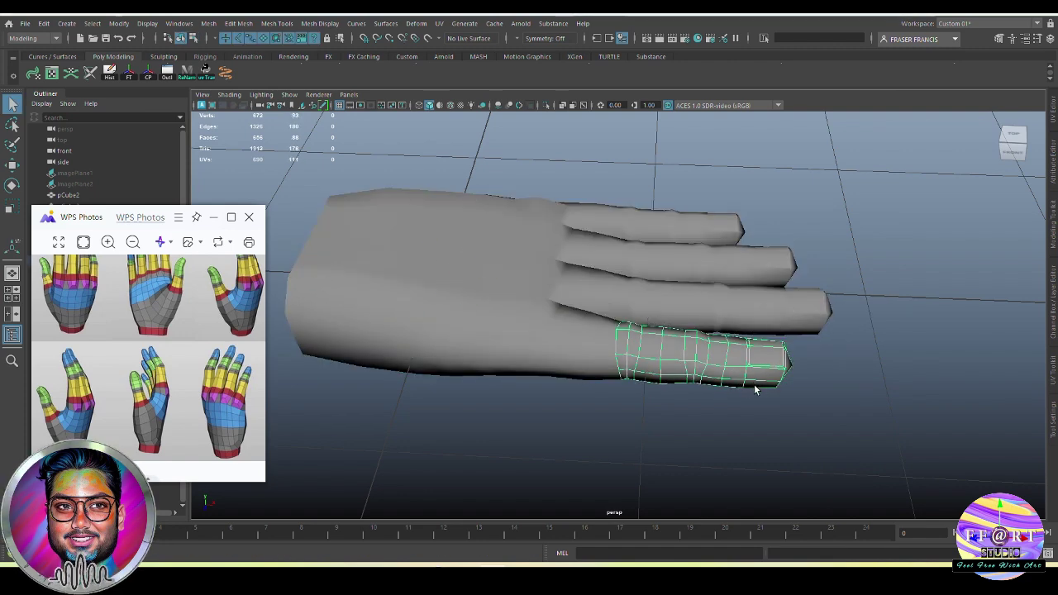
key(w)
click(147, 80)
scroll(581, 327, down, 2)
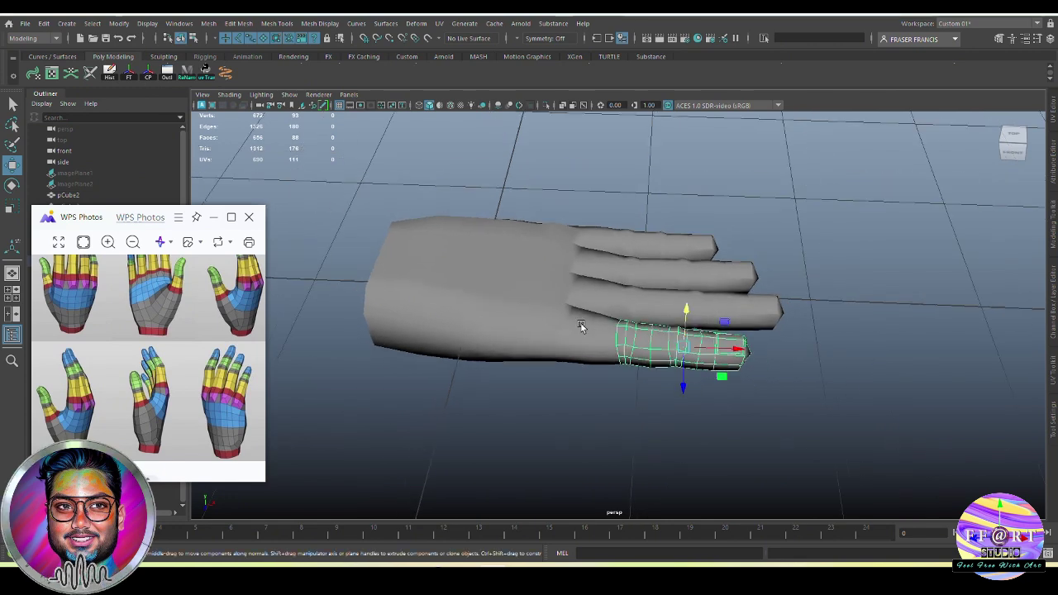
Step: Move the duplicated finger piece out beside the hand and back toward the wrist, on the thumb side
drag(683, 382, 682, 434)
alt+middle_drag(744, 414, 741, 391)
drag(737, 374, 549, 374)
Step: Rotate the thumb piece in the front view so its tip slopes diagonally downward from the palm
key(space)
drag(627, 383, 628, 416)
scroll(499, 373, down, 6)
alt+middle_drag(664, 356, 718, 342)
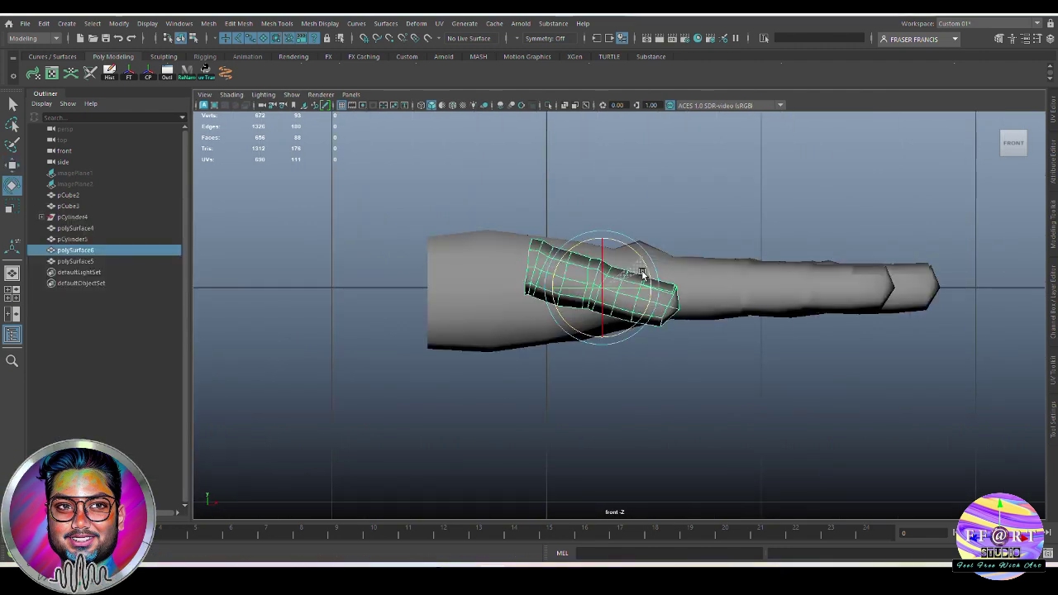
drag(642, 264, 646, 315)
key(w)
key(e)
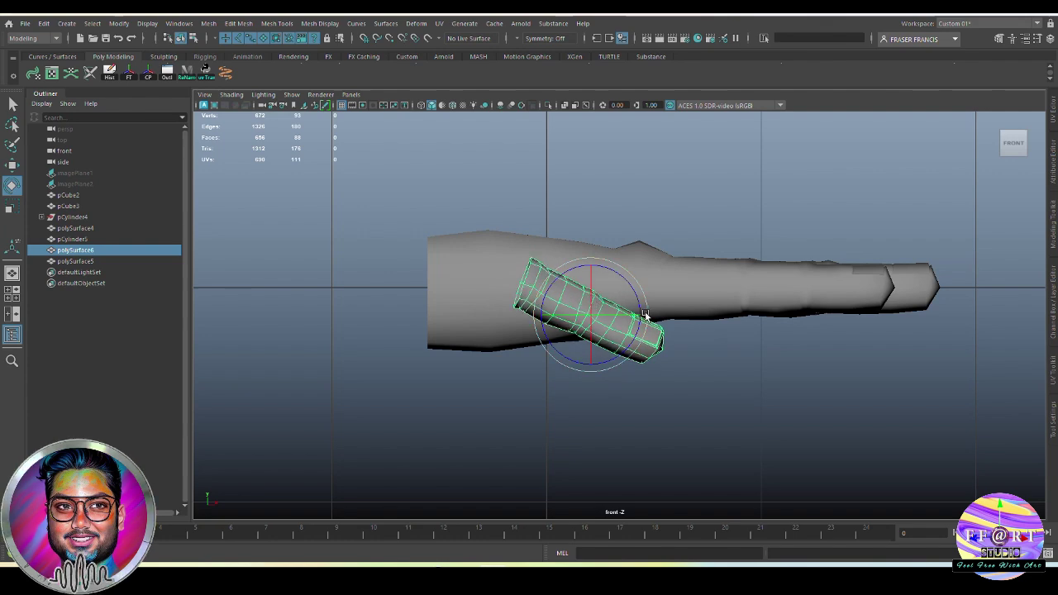
Step: Rotate the thumb piece in the perspective view to adjust its sideways angle and turn the nail outward
key(space)
alt+drag(683, 352, 706, 350)
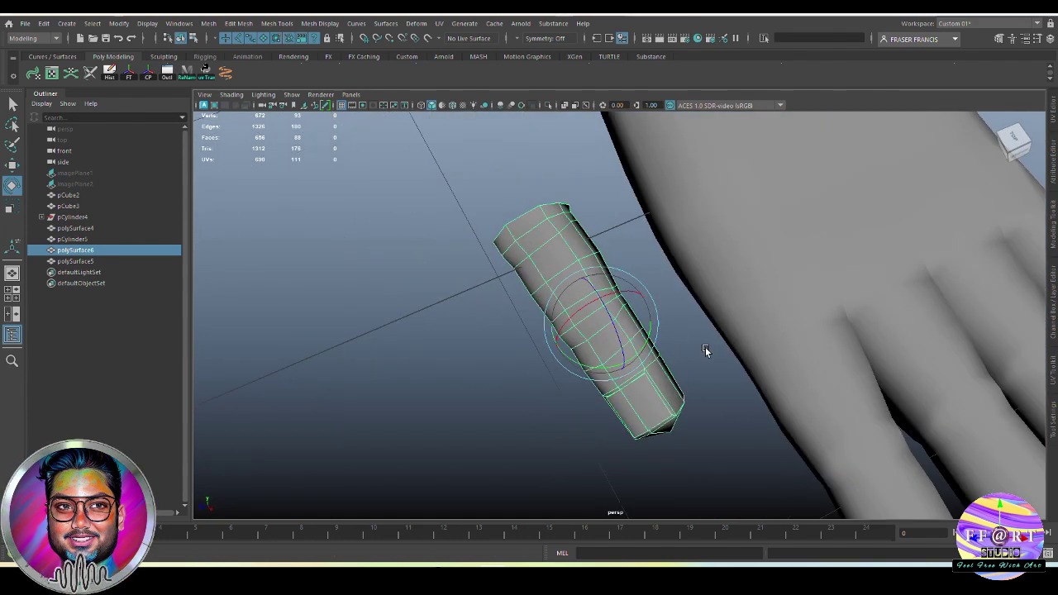
alt+right_drag(706, 351, 647, 417)
mouse_move(647, 417)
alt+mouse_down()
mouse_move(630, 444)
mouse_move(624, 396)
mouse_move(635, 411)
alt+mouse_up()
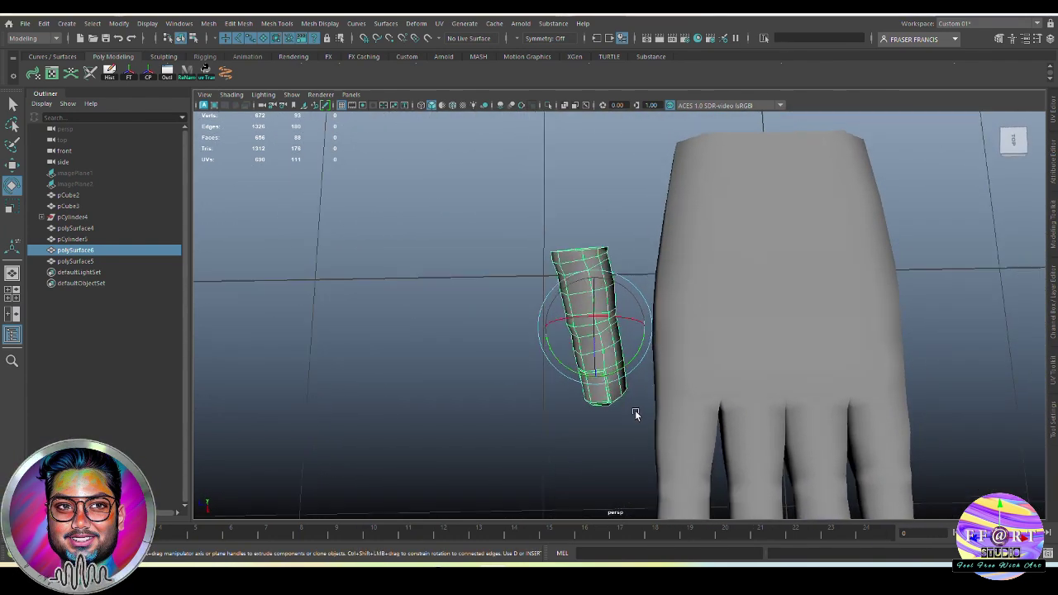
drag(640, 294, 641, 327)
alt+drag(614, 392, 734, 315)
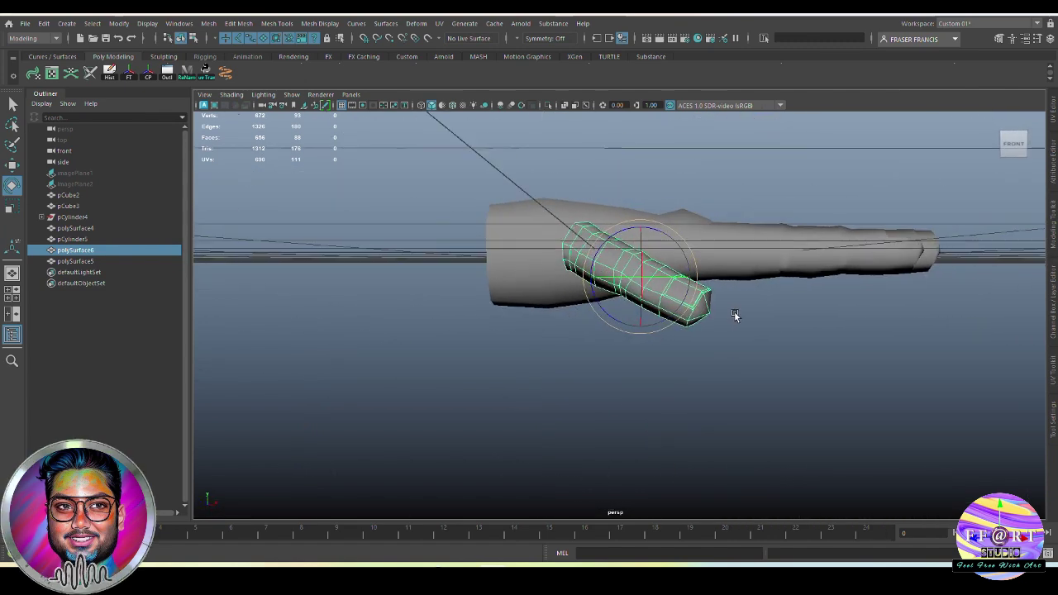
drag(641, 299, 698, 379)
key(w)
key(space)
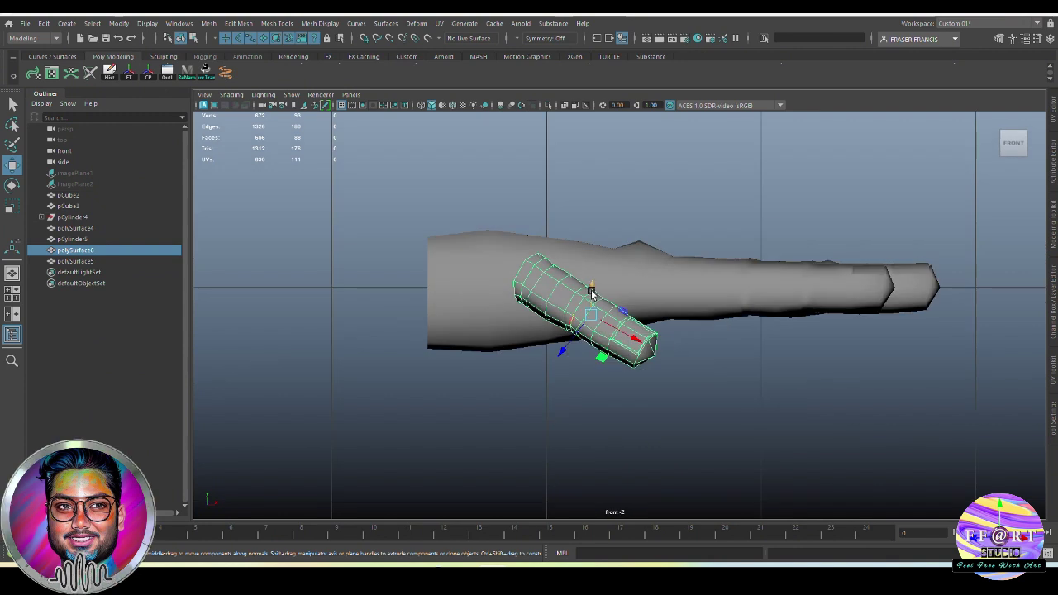
Step: Move the thumb piece in the front view until it sits just below the underside of the palm
key(w)
click(685, 329)
drag(684, 329, 632, 328)
drag(592, 269, 591, 288)
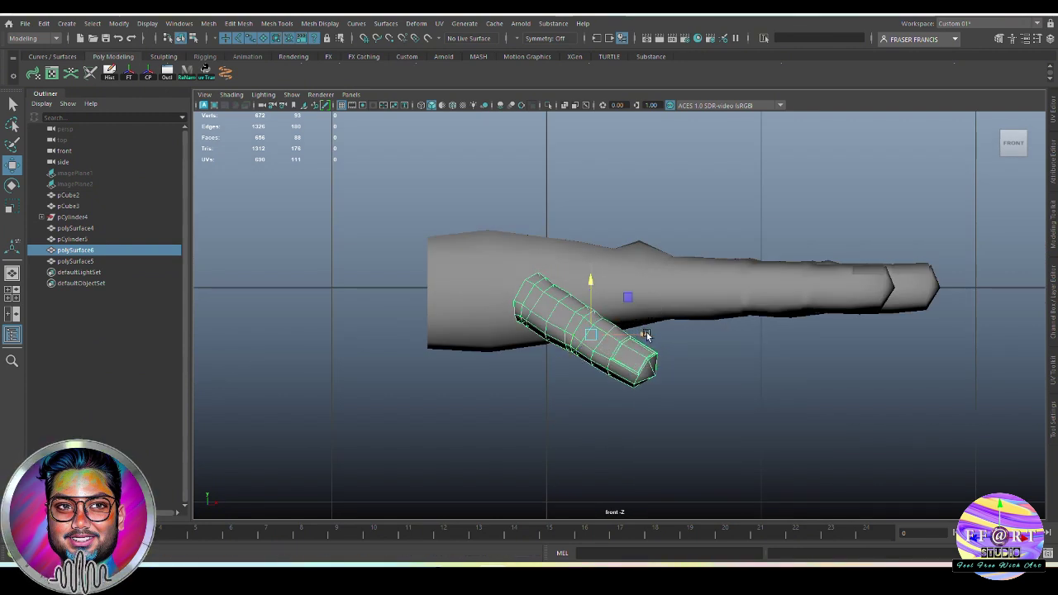
drag(590, 334, 646, 364)
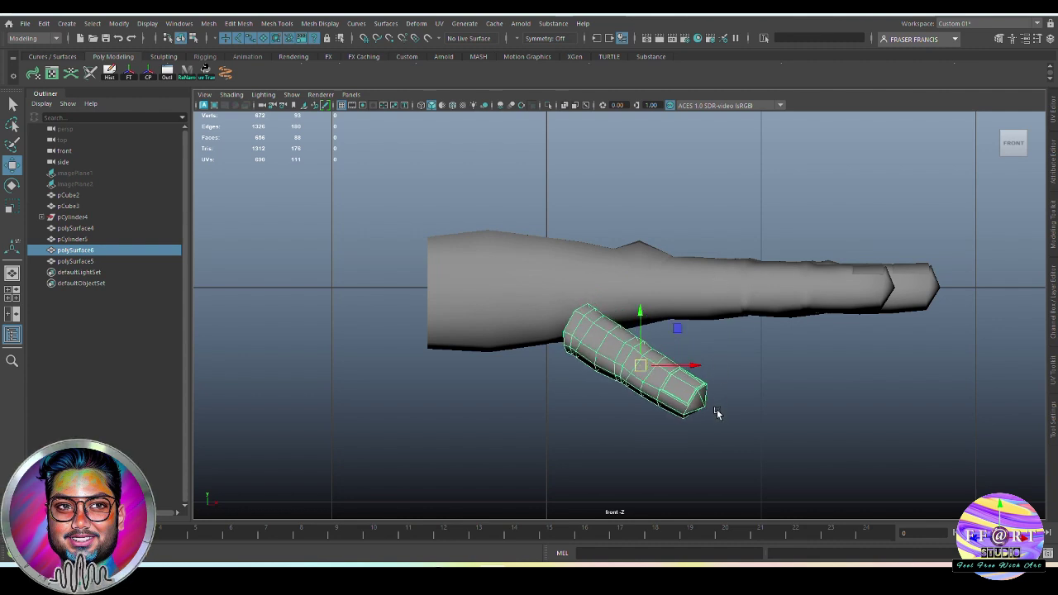
drag(642, 321, 642, 350)
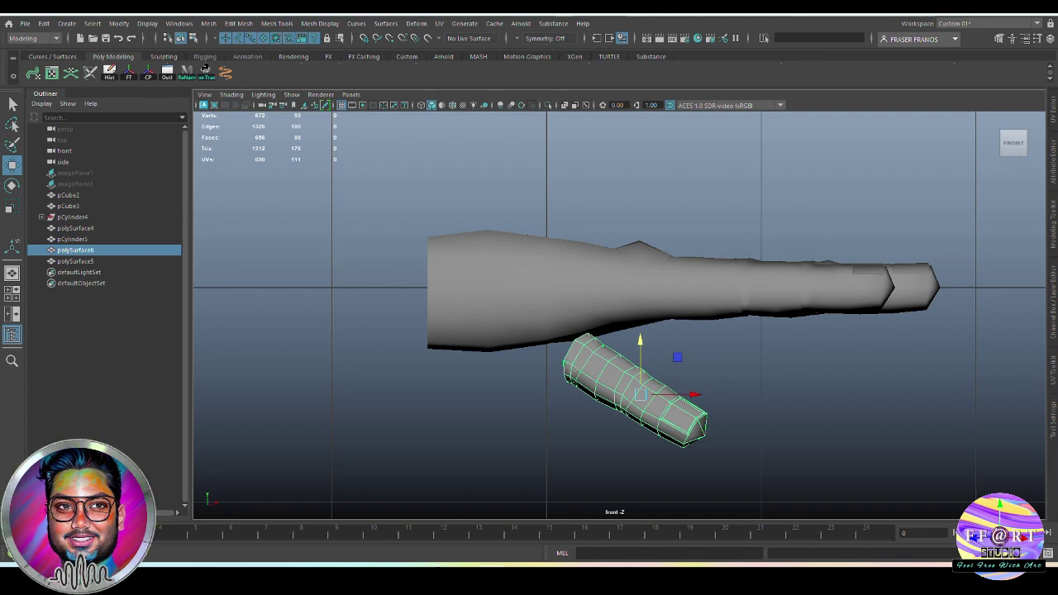
Step: Compare the thumb's placement with the hand reference image and nudge the piece slightly along the hand's length
click(796, 580)
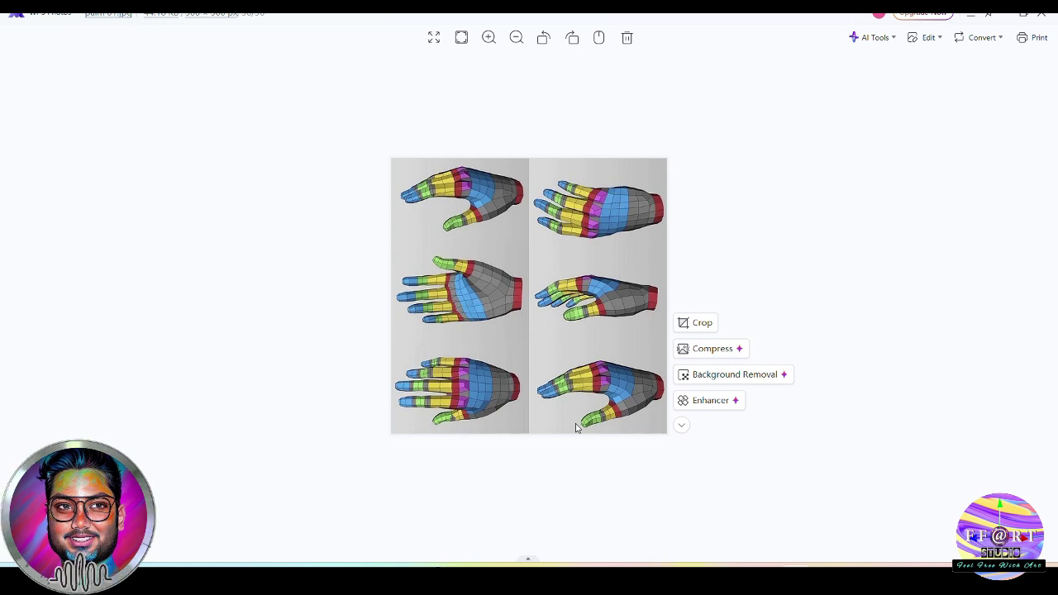
click(1004, 15)
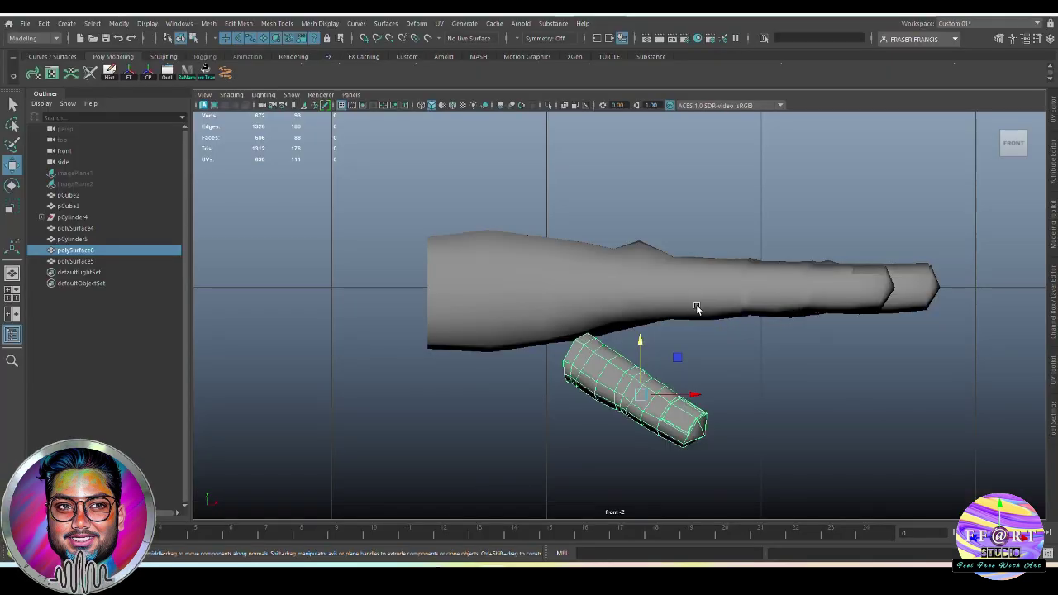
key(r)
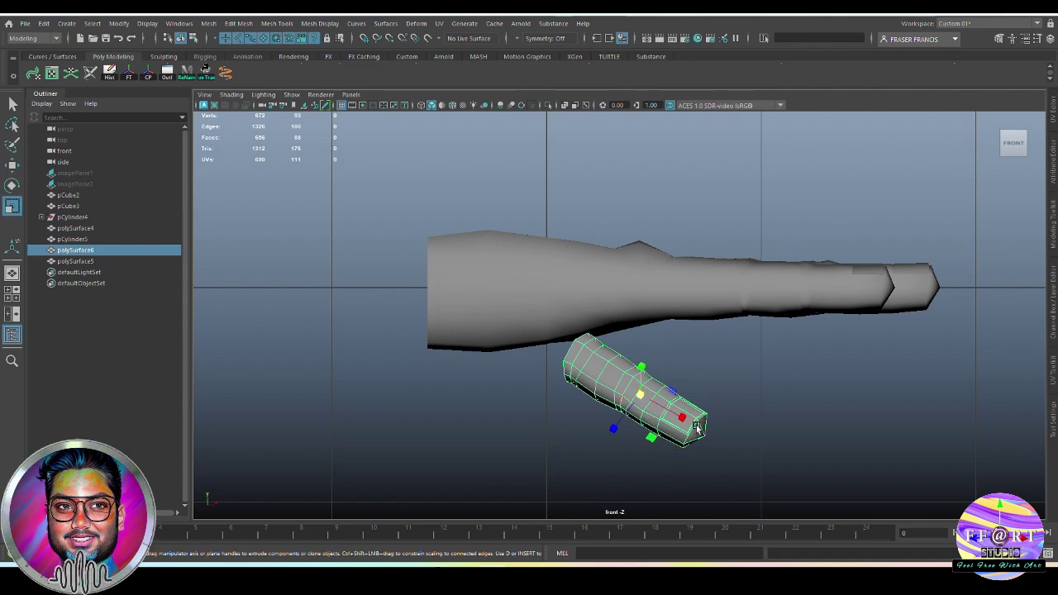
key(space)
alt+drag(695, 419, 657, 435)
key(w)
alt+drag(544, 359, 739, 392)
key(space)
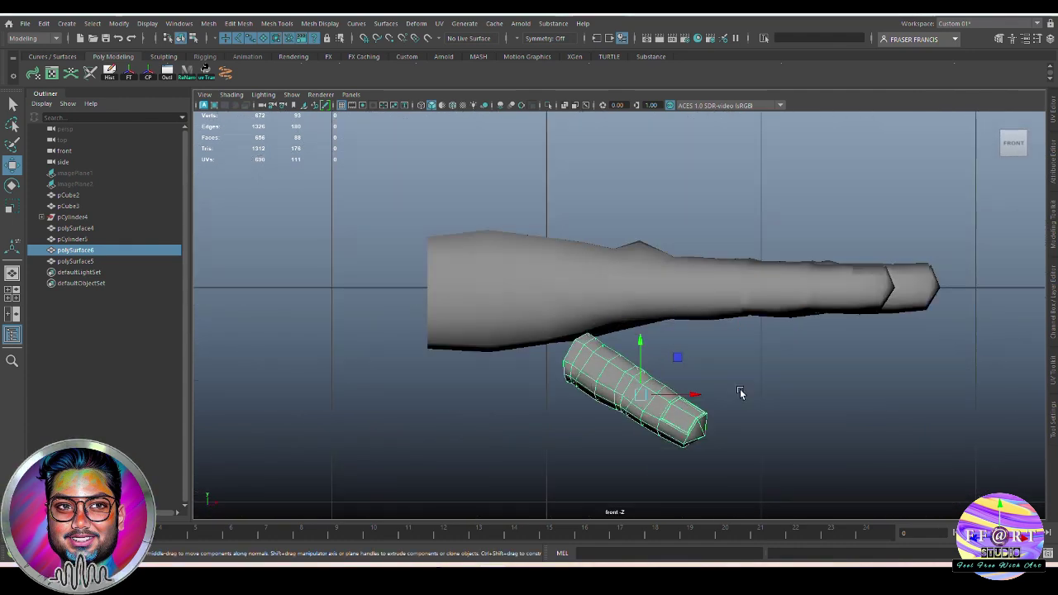
alt+middle_drag(739, 392, 737, 359)
scroll(727, 372, up, 1)
drag(690, 367, 692, 366)
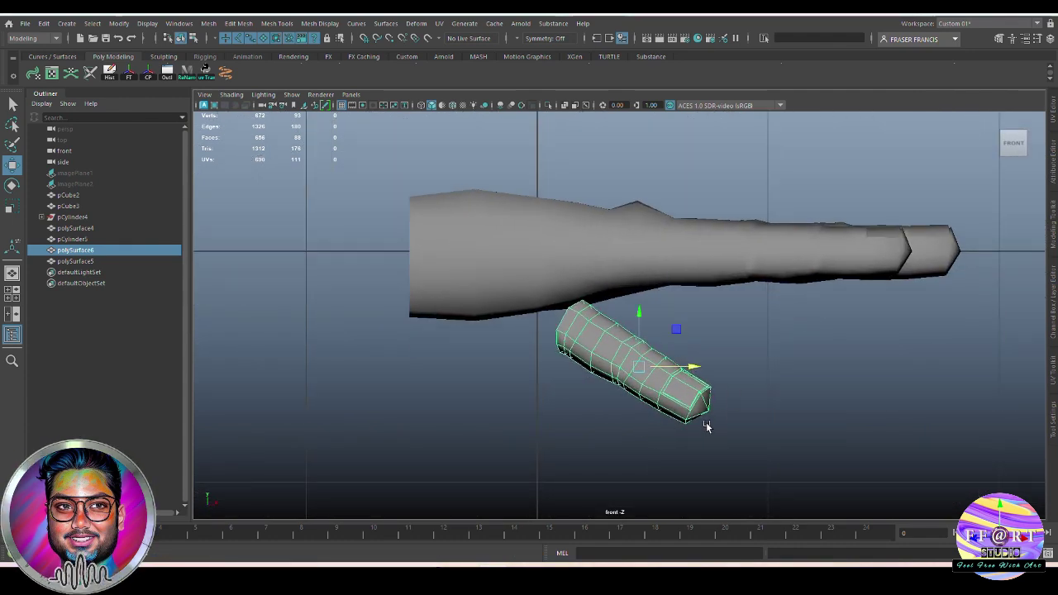
Step: Scale the thumb piece wider across its local width axis in the front view
key(r)
scroll(732, 401, up, 1)
alt+drag(750, 405, 741, 426)
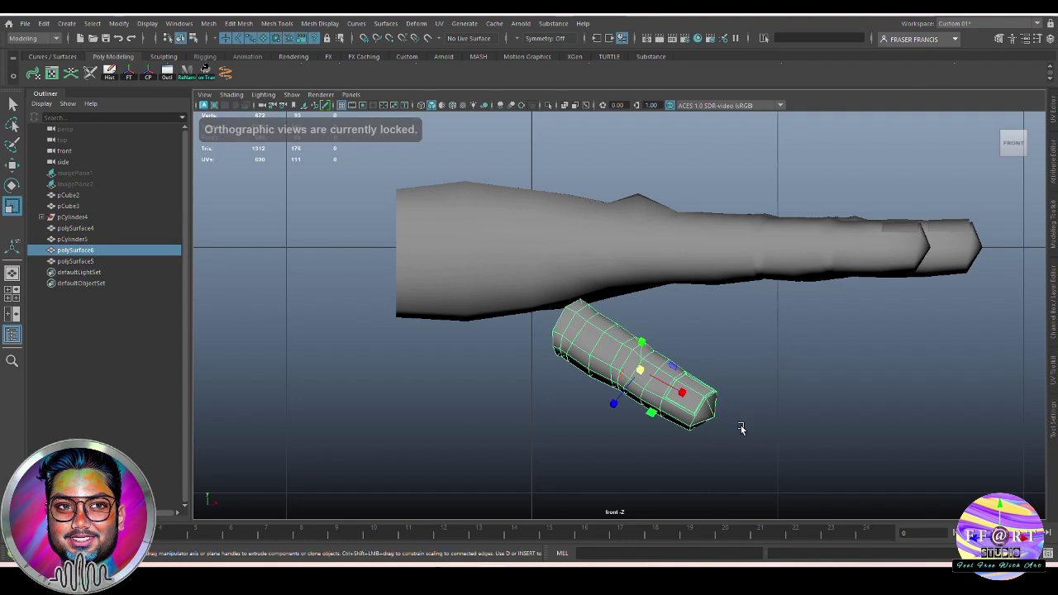
drag(640, 370, 654, 375)
key(ctrl+z)
drag(614, 404, 609, 412)
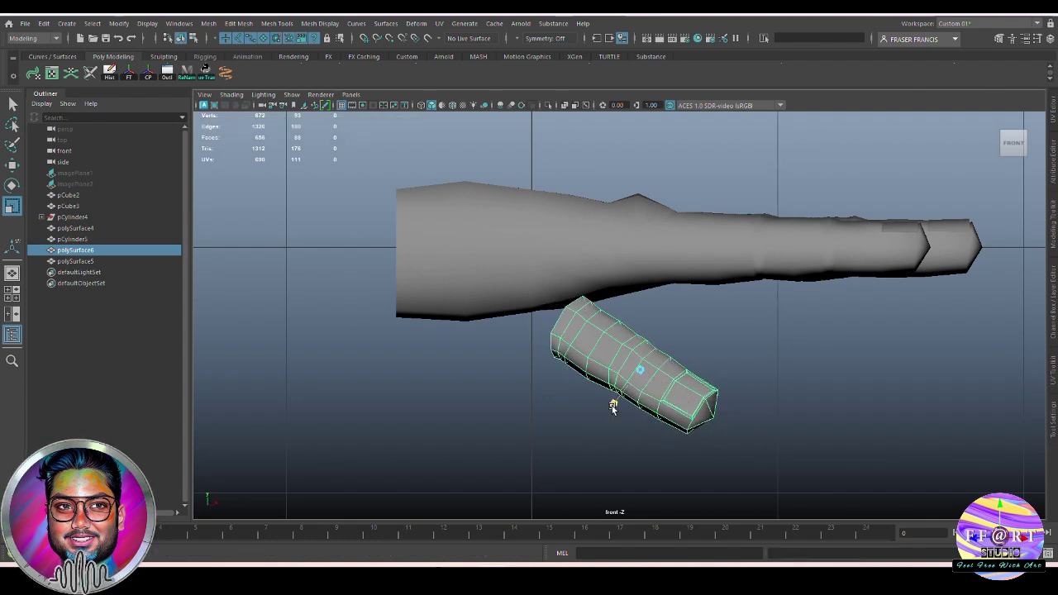
drag(613, 408, 610, 411)
Step: Fine-tune the thumb piece's width with the Scale tool in the perspective view
alt+drag(705, 447, 749, 428)
key(space)
drag(635, 395, 635, 397)
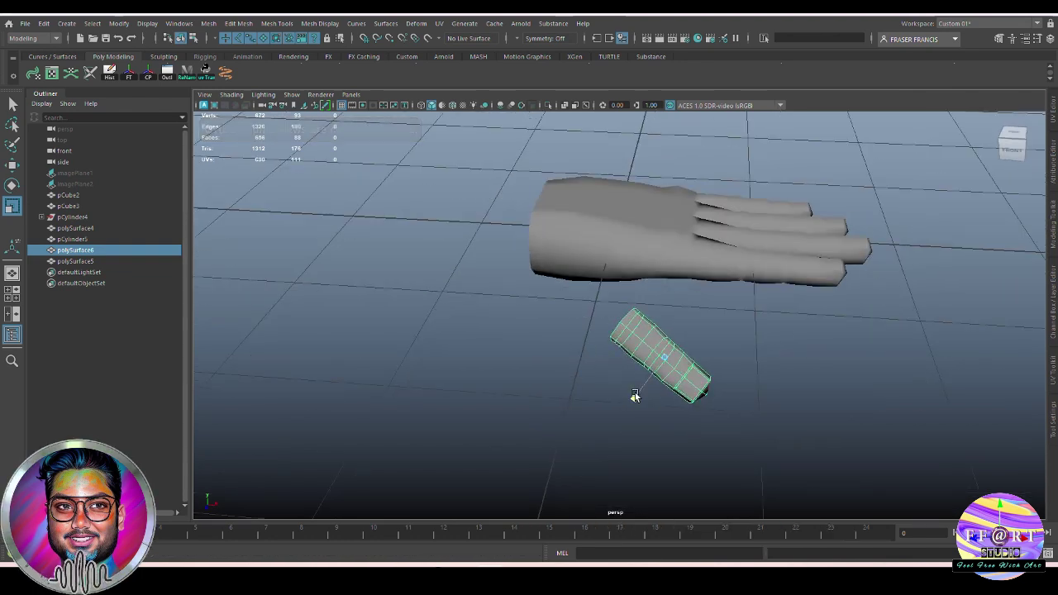
click(771, 424)
alt+drag(771, 424, 606, 367)
click(604, 365)
drag(557, 303, 550, 297)
Step: Examine the thumb's thickness and proportions against the hand from several angles, including its smoothed preview
alt+drag(572, 381, 587, 313)
click(671, 400)
click(685, 377)
click(586, 381)
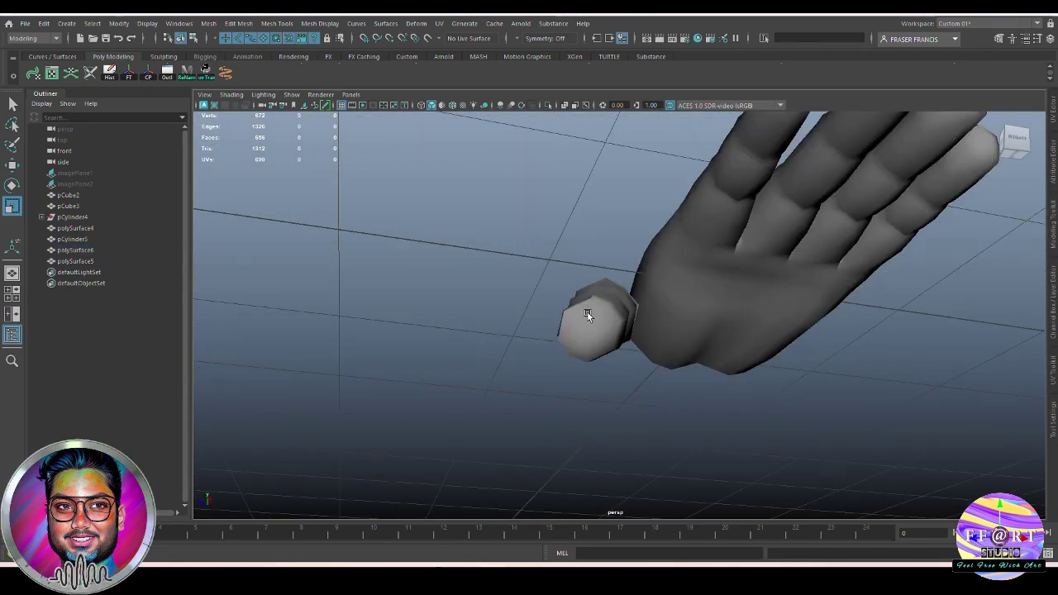
click(594, 318)
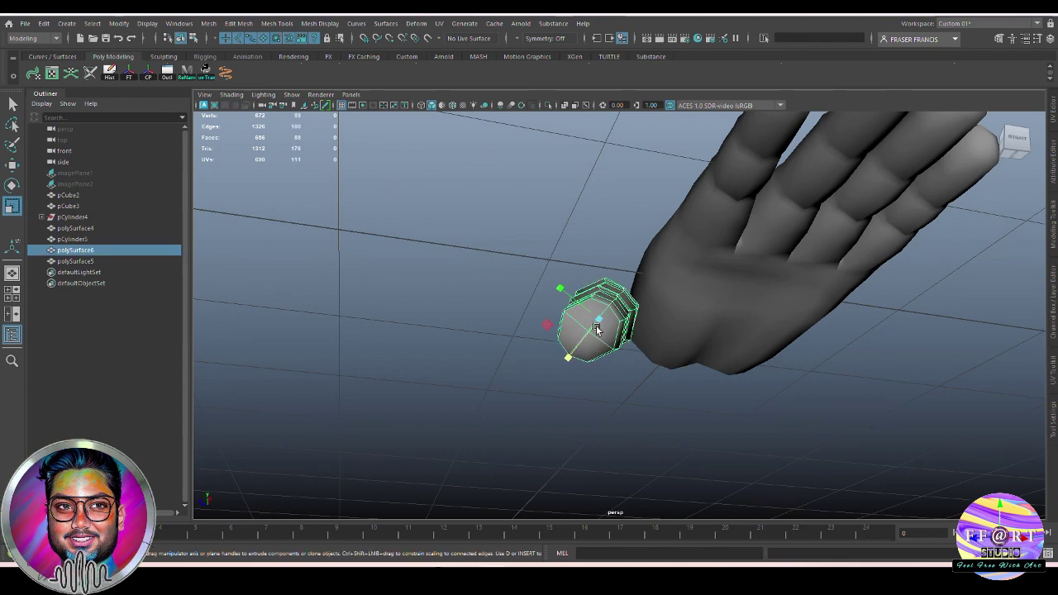
click(634, 426)
alt+drag(635, 426, 723, 416)
click(726, 419)
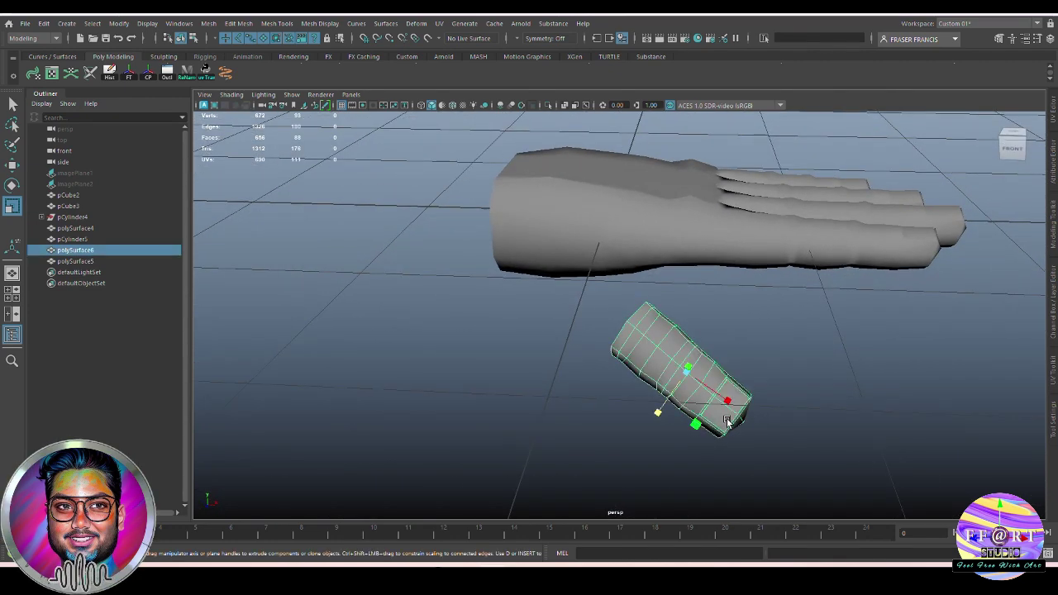
click(789, 433)
alt+drag(808, 433, 643, 378)
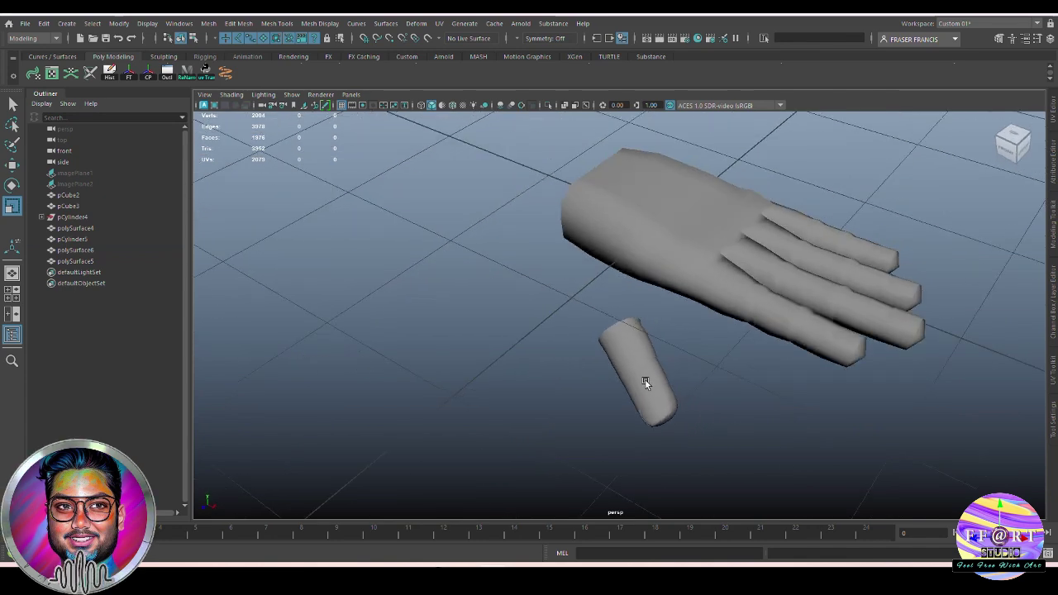
alt+right_drag(643, 378, 764, 394)
alt+drag(764, 394, 752, 357)
click(745, 359)
alt+right_drag(752, 357, 754, 390)
alt+drag(753, 389, 815, 364)
Step: Move the vertex at the end of the thumb's tip along its length to adjust the tip's shape
key(F9)
click(817, 318)
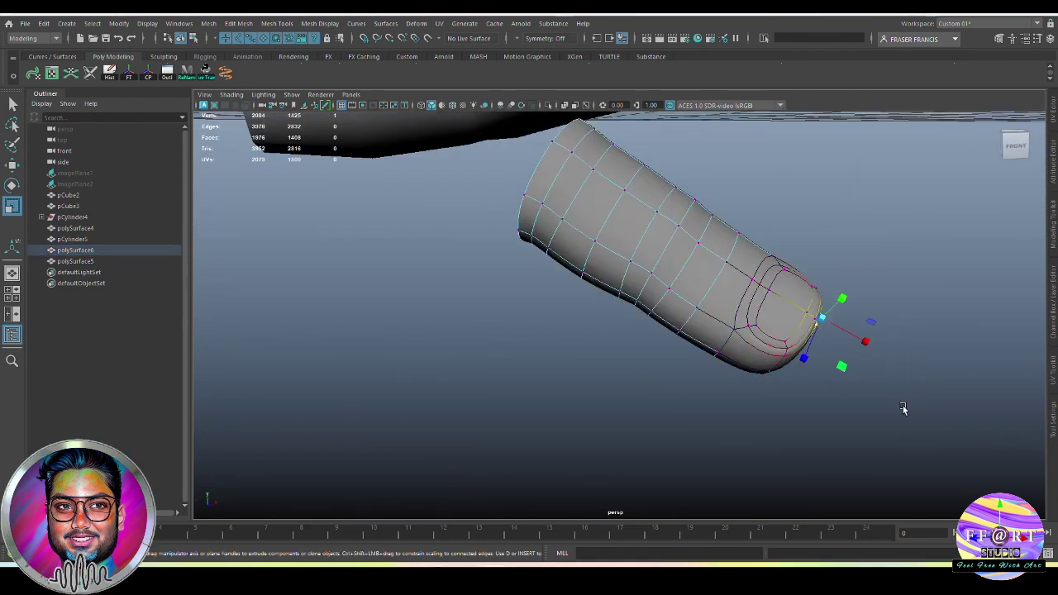
key(w)
alt+drag(894, 371, 873, 402)
ctrl+shift+right_drag(873, 403, 919, 385)
drag(746, 341, 756, 351)
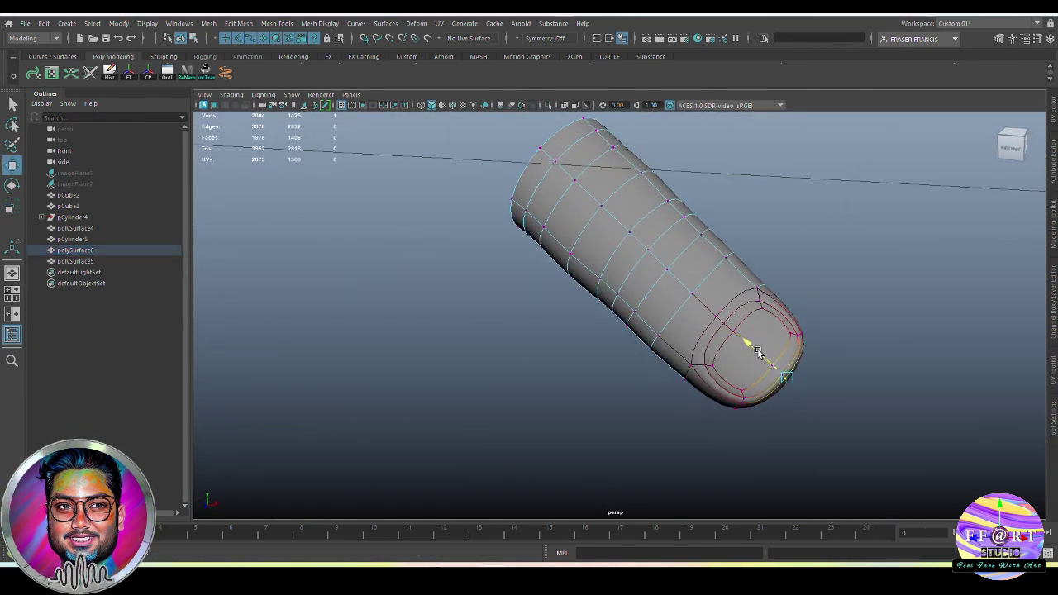
Step: Scale the edge loops near the thumb's tip across its width, using soft selection with an adjusted falloff radius
alt+drag(819, 408, 674, 367)
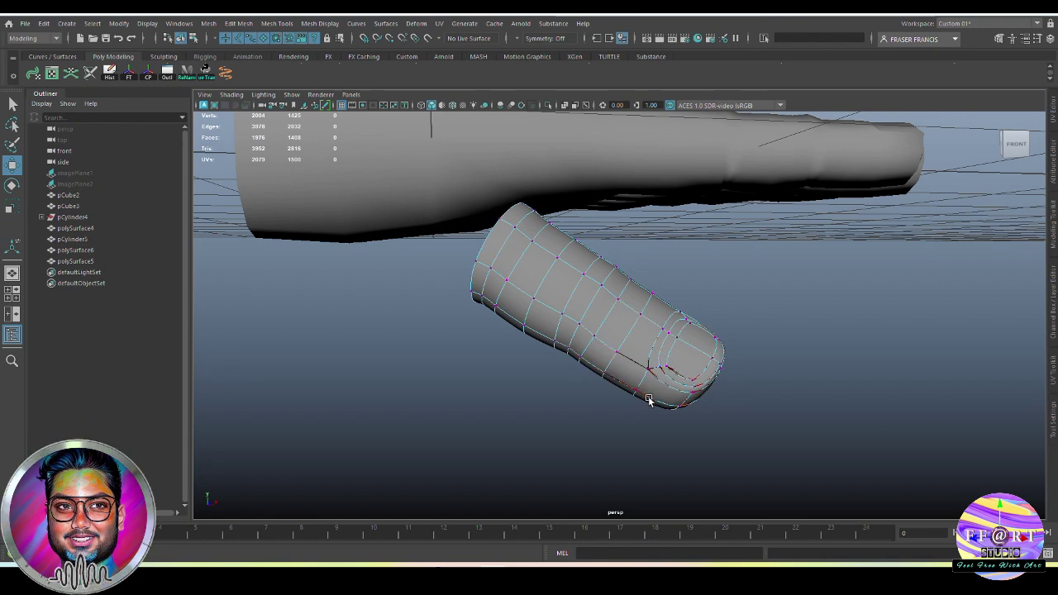
alt+drag(674, 244, 612, 339)
key(F10)
double_click(673, 245)
double_click(683, 268)
alt+drag(620, 414, 670, 371)
key(b)
drag(810, 406, 873, 404)
key(r)
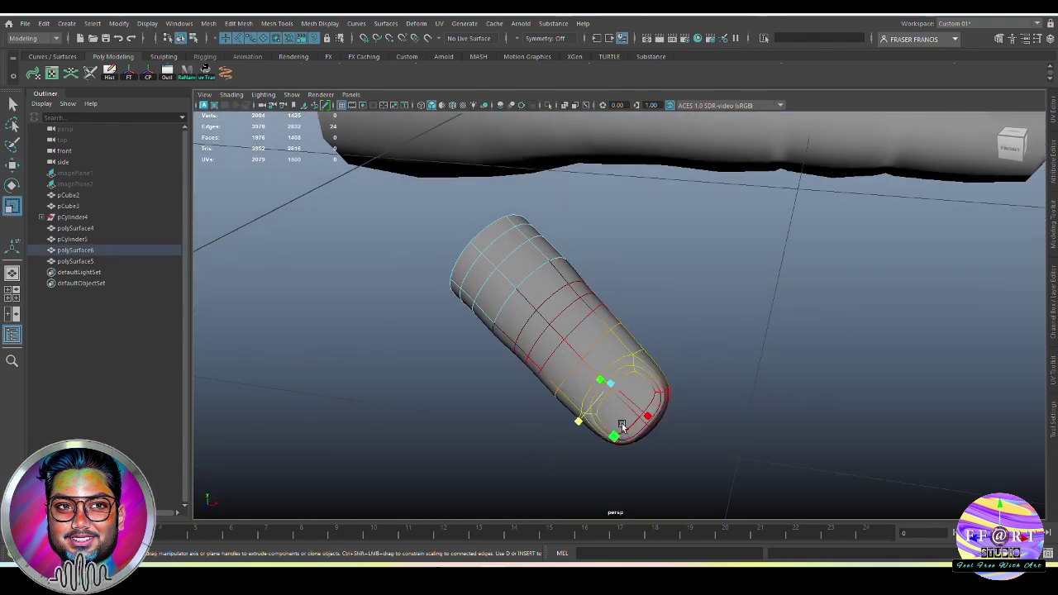
drag(580, 422, 671, 319)
drag(674, 265, 711, 299)
click(951, 416)
Step: Check the two nail faces at the thumb's tip and turn off the thumb's smoothed preview
alt+drag(943, 443, 716, 411)
scroll(716, 406, up, 4)
key(q)
right_drag(718, 286, 719, 318)
click(720, 318)
shift+click(737, 300)
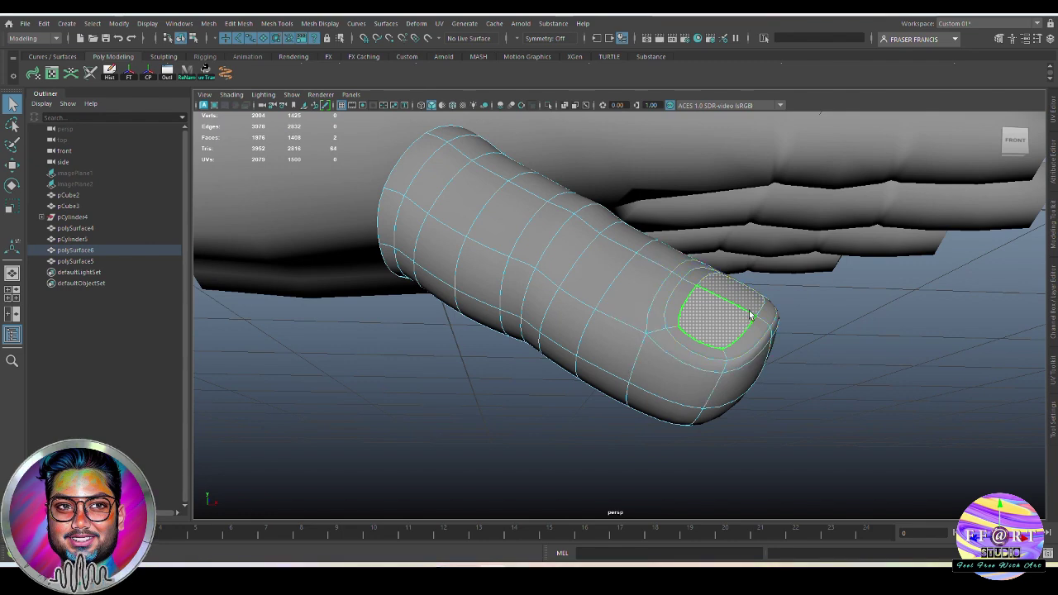
key(1)
key(w)
alt+drag(733, 276, 786, 289)
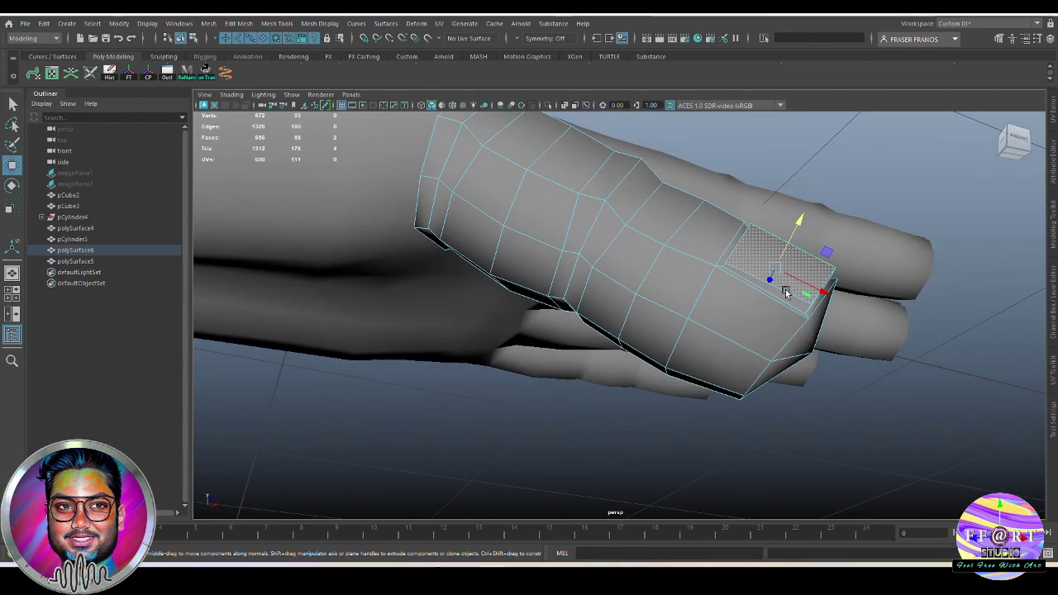
click(948, 374)
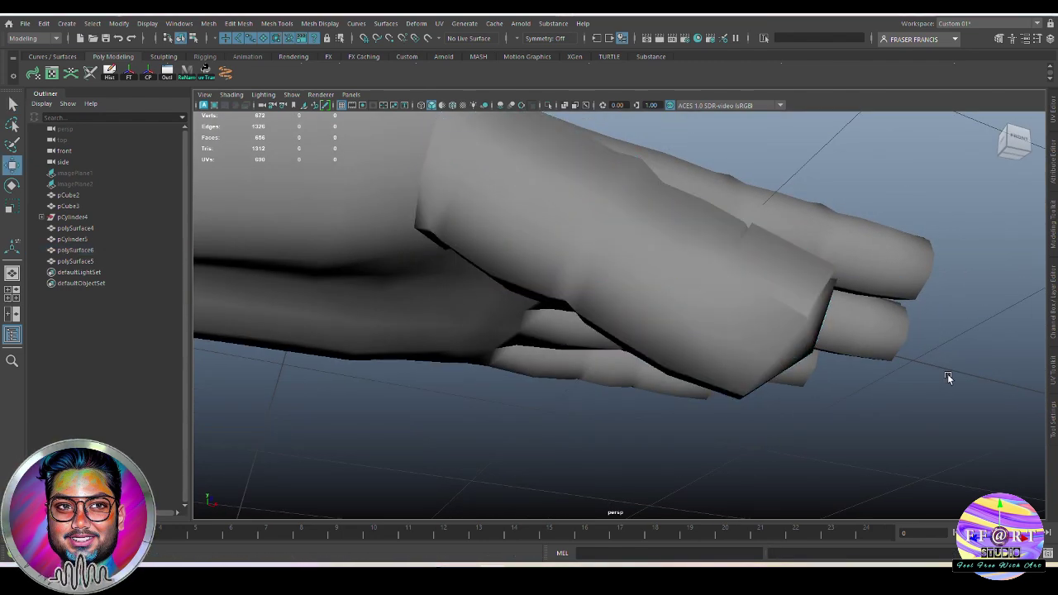
Step: Examine the low-poly thumb's nail side and its placement relative to the hand
alt+drag(947, 377, 782, 415)
alt+right_drag(782, 415, 687, 446)
alt+middle_drag(686, 446, 645, 382)
click(644, 382)
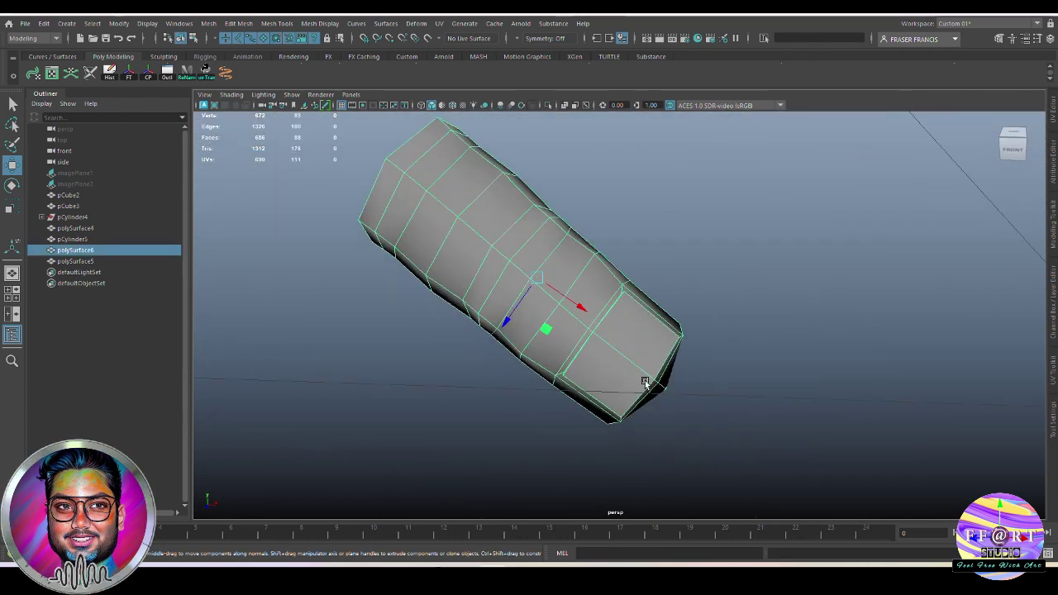
key(F9)
mouse_move(645, 382)
alt+mouse_down()
mouse_move(631, 378)
mouse_move(648, 388)
alt+mouse_up()
mouse_move(648, 387)
alt+mouse_down()
mouse_move(687, 417)
mouse_move(737, 348)
mouse_move(705, 282)
mouse_move(651, 397)
alt+mouse_up()
click(713, 399)
key(ctrl+1)
key(F8)
click(651, 396)
alt+right_drag(650, 397, 570, 331)
key(q)
Step: Select the four faces on the thumb side of the palm next to the wrist and scale them taller
click(577, 242)
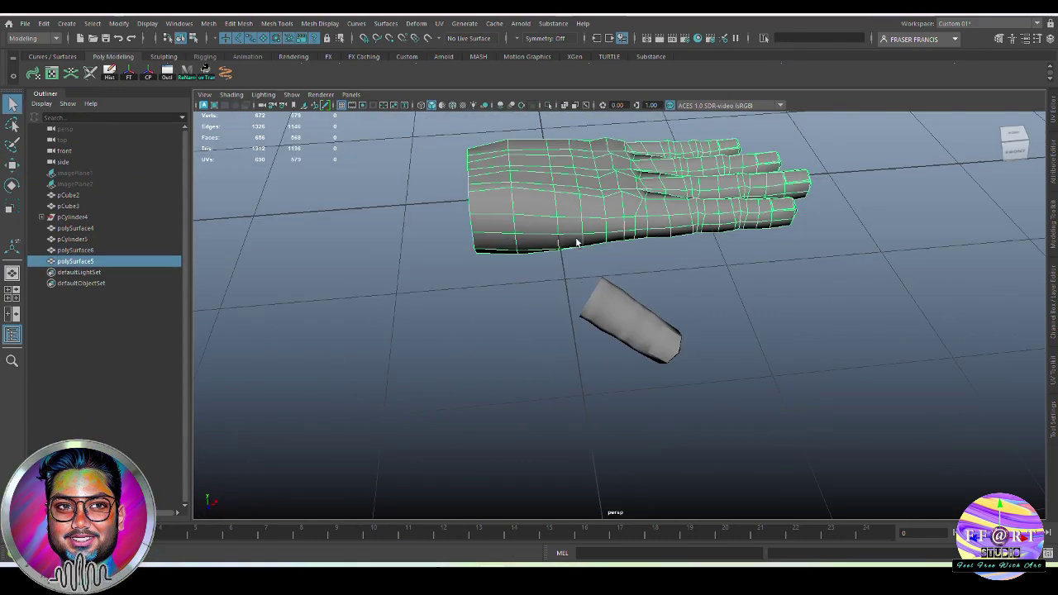
alt+right_drag(521, 242, 630, 346)
alt+drag(630, 346, 596, 298)
alt+drag(607, 366, 652, 244)
right_click(575, 226)
click(577, 246)
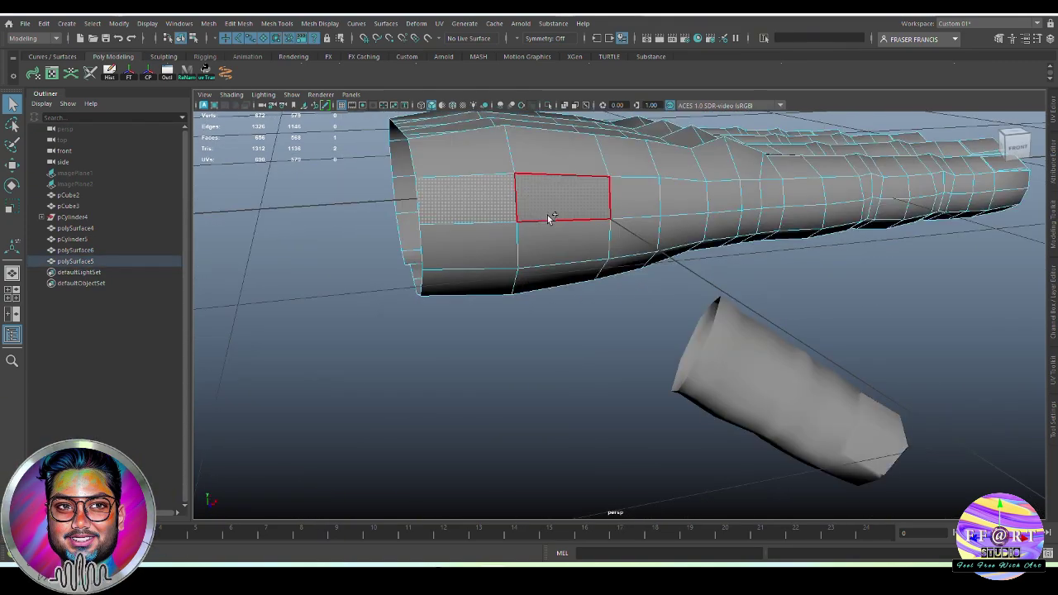
shift+click(551, 214)
shift+click(505, 243)
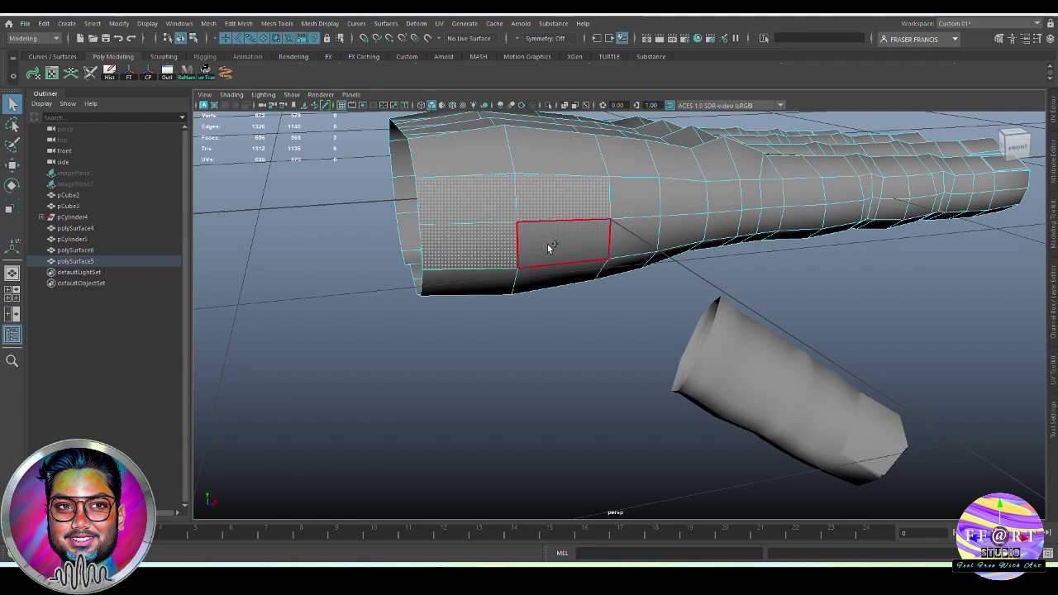
shift+click(556, 261)
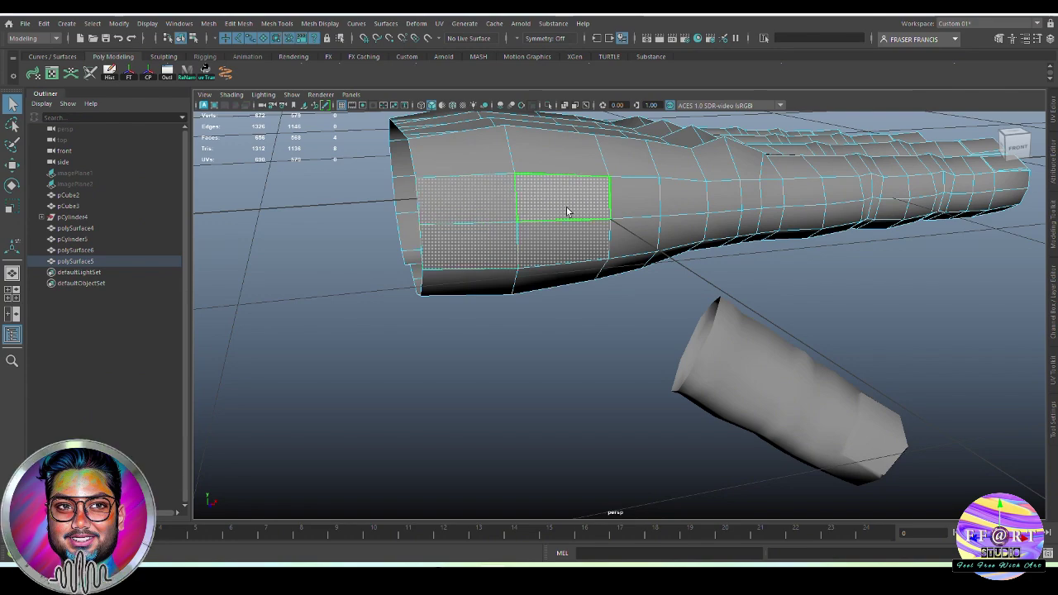
alt+drag(567, 212, 584, 267)
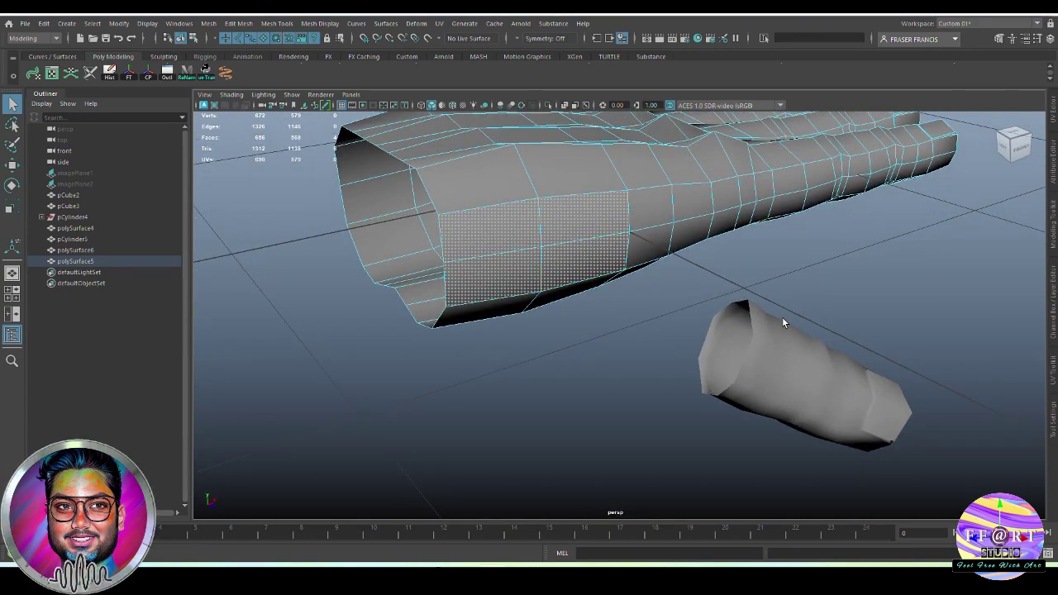
key(ctrl+e)
alt+drag(675, 319, 629, 303)
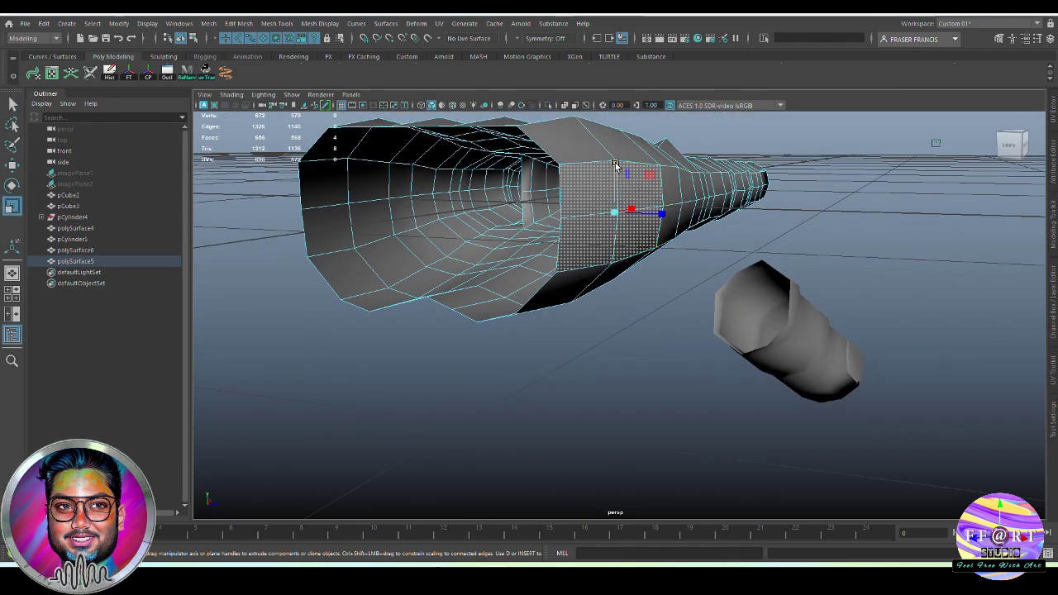
drag(615, 165, 619, 147)
key(ctrl+z)
alt+drag(642, 202, 600, 246)
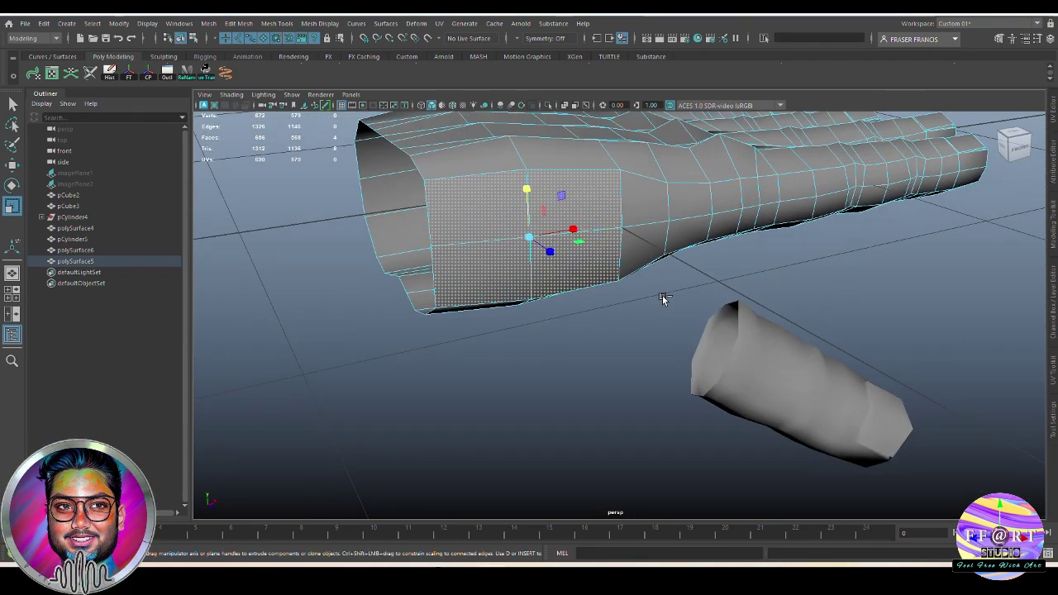
Step: Extrude the four palm-side faces outward with a Local Translate Z of 0.174 and narrow the extruded end
key(ctrl+e)
alt+drag(666, 298, 530, 365)
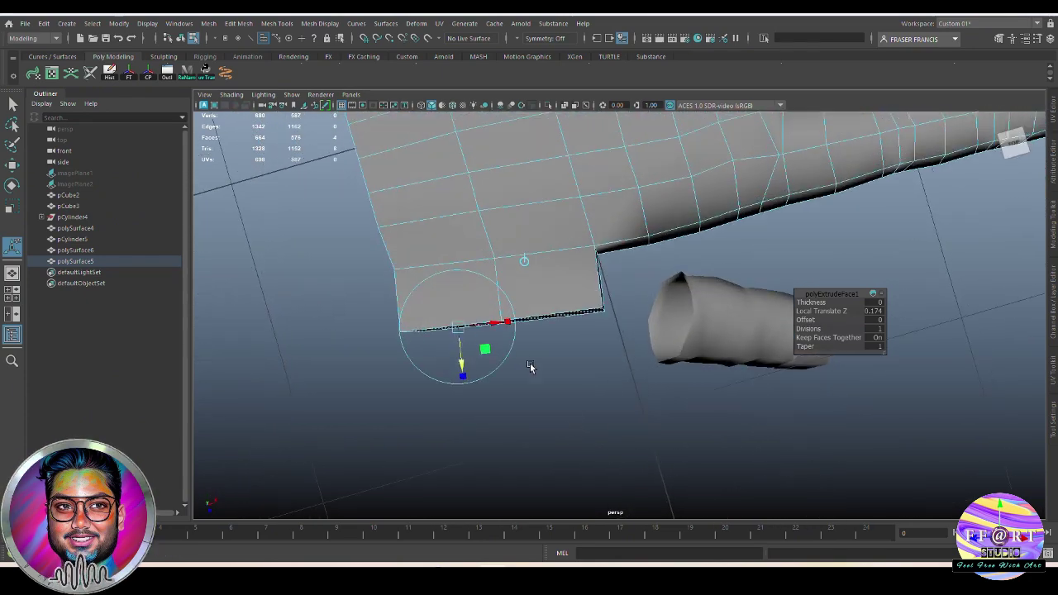
drag(494, 324, 581, 277)
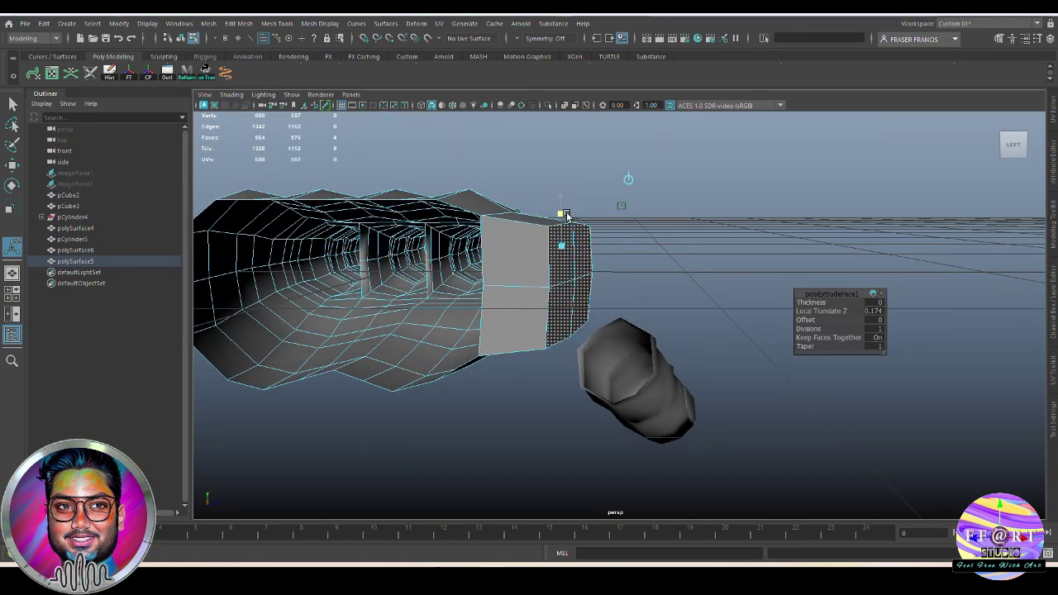
alt+drag(566, 216, 493, 387)
drag(536, 249, 544, 308)
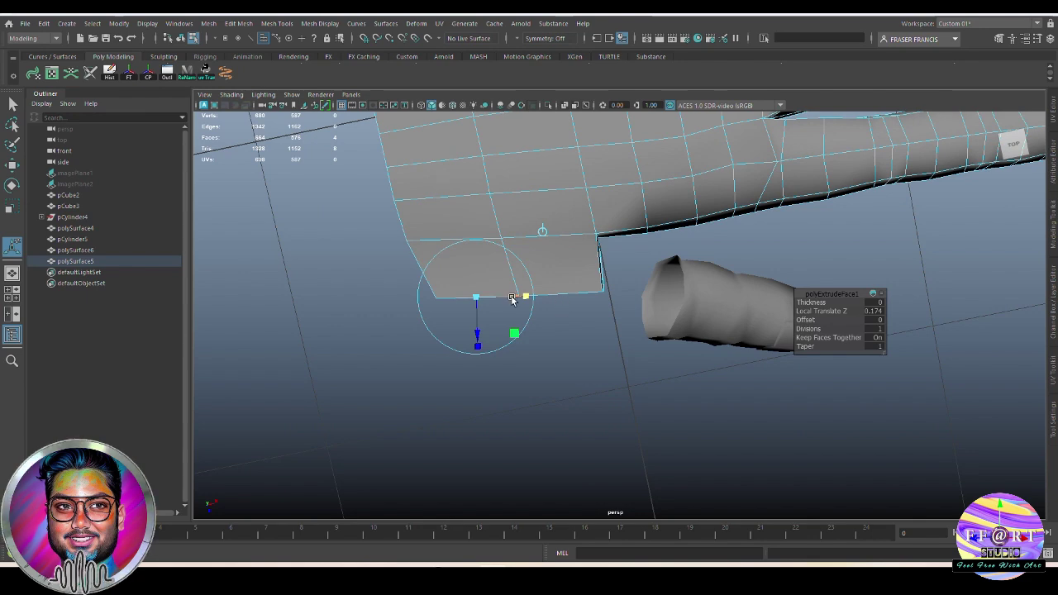
alt+drag(515, 319, 534, 271)
key(ctrl+z)
key(r)
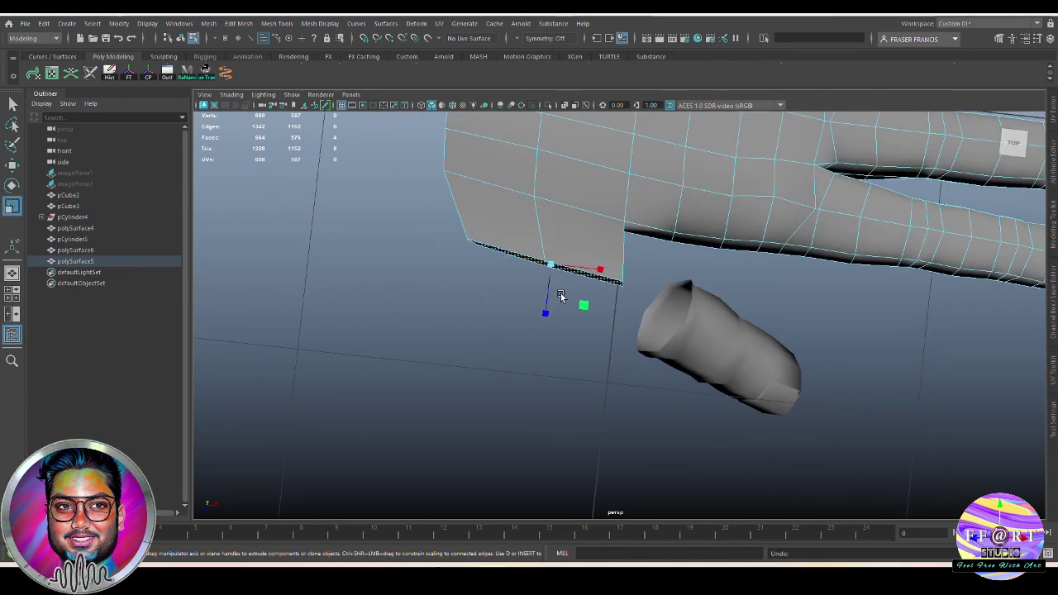
Step: Rotate the extruded end faces to angle the thumb base and move them slightly outward
key(e)
mouse_move(590, 290)
mouse_down()
mouse_move(595, 277)
mouse_move(604, 287)
mouse_up()
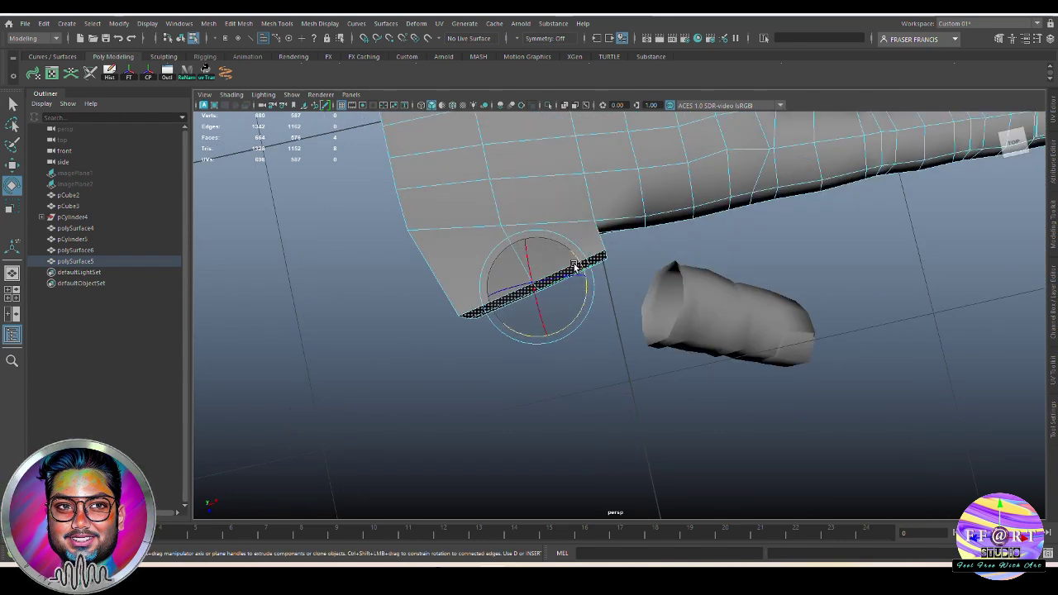
alt+drag(584, 303, 587, 339)
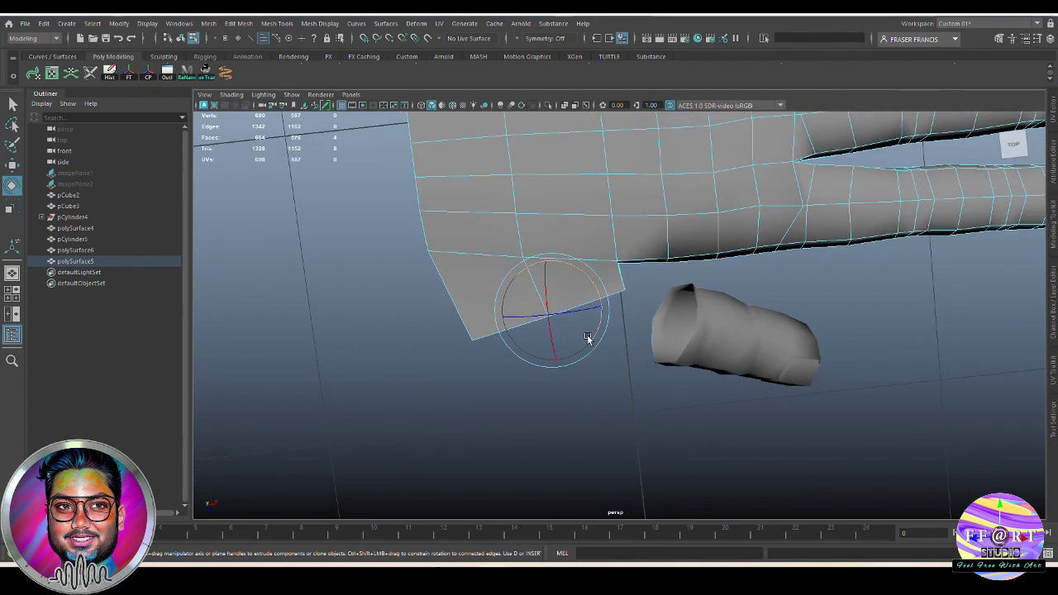
alt+drag(621, 304, 616, 309)
key(w)
drag(553, 361, 554, 368)
Step: Move the two finger-facing side faces of the extruded thumb base outward, using soft selection with a reduced falloff radius
alt+drag(567, 361, 315, 314)
click(589, 353)
click(613, 248)
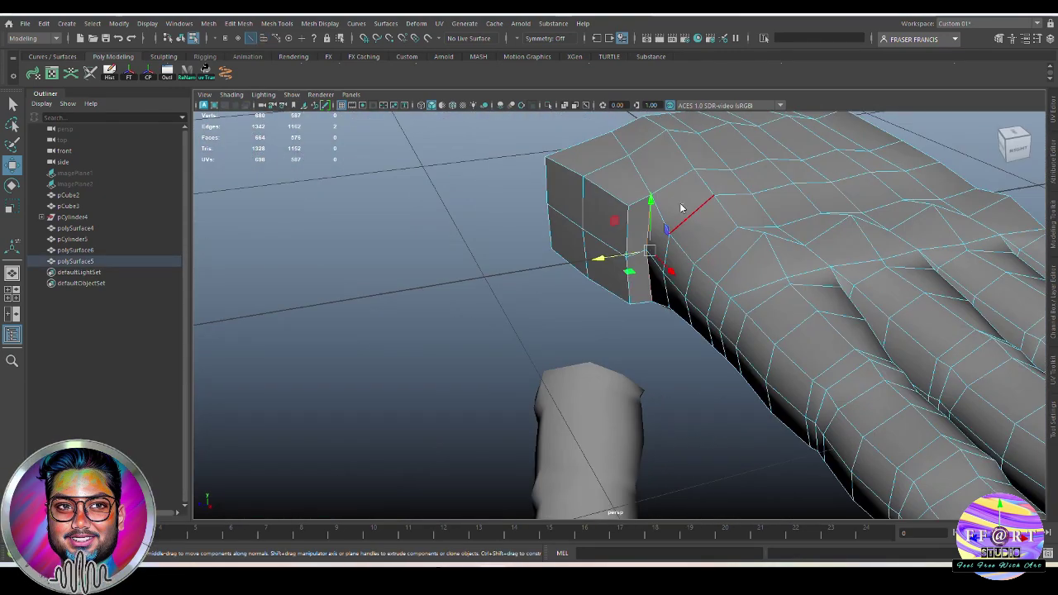
right_drag(683, 207, 684, 228)
click(645, 231)
click(644, 236)
shift+click(645, 277)
alt+drag(664, 275, 726, 307)
key(ctrl+z)
key(b)
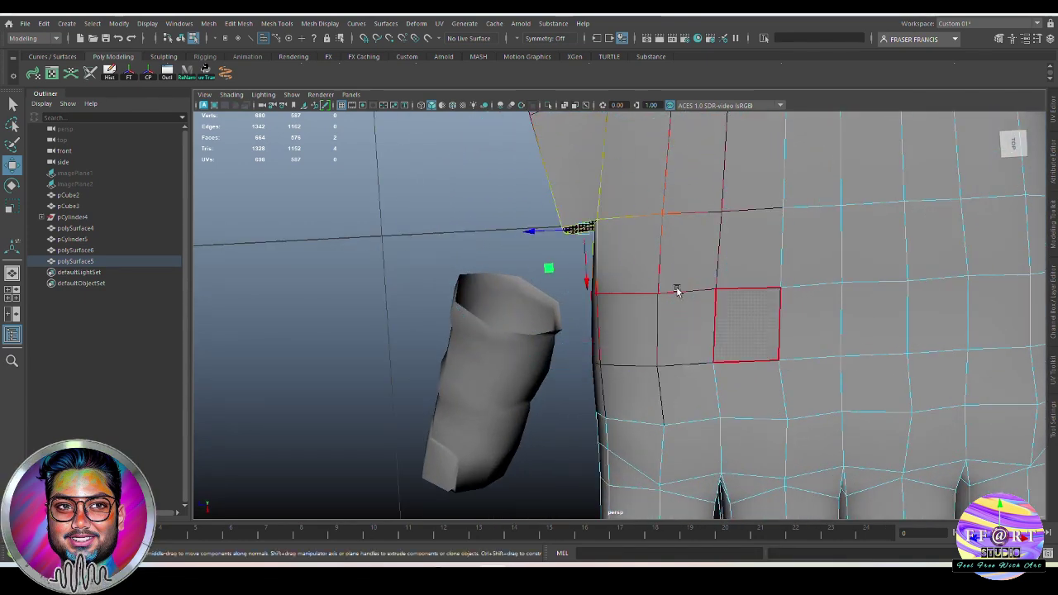
drag(534, 231, 520, 233)
key(ctrl+z)
key(b)
drag(607, 309, 576, 308)
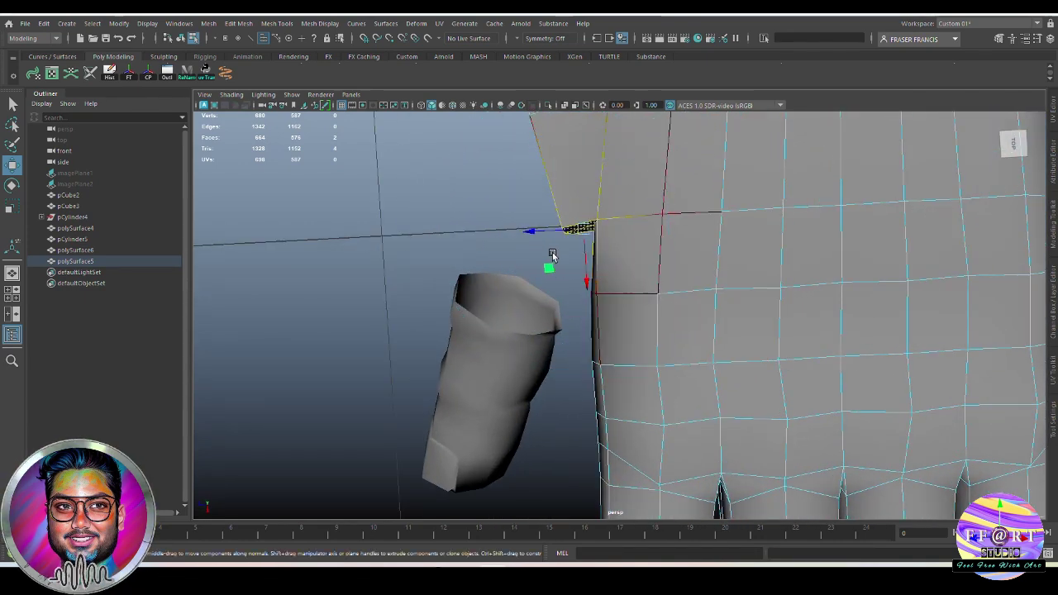
drag(529, 232, 518, 233)
alt+drag(529, 240, 684, 387)
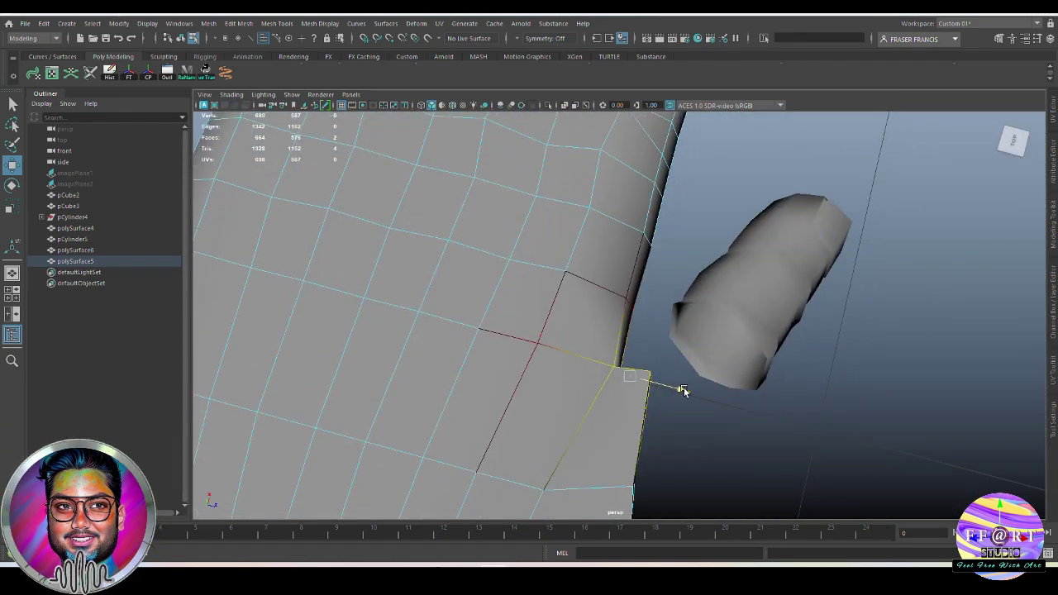
click(777, 426)
Step: Try to move the edge of the thumb base at the wrist opening with soft selection
alt+drag(799, 428, 718, 401)
mouse_move(643, 364)
alt+mouse_down()
mouse_move(619, 352)
mouse_move(628, 373)
alt+mouse_up()
key(F9)
click(565, 306)
drag(644, 384, 725, 369)
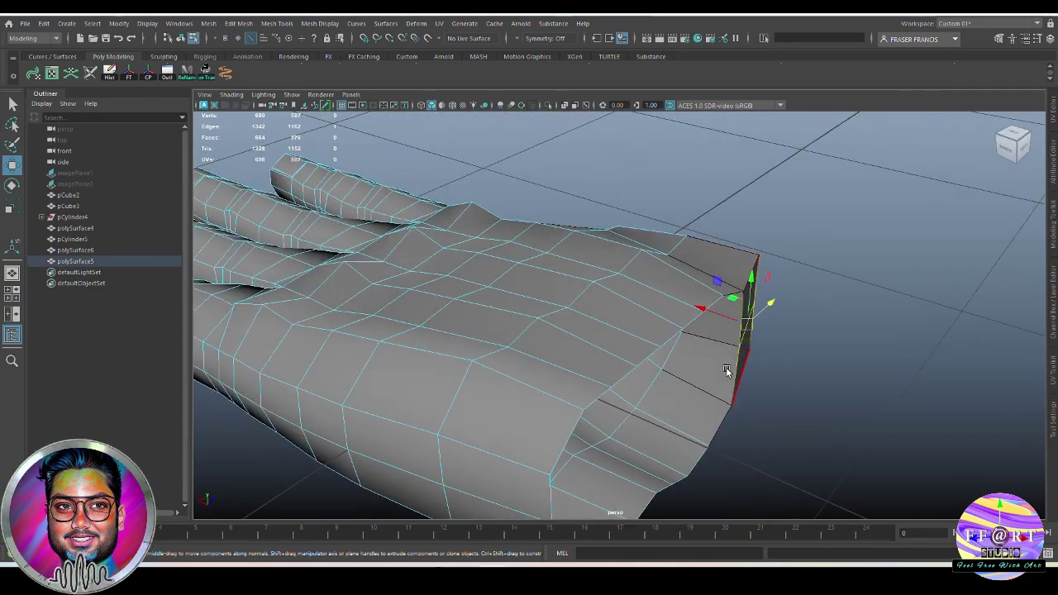
alt+drag(719, 310, 635, 346)
drag(626, 296, 621, 297)
alt+drag(620, 297, 645, 362)
key(ctrl+z)
key(ctrl+z)
key(ctrl+z)
key(ctrl+z)
key(ctrl+z)
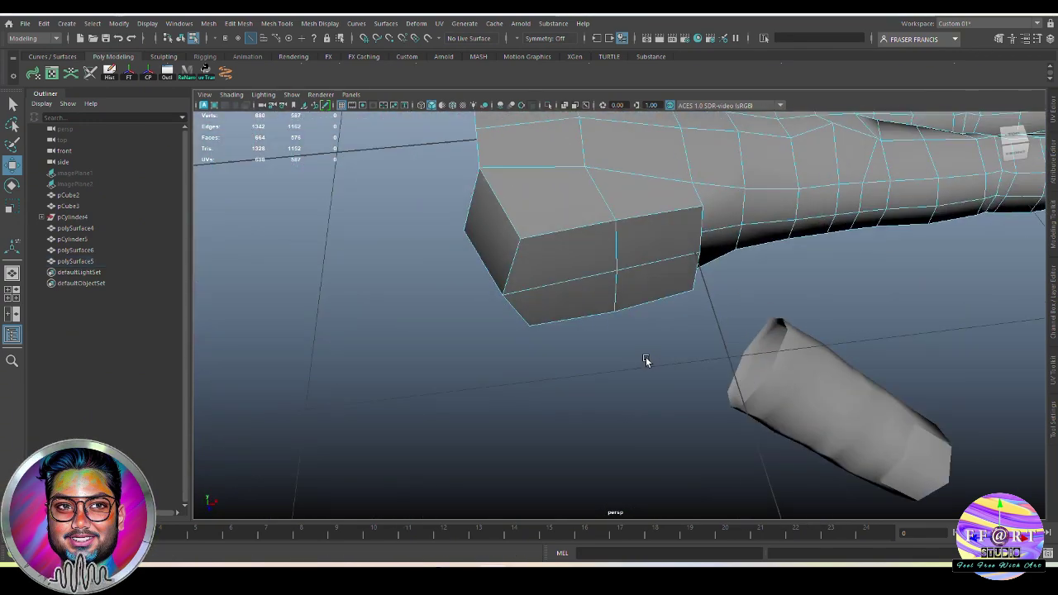
Step: Examine the extruded thumb base from the wrist side in smoothed preview and as the low-poly mesh
key(3)
alt+drag(637, 314, 563, 284)
click(597, 260)
shift+click(603, 240)
scroll(889, 76, up, 1)
click(918, 74)
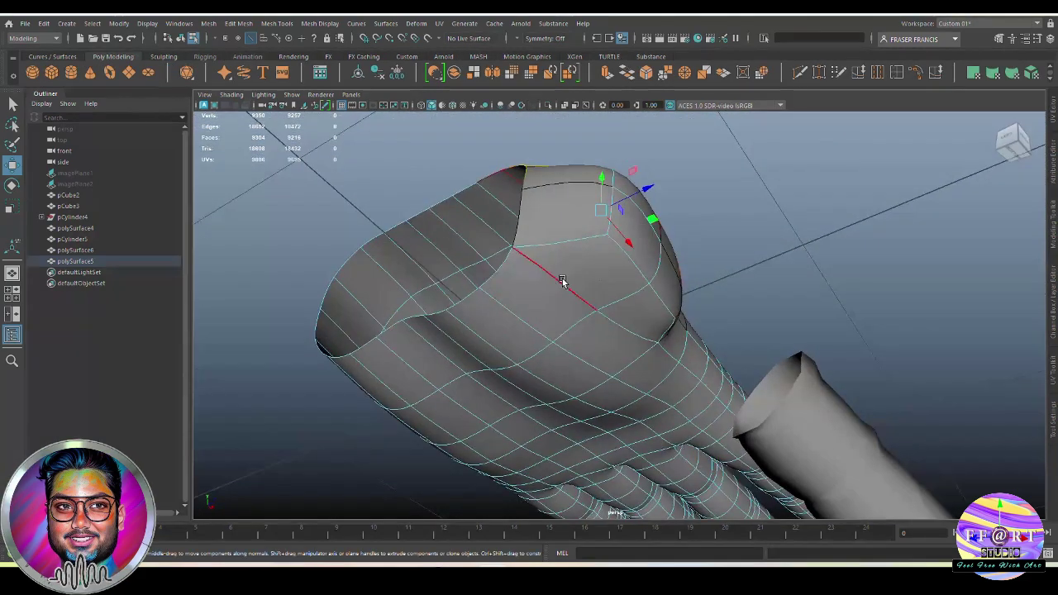
key(ctrl+z)
alt+drag(666, 324, 585, 303)
click(732, 323)
key(1)
key(F9)
click(648, 310)
click(582, 325)
click(790, 326)
Step: Select the four end faces around the thumb base's middle vertex and extrude them with a Local Translate Z of 0.112
alt+drag(791, 329, 591, 250)
right_drag(593, 246, 592, 286)
click(583, 316)
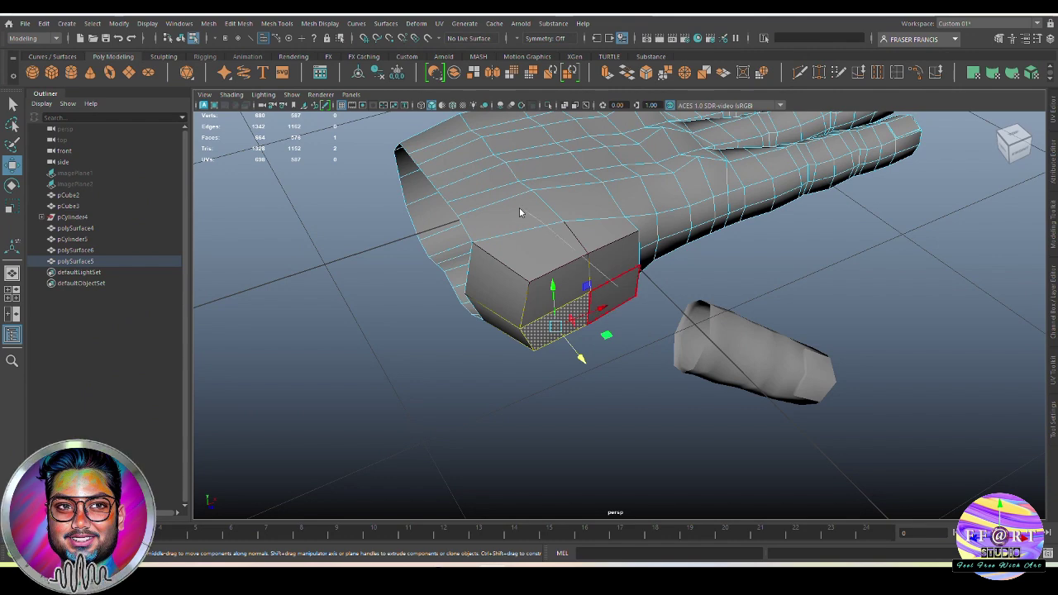
right_drag(520, 209, 519, 209)
click(595, 293)
key(ctrl+z)
shift+right_click(748, 232)
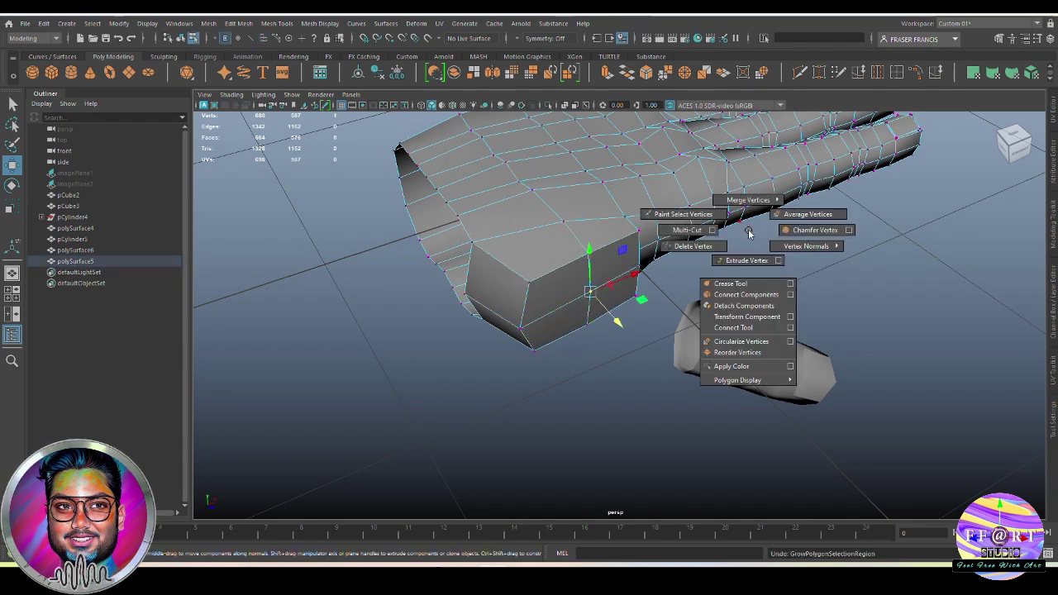
ctrl+right_drag(751, 232, 759, 287)
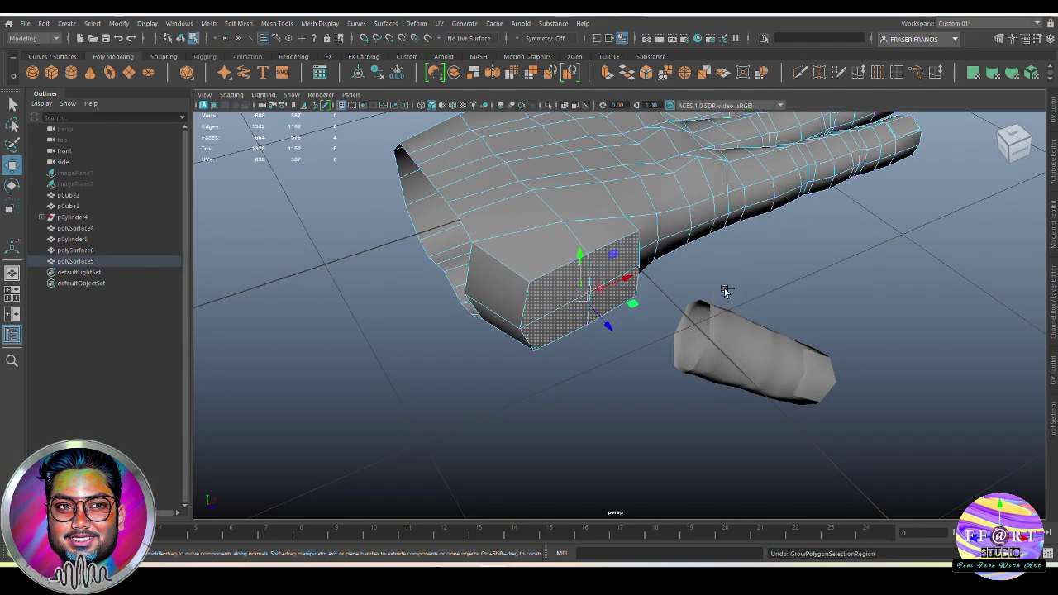
key(ctrl+e)
alt+drag(630, 328, 668, 396)
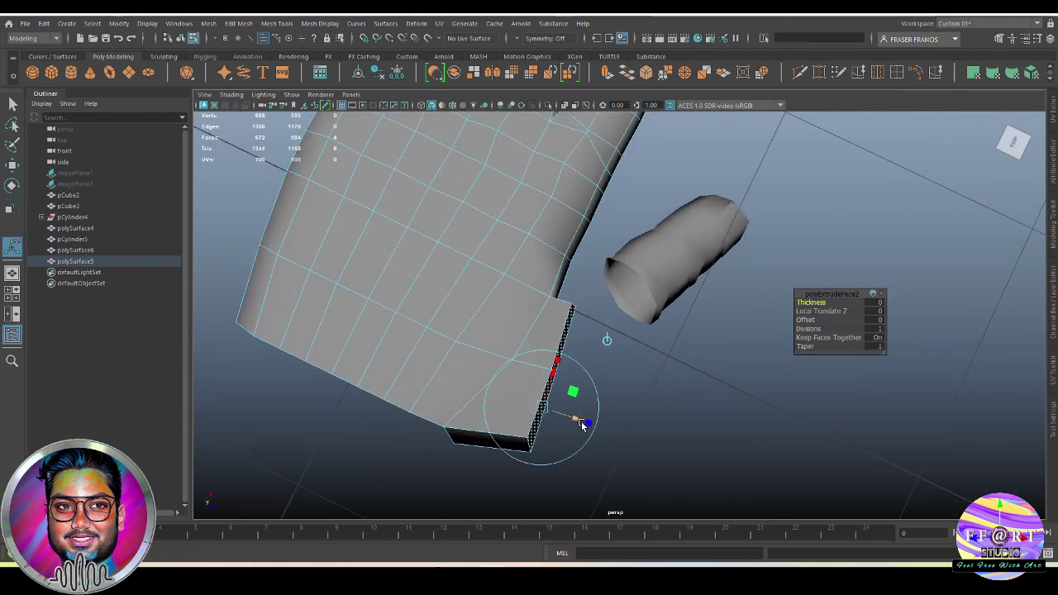
drag(582, 425, 529, 348)
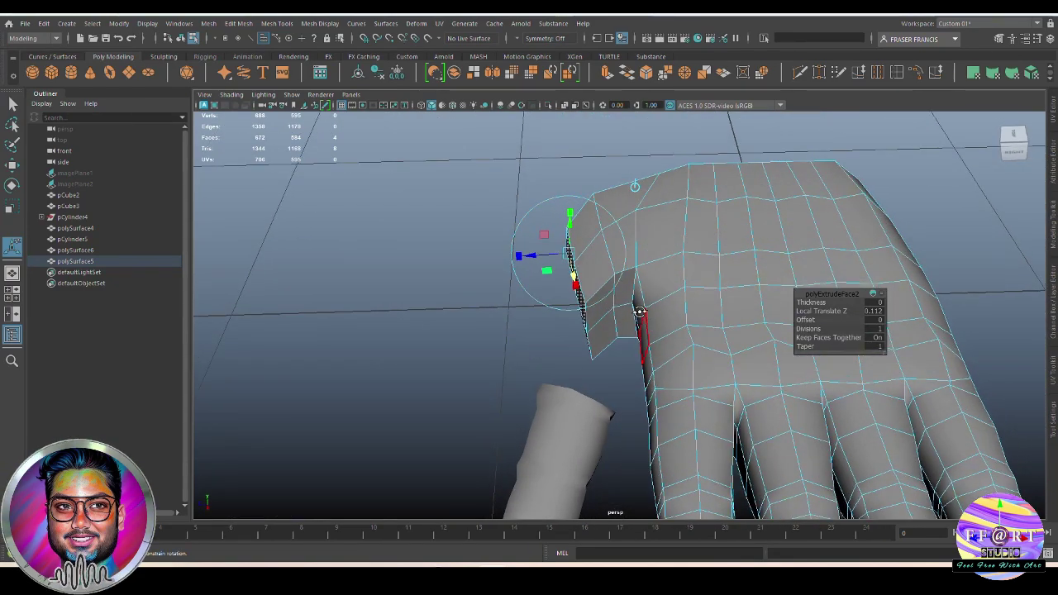
Step: Move the two edges at the inner corner between thumb base and palm toward the fingers, using soft selection
alt+drag(640, 312, 521, 350)
click(609, 364)
alt+drag(609, 364, 656, 263)
key(q)
click(656, 266)
key(b)
alt+drag(668, 306, 724, 311)
alt+drag(610, 311, 662, 356)
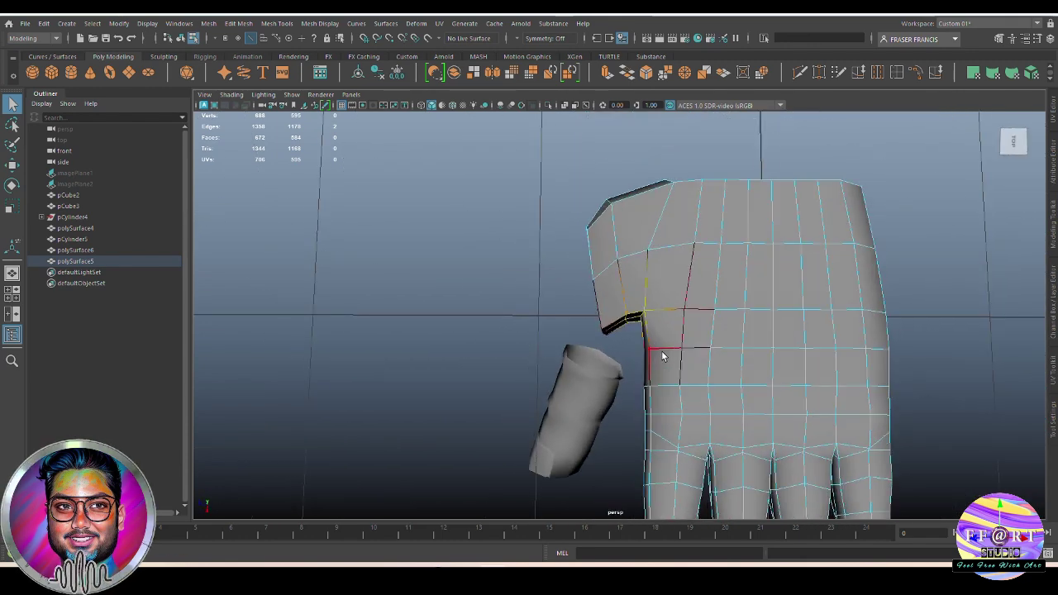
key(w)
drag(640, 365, 639, 380)
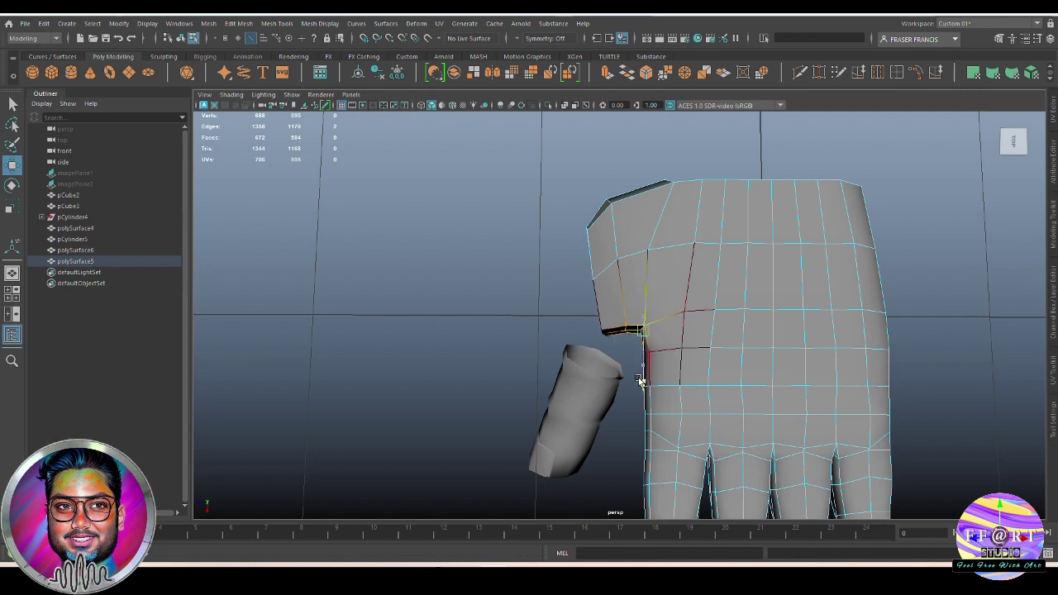
Step: Widen the soft selection falloff and move the inner corner edges outward to smooth the web between thumb and palm
drag(588, 338, 595, 340)
key(ctrl+z)
key(b)
drag(654, 384, 741, 391)
drag(608, 339, 598, 344)
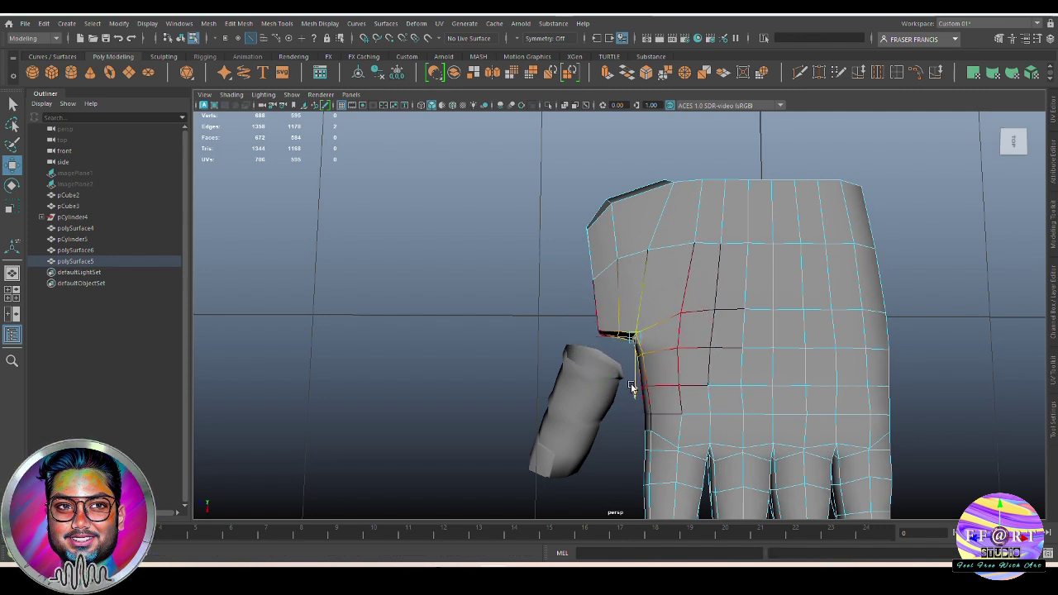
drag(632, 388, 632, 392)
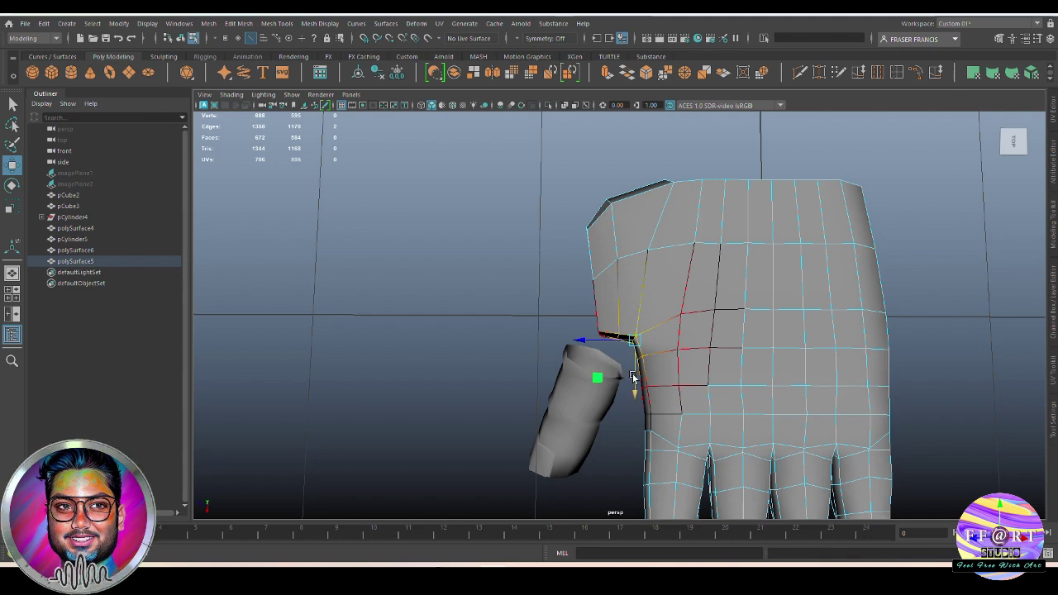
Step: Select the four end faces of the thumb base and scale, rotate and move them to face the separate thumb piece
click(568, 331)
drag(601, 344, 615, 294)
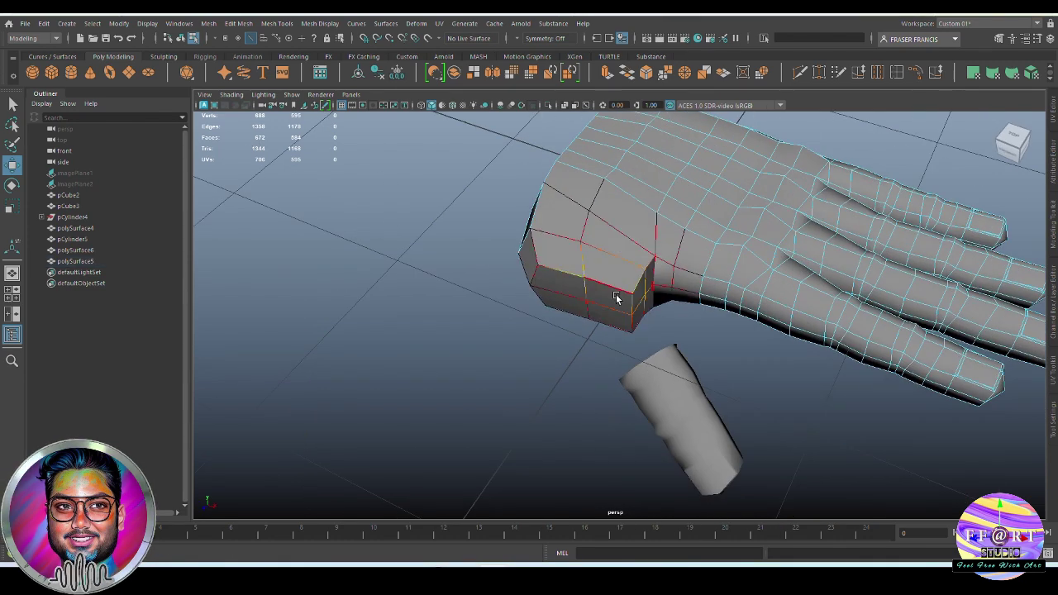
right_drag(617, 296, 616, 327)
click(611, 311)
shift+drag(612, 316, 582, 309)
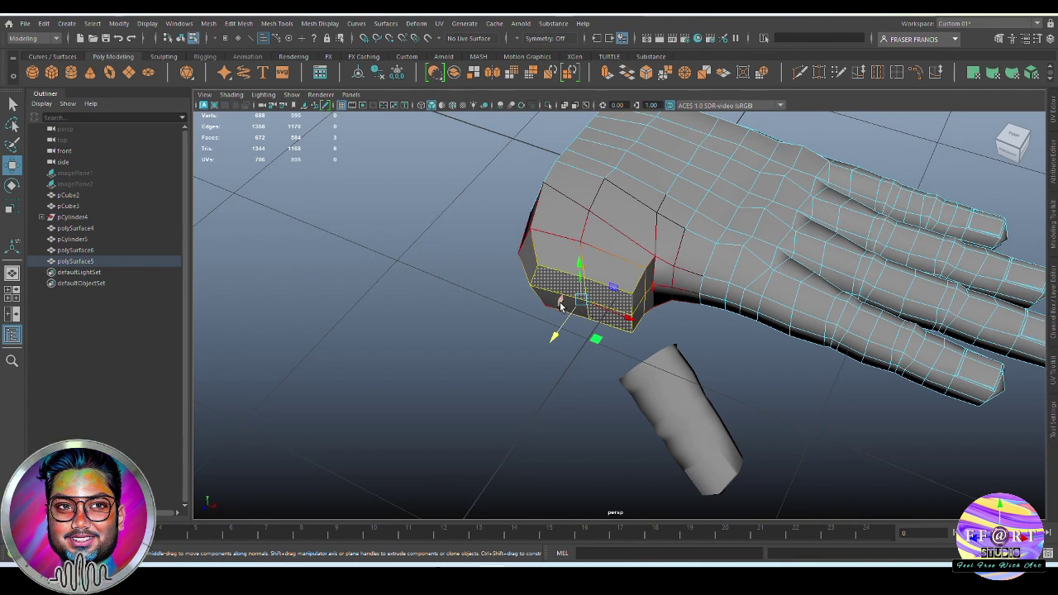
key(q)
key(e)
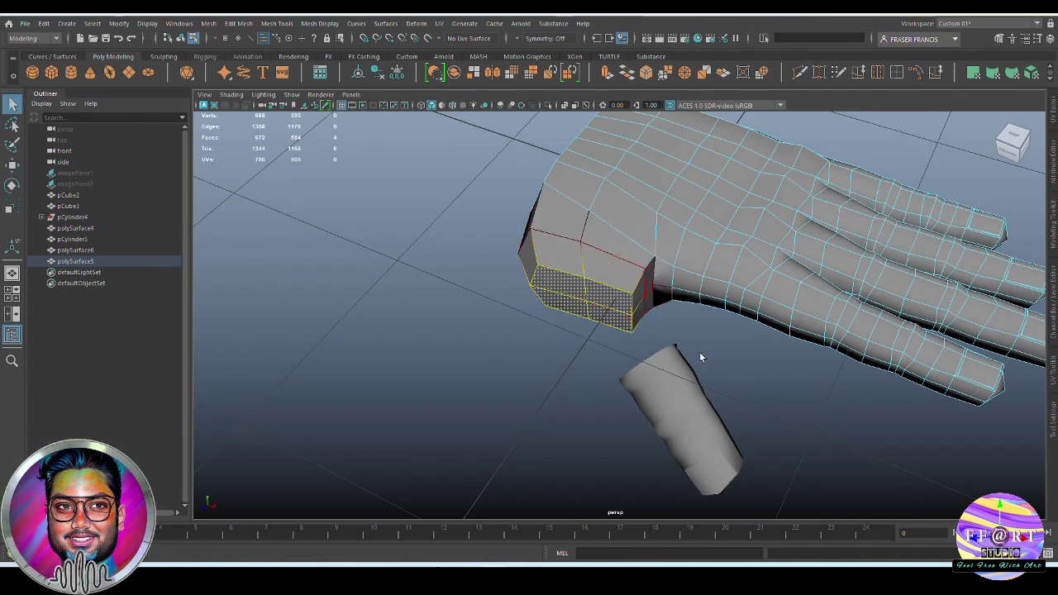
alt+drag(699, 352, 596, 352)
key(w)
alt+drag(548, 307, 553, 352)
key(r)
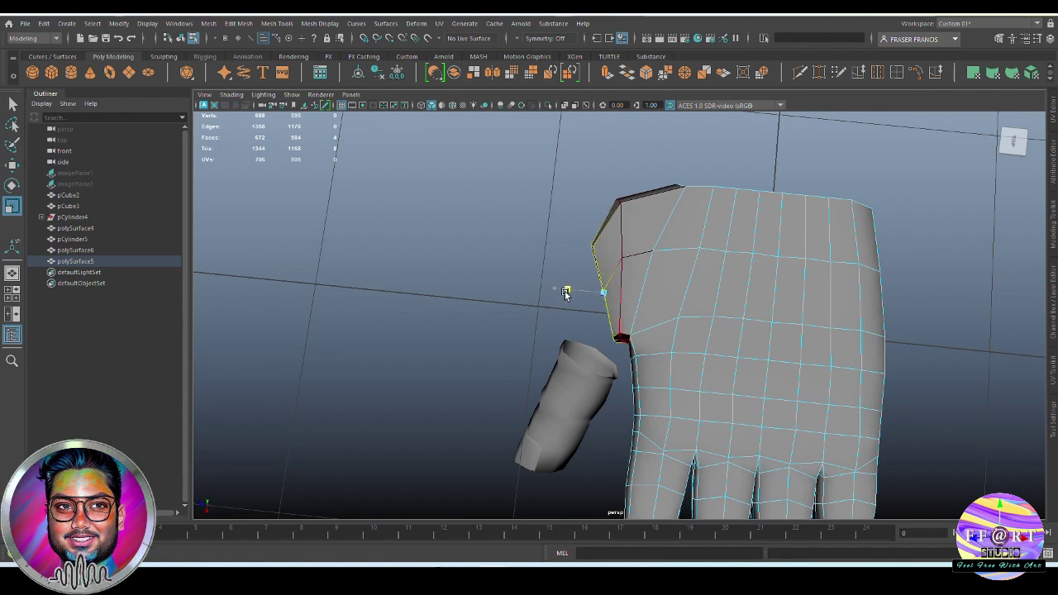
key(e)
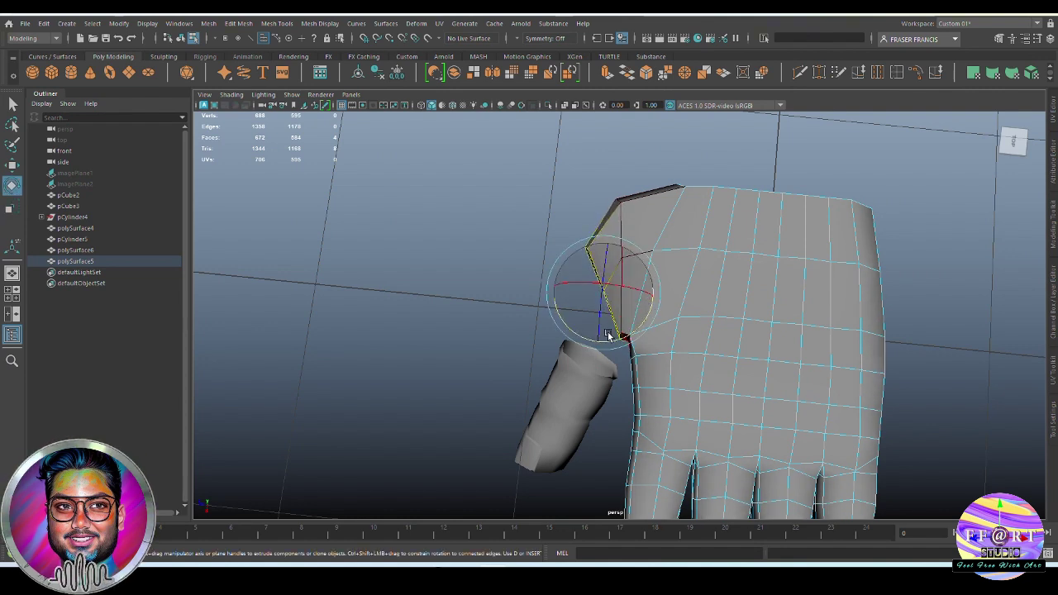
key(w)
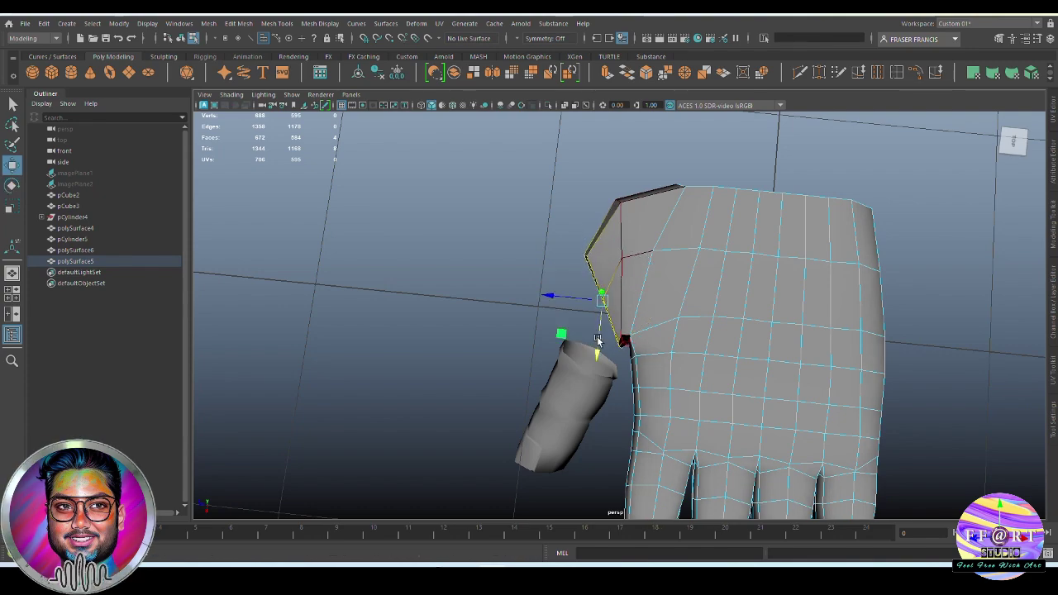
alt+drag(597, 341, 628, 343)
Step: Apply Edit Edge Flow to the two edges on the underside where the thumb base meets the palm
click(627, 259)
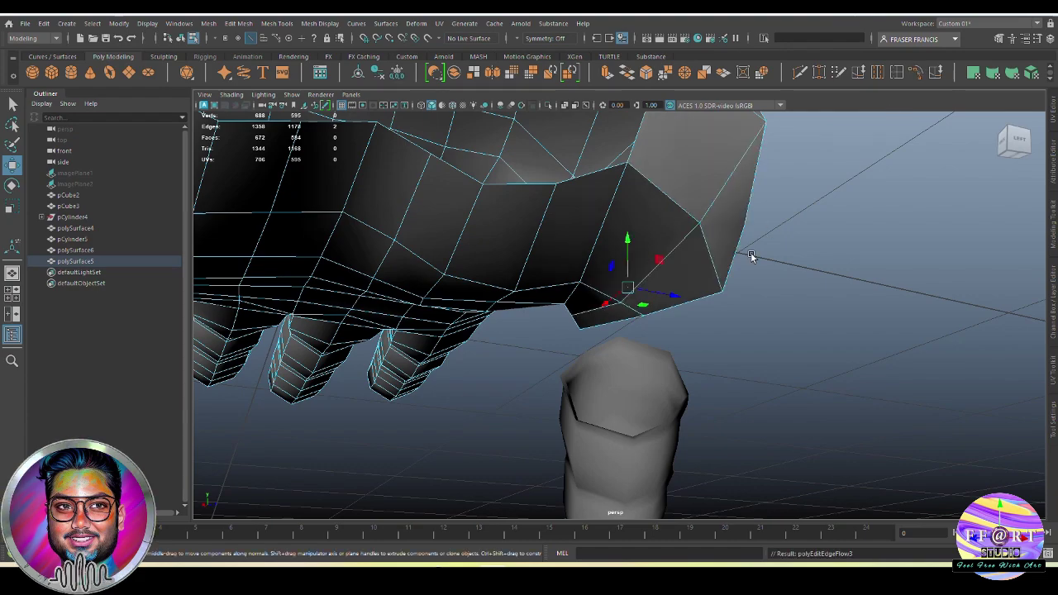
alt+drag(749, 253, 530, 248)
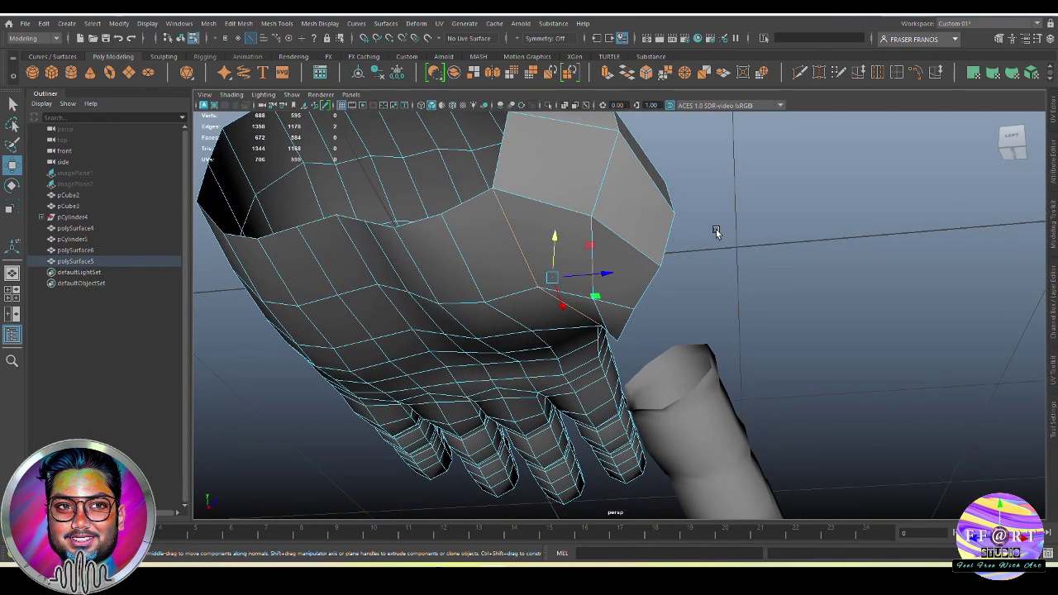
alt+drag(716, 232, 647, 355)
click(656, 322)
alt+drag(667, 319, 657, 310)
Step: In the front view, adjust two vertices on the upper side of the thumb base to round its contour
click(491, 224)
drag(495, 182, 496, 175)
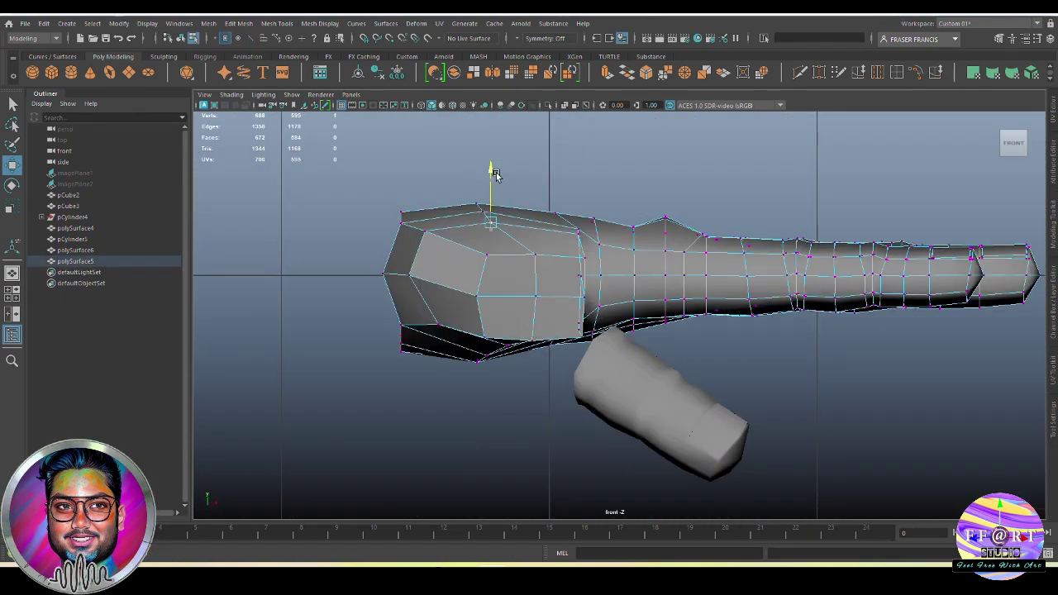
click(536, 253)
drag(539, 215, 496, 260)
Step: Reduce the soft selection falloff and move the vertex at the thumb base's lower wrist-side corner slightly down
click(439, 324)
drag(439, 283, 439, 283)
key(b)
drag(542, 391, 522, 392)
drag(440, 282, 444, 297)
Step: In the front view, move the vertices along the underside of the palm and thumb base slightly down
click(486, 356)
scroll(490, 391, up, 4)
alt+middle_drag(488, 391, 476, 334)
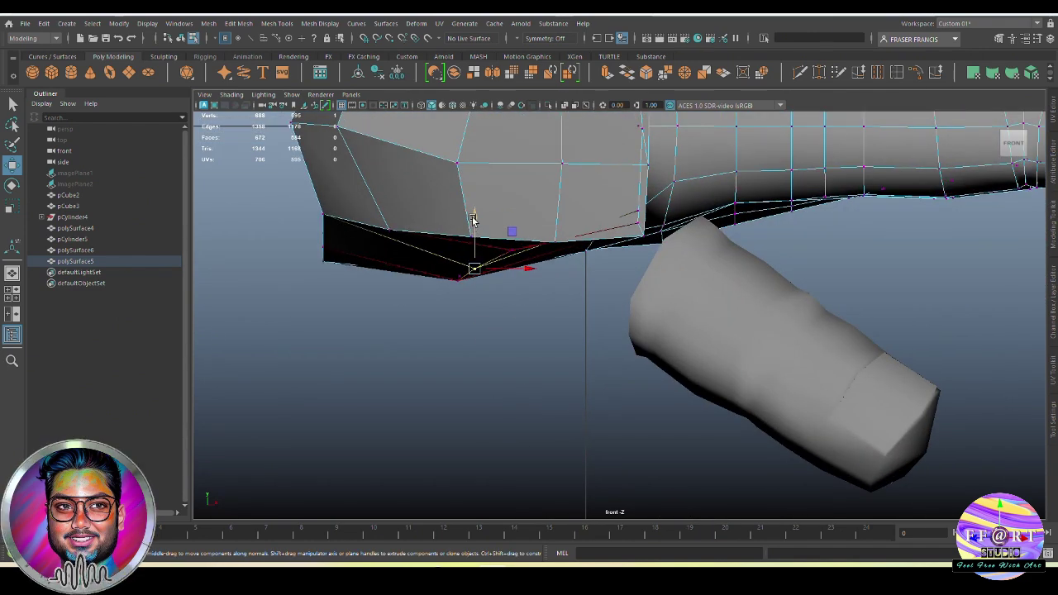
drag(473, 220, 474, 232)
click(511, 255)
drag(516, 205, 518, 221)
click(589, 309)
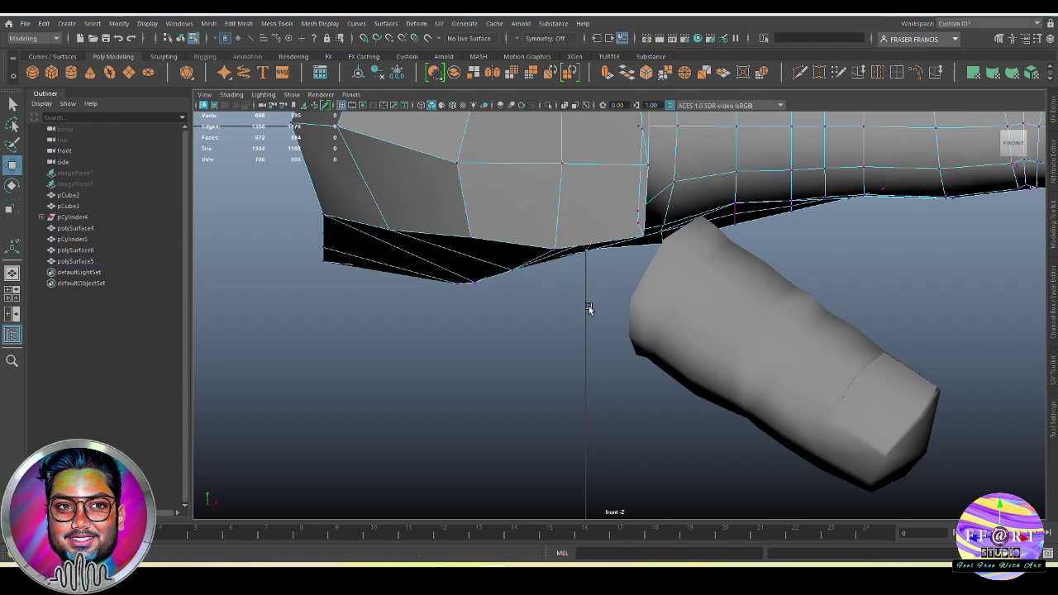
click(643, 229)
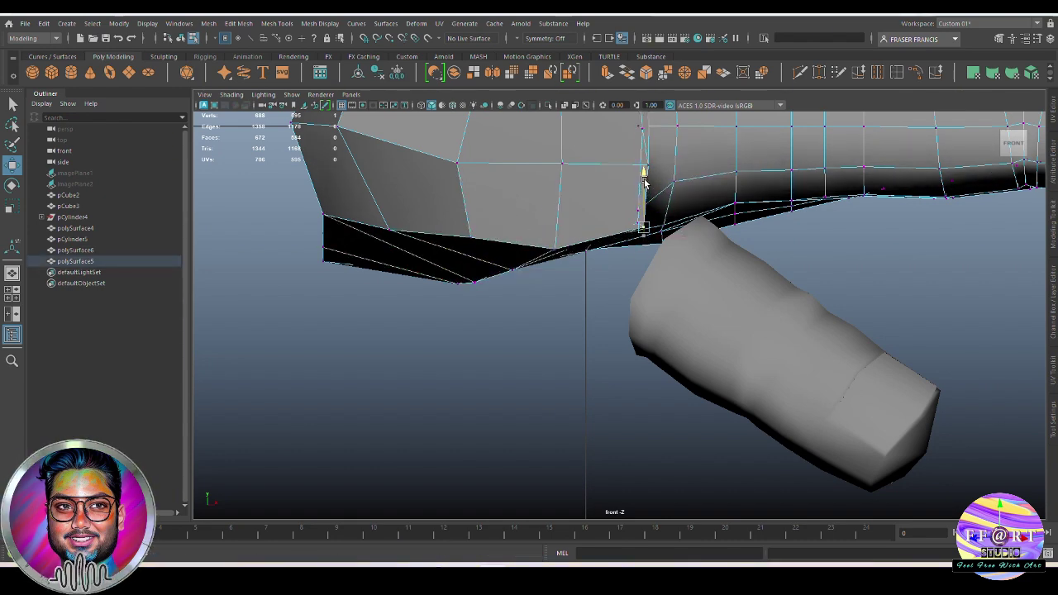
drag(643, 178, 643, 180)
click(547, 320)
Step: Convert the middle vertex of the thumb base's end to its four surrounding faces and delete them to open the end
scroll(547, 320, down, 8)
key(space)
drag(633, 347, 660, 340)
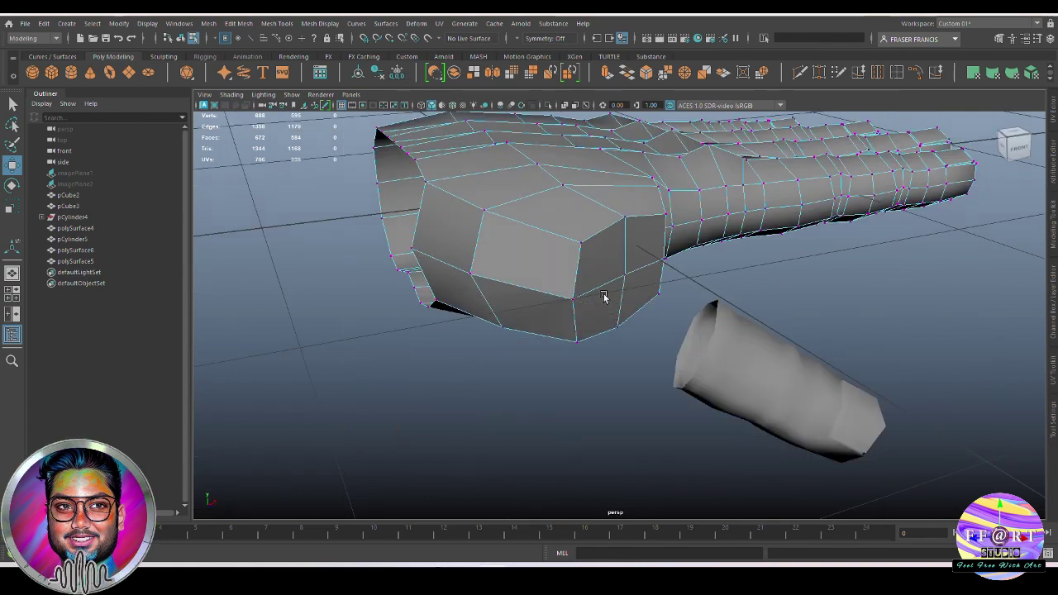
scroll(644, 374, up, 4)
alt+drag(605, 296, 653, 356)
alt+drag(603, 257, 654, 257)
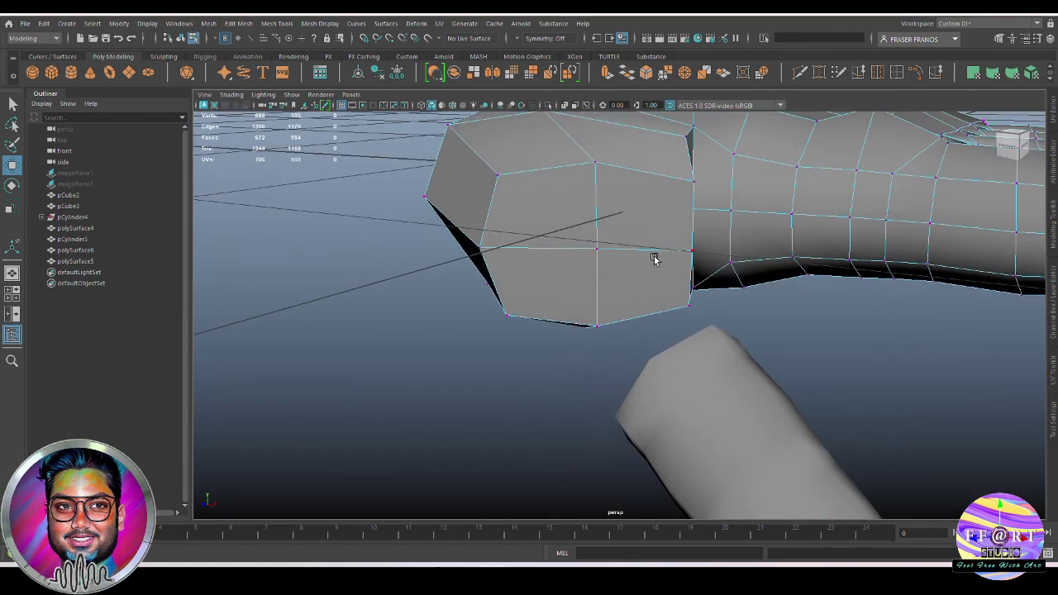
click(597, 248)
ctrl+right_drag(648, 246, 651, 318)
key(Delete)
Step: Select the separate thumb piece as an object and rotate it slightly in the front view to flatten its angle
alt+drag(633, 306, 581, 345)
right_drag(581, 345, 1010, 137)
click(738, 333)
shift+click(547, 273)
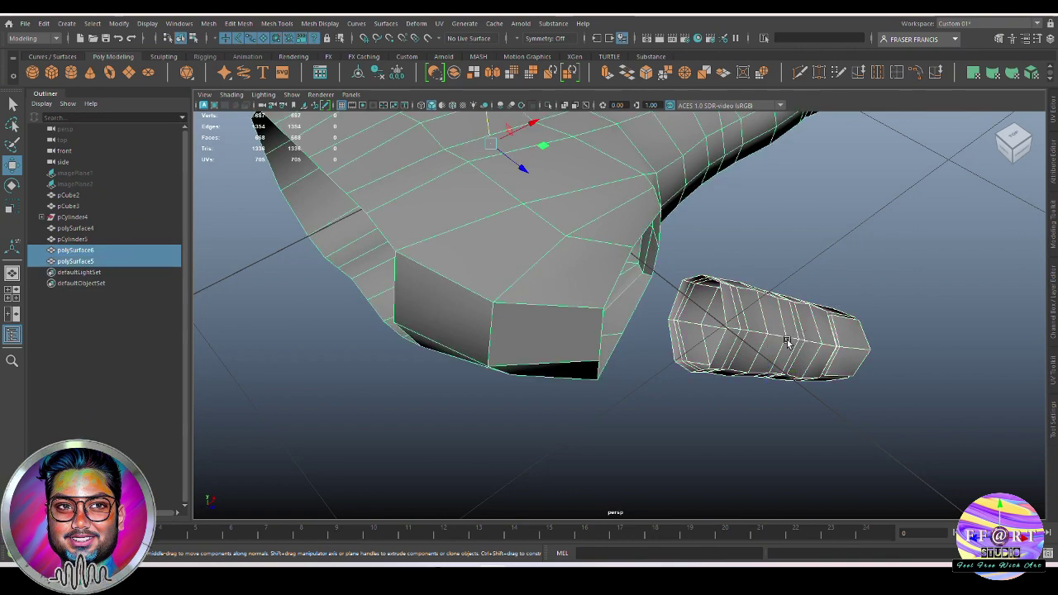
alt+drag(787, 342, 674, 395)
key(space)
click(702, 341)
key(space)
scroll(835, 382, up, 6)
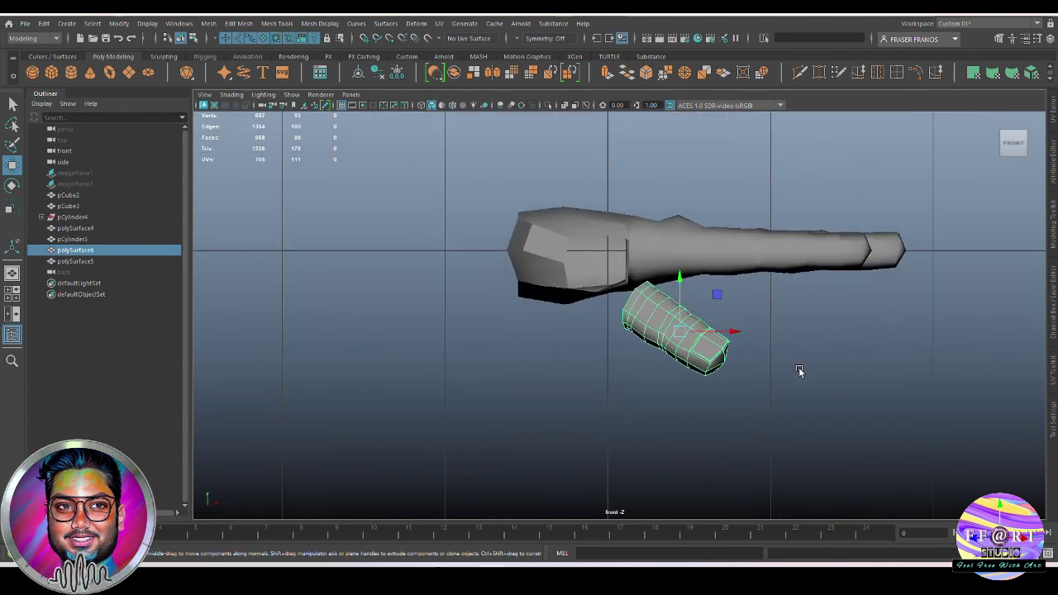
scroll(757, 349, up, 1)
key(e)
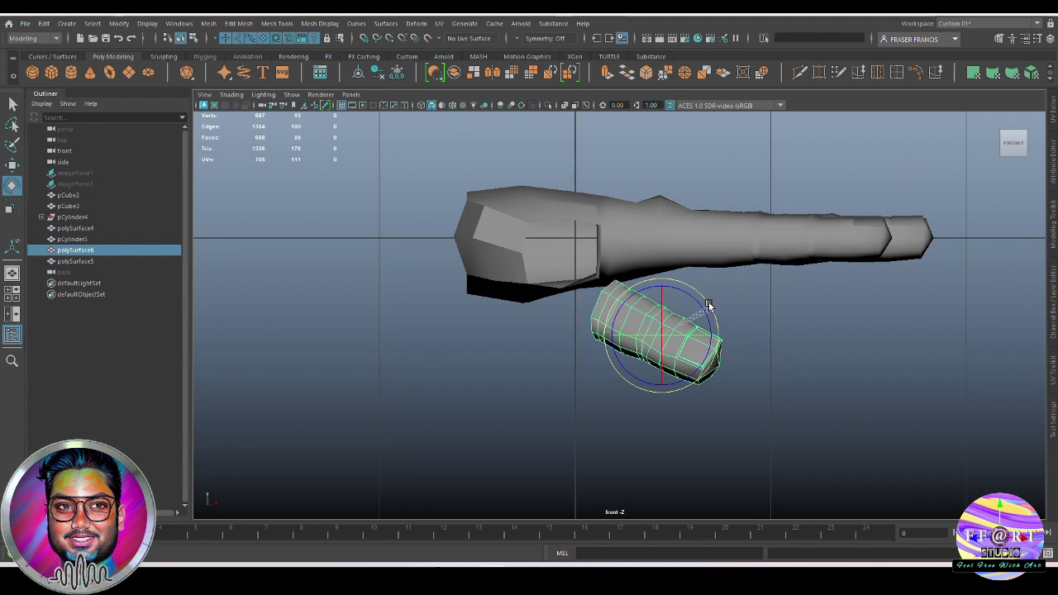
drag(709, 306, 707, 301)
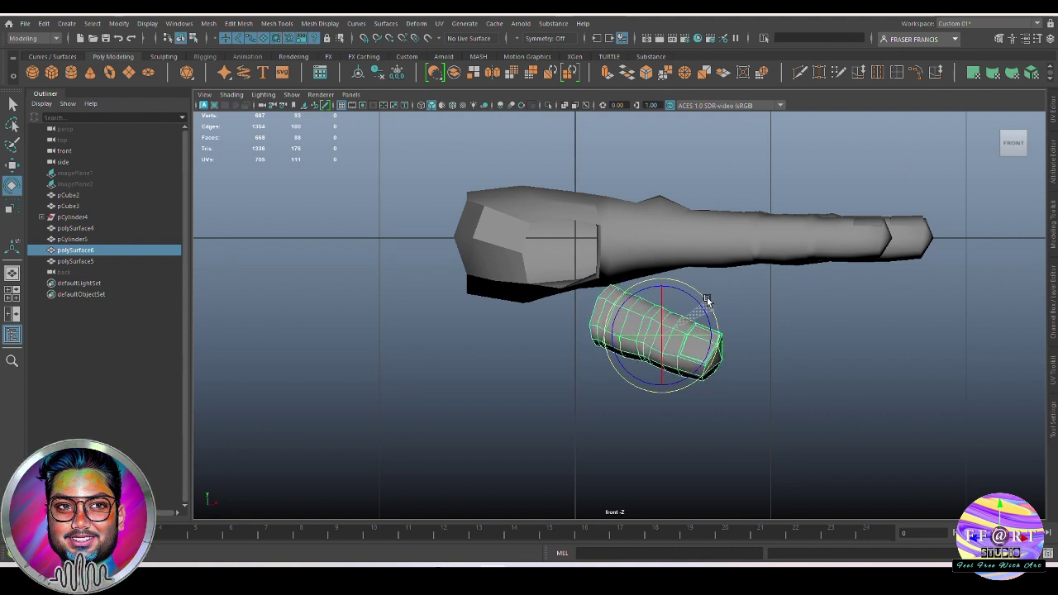
Step: Move the thumb piece slightly outward from the palm in the side view and check its placement in the front view
key(space)
drag(750, 344, 793, 339)
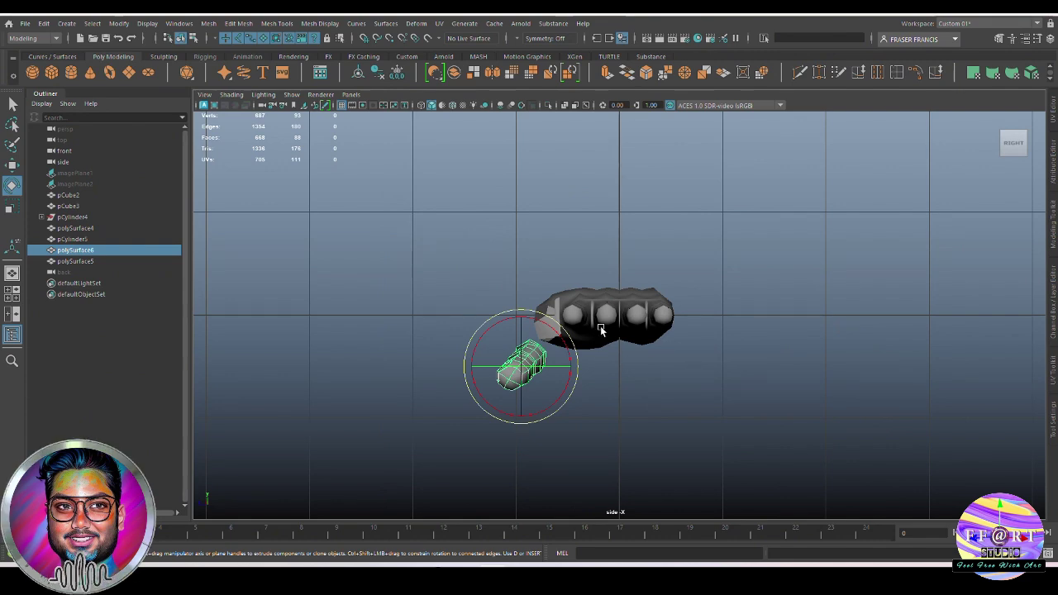
scroll(600, 326, up, 2)
alt+middle_drag(681, 387, 746, 363)
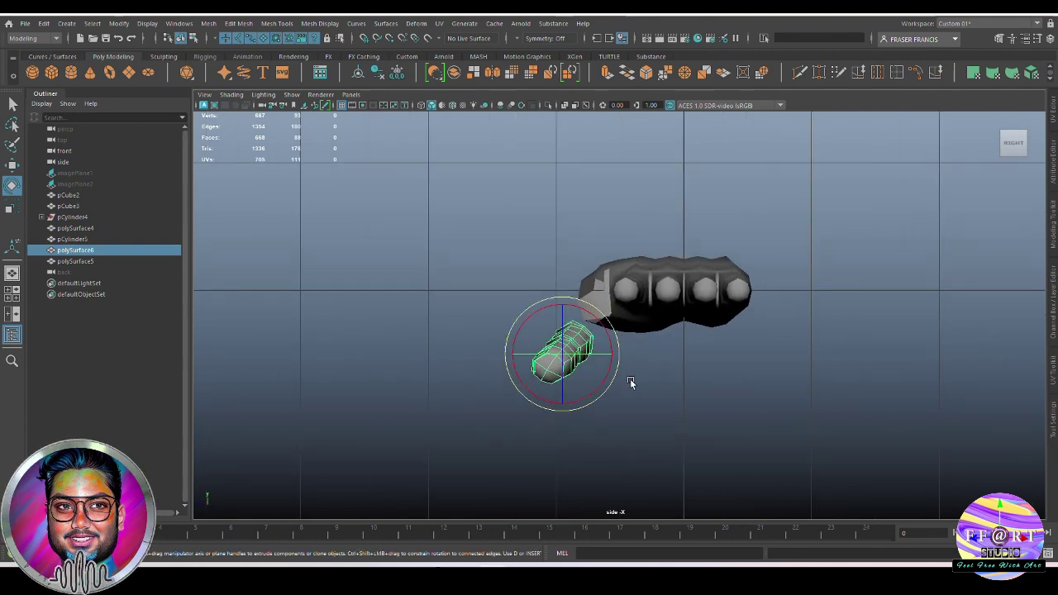
key(w)
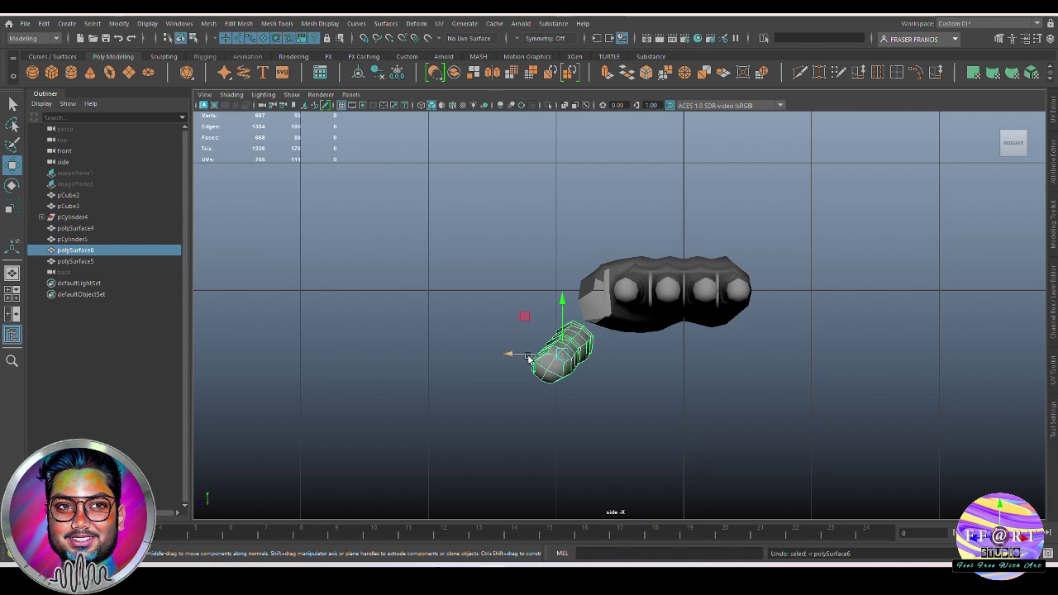
drag(528, 357, 528, 357)
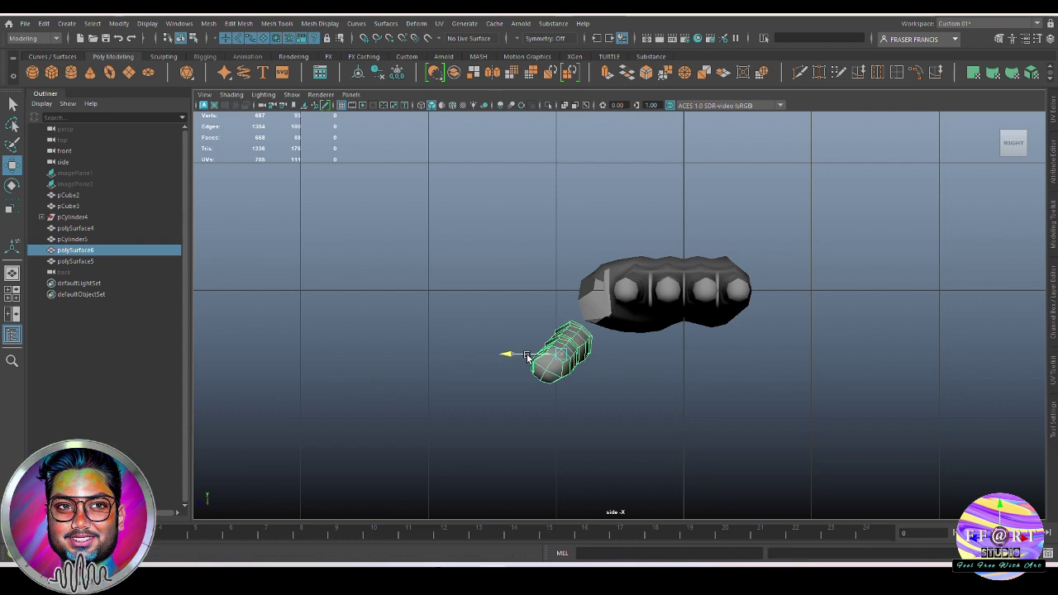
key(space)
drag(632, 393, 674, 400)
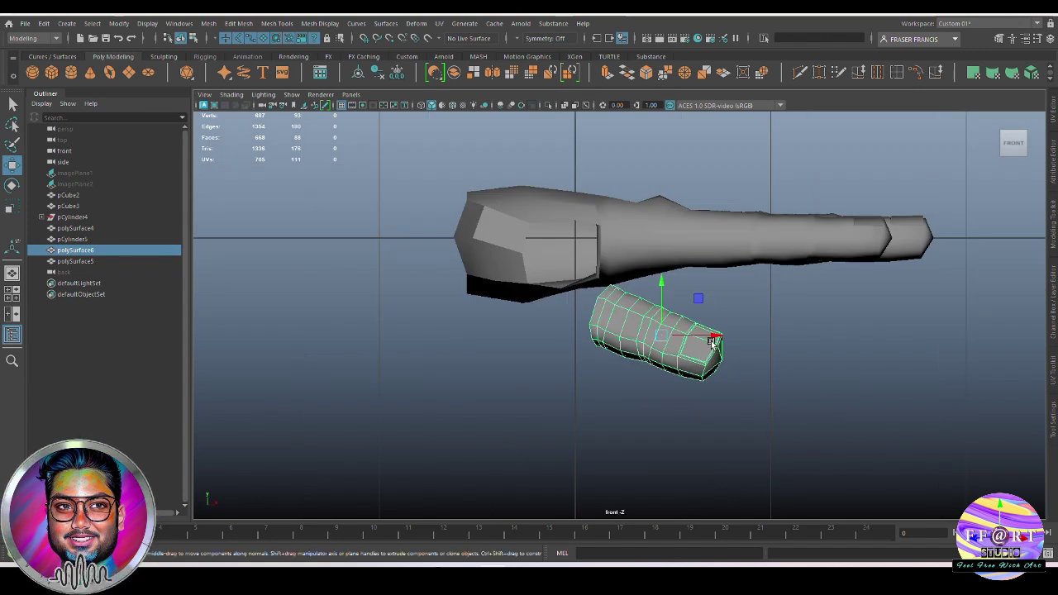
Step: Combine the thumb piece and the hand into one mesh and delete its construction history
click(781, 377)
click(702, 254)
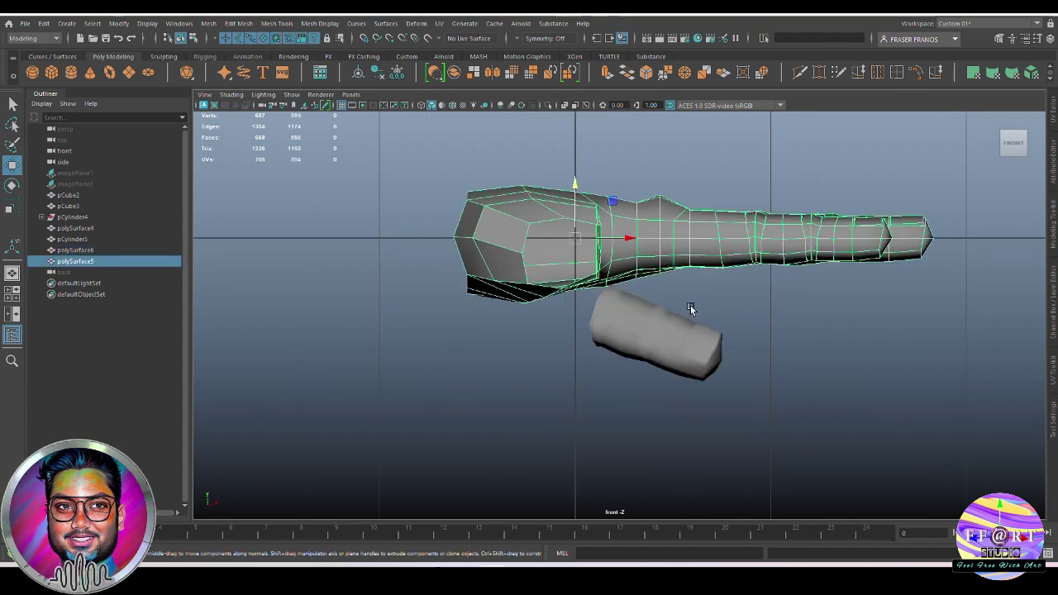
click(672, 341)
shift+click(560, 262)
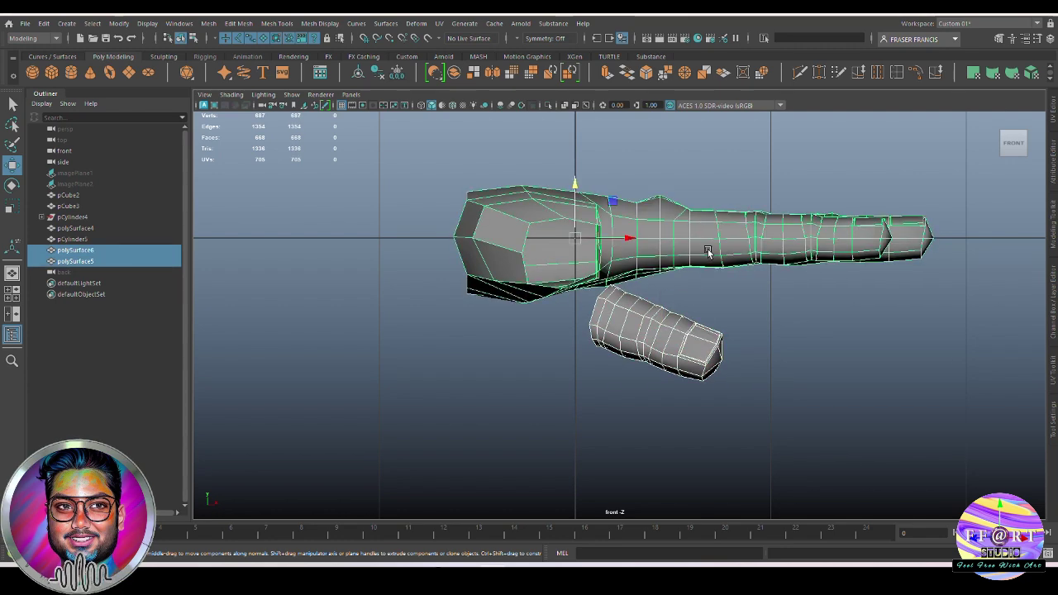
shift+right_click(708, 253)
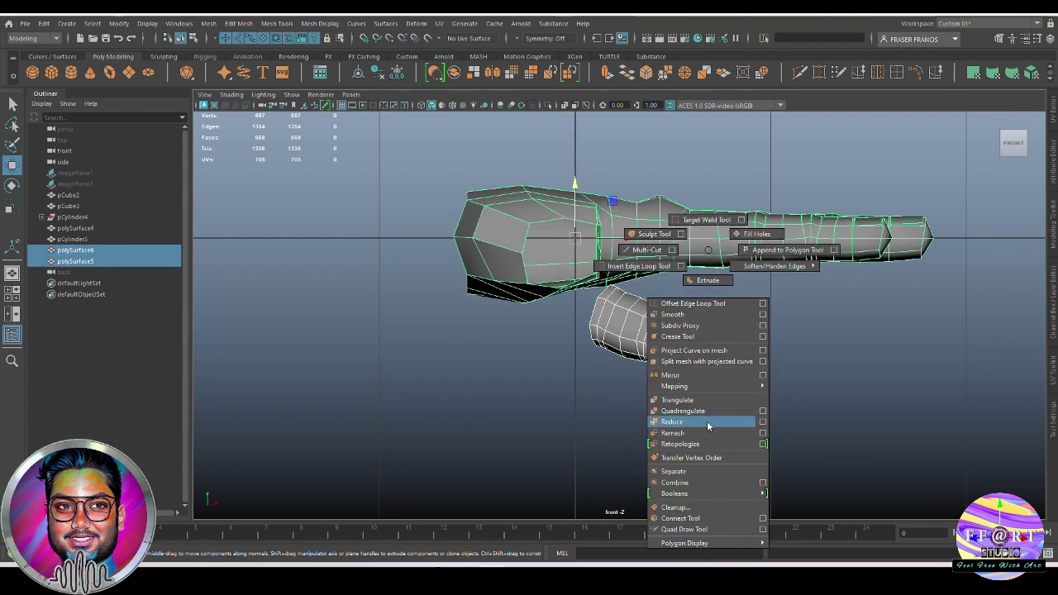
click(713, 482)
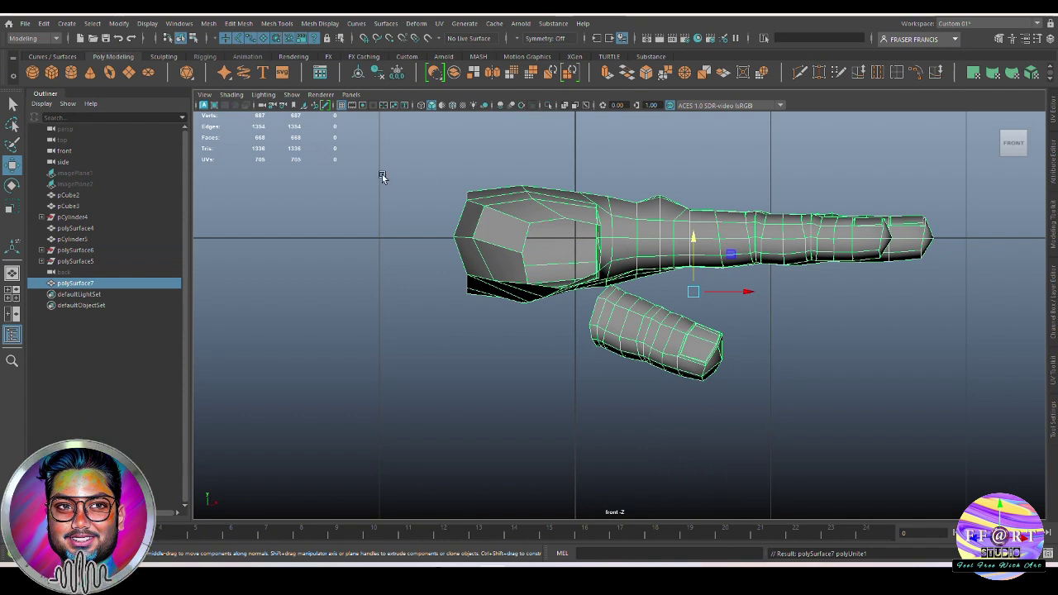
scroll(119, 75, down, 1)
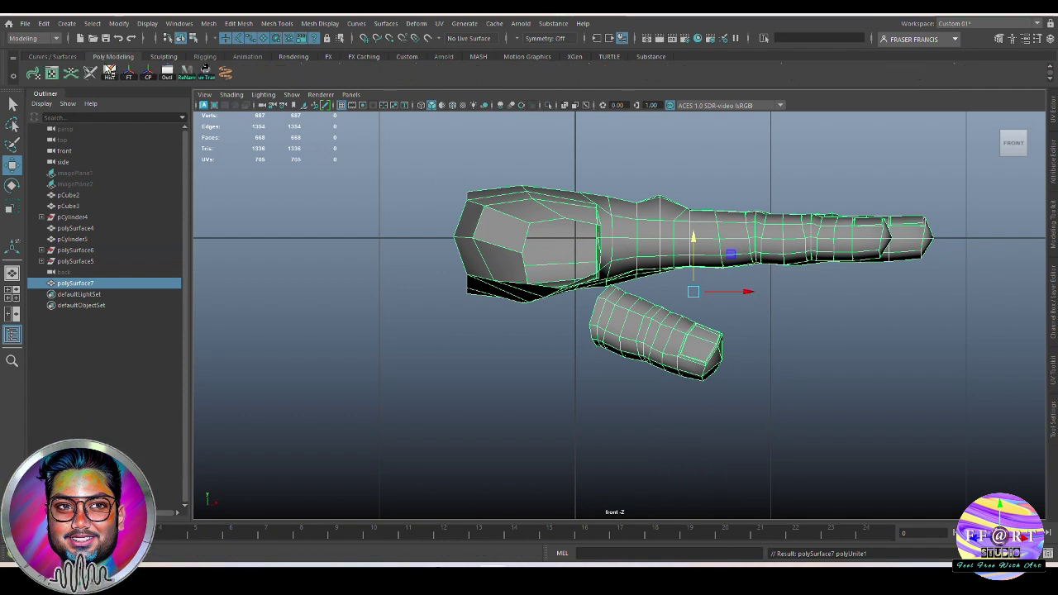
click(108, 74)
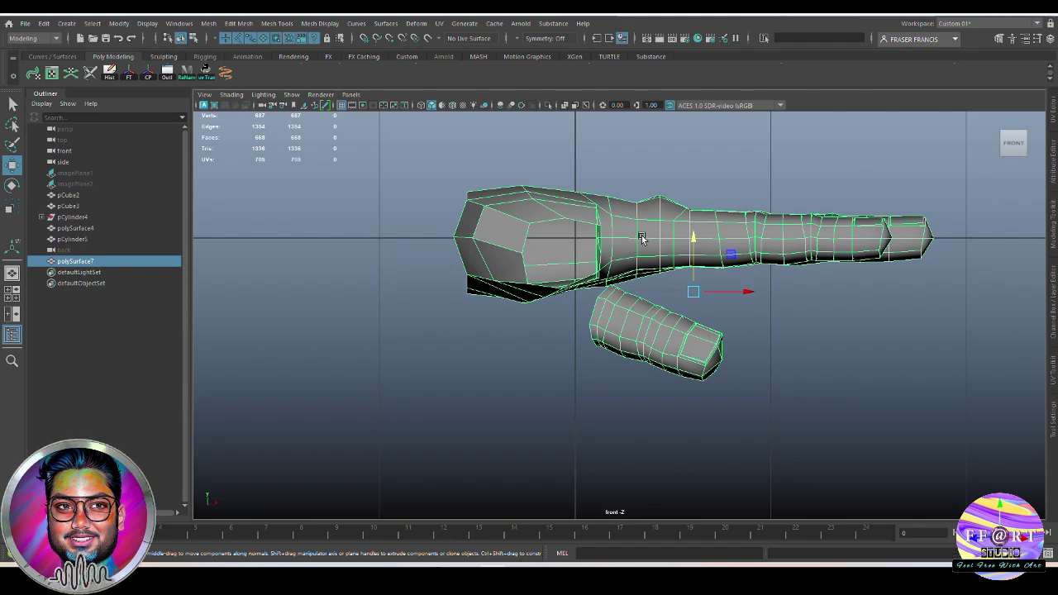
Step: Select the open border edge loops of the thumb base and the thumb piece and connect them with Bridge
key(space)
alt+drag(582, 234, 687, 306)
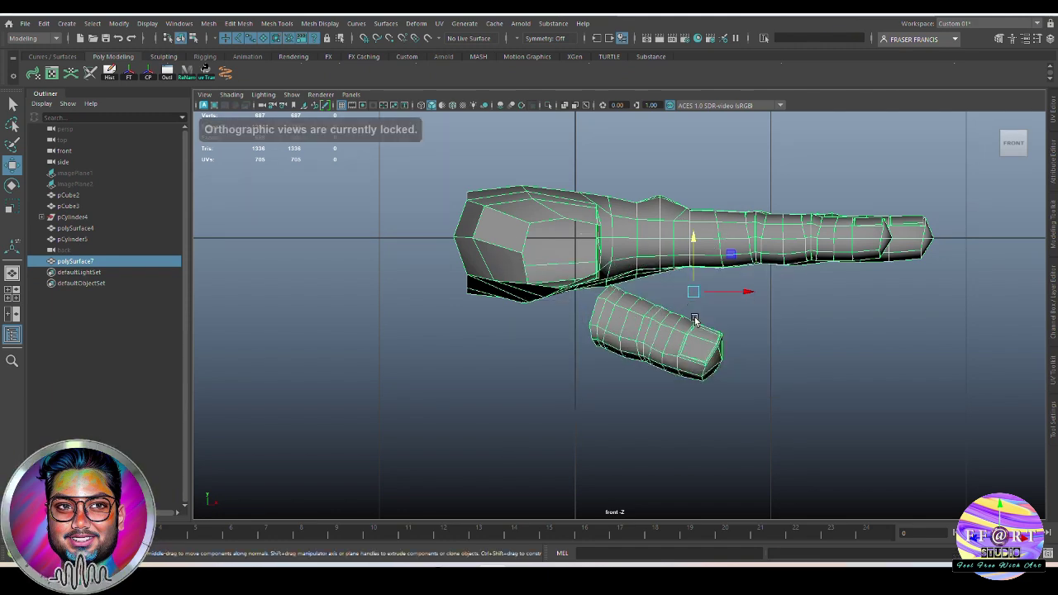
key(q)
key(space)
drag(772, 322, 783, 261)
alt+drag(721, 310, 582, 323)
alt+right_drag(582, 322, 653, 390)
alt+drag(652, 390, 668, 372)
alt+right_drag(668, 372, 697, 393)
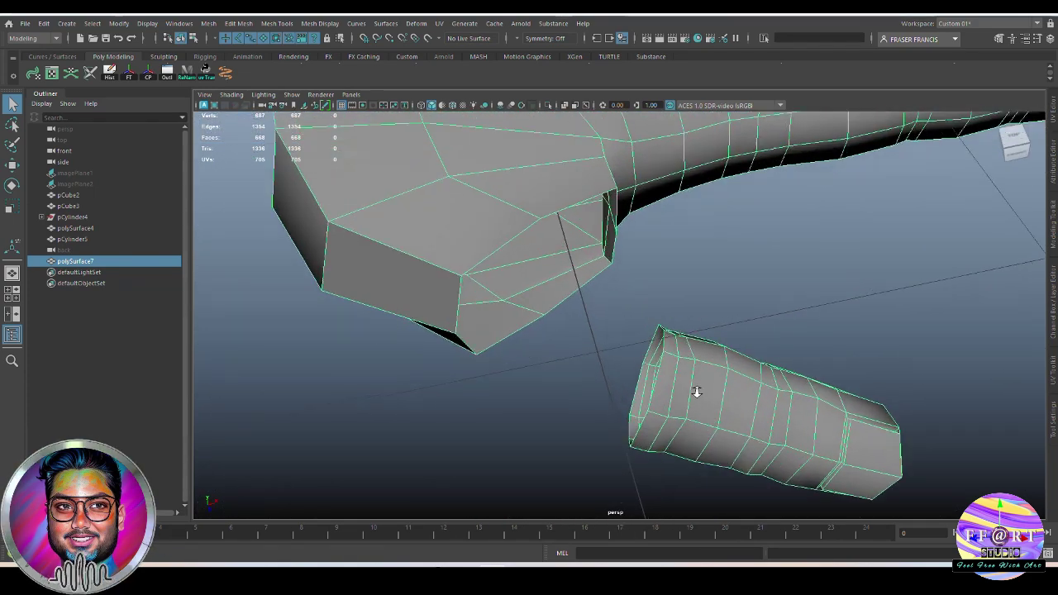
mouse_move(697, 392)
alt+mouse_down()
mouse_move(634, 389)
mouse_move(704, 400)
alt+mouse_up()
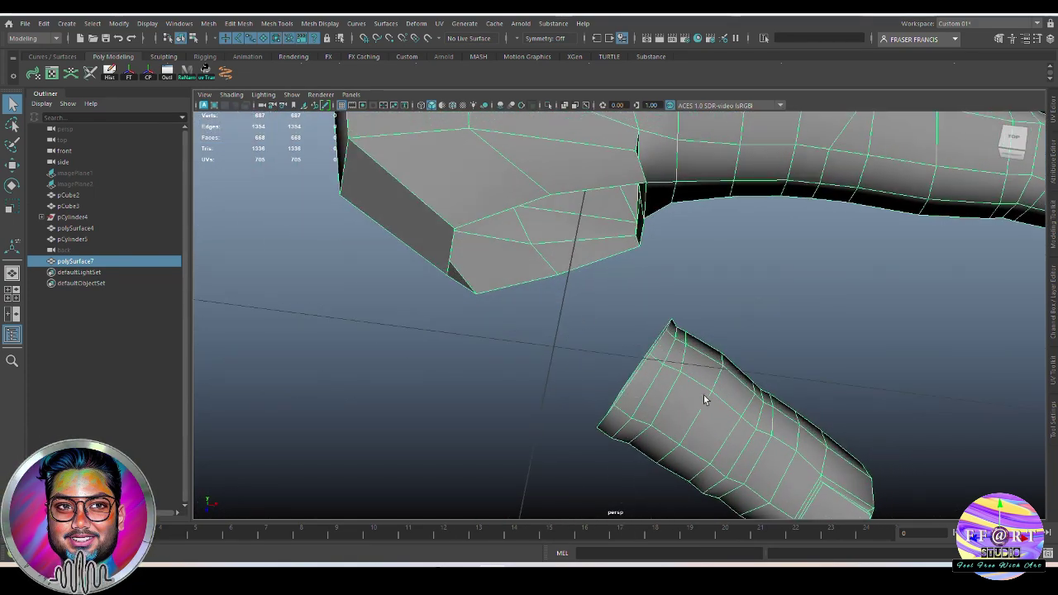
alt+middle_drag(704, 400, 697, 390)
right_drag(533, 185, 537, 136)
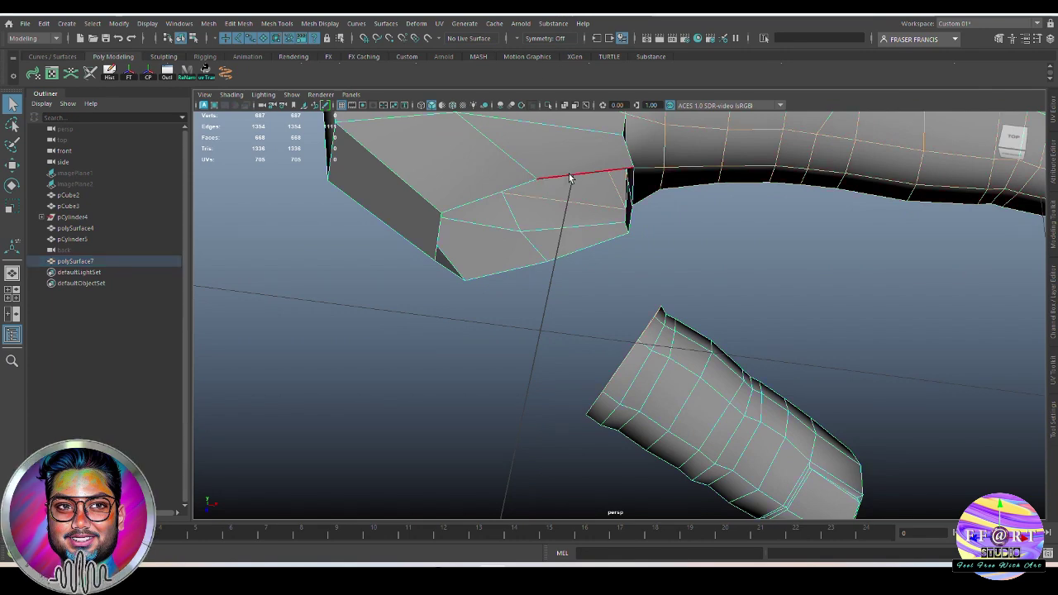
alt+drag(563, 247, 589, 329)
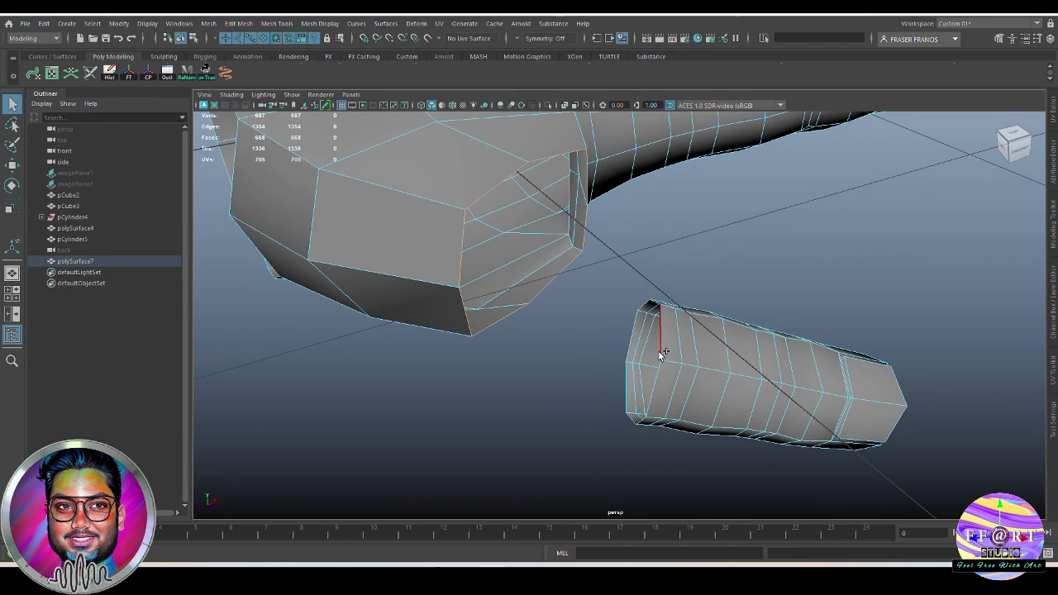
double_click(659, 351)
shift+right_drag(750, 237, 751, 370)
Step: Select the edge loop where the palm meets the bridged thumb section and apply Edit Edge Flow to it
alt+drag(769, 364, 671, 350)
scroll(728, 357, up, 2)
double_click(503, 247)
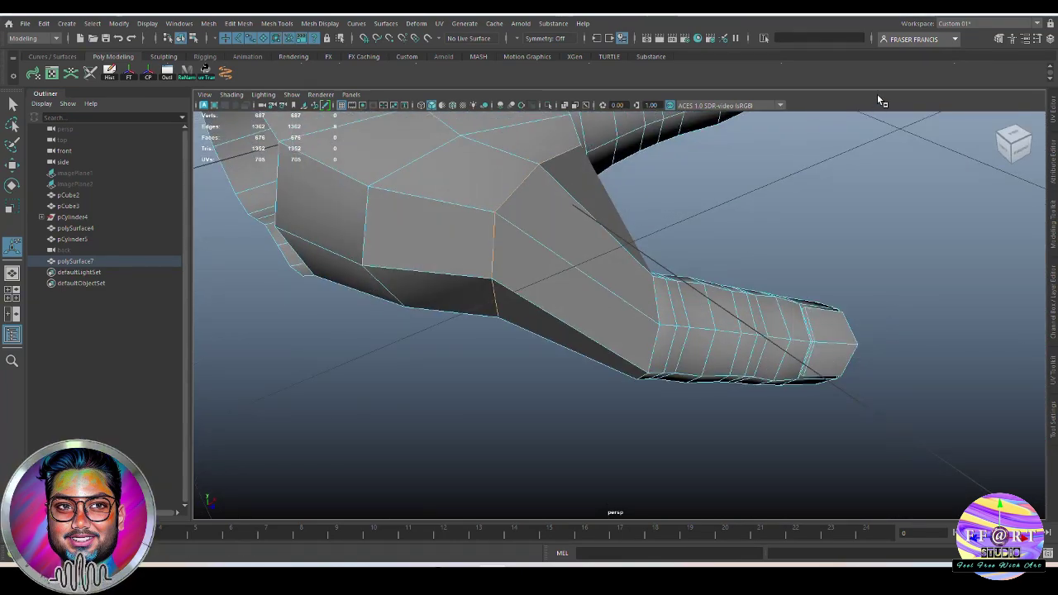
scroll(887, 74, up, 1)
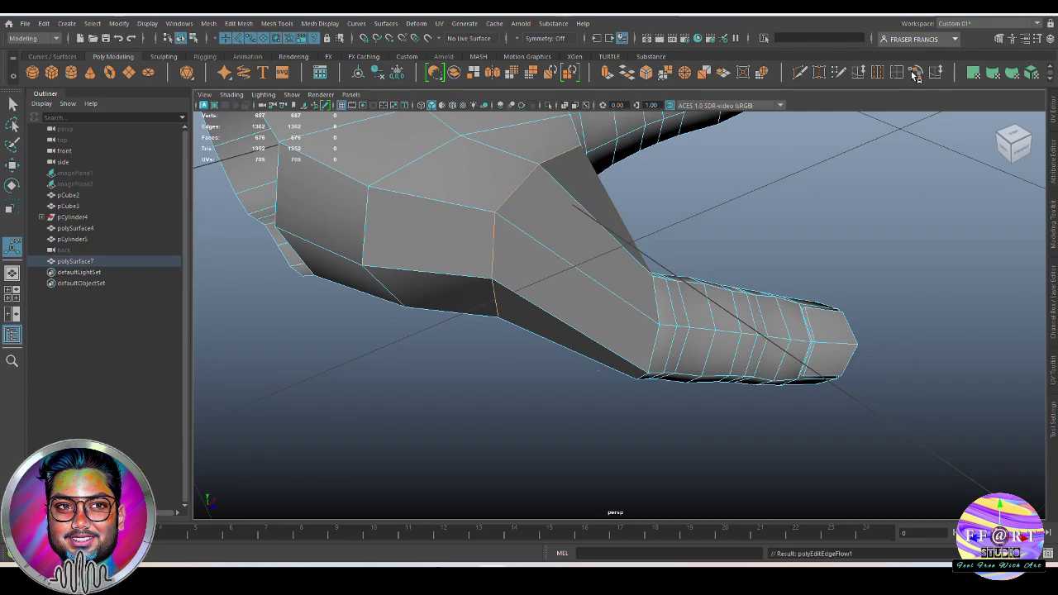
Step: Scale the selected edge loop at the thumb base to refine the shape of the connecting section
alt+drag(653, 240, 751, 312)
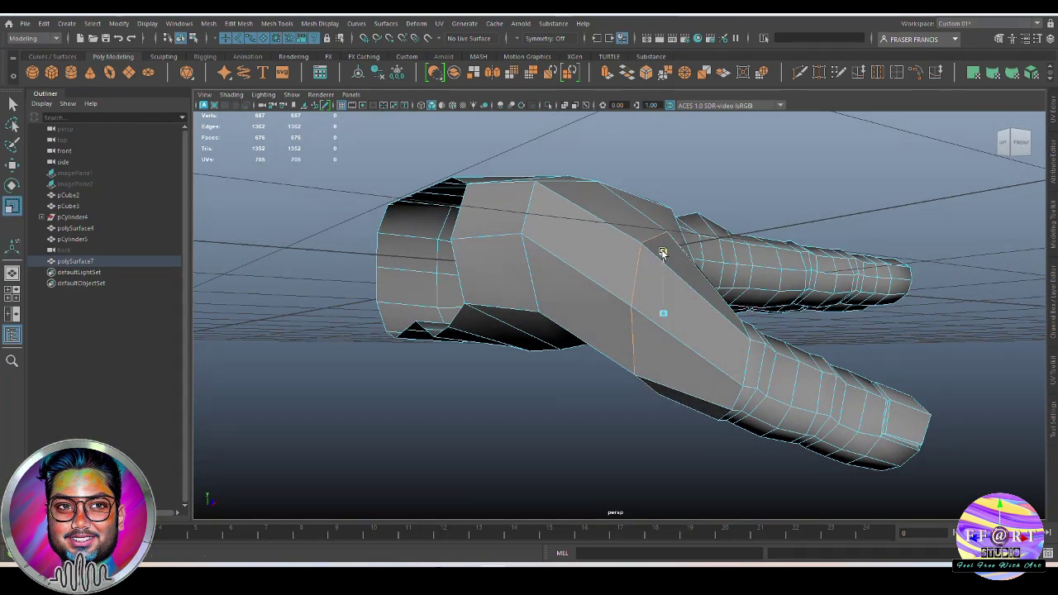
alt+drag(662, 252, 625, 315)
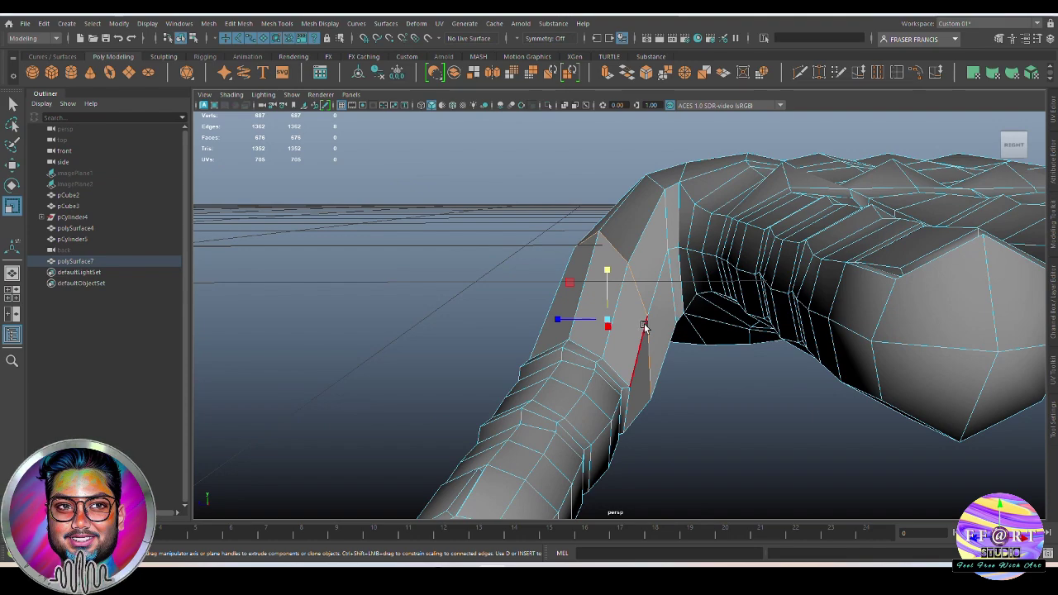
alt+drag(676, 425, 655, 382)
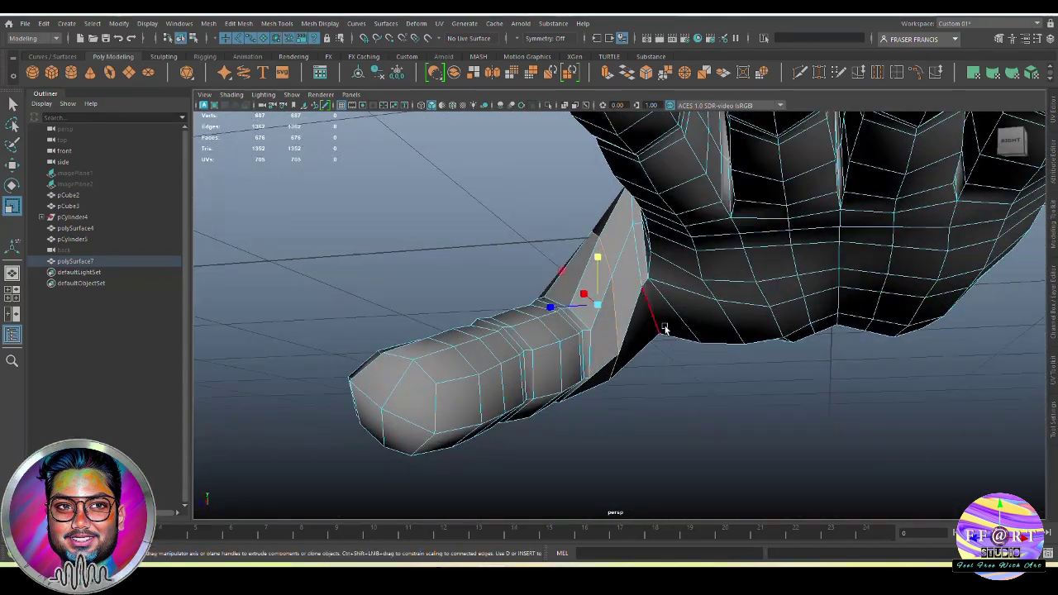
Step: Move the edges between the thumb base and the palm to smooth the thumb mound
alt+drag(663, 335, 652, 381)
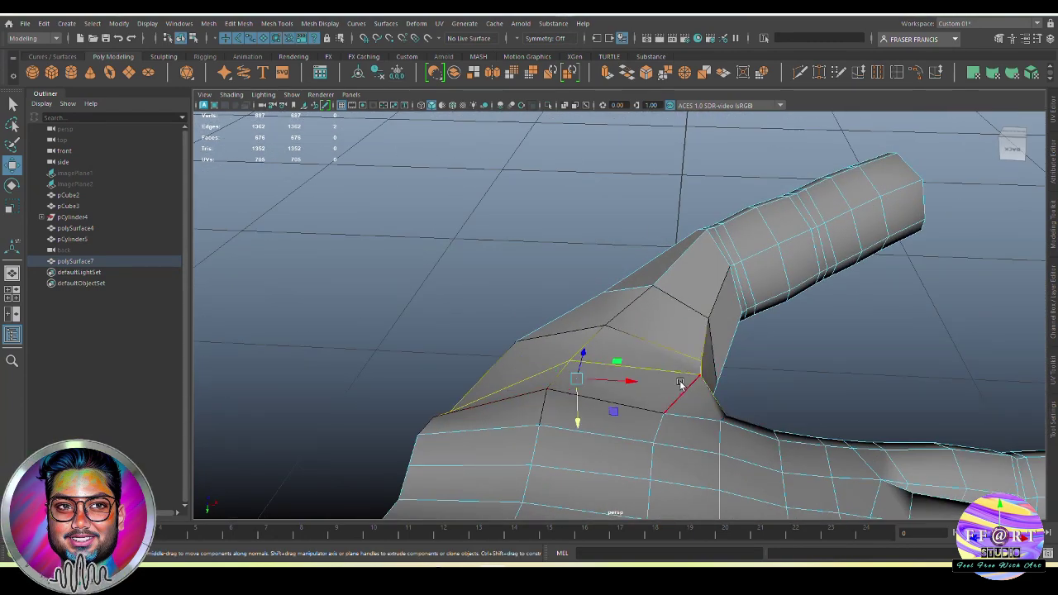
alt+drag(679, 385, 573, 393)
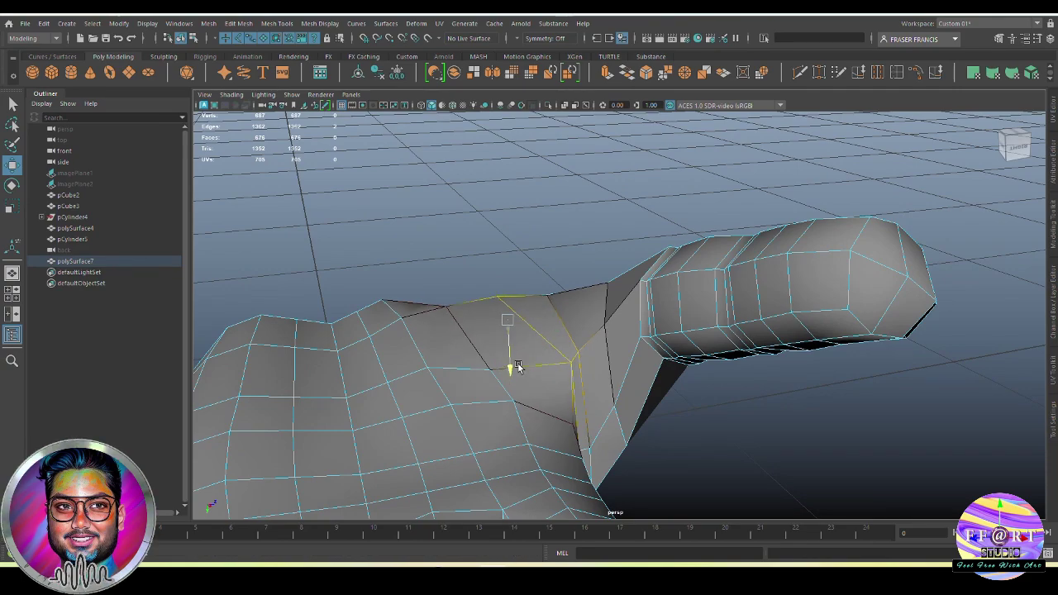
alt+drag(516, 367, 693, 367)
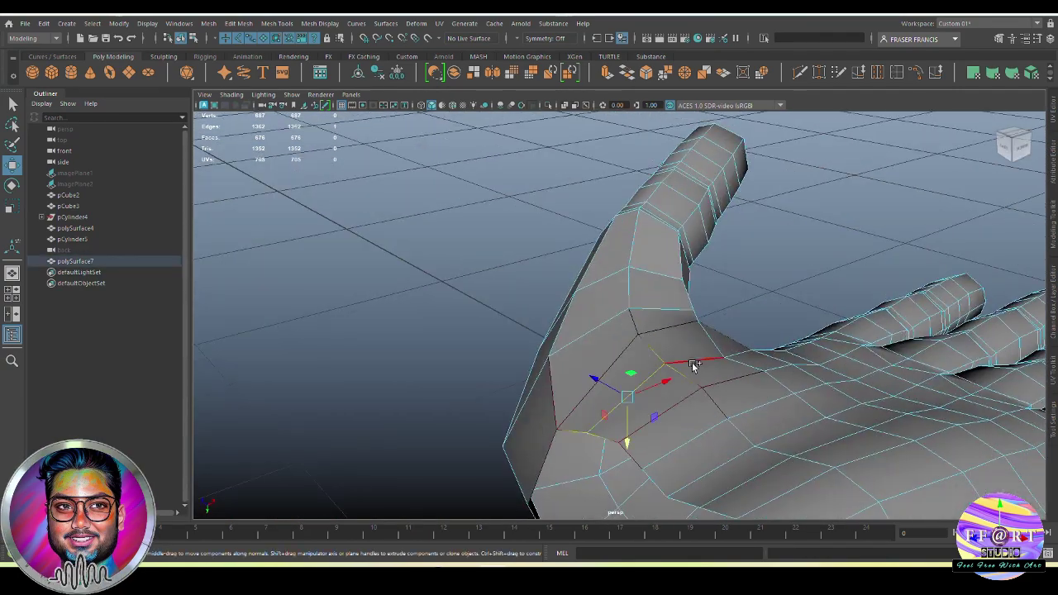
Step: Adjust individual vertices around the thumb mound and palm to even out the surface
alt+drag(660, 399, 539, 329)
right_drag(529, 337, 484, 338)
alt+drag(529, 347, 517, 315)
click(506, 323)
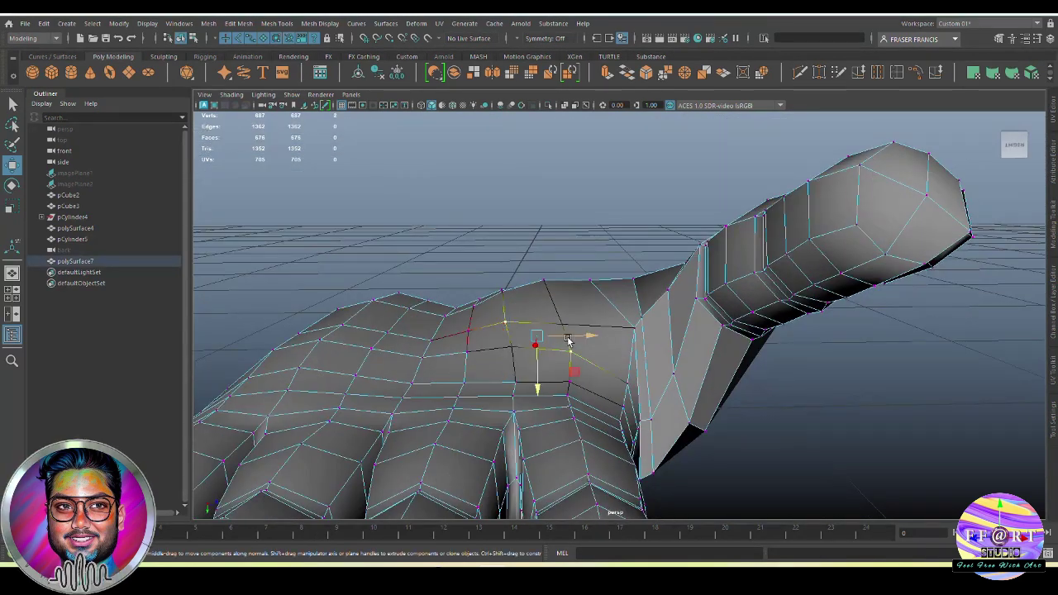
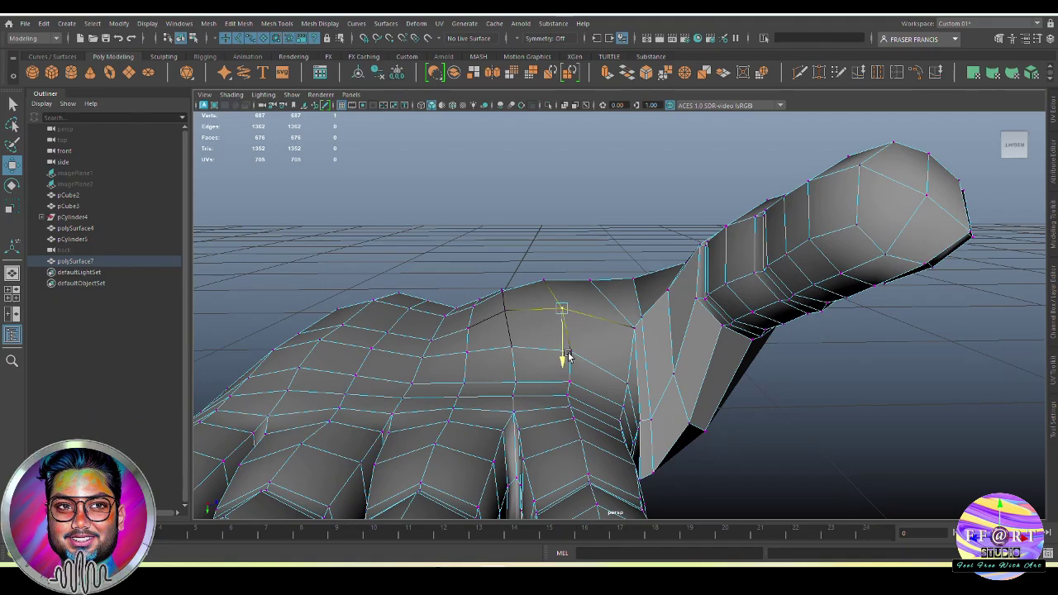
alt+drag(798, 416, 567, 416)
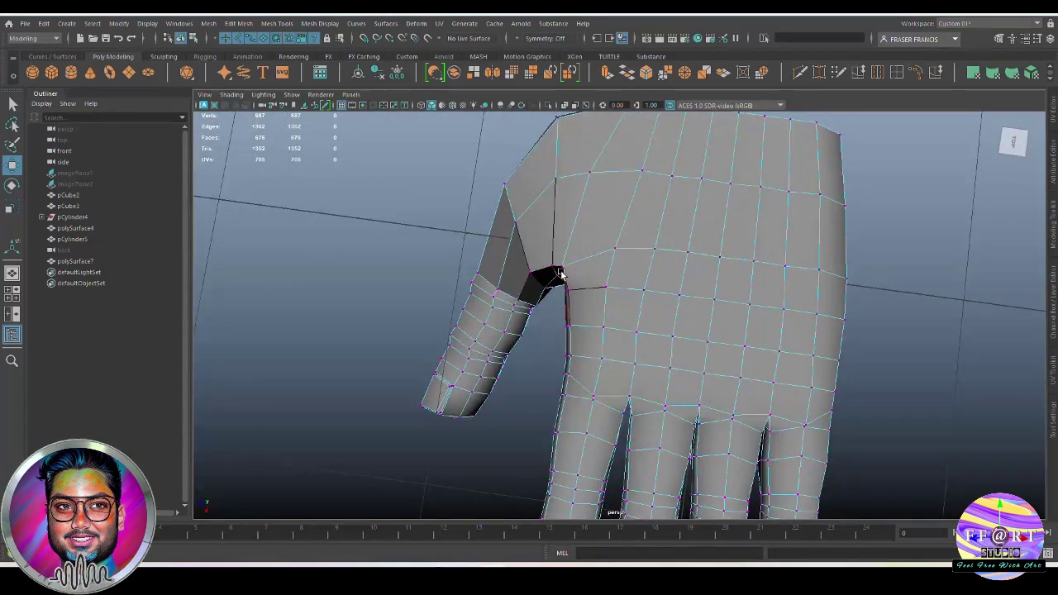
Step: Select the faces of the whole thumb in the front view, then reposition and rotate them to angle the thumb further downward
alt+drag(529, 366, 661, 397)
key(space)
scroll(586, 298, up, 3)
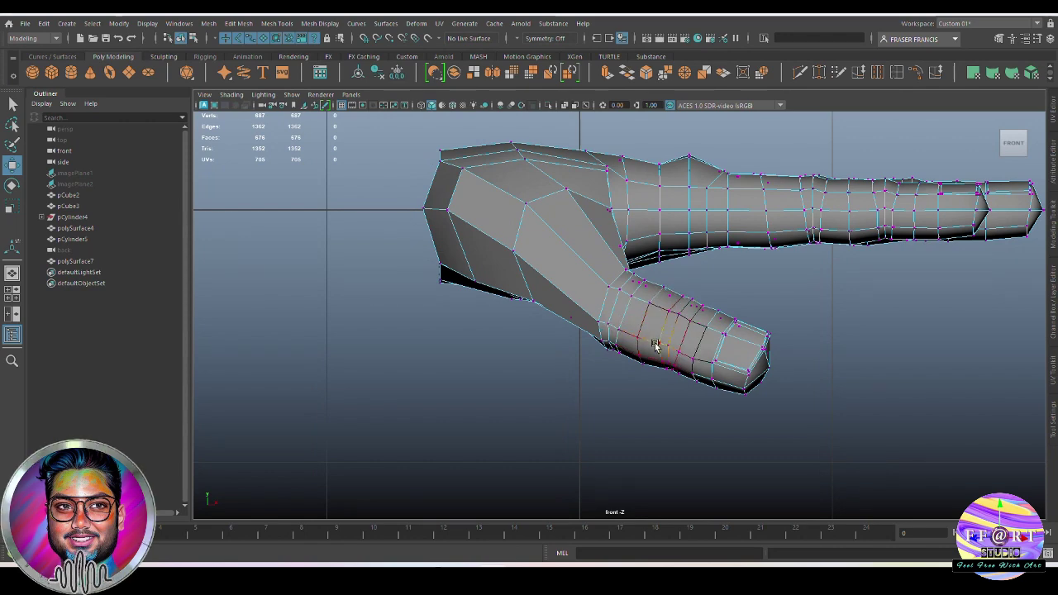
right_drag(726, 247, 727, 346)
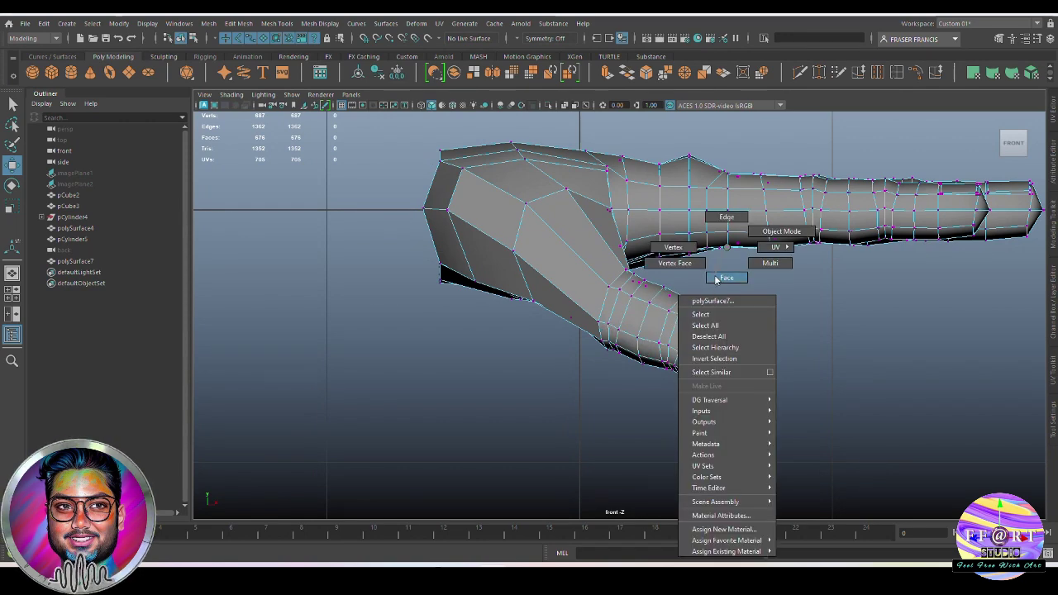
right_drag(716, 279, 718, 280)
drag(721, 341, 775, 404)
right_click(730, 314)
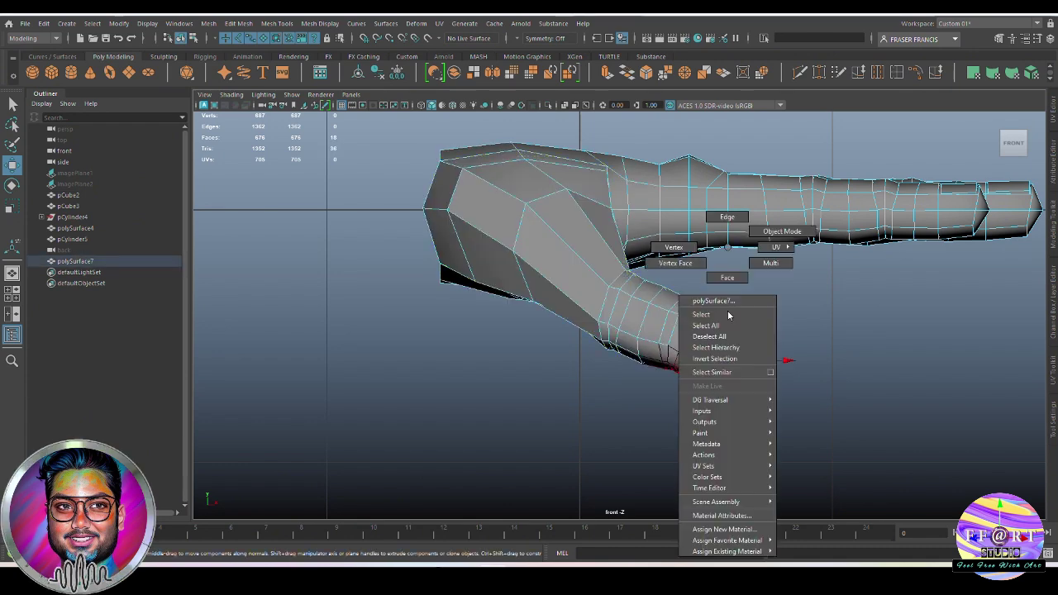
right_drag(728, 312, 721, 334)
click(712, 338)
shift+double_click(723, 325)
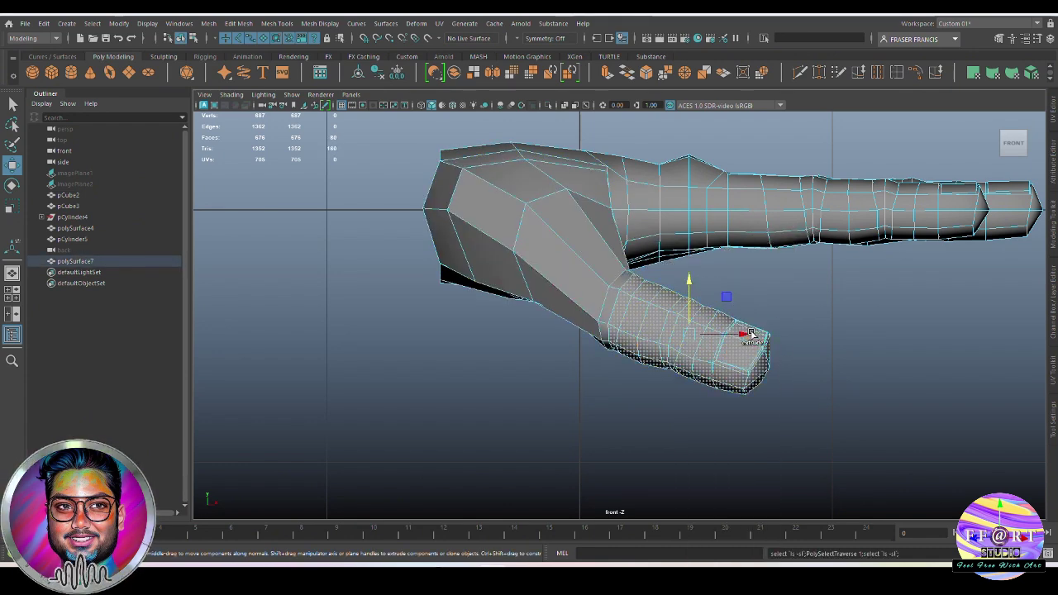
drag(685, 303, 718, 311)
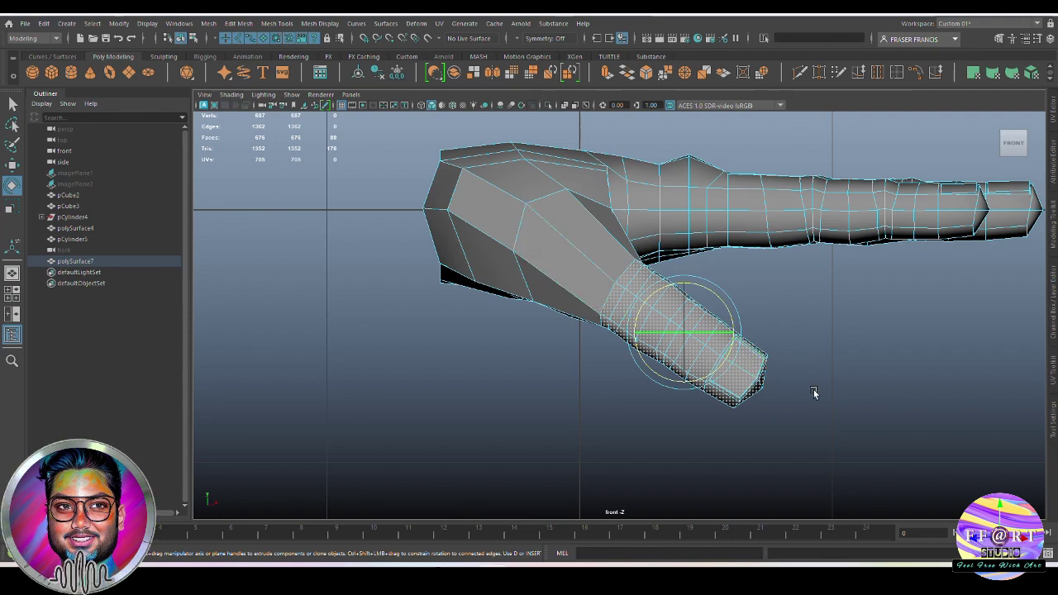
Step: Check the thumb in the side view, extend the face selection into its base, and reposition it relative to the palm
key(space)
drag(795, 385, 827, 385)
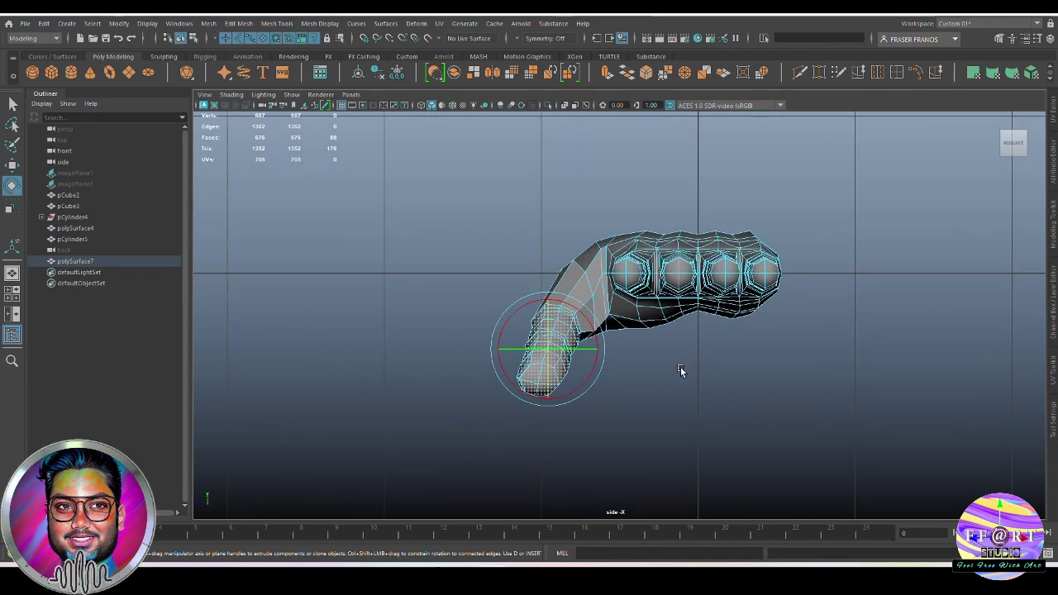
key(space)
drag(731, 382, 549, 396)
key(w)
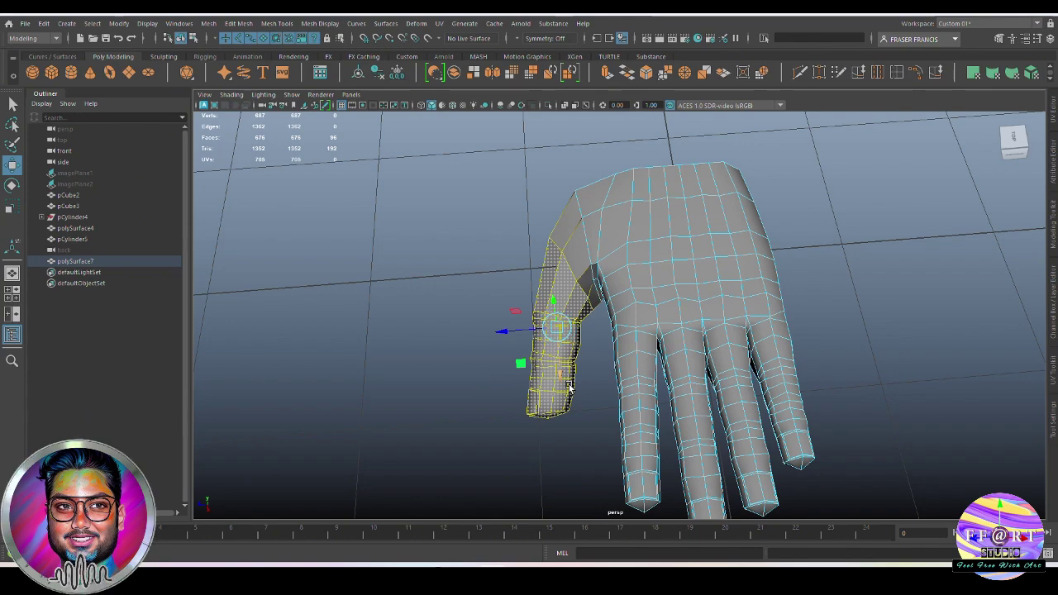
alt+drag(512, 331, 754, 380)
click(757, 379)
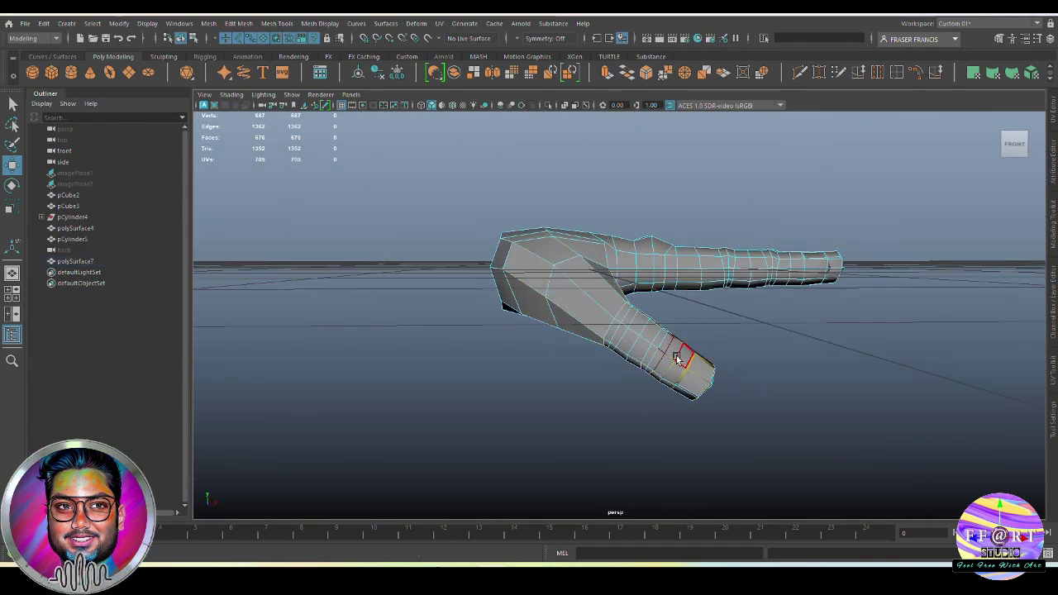
Step: Select the hand mesh in object mode and soften its edges
click(676, 364)
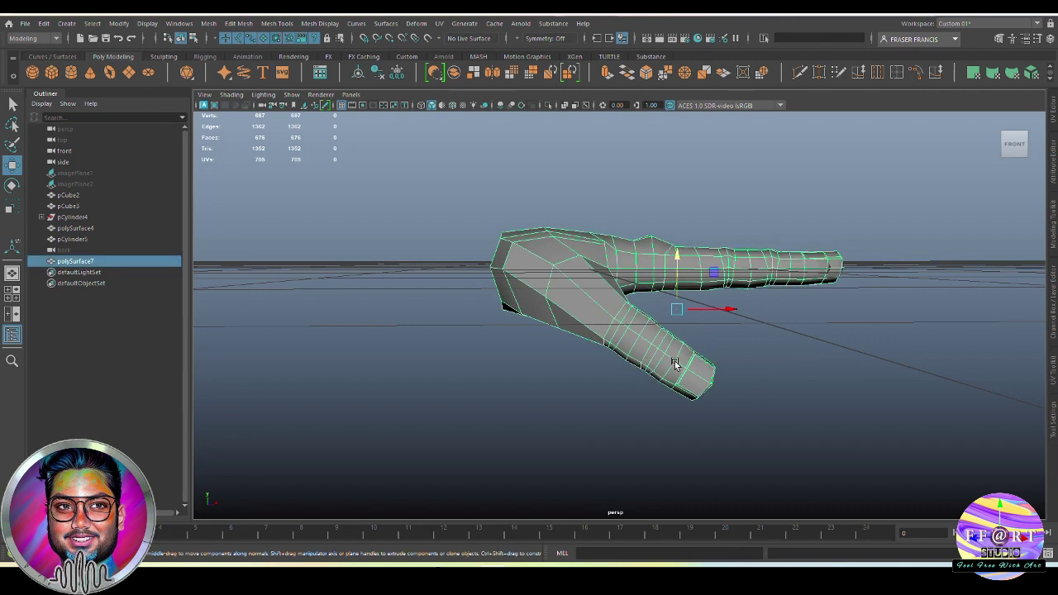
shift+right_drag(597, 264, 673, 273)
click(868, 330)
Step: Reposition the row of vertices on the palm side just below the finger bases
alt+drag(874, 333, 952, 329)
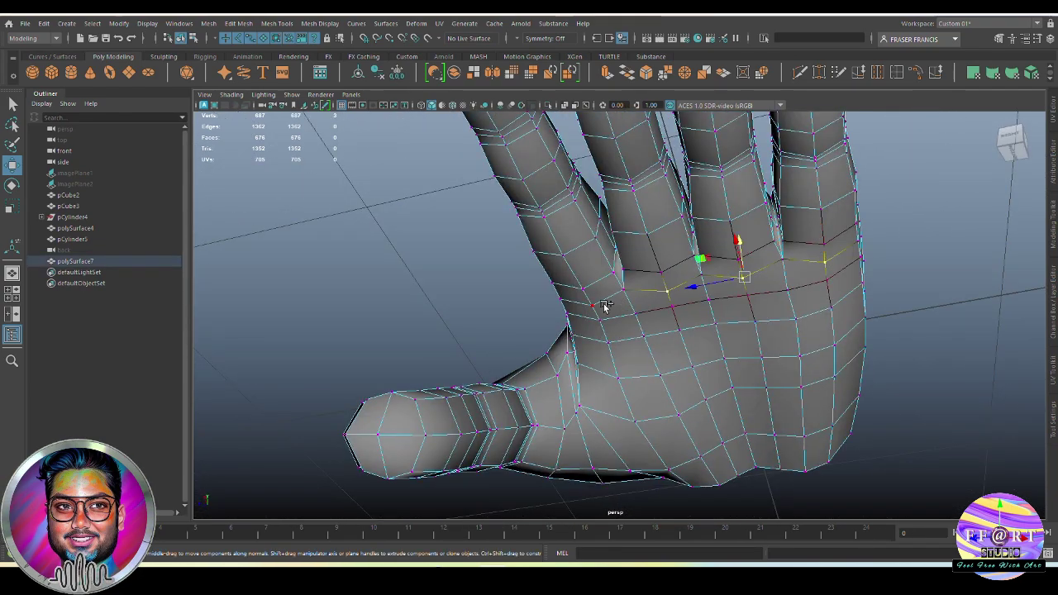
alt+drag(725, 334, 669, 309)
click(965, 408)
alt+drag(965, 408, 825, 338)
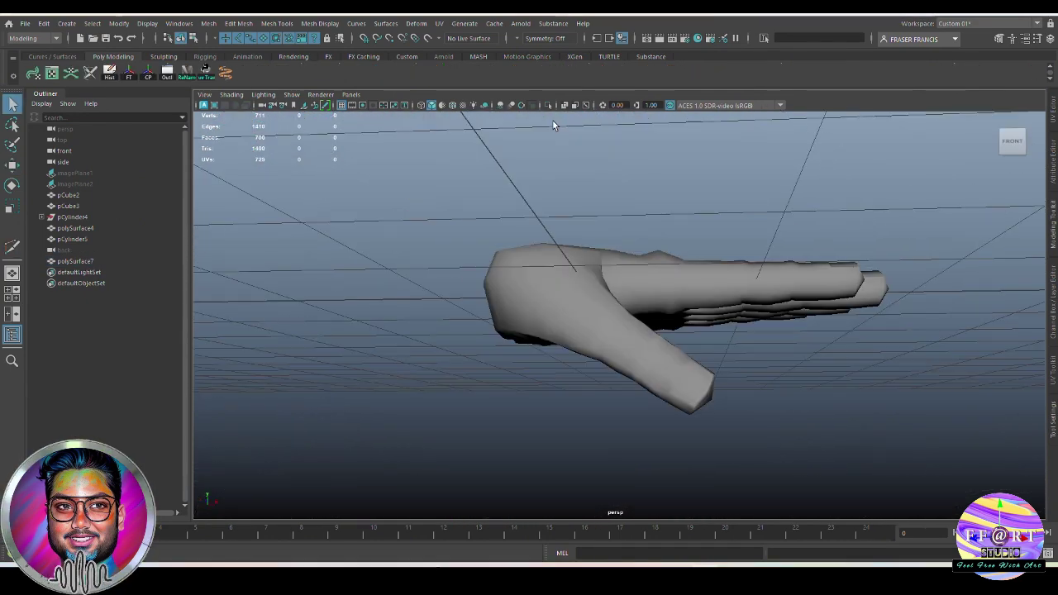
Step: Show the rest of the character's body and compare the open forearm end with the hand
click(1053, 314)
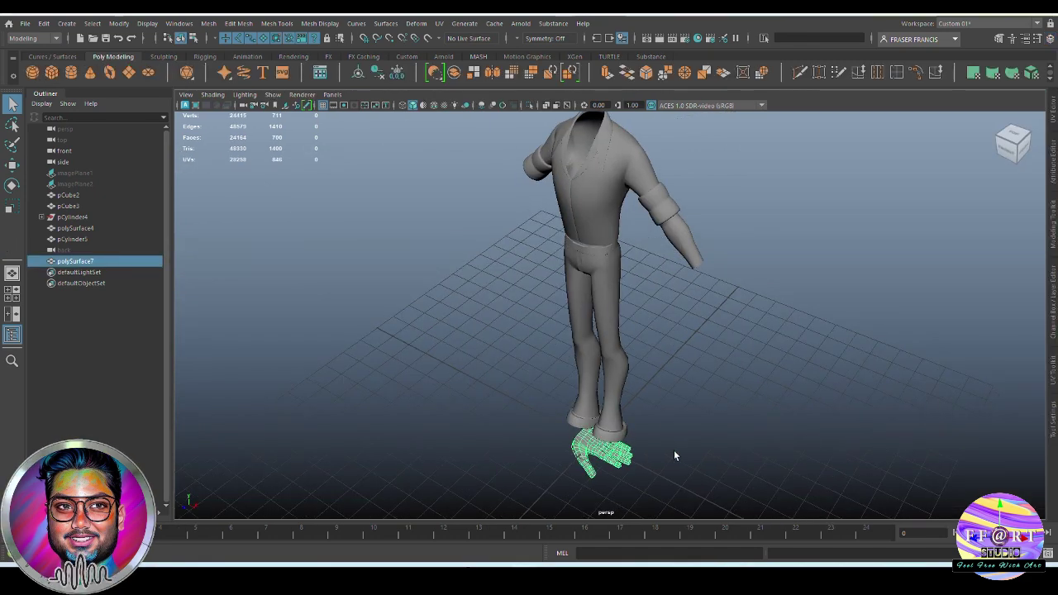
alt+drag(674, 456, 722, 421)
alt+middle_drag(723, 421, 716, 361)
alt+right_drag(716, 364, 810, 442)
alt+middle_drag(794, 440, 735, 561)
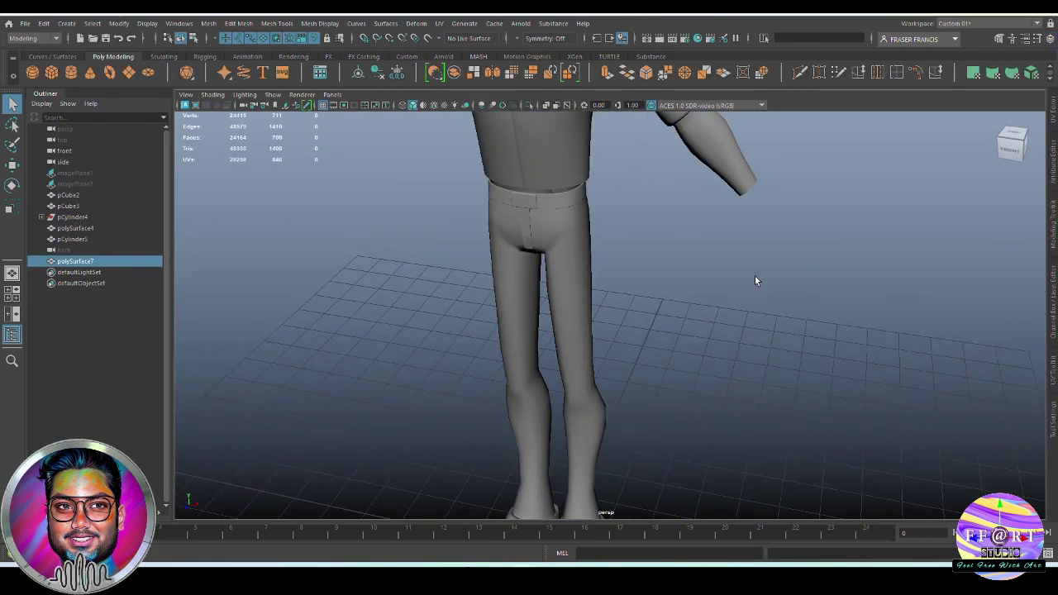
click(725, 163)
alt+right_drag(841, 267, 785, 298)
alt+middle_drag(759, 414, 768, 359)
alt+right_drag(768, 359, 678, 381)
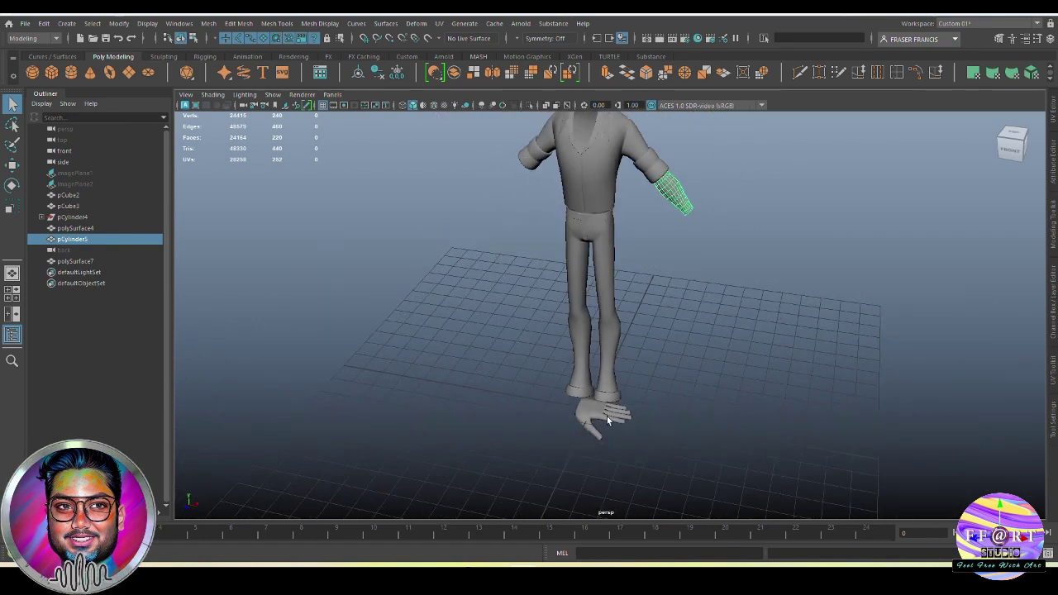
Step: Select the hand and move it in the front view from the feet up to the end of the forearm
click(608, 422)
alt+drag(640, 414, 635, 424)
key(space)
drag(680, 393, 686, 420)
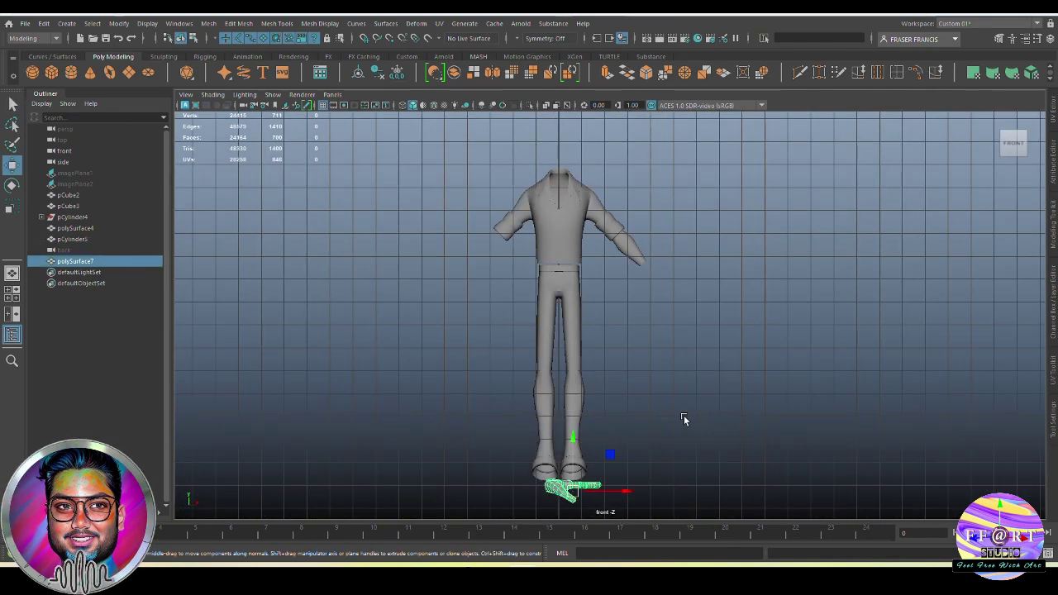
alt+right_drag(685, 420, 671, 426)
drag(574, 430, 615, 229)
drag(628, 278, 723, 279)
alt+right_drag(736, 347, 943, 455)
Step: Rotate the hand in the front view to follow the downward angle of the forearm
key(space)
click(732, 357)
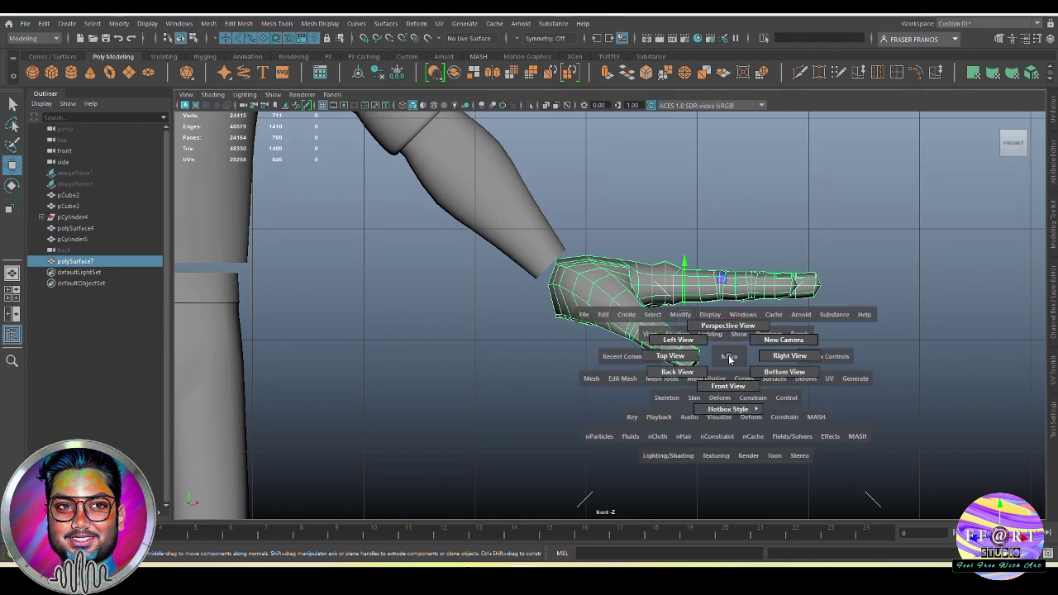
key(e)
drag(722, 283, 664, 337)
Step: Scale the hand down uniformly to suit the body and place it at the wrist
key(r)
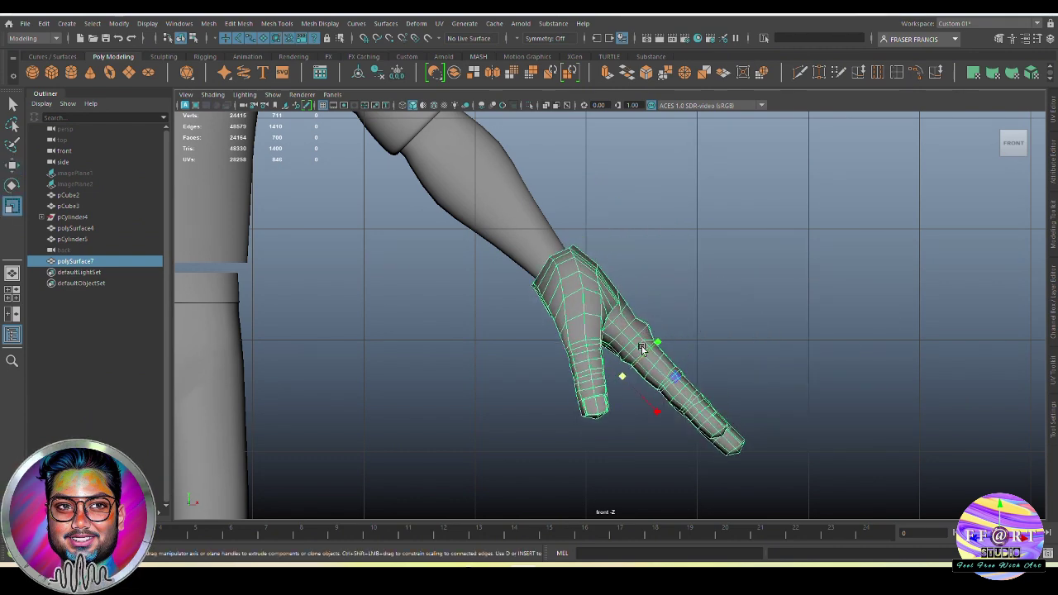
drag(624, 375, 612, 376)
alt+right_drag(785, 375, 740, 417)
alt+middle_drag(740, 417, 789, 395)
alt+right_drag(788, 394, 793, 394)
drag(667, 325, 656, 327)
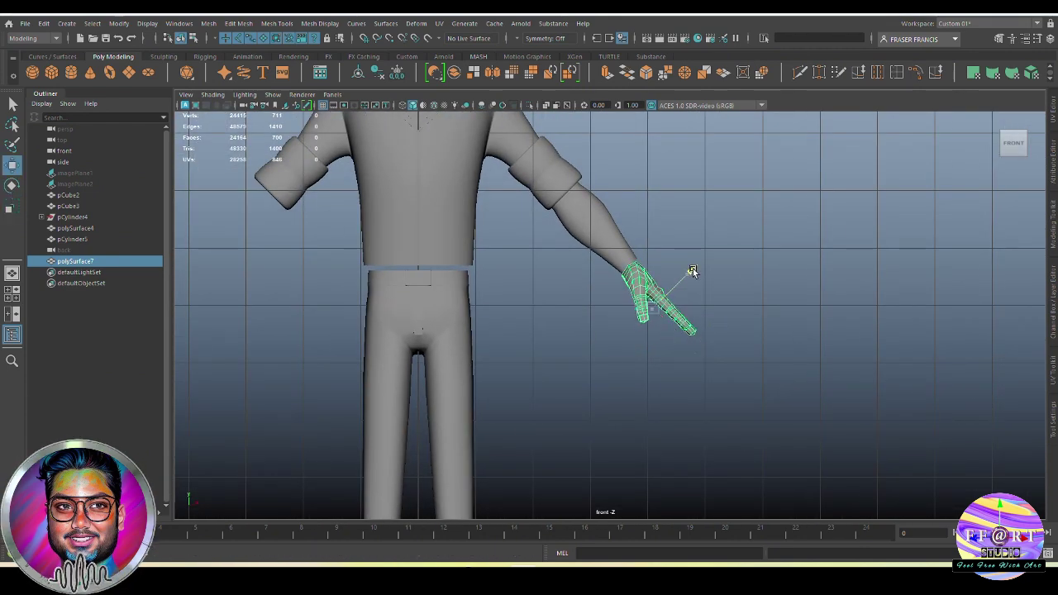
Step: Unhide the reference images imagePlane1 and imagePlane2 and frame the hand area in the front view
click(75, 173)
shift+click(75, 184)
key(h)
alt+right_drag(432, 311, 463, 314)
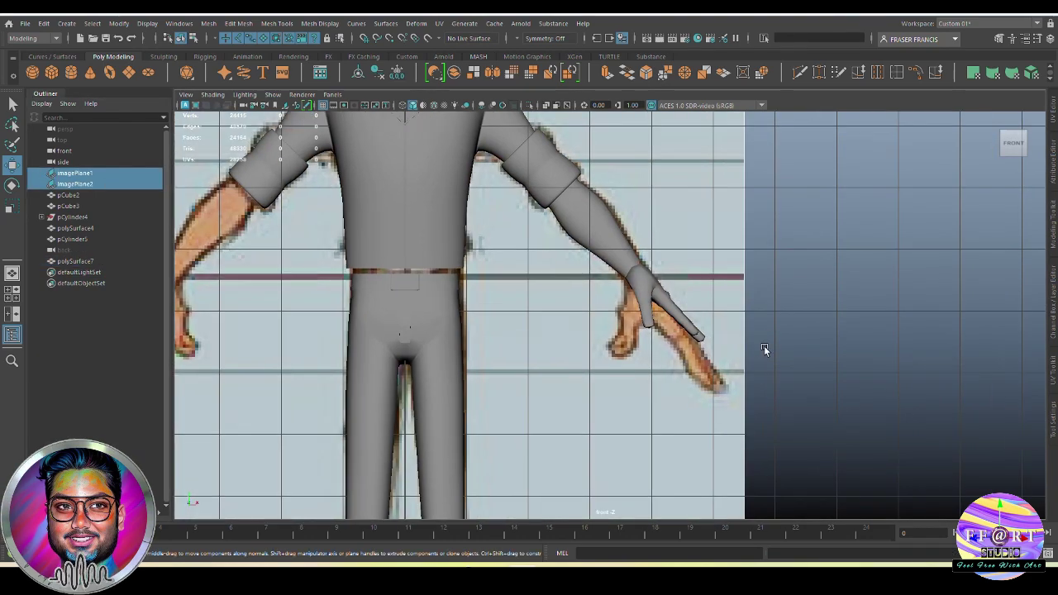
alt+middle_drag(850, 397, 897, 392)
alt+middle_drag(774, 341, 808, 350)
alt+right_drag(808, 350, 831, 352)
Step: Select the hand and move it in depth to line up with the forearm in the perspective view
click(748, 295)
key(space)
key(space)
alt+drag(760, 308, 673, 329)
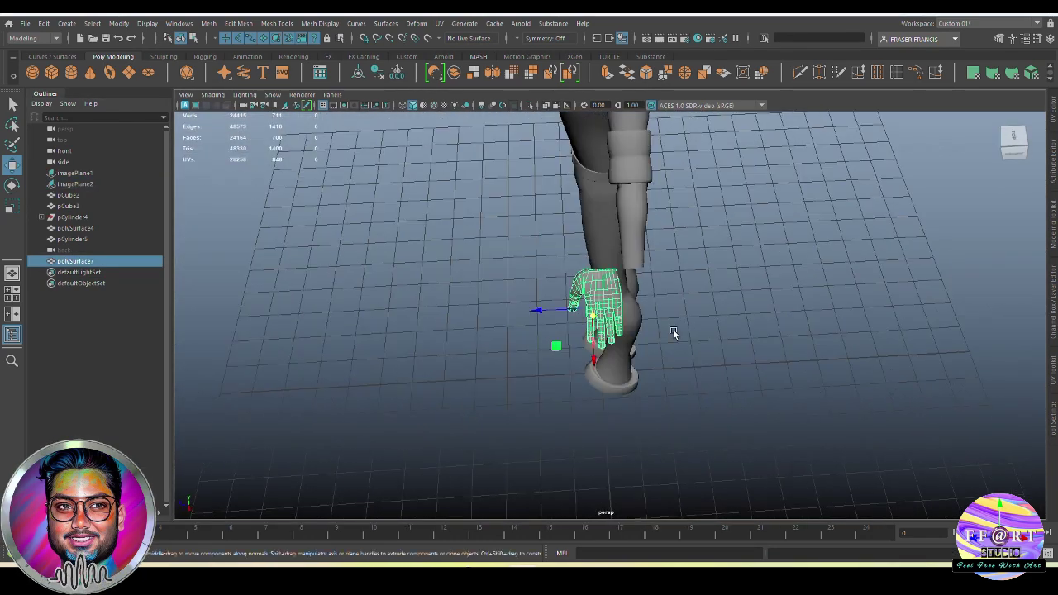
key(space)
key(space)
key(f)
alt+right_drag(655, 335, 570, 323)
drag(558, 315, 603, 315)
Step: Move the hand in the front view along the forearm's direction toward the reference drawing's hand
key(space)
drag(710, 360, 712, 397)
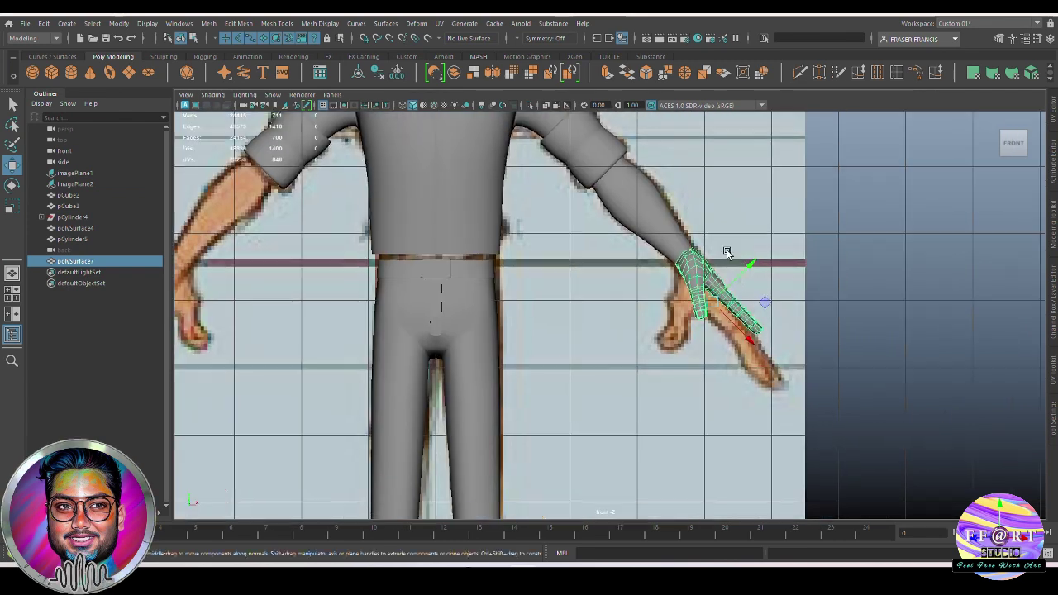
alt+right_drag(727, 253, 765, 269)
drag(777, 332, 795, 352)
drag(795, 276, 788, 274)
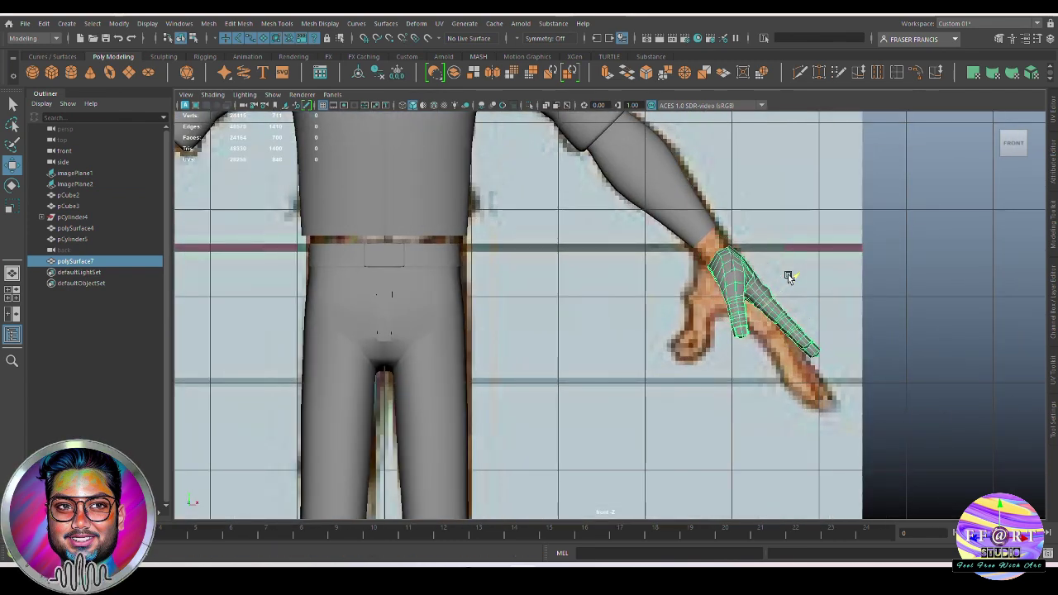
Step: Compare the hand's size and position with the wrist in the perspective and front views
key(space)
drag(847, 358, 893, 358)
key(space)
drag(725, 338, 726, 304)
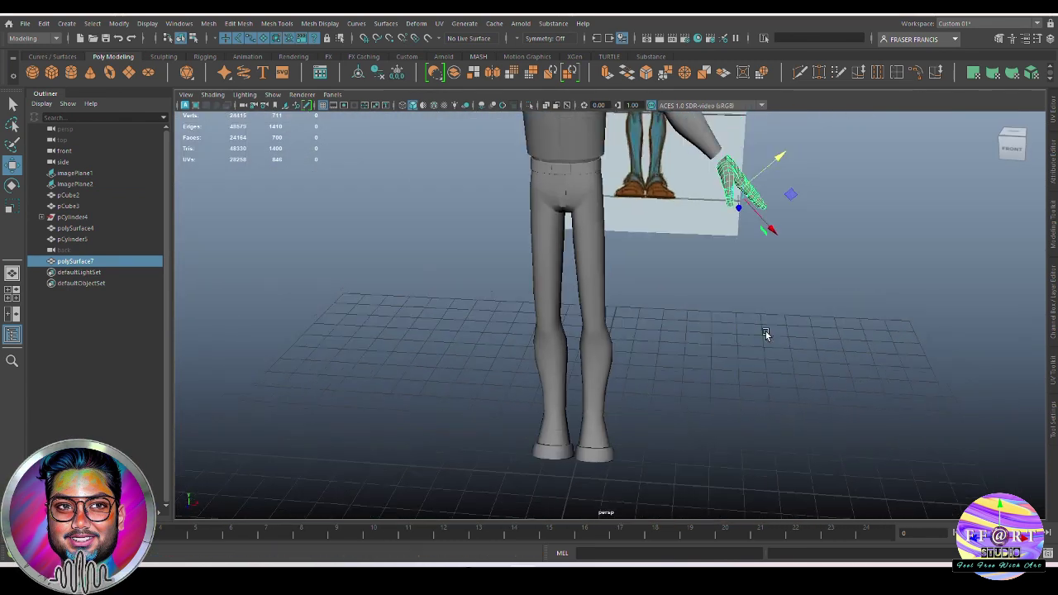
key(space)
drag(767, 334, 767, 370)
alt+right_drag(789, 311, 818, 308)
key(space)
drag(818, 347, 763, 392)
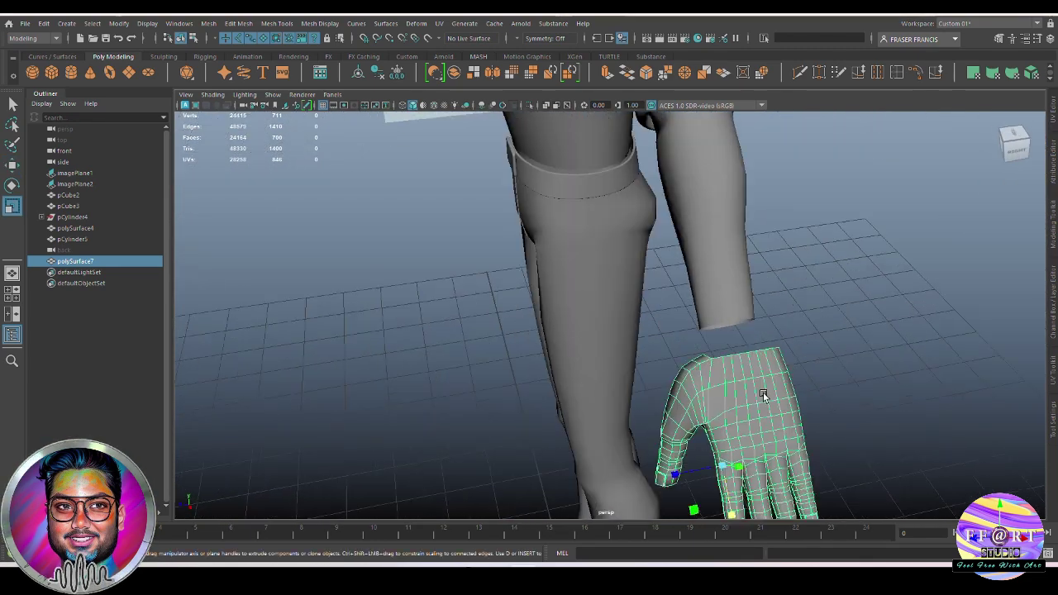
Step: Select the thumb's vertices with soft selection and scale the thumb thicker, checking it against the front reference
right_drag(761, 389, 760, 352)
double_click(739, 350)
alt+drag(744, 407, 708, 420)
key(b)
alt+middle_drag(673, 444, 711, 389)
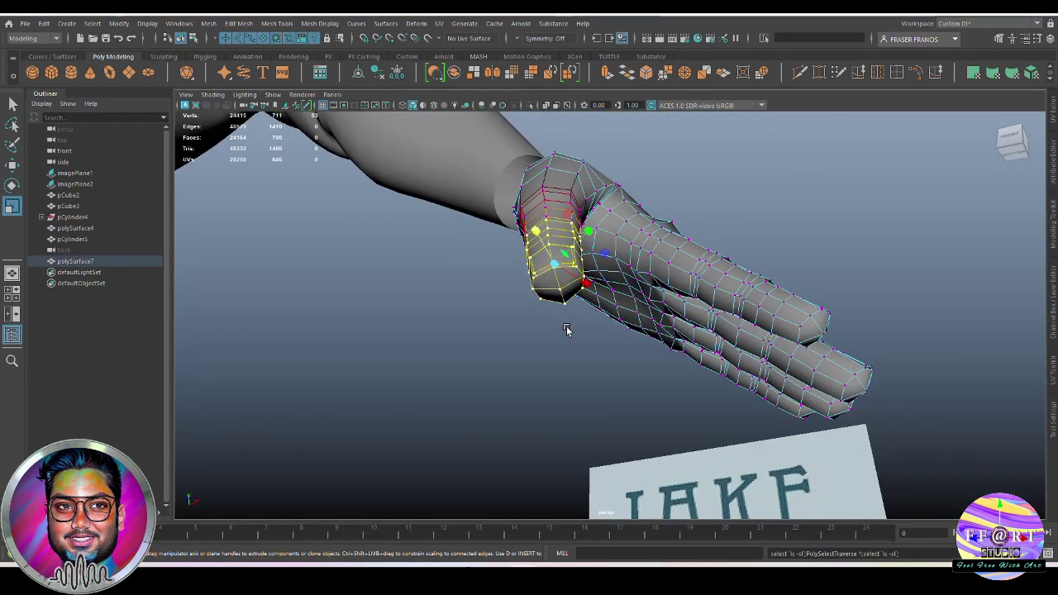
alt+drag(566, 330, 570, 306)
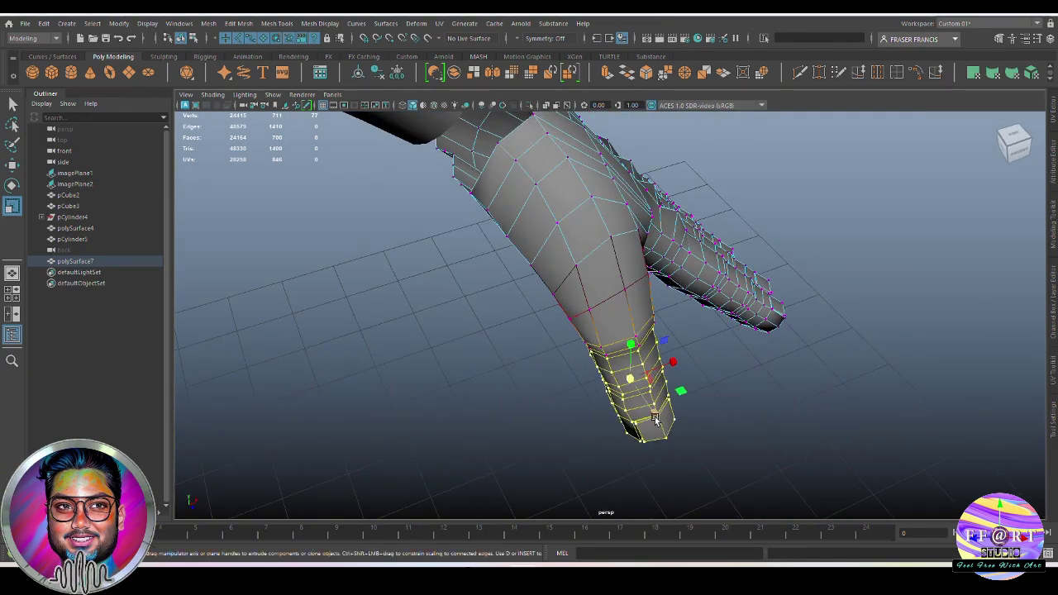
alt+drag(628, 393, 638, 308)
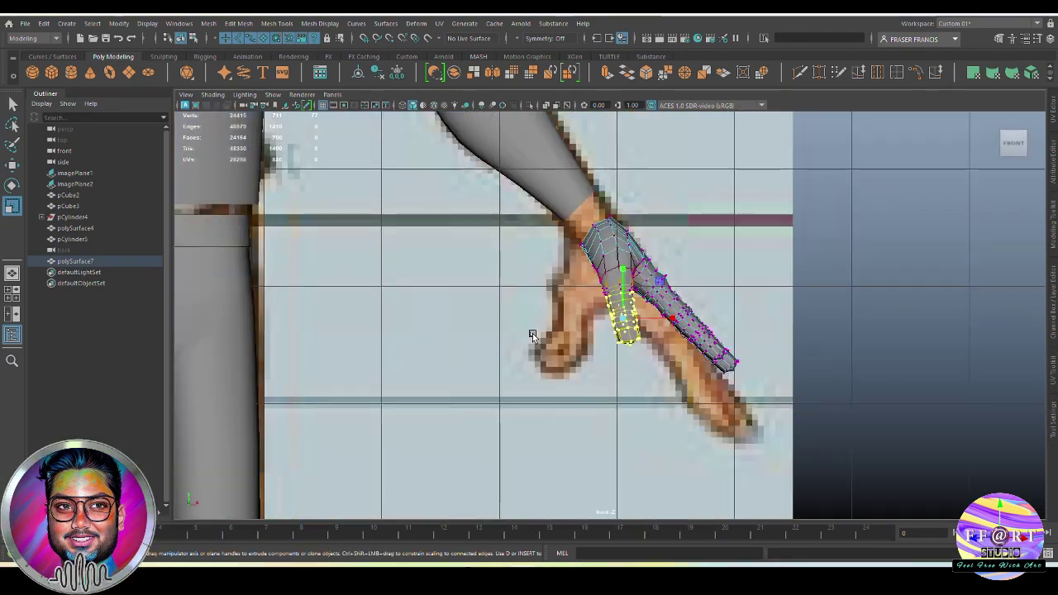
scroll(533, 335, up, 3)
scroll(787, 418, up, 3)
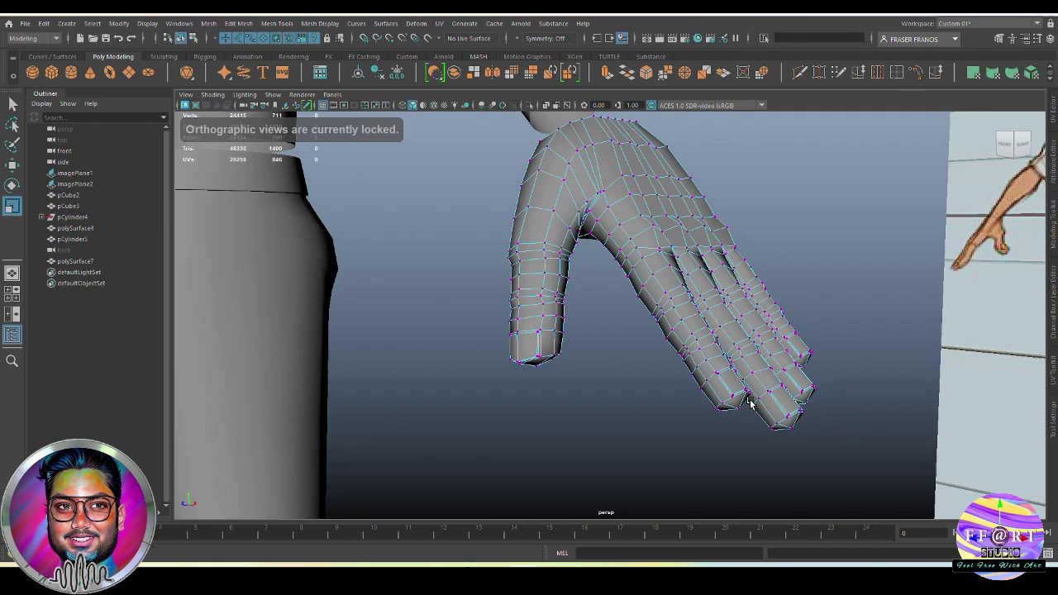
Step: Scale the fingertip vertices of the fingers with soft selection to refine their thickness
alt+drag(662, 381, 498, 369)
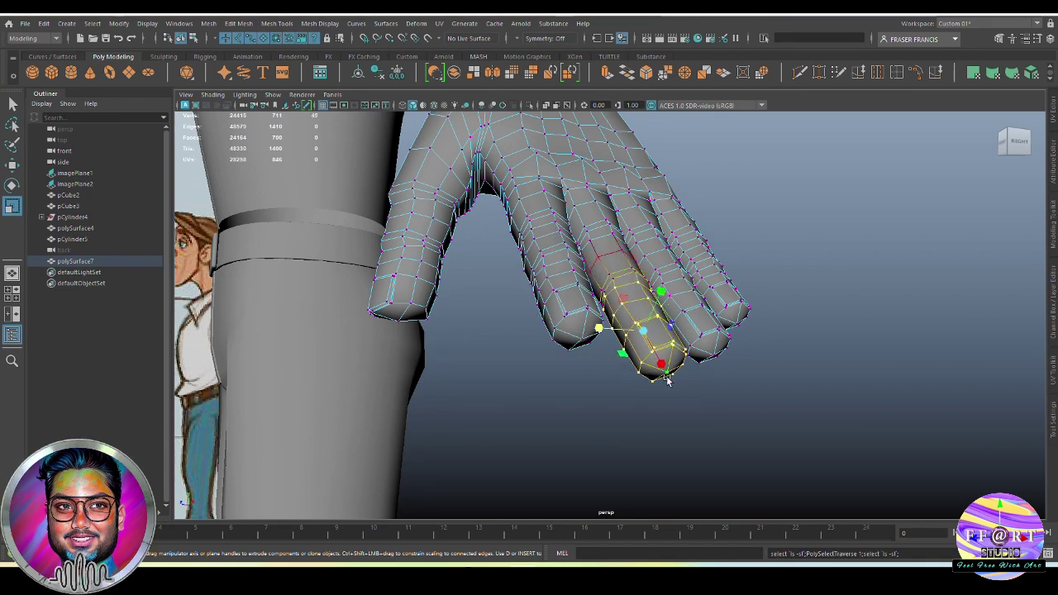
alt+drag(667, 379, 631, 373)
click(690, 371)
key(shift+period)
key(shift+period)
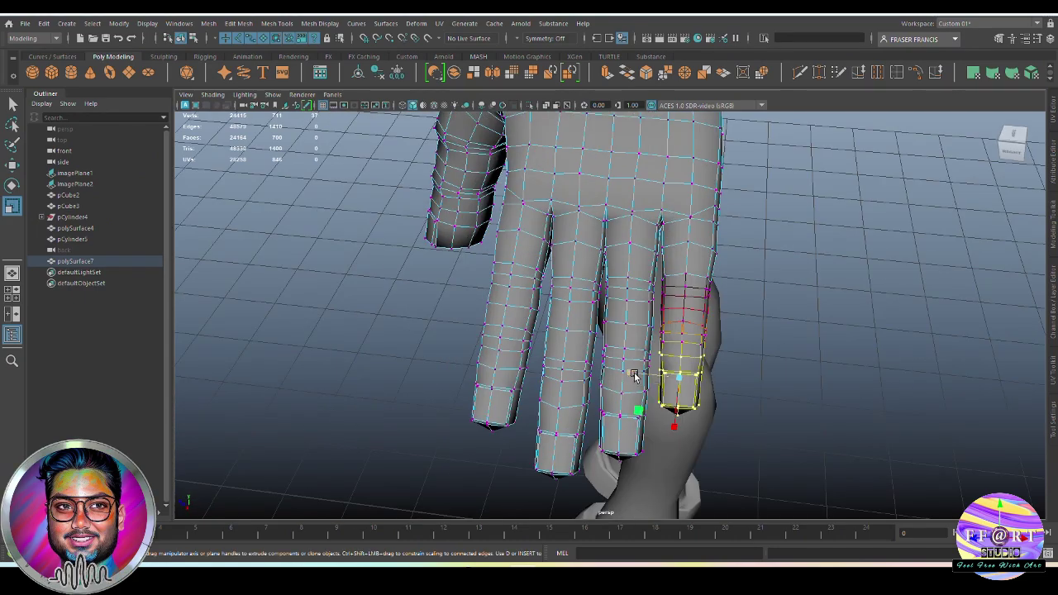
key(F8)
click(701, 314)
key(q)
Step: Adjust an edge on the back of the hand with soft selection to shape the surface behind the knuckles
alt+drag(701, 315, 628, 331)
scroll(579, 273, up, 3)
click(560, 259)
right_drag(559, 260, 560, 217)
double_click(566, 208)
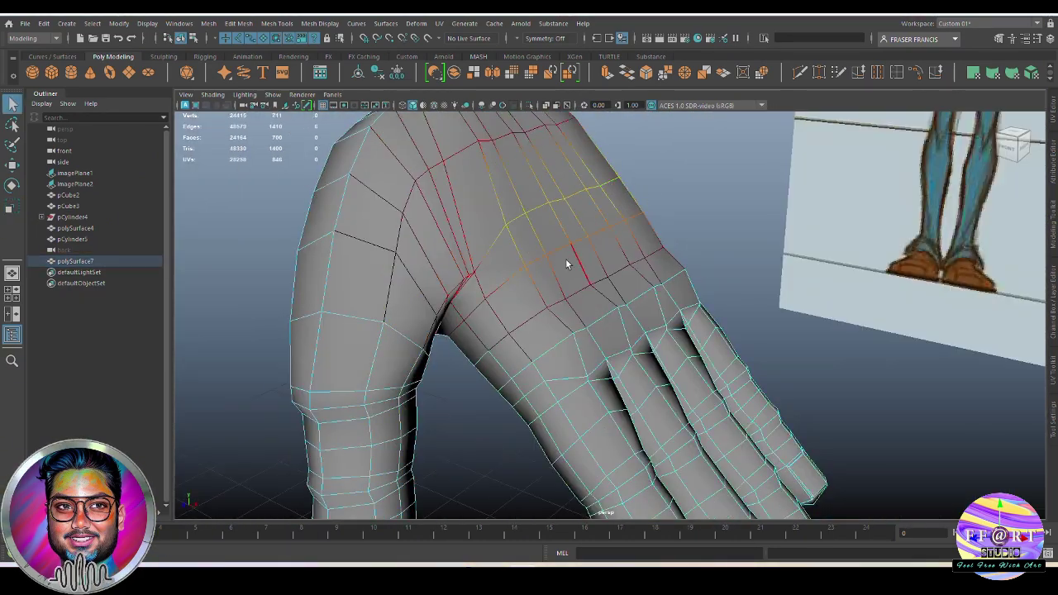
key(w)
alt+drag(567, 262, 608, 256)
scroll(609, 256, down, 5)
key(F8)
click(761, 348)
alt+drag(761, 347, 767, 345)
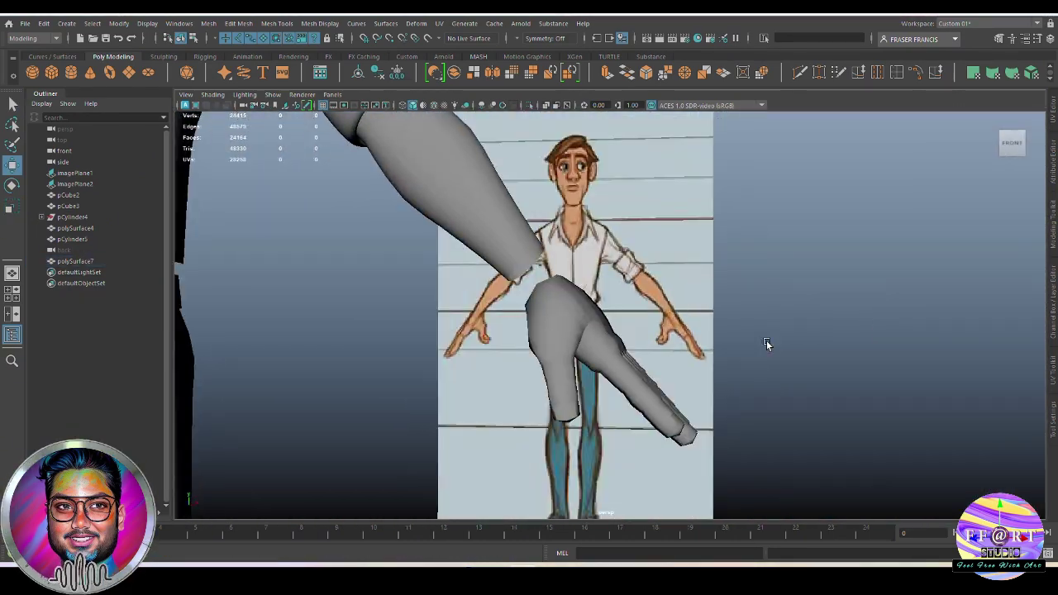
Step: Select the edges at the bases of the fingers and move them with soft selection to shape the knuckle area
scroll(638, 406, up, 3)
click(638, 406)
key(F8)
alt+drag(637, 406, 550, 310)
click(469, 329)
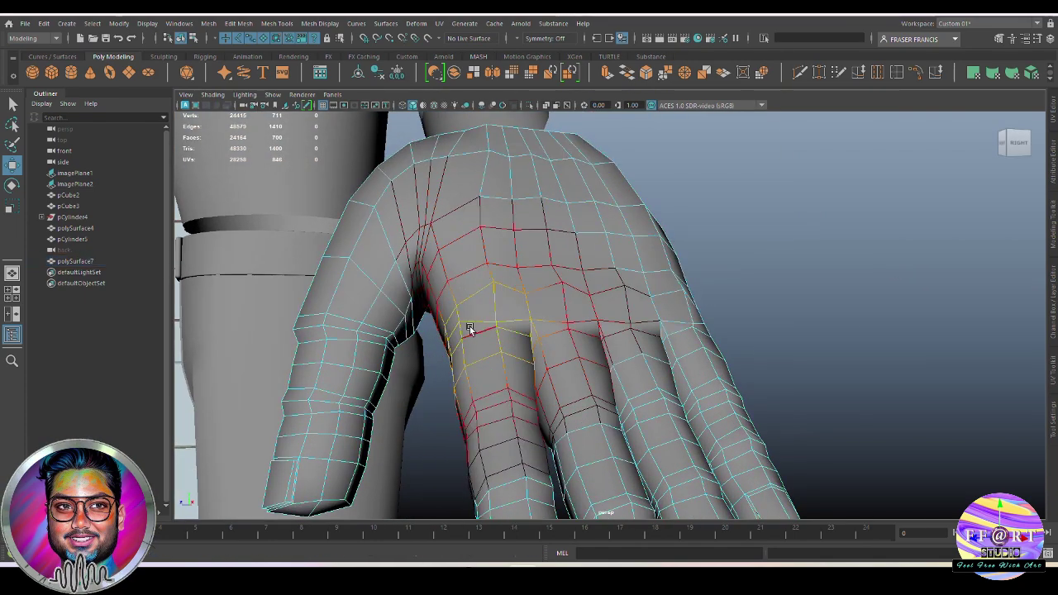
key(q)
shift+double_click(588, 321)
shift+double_click(683, 324)
key(b)
drag(808, 332, 716, 319)
key(w)
drag(615, 287, 626, 286)
scroll(662, 314, down, 4)
alt+drag(744, 322, 777, 343)
key(F8)
click(865, 349)
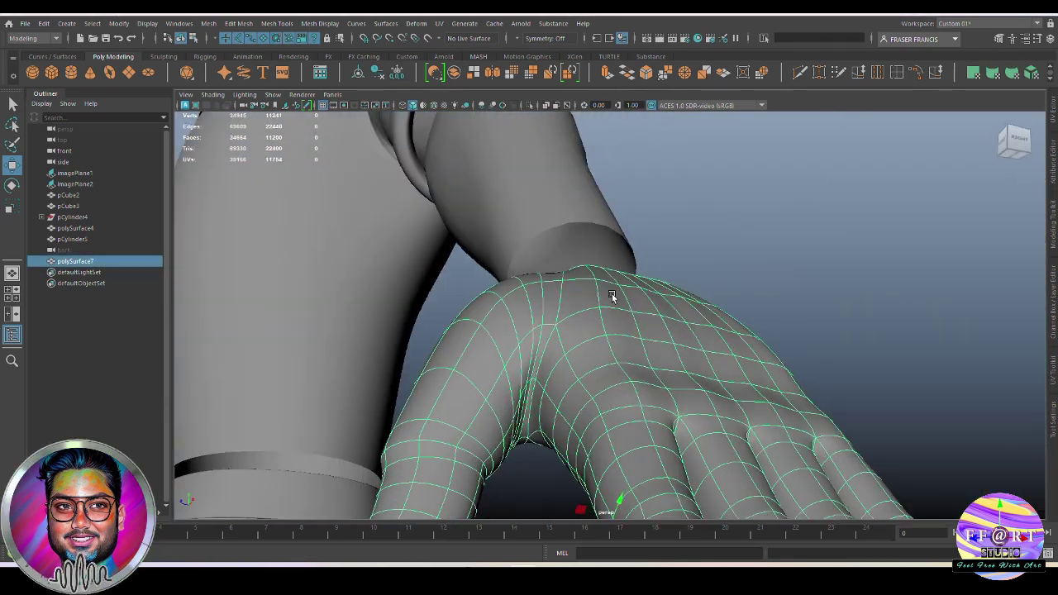
Step: Apply Edit Edge Flow to the edge loop between the thumb and the palm
alt+drag(612, 295, 556, 291)
key(F10)
double_click(548, 290)
alt+drag(650, 305, 579, 311)
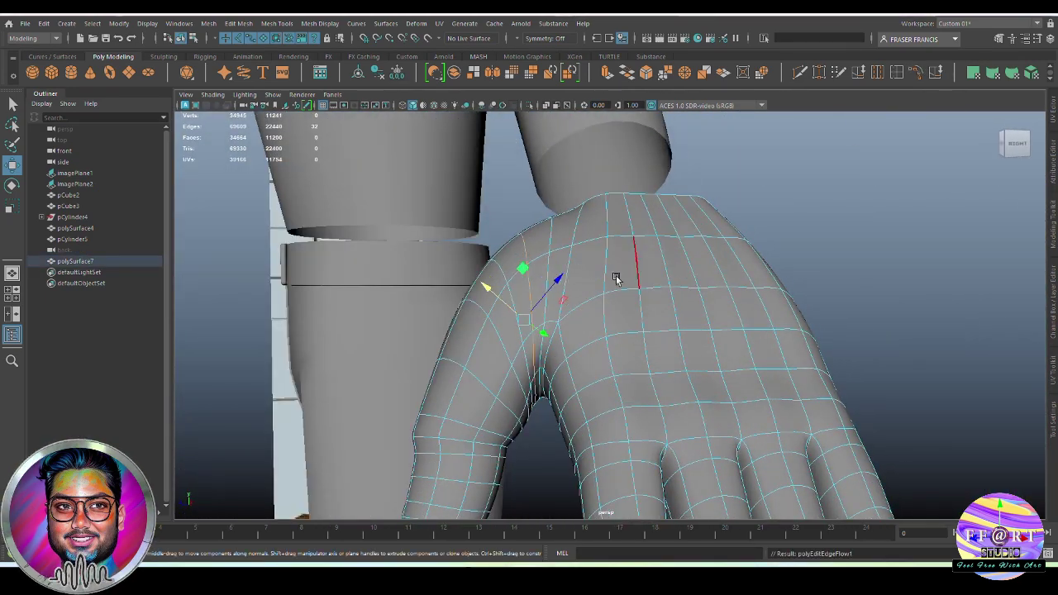
alt+drag(616, 279, 612, 389)
click(953, 212)
key(F8)
click(953, 211)
scroll(827, 306, down, 5)
alt+drag(859, 306, 783, 323)
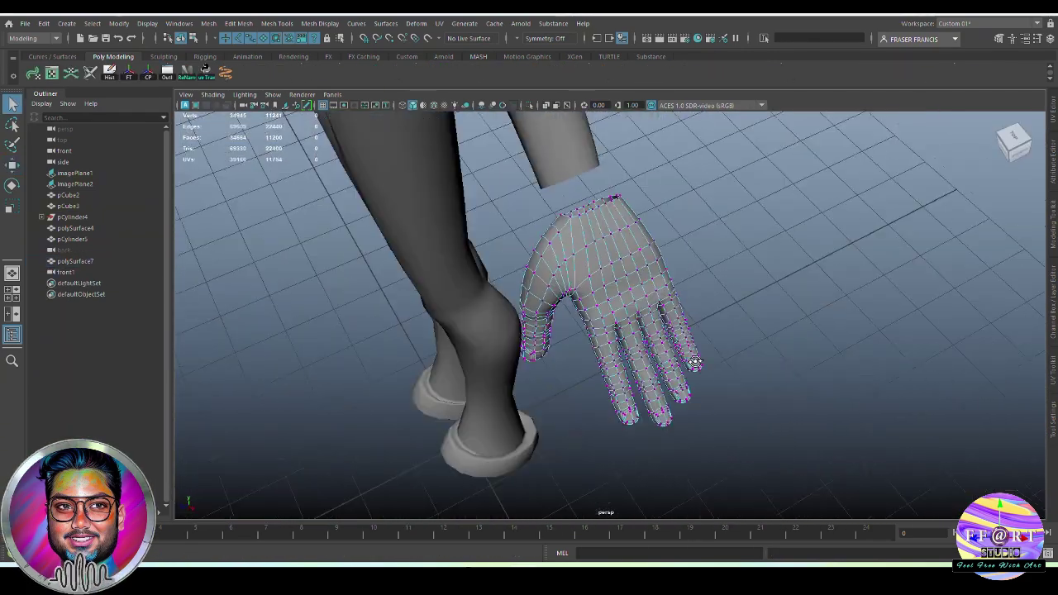
Step: Select the tip vertices of the four fingers and grow the selection to cover the whole fingers
alt+drag(694, 363, 639, 409)
shift+click(709, 379)
key(shift+period)
key(shift+period)
key(shift+period)
key(shift+period)
key(shift+period)
key(shift+period)
key(shift+period)
key(shift+period)
key(shift+period)
key(shift+period)
key(shift+period)
key(shift+period)
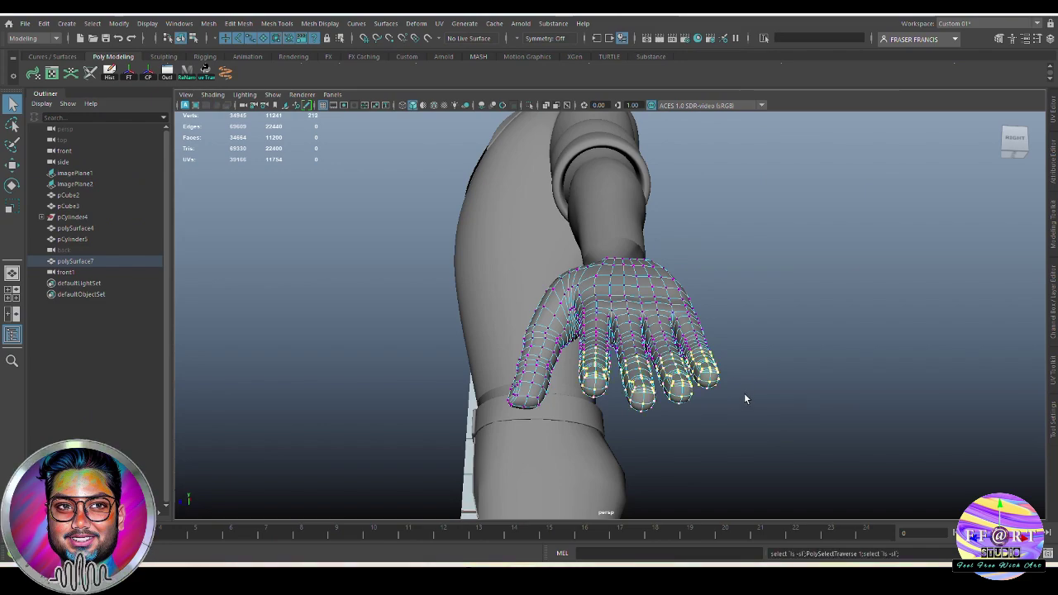
alt+drag(762, 380, 785, 396)
key(b)
key(w)
key(w)
Step: Move the four fingers' vertices outward along the finger direction in the front view to lengthen them toward the reference
alt+drag(616, 272, 716, 345)
mouse_move(763, 331)
alt+mouse_down()
mouse_move(912, 284)
mouse_move(810, 349)
mouse_move(759, 350)
alt+mouse_up()
alt+drag(662, 347, 738, 347)
drag(738, 347, 672, 347)
key(w)
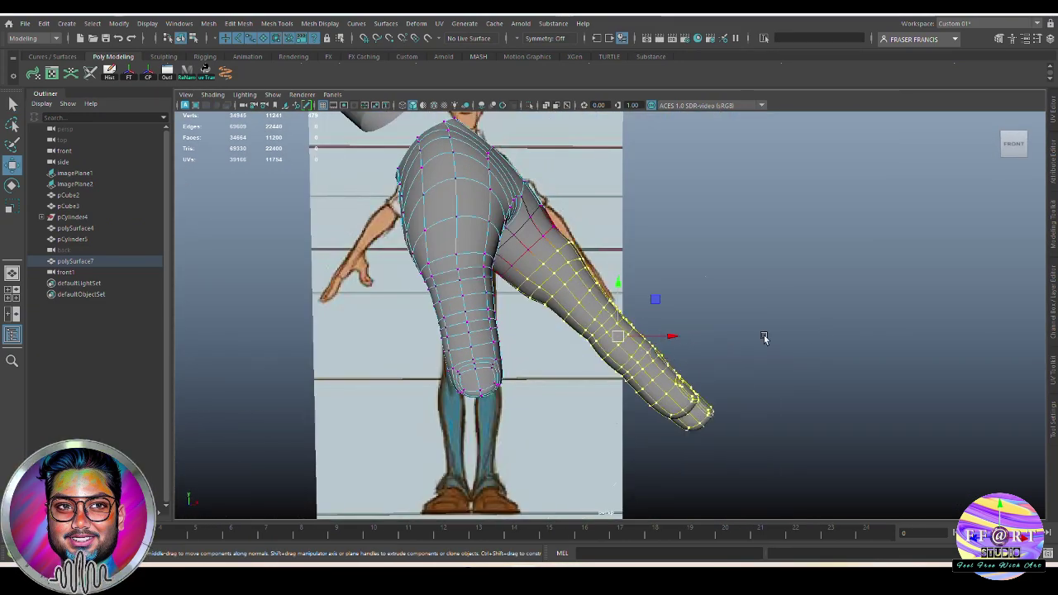
key(space)
key(space)
key(w)
drag(782, 342, 732, 344)
ctrl+right_drag(767, 352, 721, 347)
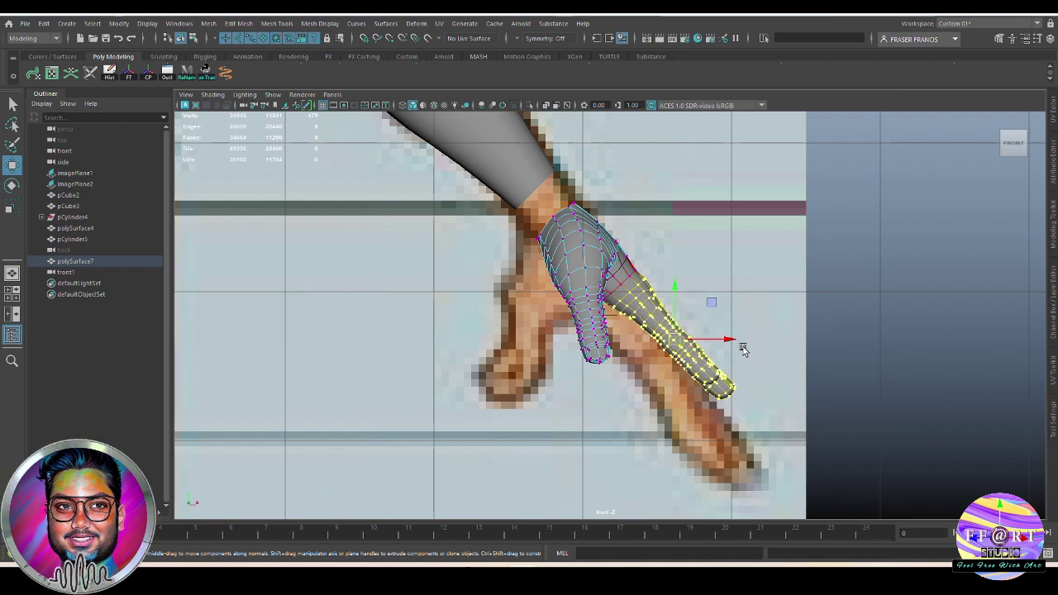
key(d)
drag(712, 377, 730, 394)
Step: Scale the four fingers' selected vertices, return to object mode and compare the hand with the reference
key(r)
key(w)
key(r)
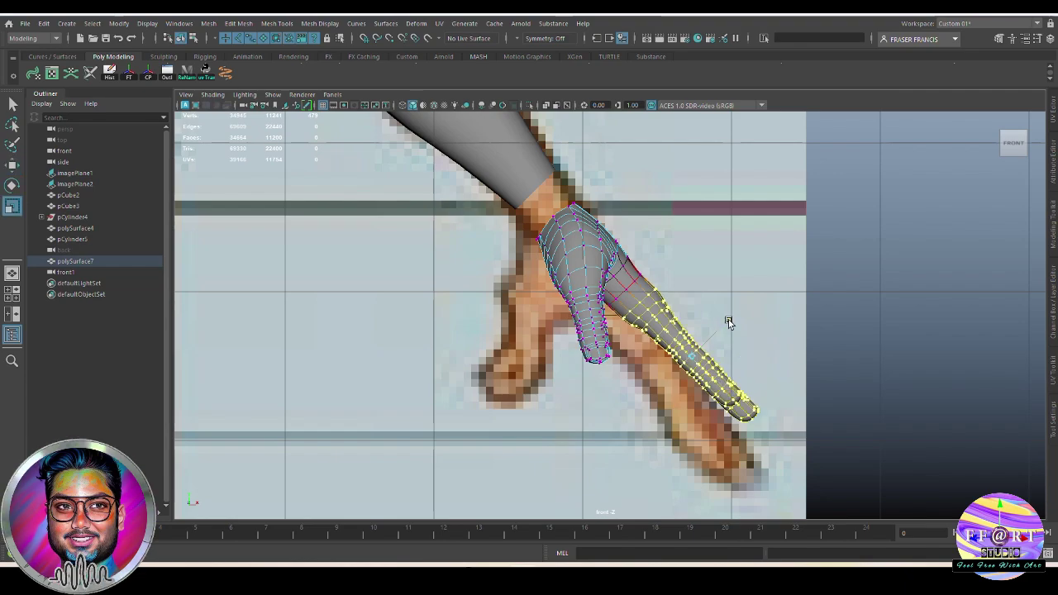
drag(730, 323, 702, 416)
key(space)
key(space)
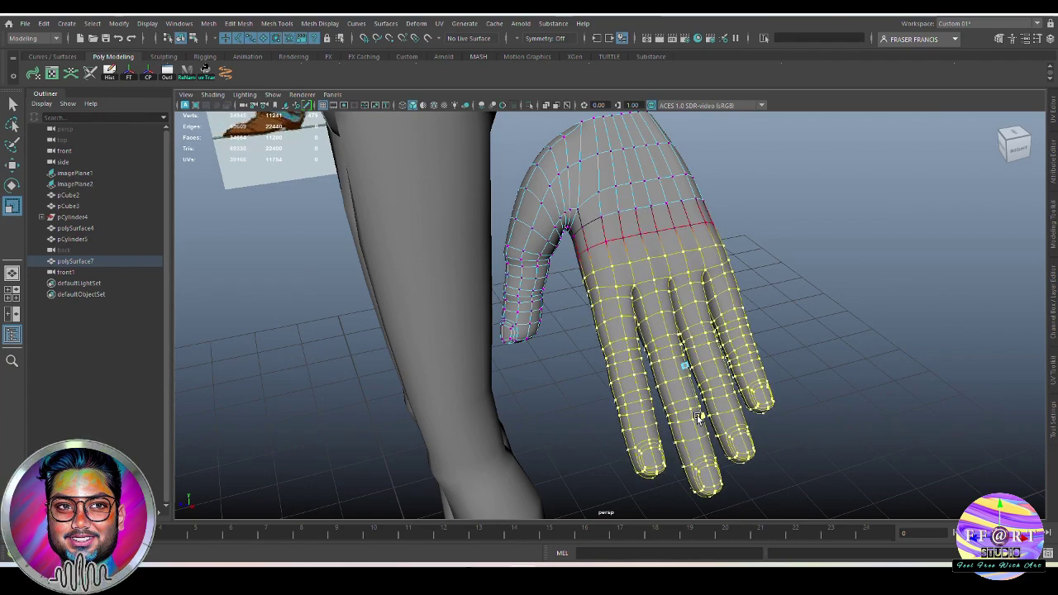
right_drag(702, 416, 744, 376)
click(877, 405)
alt+drag(876, 405, 694, 331)
click(601, 269)
click(785, 372)
key(space)
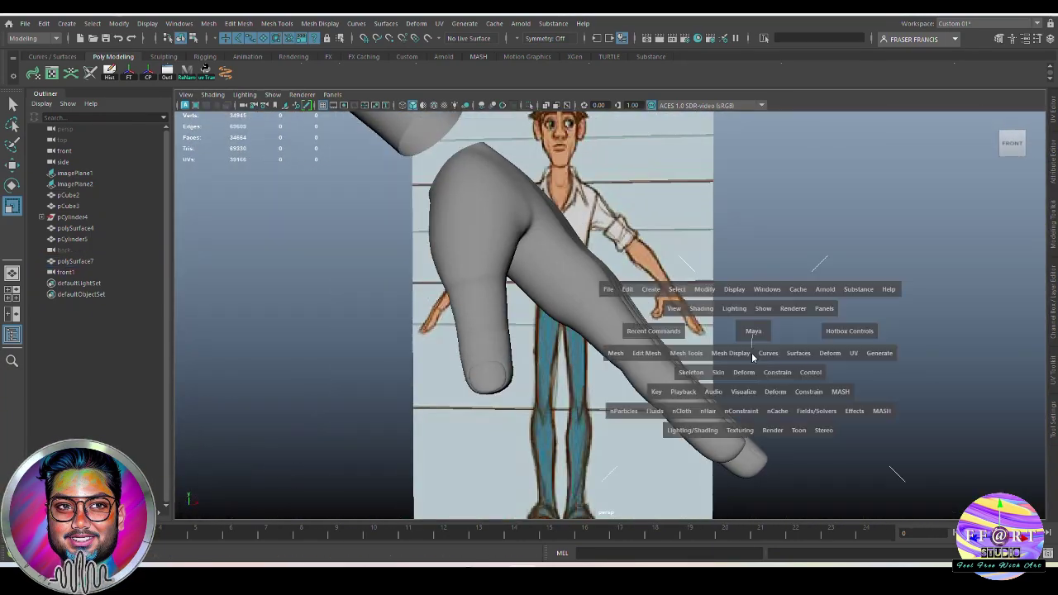
Step: Select the thumb tip's vertices and grow the selection up the thumb
click(1054, 314)
click(650, 366)
click(1054, 314)
alt+drag(650, 366, 542, 331)
right_drag(542, 332, 496, 331)
click(534, 330)
drag(534, 331, 657, 418)
click(536, 316)
click(506, 399)
key(shift+period)
key(shift+period)
key(shift+period)
key(shift+period)
key(shift+period)
Step: Adjust the thumb tip's position with soft selection against the reference drawing in the front view
key(space)
key(space)
scroll(555, 321, up, 2)
key(w)
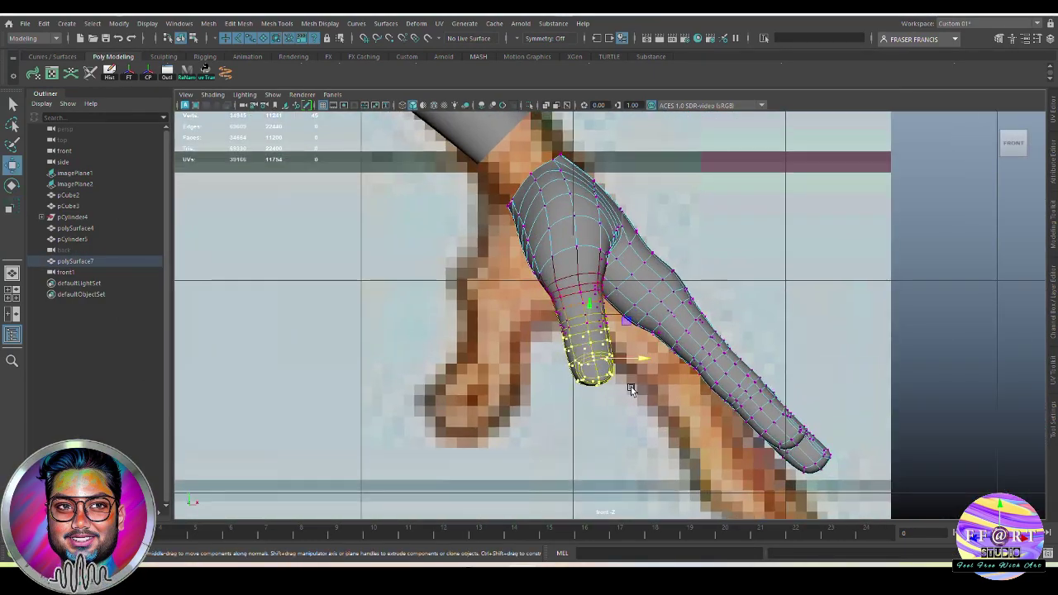
key(space)
key(space)
key(shift+period)
key(shift+period)
alt+drag(576, 337, 606, 416)
Step: Move the edge at the thumb's base with soft selection to refine the thumb's shape and return to object mode
click(621, 278)
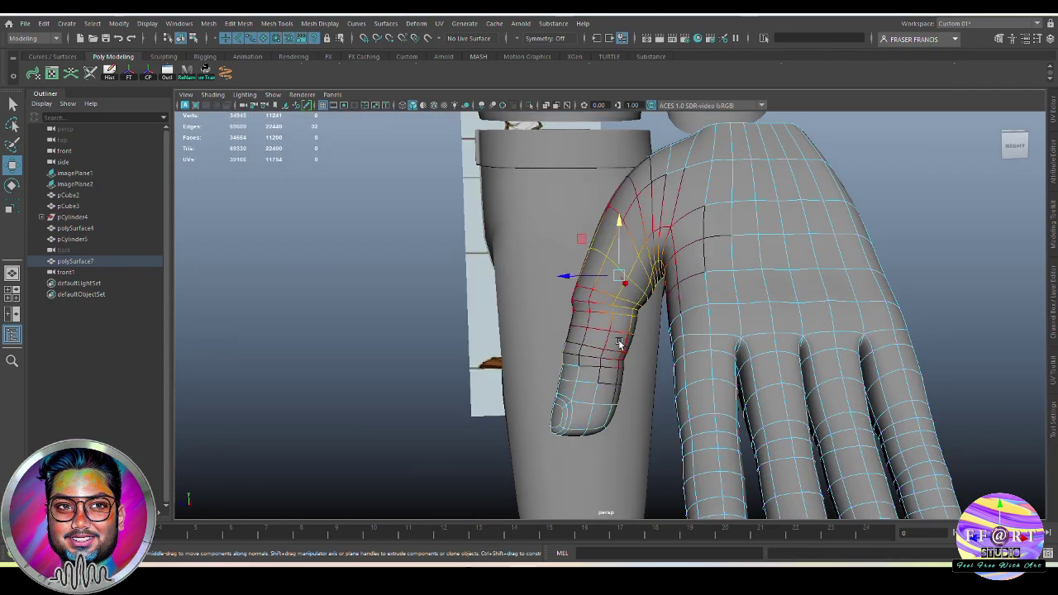
key(b)
alt+drag(598, 302, 633, 392)
click(634, 392)
right_drag(633, 392, 661, 364)
scroll(657, 327, down, 5)
scroll(657, 323, up, 5)
click(607, 333)
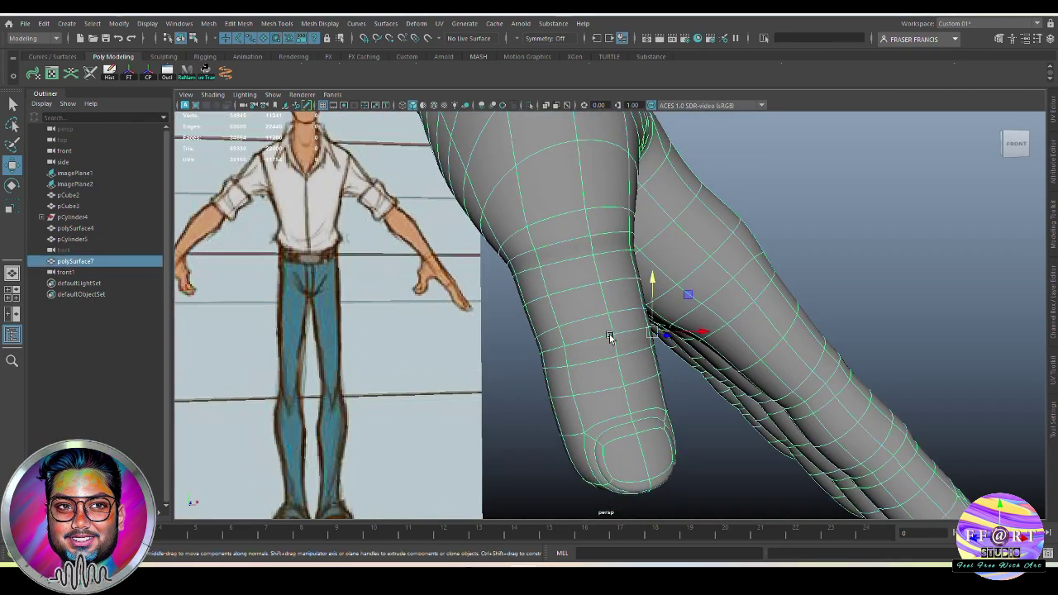
Step: Turn off the hand's smooth preview, slide the thumb's edge loops to even out their spacing, and restore the preview
key(1)
right_drag(607, 333, 609, 289)
alt+drag(608, 315, 793, 331)
double_click(631, 356)
key(g)
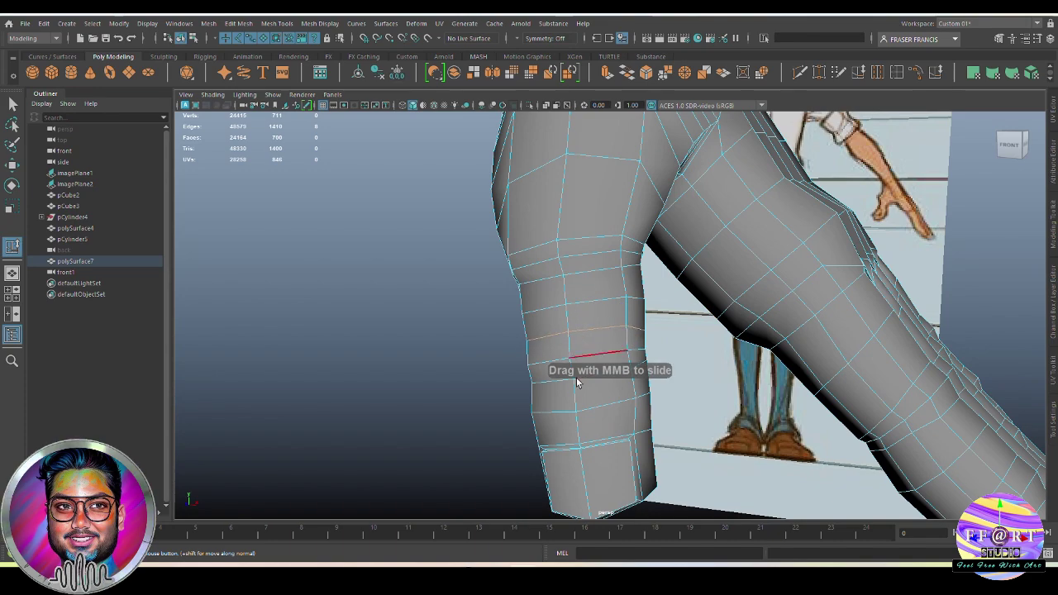
double_click(637, 398)
alt+drag(638, 397, 649, 368)
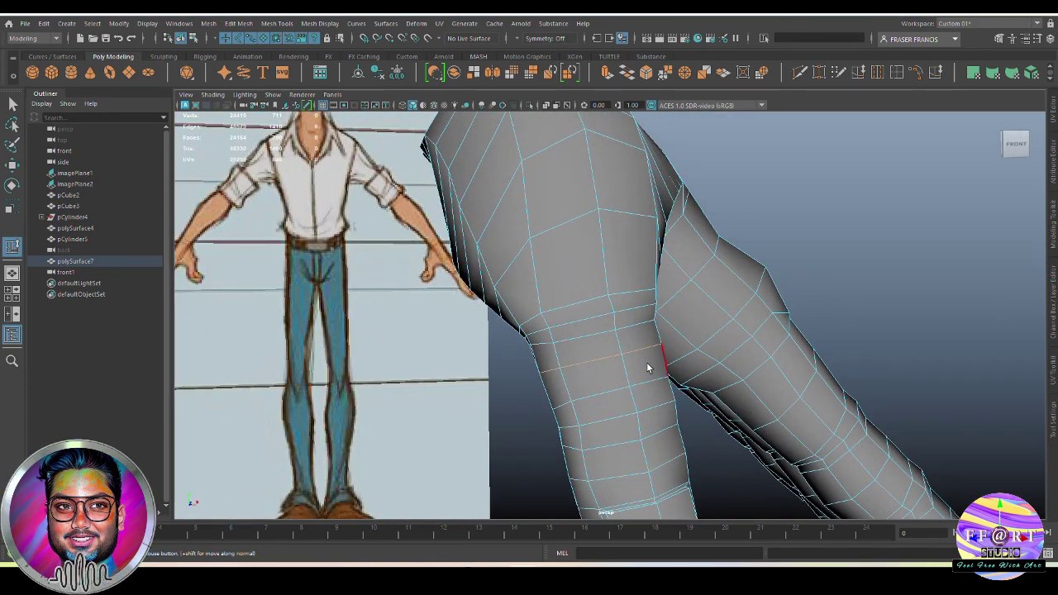
double_click(639, 314)
alt+drag(638, 315, 683, 314)
right_drag(683, 314, 727, 277)
alt+drag(728, 331, 588, 368)
click(588, 368)
key(3)
click(704, 380)
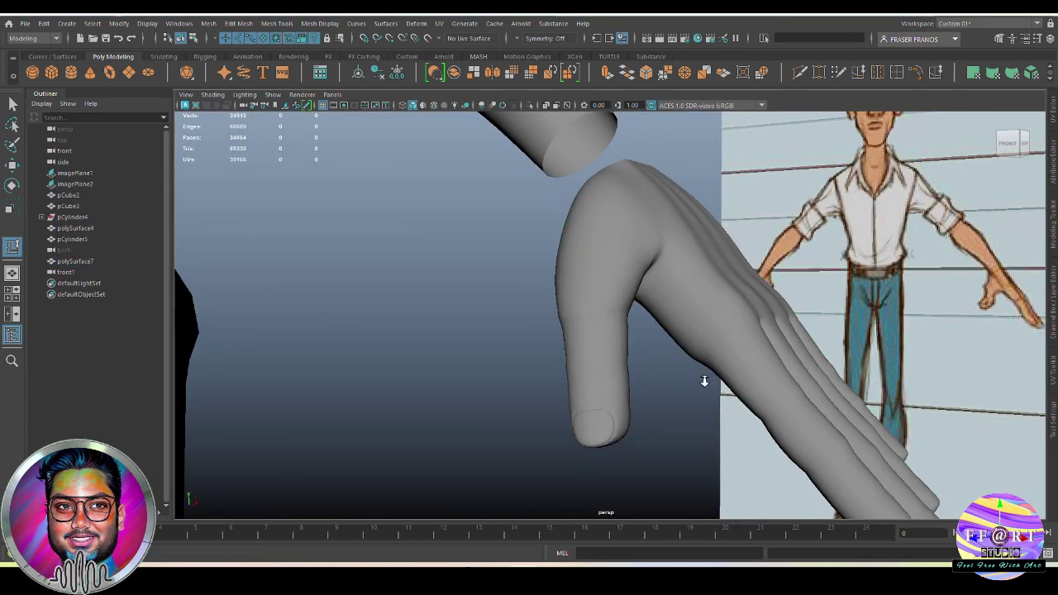
Step: Slide another edge loop on the middle of the thumb and return to object mode
mouse_move(704, 380)
alt+mouse_down()
mouse_move(838, 384)
mouse_move(756, 427)
mouse_move(708, 390)
alt+mouse_up()
right_drag(641, 384, 640, 347)
scroll(624, 329, up, 4)
alt+drag(661, 384, 780, 245)
double_click(624, 328)
scroll(781, 245, down, 4)
right_drag(702, 289, 748, 252)
click(780, 248)
Step: Inspect the smoothed hand's wireframe and its proportions next to the forearm in the perspective view
alt+drag(781, 248, 737, 312)
click(737, 312)
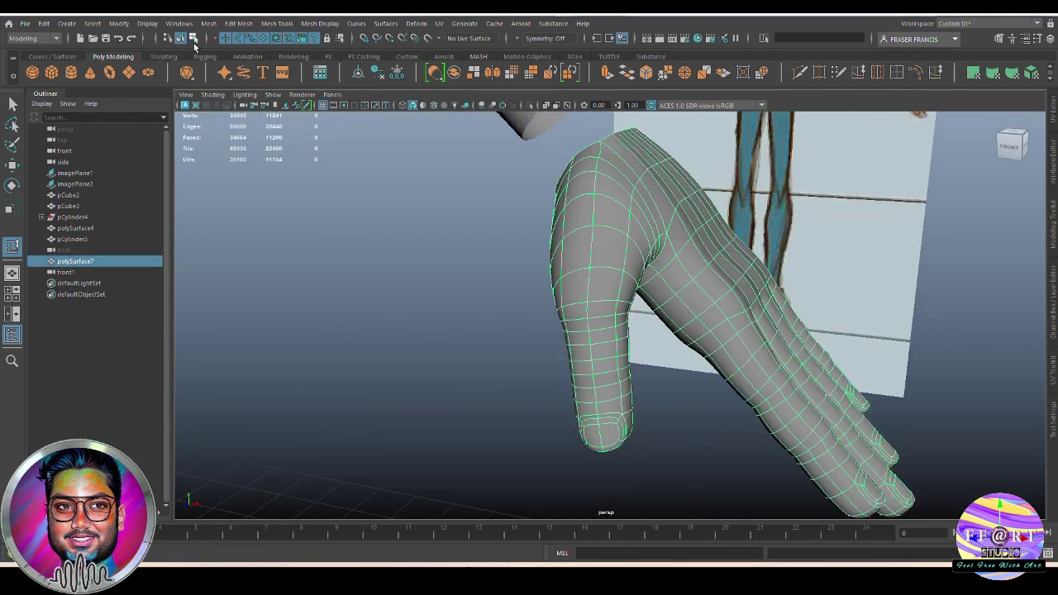
scroll(161, 76, down, 1)
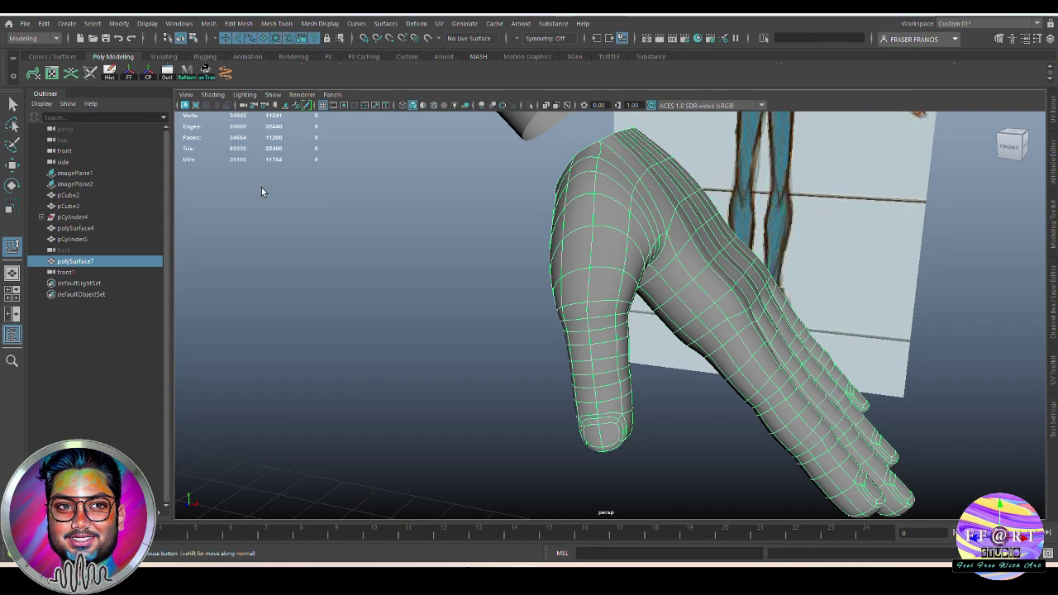
click(347, 234)
scroll(728, 310, down, 4)
mouse_move(727, 311)
alt+mouse_down()
mouse_move(708, 328)
mouse_move(718, 327)
alt+mouse_up()
scroll(662, 298, down, 4)
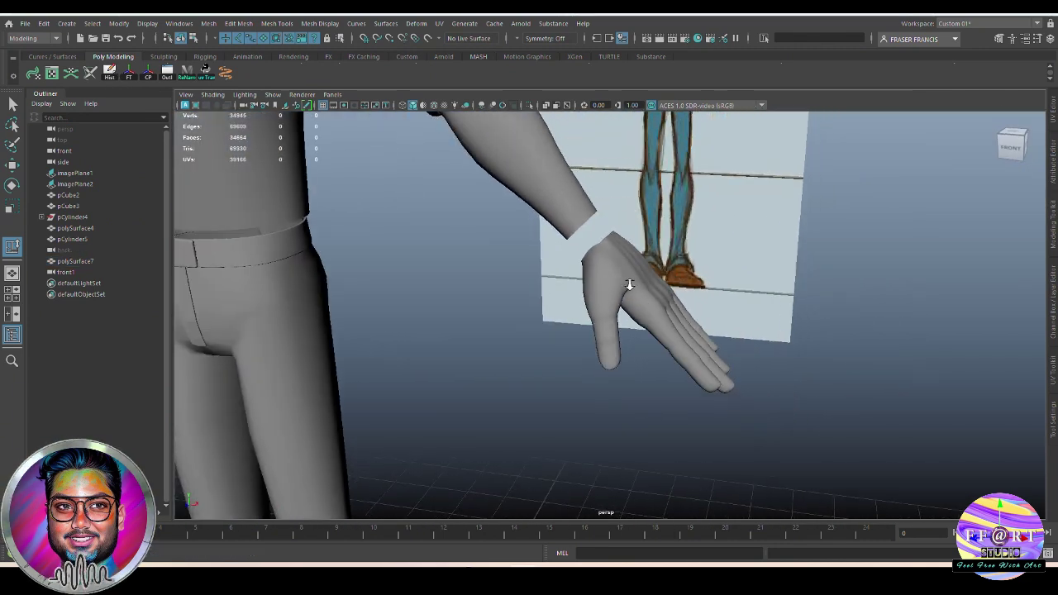
Step: Compare the hand's and forearm's size and placement with the reference drawing in the front view
alt+drag(628, 284, 664, 347)
key(space)
key(space)
click(668, 346)
alt+right_drag(760, 343, 714, 335)
scroll(536, 239, up, 2)
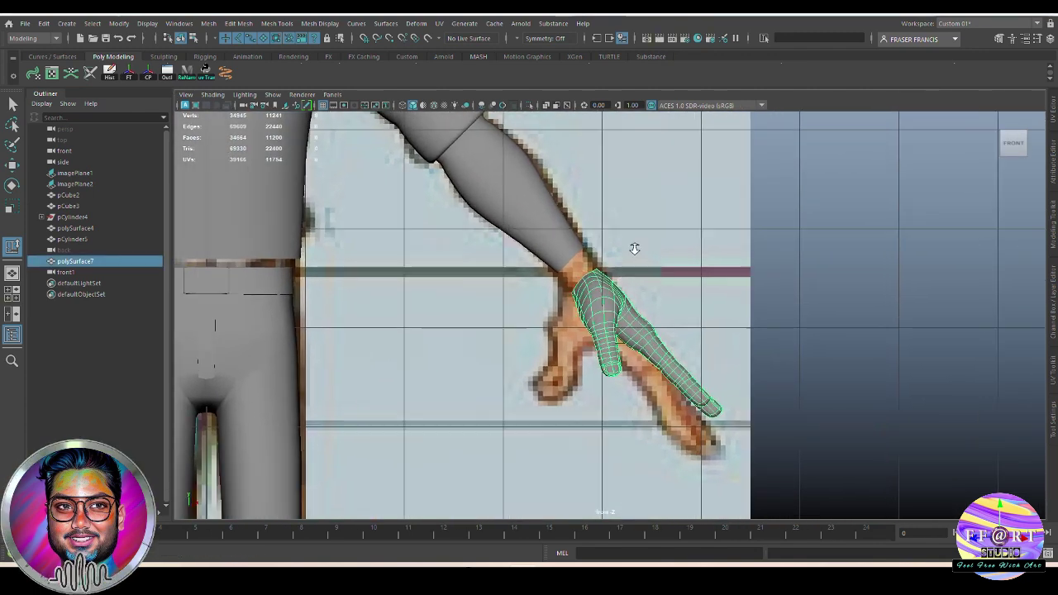
click(567, 270)
shift+click(595, 300)
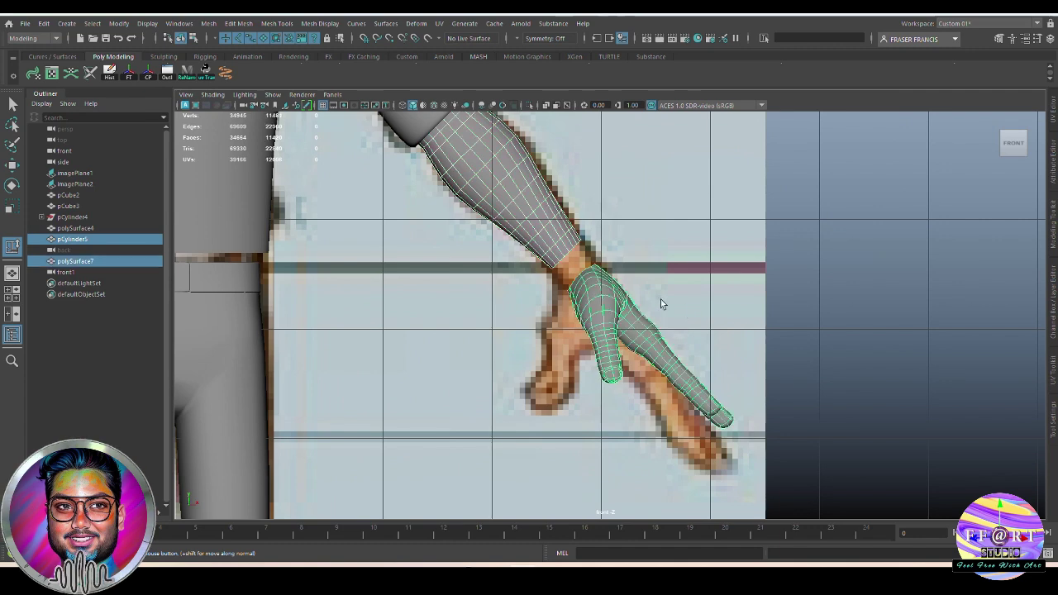
click(692, 295)
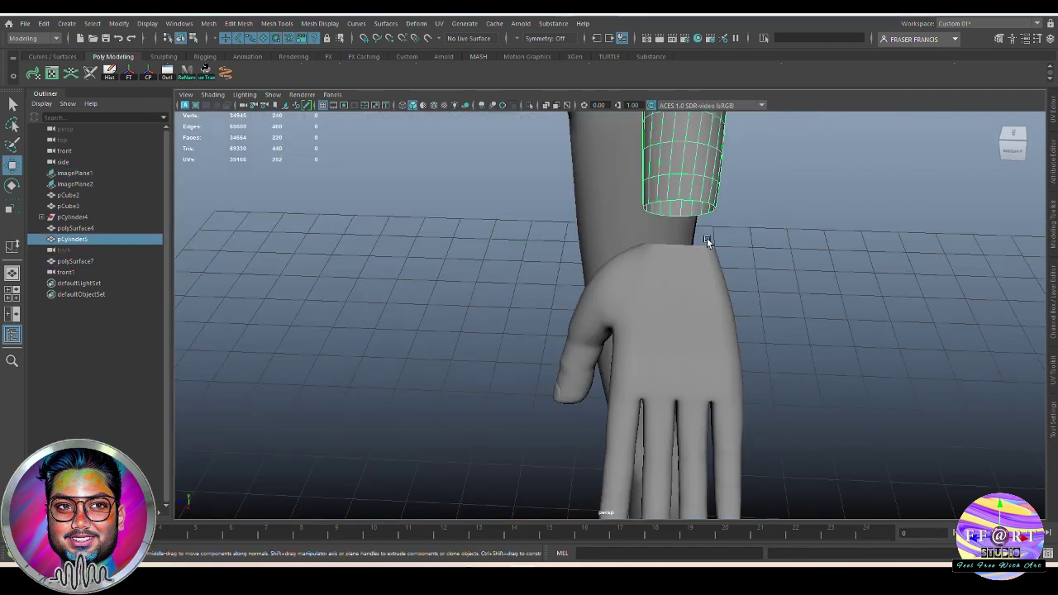
Step: Combine the forearm and hand into one mesh and delete its construction history
shift+click(711, 302)
alt+drag(711, 302, 779, 255)
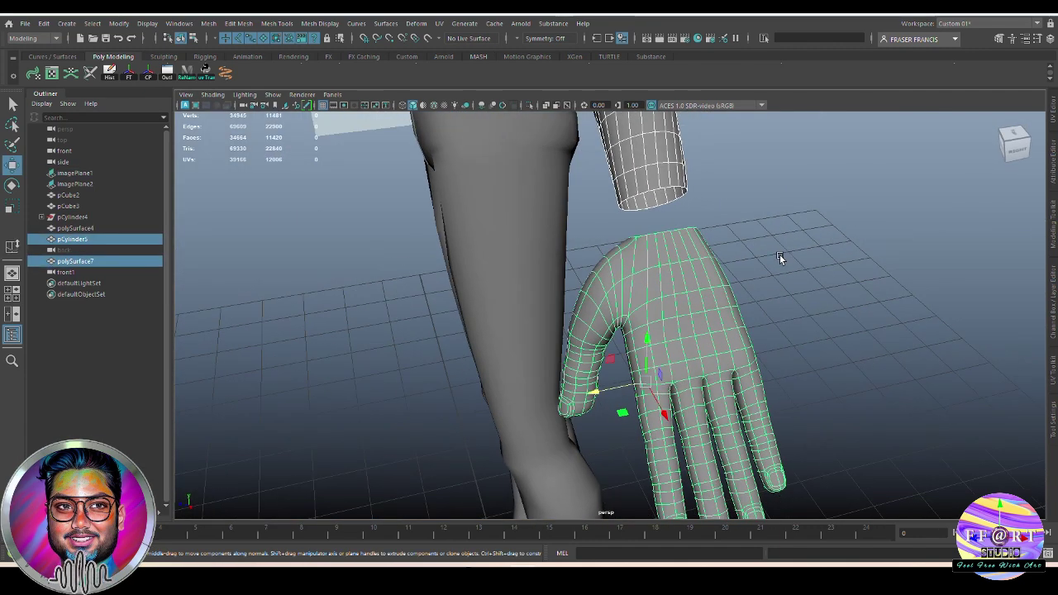
shift+right_click(792, 208)
right_drag(793, 378, 769, 439)
click(116, 73)
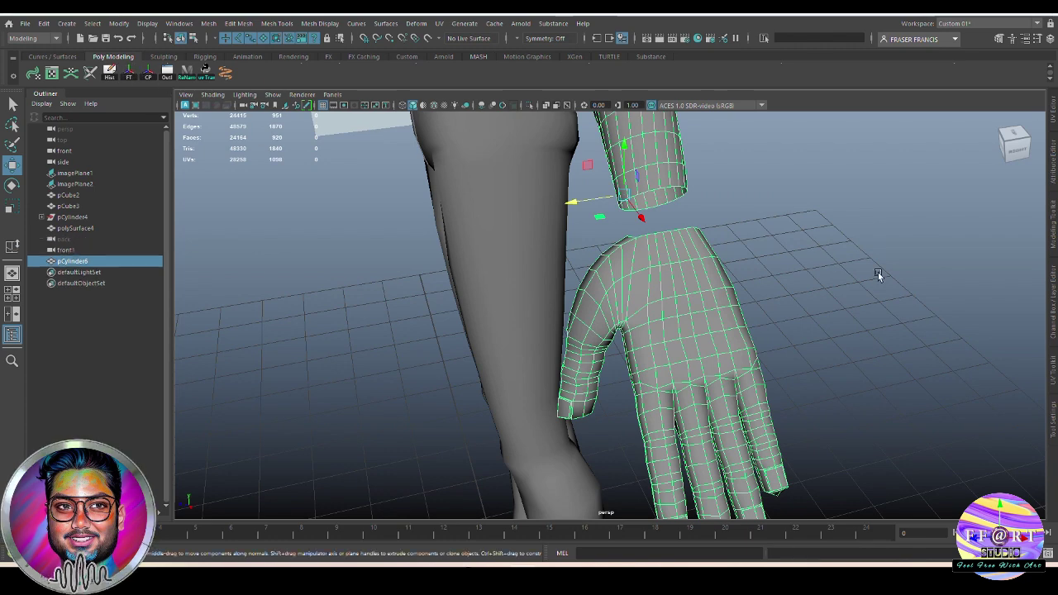
Step: Bridge the open border edges of the forearm and hand with an added division, and return to object mode
right_drag(652, 246, 652, 218)
scroll(728, 267, up, 2)
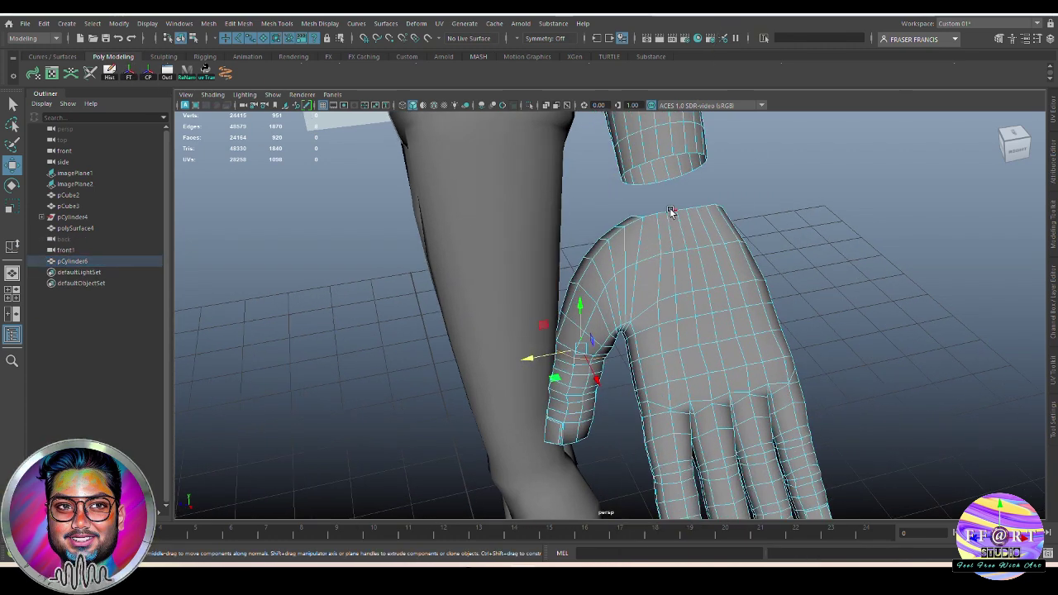
alt+drag(750, 200, 395, 183)
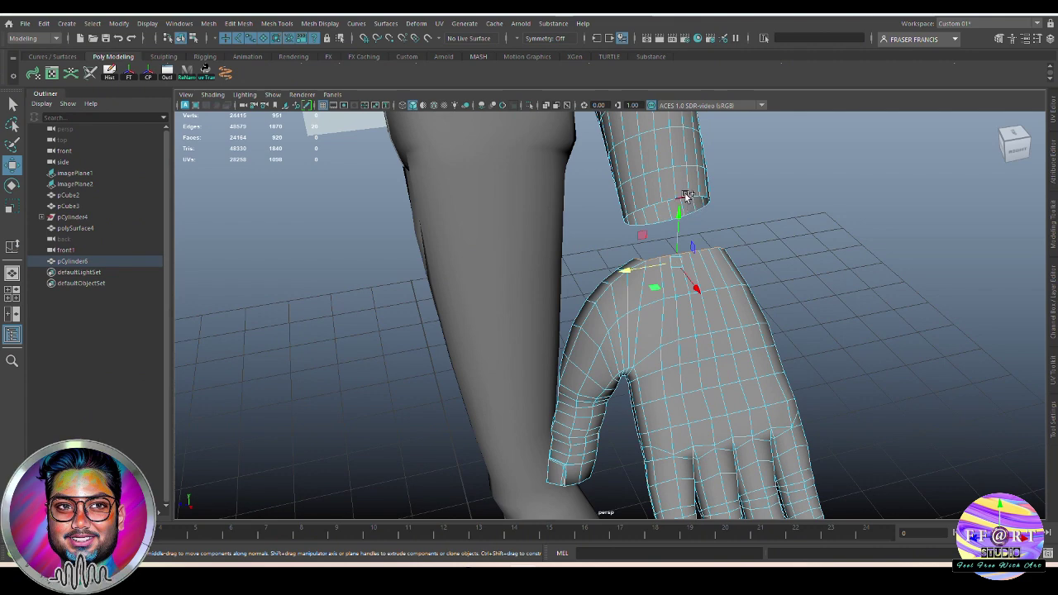
alt+drag(703, 215, 827, 158)
shift+right_click(822, 158)
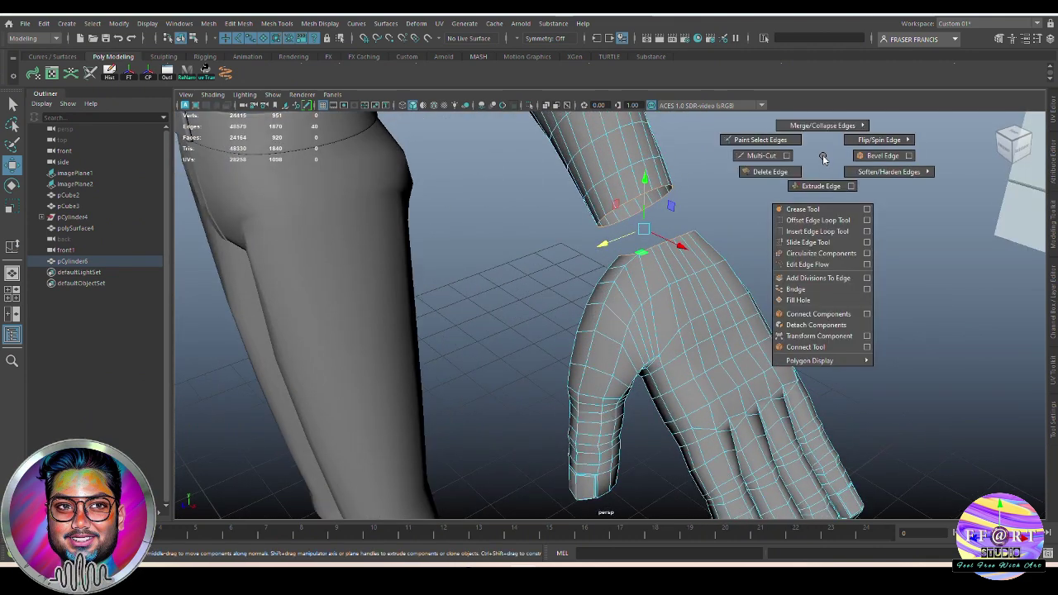
click(833, 289)
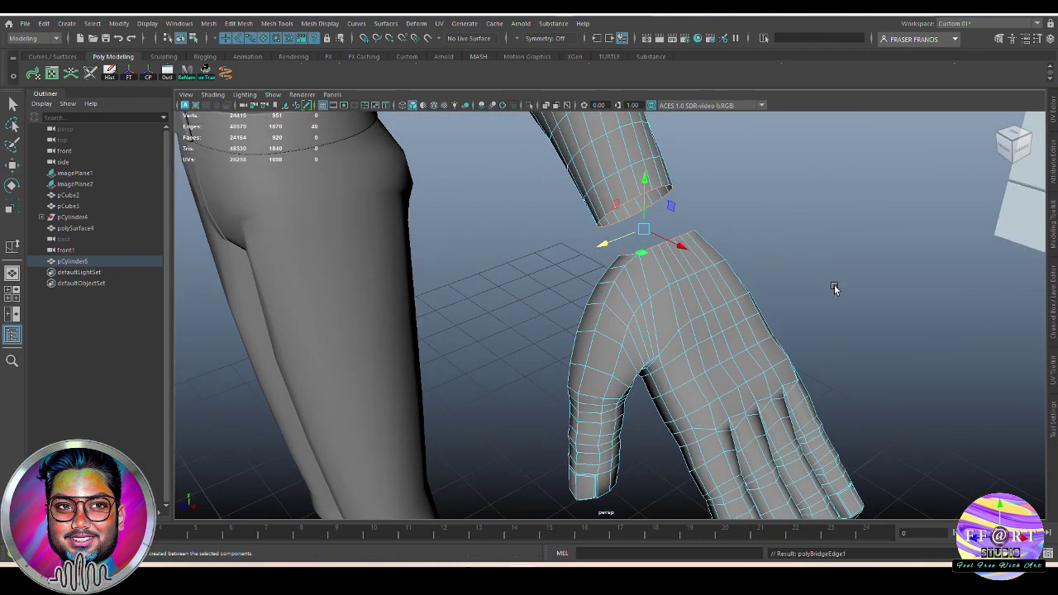
alt+drag(827, 281, 835, 337)
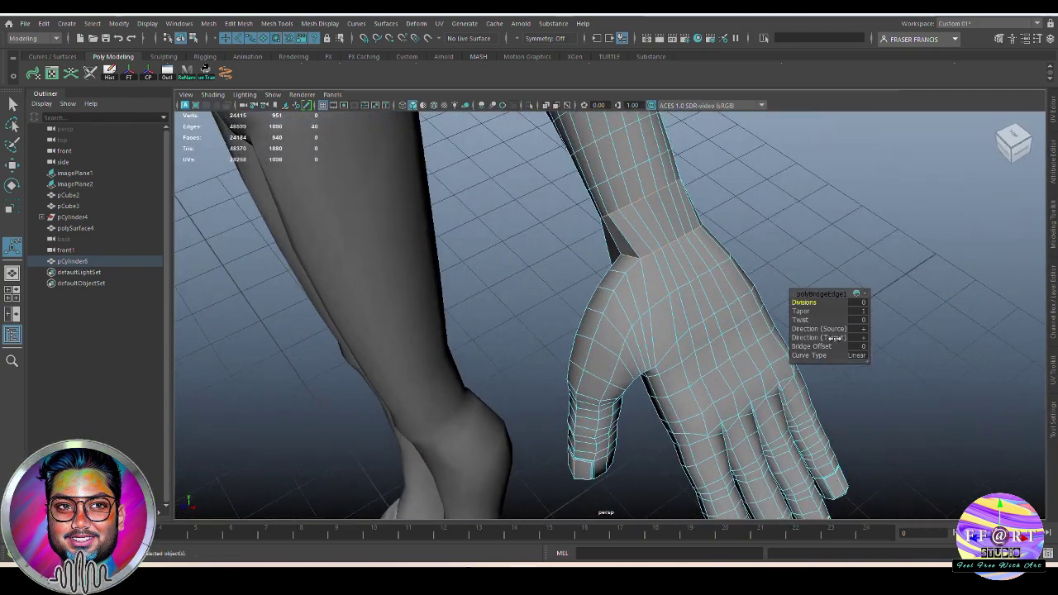
drag(810, 303, 633, 286)
key(q)
right_drag(633, 286, 672, 263)
click(708, 286)
click(666, 289)
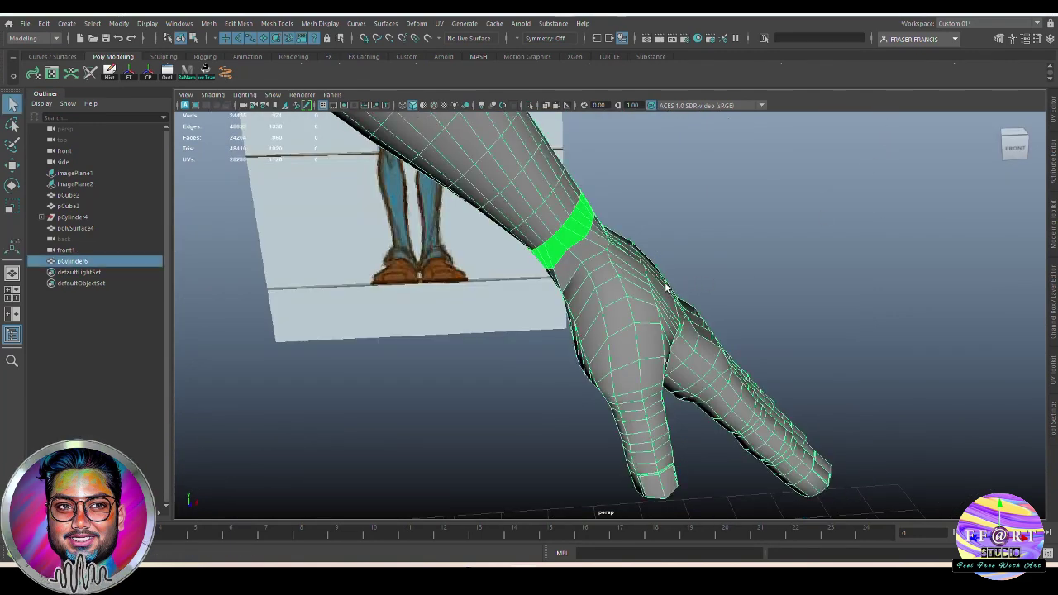
Step: Assign the existing lambert1 material to the joined arm and check the wrist from several angles
shift+right_click(770, 186)
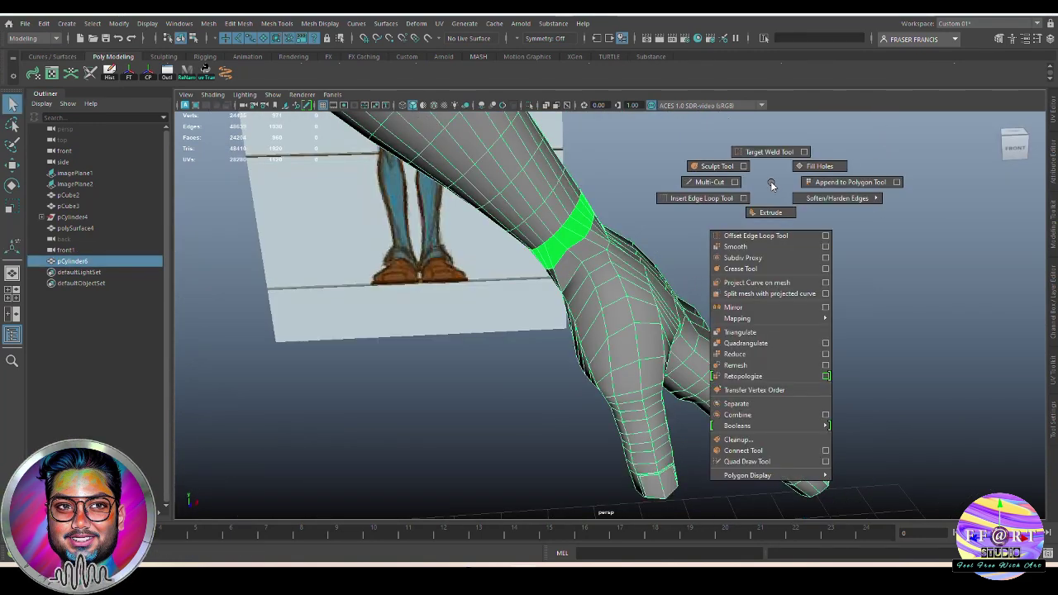
right_click(771, 183)
mouse_move(785, 486)
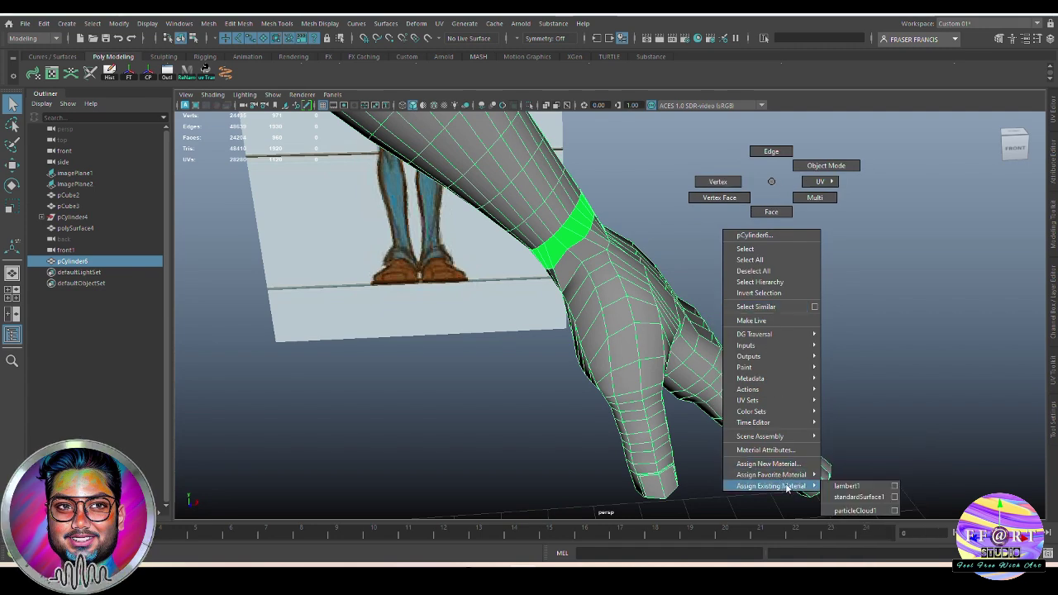
click(836, 486)
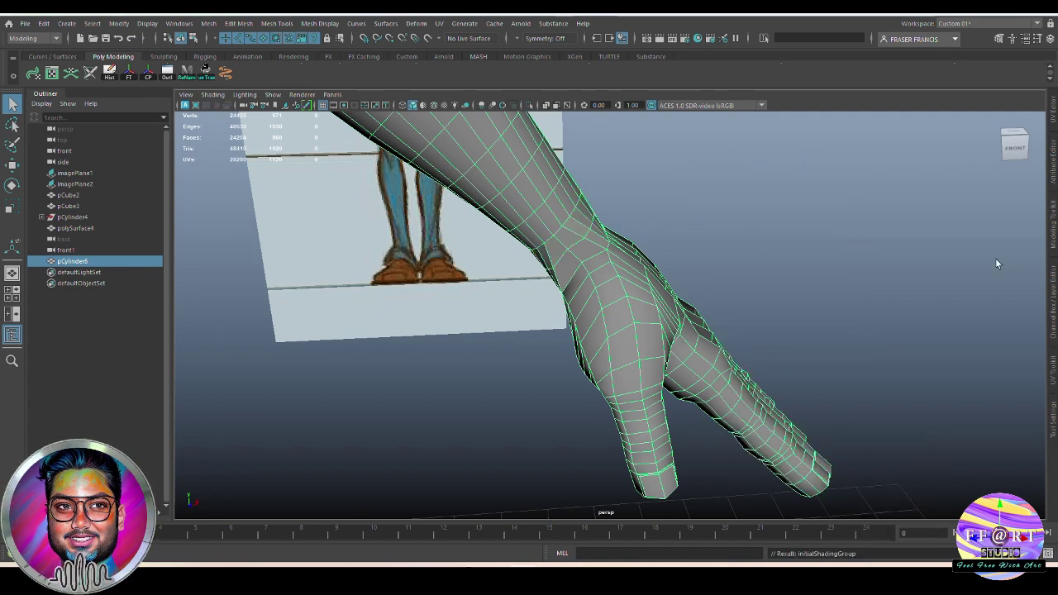
alt+drag(998, 264, 841, 307)
click(865, 289)
click(725, 298)
alt+drag(725, 298, 704, 311)
alt+right_drag(704, 312, 746, 314)
alt+middle_drag(746, 315, 757, 319)
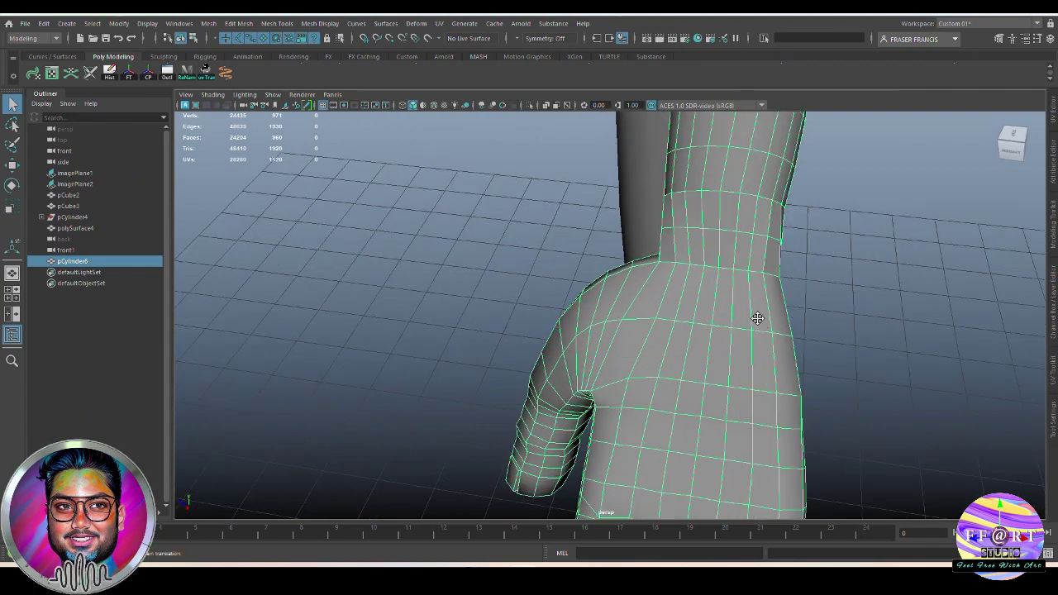
alt+drag(757, 319, 645, 253)
Step: Bevel the edge loop around the wrist with a fraction of 0.5 and one segment
right_drag(616, 246, 600, 168)
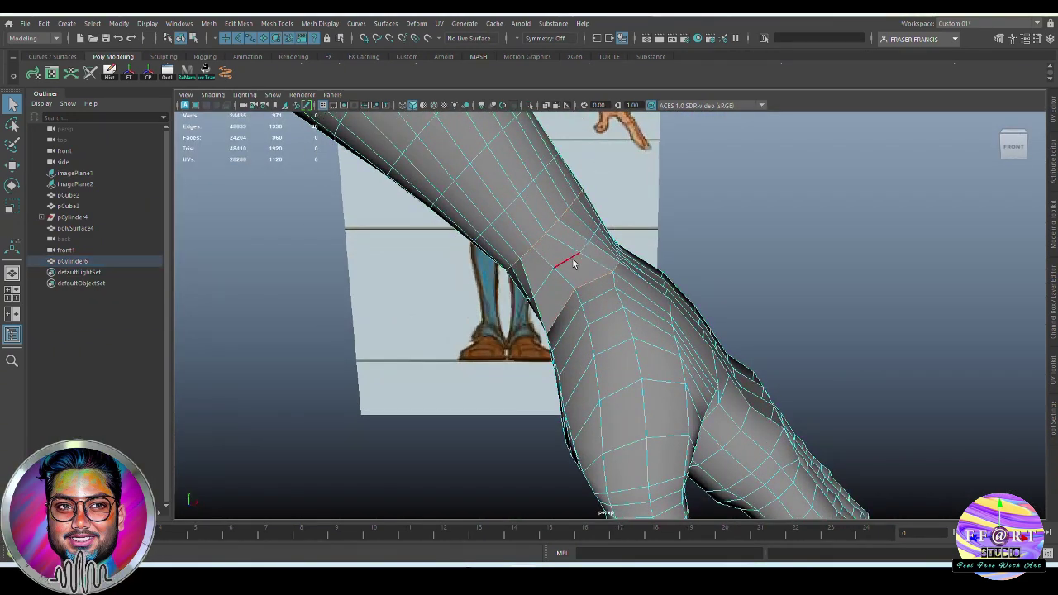
shift+right_click(808, 209)
click(857, 208)
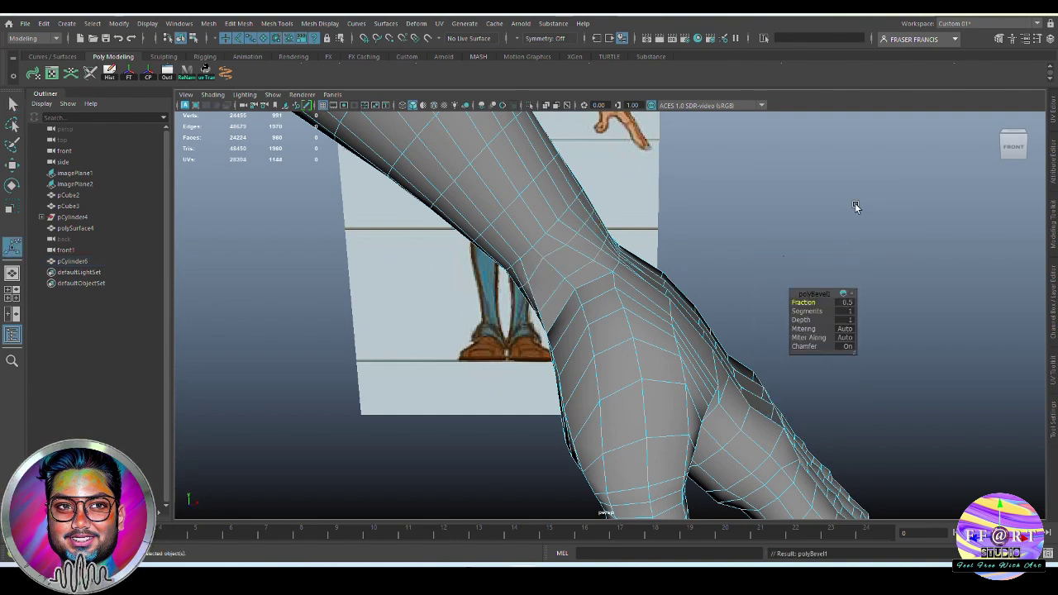
alt+drag(855, 206, 642, 273)
Step: Adjust the edges and vertices around the wrist where the hand meets the forearm, and return to object mode
right_drag(643, 274, 642, 218)
alt+drag(641, 235, 724, 265)
click(596, 258)
alt+drag(541, 291, 618, 232)
key(w)
alt+drag(599, 279, 715, 413)
click(658, 325)
alt+drag(667, 363, 652, 367)
right_drag(666, 248, 617, 246)
click(685, 312)
drag(659, 310, 740, 314)
click(739, 314)
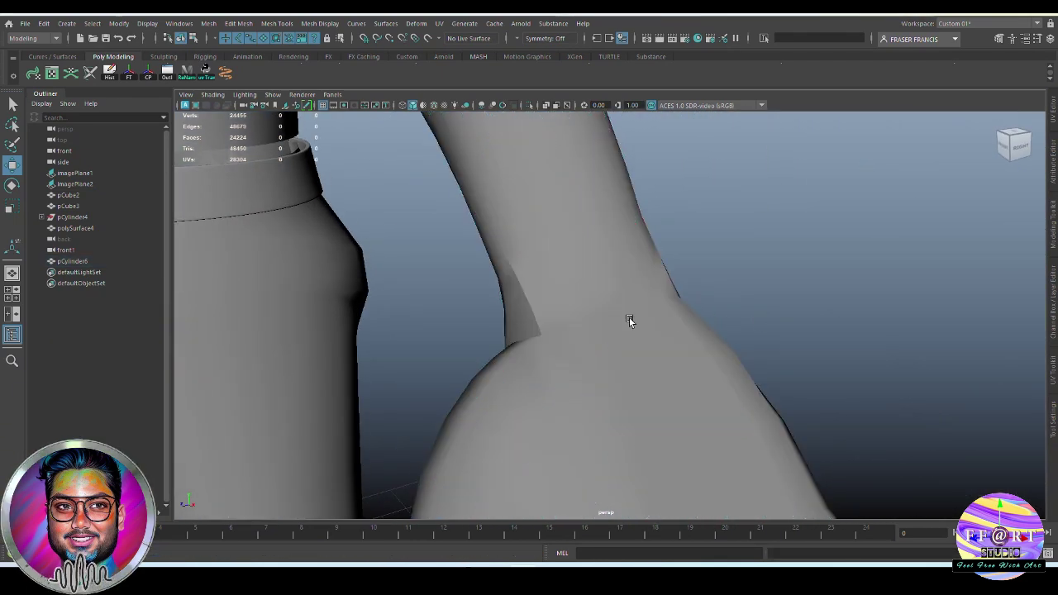
Step: Select the edge loop around the wrist and grow the selection to the surrounding edges
right_drag(631, 319, 628, 285)
alt+drag(629, 286, 607, 229)
double_click(612, 286)
key(shift+period)
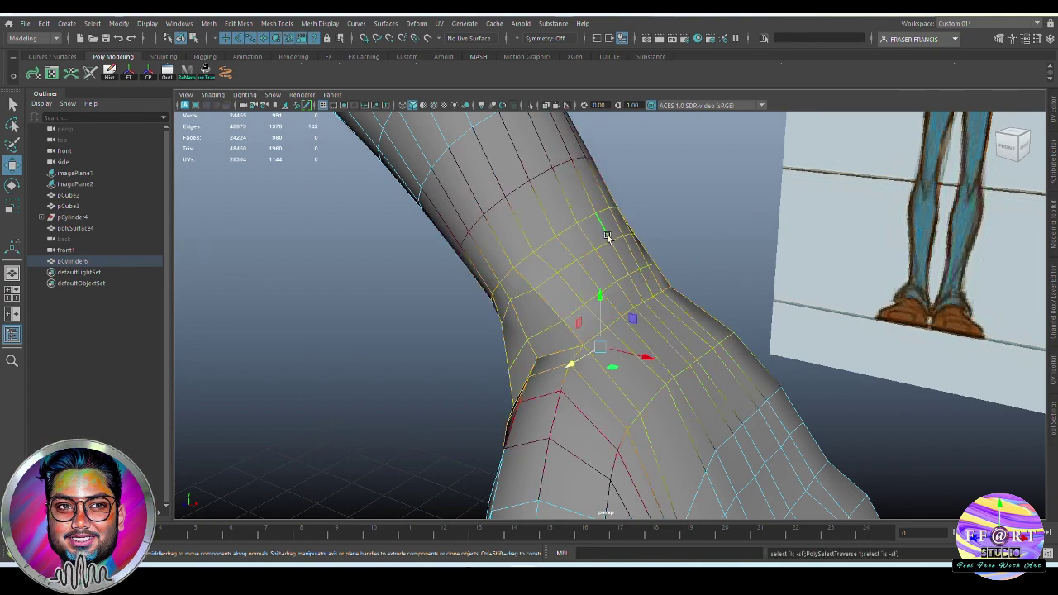
shift+right_click(685, 243)
alt+drag(685, 243, 740, 283)
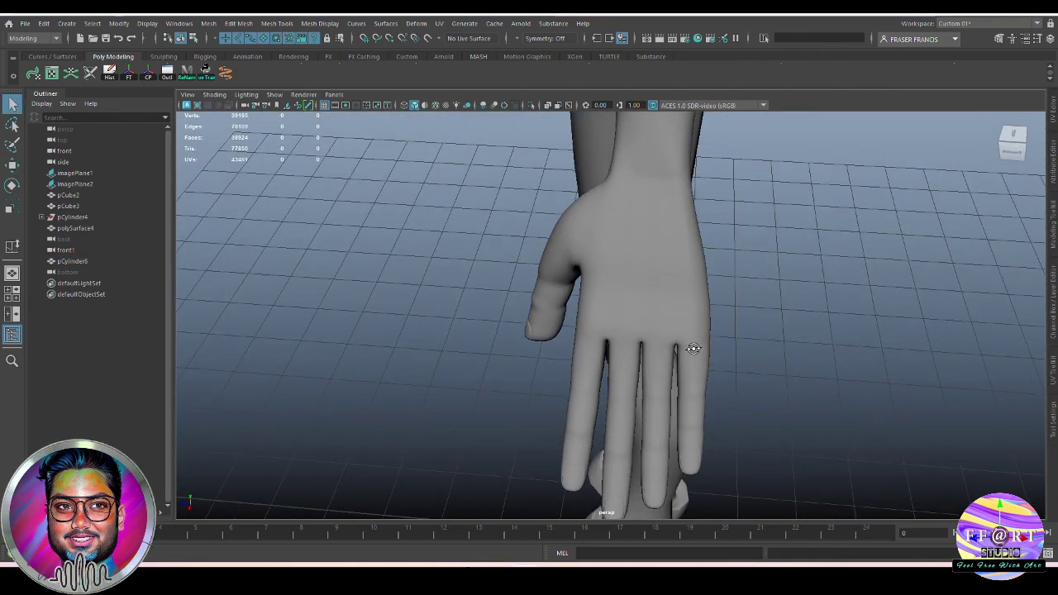
Step: Select the joined arm in the front view and move its pivot to the character's centre line
alt+drag(693, 349, 813, 324)
click(668, 351)
key(space)
drag(673, 346, 685, 406)
alt+right_drag(708, 382, 641, 324)
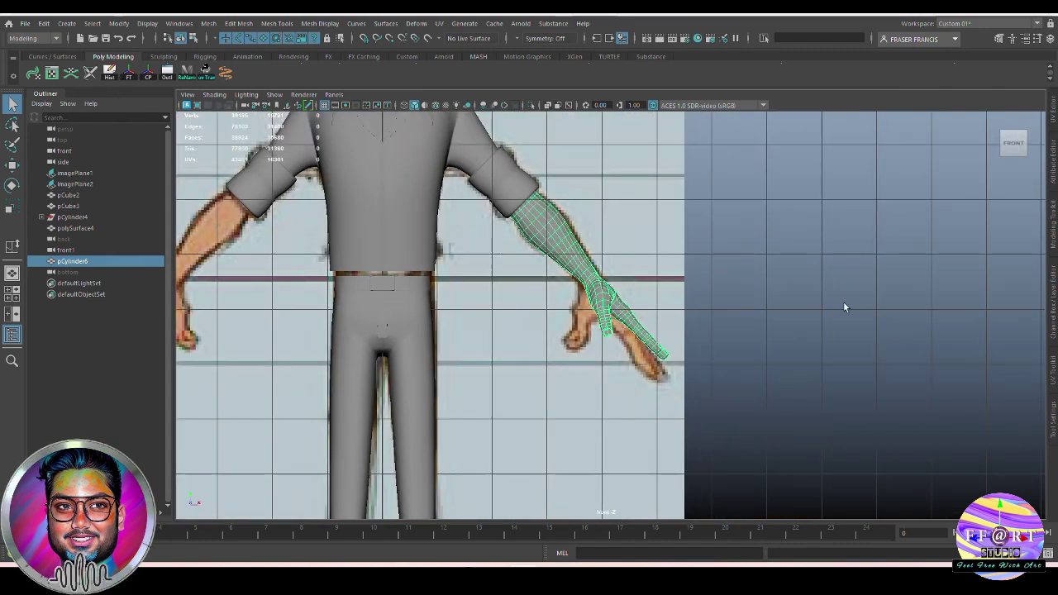
alt+right_drag(844, 307, 757, 312)
alt+middle_drag(757, 311, 839, 319)
alt+drag(839, 319, 777, 310)
key(w)
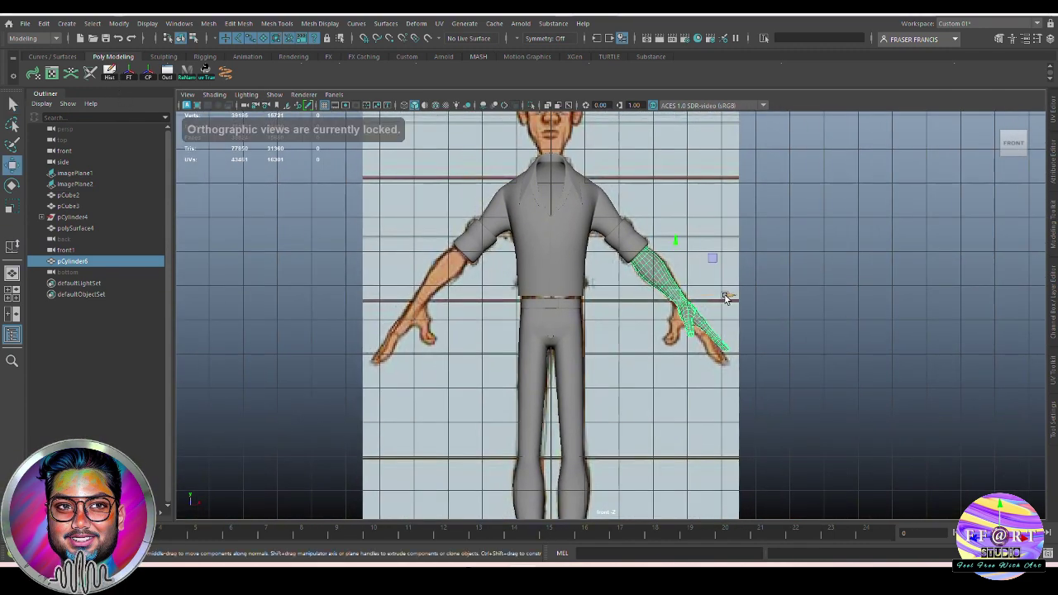
scroll(763, 314, up, 3)
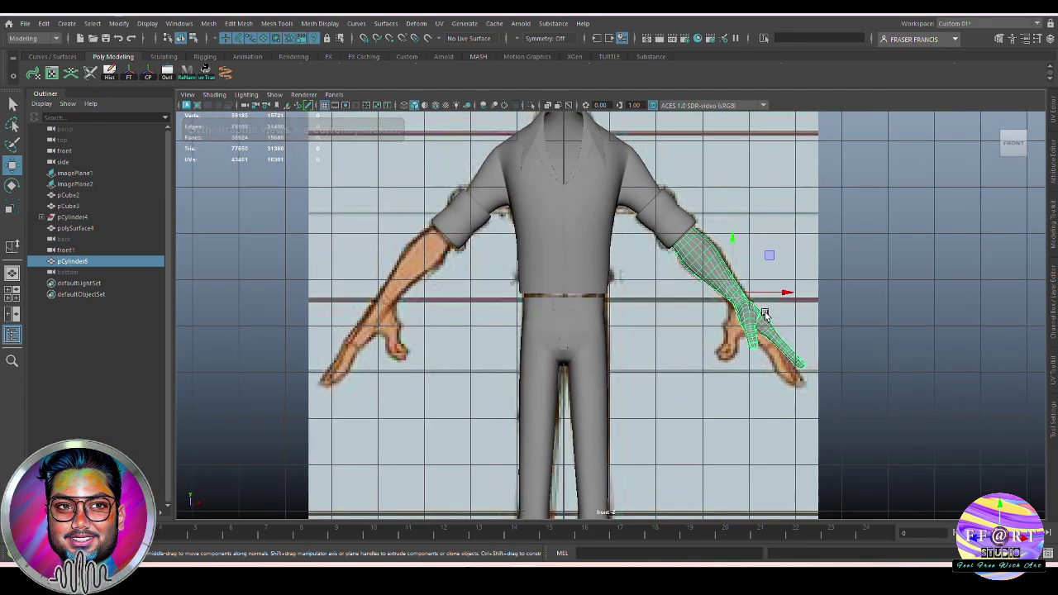
key(d)
drag(790, 294, 568, 297)
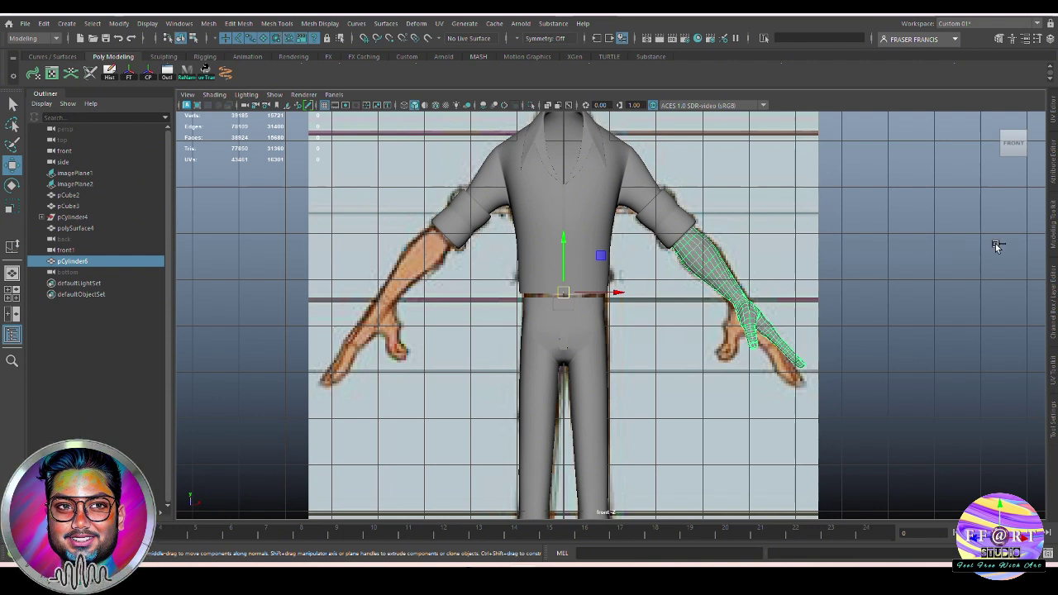
Step: Duplicate the arm and set the copy's Scale X to -1 to mirror it to the character's other side
key(ctrl+d)
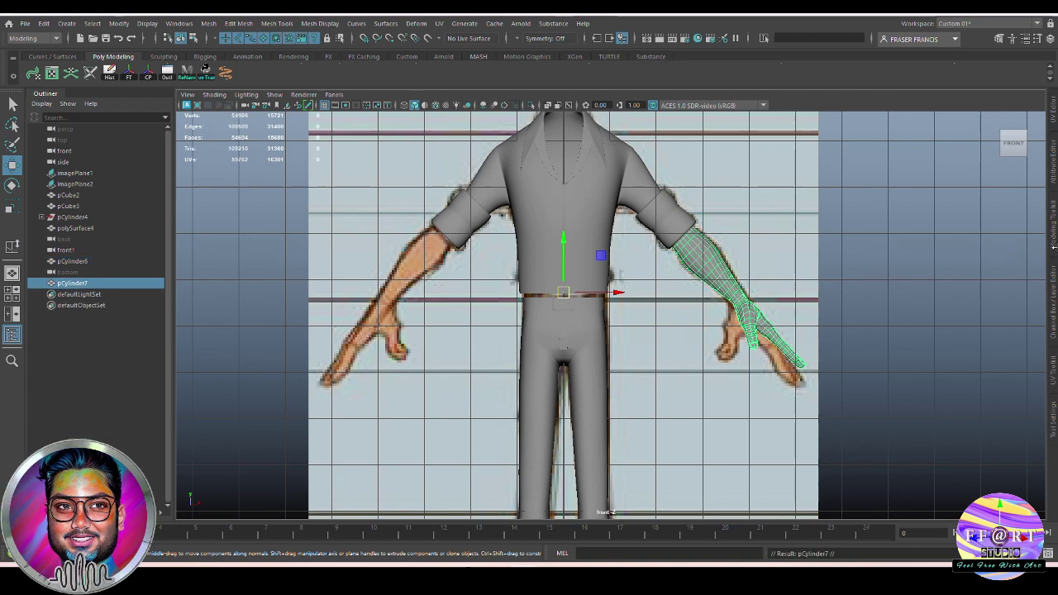
click(1052, 289)
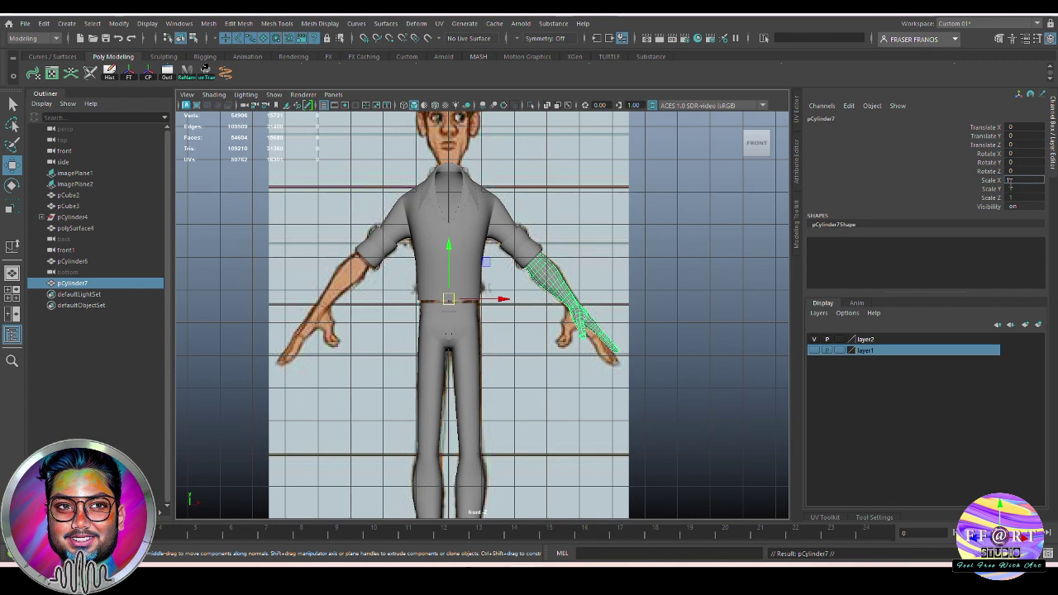
key(Return)
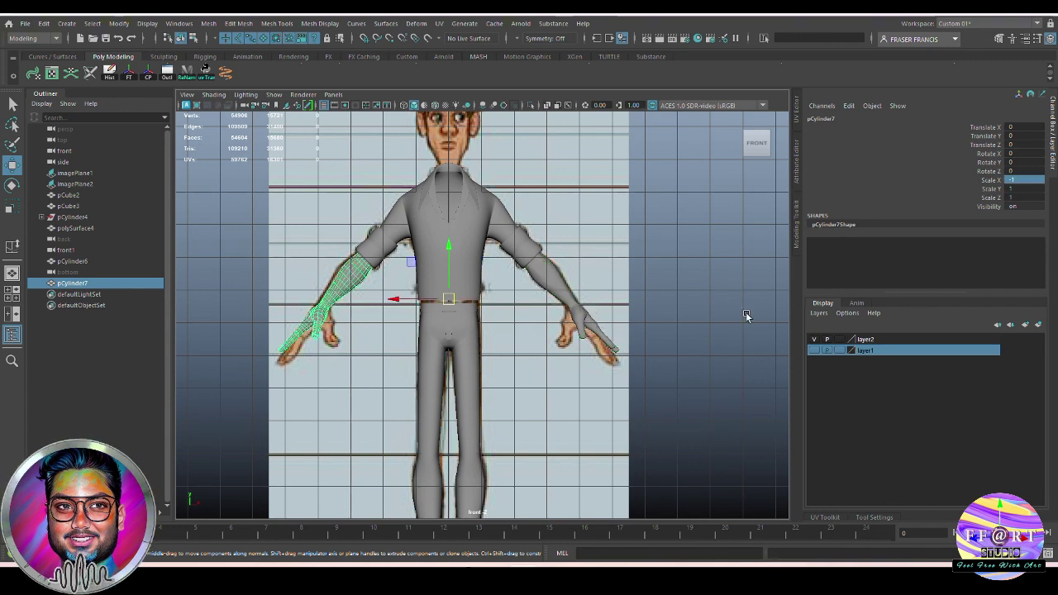
Step: Freeze the transformations of the mirrored arm and clear the selection
click(396, 303)
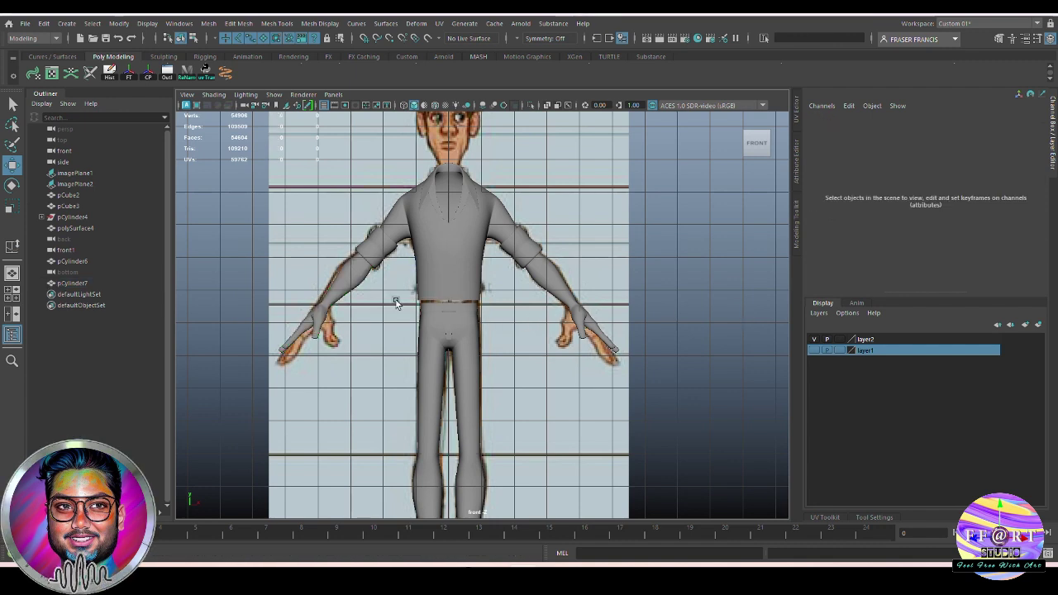
click(351, 290)
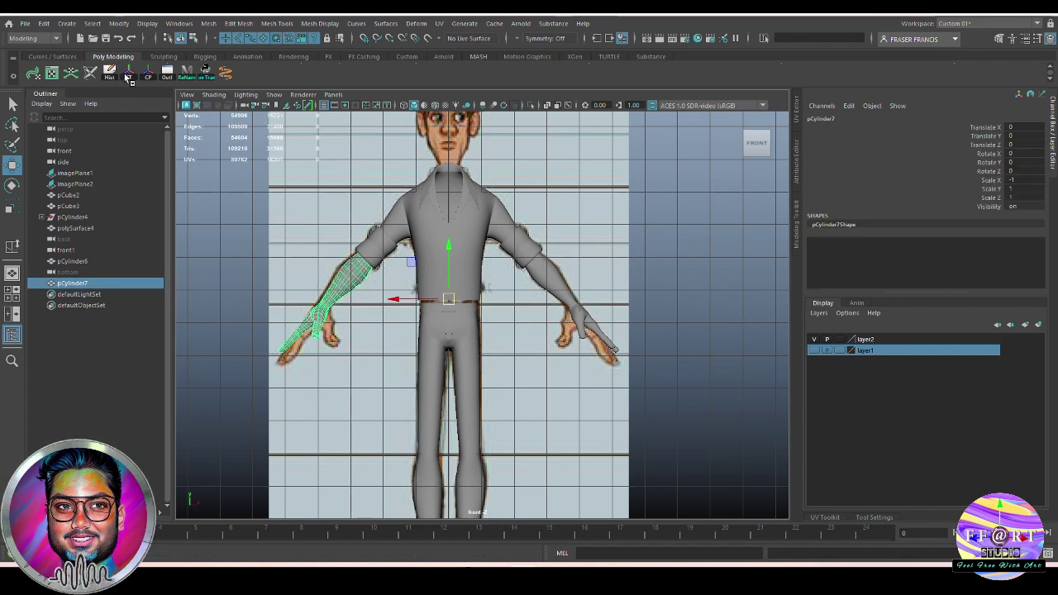
click(699, 243)
key(q)
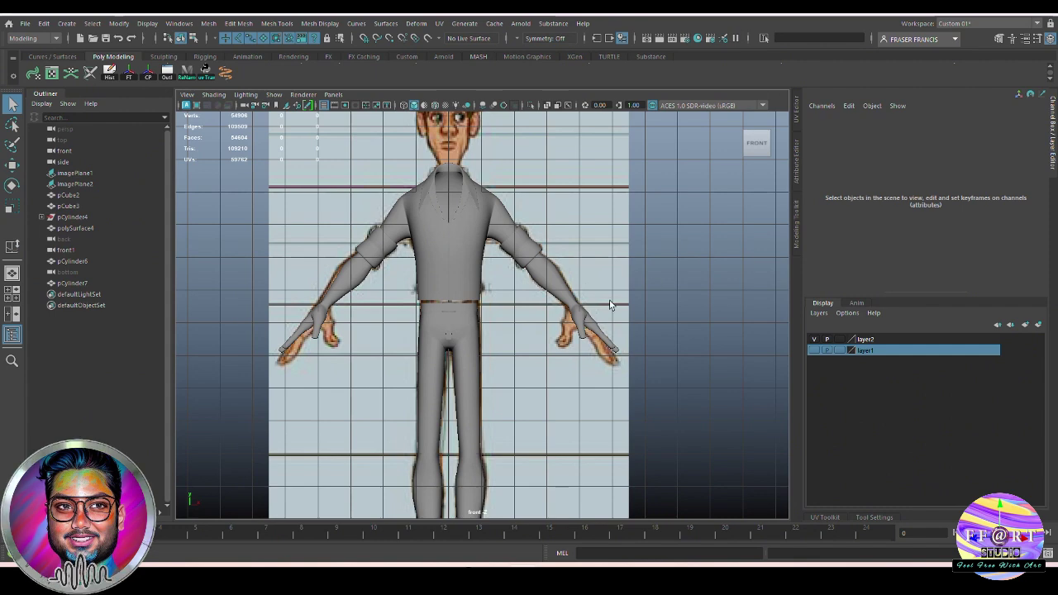
Step: Hide the front reference image plane behind the character
scroll(612, 293, up, 2)
mouse_move(614, 288)
alt+middle_down()
mouse_move(625, 301)
mouse_move(640, 289)
mouse_move(605, 269)
alt+middle_up()
scroll(600, 280, down, 3)
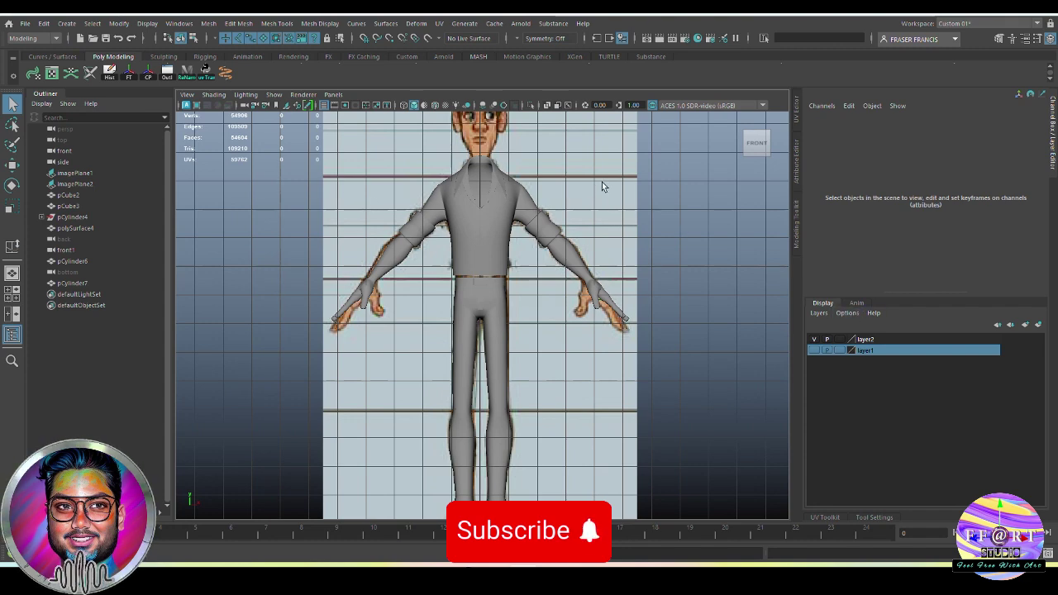
click(698, 251)
key(ctrl+h)
Step: Examine the character's proportions and the symmetry of both arms in the front view
alt+middle_drag(706, 299, 639, 342)
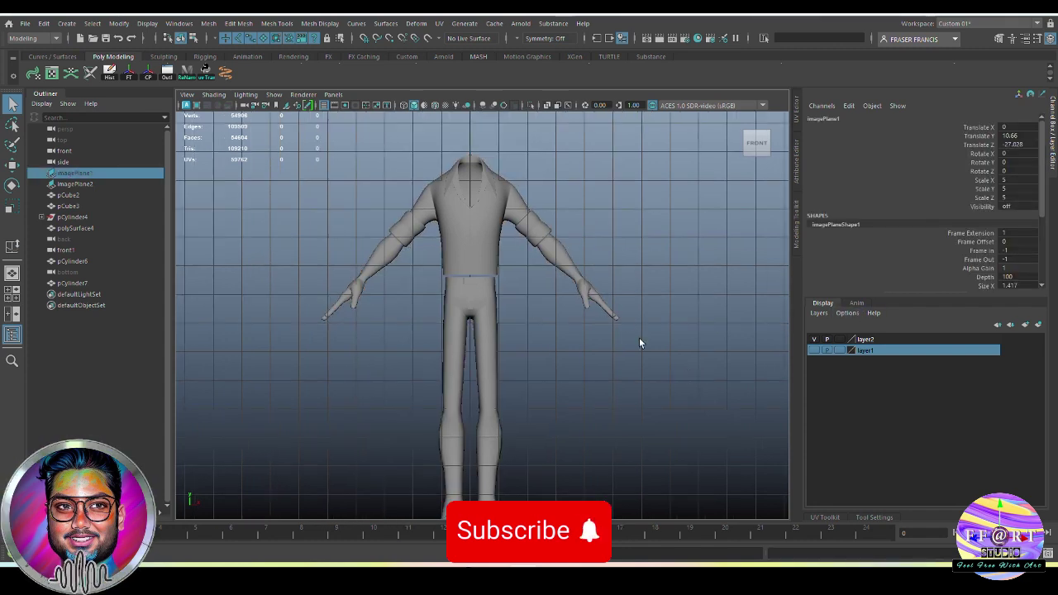
alt+right_drag(639, 337, 670, 349)
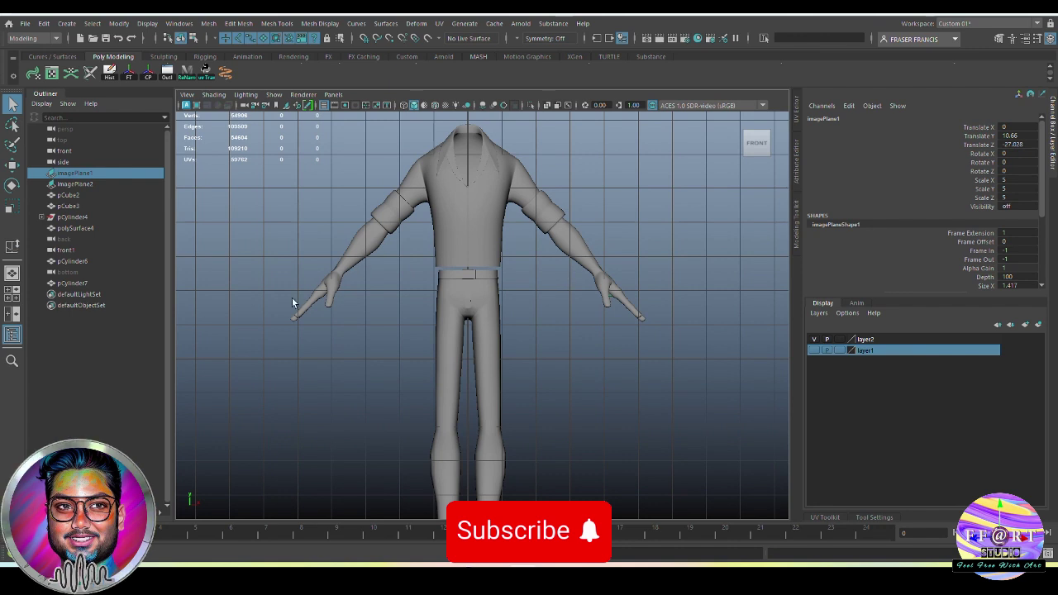
click(630, 319)
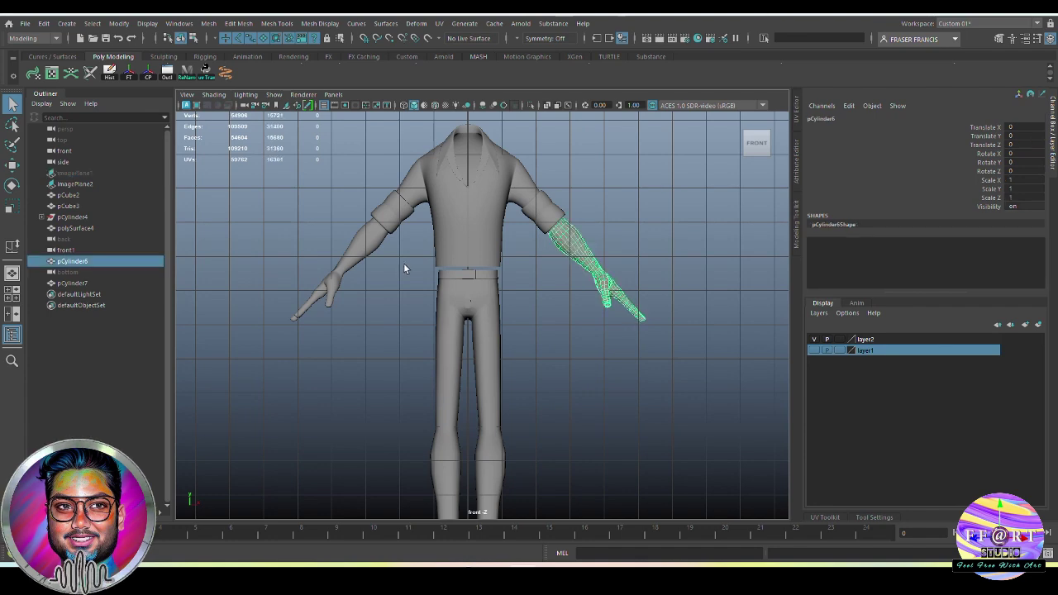
click(609, 255)
alt+middle_drag(578, 253, 607, 312)
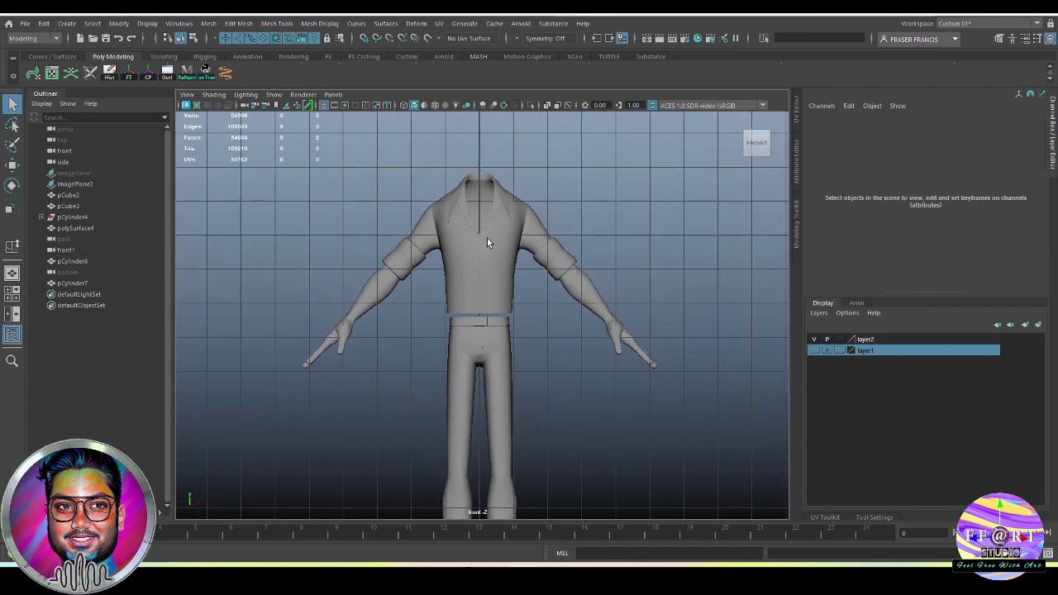
alt+middle_drag(547, 369, 515, 378)
scroll(555, 320, down, 1)
scroll(564, 293, down, 1)
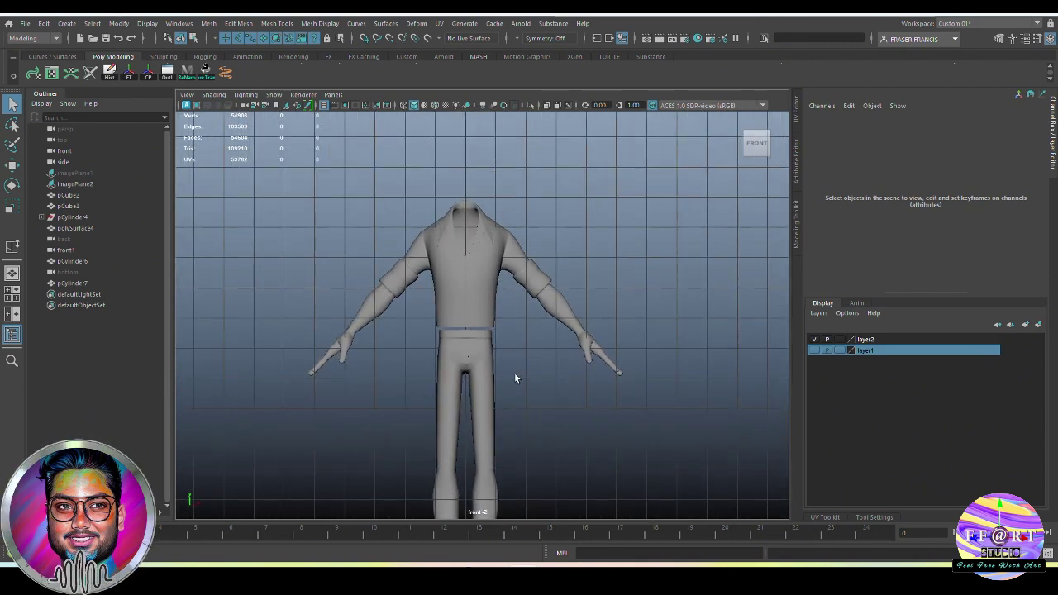